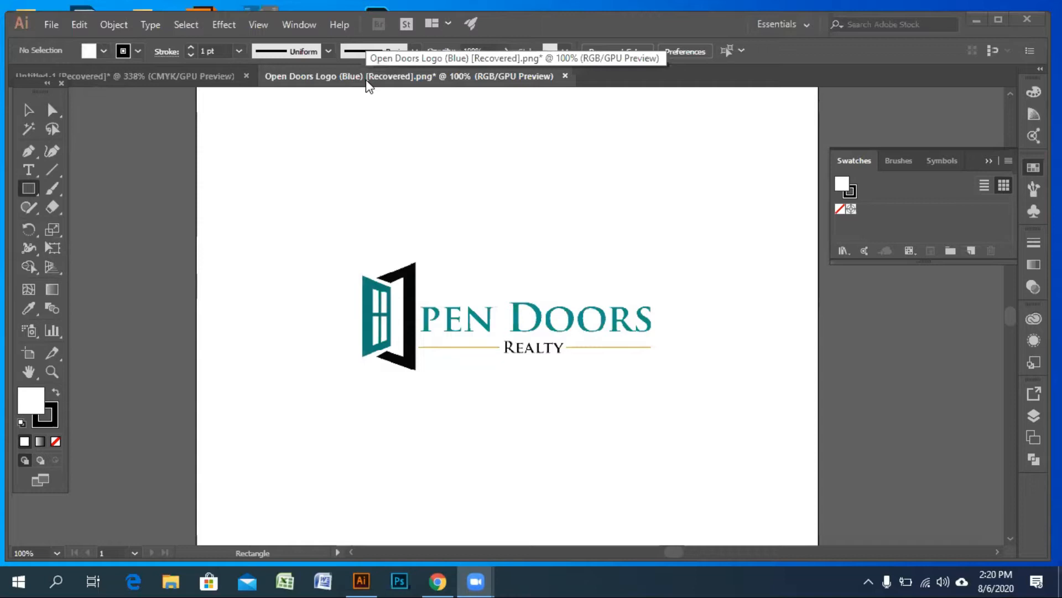
Step: Move the Open Doors logo up and slightly right on the business card in the Untitled-1 [Recovered] document
{"action": "left_click", "coordinate": [158, 73]}
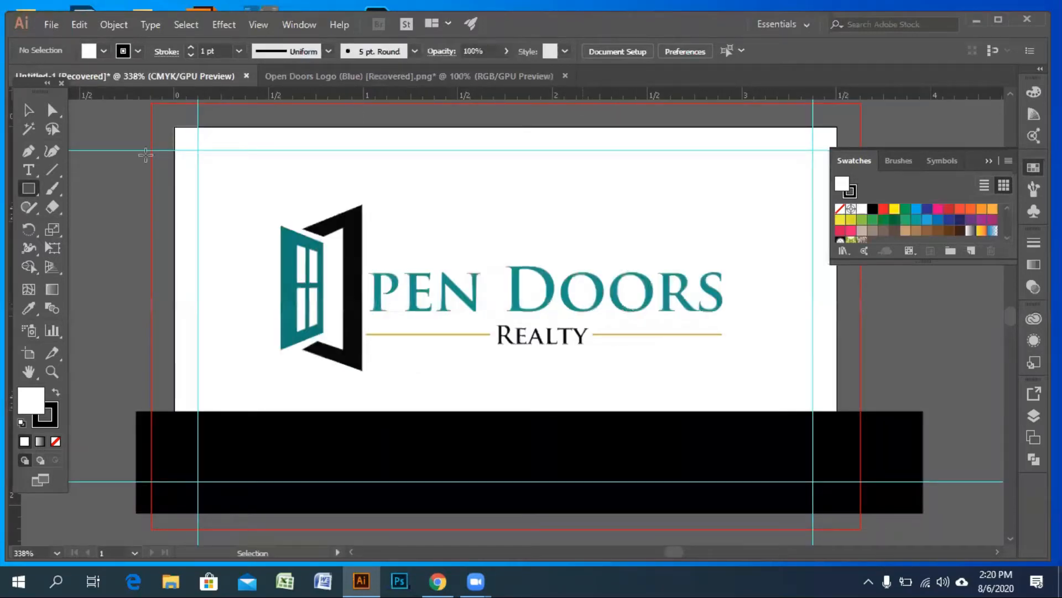
{"action": "left_click", "coordinate": [28, 111]}
{"action": "left_click_drag", "start_coordinate": [362, 304], "coordinate": [399, 264]}
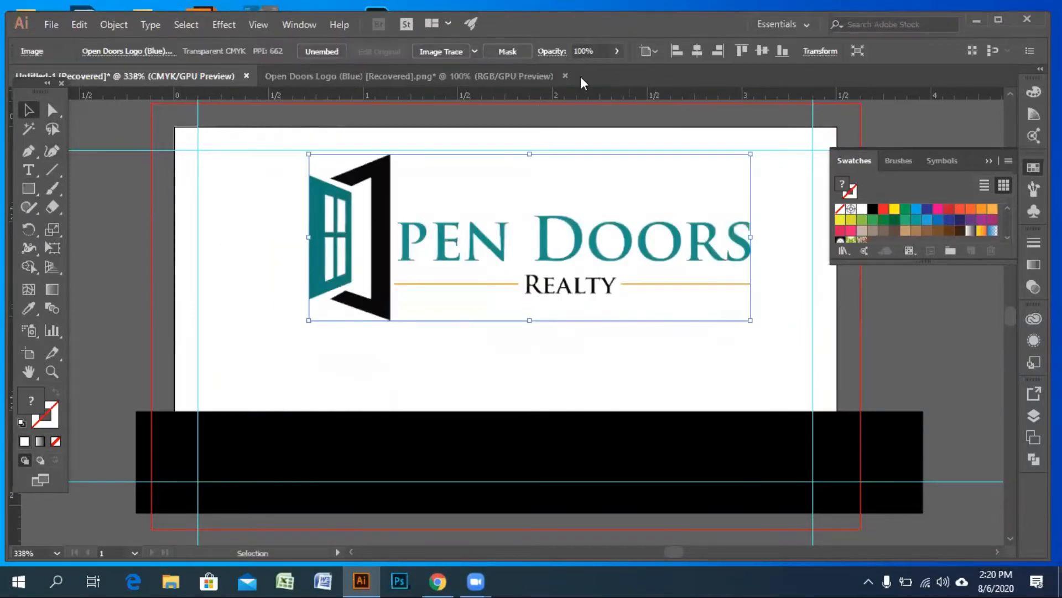
Step: Create a new 800 x 600 px landscape document in CMYK Color mode from the recent custom preset
{"action": "left_click", "coordinate": [46, 23]}
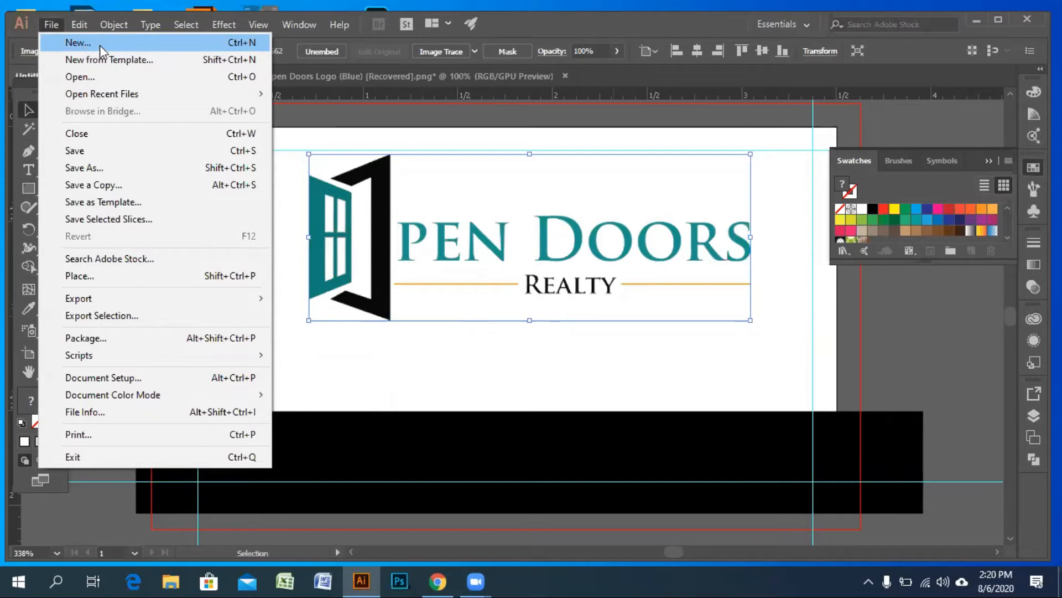
{"action": "left_click", "coordinate": [117, 46]}
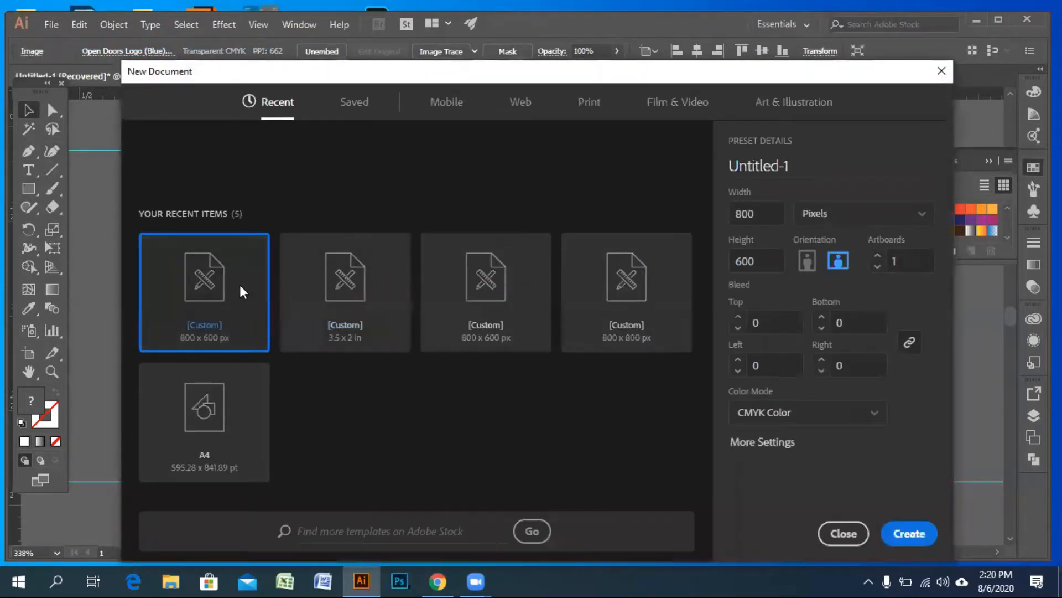
{"action": "left_click", "coordinate": [900, 535]}
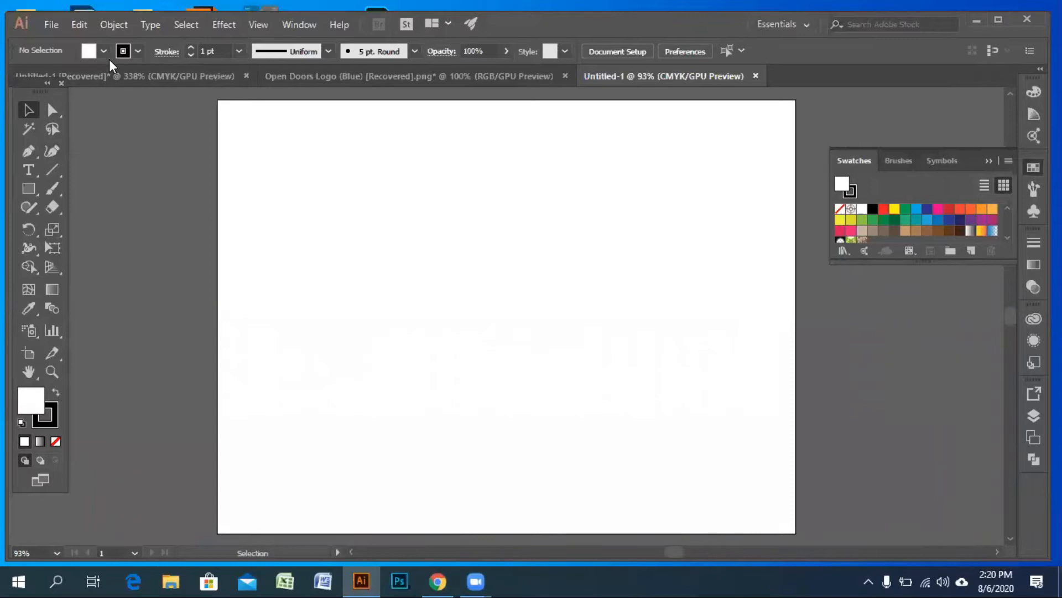
{"action": "left_click", "coordinate": [22, 190]}
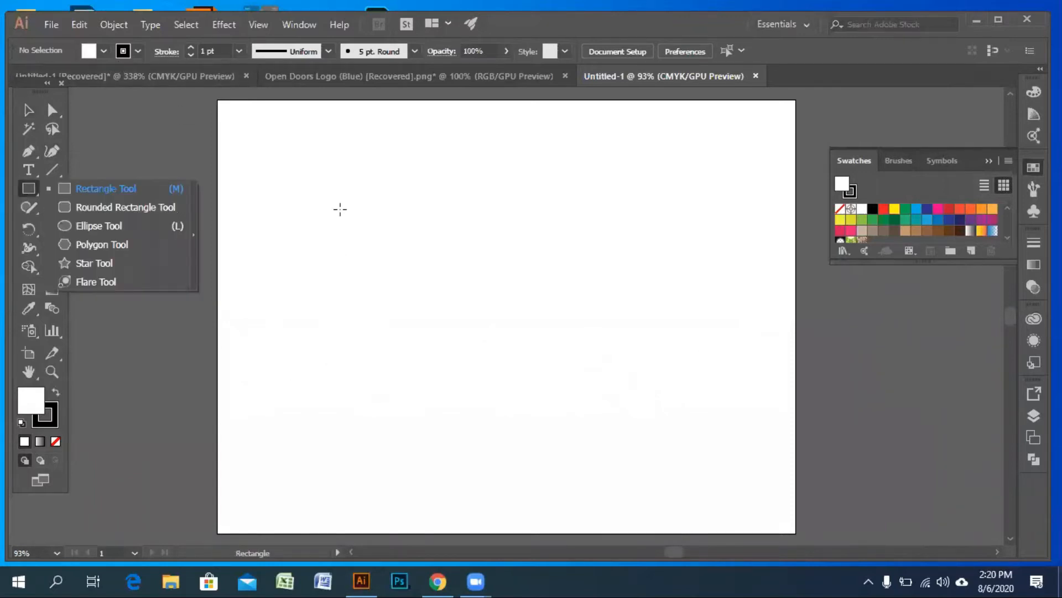
{"action": "left_click", "coordinate": [328, 189]}
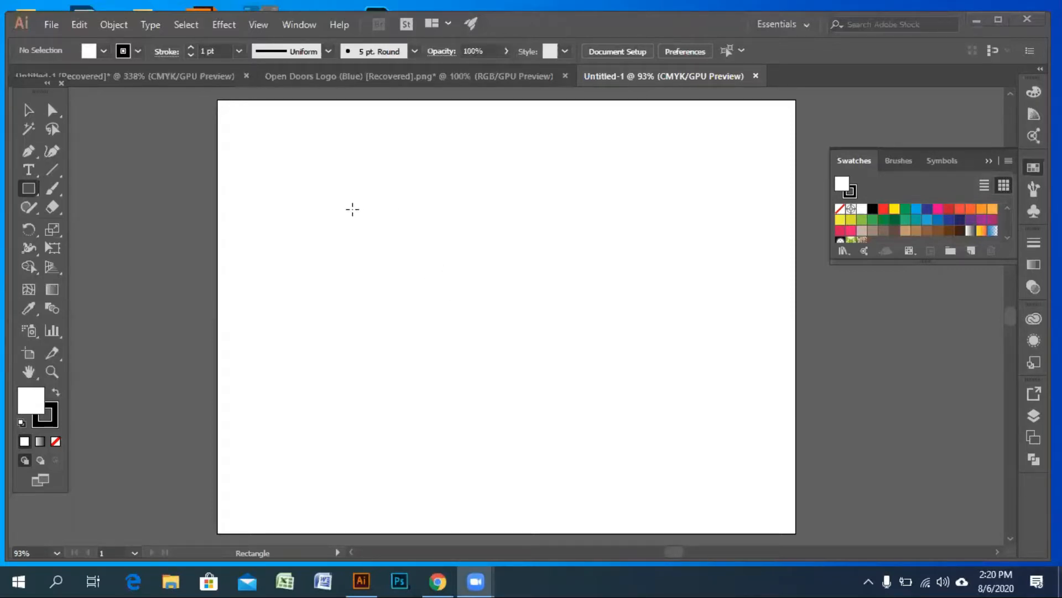
{"action": "left_click", "coordinate": [358, 212]}
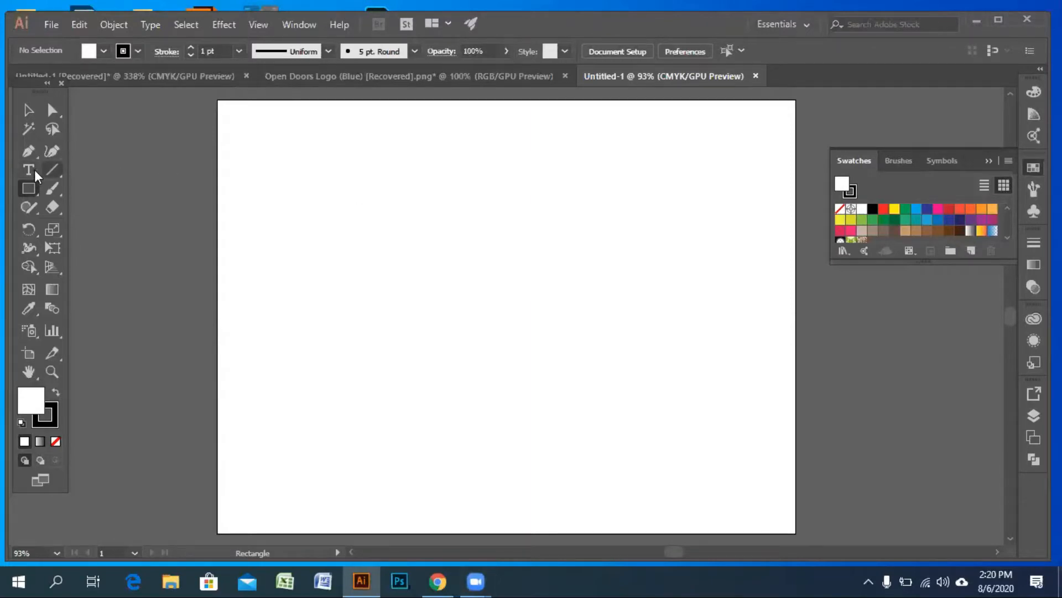
{"action": "left_click", "coordinate": [29, 113]}
{"action": "left_click_drag", "start_coordinate": [304, 204], "coordinate": [606, 441]}
Step: Draw a large square with the Rounded Rectangle tool left of the artboard's centre
{"action": "left_click", "coordinate": [32, 188]}
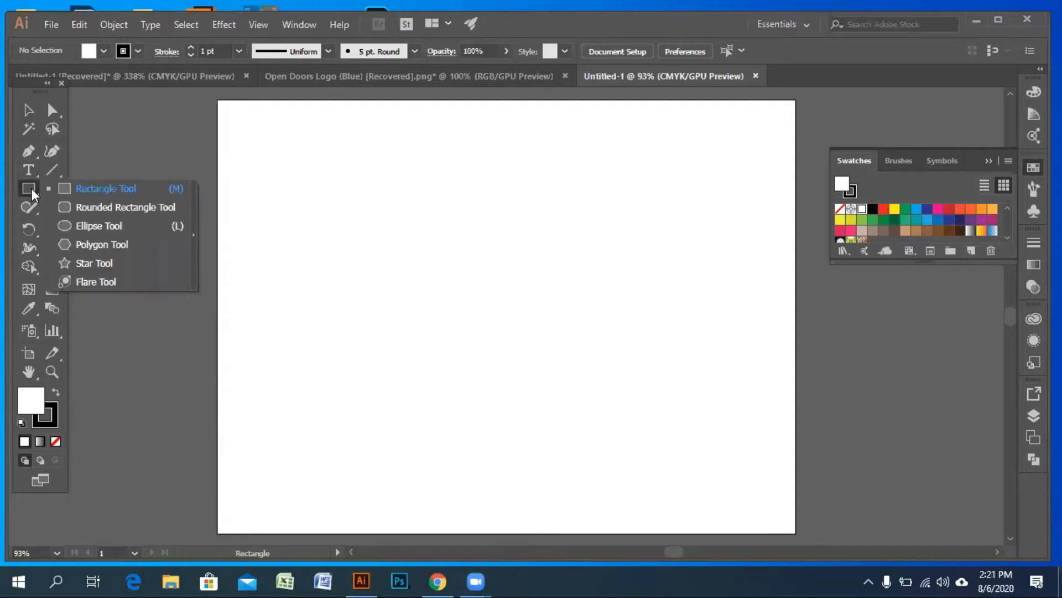
{"action": "left_click", "coordinate": [108, 206]}
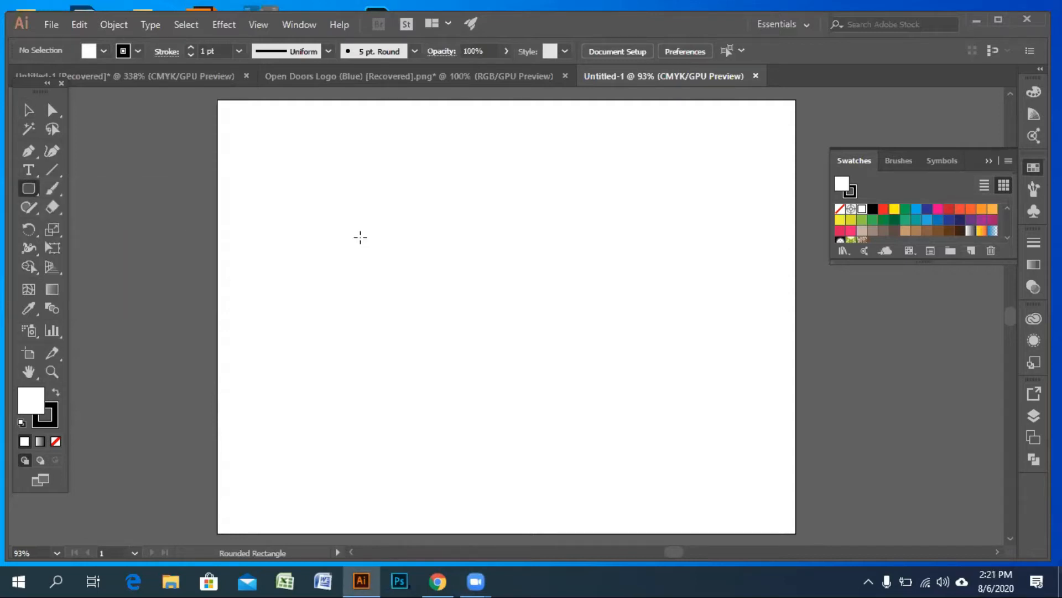
{"action": "left_click_drag", "start_coordinate": [335, 217], "coordinate": [529, 412]}
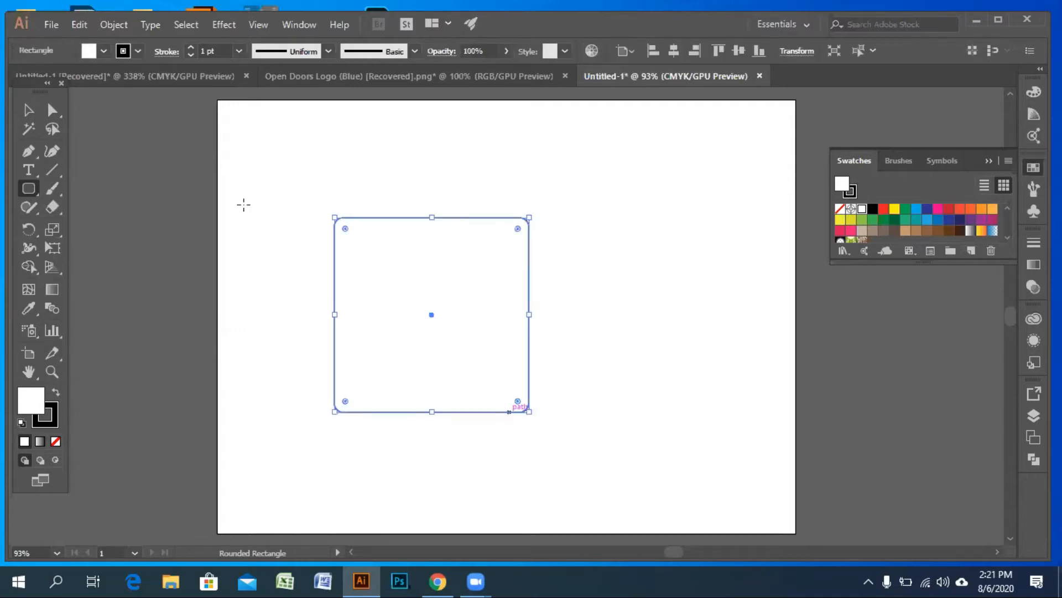
Step: Fill the rounded square with the orange swatch
{"action": "left_click", "coordinate": [104, 51]}
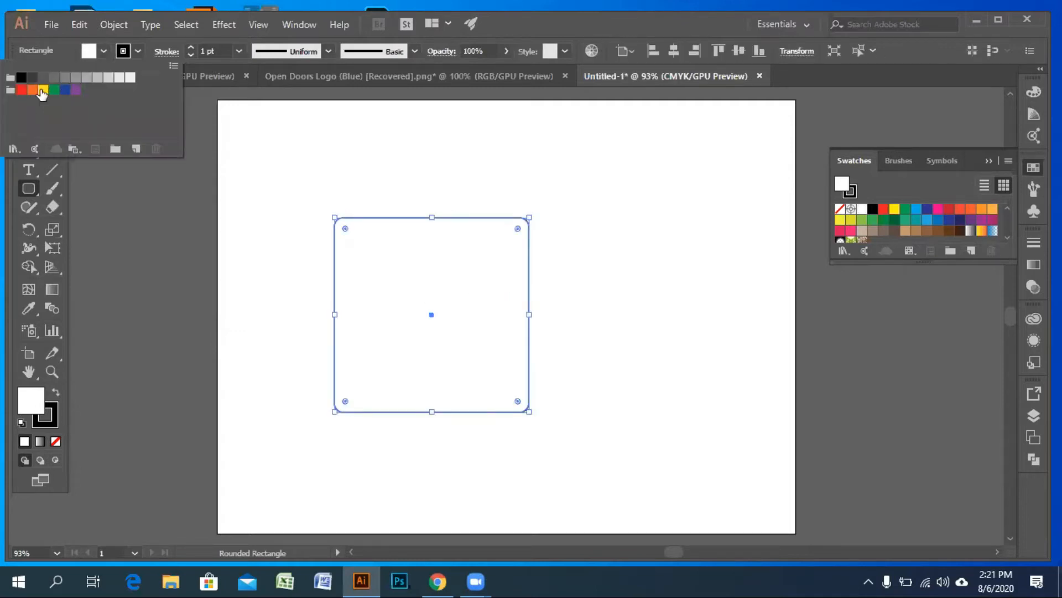
{"action": "left_click", "coordinate": [43, 90]}
{"action": "left_click", "coordinate": [33, 91]}
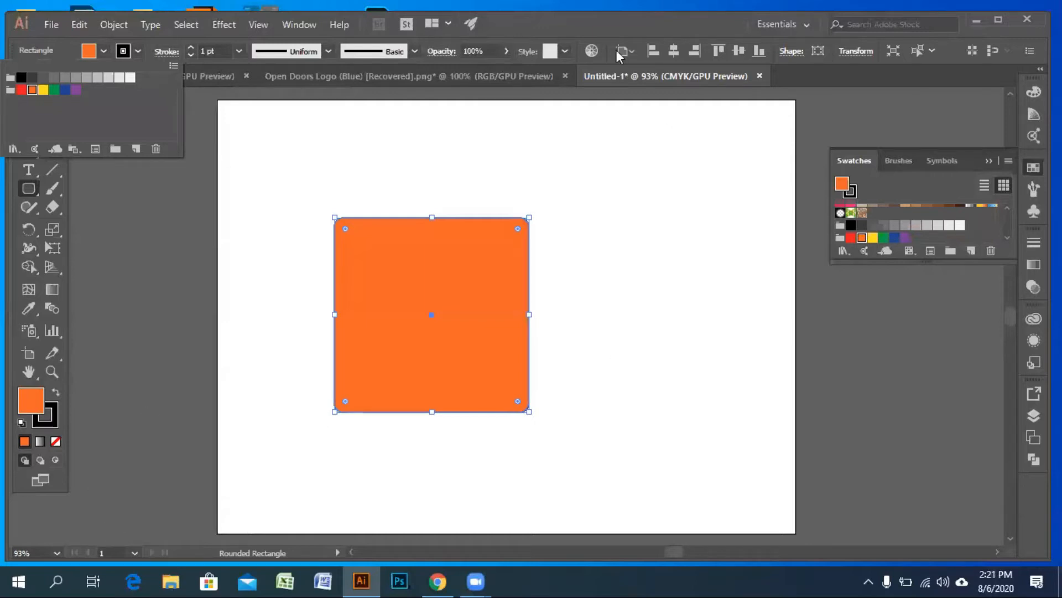
{"action": "left_click", "coordinate": [570, 53]}
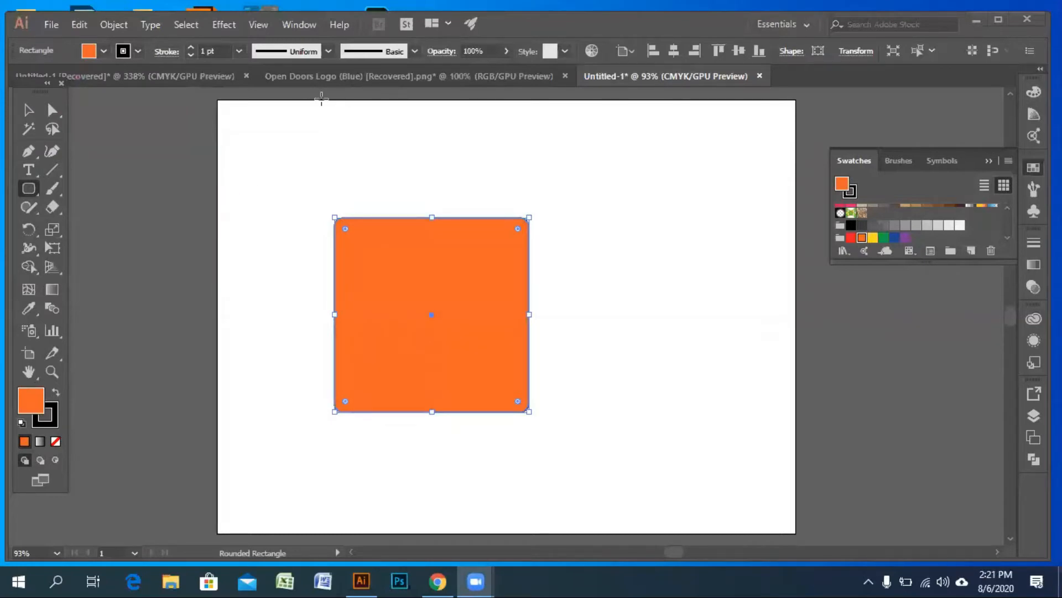
Step: Draw a small rounded square at the logo's upper-left corner in the Open Doors Logo document and check its available fill swatches
{"action": "left_click", "coordinate": [297, 76]}
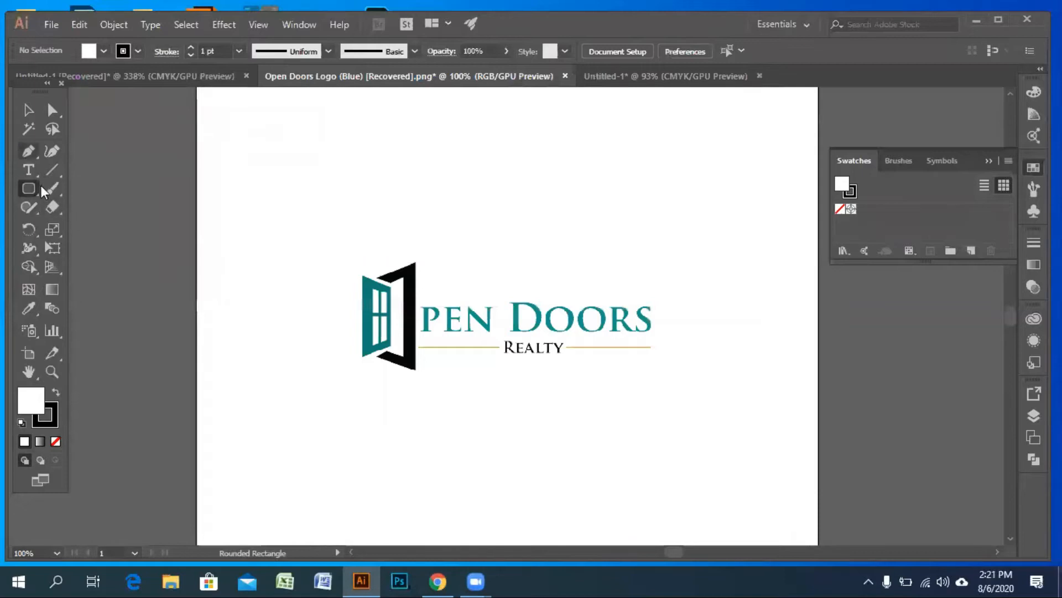
{"action": "left_click_drag", "start_coordinate": [299, 222], "coordinate": [362, 287]}
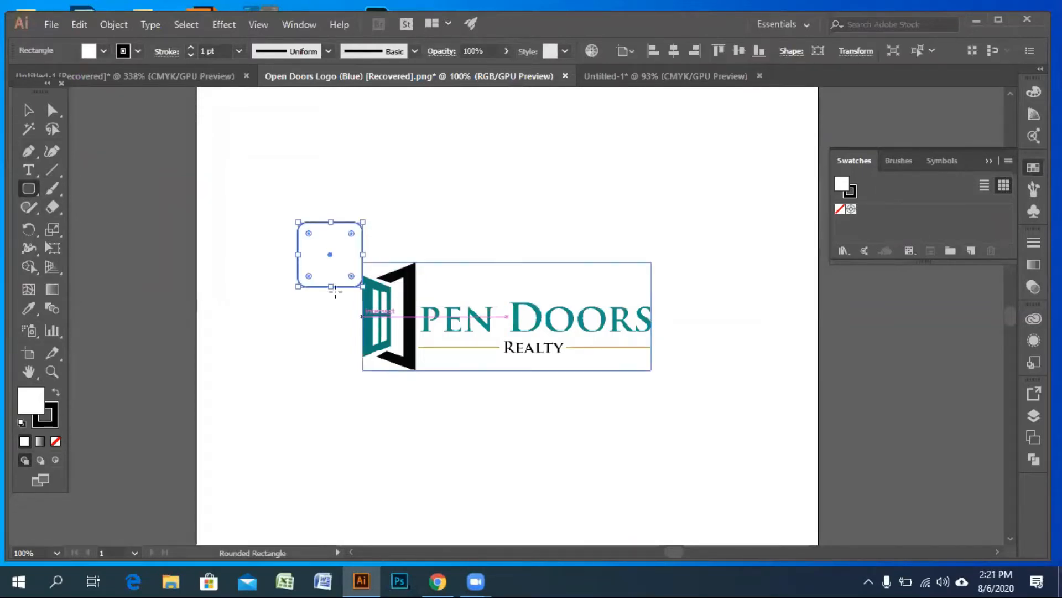
{"action": "left_click", "coordinate": [102, 51]}
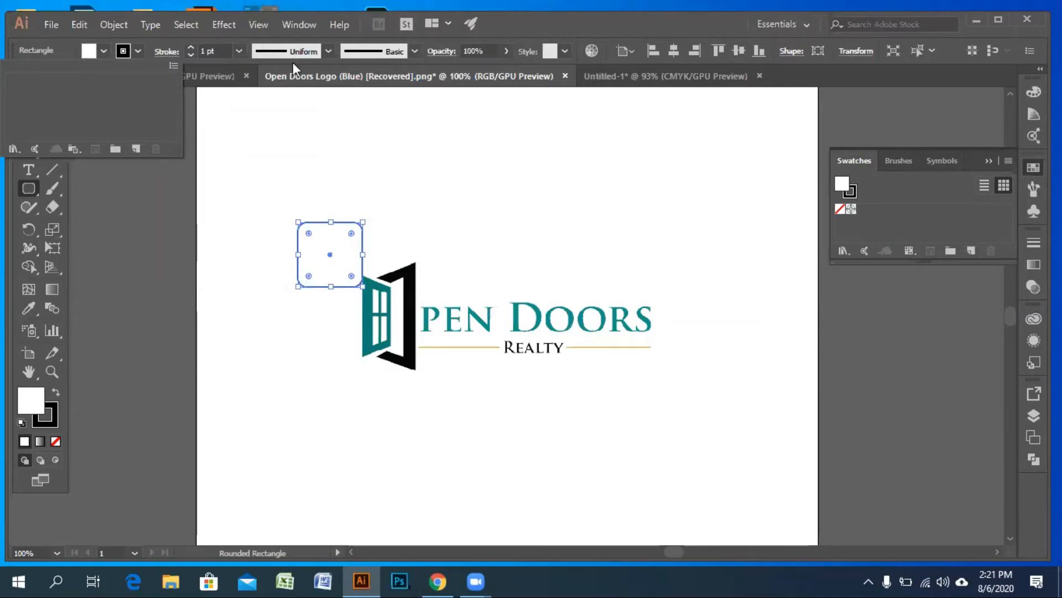
{"action": "left_click", "coordinate": [631, 76]}
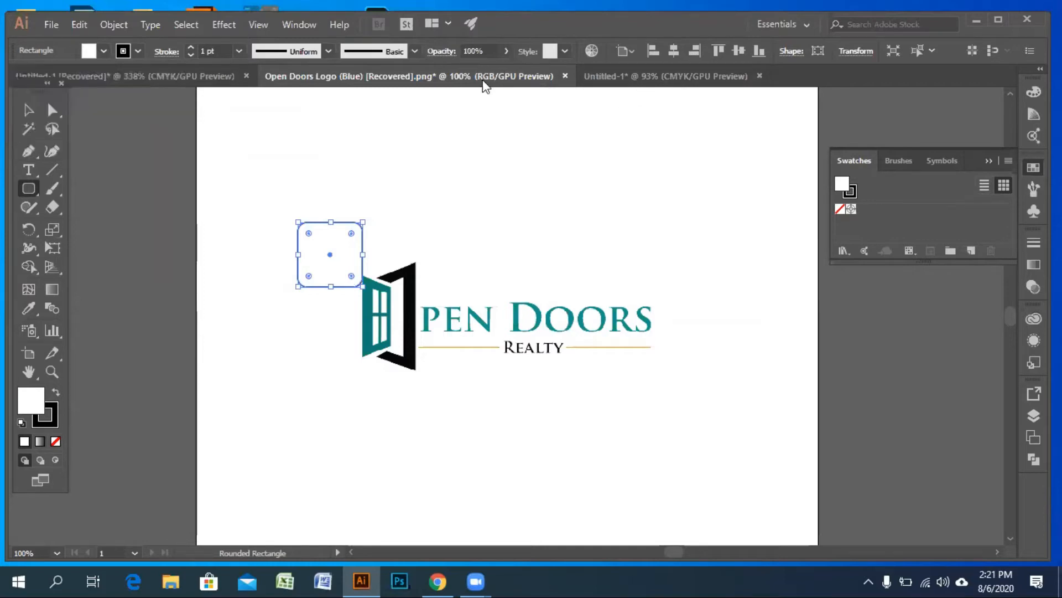
Step: Review the orange square's fill swatches in the new document, and view the business card document
{"action": "left_click", "coordinate": [638, 76]}
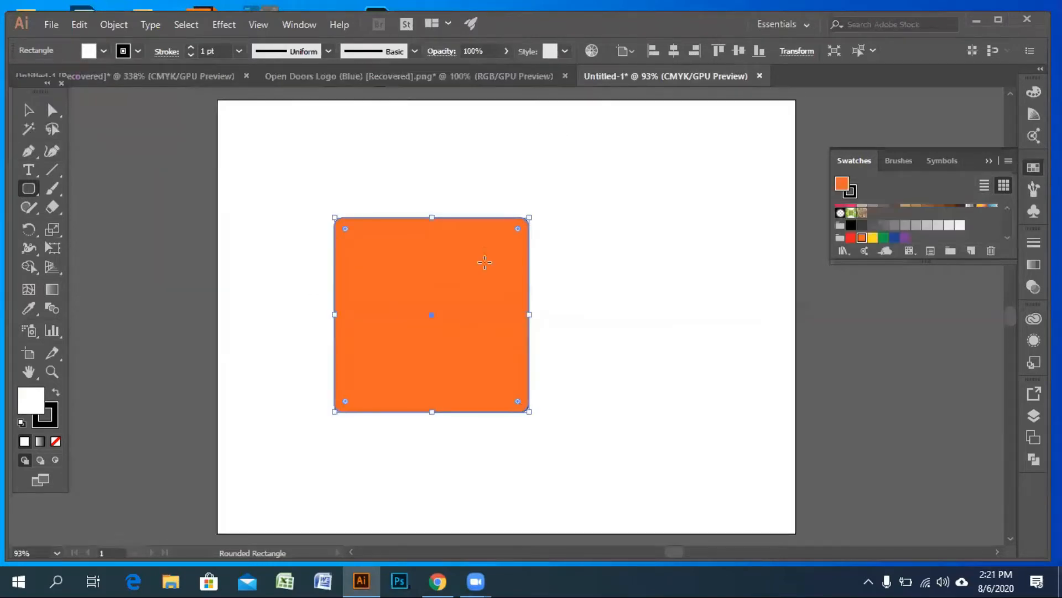
{"action": "left_click", "coordinate": [104, 51]}
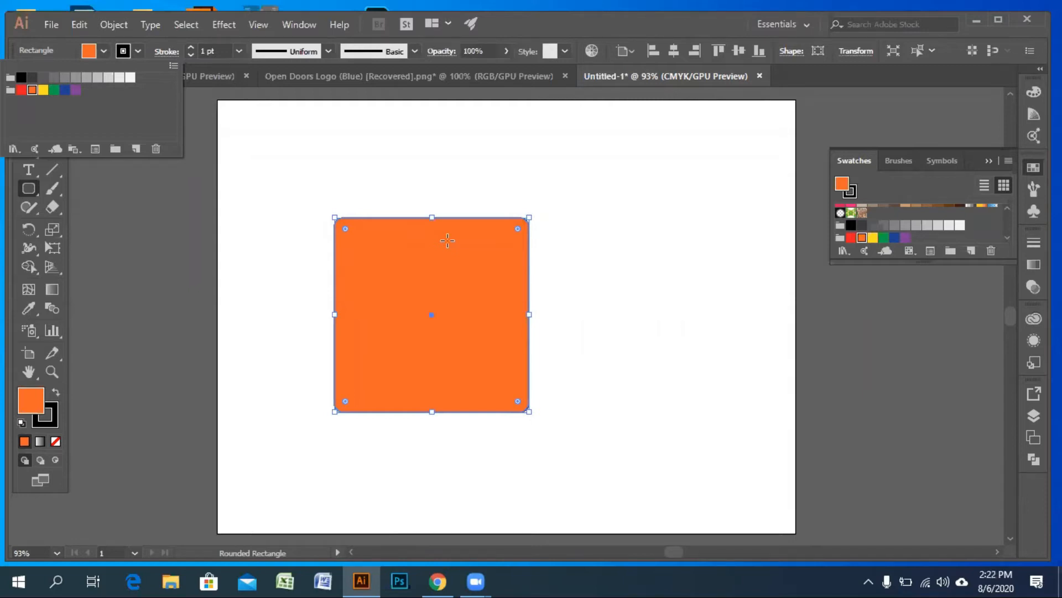
{"action": "left_click", "coordinate": [196, 73]}
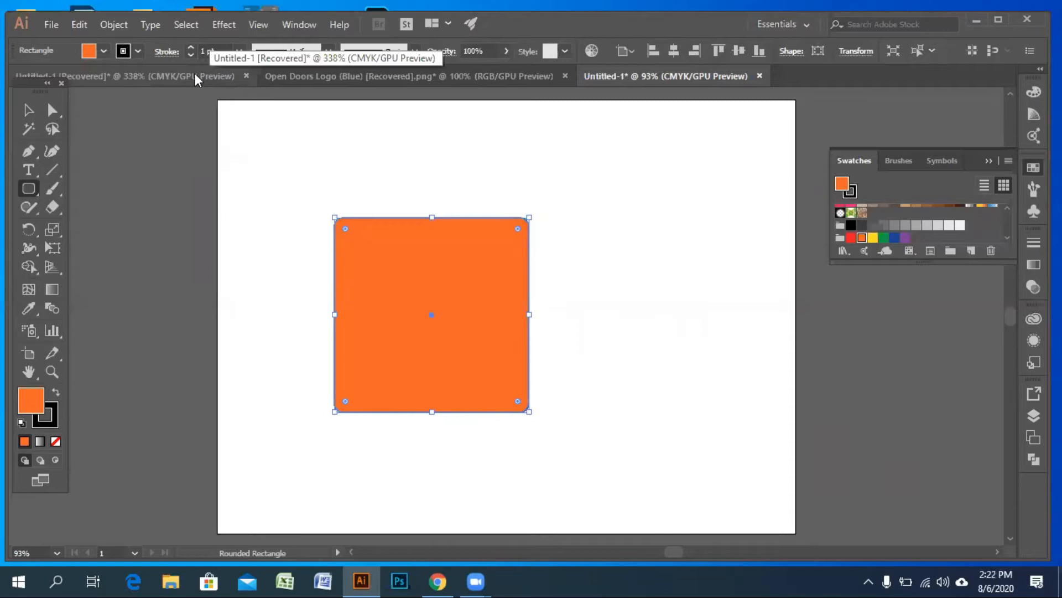
{"action": "left_click", "coordinate": [195, 77]}
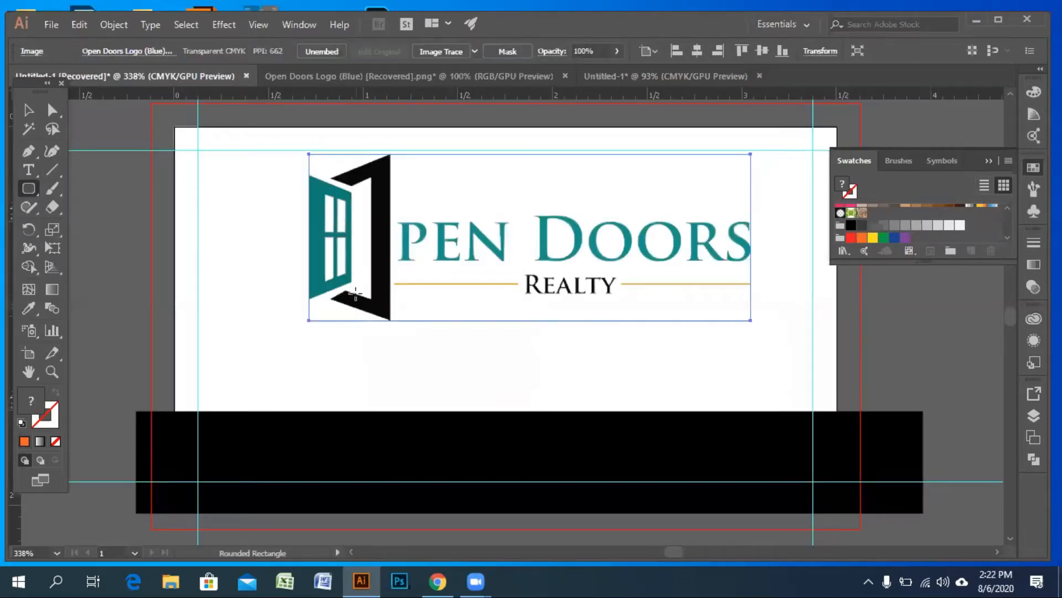
Step: Fill the small rounded square in the logo document with the teal sampled from the logo's door using the Eyedropper
{"action": "left_click", "coordinate": [407, 73]}
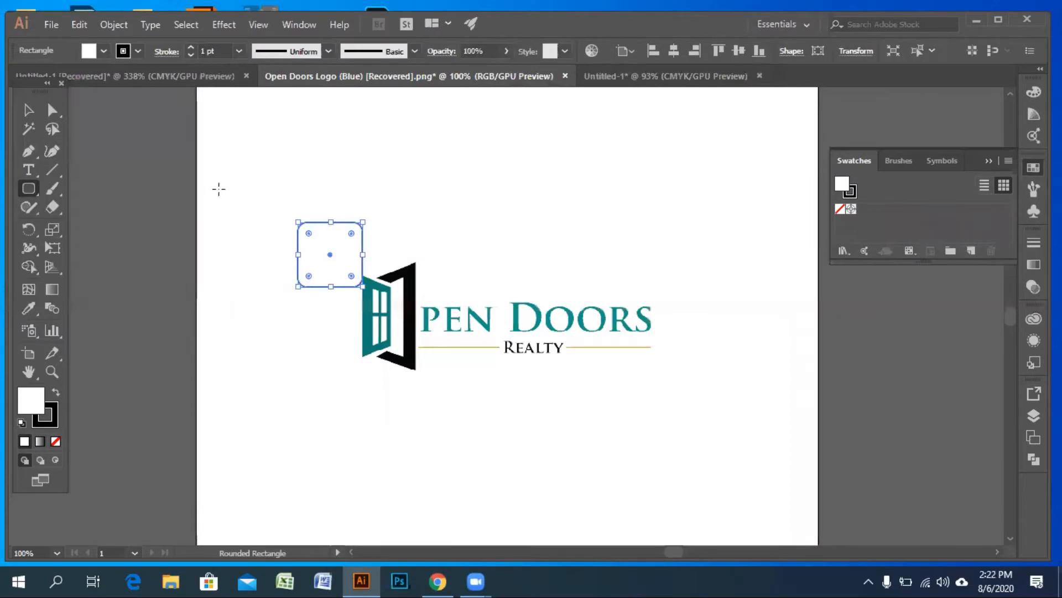
{"action": "left_click", "coordinate": [29, 309]}
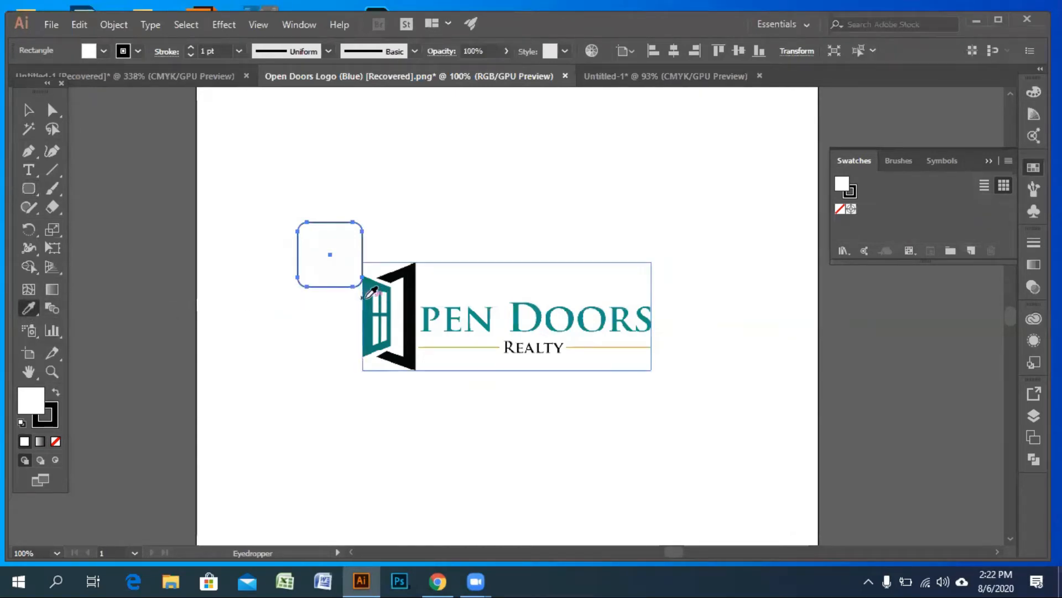
{"action": "left_click", "coordinate": [371, 297]}
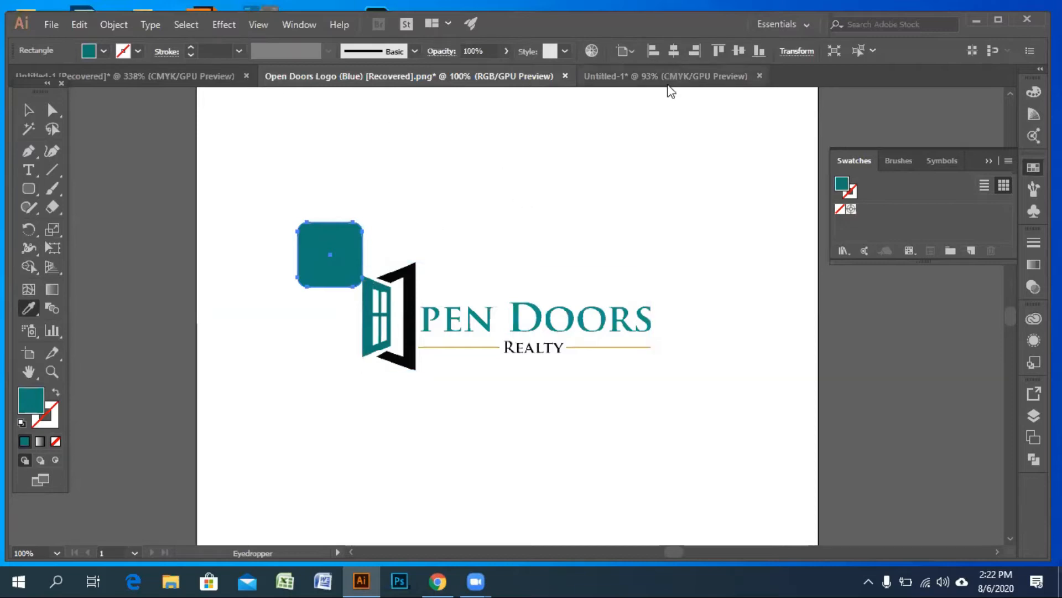
Step: Reorder the open documents so that the Untitled-1 [Recovered] business card comes last
{"action": "left_click", "coordinate": [667, 77]}
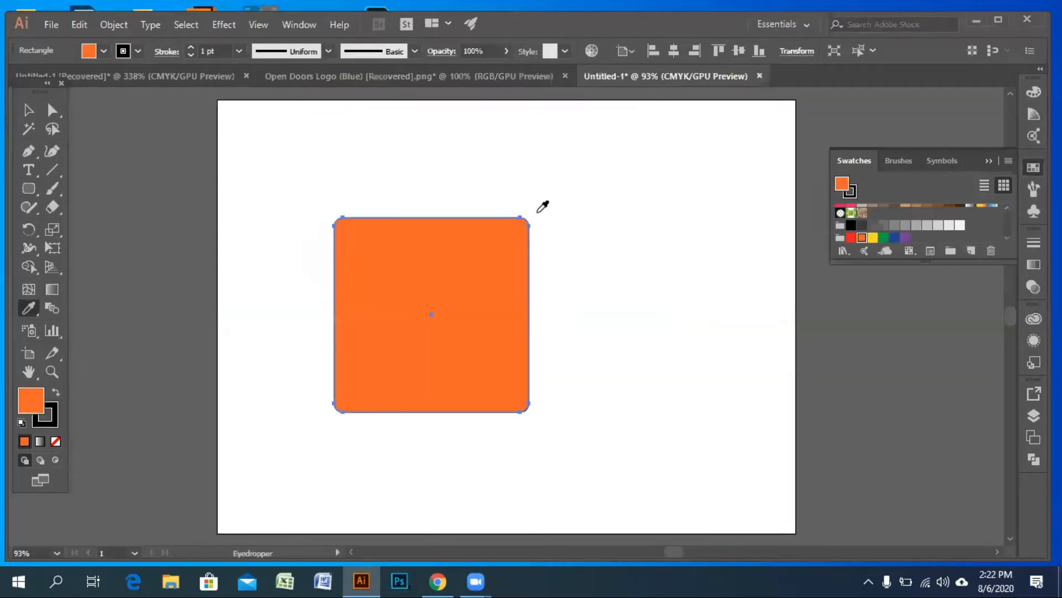
{"action": "left_click", "coordinate": [402, 77]}
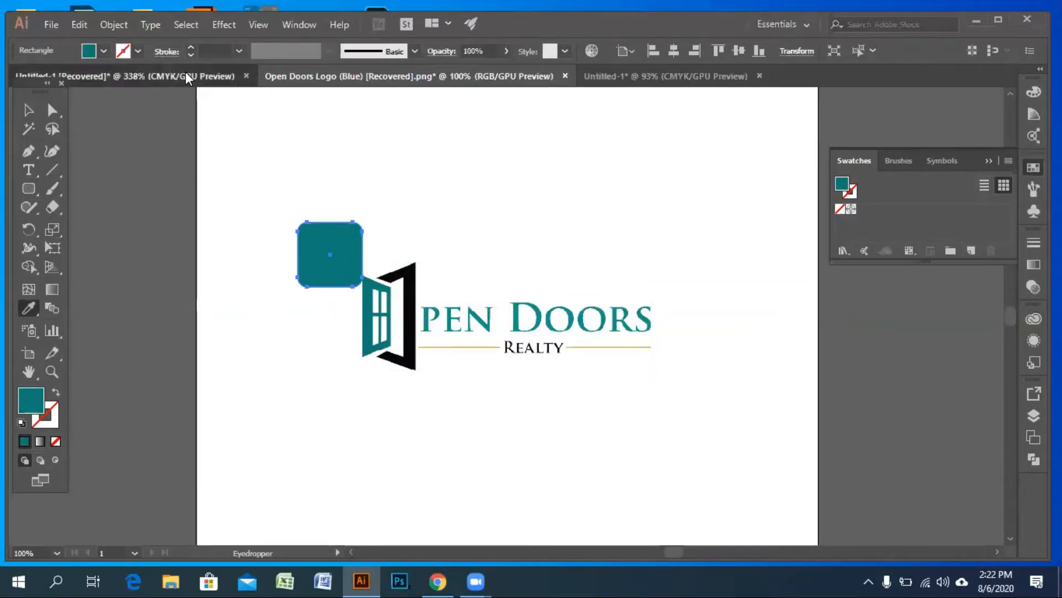
{"action": "left_click_drag", "start_coordinate": [187, 77], "coordinate": [164, 66]}
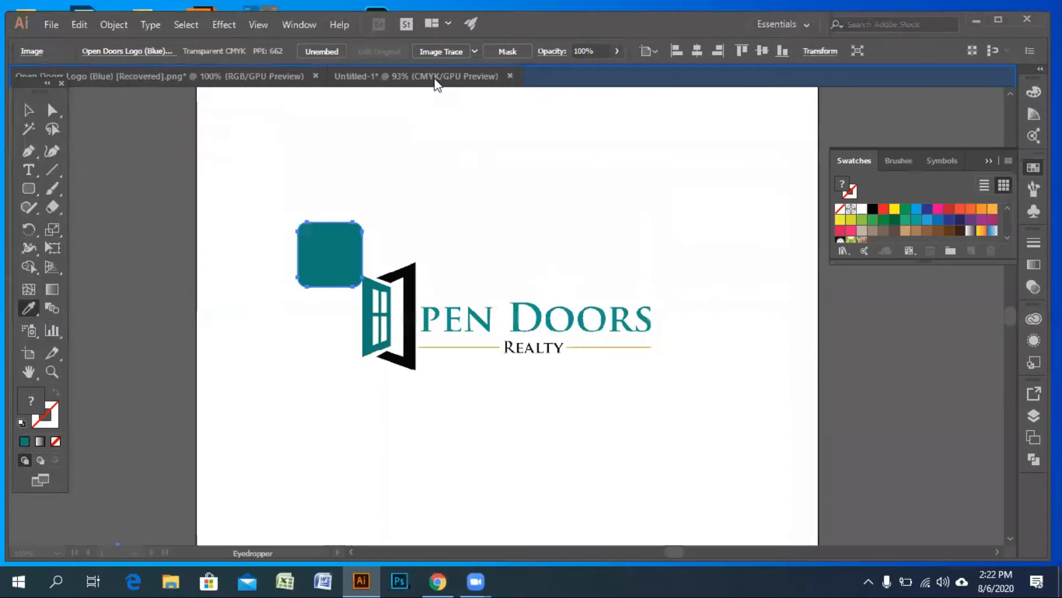
{"action": "left_click", "coordinate": [632, 79]}
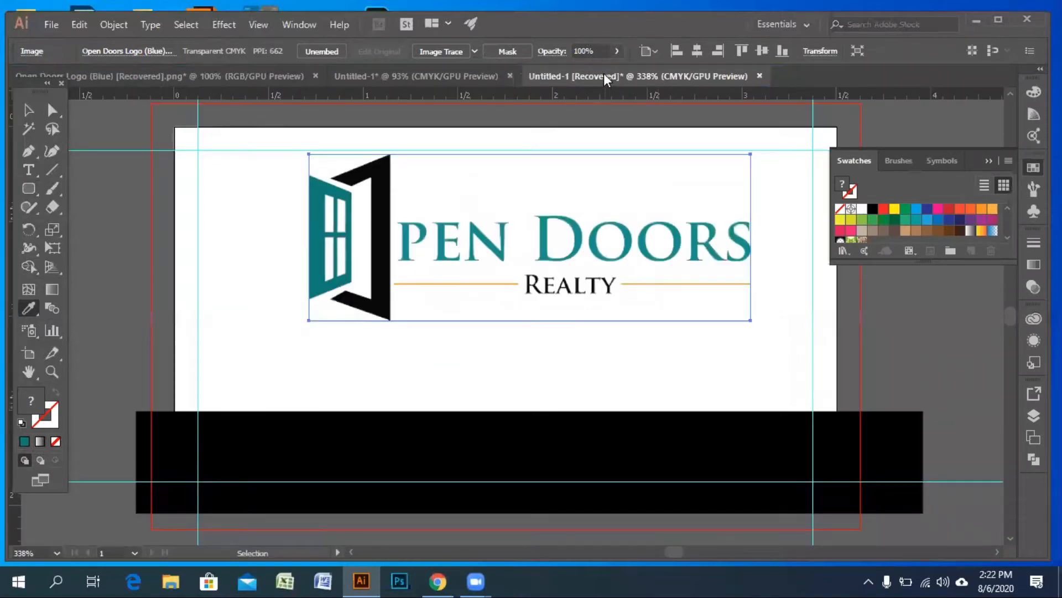
Step: Return to the new document with the orange square and look over its available fill colours
{"action": "left_click", "coordinate": [396, 75]}
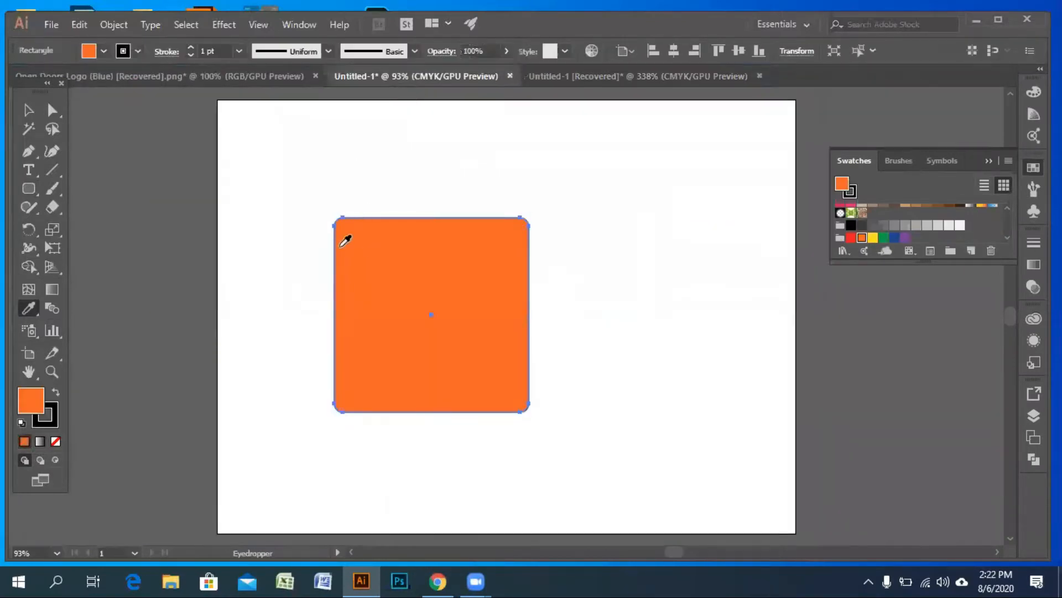
{"action": "left_click", "coordinate": [104, 50]}
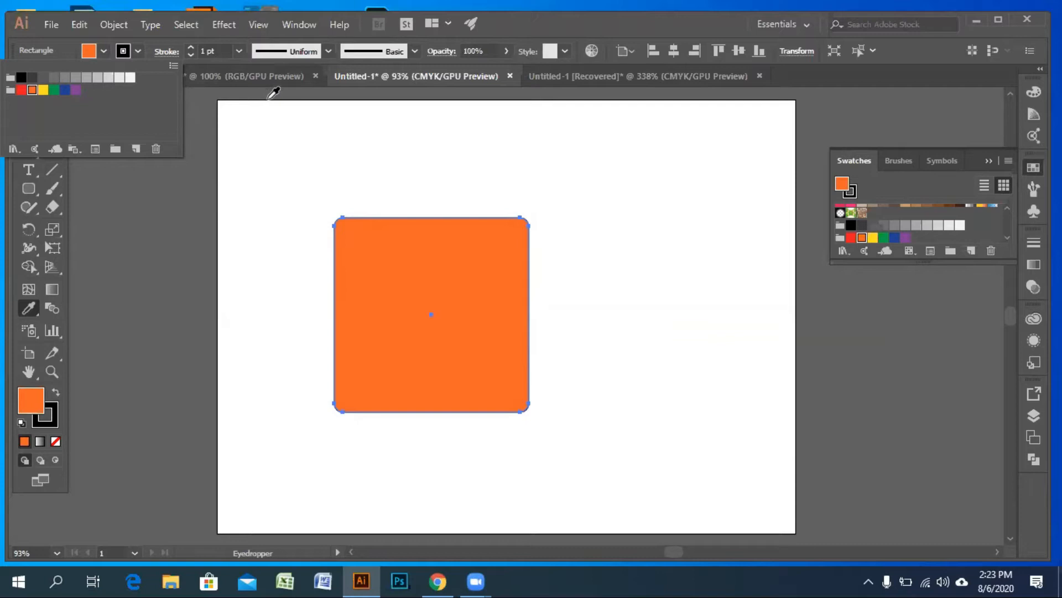
{"action": "left_click", "coordinate": [231, 73]}
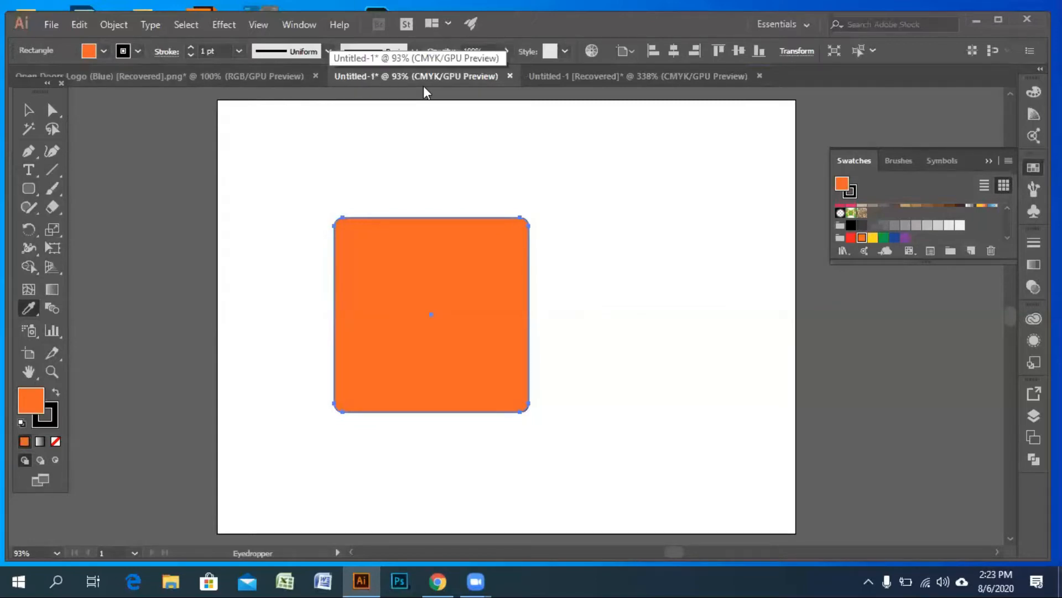
Step: Bring up the logo document and detach the new Untitled-1 document into a floating window in front of it
{"action": "left_click", "coordinate": [200, 77]}
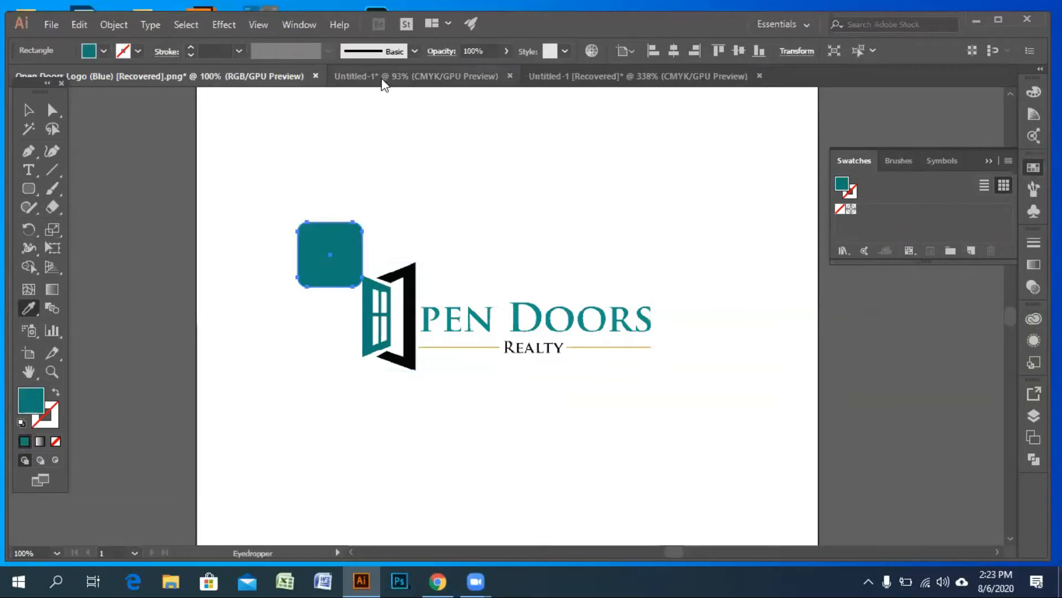
{"action": "left_click_drag", "start_coordinate": [381, 80], "coordinate": [130, 102]}
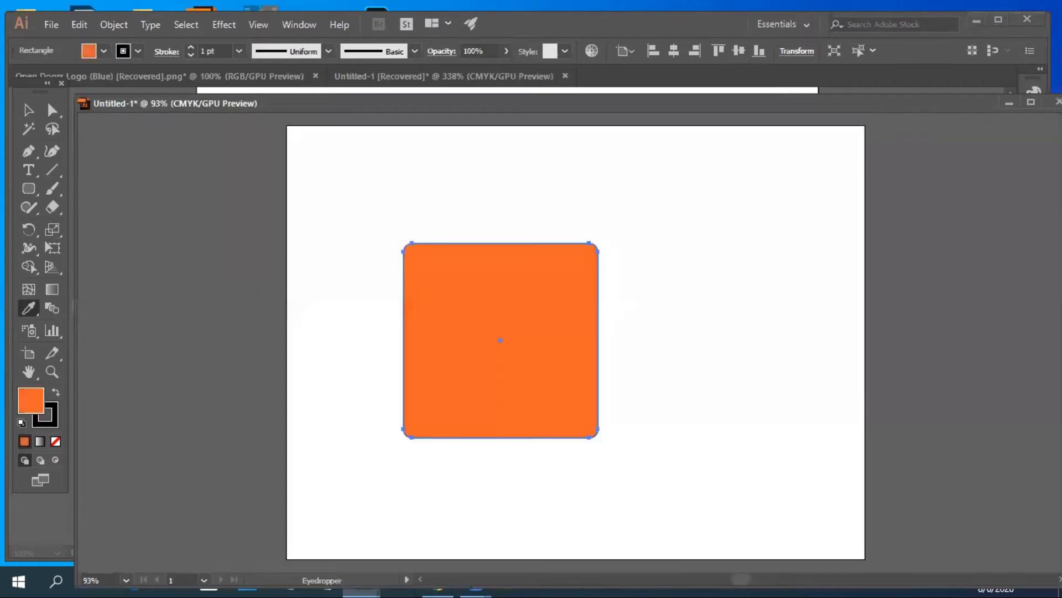
{"action": "left_click_drag", "start_coordinate": [916, 103], "coordinate": [918, 113]}
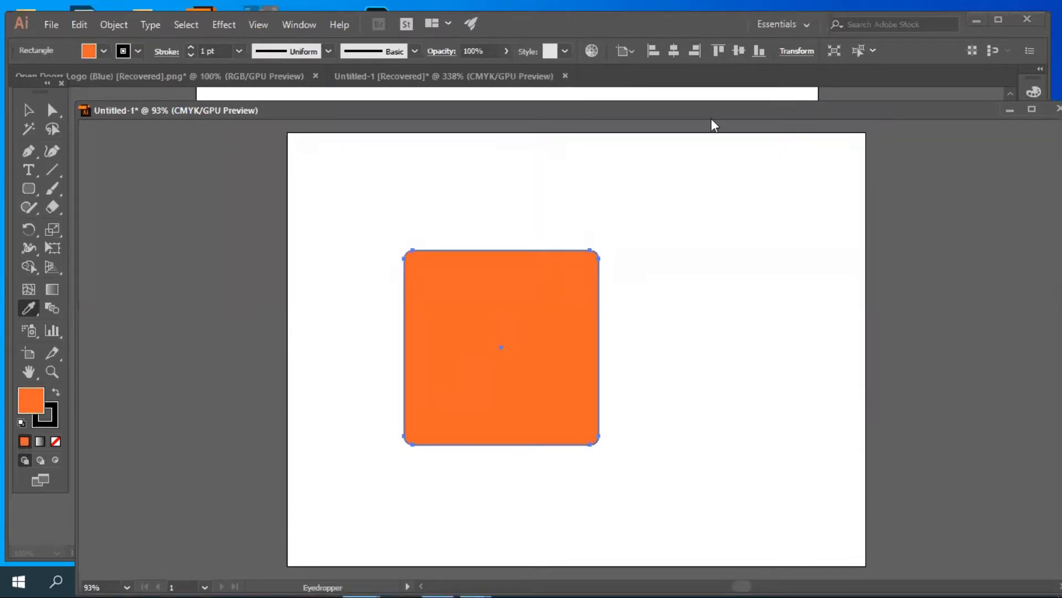
Step: Dock the floating Untitled-1 document back among the other open documents as the last one
{"action": "left_click_drag", "start_coordinate": [751, 112], "coordinate": [747, 71]}
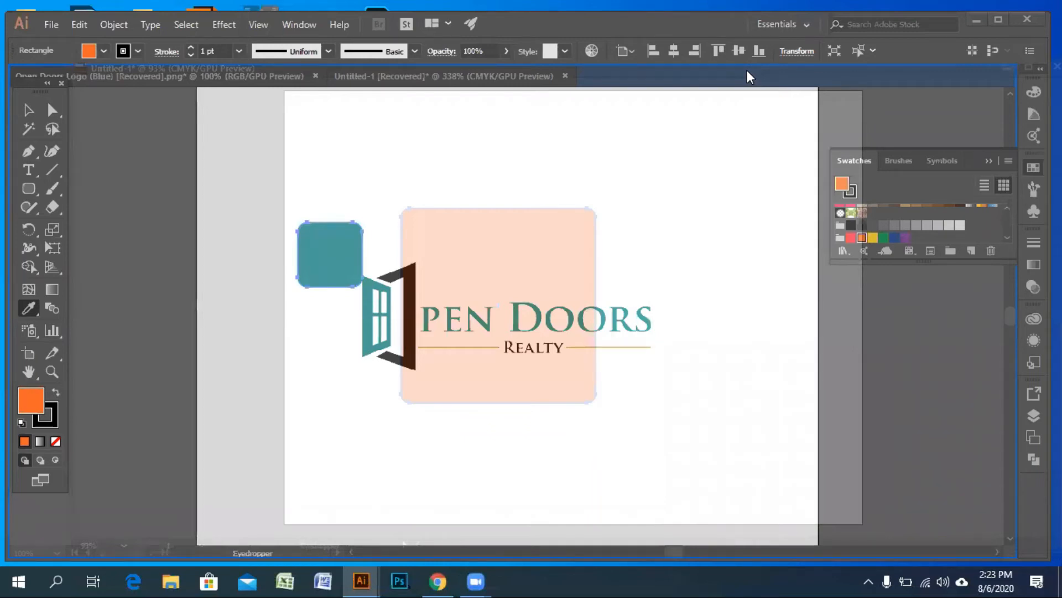
{"action": "left_click_drag", "start_coordinate": [747, 71], "coordinate": [747, 71]}
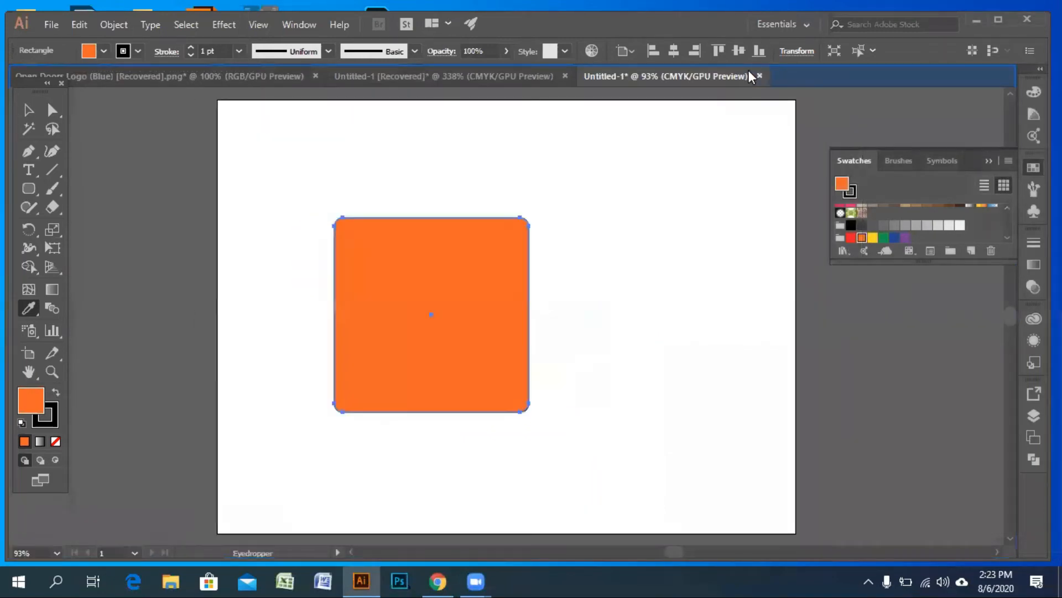
Step: Bring up the Untitled-1 [Recovered] business card and sample the logo's black frame, followed by its teal door, as fill colour with the Eyedropper
{"action": "left_click", "coordinate": [463, 76]}
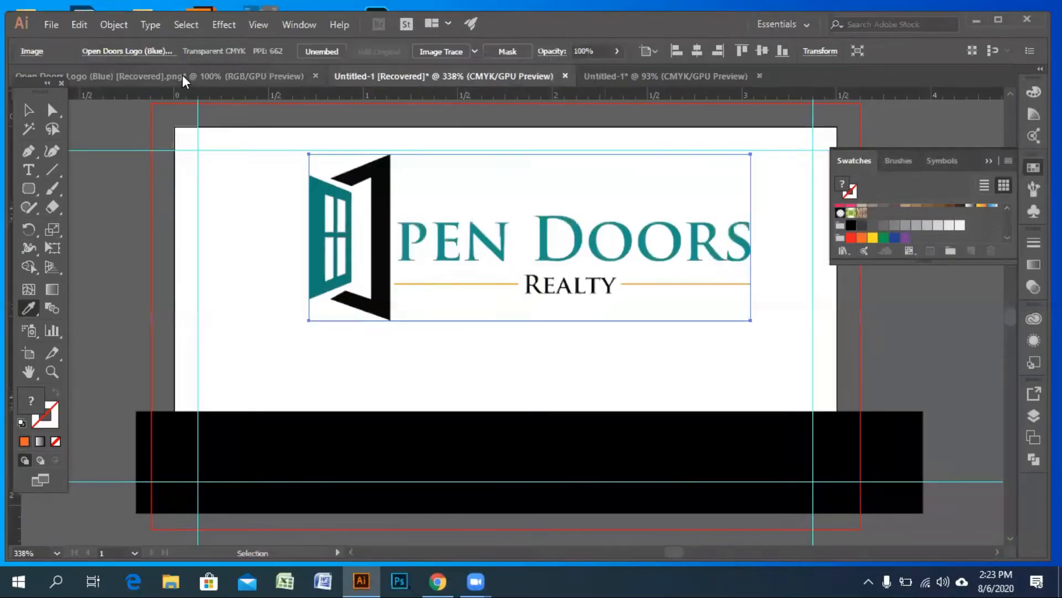
{"action": "left_click", "coordinate": [381, 181]}
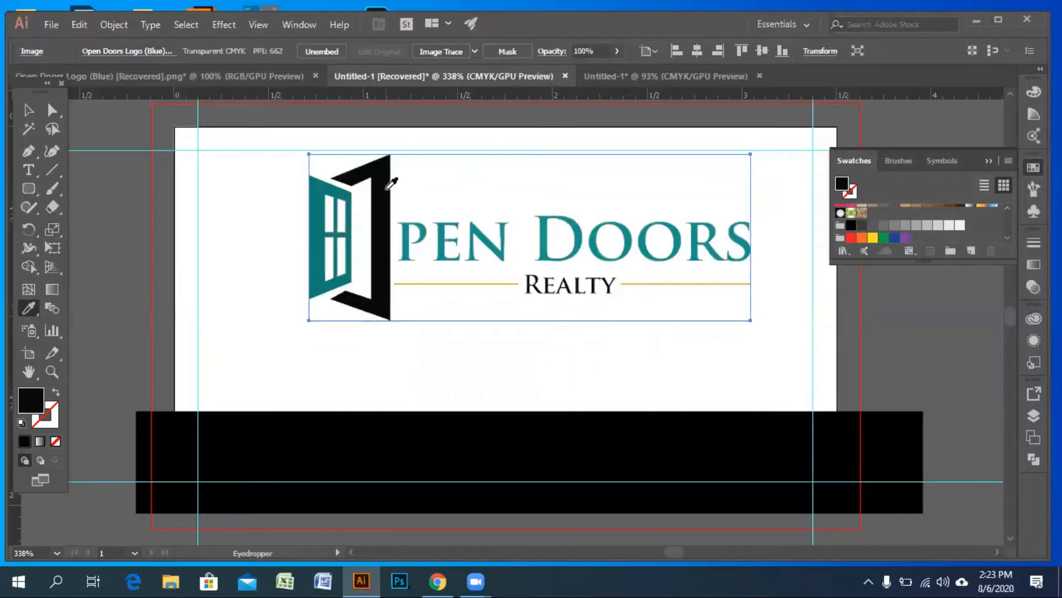
{"action": "left_click", "coordinate": [345, 188]}
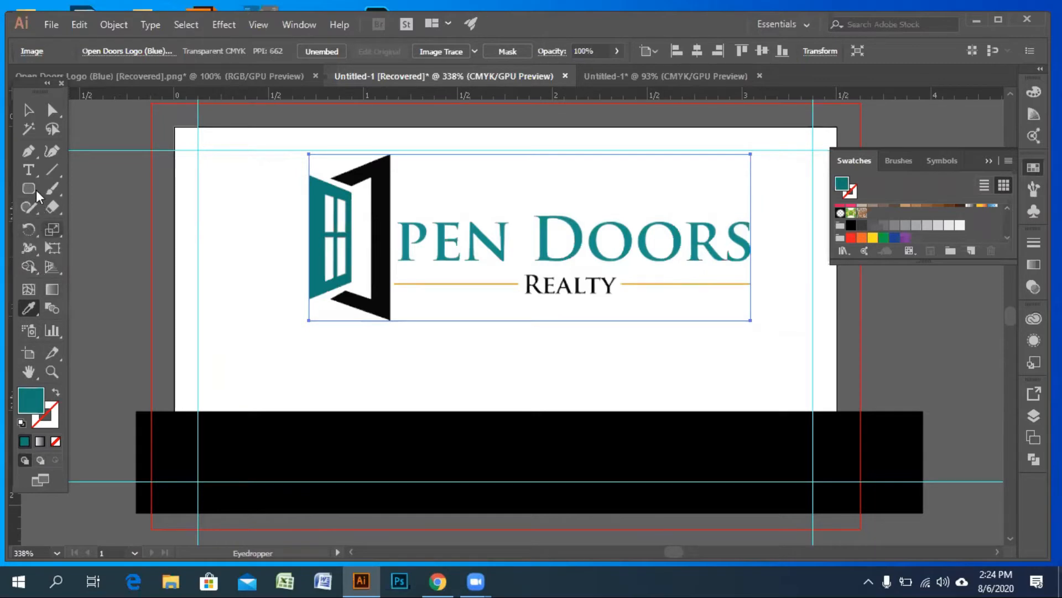
Step: Trace the logo's black door frame with the Pen tool as a closed eight-point path along its inner and outer corners
{"action": "left_click", "coordinate": [44, 151]}
{"action": "left_click_drag", "start_coordinate": [24, 150], "coordinate": [80, 151]}
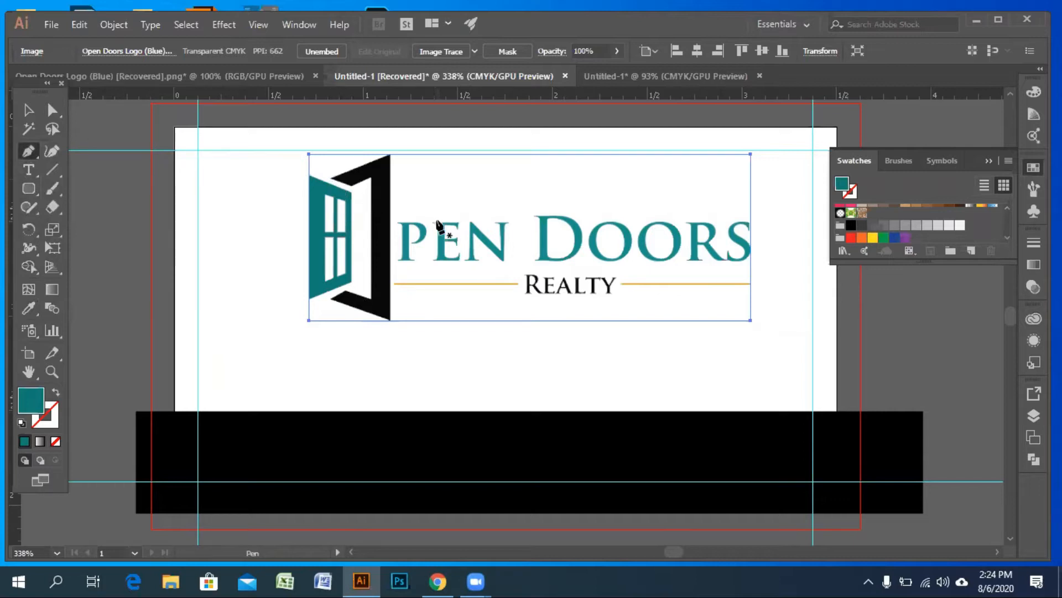
{"action": "key", "text": "ctrl+plus"}
{"action": "key", "text": "ctrl+plus"}
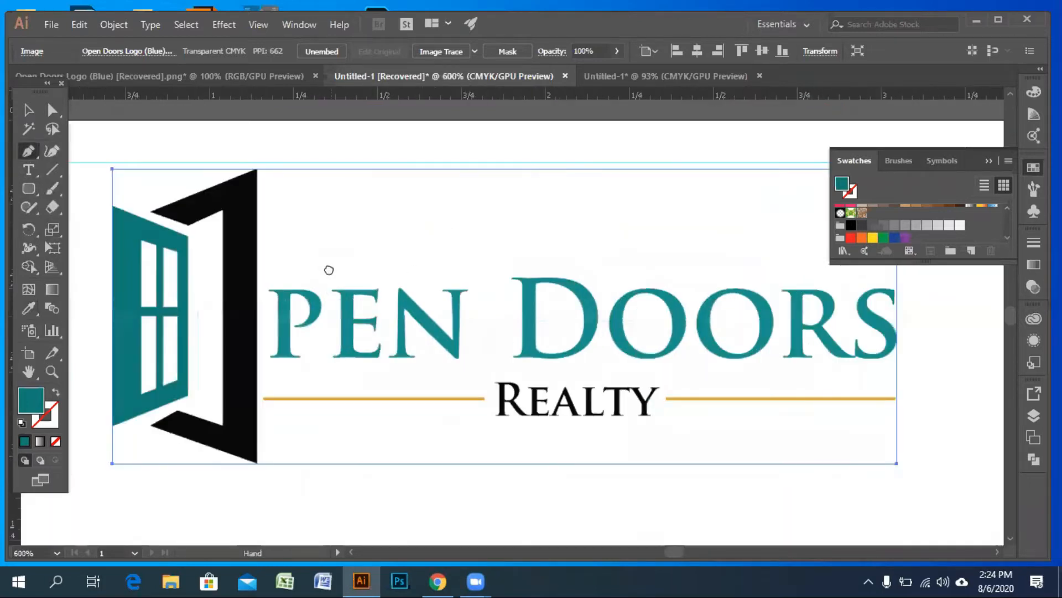
{"action": "left_click_drag", "start_coordinate": [329, 269], "coordinate": [616, 284]}
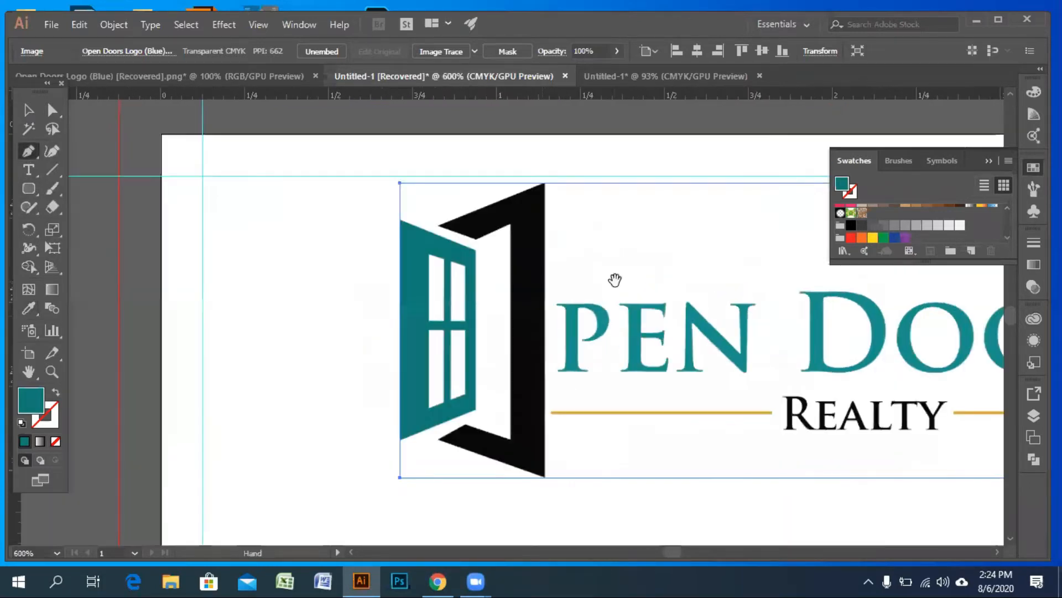
{"action": "left_click", "coordinate": [438, 225]}
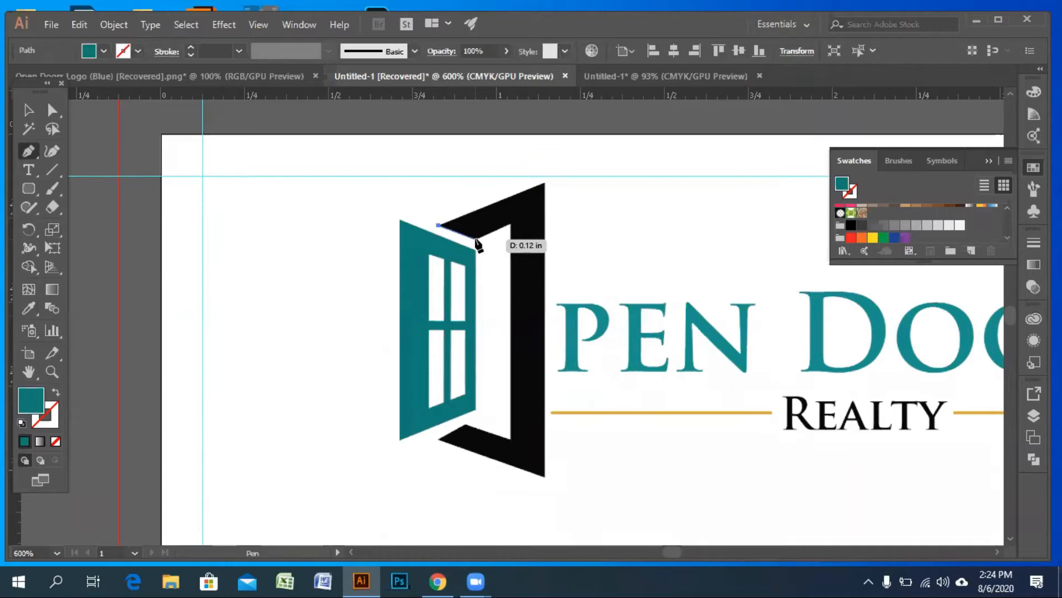
{"action": "left_click", "coordinate": [474, 239]}
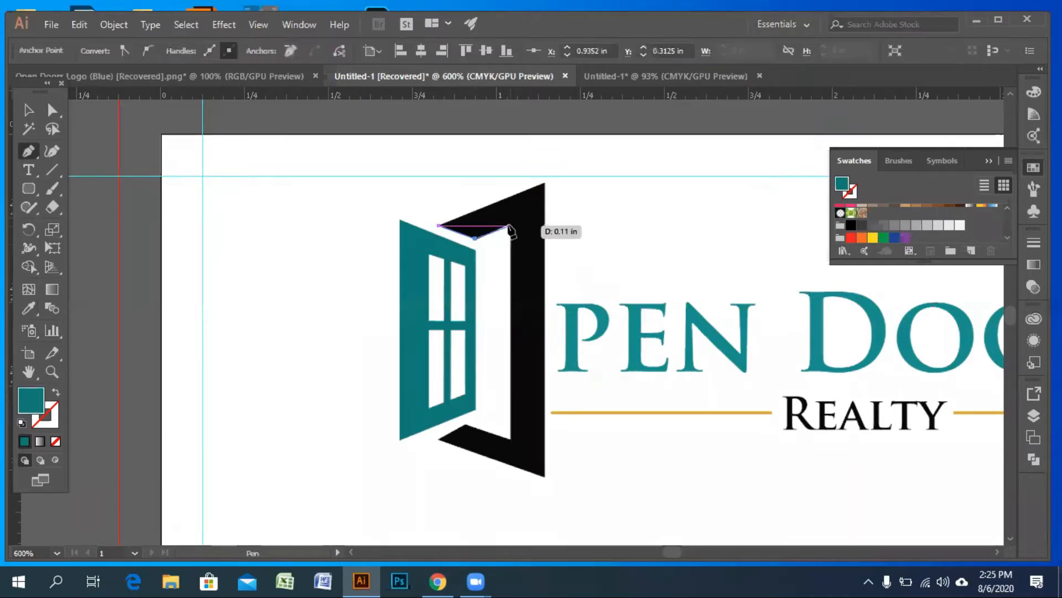
{"action": "left_click", "coordinate": [509, 225]}
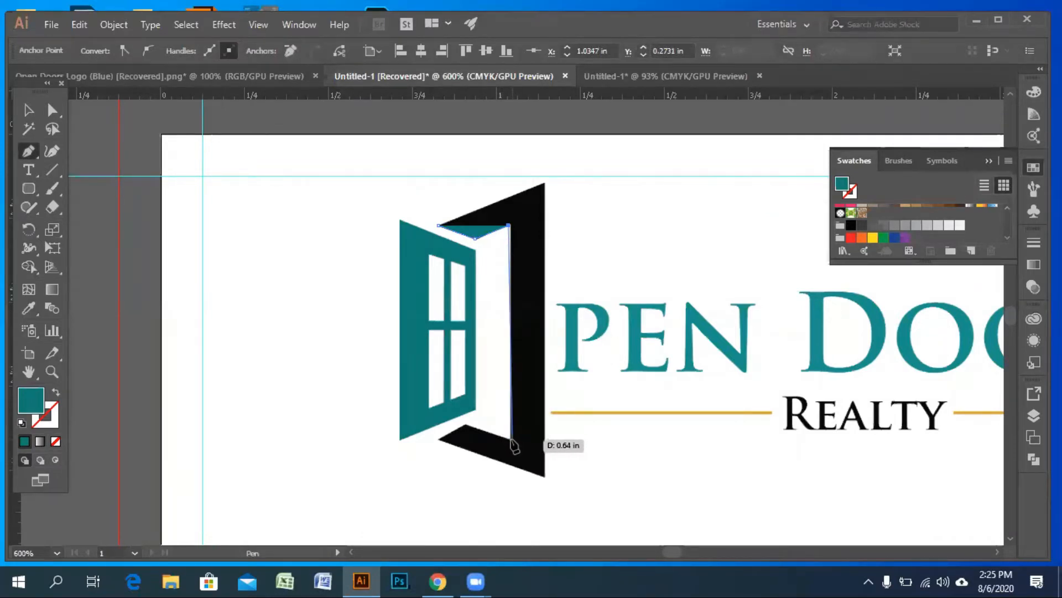
{"action": "left_click", "coordinate": [510, 438]}
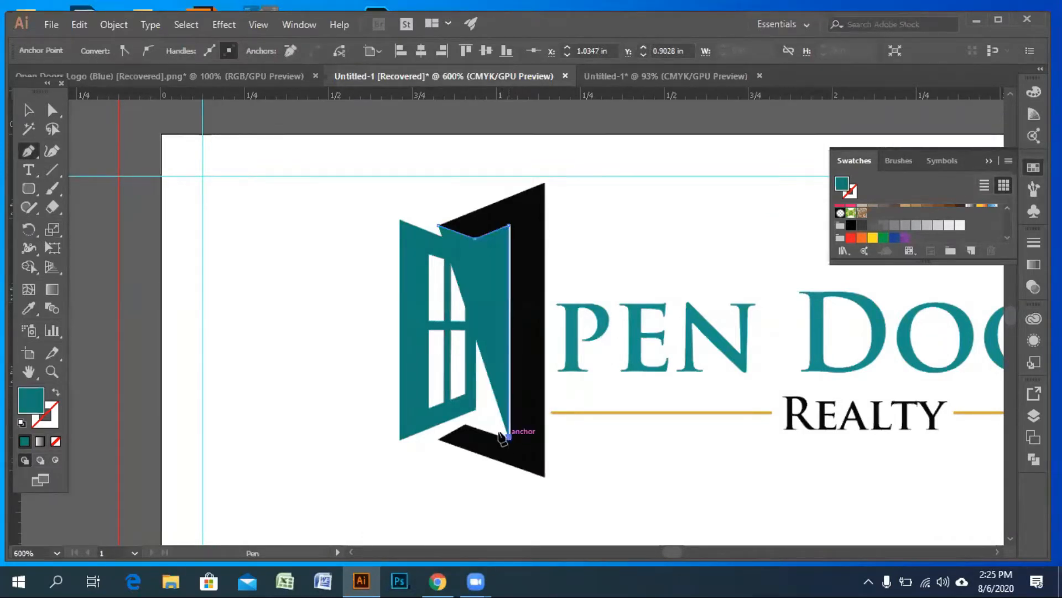
{"action": "left_click", "coordinate": [464, 425]}
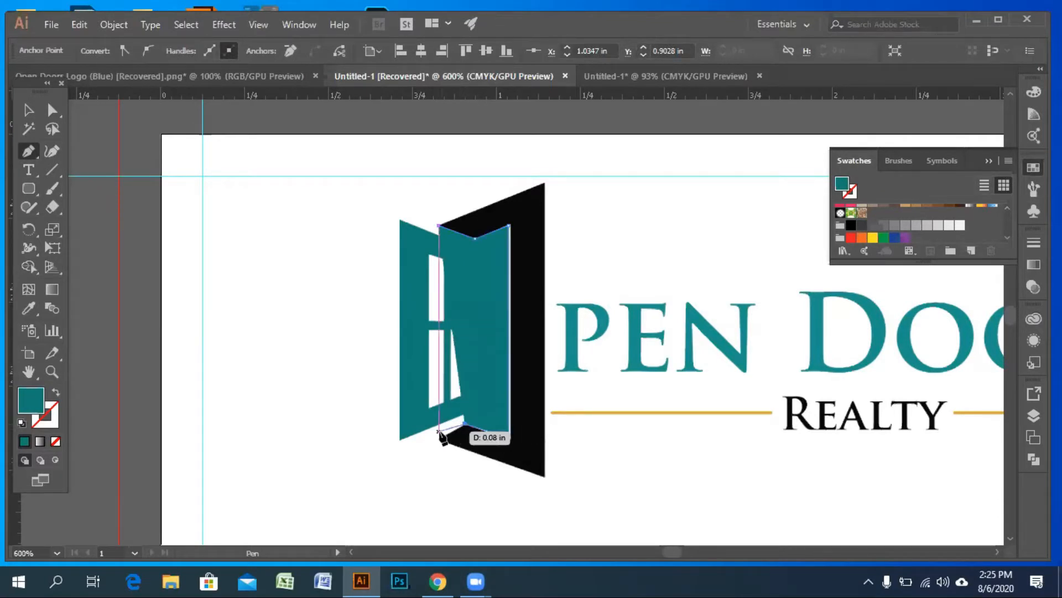
{"action": "left_click", "coordinate": [439, 438]}
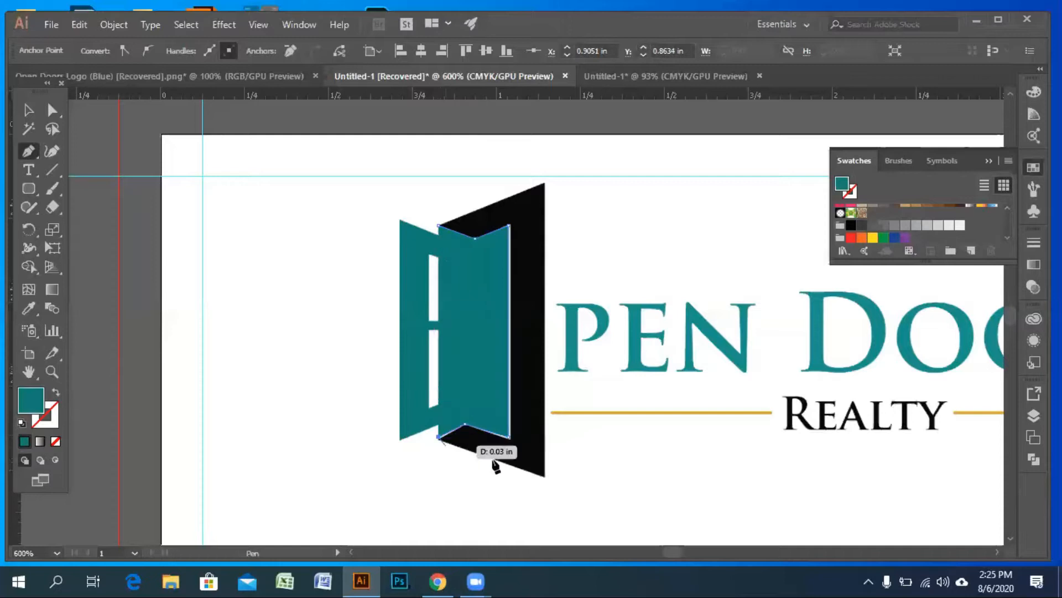
{"action": "left_click", "coordinate": [543, 476]}
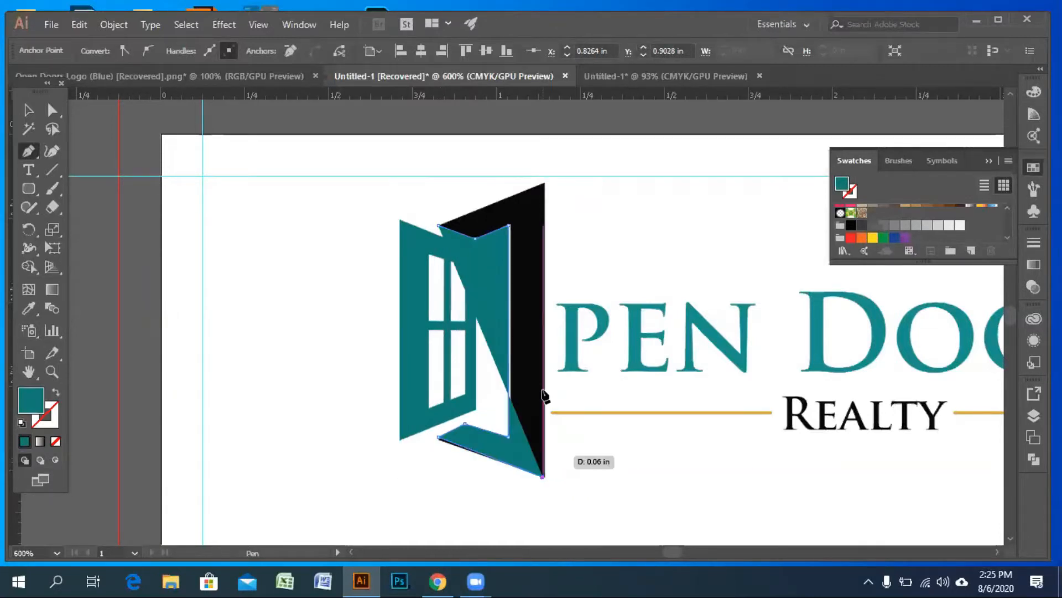
{"action": "left_click", "coordinate": [543, 184]}
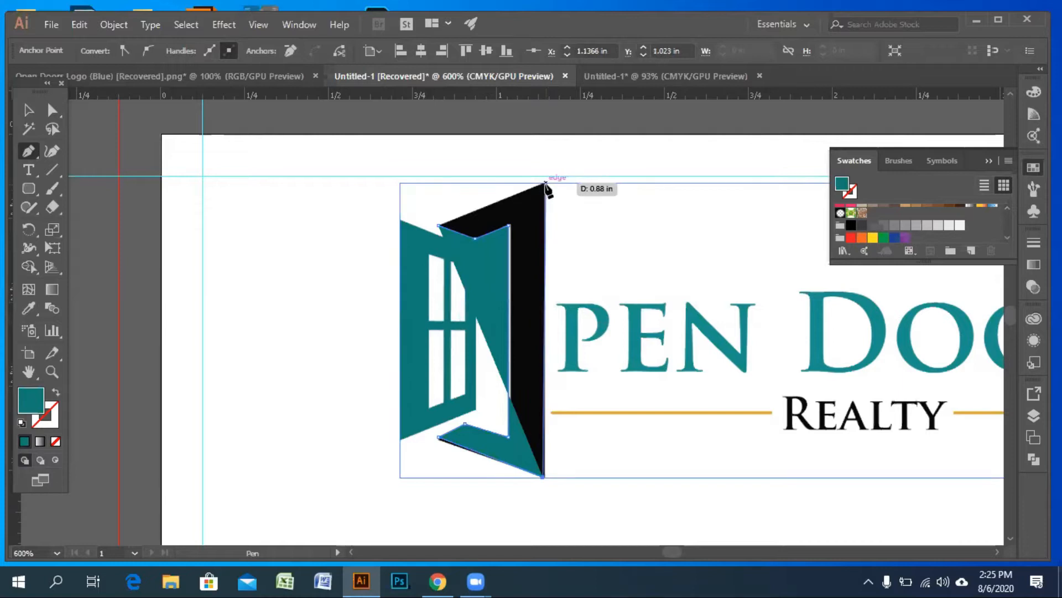
{"action": "left_click", "coordinate": [440, 225]}
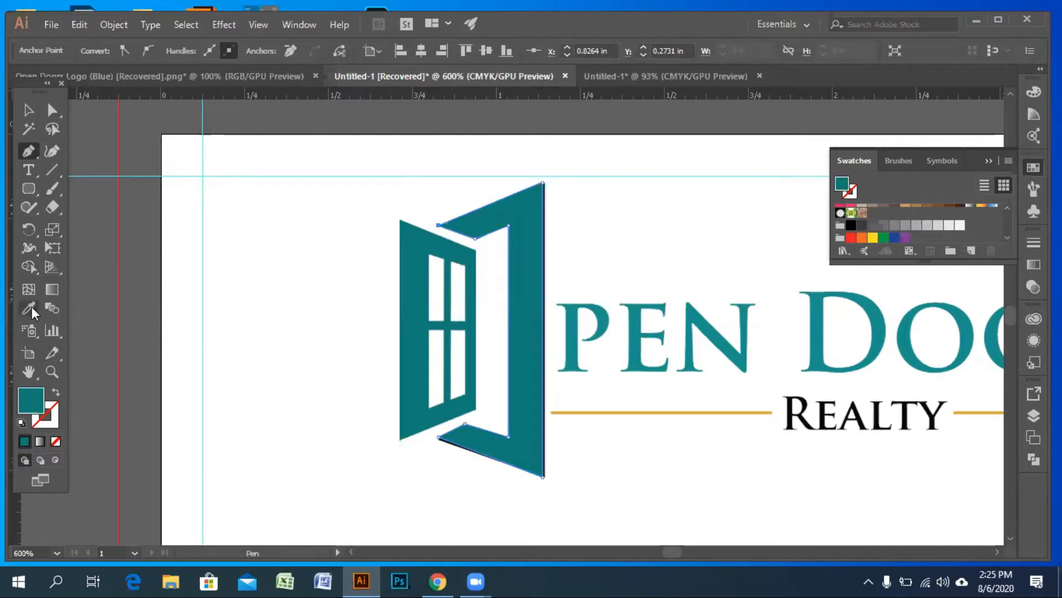
Step: Set the traced door frame's fill to white (FFFFFF) in the Color Picker
{"action": "double_click", "coordinate": [28, 396]}
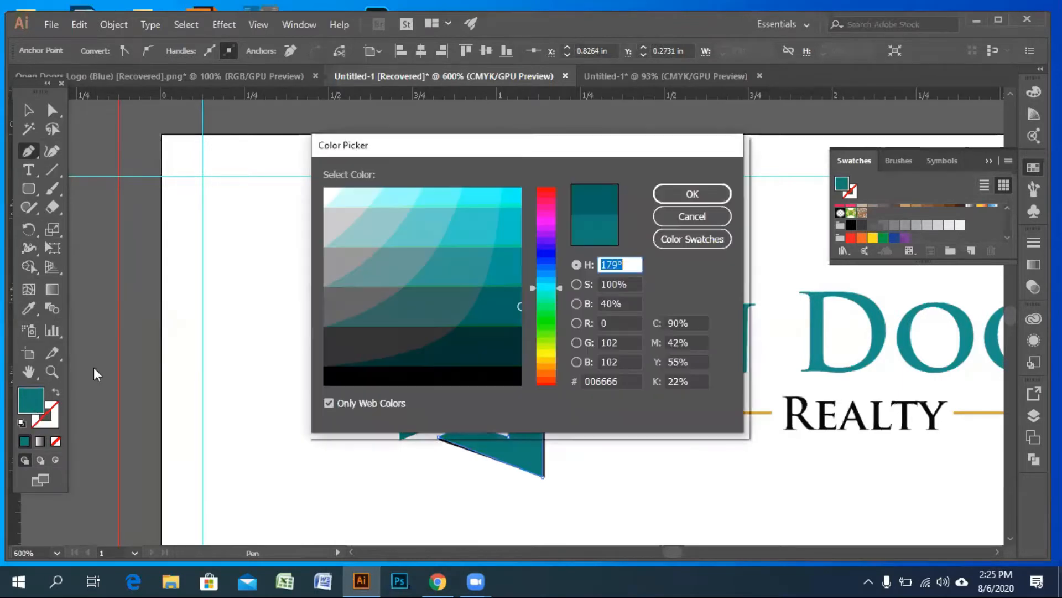
{"action": "left_click", "coordinate": [329, 192]}
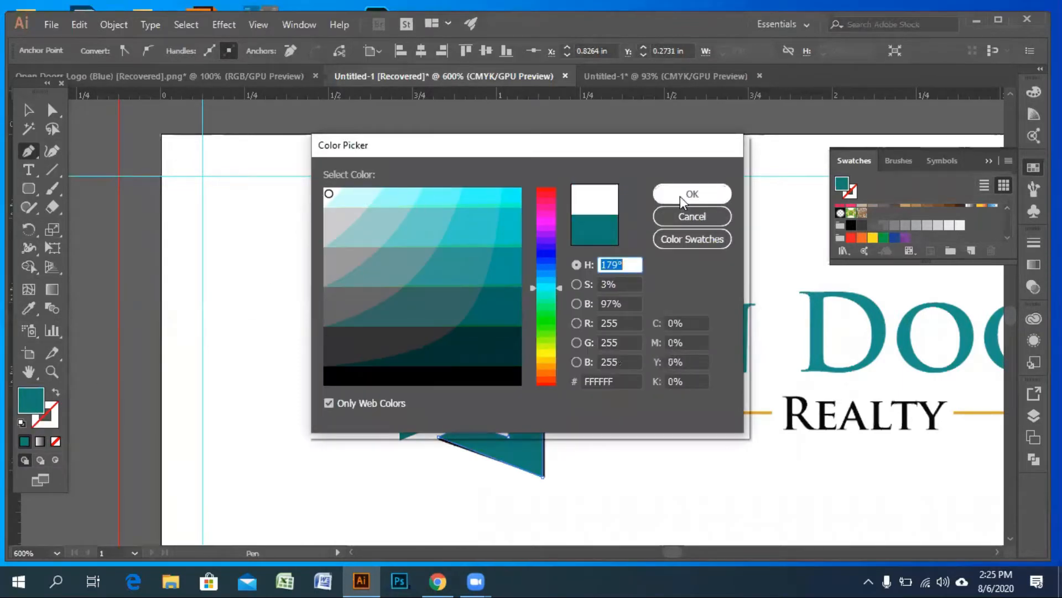
{"action": "left_click", "coordinate": [679, 193]}
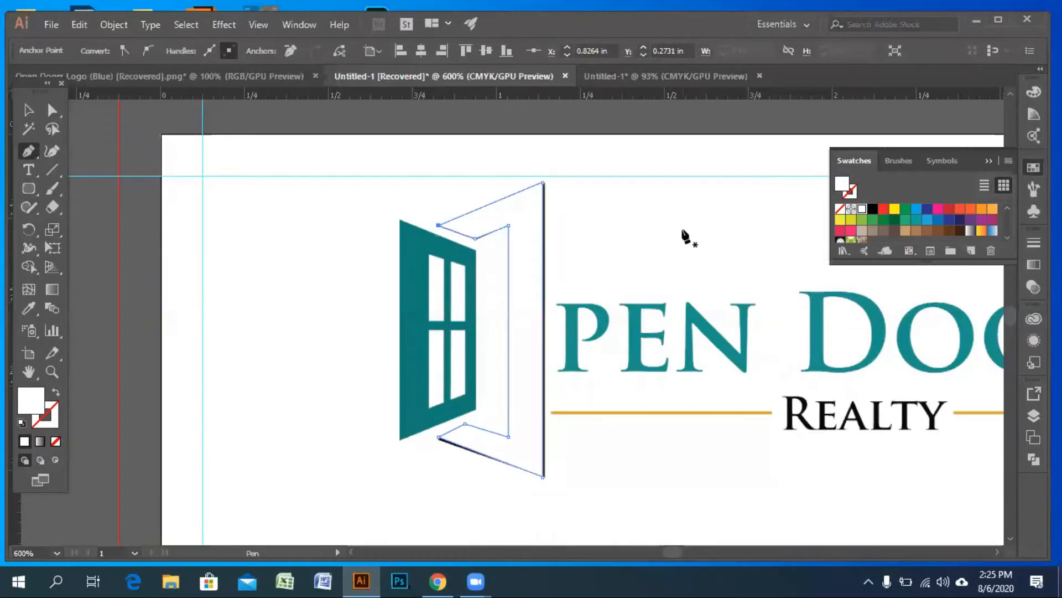
{"action": "key", "text": "Left"}
{"action": "key", "text": "ctrl"}
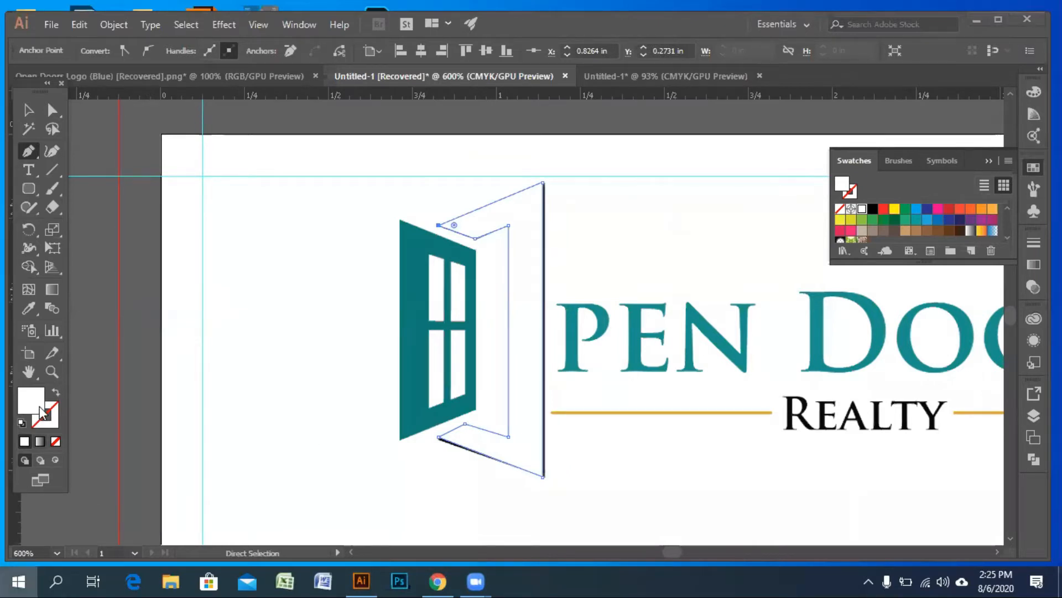
{"action": "key", "text": "super"}
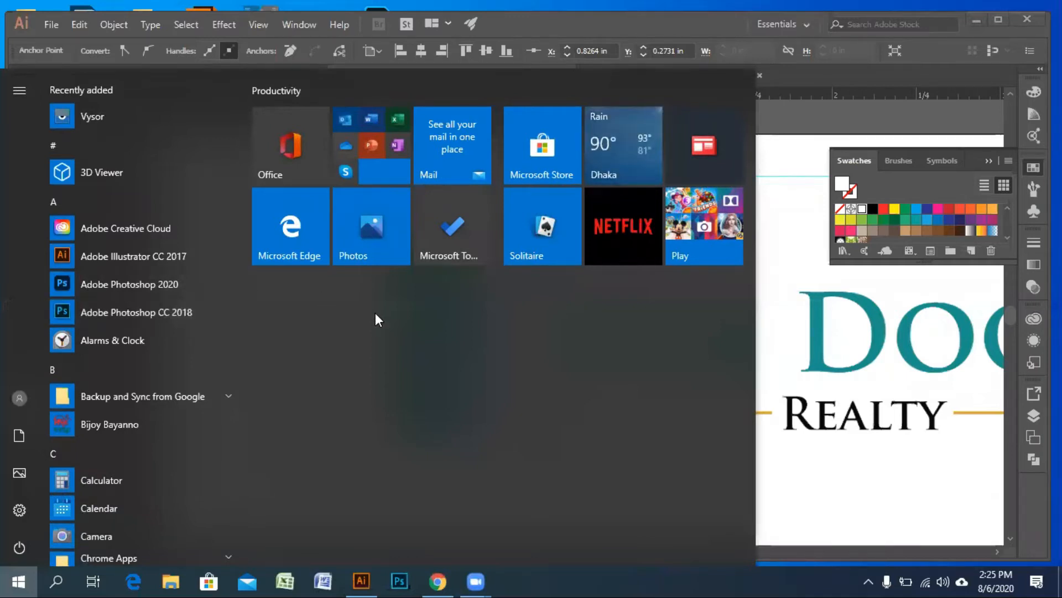
{"action": "key", "text": "super"}
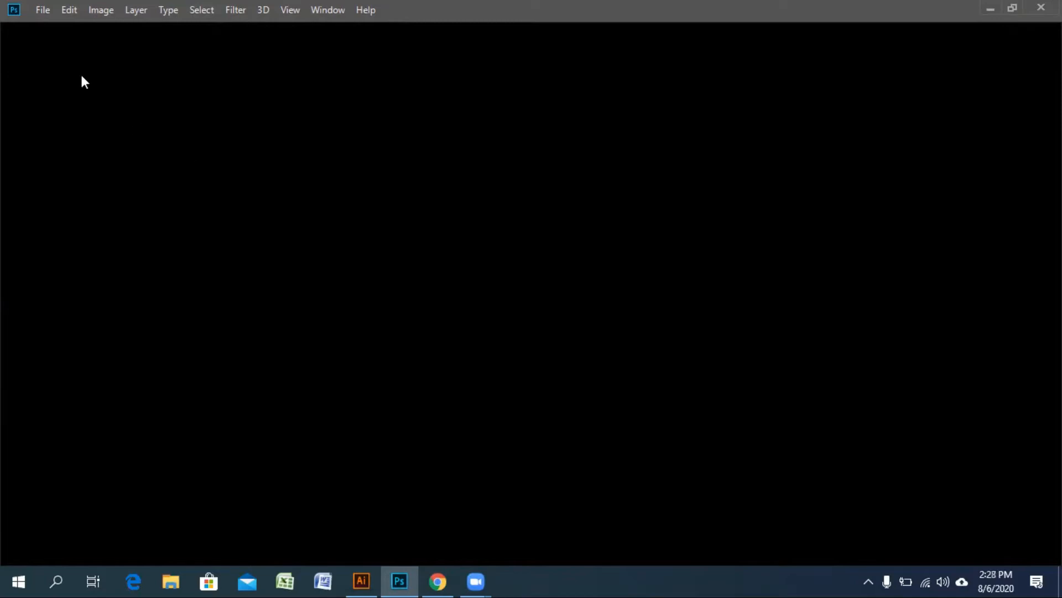
Step: Switch to Photoshop, start a new document and continue the Photoshop CC 2018 trial
{"action": "left_click", "coordinate": [42, 10]}
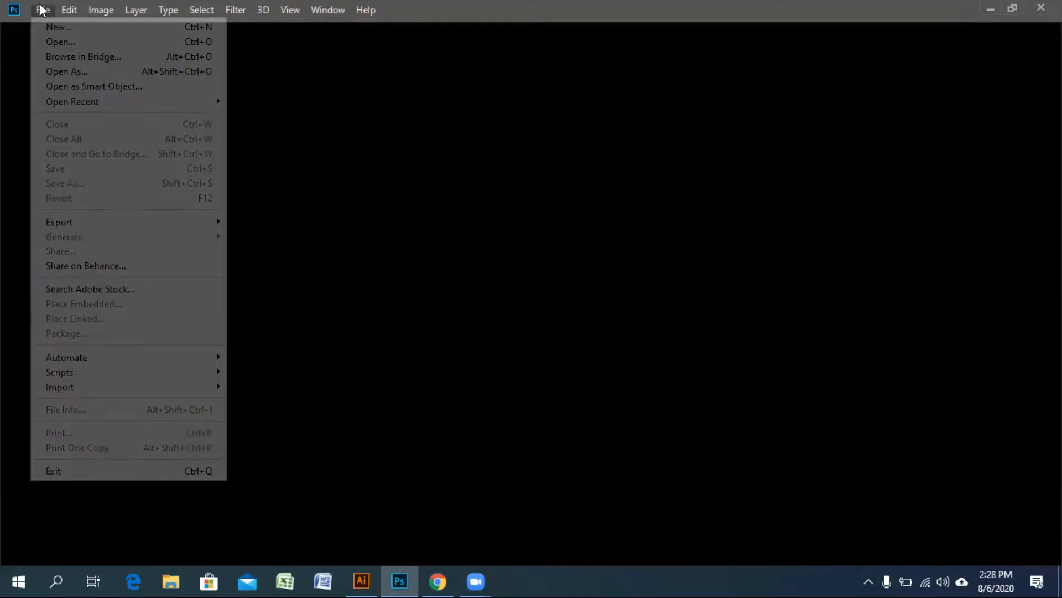
{"action": "left_click", "coordinate": [62, 27]}
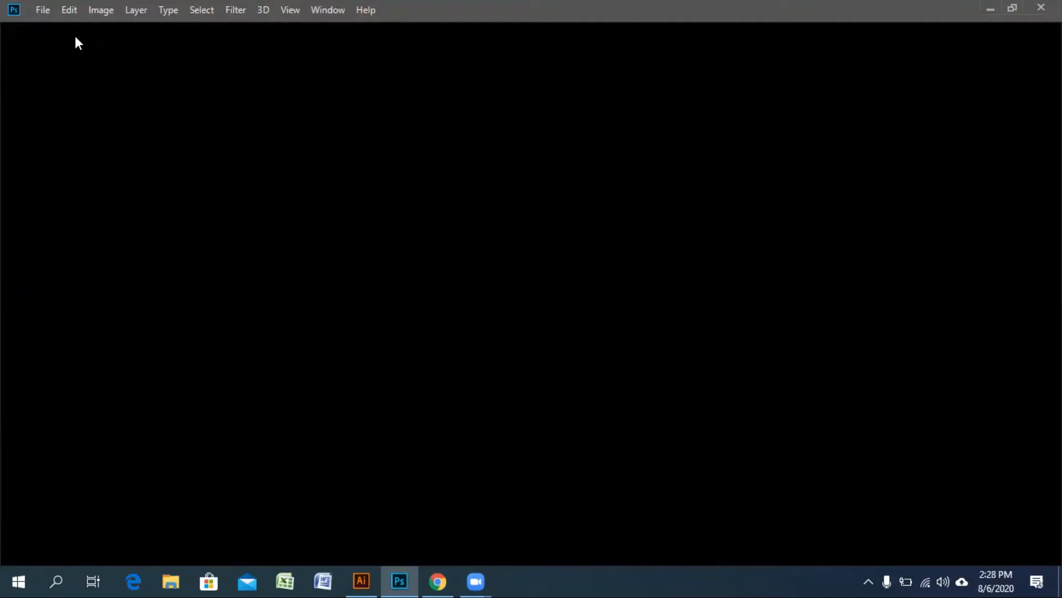
{"action": "left_click", "coordinate": [42, 10]}
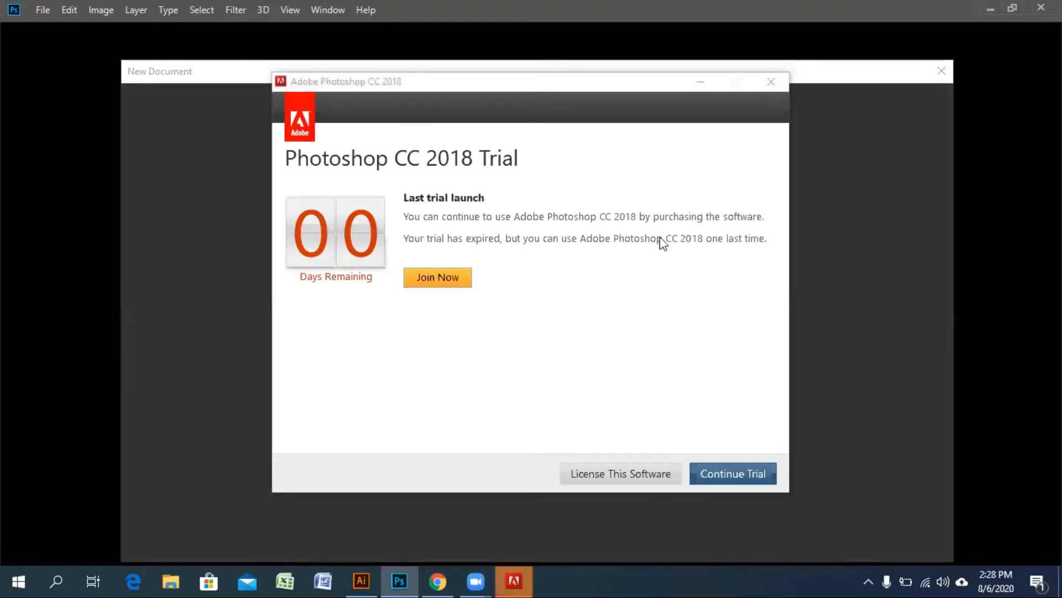
{"action": "left_click", "coordinate": [734, 474]}
{"action": "left_click", "coordinate": [755, 474]}
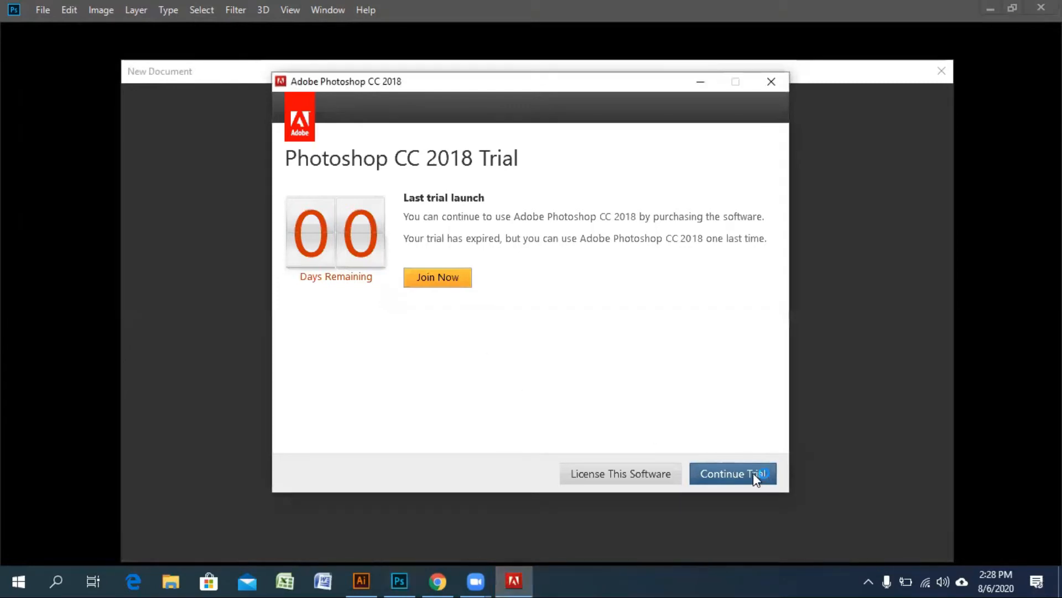
{"action": "left_click", "coordinate": [725, 473]}
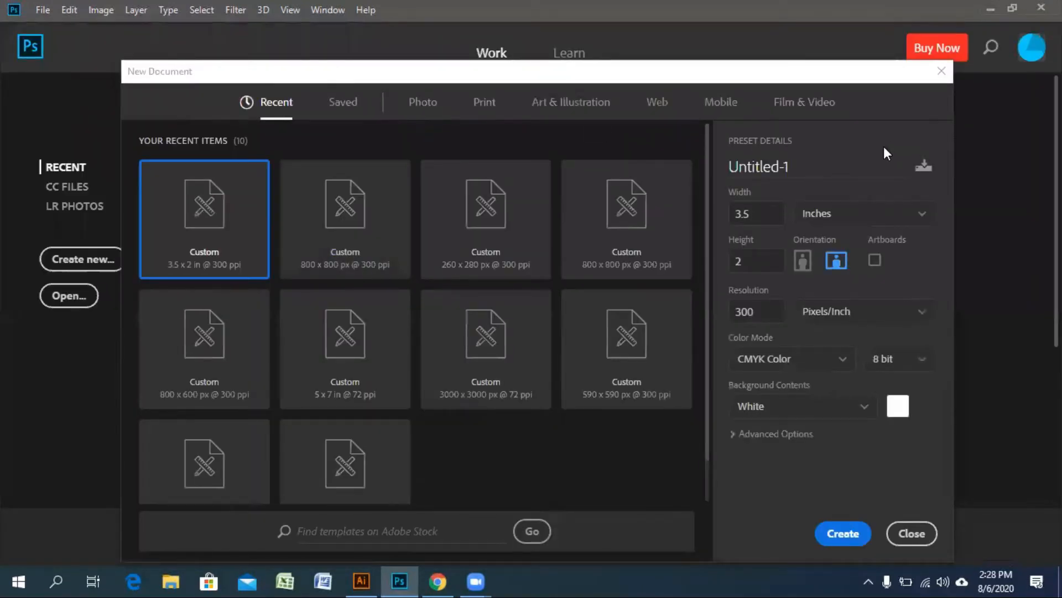
Step: Dismiss the New Document dialog and open the recent file business card back side.psd
{"action": "left_click", "coordinate": [940, 71]}
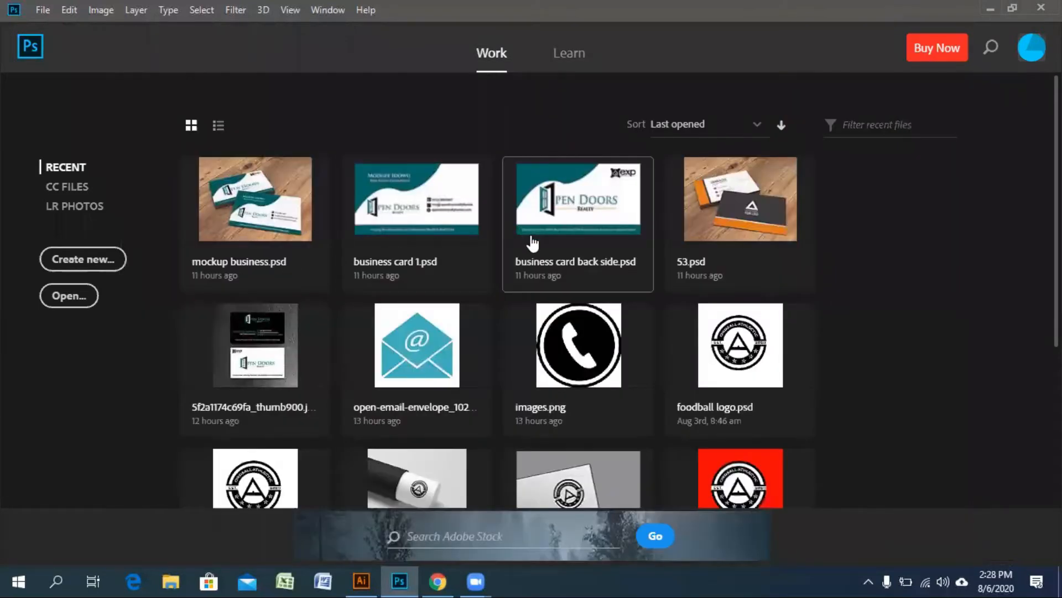
{"action": "left_click", "coordinate": [563, 210]}
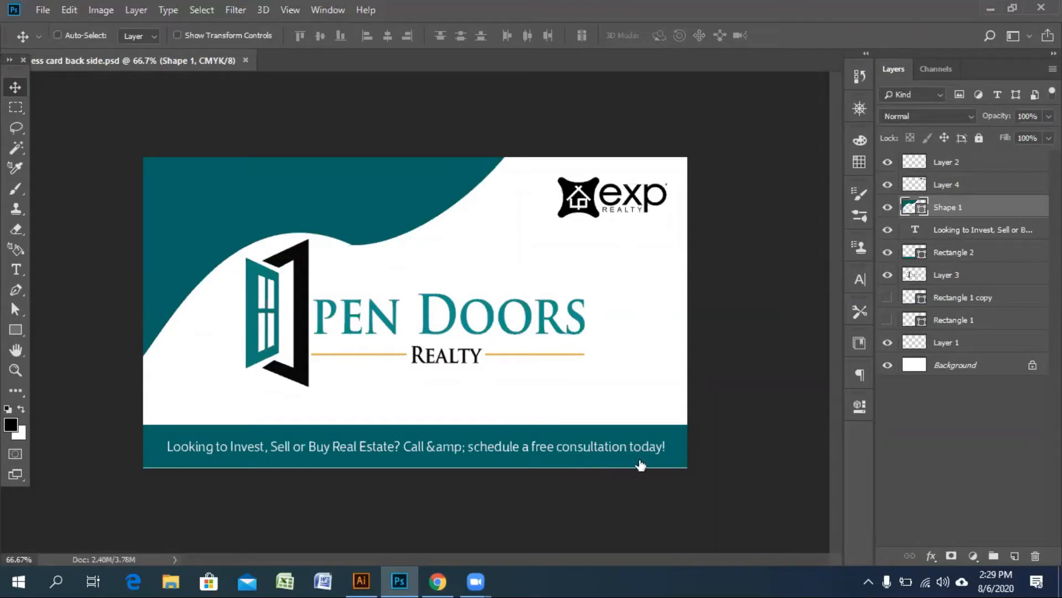
Step: Adjust the vertical position of the teal tagline bar at the card's lower edge, finishing with three small upward nudges
{"action": "left_click_drag", "start_coordinate": [639, 460], "coordinate": [640, 462]}
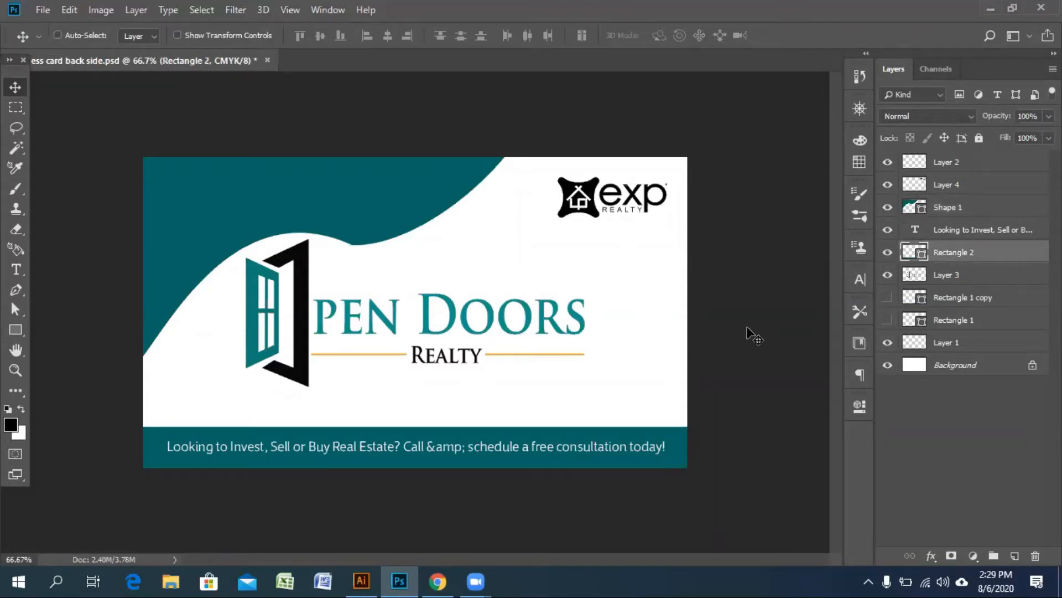
{"action": "key", "text": "Up"}
{"action": "key", "text": "Up"}
{"action": "key", "text": "Up"}
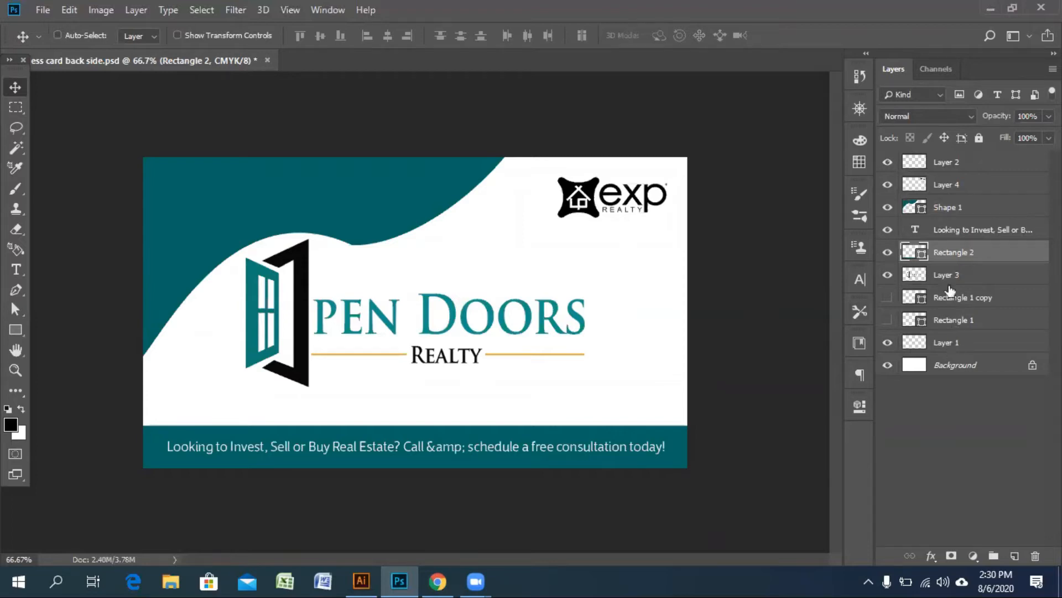
Step: Select the Open Doors Realty logo layer on the card, hide it and show it again to check what it contains
{"action": "left_click", "coordinate": [429, 330], "text": "ctrl"}
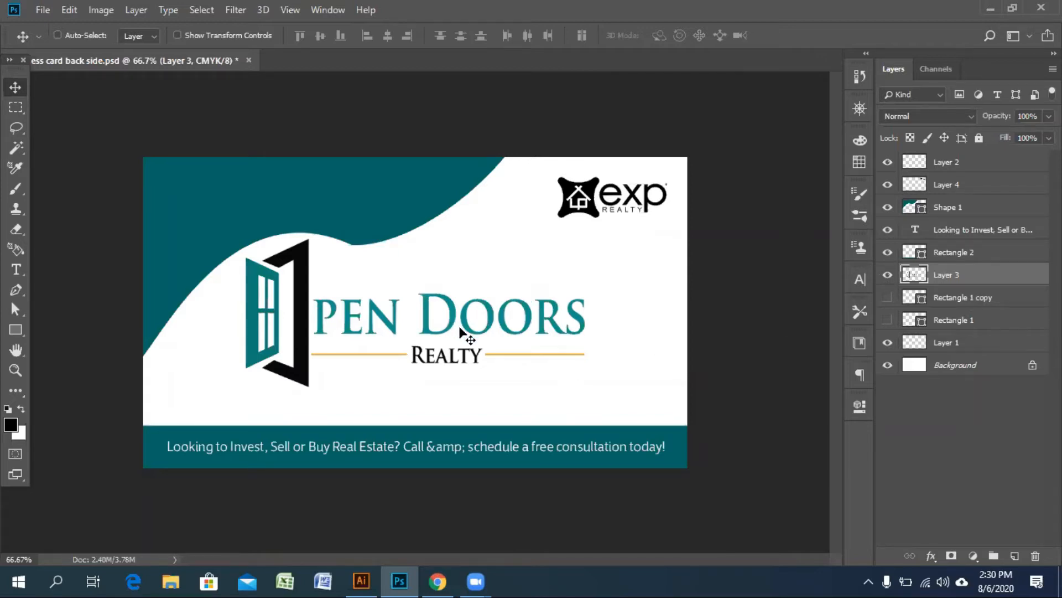
{"action": "left_click", "coordinate": [888, 276]}
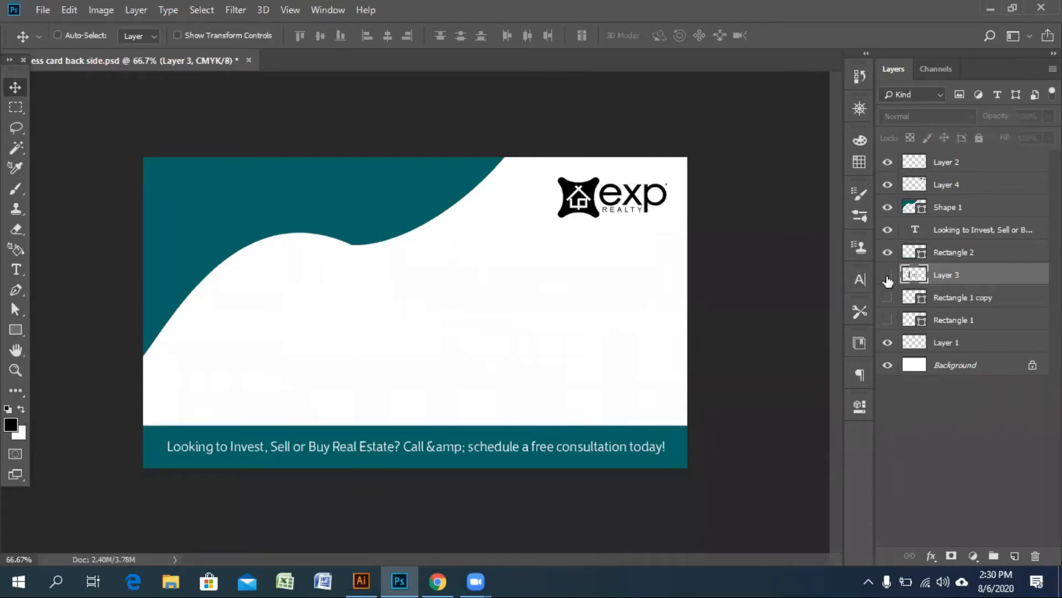
{"action": "left_click", "coordinate": [888, 275]}
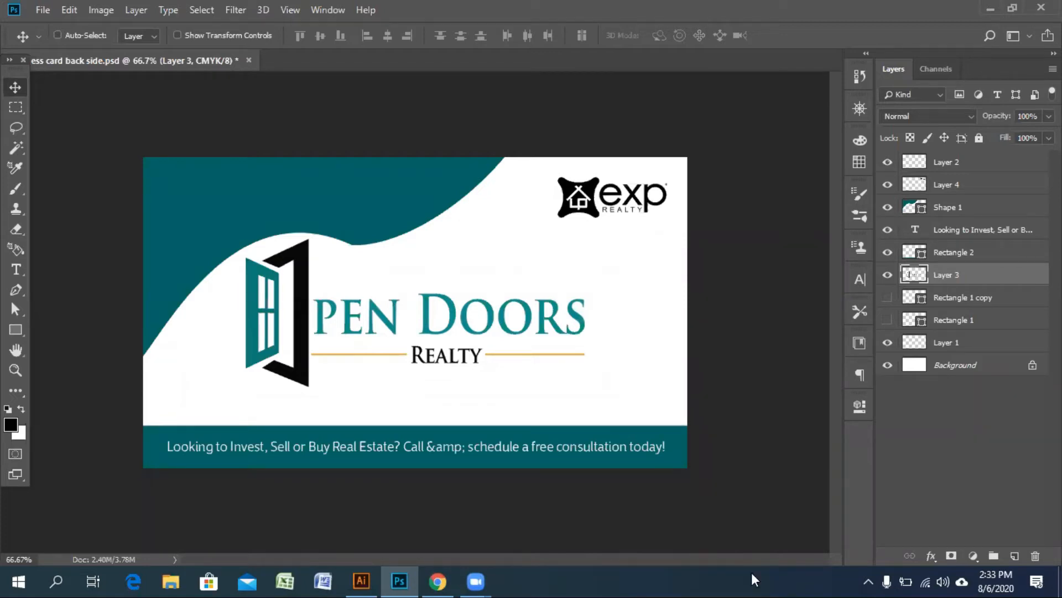
{"action": "left_click", "coordinate": [944, 576]}
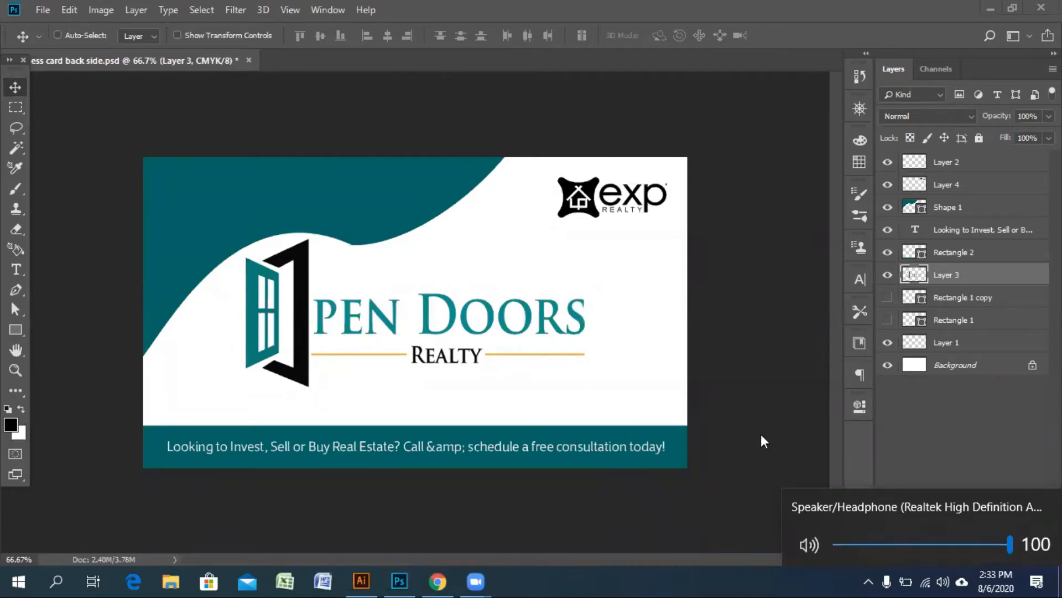
{"action": "left_click", "coordinate": [716, 571]}
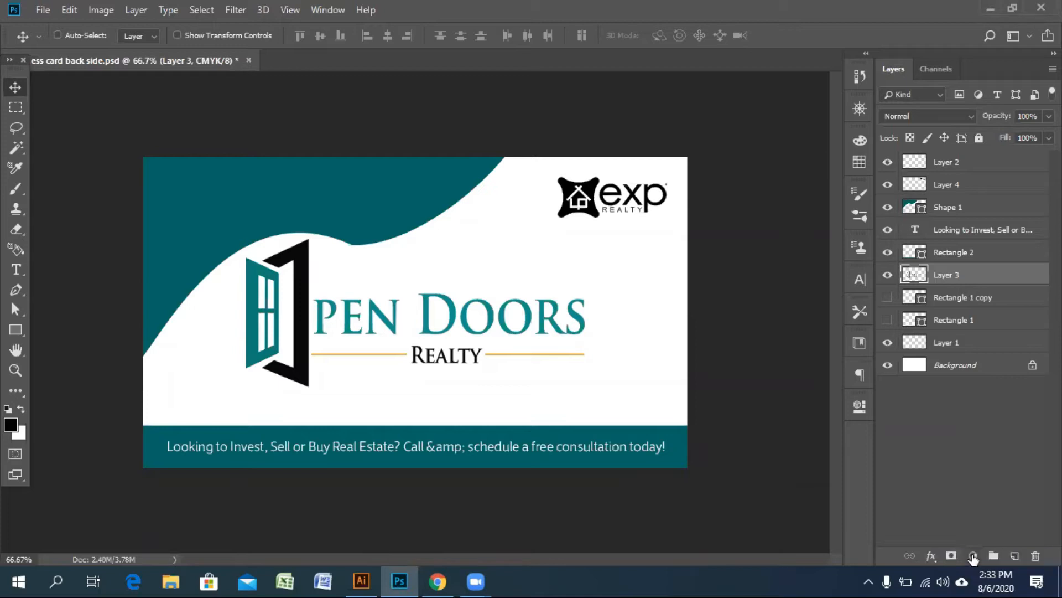
Step: Add a Hue/Saturation adjustment layer above the logo layer and sample the door with on-image adjustment to target the Cyans range
{"action": "left_click", "coordinate": [973, 555]}
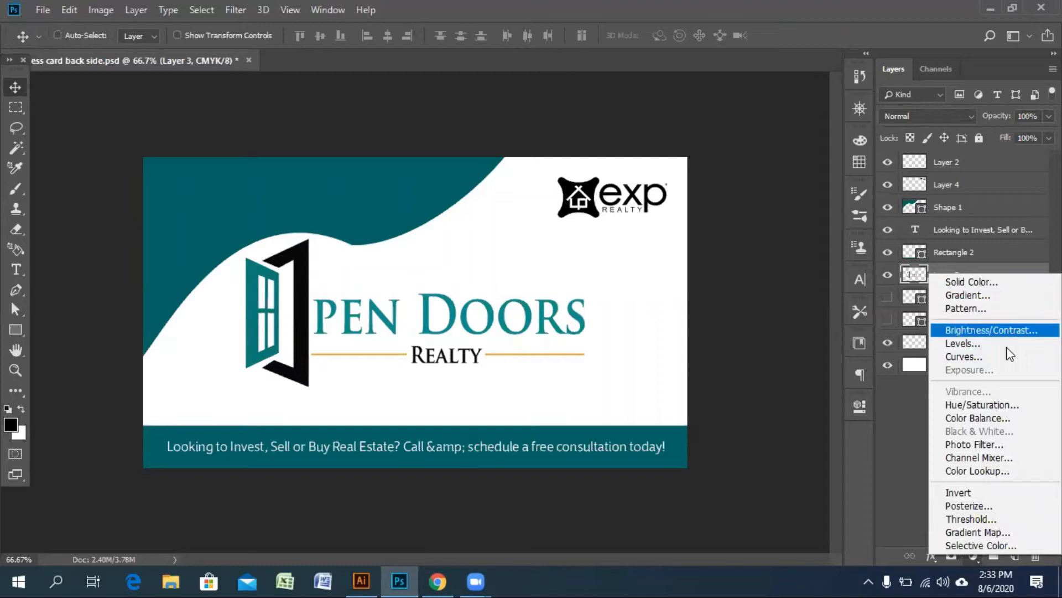
{"action": "left_click", "coordinate": [998, 404]}
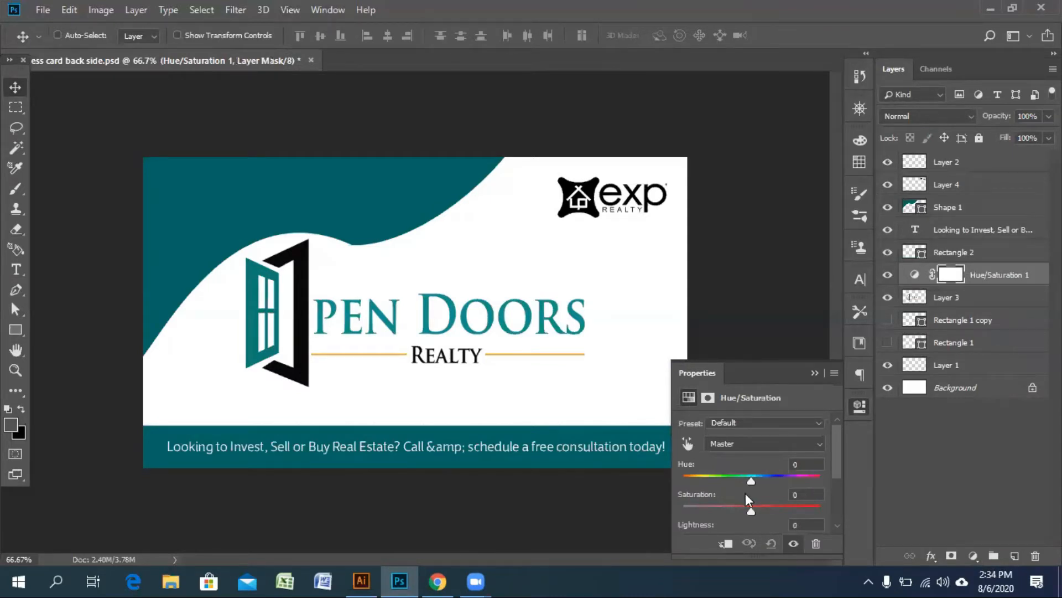
{"action": "left_click", "coordinate": [686, 442]}
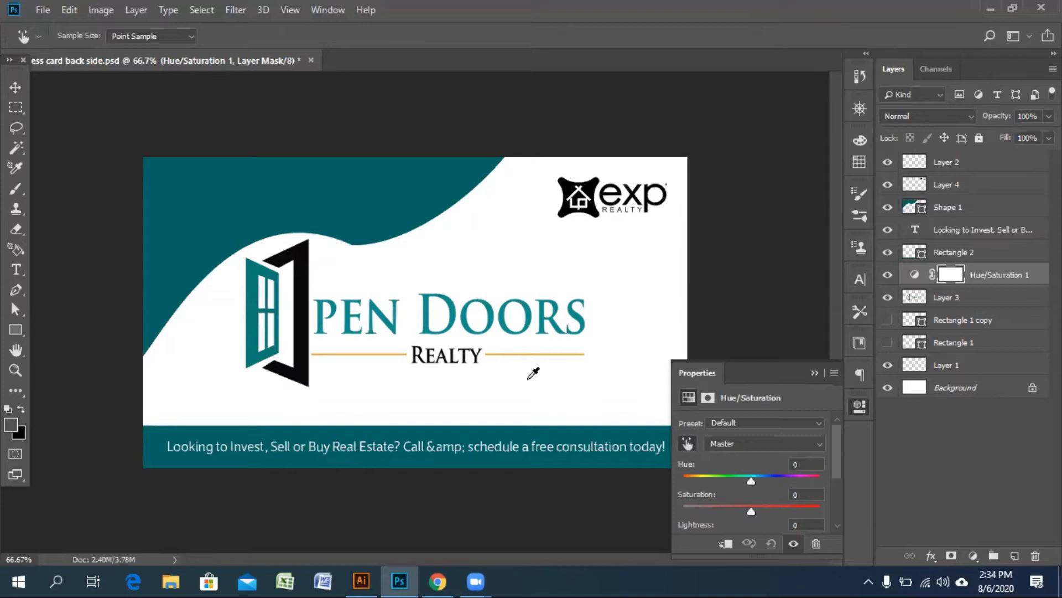
{"action": "left_click", "coordinate": [300, 279]}
{"action": "left_click", "coordinate": [300, 277]}
{"action": "mouse_move", "coordinate": [299, 282]}
{"action": "left_mouse_down"}
{"action": "mouse_move", "coordinate": [359, 271]}
{"action": "mouse_move", "coordinate": [339, 266]}
{"action": "mouse_move", "coordinate": [479, 275]}
{"action": "mouse_move", "coordinate": [344, 278]}
{"action": "mouse_move", "coordinate": [413, 272]}
{"action": "mouse_move", "coordinate": [448, 284]}
{"action": "mouse_move", "coordinate": [483, 274]}
{"action": "mouse_move", "coordinate": [467, 265]}
{"action": "mouse_move", "coordinate": [516, 272]}
{"action": "mouse_move", "coordinate": [418, 274]}
{"action": "mouse_move", "coordinate": [427, 266]}
{"action": "mouse_move", "coordinate": [451, 267]}
{"action": "mouse_move", "coordinate": [352, 278]}
{"action": "mouse_move", "coordinate": [302, 298]}
{"action": "mouse_move", "coordinate": [308, 275]}
{"action": "left_mouse_up"}
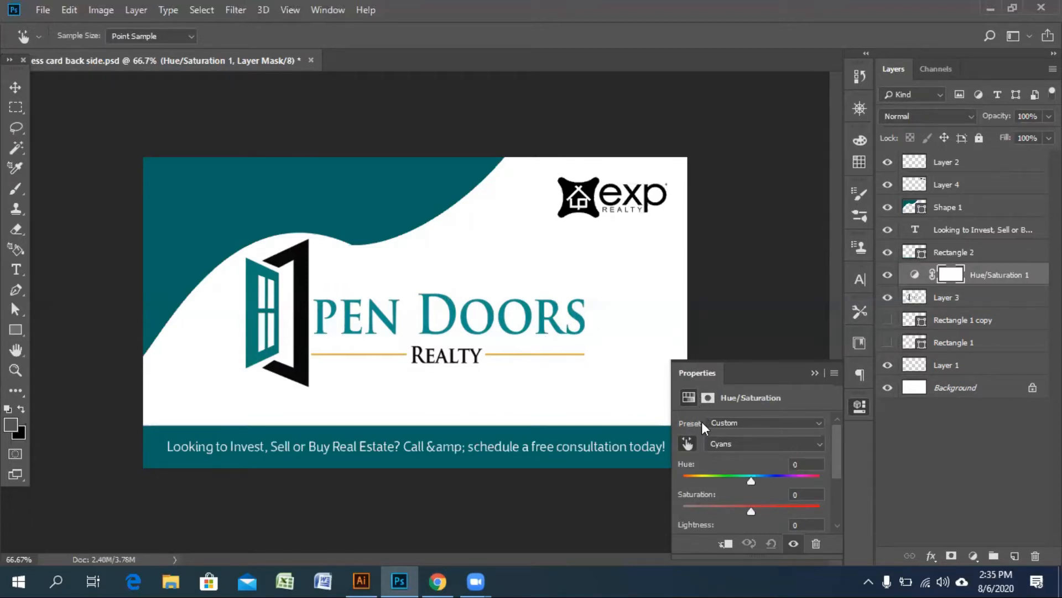
Step: Try a Cyans hue of +180 on the logo and bring the hue back to -6
{"action": "left_click", "coordinate": [729, 445]}
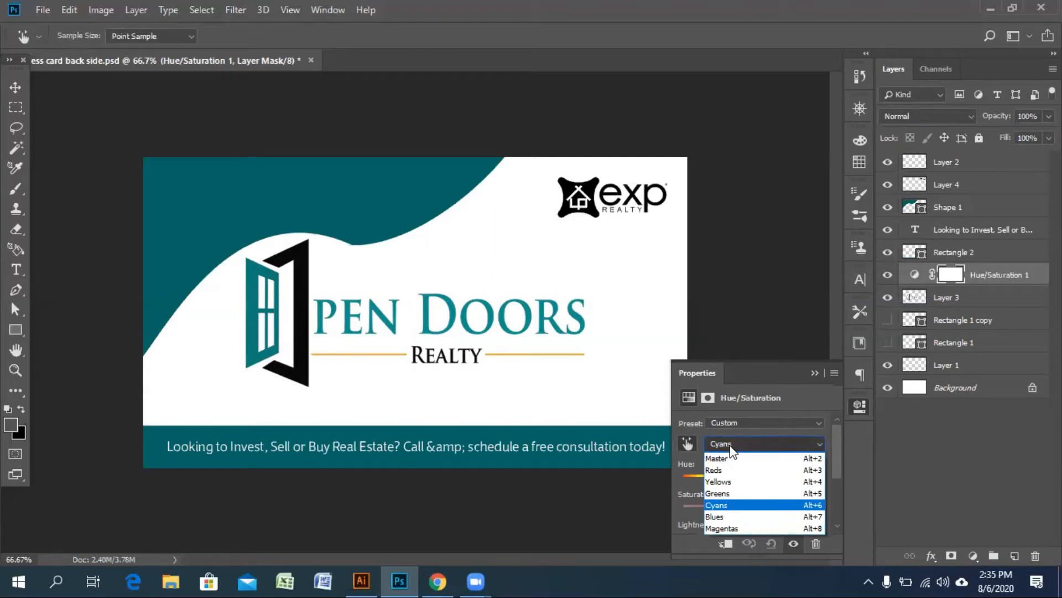
{"action": "left_click", "coordinate": [730, 445]}
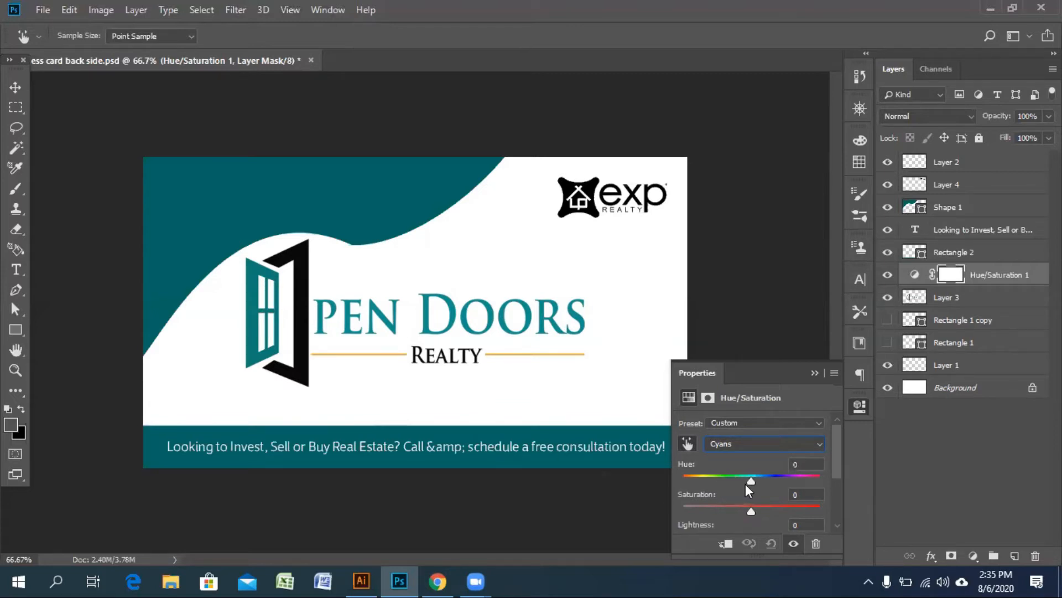
{"action": "mouse_move", "coordinate": [751, 479]}
{"action": "left_mouse_down"}
{"action": "mouse_move", "coordinate": [685, 486]}
{"action": "mouse_move", "coordinate": [815, 465]}
{"action": "mouse_move", "coordinate": [694, 453]}
{"action": "mouse_move", "coordinate": [770, 460]}
{"action": "mouse_move", "coordinate": [675, 465]}
{"action": "mouse_move", "coordinate": [805, 454]}
{"action": "mouse_move", "coordinate": [813, 464]}
{"action": "mouse_move", "coordinate": [658, 476]}
{"action": "mouse_move", "coordinate": [728, 462]}
{"action": "mouse_move", "coordinate": [794, 475]}
{"action": "mouse_move", "coordinate": [753, 477]}
{"action": "left_mouse_up"}
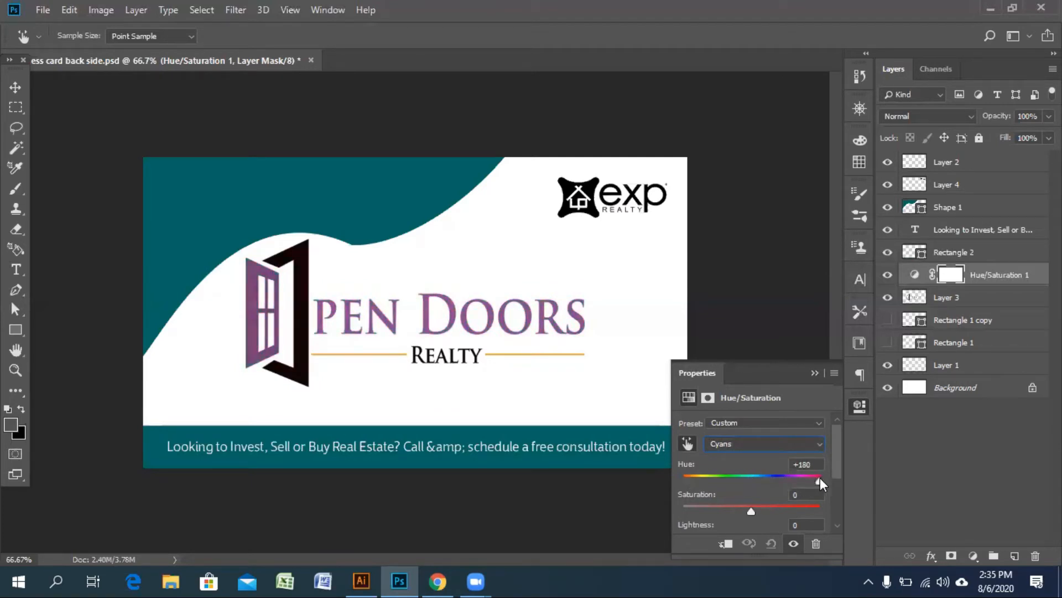
{"action": "left_click_drag", "start_coordinate": [821, 480], "coordinate": [745, 468]}
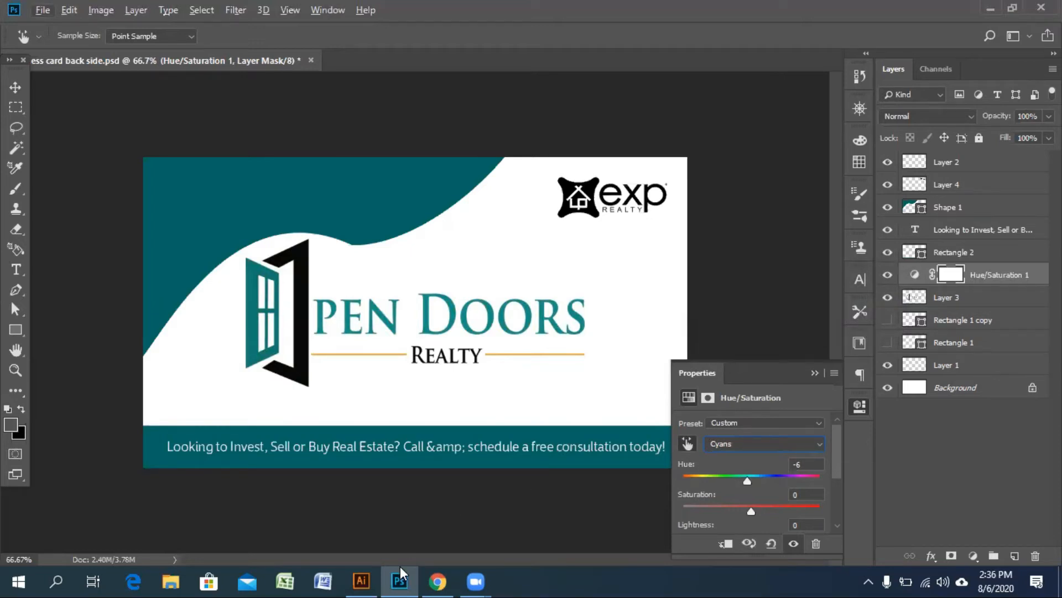
Step: Switch to Chrome and look through the submitted designs in the Freelancer Design a Business Card contest
{"action": "left_click", "coordinate": [437, 581]}
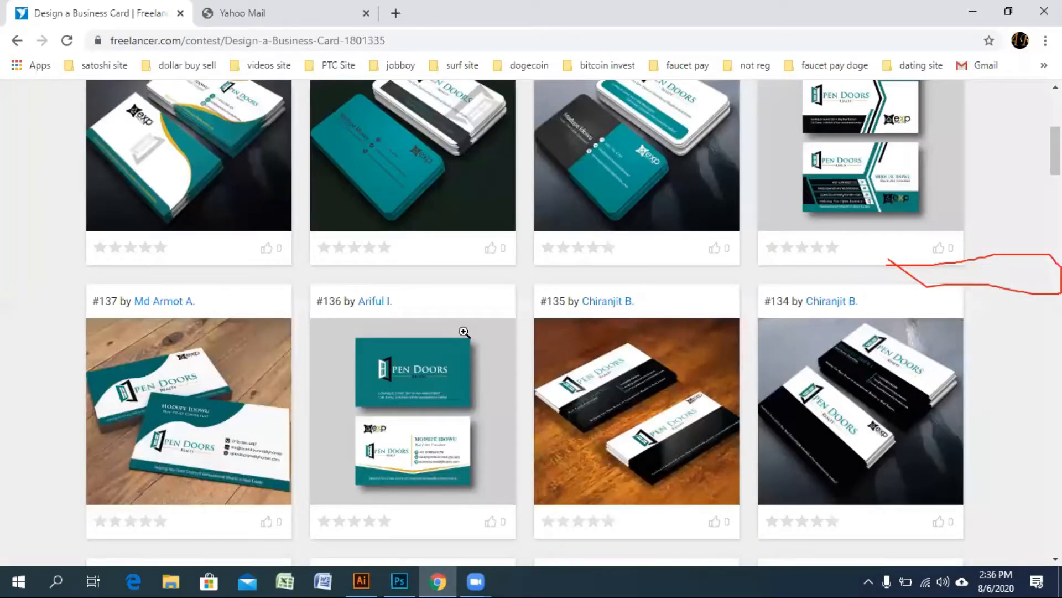
{"action": "scroll", "coordinate": [277, 277], "scroll_direction": "up", "scroll_amount": 6}
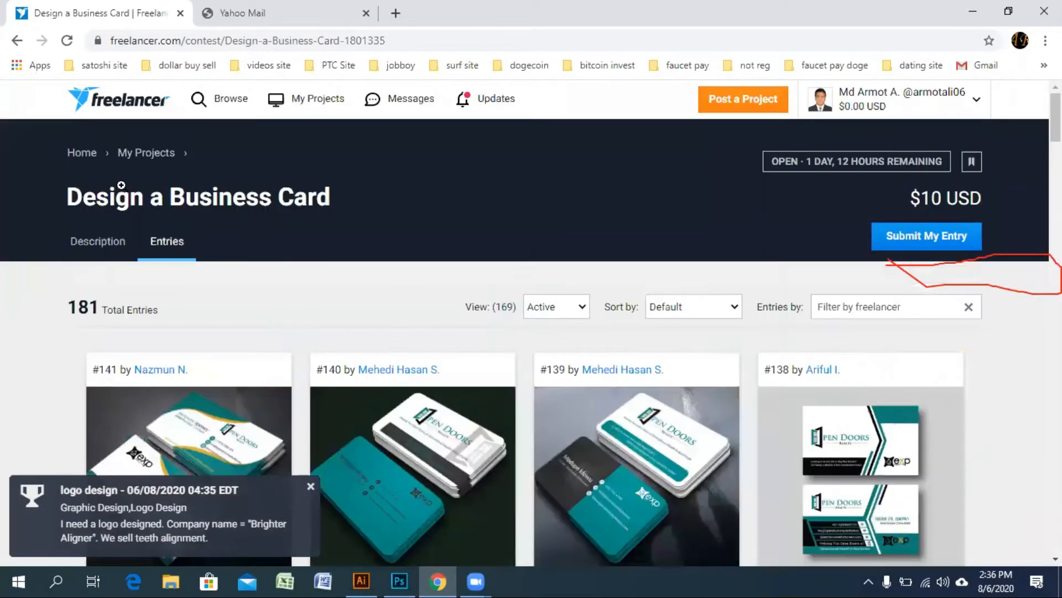
{"action": "scroll", "coordinate": [127, 185], "scroll_direction": "down", "scroll_amount": 3}
{"action": "scroll", "coordinate": [164, 242], "scroll_direction": "up", "scroll_amount": 3}
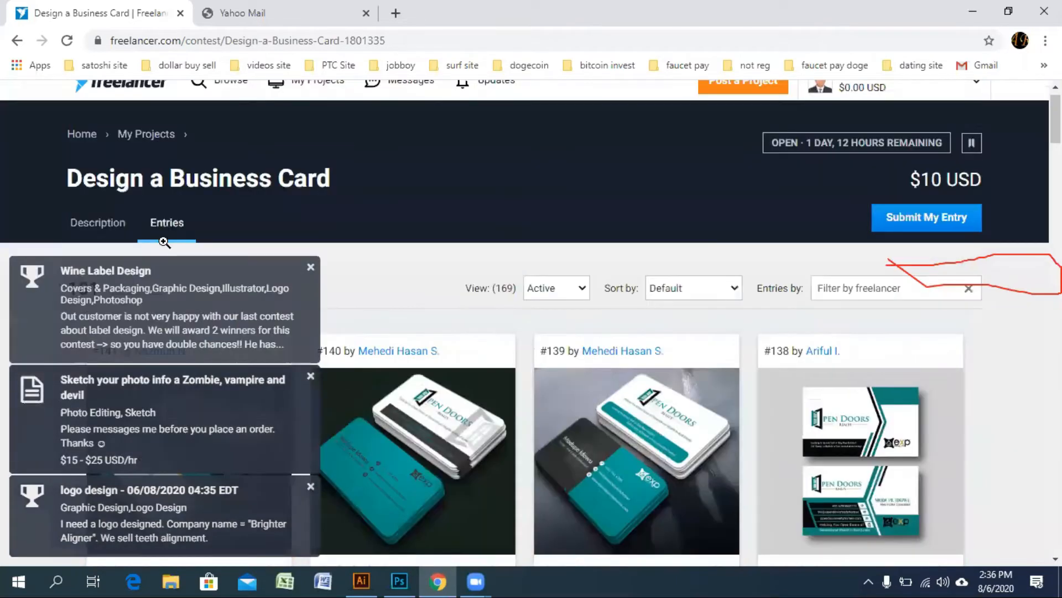
{"action": "scroll", "coordinate": [164, 242], "scroll_direction": "up", "scroll_amount": 1}
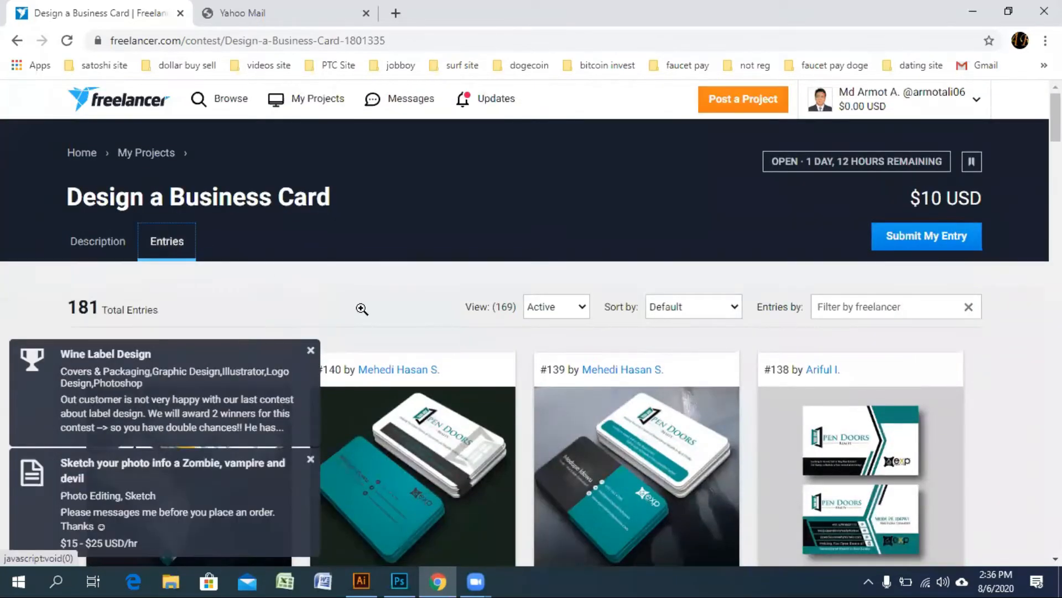
{"action": "scroll", "coordinate": [360, 308], "scroll_direction": "down", "scroll_amount": 3}
{"action": "scroll", "coordinate": [280, 277], "scroll_direction": "up", "scroll_amount": 3}
{"action": "scroll", "coordinate": [411, 306], "scroll_direction": "down", "scroll_amount": 4}
{"action": "scroll", "coordinate": [410, 306], "scroll_direction": "down", "scroll_amount": 4}
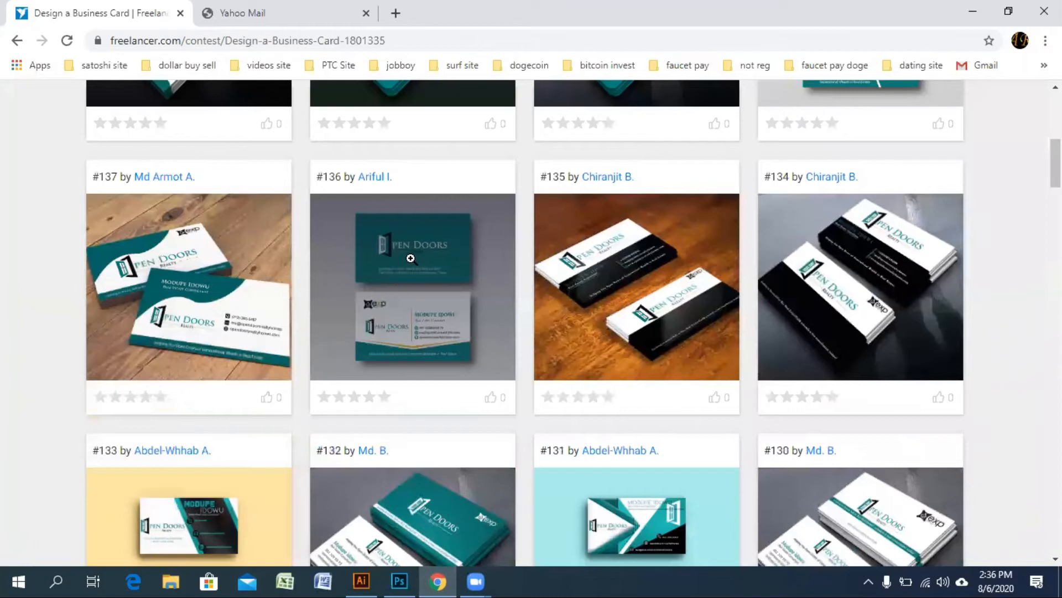
Step: Open contest entry #136 and examine how the logo is coloured on the teal and white sides of the card
{"action": "left_click", "coordinate": [427, 296]}
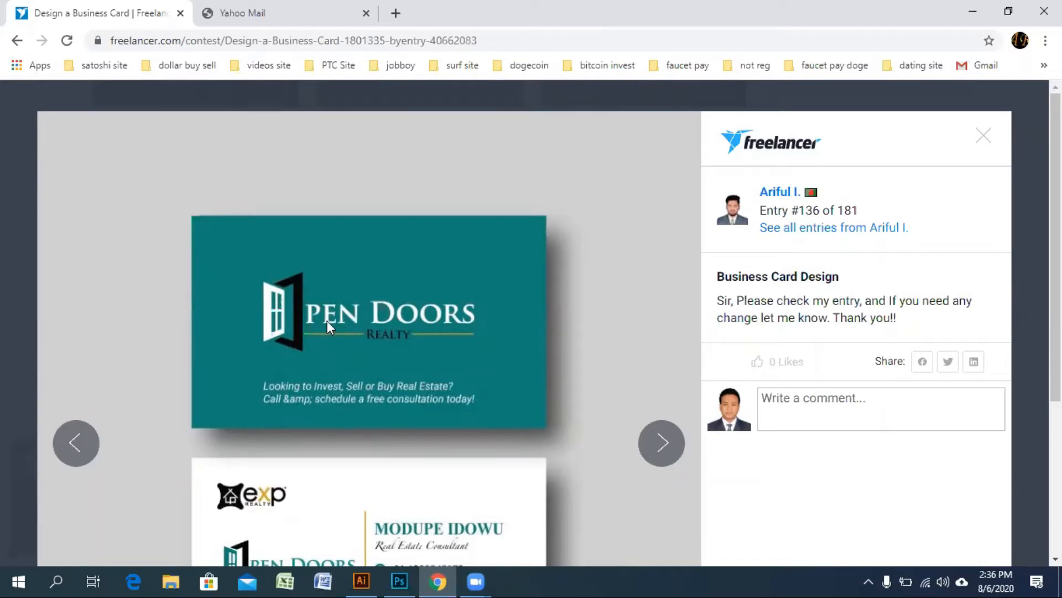
{"action": "scroll", "coordinate": [359, 321], "scroll_direction": "down", "scroll_amount": 1}
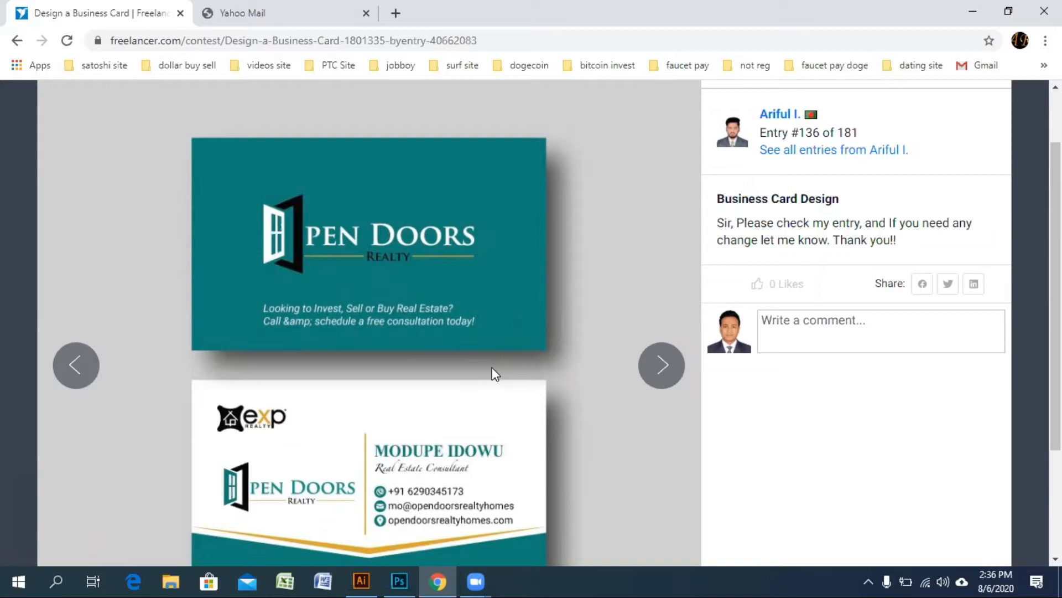
{"action": "scroll", "coordinate": [296, 409], "scroll_direction": "down", "scroll_amount": 3}
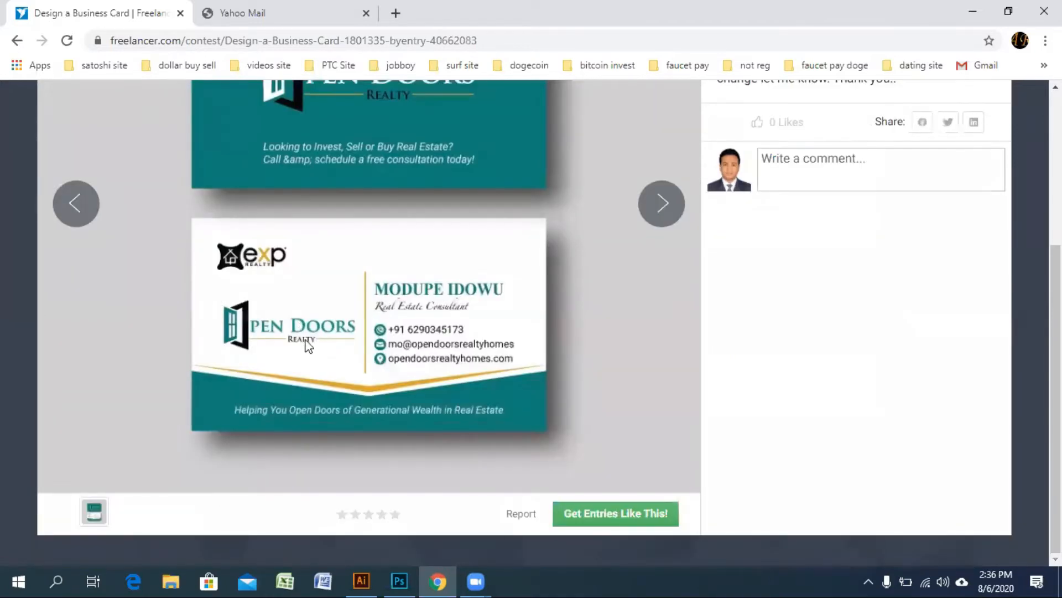
{"action": "scroll", "coordinate": [485, 365], "scroll_direction": "up", "scroll_amount": 1}
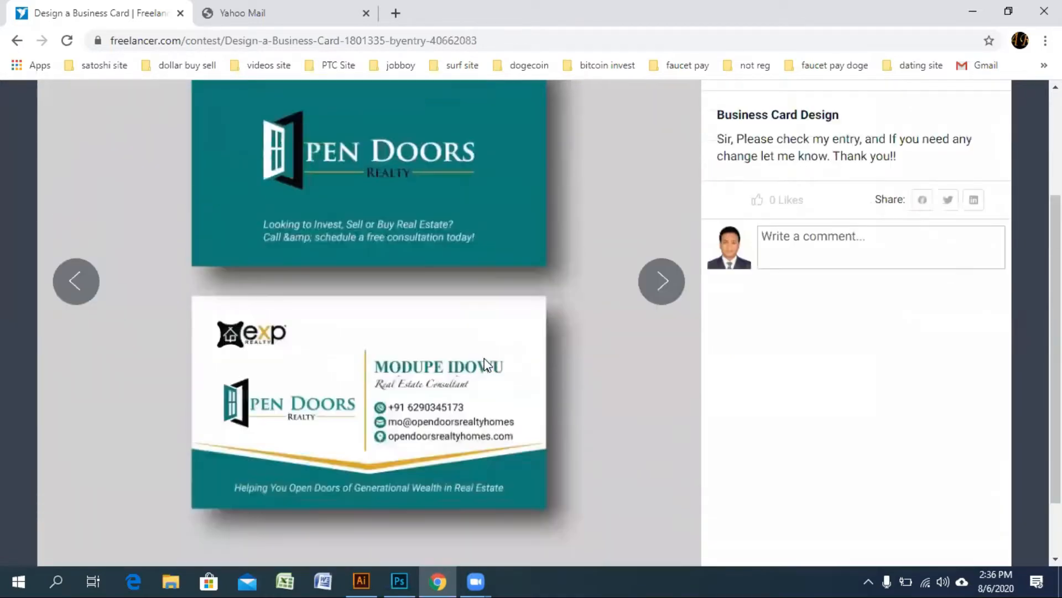
{"action": "scroll", "coordinate": [486, 365], "scroll_direction": "up", "scroll_amount": 1}
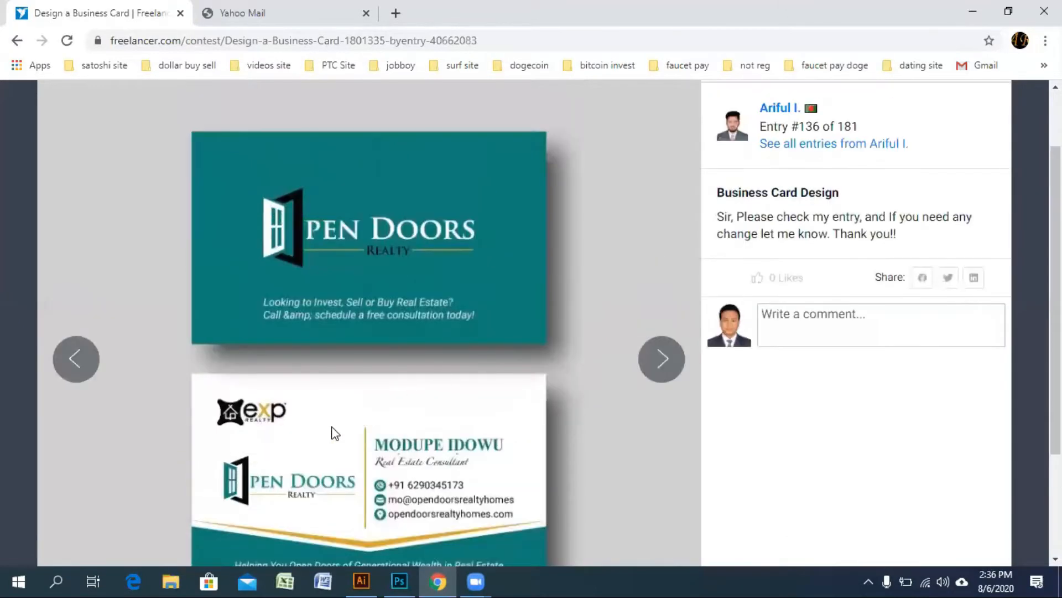
{"action": "scroll", "coordinate": [340, 431], "scroll_direction": "down", "scroll_amount": 1}
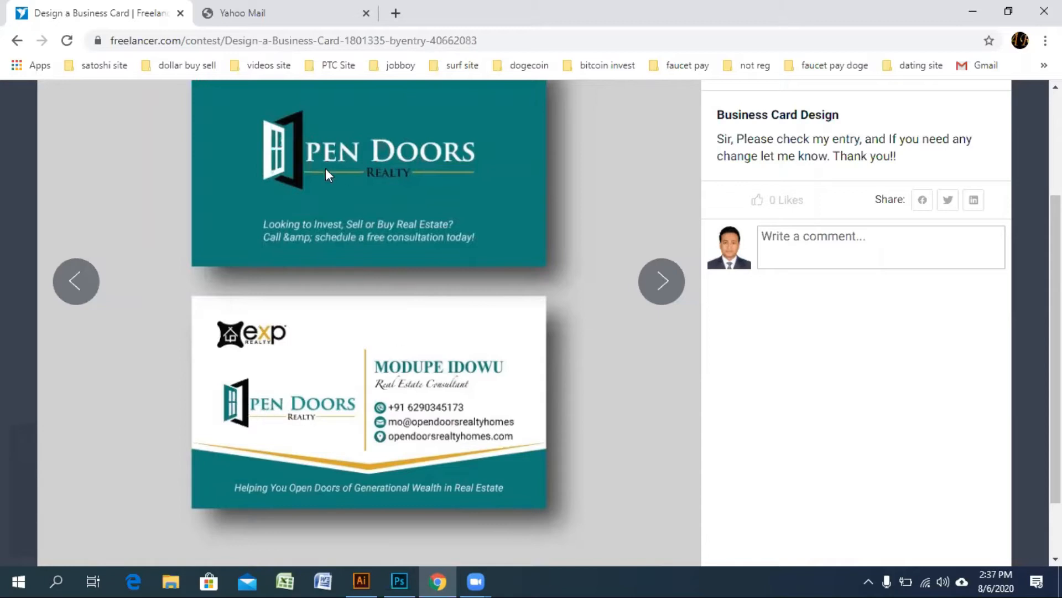
{"action": "scroll", "coordinate": [326, 243], "scroll_direction": "up", "scroll_amount": 1}
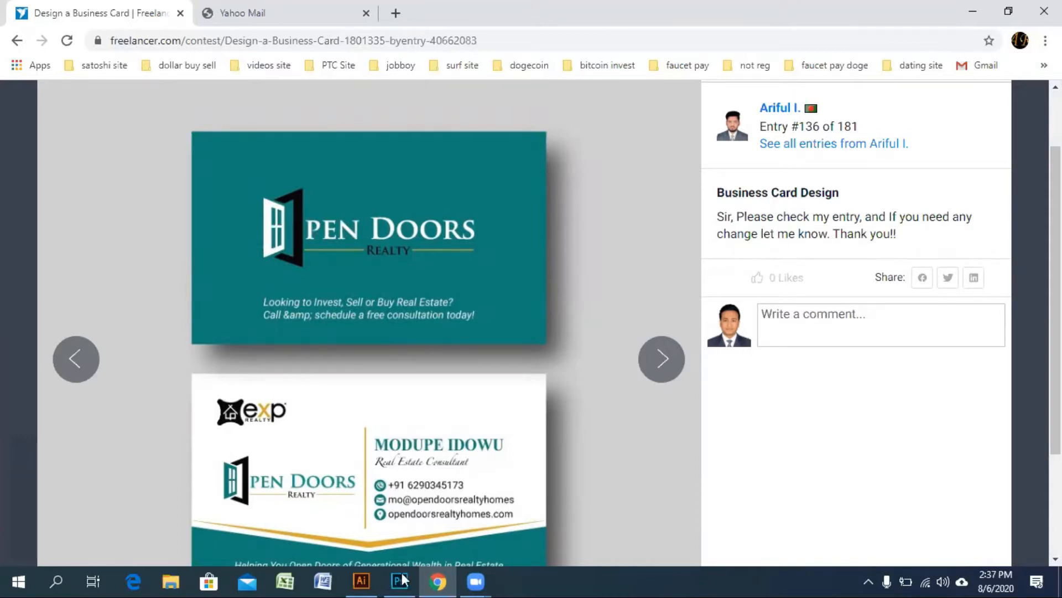
Step: Switch back to Photoshop, sample beside the logo lettering and set the Reds range to hue +8 and saturation -7
{"action": "key", "text": "alt+Tab"}
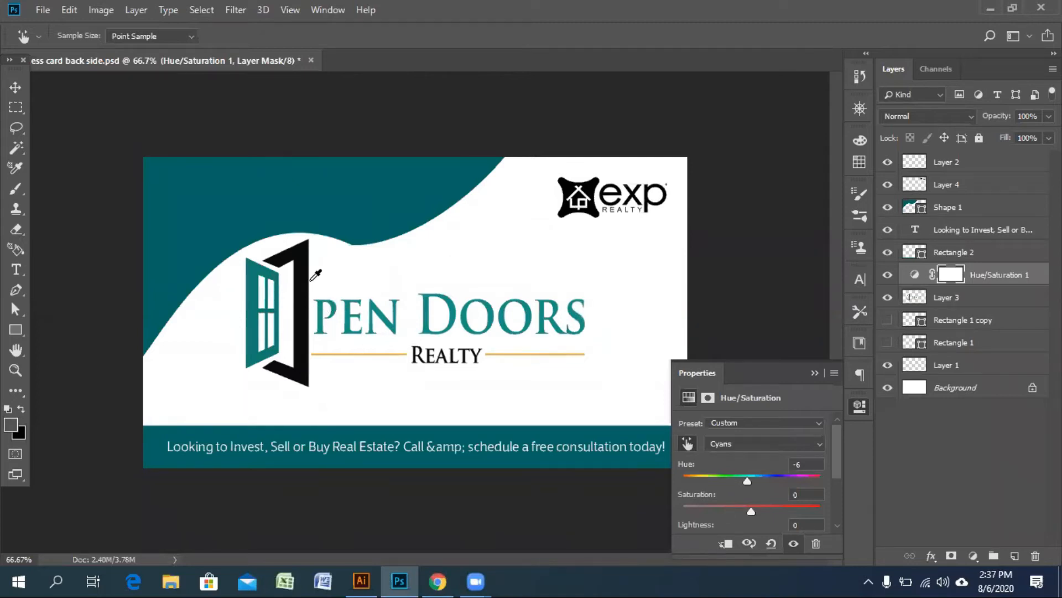
{"action": "left_click", "coordinate": [390, 288]}
{"action": "left_click_drag", "start_coordinate": [394, 312], "coordinate": [396, 313]}
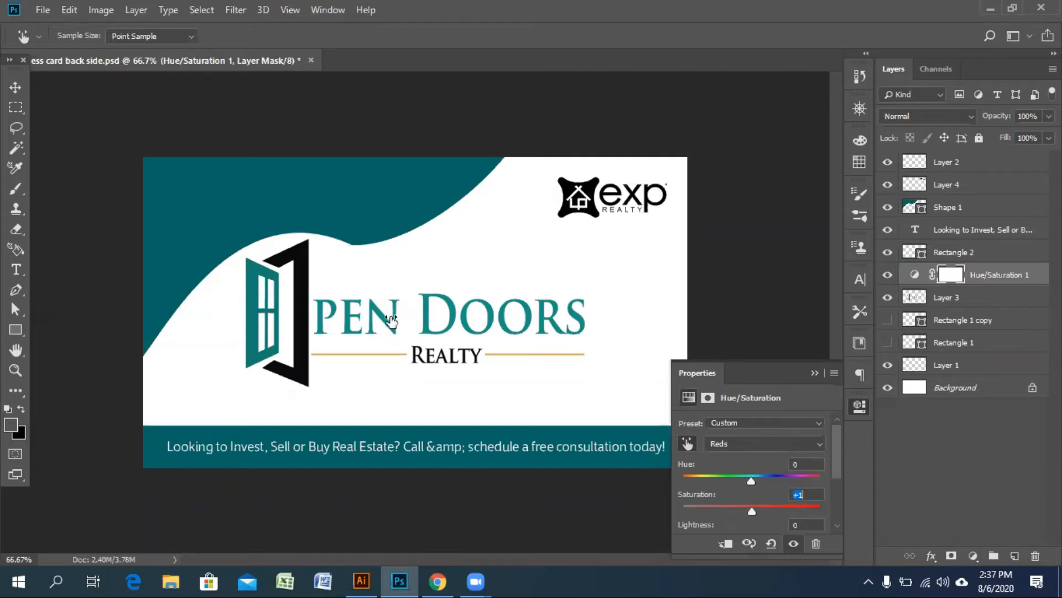
{"action": "mouse_move", "coordinate": [750, 507]}
{"action": "left_mouse_down"}
{"action": "mouse_move", "coordinate": [712, 480]}
{"action": "mouse_move", "coordinate": [735, 480]}
{"action": "mouse_move", "coordinate": [708, 491]}
{"action": "mouse_move", "coordinate": [755, 494]}
{"action": "left_mouse_up"}
{"action": "left_click", "coordinate": [747, 515]}
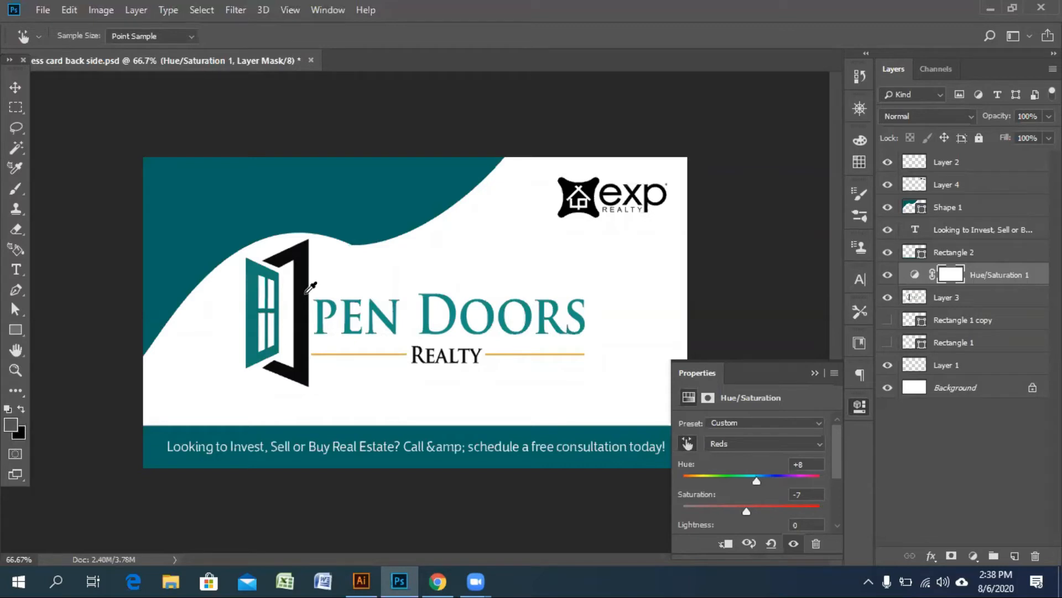
Step: Sample the door frame and set the Cyans range to saturation -100 and hue -10
{"action": "left_click", "coordinate": [306, 262]}
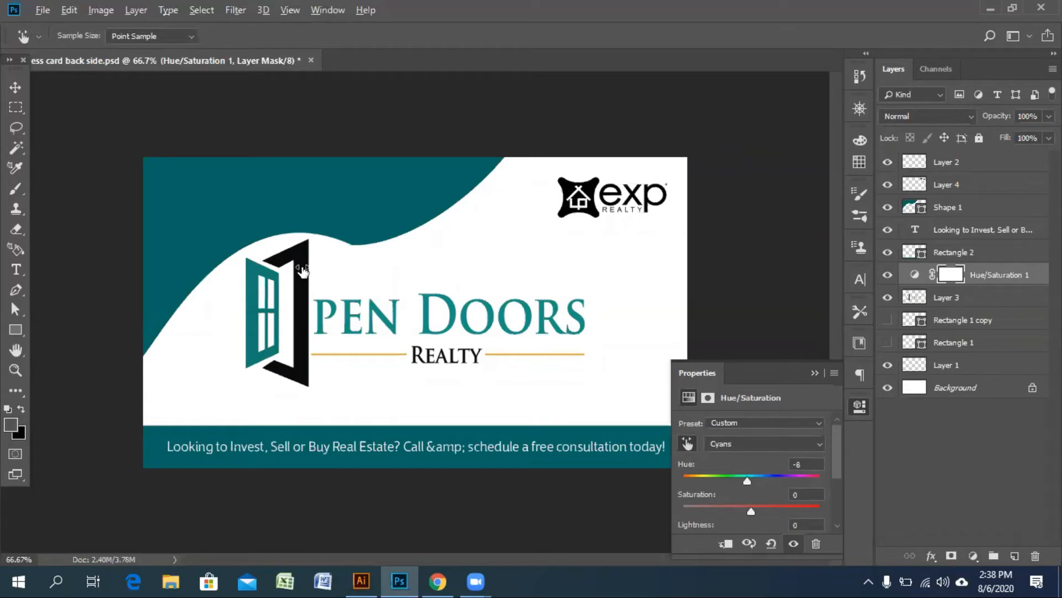
{"action": "left_click_drag", "start_coordinate": [374, 271], "coordinate": [506, 281]}
{"action": "left_click_drag", "start_coordinate": [769, 511], "coordinate": [672, 500]}
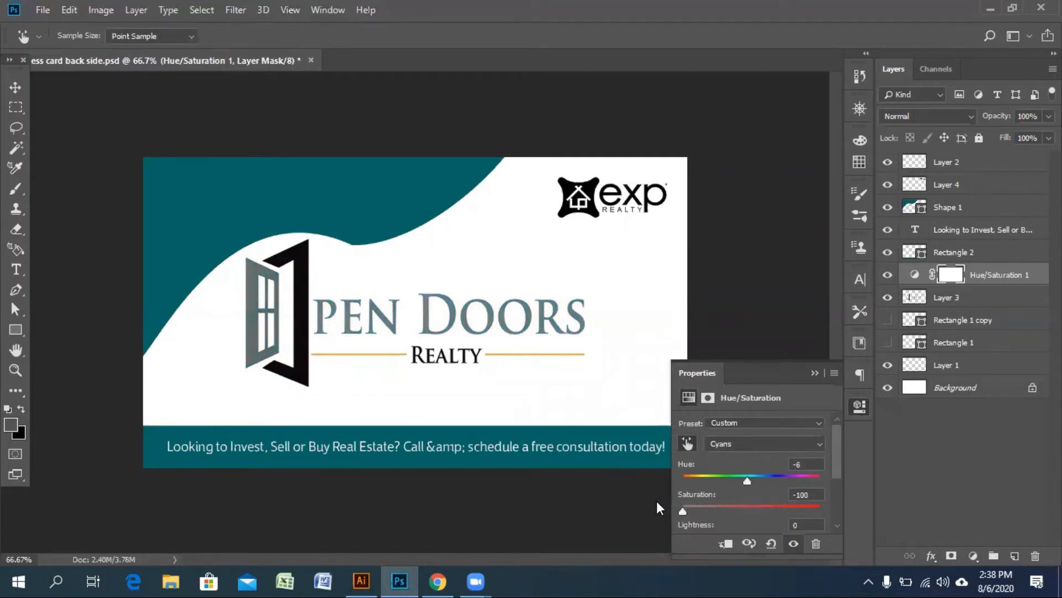
{"action": "mouse_move", "coordinate": [748, 479]}
{"action": "left_mouse_down"}
{"action": "mouse_move", "coordinate": [652, 476]}
{"action": "mouse_move", "coordinate": [743, 477]}
{"action": "left_mouse_up"}
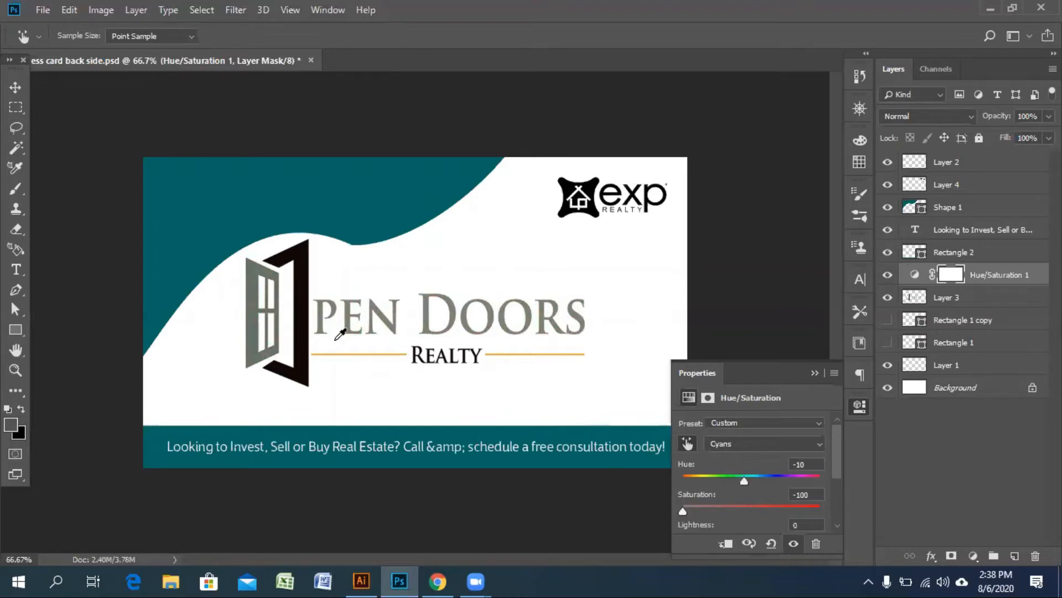
Step: Move the logo onto the teal shape in the card's upper-left area and raise its layer directly below Layer 2
{"action": "left_click", "coordinate": [15, 88]}
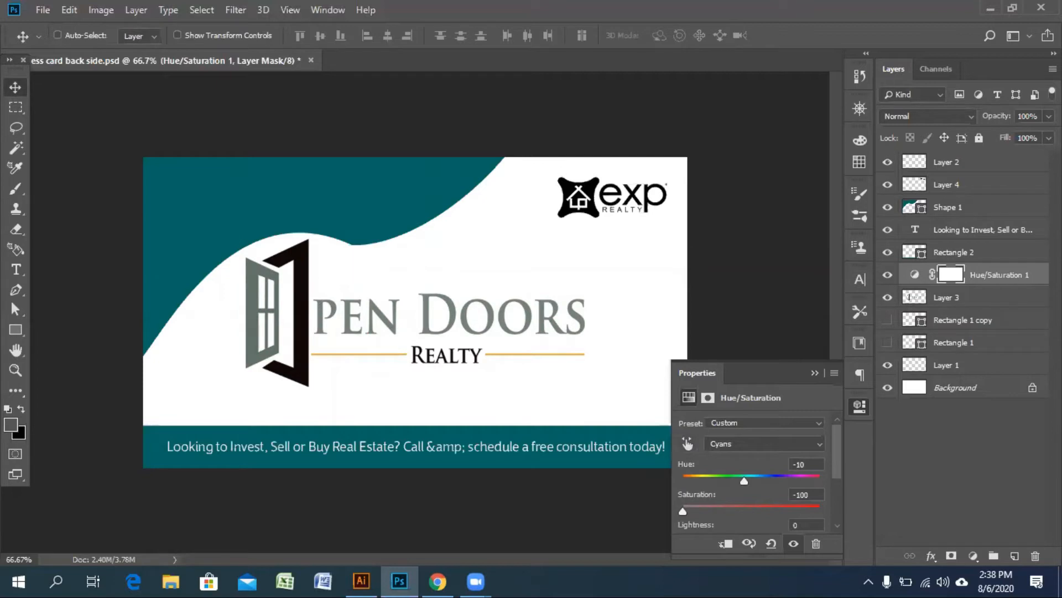
{"action": "left_click", "coordinate": [344, 335], "text": "ctrl"}
{"action": "left_click_drag", "start_coordinate": [344, 334], "coordinate": [275, 231]}
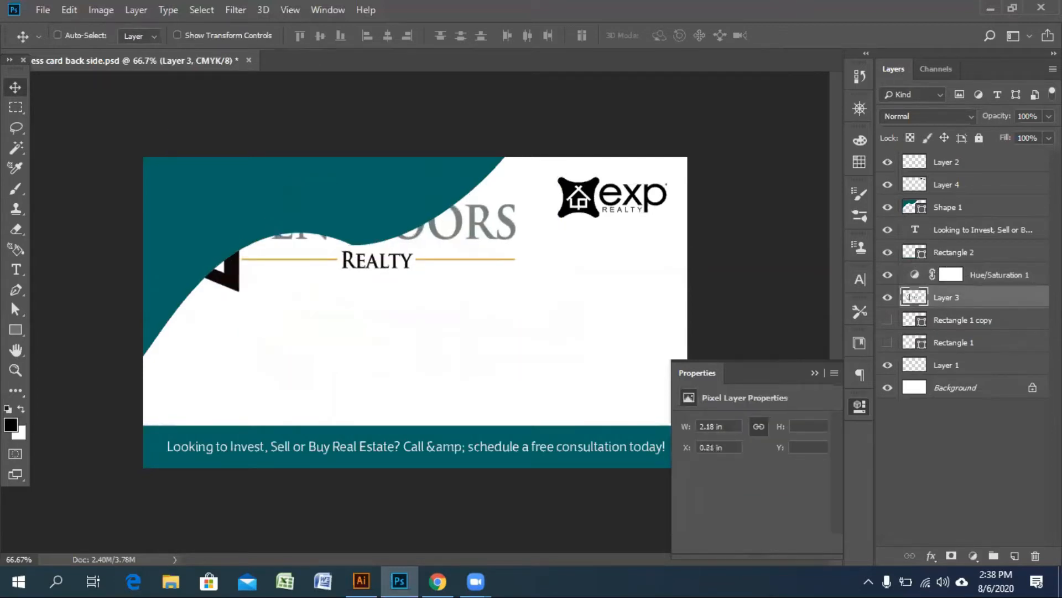
{"action": "left_click_drag", "start_coordinate": [932, 298], "coordinate": [955, 177]}
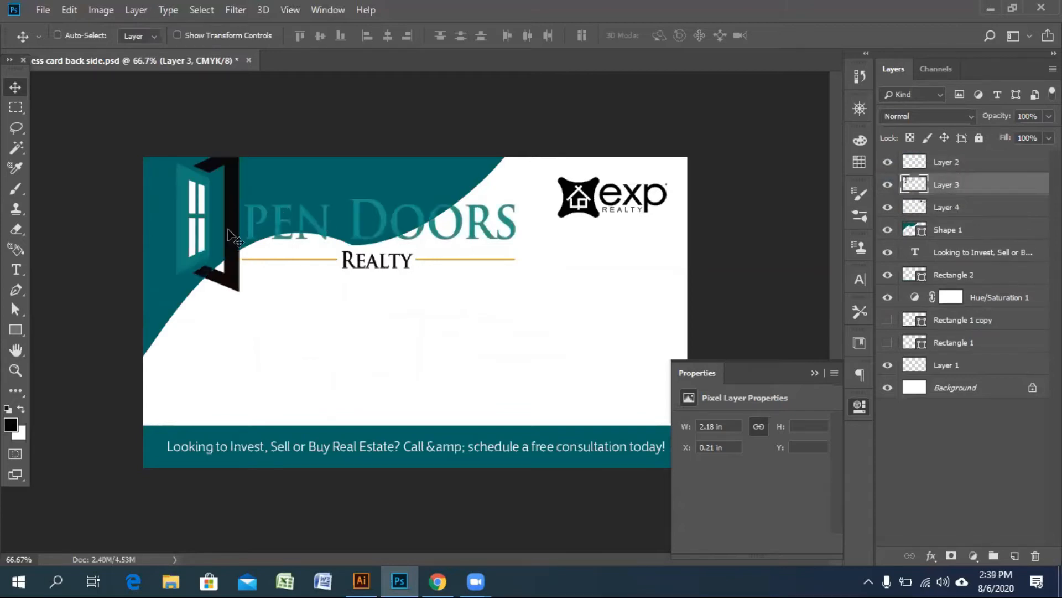
{"action": "left_click_drag", "start_coordinate": [233, 244], "coordinate": [216, 247]}
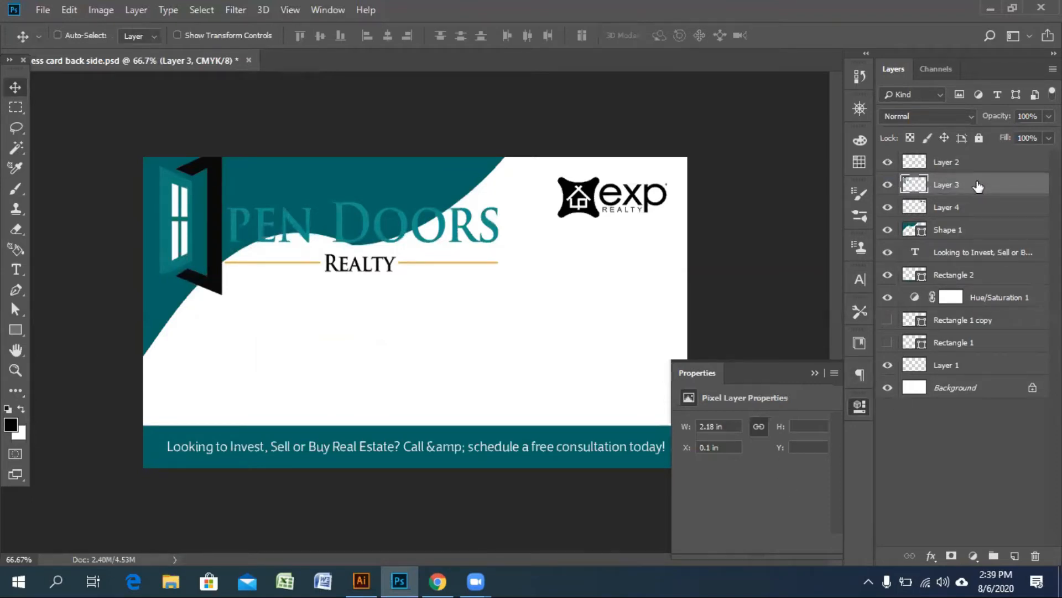
Step: Add a Hue/Saturation adjustment above Layer 3, sample the door frame and raise the Cyans saturation to +16
{"action": "left_click", "coordinate": [971, 555]}
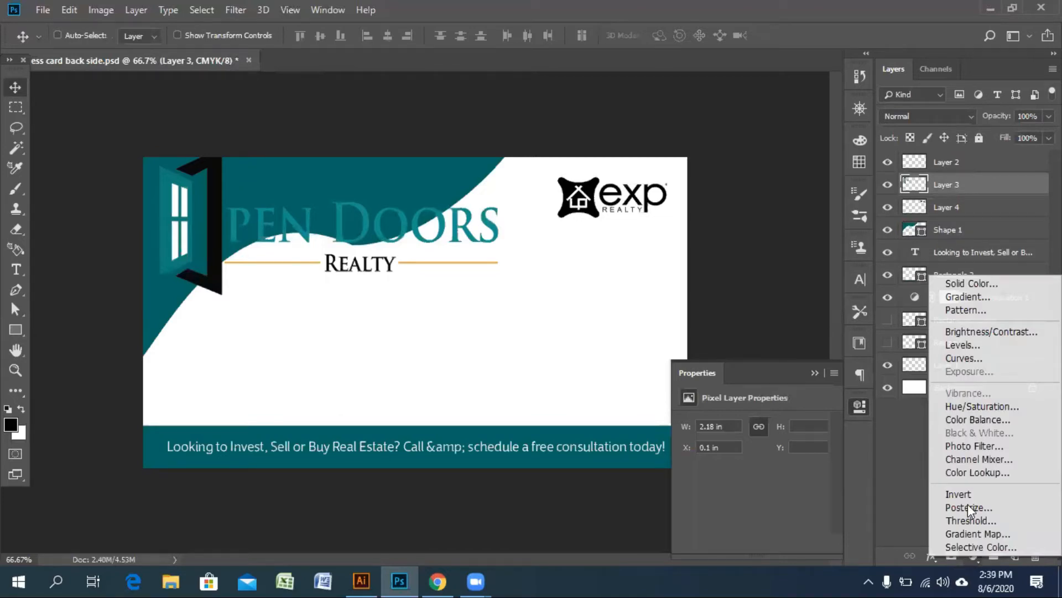
{"action": "left_click", "coordinate": [982, 406]}
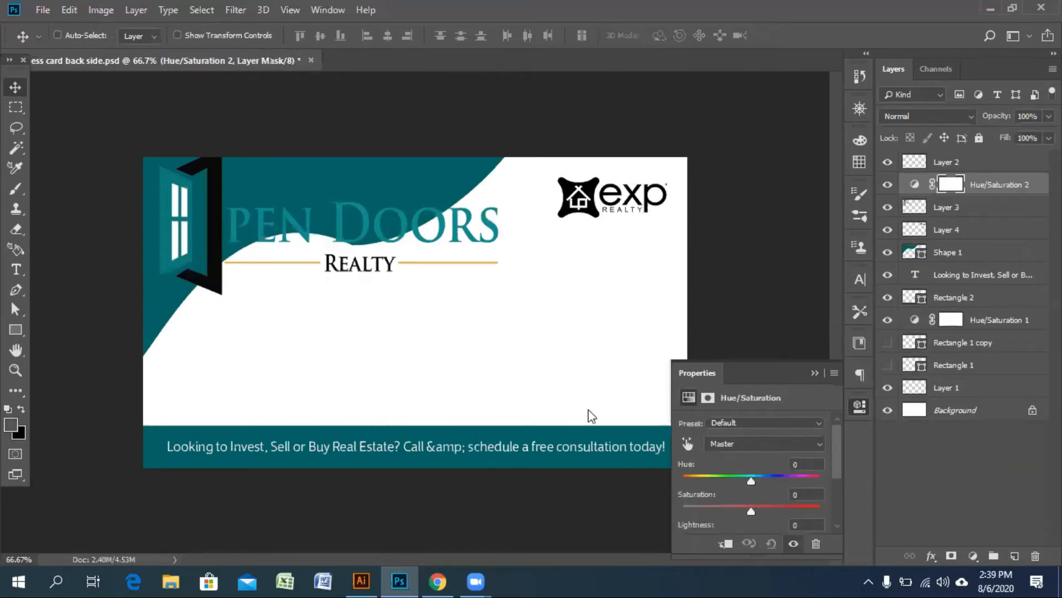
{"action": "left_click", "coordinate": [688, 444]}
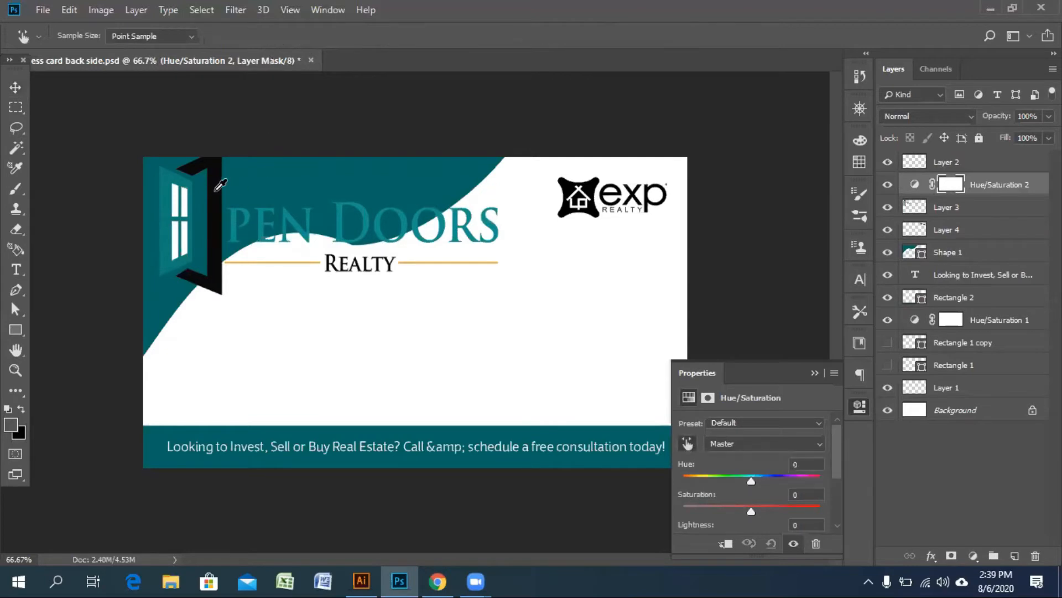
{"action": "left_click", "coordinate": [214, 193]}
{"action": "left_click_drag", "start_coordinate": [214, 194], "coordinate": [339, 311]}
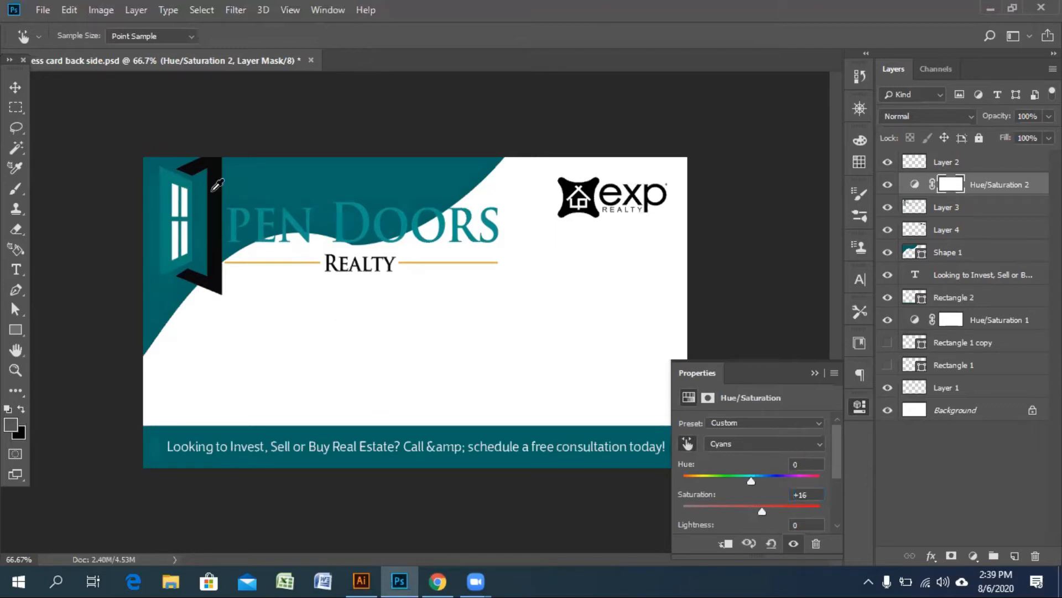
Step: Try the Cyans range at saturation -100, return it to +16 and try shifting the hue to recolour the card
{"action": "left_click_drag", "start_coordinate": [762, 510], "coordinate": [650, 512]}
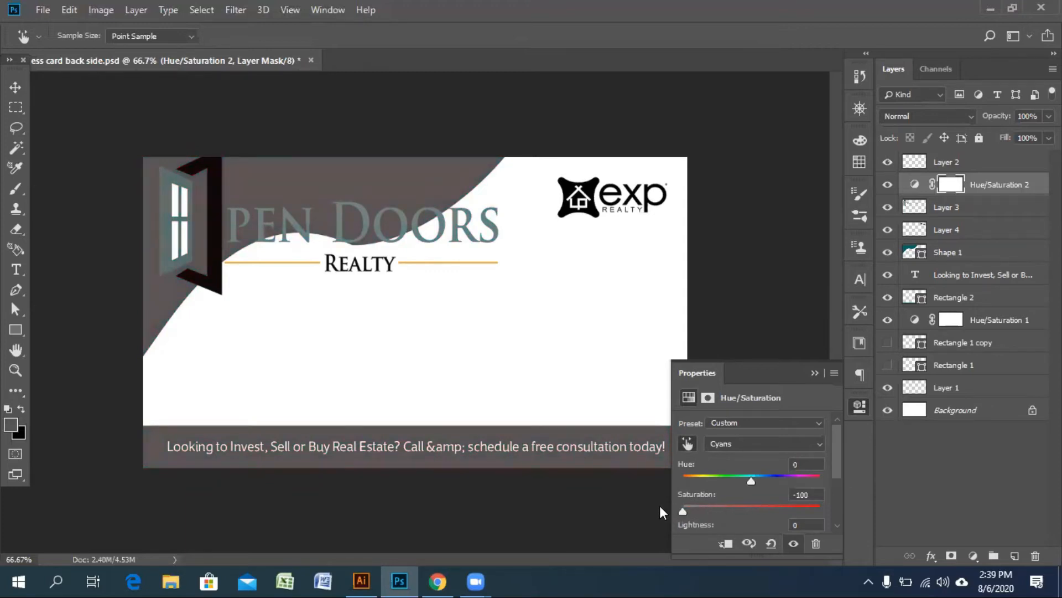
{"action": "left_click_drag", "start_coordinate": [681, 511], "coordinate": [764, 514]}
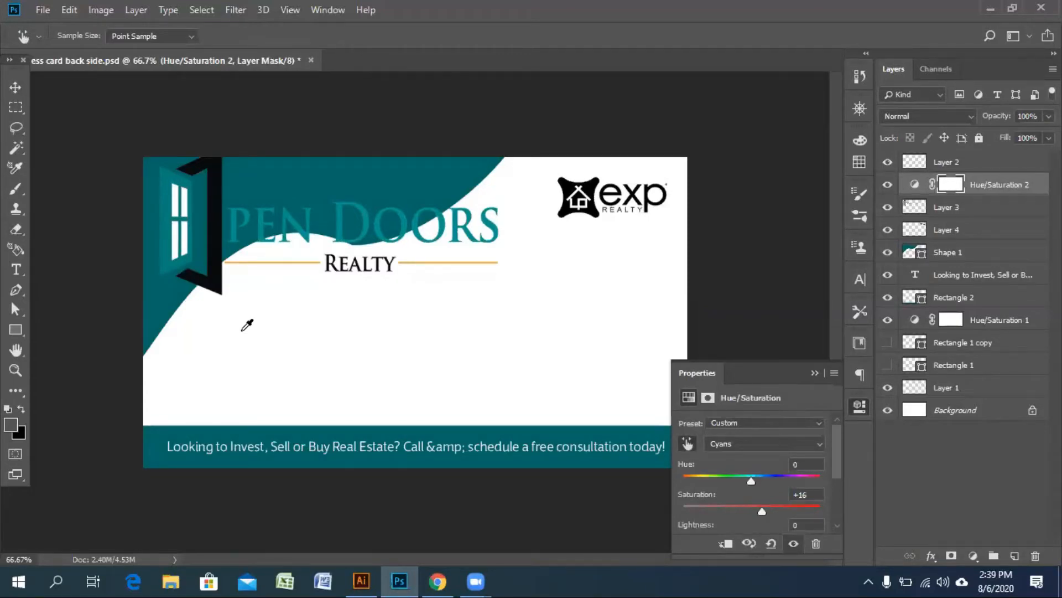
{"action": "left_click", "coordinate": [242, 329]}
{"action": "left_click_drag", "start_coordinate": [751, 480], "coordinate": [832, 474]}
{"action": "left_click_drag", "start_coordinate": [624, 475], "coordinate": [756, 486]}
{"action": "left_click_drag", "start_coordinate": [684, 510], "coordinate": [743, 476]}
{"action": "left_click_drag", "start_coordinate": [744, 476], "coordinate": [753, 476]}
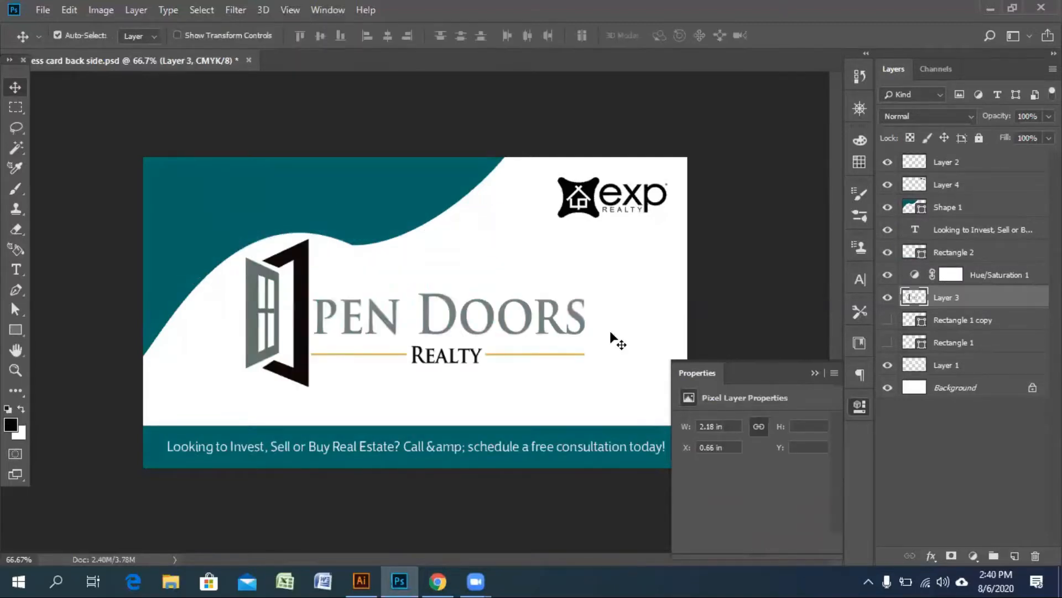
Step: Remove the Hue/Saturation 1 adjustment above the logo and nudge the teal footer rectangle down to Y 518 px
{"action": "left_click", "coordinate": [614, 334]}
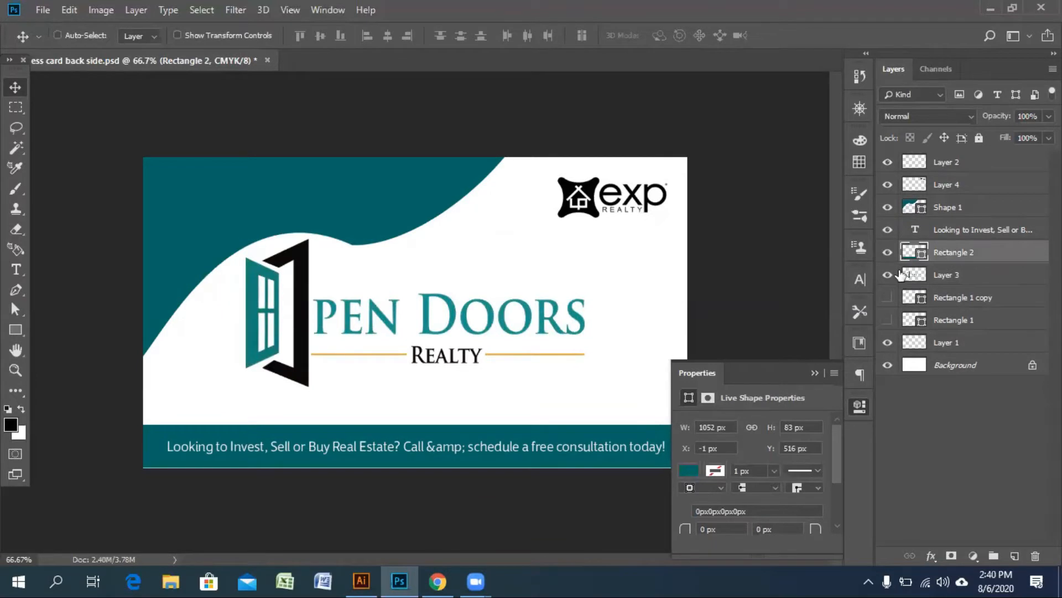
{"action": "key", "text": "Down"}
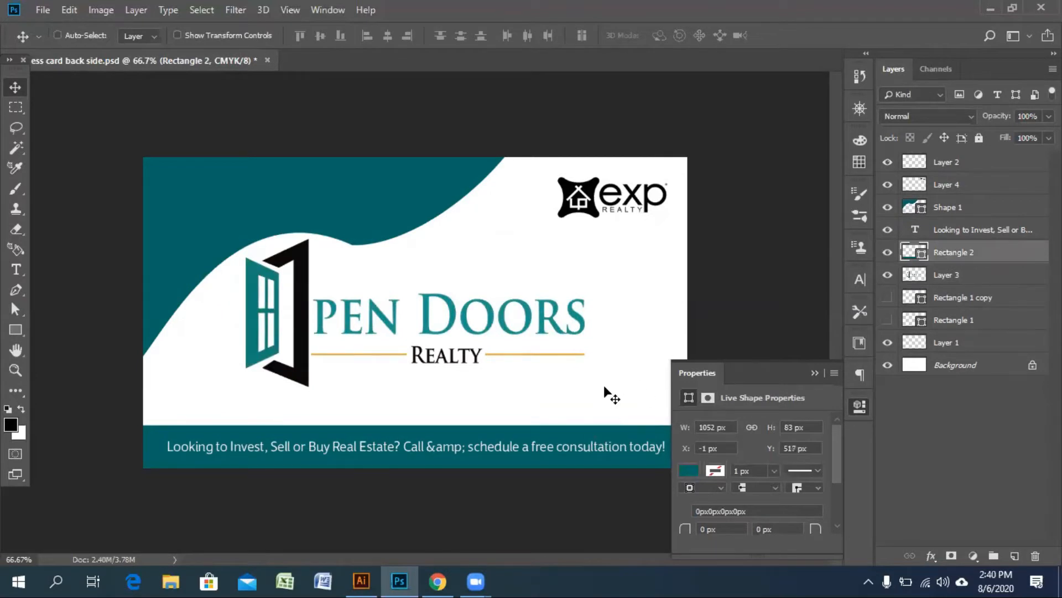
{"action": "key", "text": "Down"}
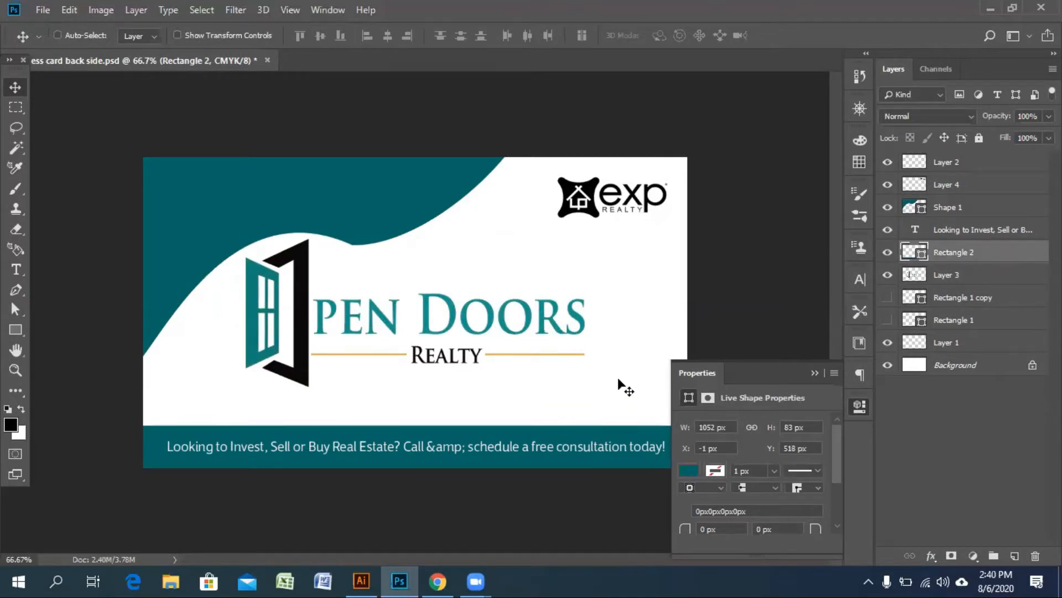
{"action": "left_click", "coordinate": [812, 370]}
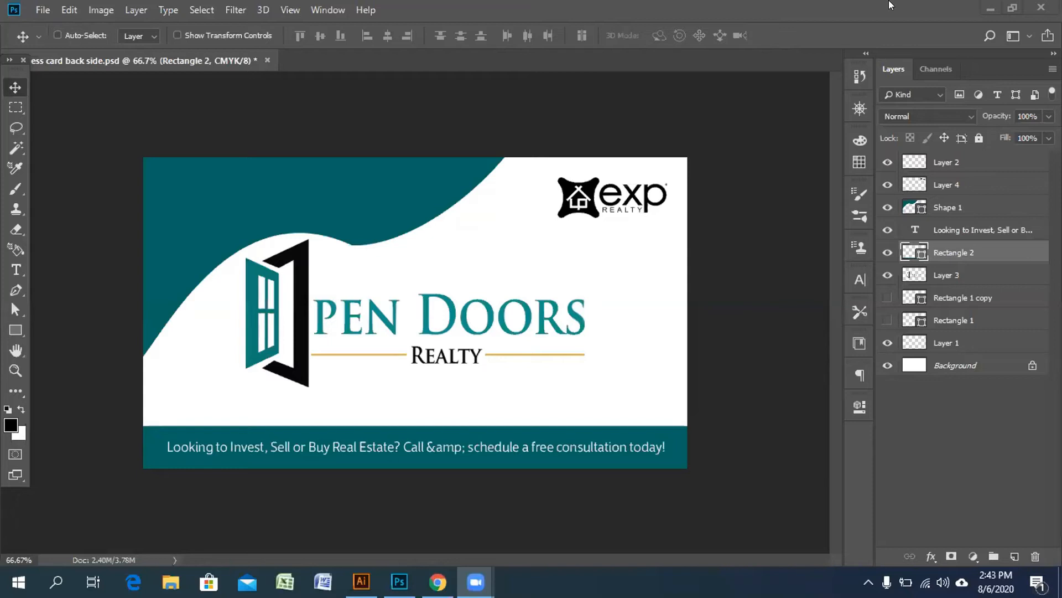
Step: Select the teal wave's layer, Shape 1, and display its path with the Pen tool
{"action": "left_click", "coordinate": [761, 102]}
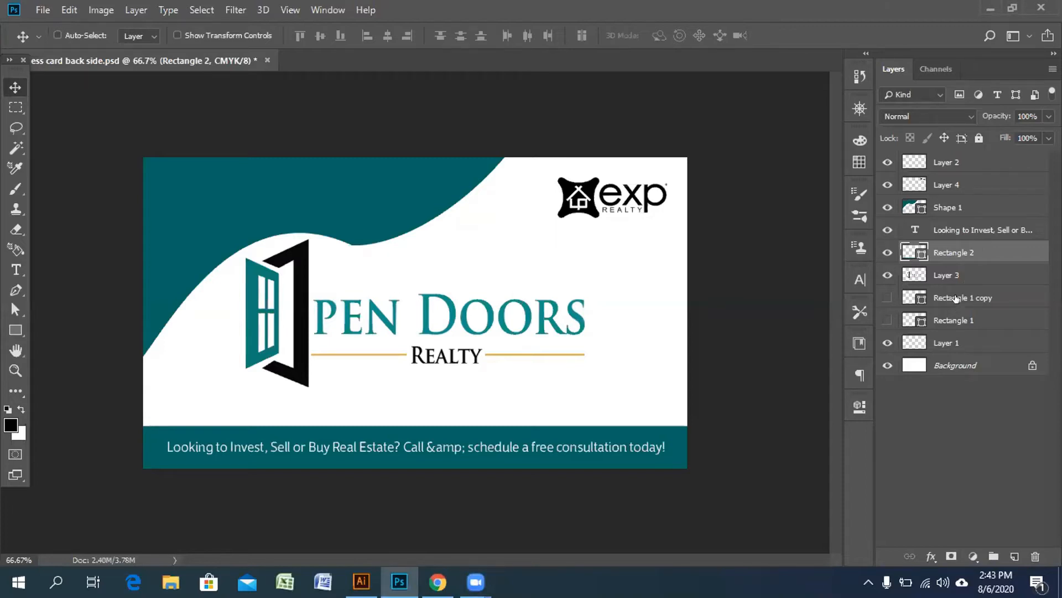
{"action": "left_click", "coordinate": [956, 299]}
{"action": "left_click", "coordinate": [897, 213]}
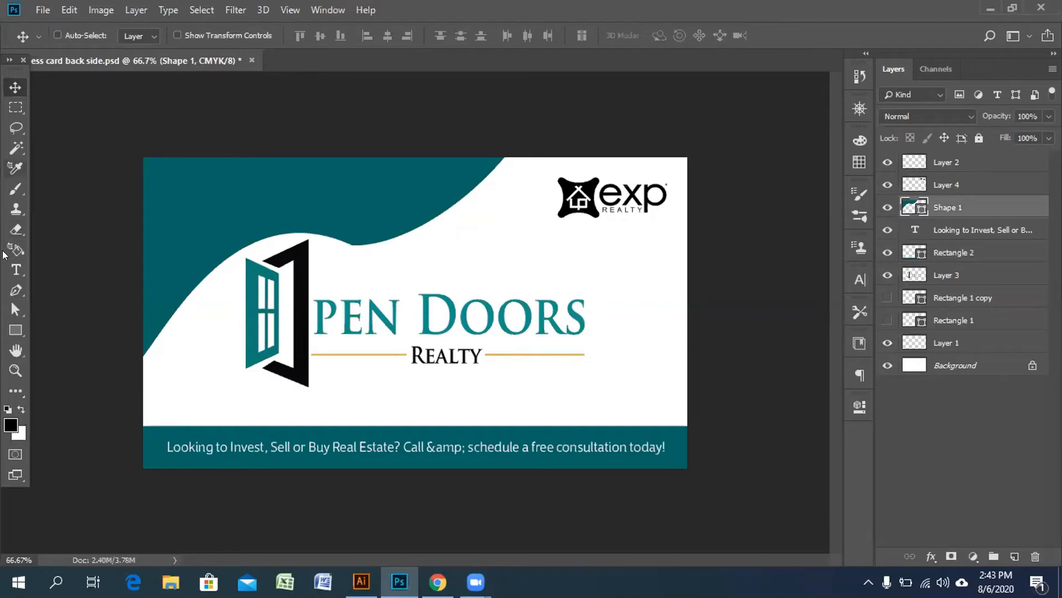
{"action": "left_click", "coordinate": [14, 308]}
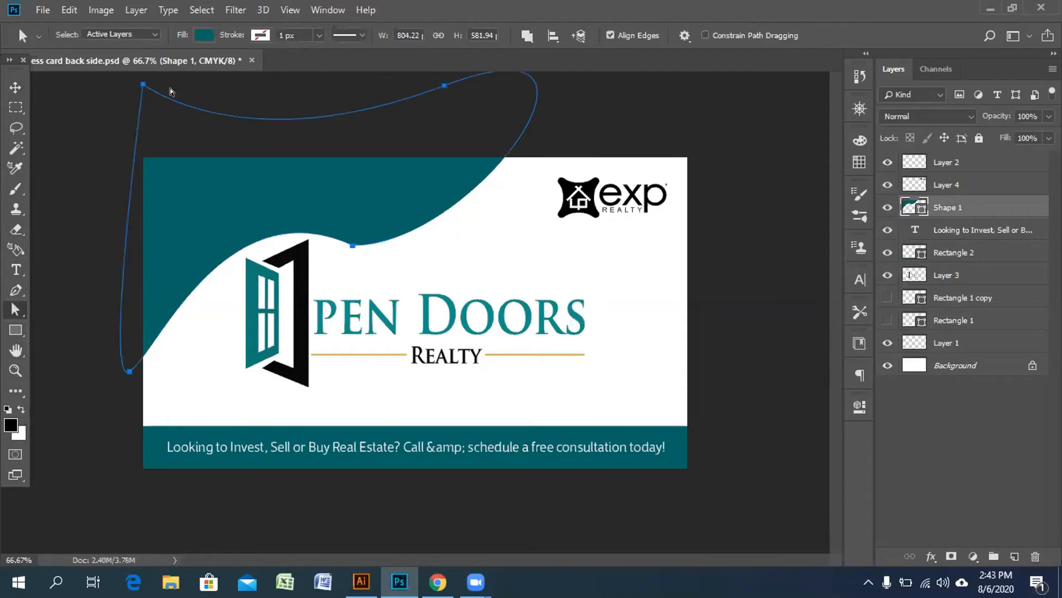
{"action": "left_click", "coordinate": [19, 294]}
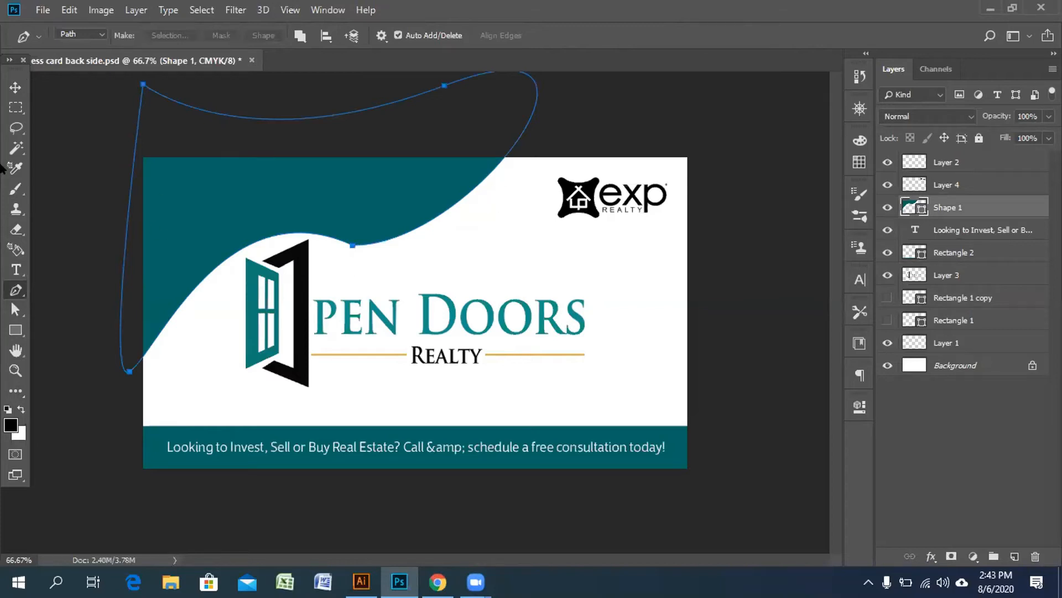
{"action": "key", "text": "v"}
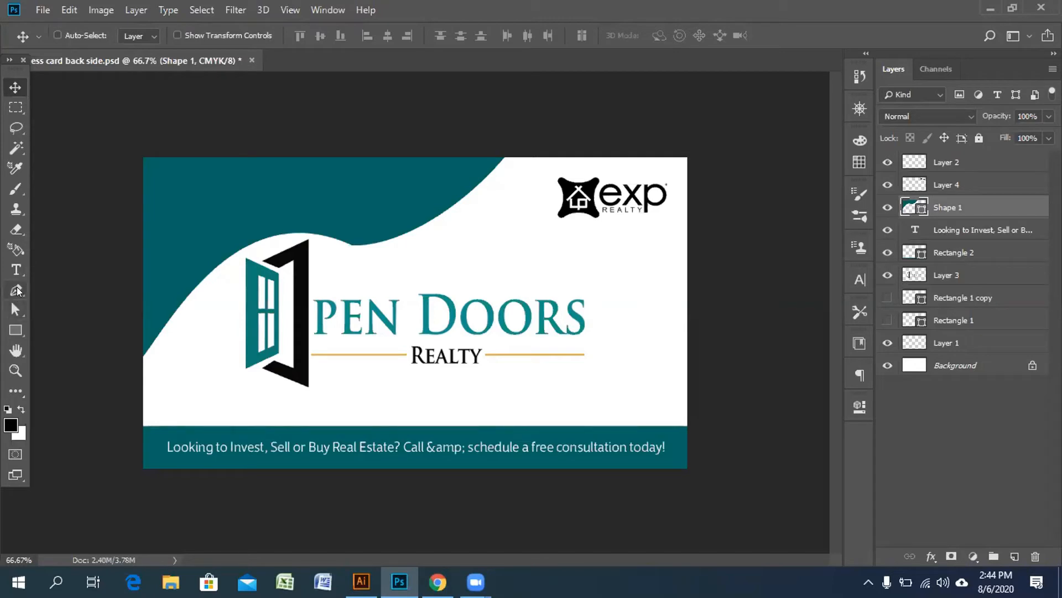
{"action": "key", "text": "p"}
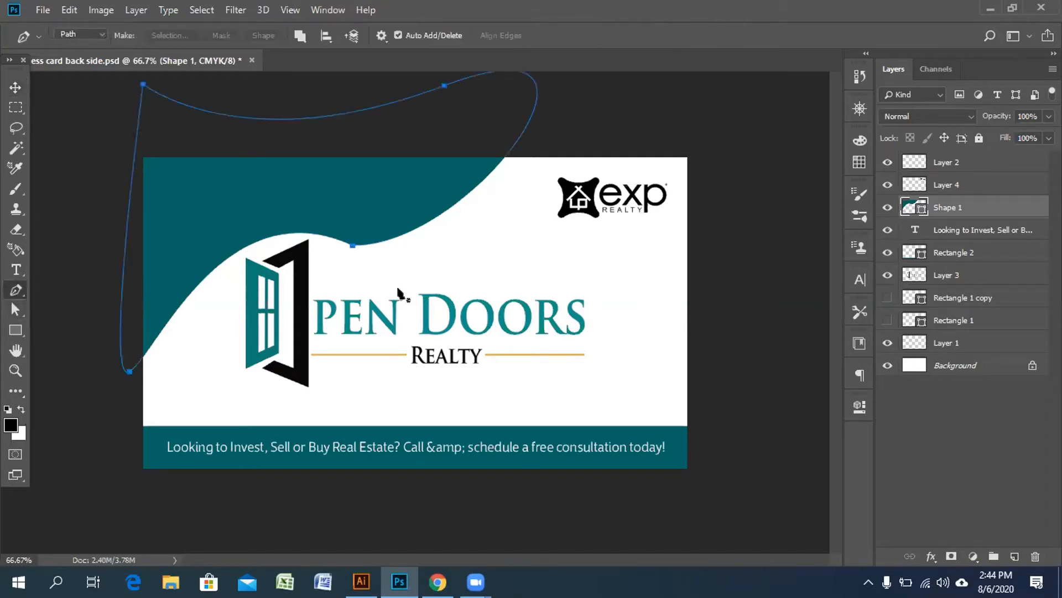
Step: Use the Convert Point tool on the wave's anchor above the logo, trying it as a corner and lowering its right-hand direction handle slightly
{"action": "right_click", "coordinate": [15, 289]}
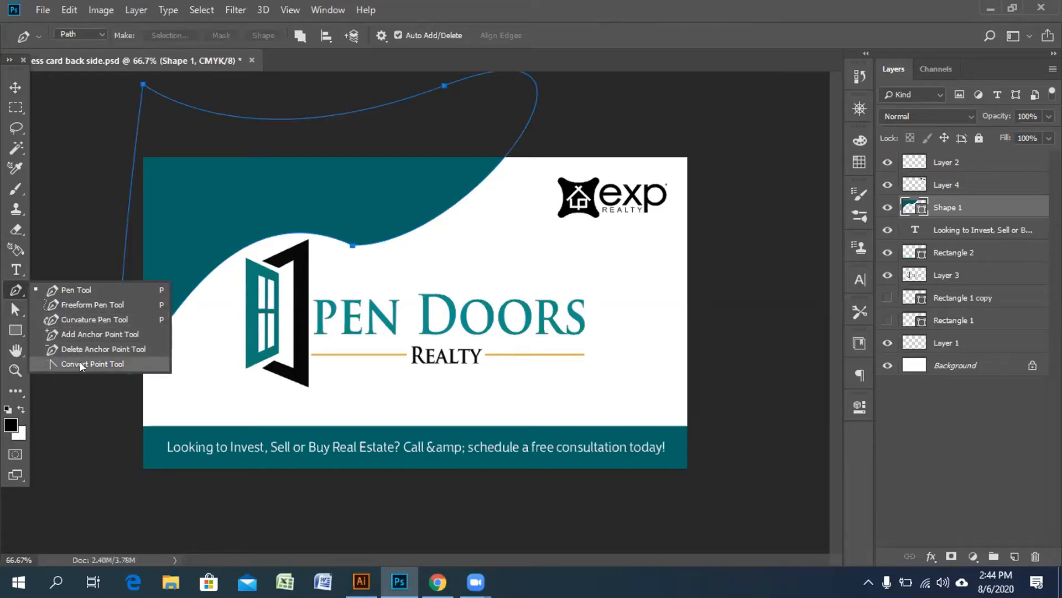
{"action": "left_click", "coordinate": [106, 363]}
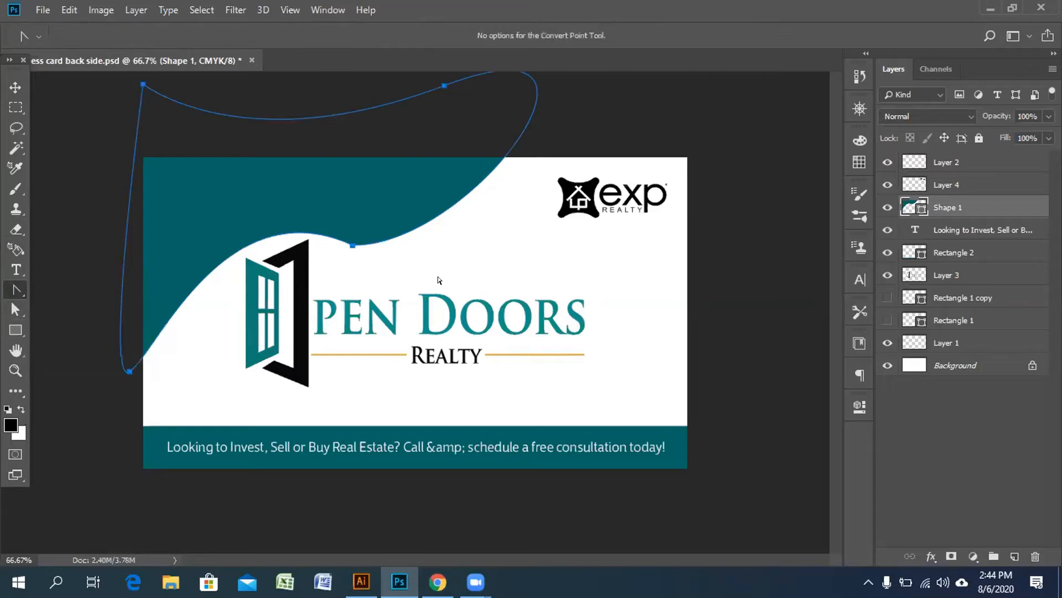
{"action": "left_click", "coordinate": [350, 243]}
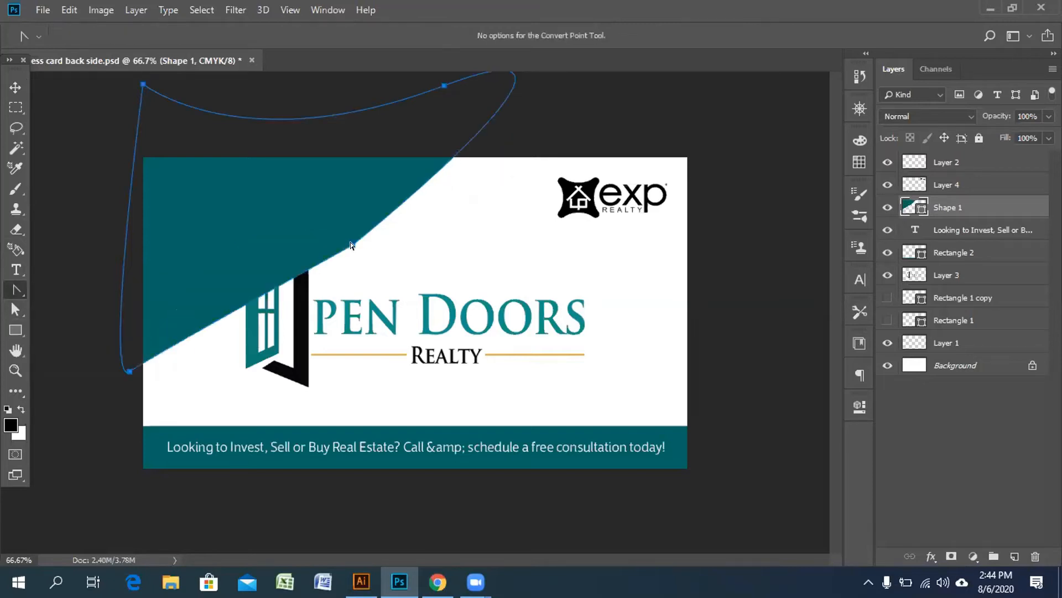
{"action": "key", "text": "ctrl+z"}
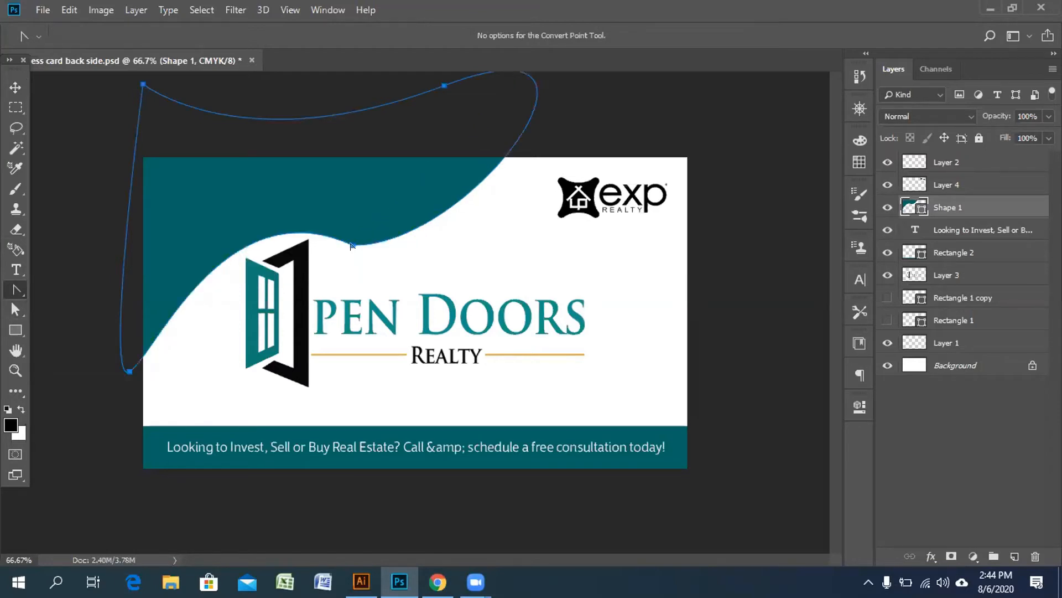
{"action": "left_click", "coordinate": [350, 244]}
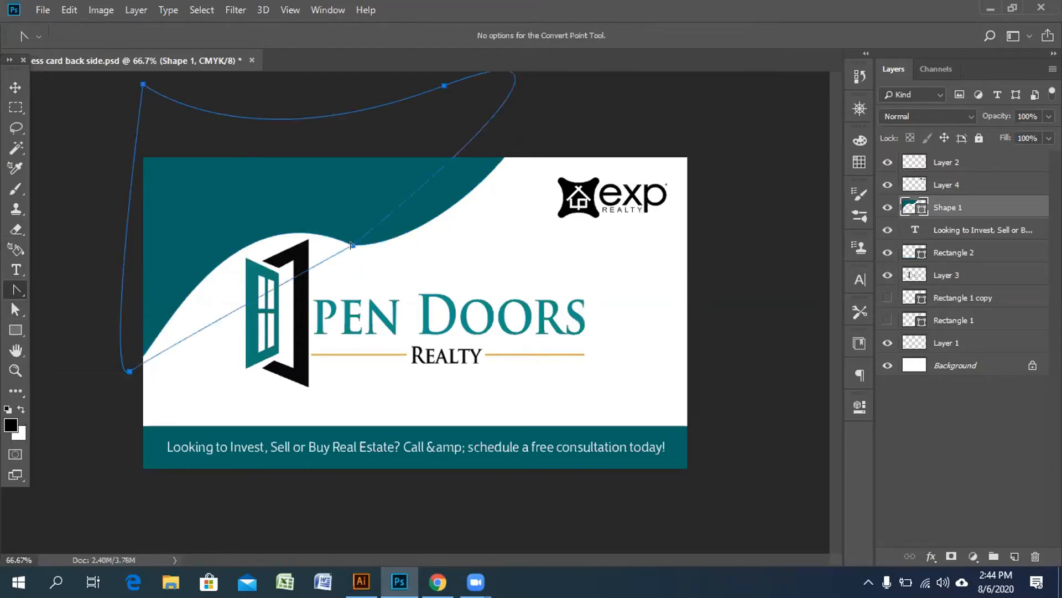
{"action": "left_click_drag", "start_coordinate": [352, 244], "coordinate": [217, 192]}
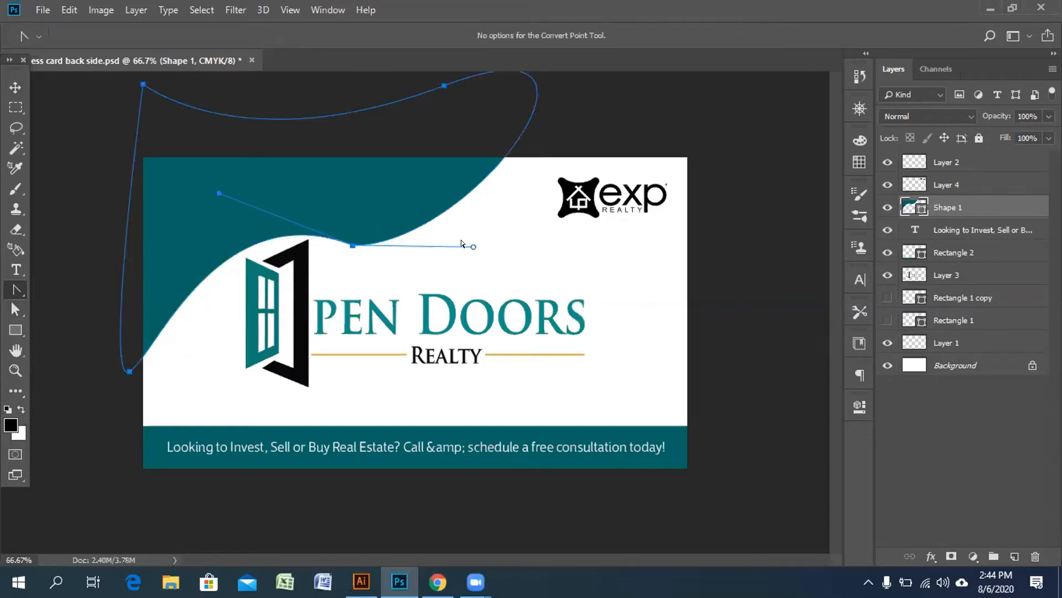
{"action": "mouse_move", "coordinate": [473, 246]}
{"action": "left_mouse_down"}
{"action": "mouse_move", "coordinate": [475, 224]}
{"action": "mouse_move", "coordinate": [471, 259]}
{"action": "left_mouse_up"}
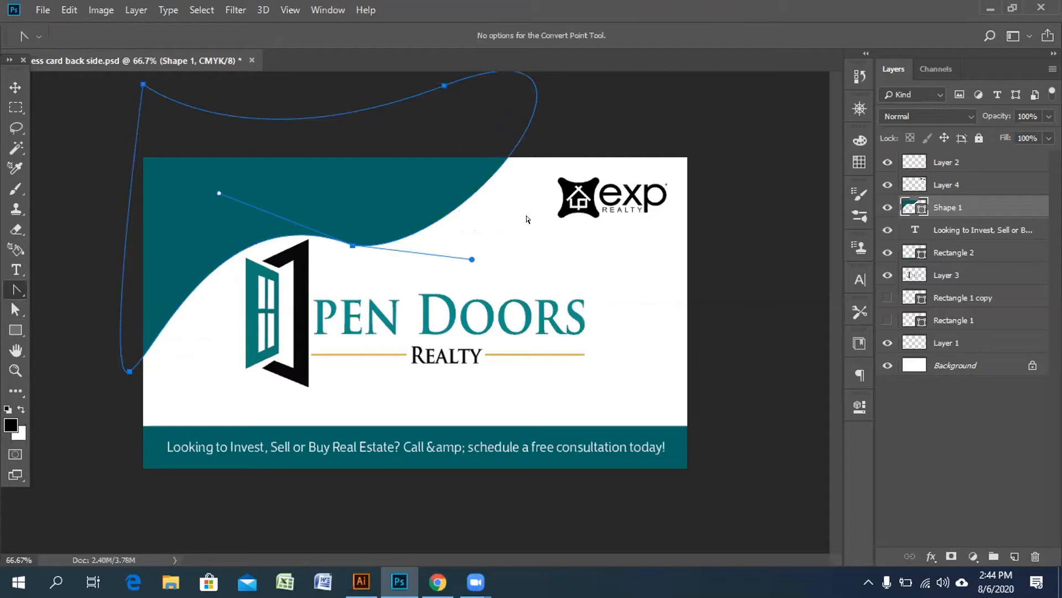
Step: Try converting the wave's anchor above the logo to a corner again, restore its curve and deselect the path
{"action": "left_click", "coordinate": [352, 244]}
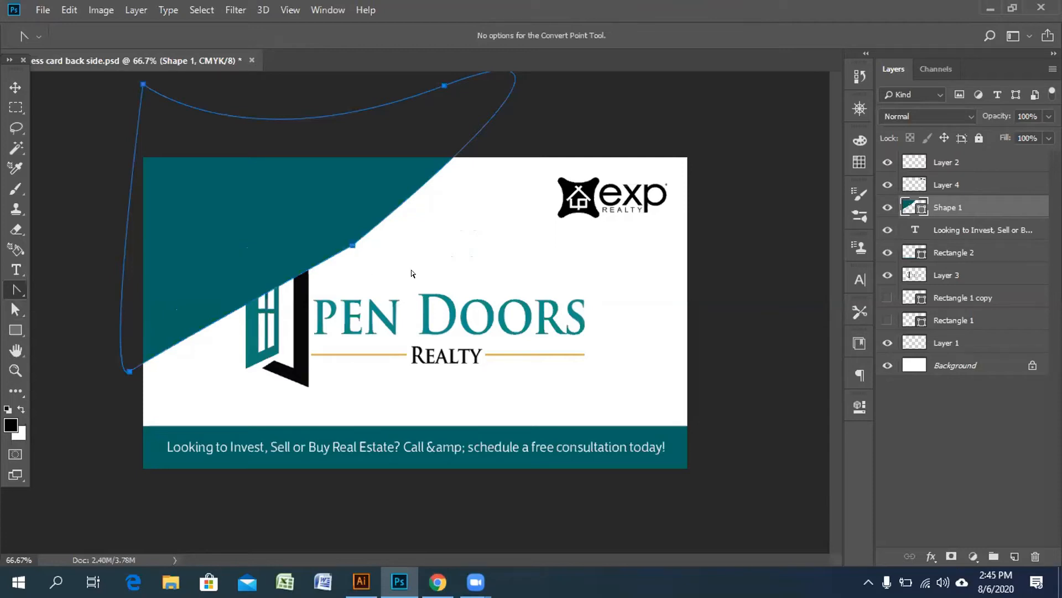
{"action": "left_click_drag", "start_coordinate": [352, 245], "coordinate": [471, 259]}
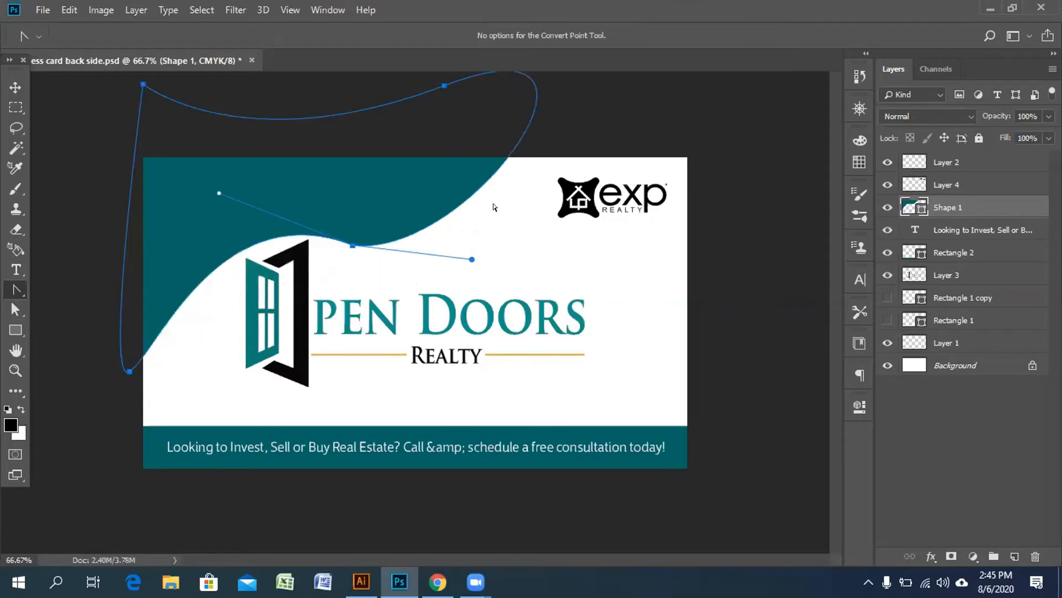
{"action": "left_click", "coordinate": [176, 223]}
{"action": "left_click", "coordinate": [452, 245]}
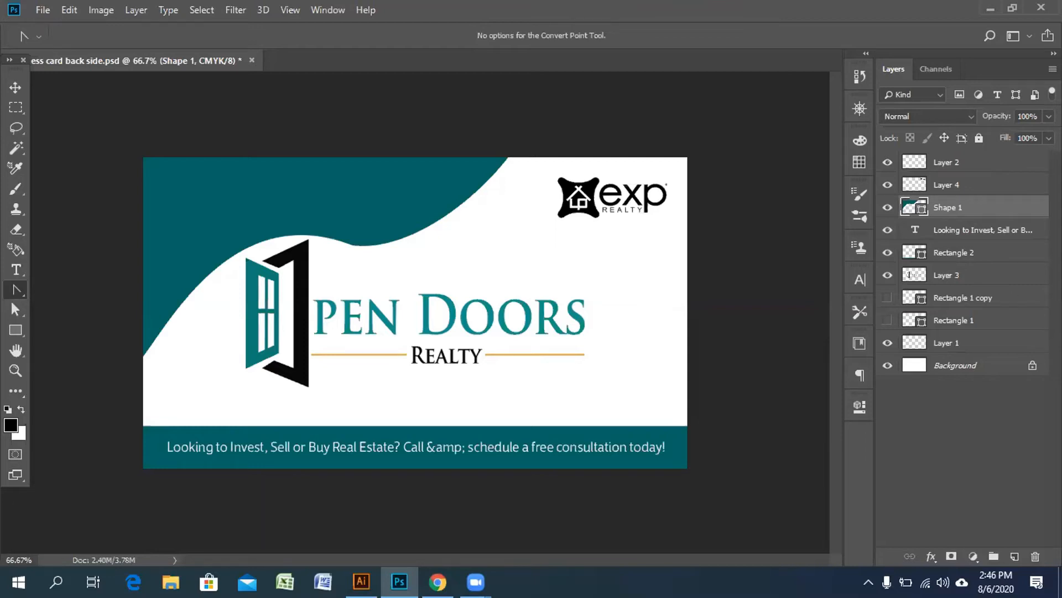
Step: Add a layer mask to the logo's layer, Layer 3, and delete the mask again
{"action": "left_click", "coordinate": [928, 271]}
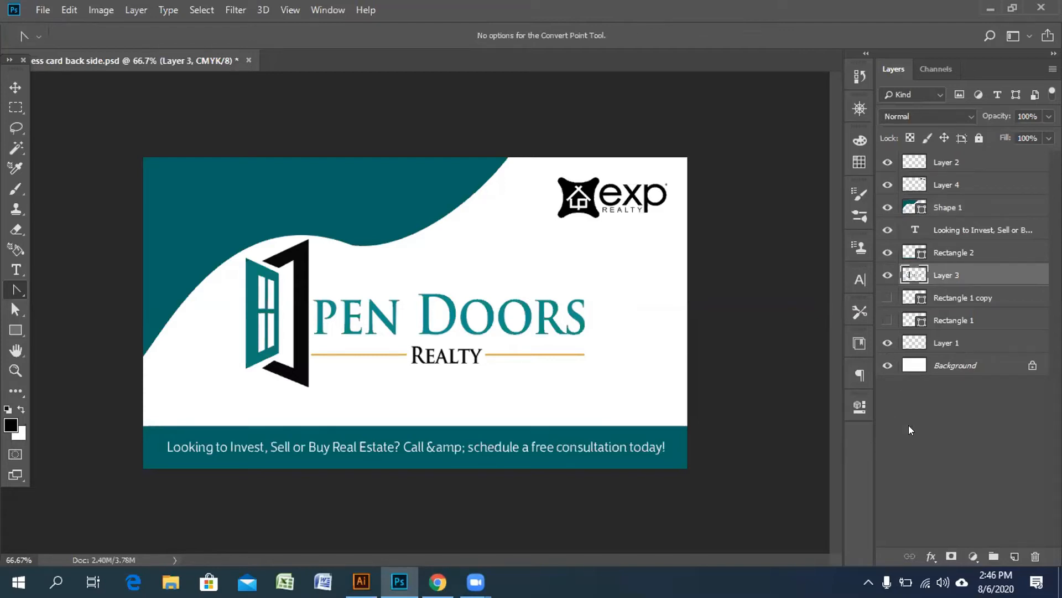
{"action": "right_click", "coordinate": [941, 280]}
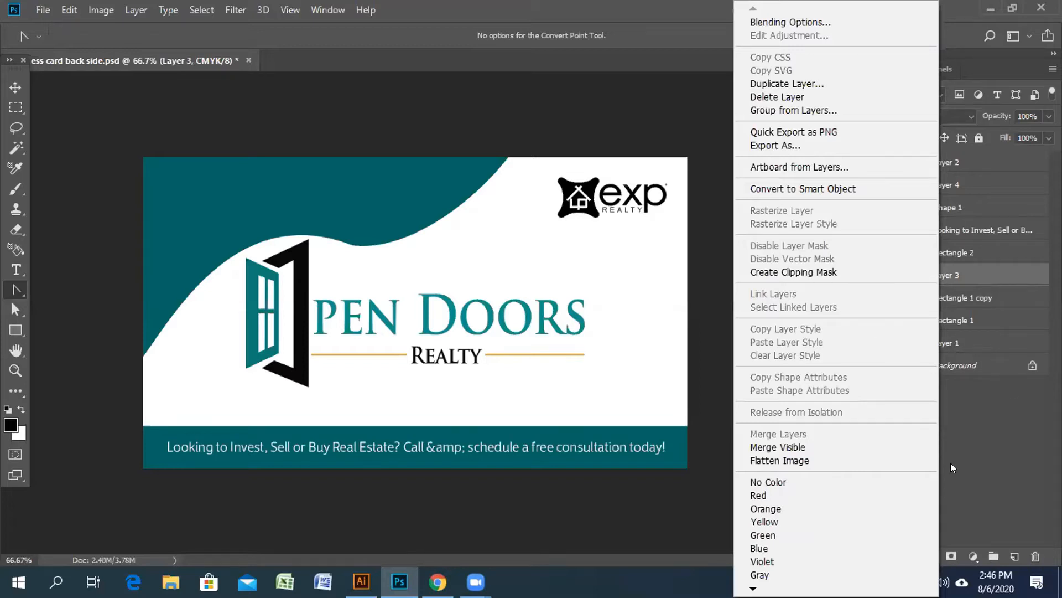
{"action": "left_click", "coordinate": [986, 435]}
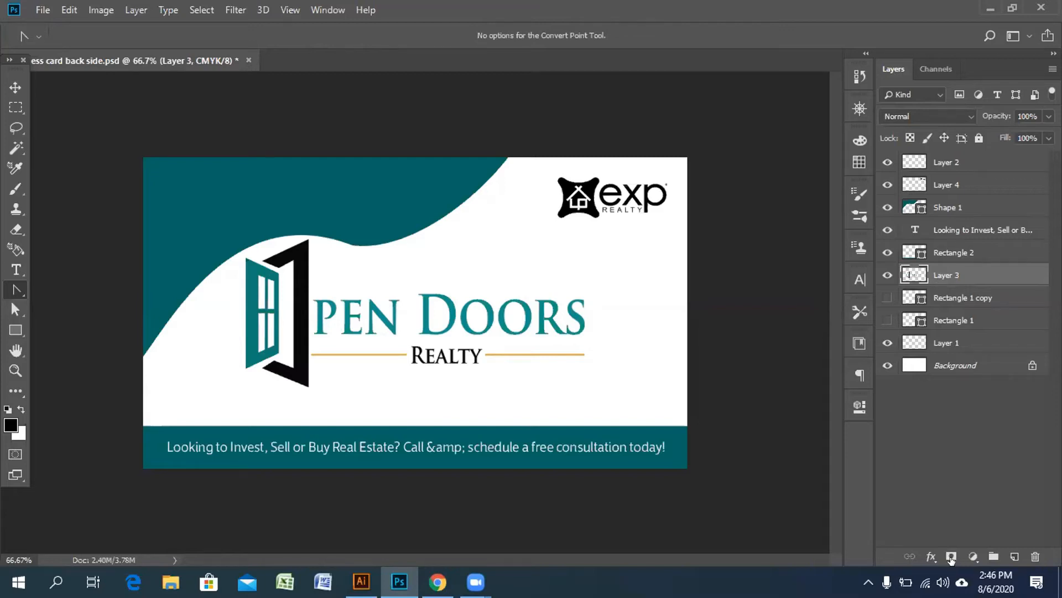
{"action": "left_click", "coordinate": [951, 556]}
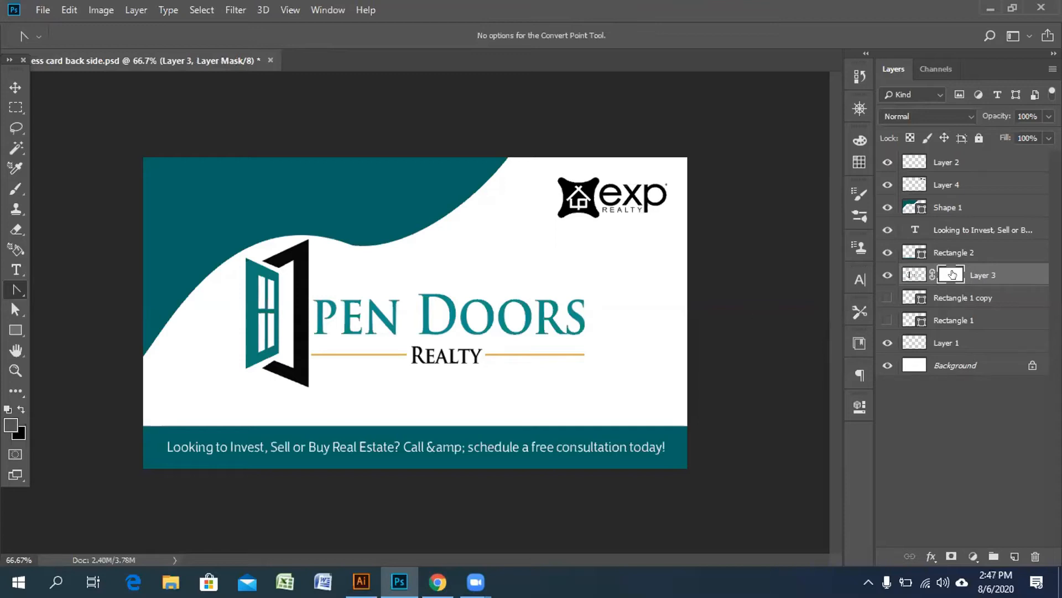
{"action": "key", "text": "x"}
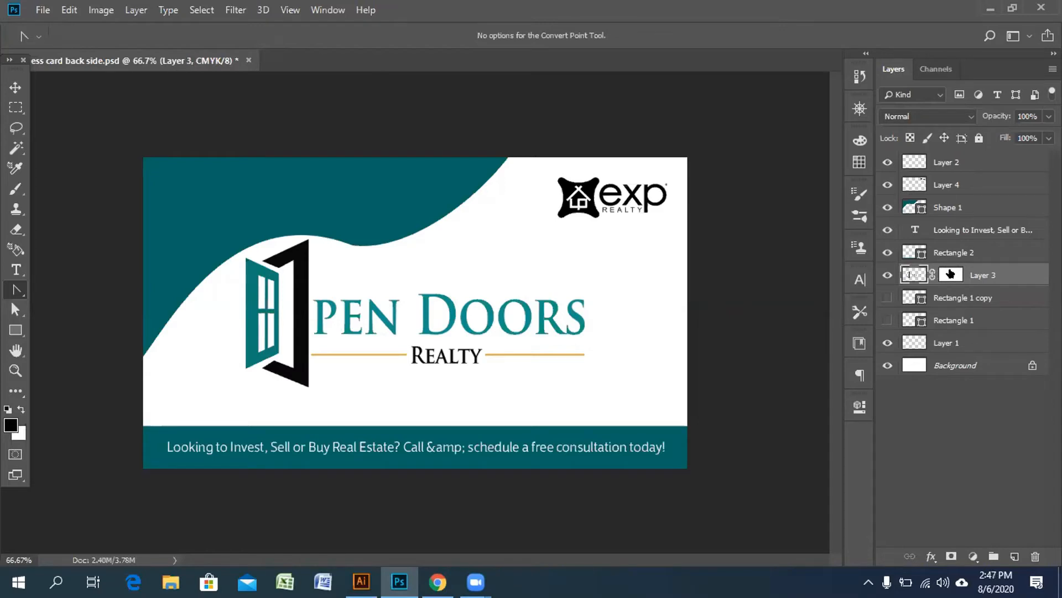
{"action": "left_click", "coordinate": [951, 274]}
{"action": "key", "text": "Delete"}
Step: Open the blending options of the logo's layer, Layer 3, and enable a Color Overlay
{"action": "right_click", "coordinate": [947, 277]}
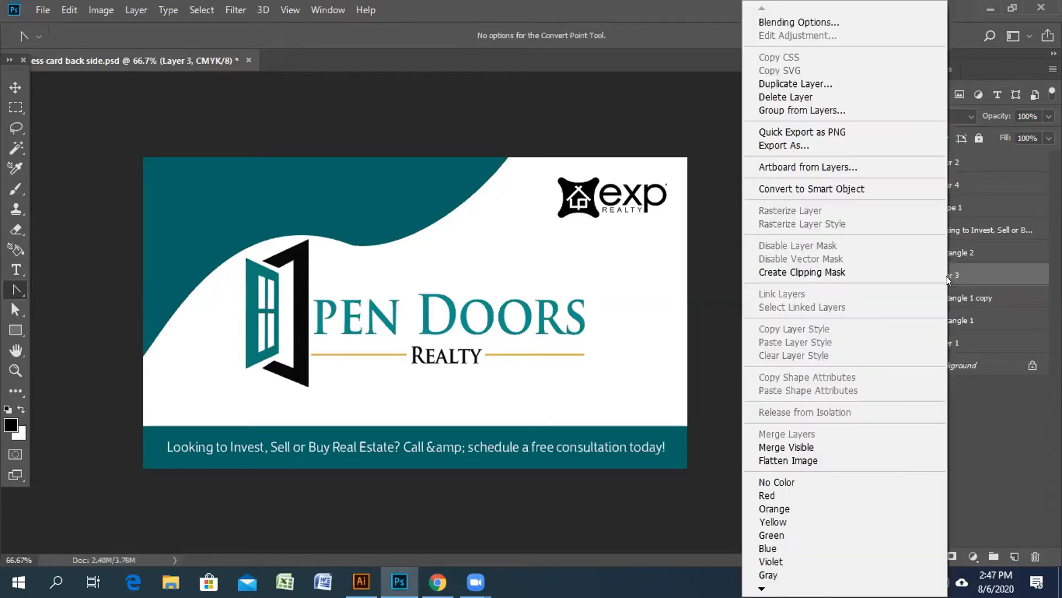
{"action": "left_click", "coordinate": [823, 22]}
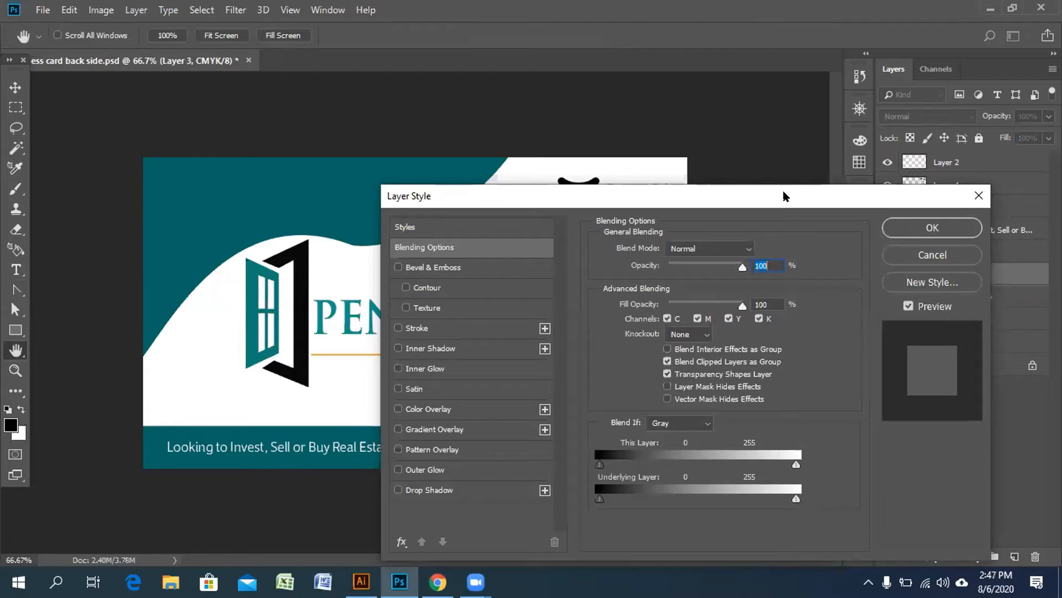
{"action": "left_click_drag", "start_coordinate": [784, 196], "coordinate": [855, 162]}
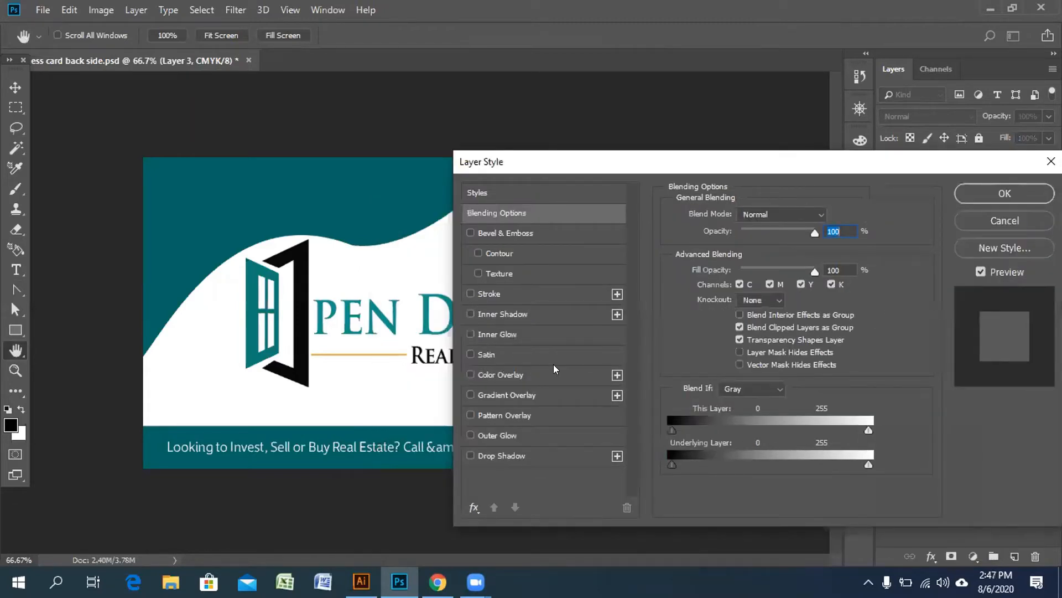
{"action": "left_click", "coordinate": [470, 374]}
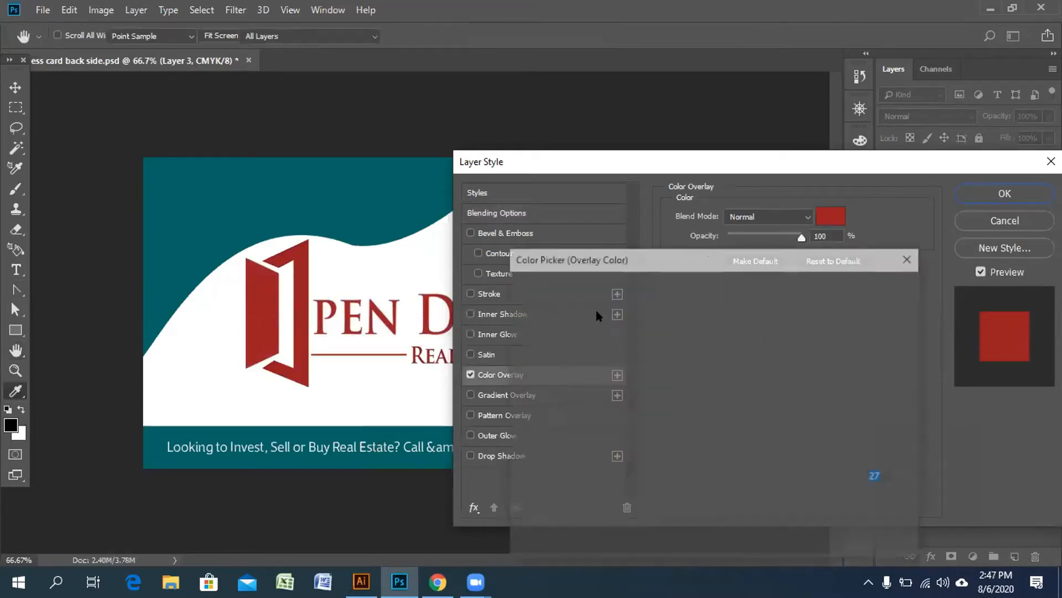
Step: Try several overlay colours on the logo, including dark red 993333 and bright red ff3333, and cancel the layer style
{"action": "left_click_drag", "start_coordinate": [516, 298], "coordinate": [578, 336]}
{"action": "left_click", "coordinate": [577, 336]}
{"action": "left_click", "coordinate": [647, 354]}
{"action": "left_click", "coordinate": [631, 444]}
{"action": "mouse_move", "coordinate": [630, 444]}
{"action": "left_mouse_down"}
{"action": "mouse_move", "coordinate": [607, 439]}
{"action": "mouse_move", "coordinate": [609, 396]}
{"action": "mouse_move", "coordinate": [635, 376]}
{"action": "left_mouse_up"}
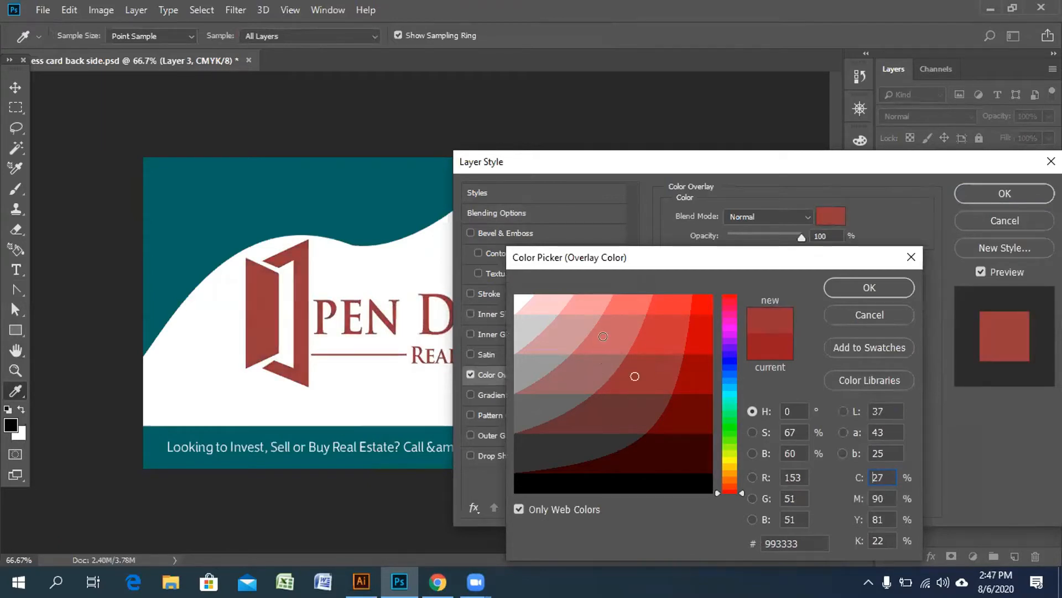
{"action": "left_click", "coordinate": [606, 333]}
{"action": "left_click", "coordinate": [664, 303]}
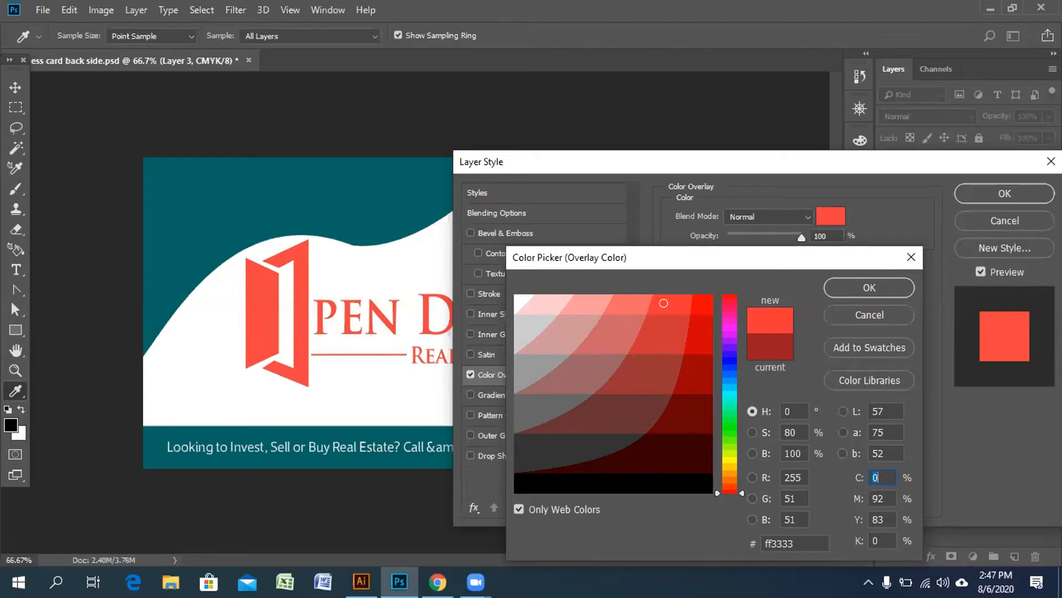
{"action": "left_click", "coordinate": [911, 257]}
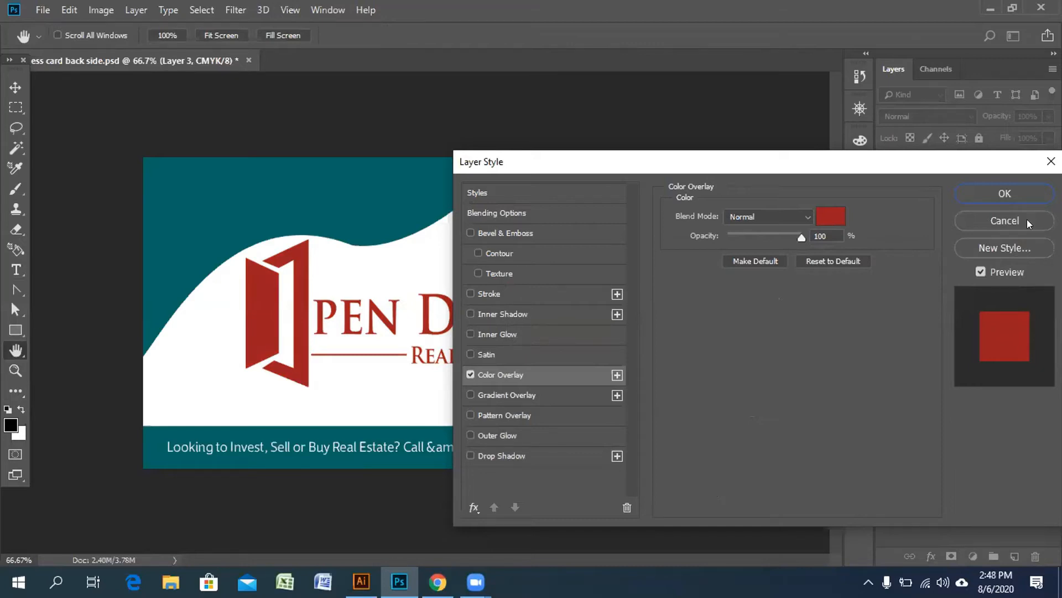
{"action": "left_click", "coordinate": [1004, 220]}
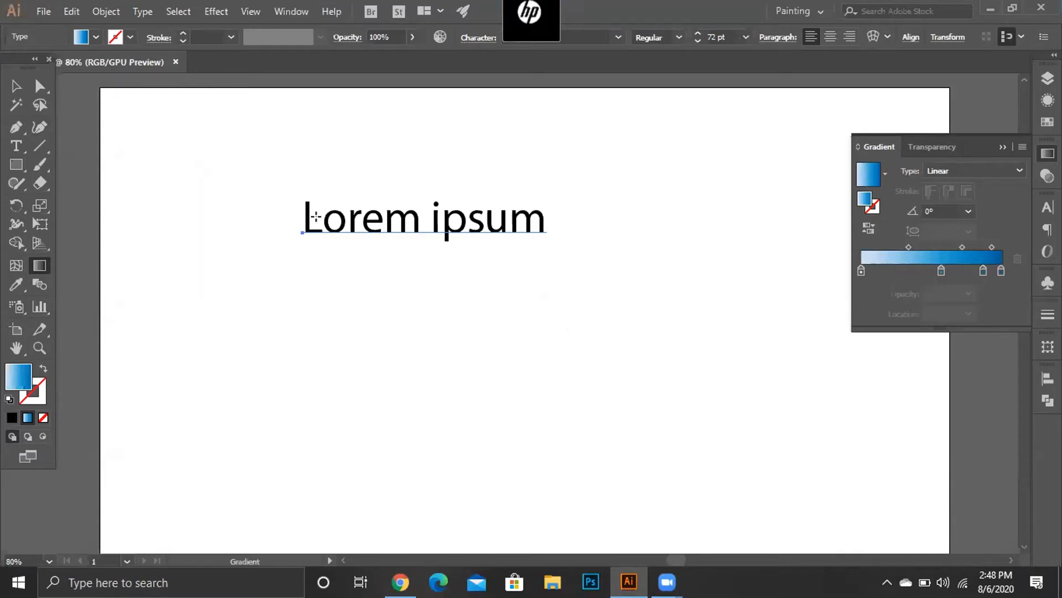
Step: Try drawing a gradient across the Lorem ipsum text, and replace its first letter with "g"
{"action": "left_click_drag", "start_coordinate": [256, 229], "coordinate": [556, 191]}
{"action": "left_click", "coordinate": [16, 145]}
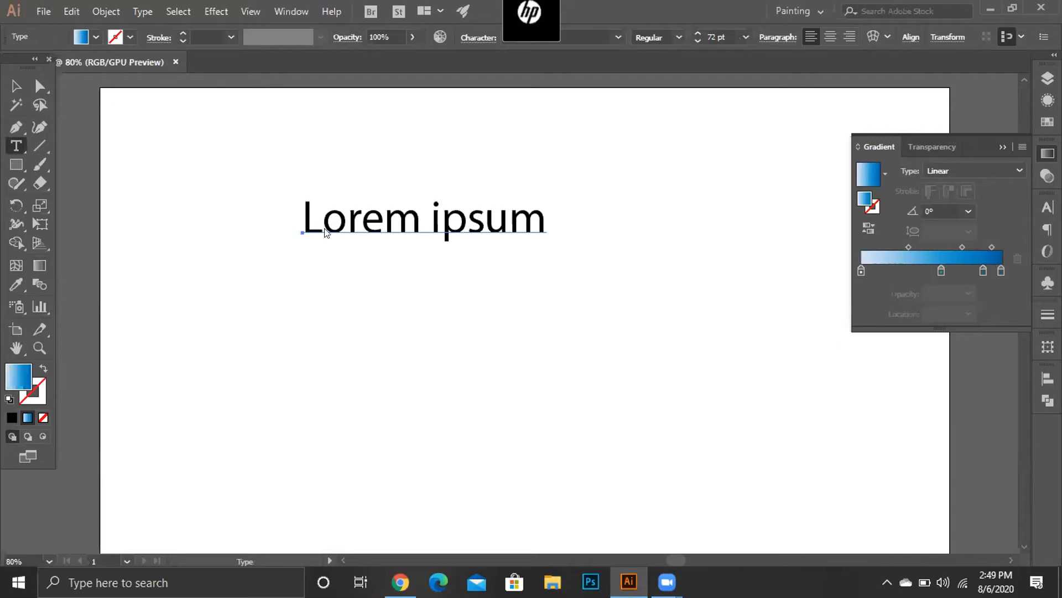
{"action": "left_click_drag", "start_coordinate": [326, 231], "coordinate": [295, 232]}
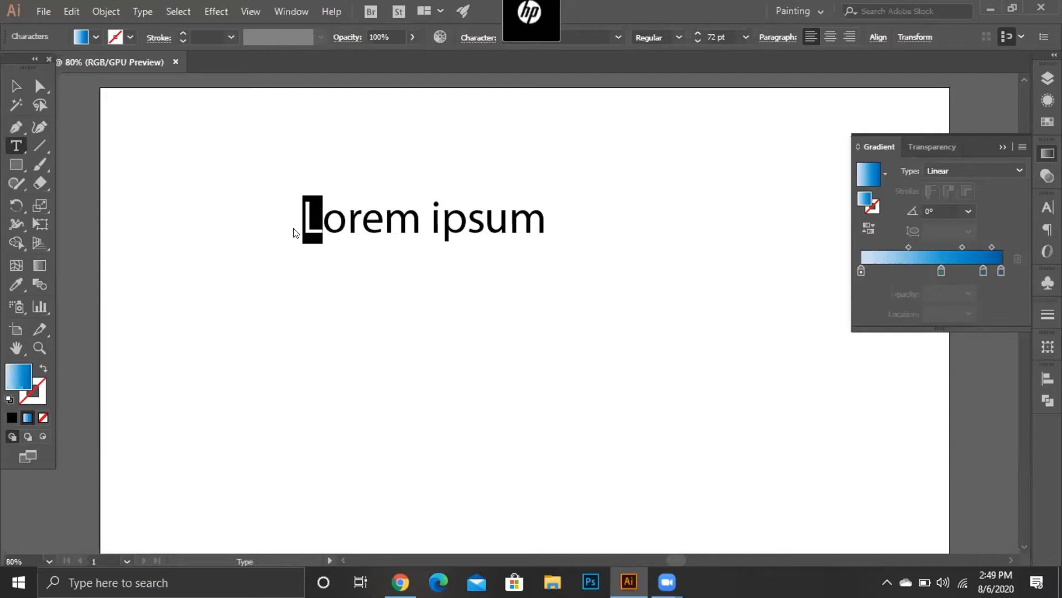
{"action": "type", "text": "g"}
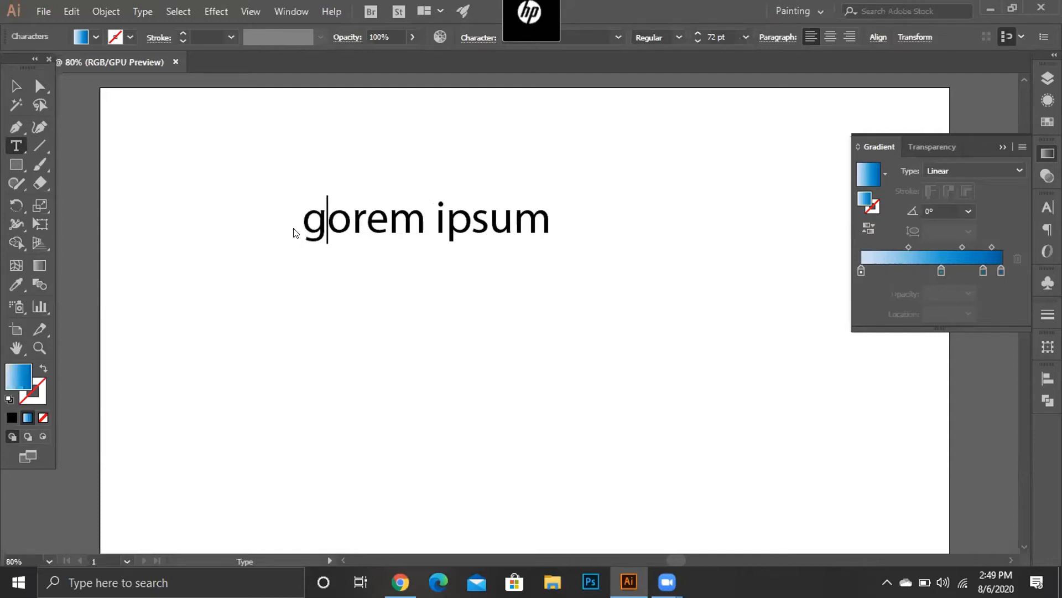
{"action": "left_click", "coordinate": [10, 85]}
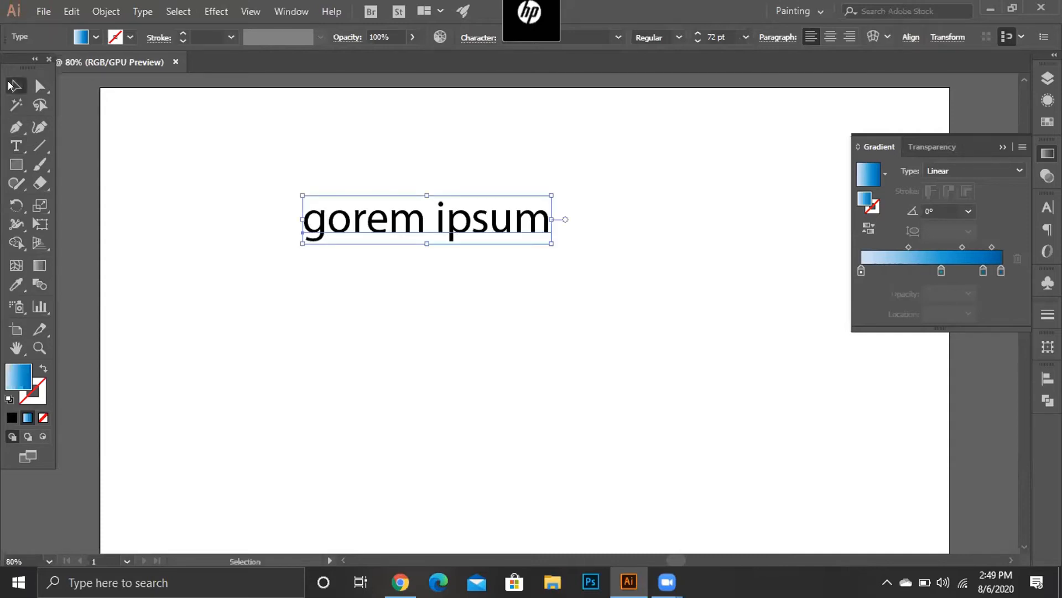
Step: Reselect the "gorem ipsum" text and convert it to outlines
{"action": "left_click", "coordinate": [42, 257]}
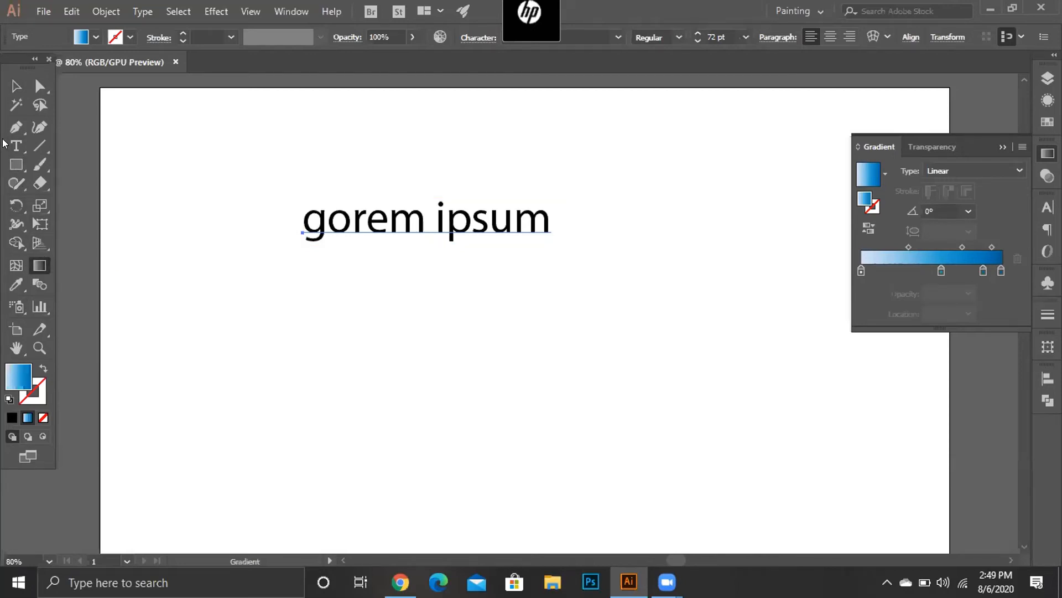
{"action": "left_click", "coordinate": [9, 91]}
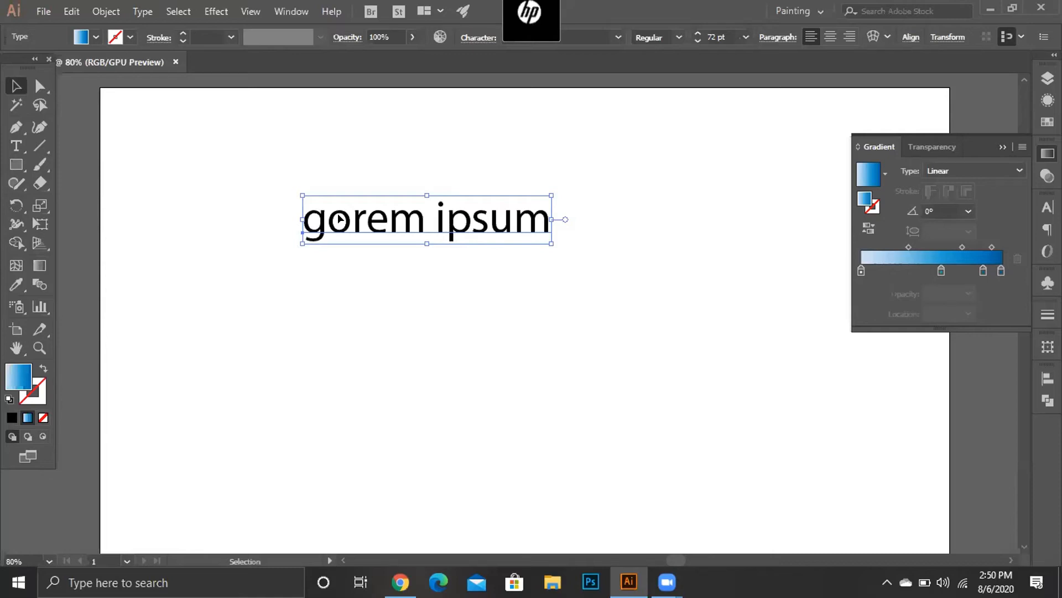
{"action": "key", "text": "ctrl+shift+a"}
{"action": "left_click", "coordinate": [340, 219]}
{"action": "key", "text": "ctrl+shift+o"}
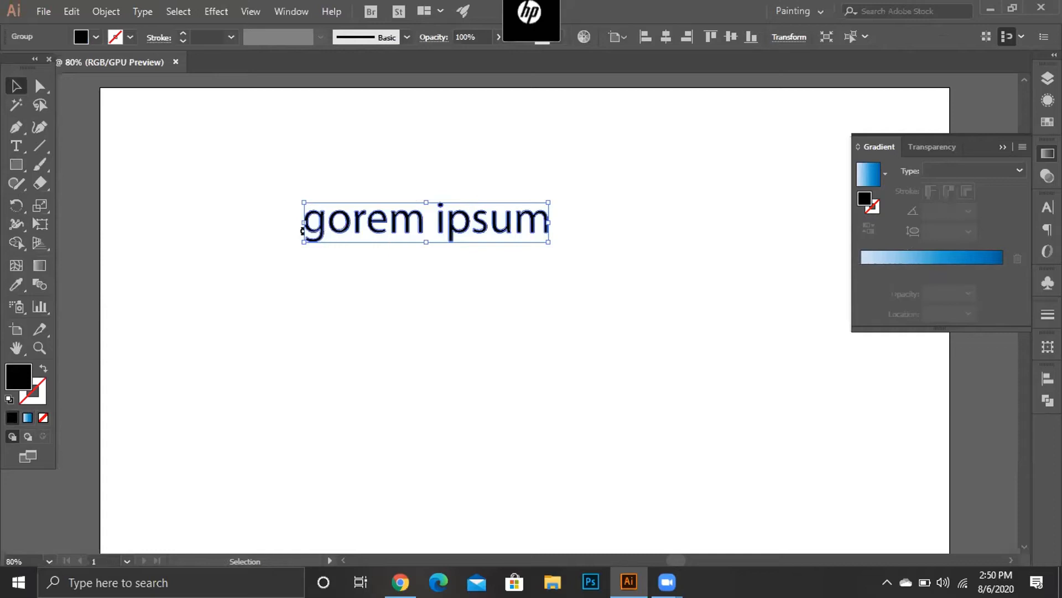
Step: Fill the outlined text with the blue linear gradient
{"action": "left_click", "coordinate": [40, 265]}
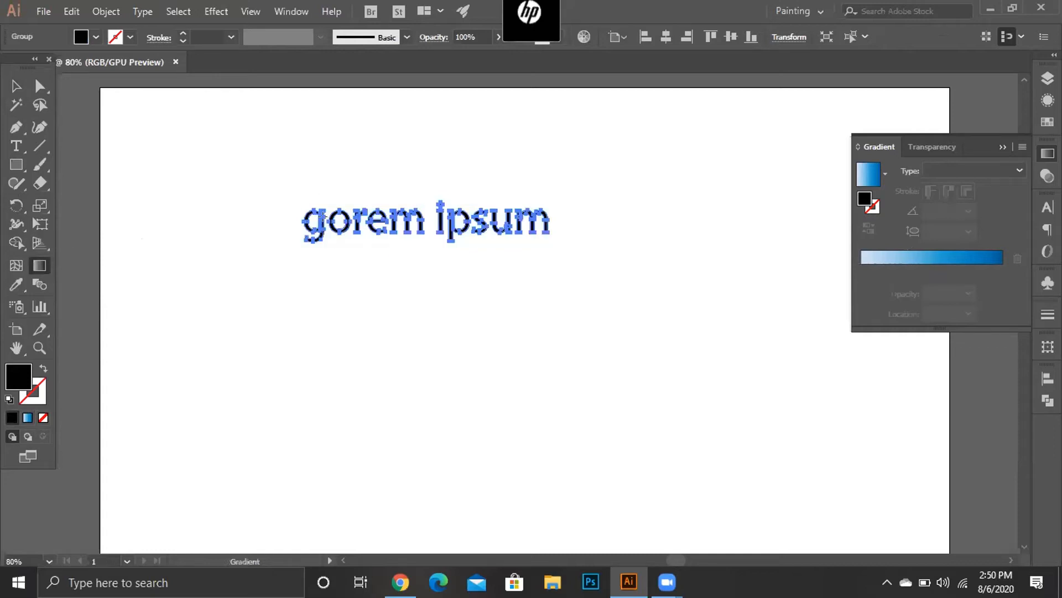
{"action": "left_click_drag", "start_coordinate": [276, 225], "coordinate": [516, 210]}
{"action": "left_click", "coordinate": [997, 171]}
{"action": "left_click", "coordinate": [989, 180]}
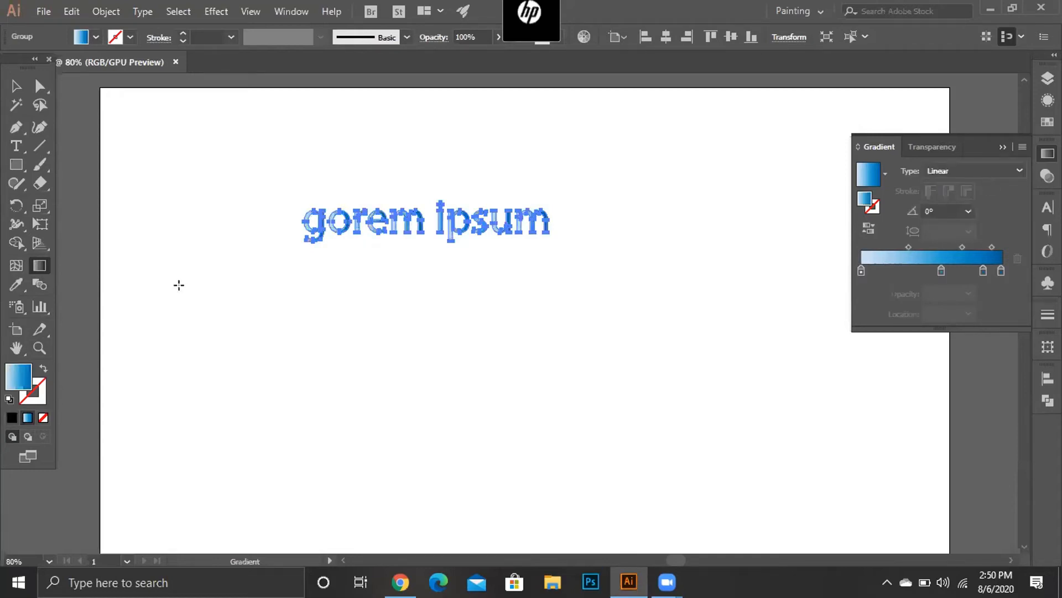
Step: Redraw the gradient across the outlined text at an angle of about -163.6°, keeping the text selected
{"action": "left_click", "coordinate": [33, 269]}
{"action": "left_click_drag", "start_coordinate": [242, 242], "coordinate": [270, 281]}
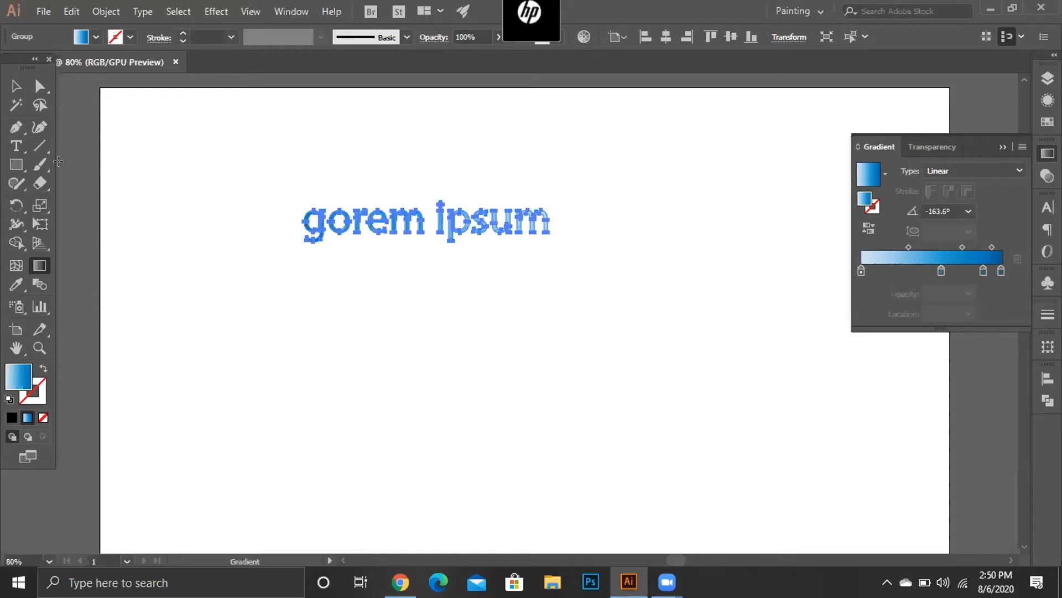
{"action": "left_click", "coordinate": [17, 88]}
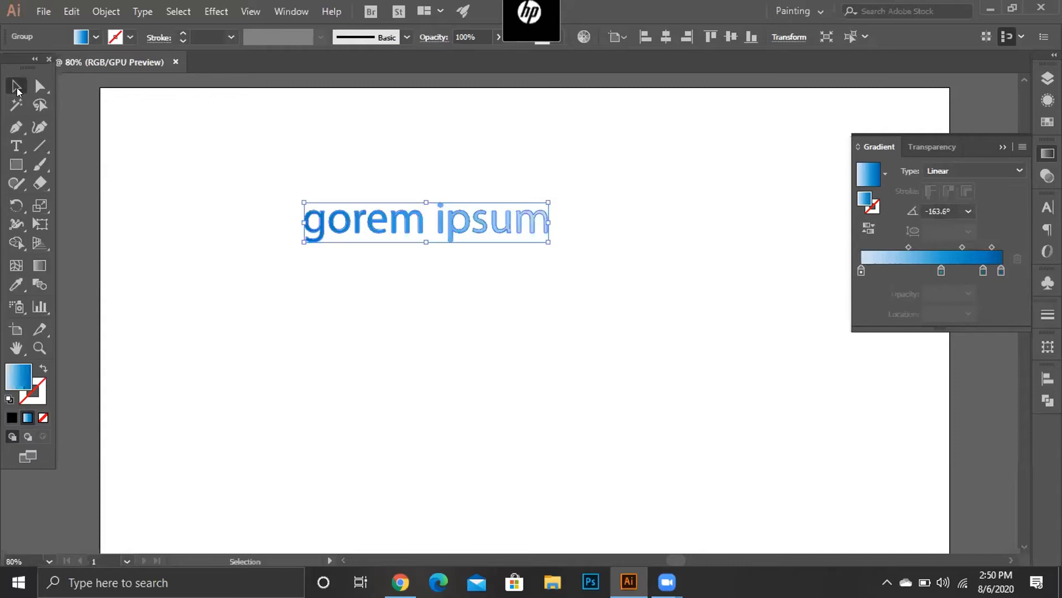
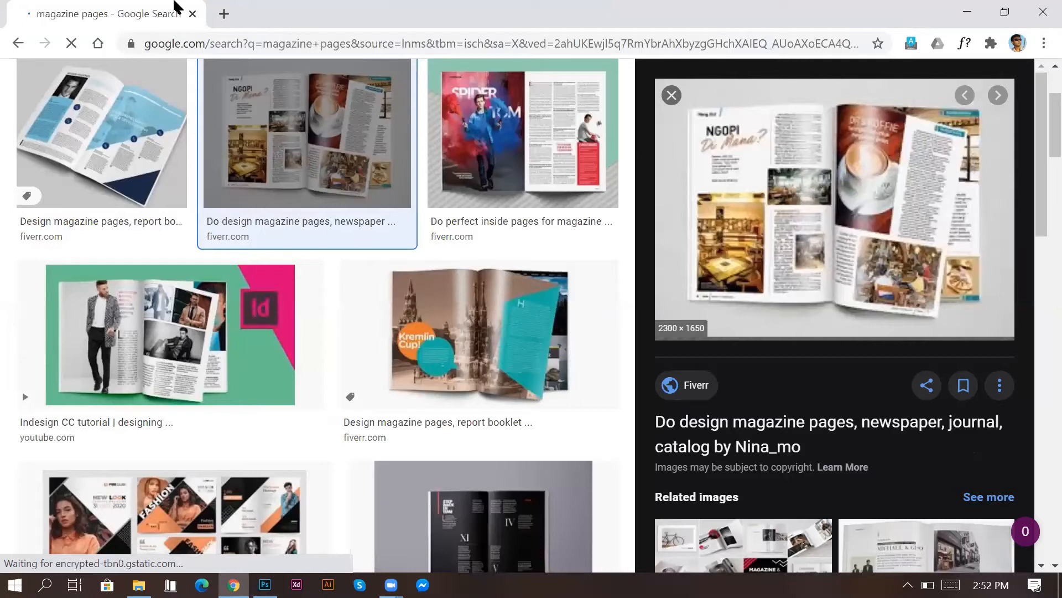
Step: Preview the Kremlin Cup magazine layout, then view the Fiverr magazine design listing's coffee spread enlarged and close it
{"action": "left_click", "coordinate": [448, 332]}
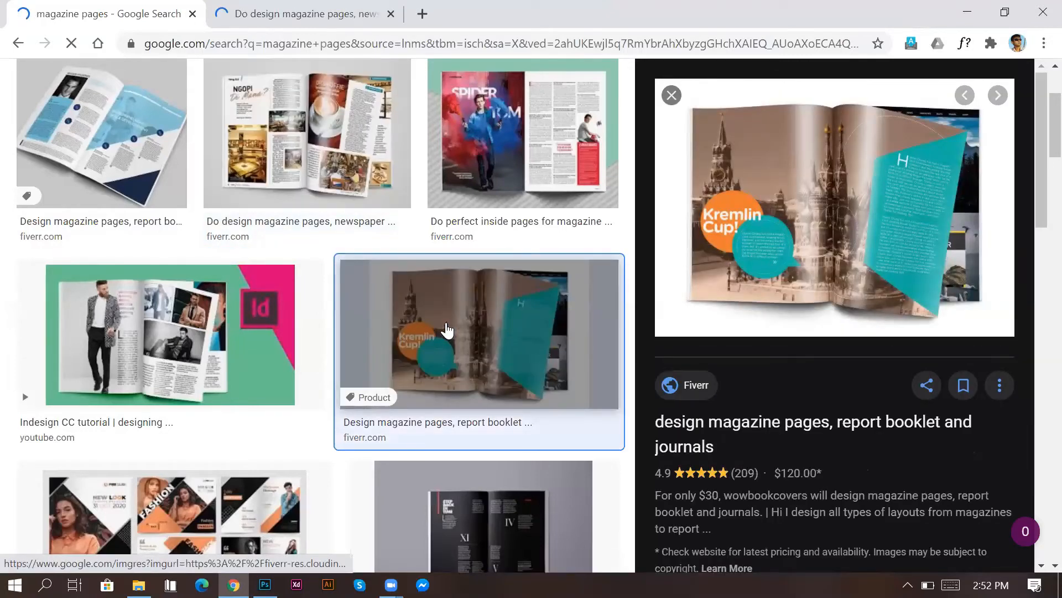
{"action": "left_click", "coordinate": [340, 14]}
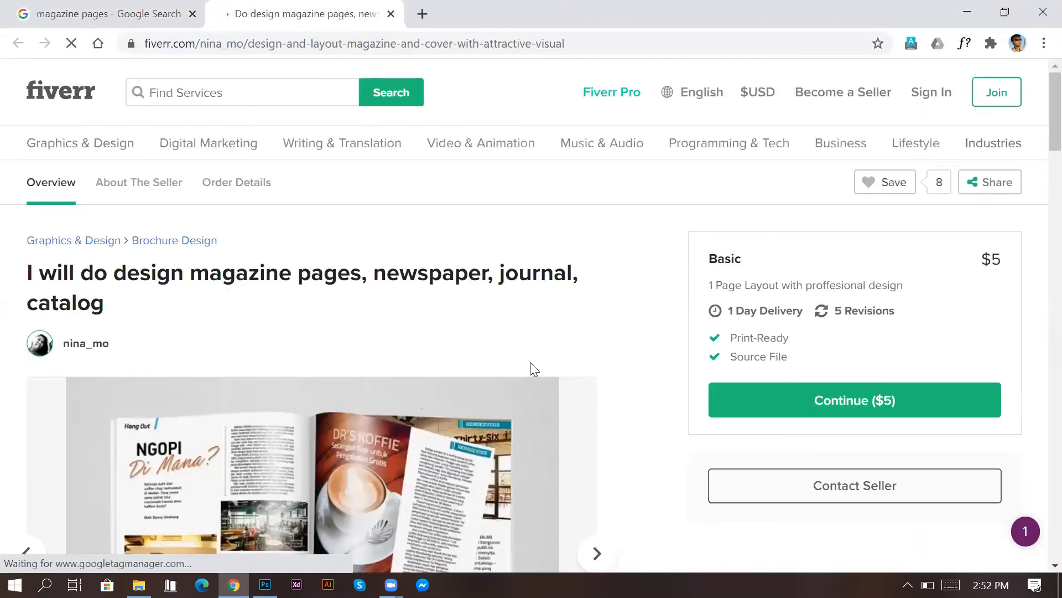
{"action": "scroll", "coordinate": [533, 366], "scroll_direction": "down", "scroll_amount": 3}
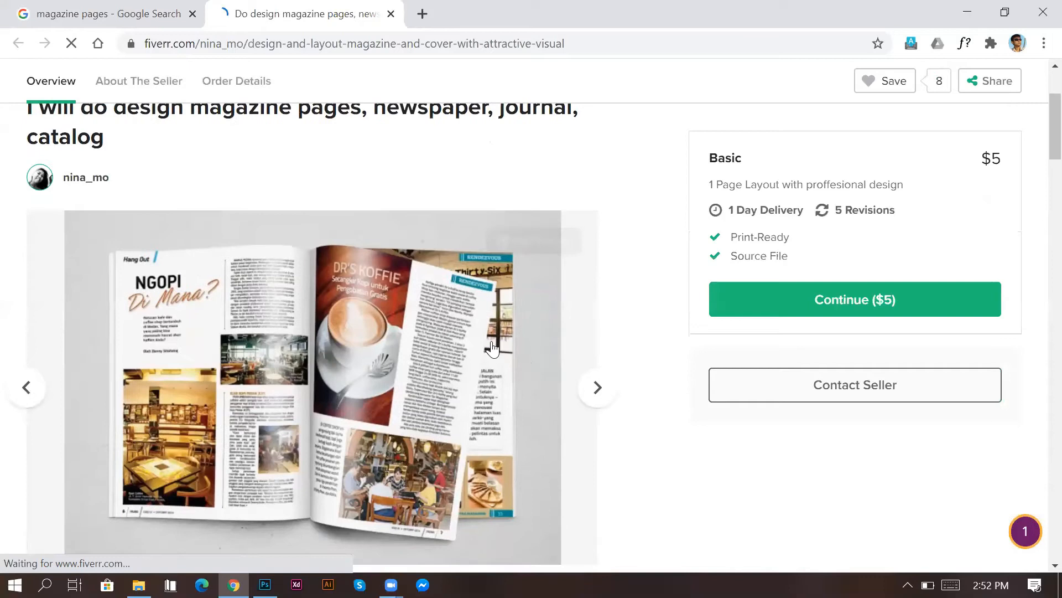
{"action": "left_click", "coordinate": [451, 322]}
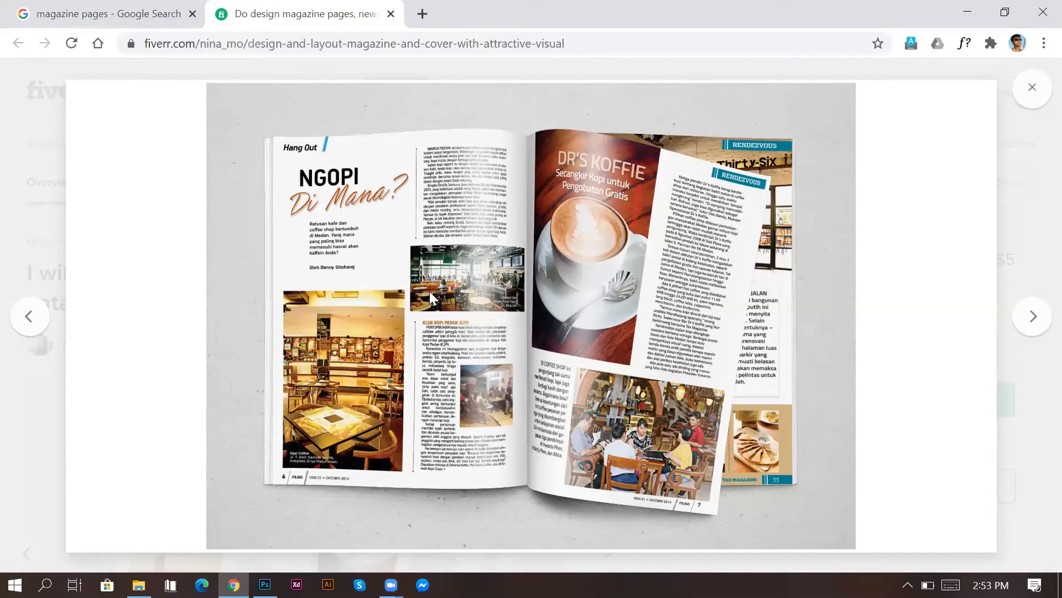
{"action": "left_click", "coordinate": [1033, 87]}
Step: Return to the magazine pages image results and preview the blue report booklet and the 24 Pages Business Magazine Template
{"action": "left_click", "coordinate": [168, 11]}
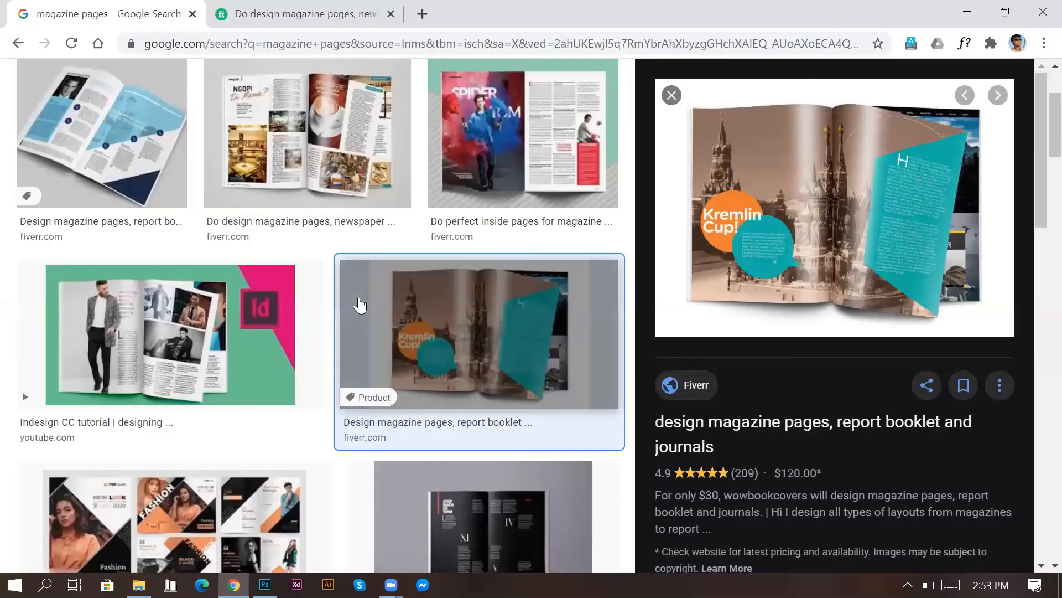
{"action": "left_click", "coordinate": [151, 184]}
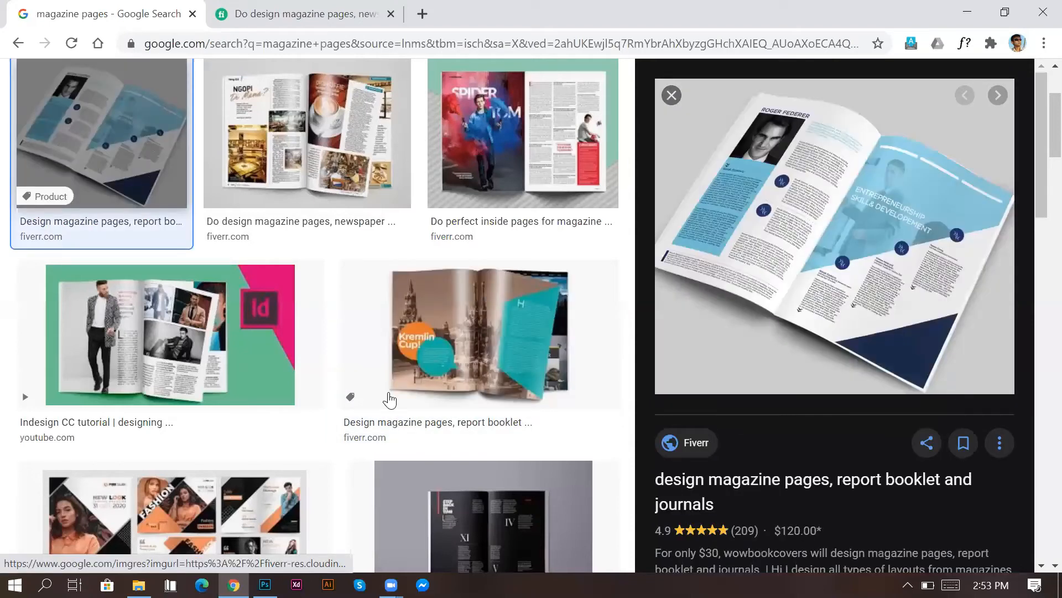
{"action": "scroll", "coordinate": [339, 422], "scroll_direction": "down", "scroll_amount": 8}
{"action": "left_click", "coordinate": [546, 391]}
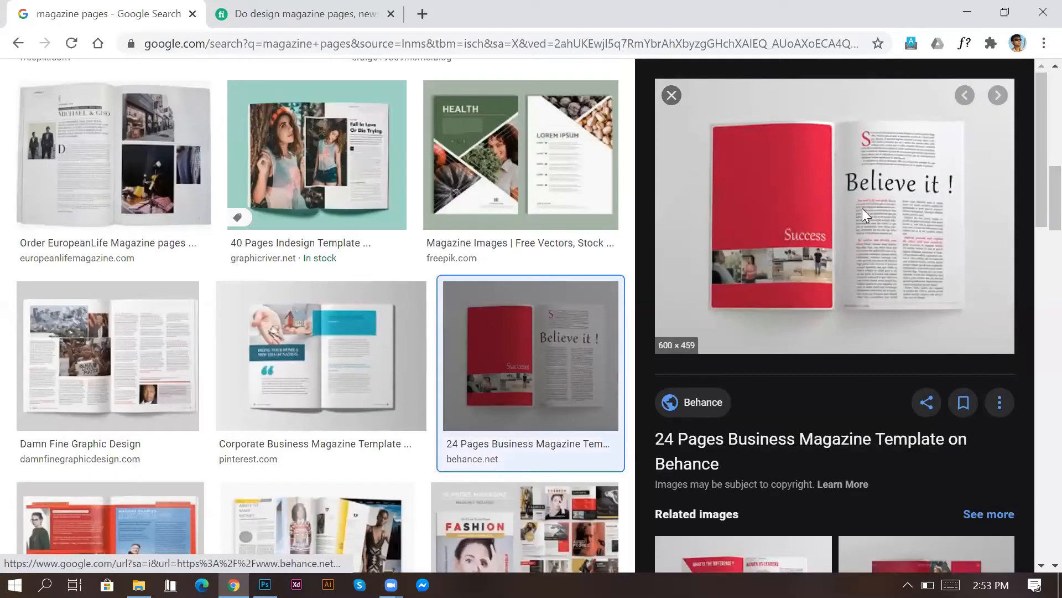
Step: Open the 24 Pages Business Magazine Template on Behance and enlarge its red "Believe it !" spread
{"action": "left_click", "coordinate": [862, 208]}
{"action": "left_click", "coordinate": [148, 10]}
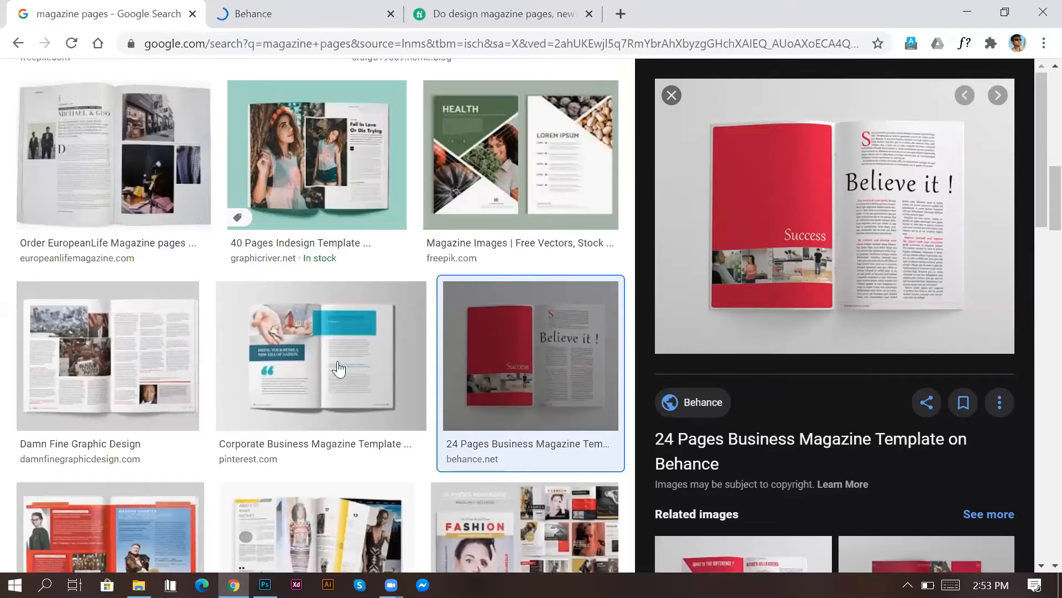
{"action": "left_click", "coordinate": [282, 15]}
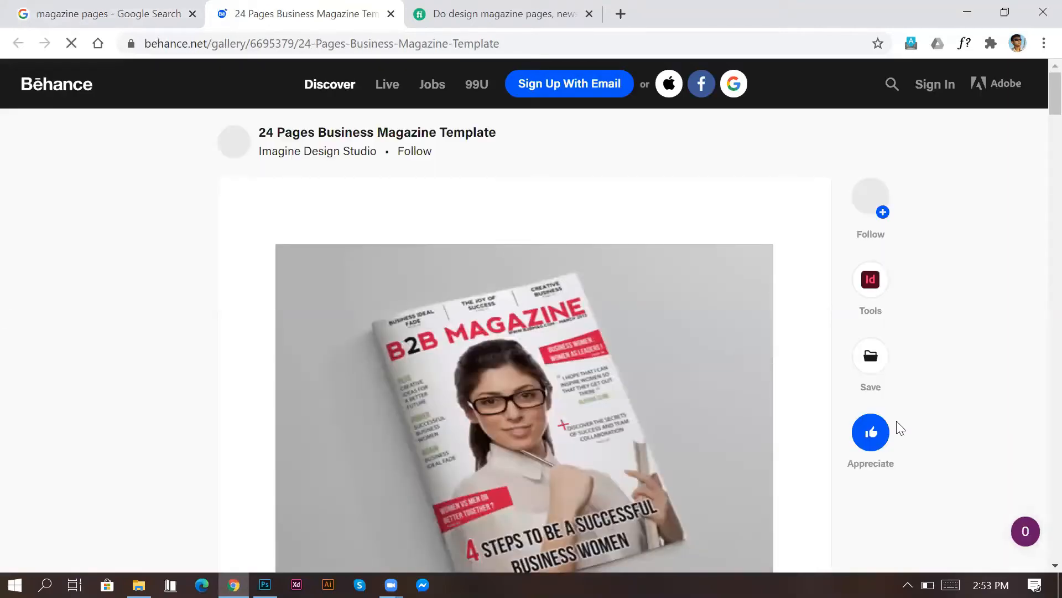
{"action": "scroll", "coordinate": [943, 416], "scroll_direction": "down", "scroll_amount": 3}
{"action": "scroll", "coordinate": [943, 416], "scroll_direction": "down", "scroll_amount": 5}
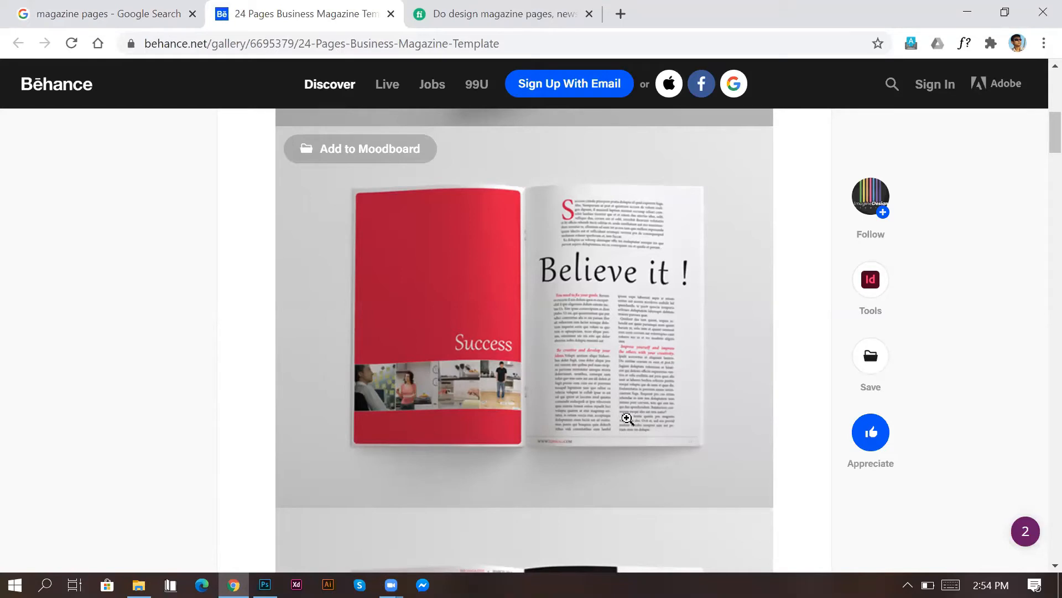
{"action": "left_click", "coordinate": [646, 333]}
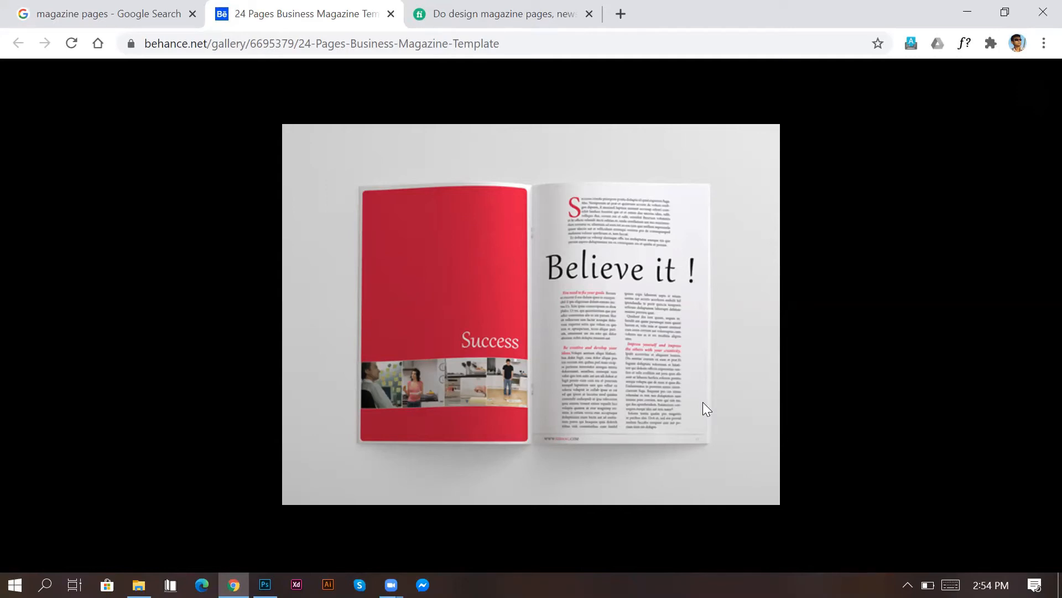
Step: Search Google for "magazin page size" in a new browser tab
{"action": "left_click", "coordinate": [626, 11]}
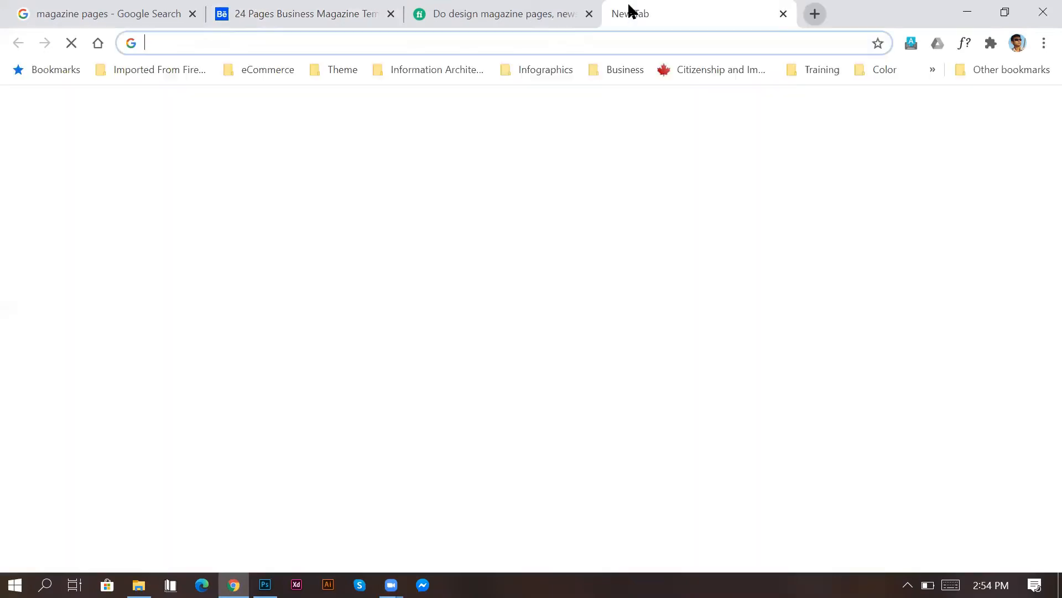
{"action": "type", "text": "magazi"}
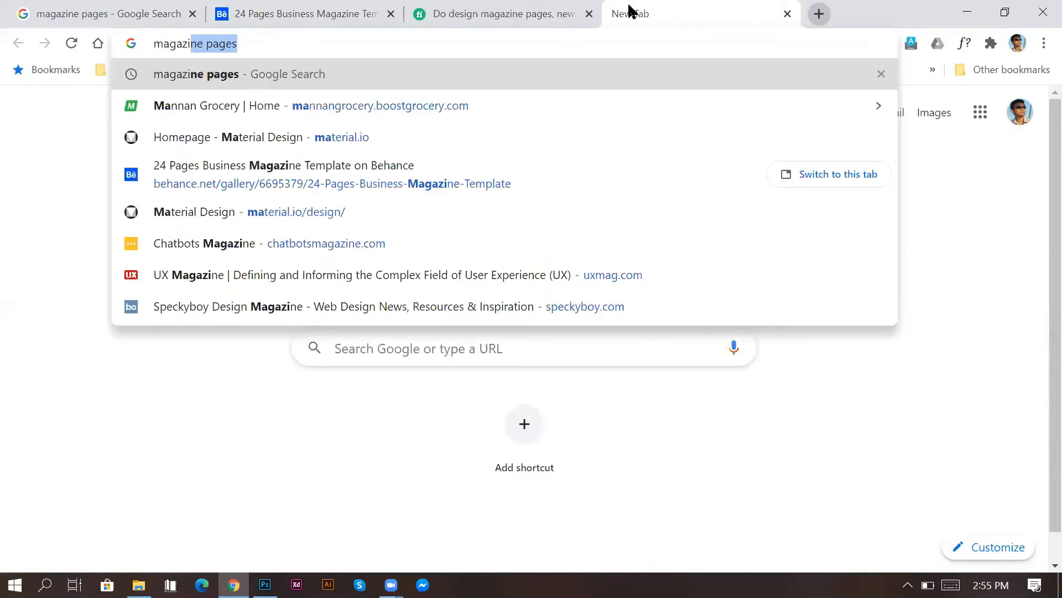
{"action": "type", "text": "n"}
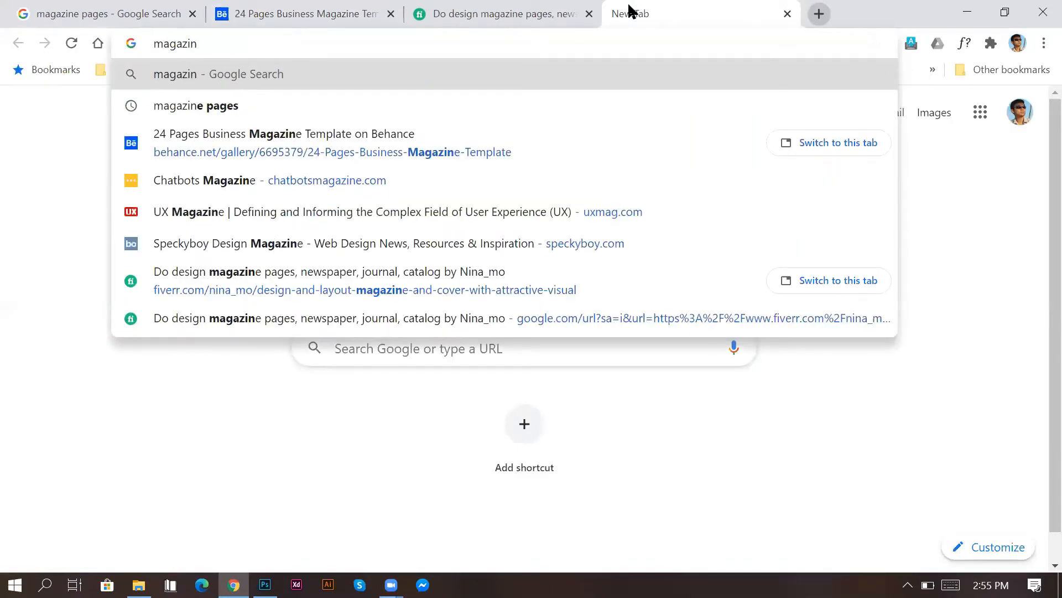
{"action": "type", "text": " page size"}
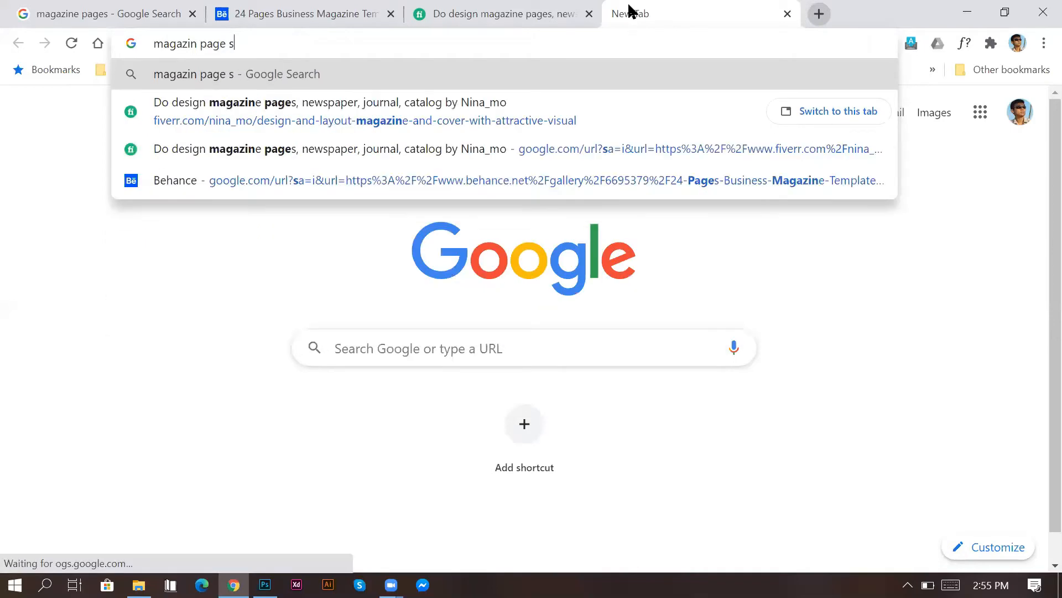
{"action": "key", "text": "Return"}
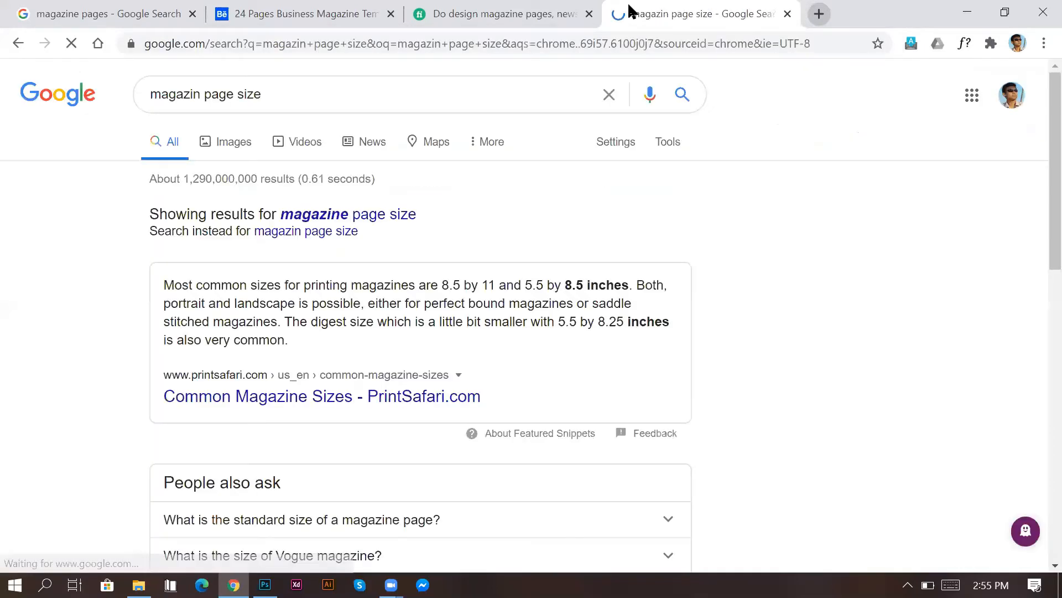
Step: Open PrintSafari's Common Magazine Sizes result in a separate tab and highlight the "8.5 by 11" size in the search snippet
{"action": "right_click", "coordinate": [416, 399]}
{"action": "left_click", "coordinate": [466, 412]}
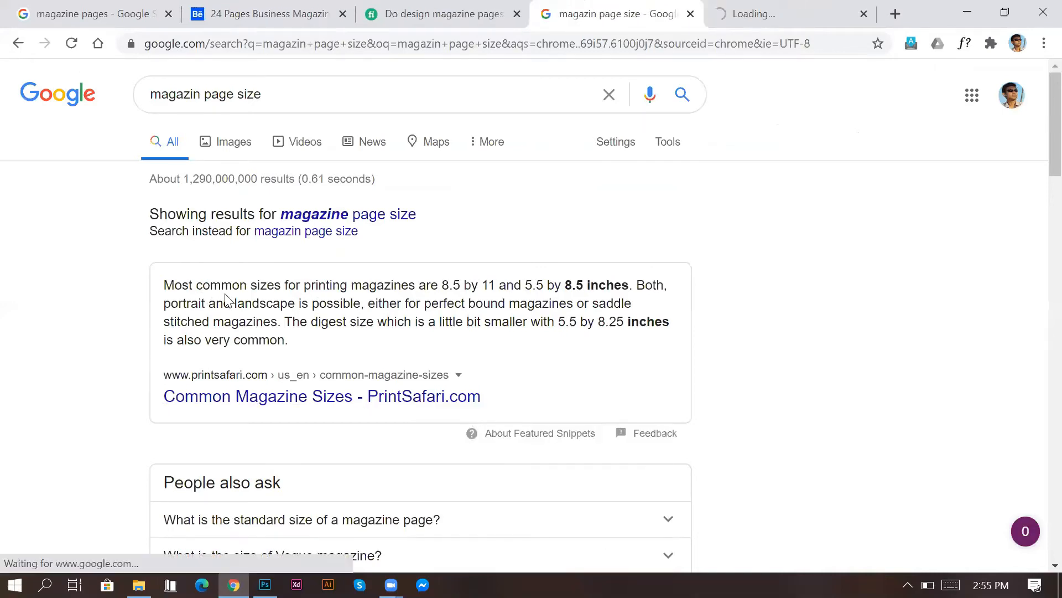
{"action": "left_click_drag", "start_coordinate": [440, 285], "coordinate": [497, 287]}
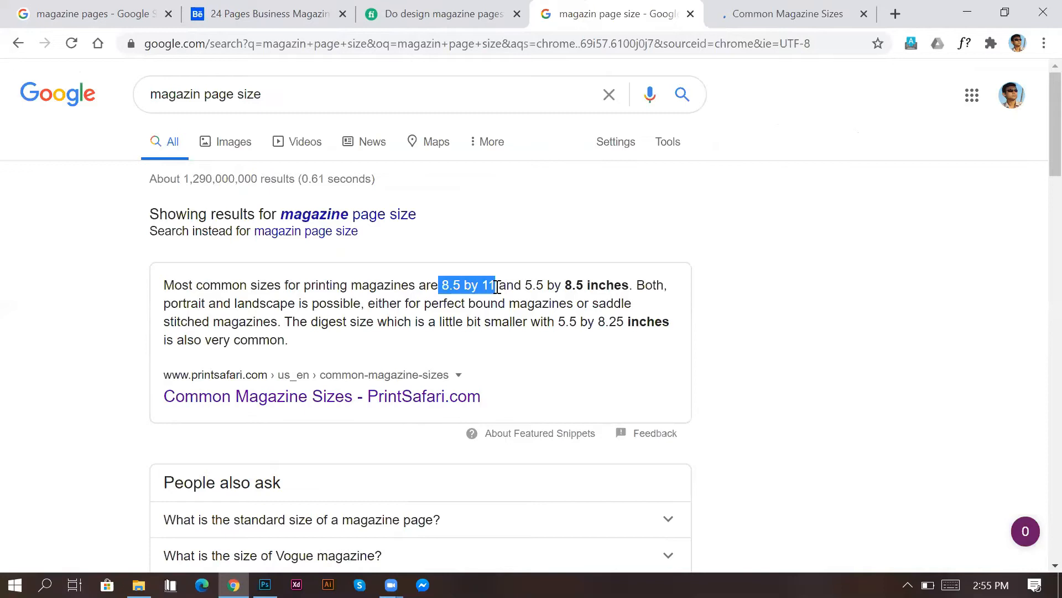
{"action": "left_click", "coordinate": [812, 353]}
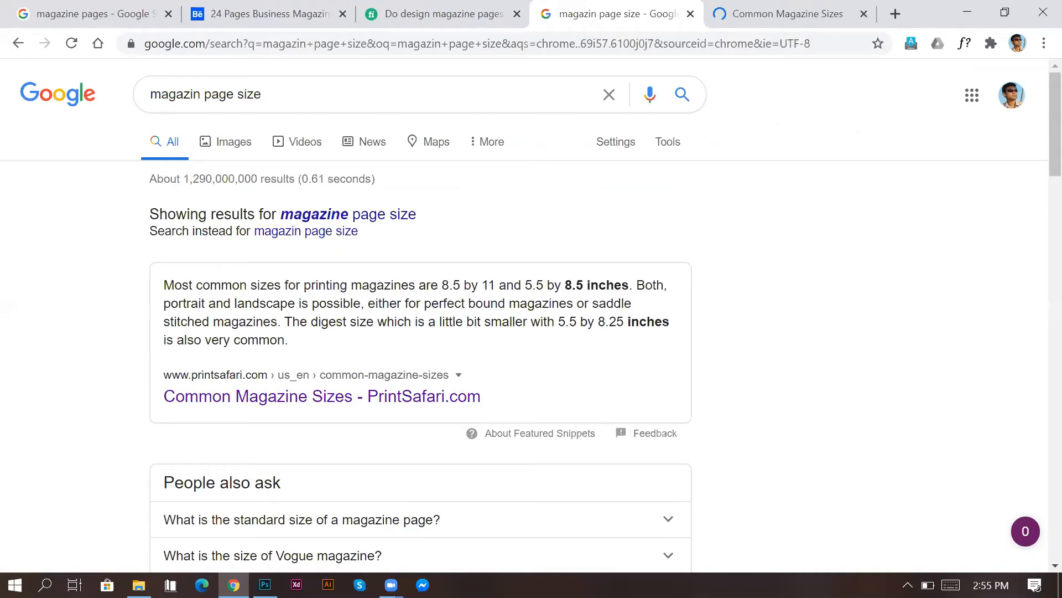
Step: Review the European DIN A4, A5 and A6 magazine sizes and their related US sizes on the PrintSafari page
{"action": "left_click", "coordinate": [782, 25]}
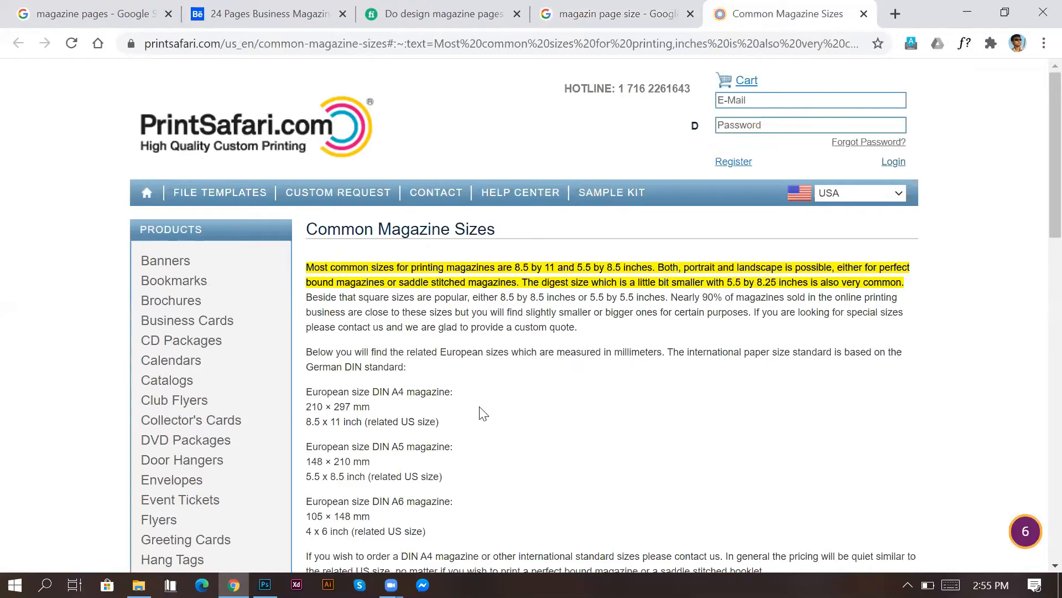
{"action": "scroll", "coordinate": [349, 266], "scroll_direction": "down", "scroll_amount": 3}
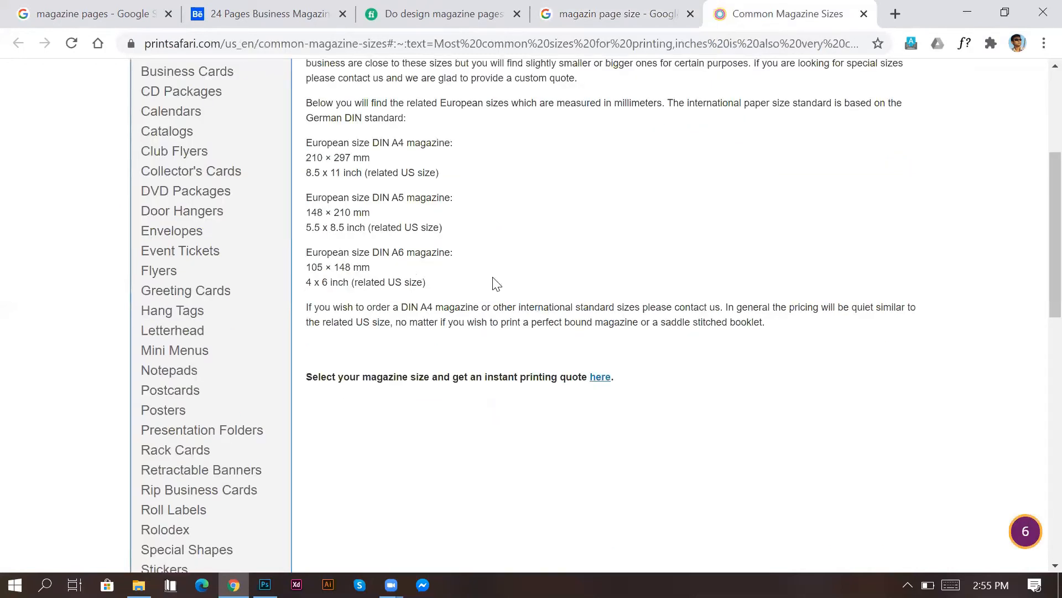
{"action": "scroll", "coordinate": [382, 282], "scroll_direction": "up", "scroll_amount": 1}
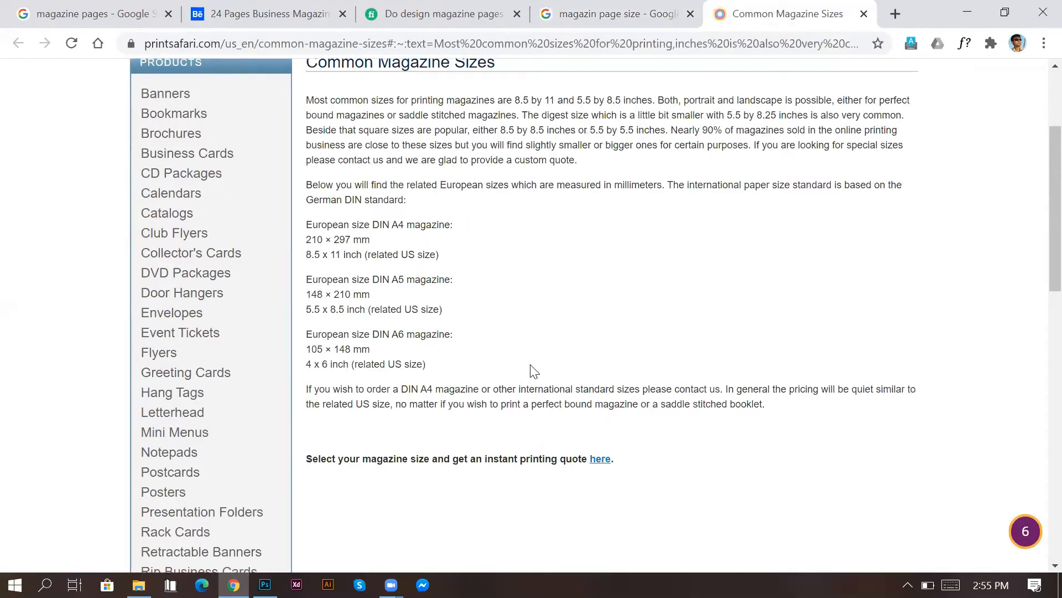
Step: Show the results for the corrected "magazine page size" query, highlight the "8.5 by 11" size, and revisit PrintSafari's size list
{"action": "key", "text": "ctrl+shift+Tab"}
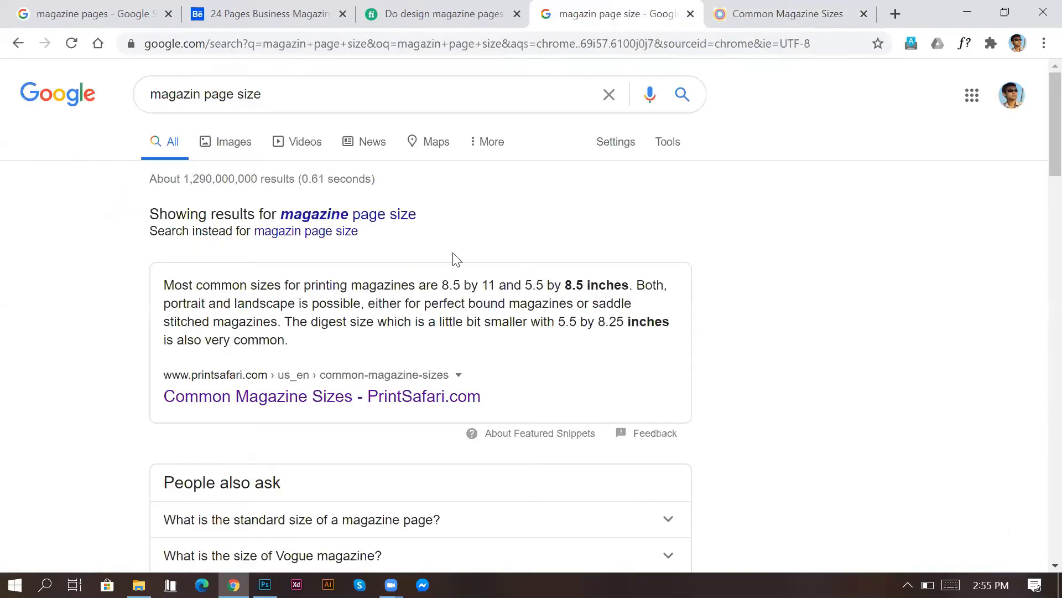
{"action": "left_click", "coordinate": [394, 217]}
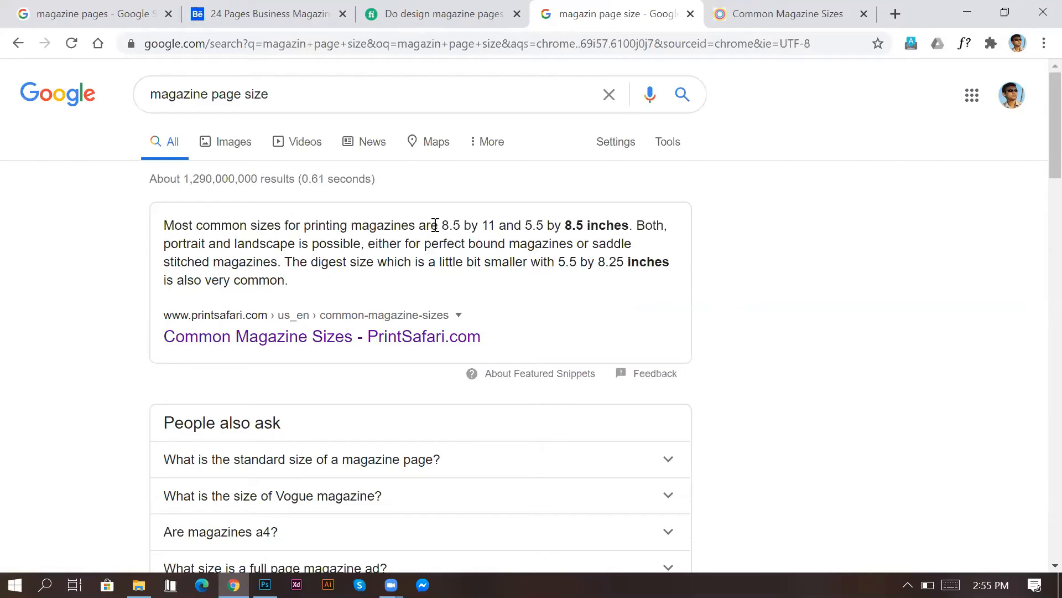
{"action": "left_click_drag", "start_coordinate": [438, 225], "coordinate": [500, 224]}
{"action": "left_click", "coordinate": [772, 312]}
{"action": "left_click", "coordinate": [768, 22]}
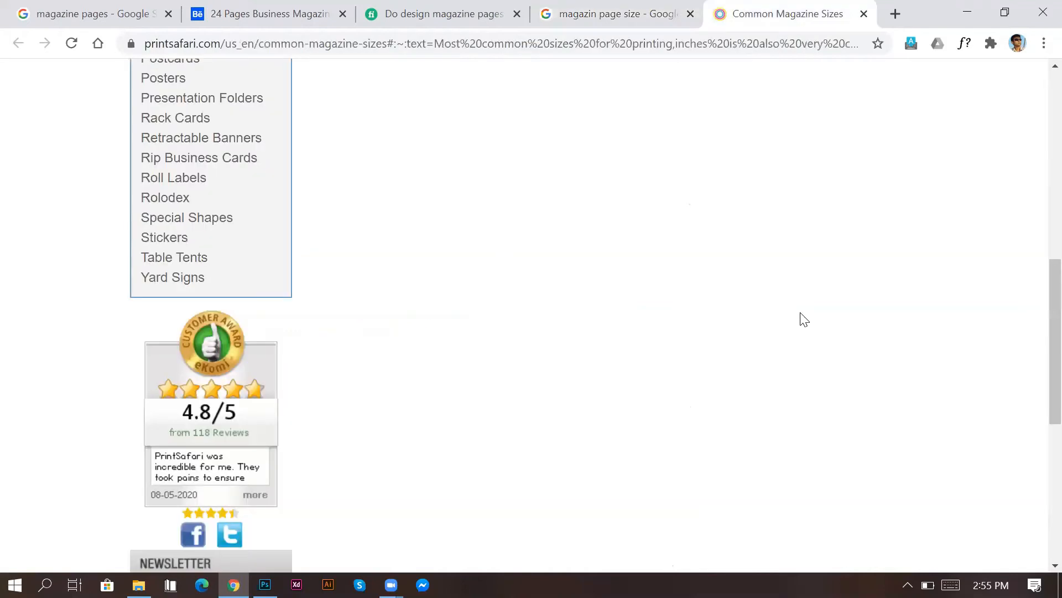
{"action": "scroll", "coordinate": [820, 75], "scroll_direction": "up", "scroll_amount": 6}
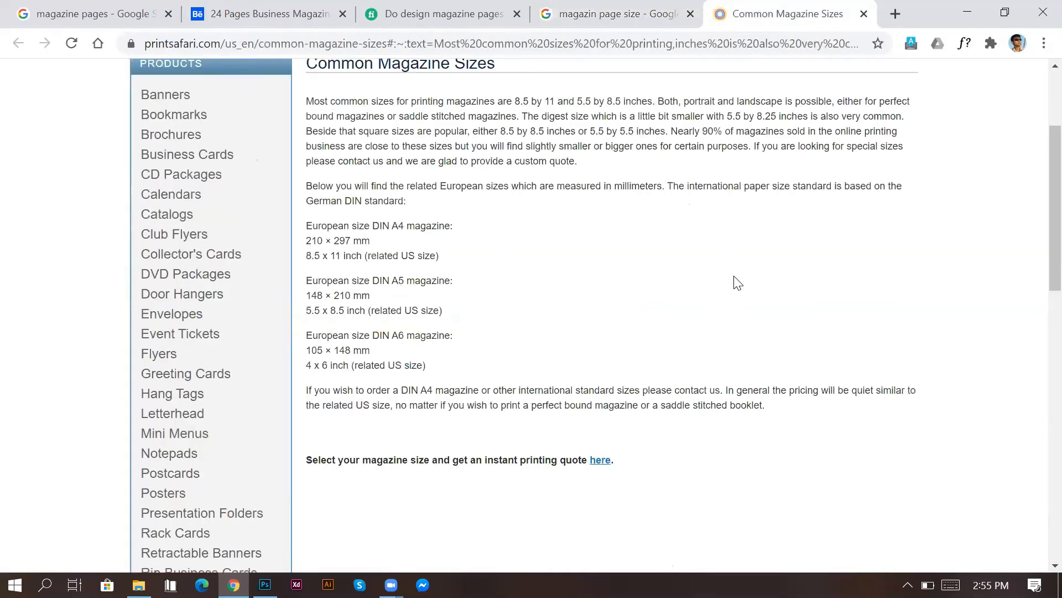
Step: Replace the magazine page size query with "booklet" and show the image results
{"action": "key", "text": "ctrl+shift+Tab"}
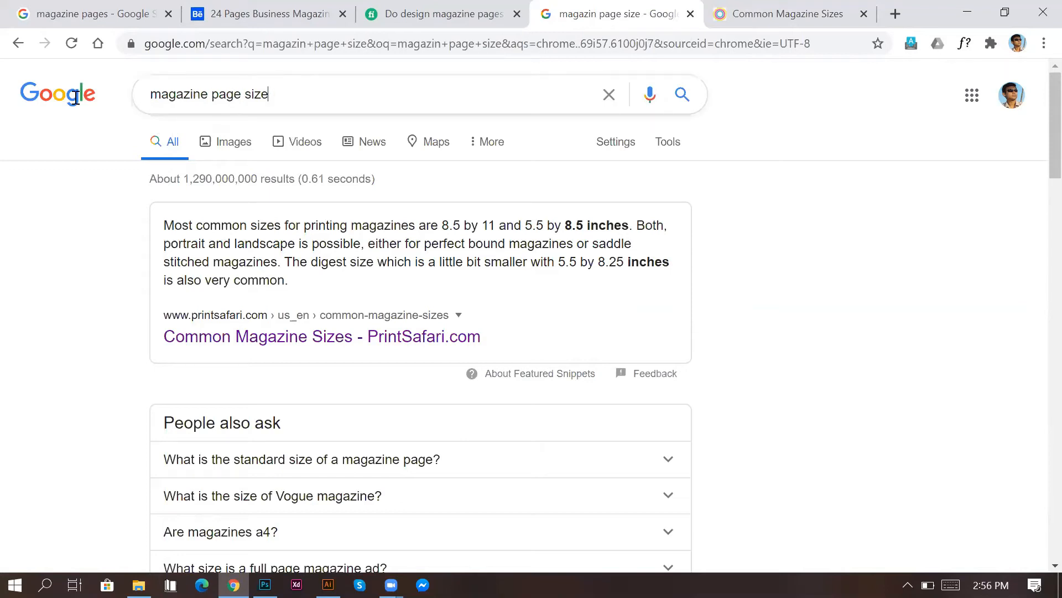
{"action": "key", "text": "ctrl+a"}
{"action": "type", "text": "boo"}
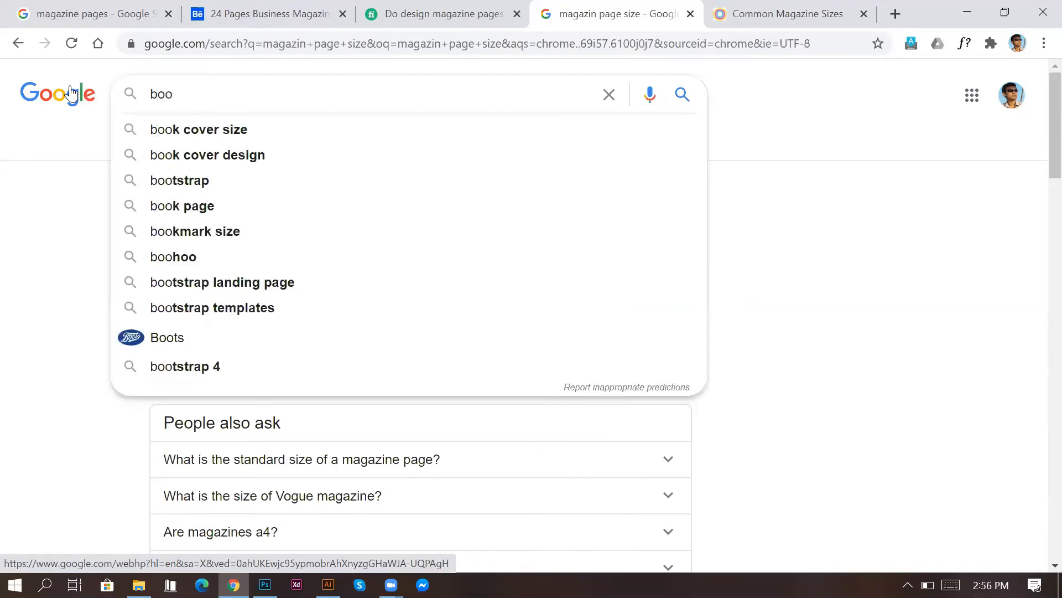
{"action": "type", "text": "klet"}
{"action": "key", "text": "Return"}
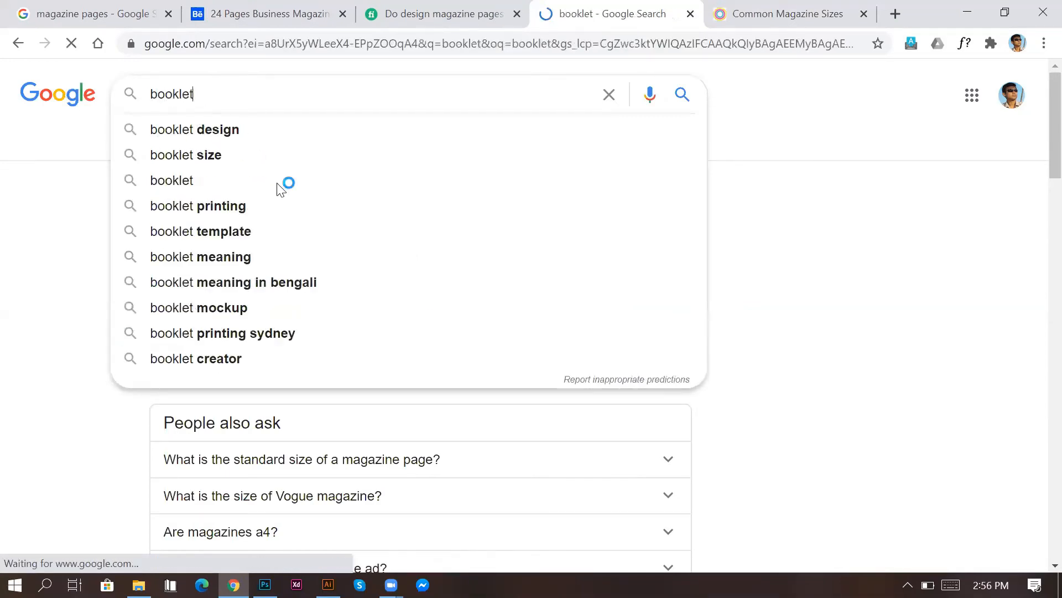
{"action": "left_click", "coordinate": [246, 131]}
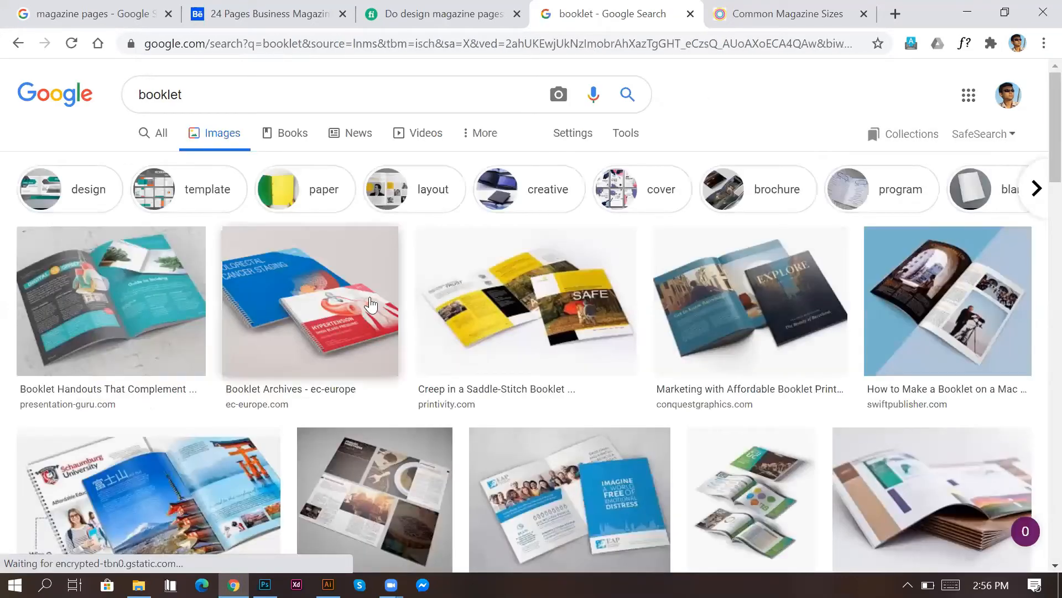
Step: Preview the ec-europe medical booklets, the yellow Printivity saddle-stitch booklet and the Conquest Graphics "Explore" booklet
{"action": "left_click", "coordinate": [321, 310]}
{"action": "left_click", "coordinate": [588, 171]}
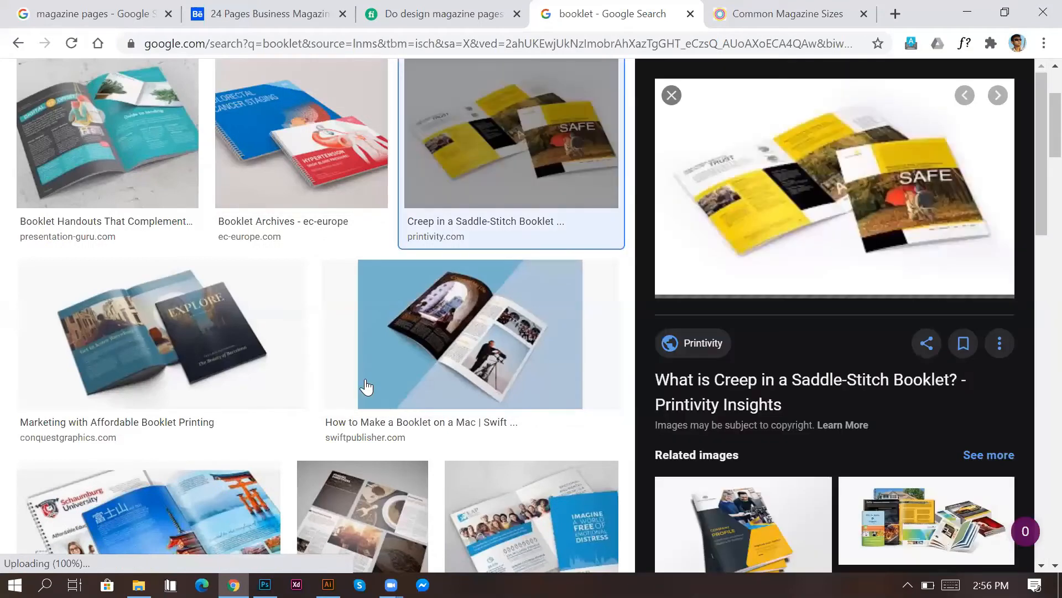
{"action": "key", "text": "Right"}
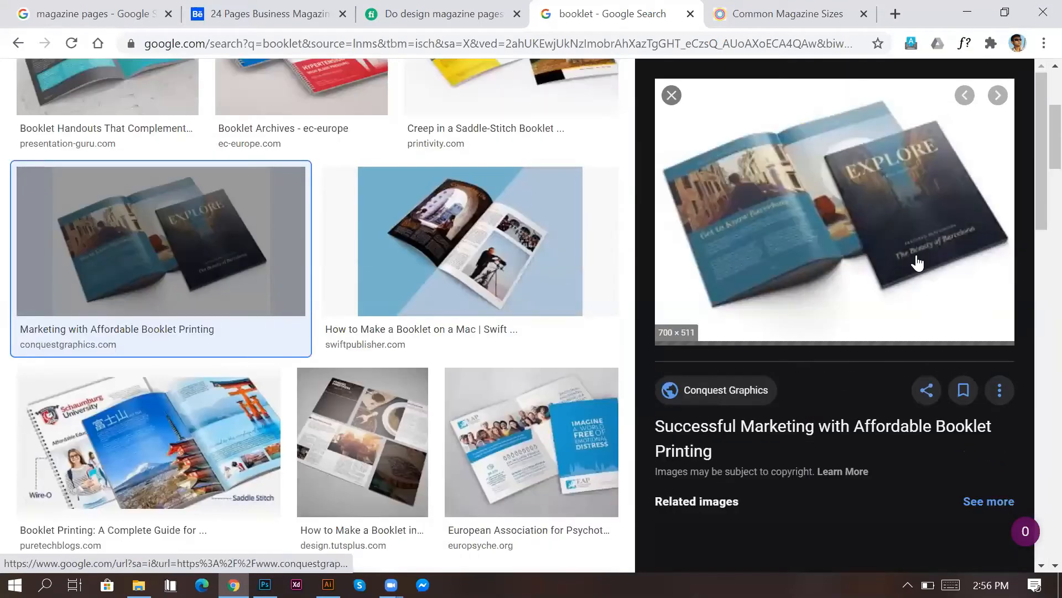
{"action": "scroll", "coordinate": [907, 156], "scroll_direction": "down", "scroll_amount": 1}
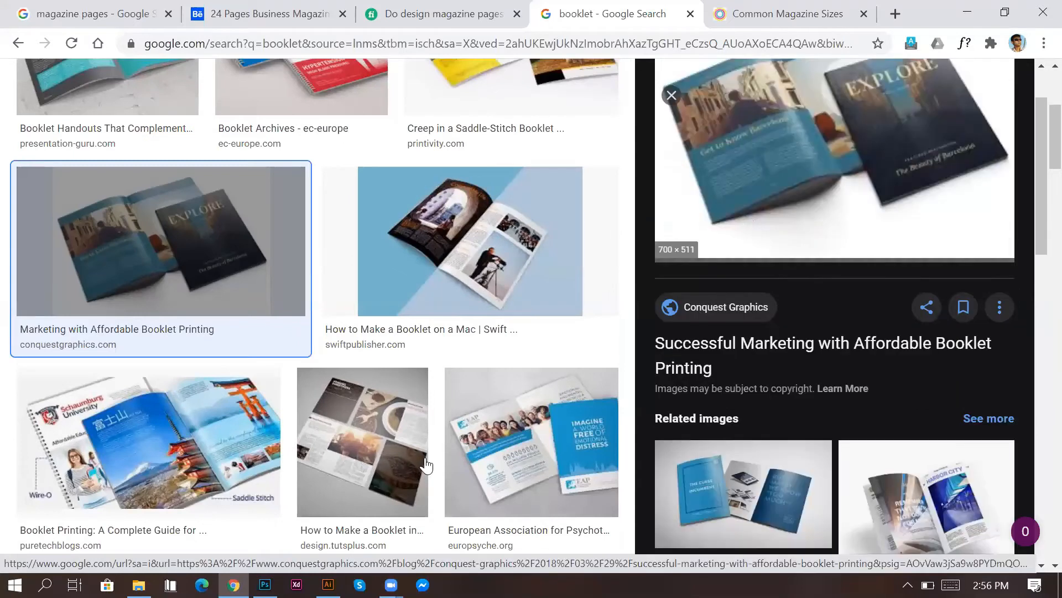
{"action": "scroll", "coordinate": [491, 303], "scroll_direction": "down", "scroll_amount": 5}
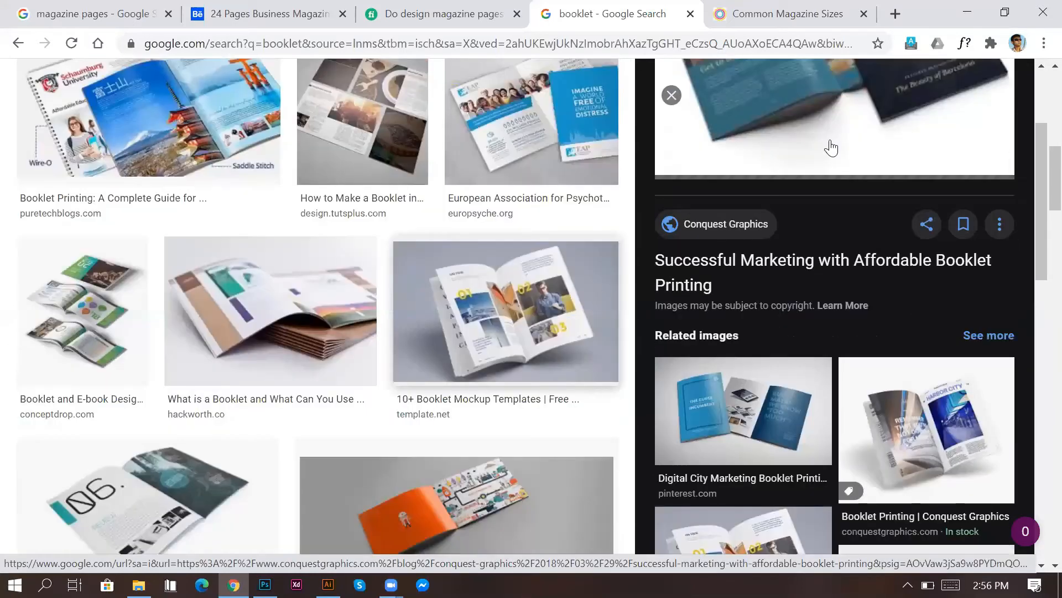
Step: Preview the Template.net mockup, ConceptDrop booklet, "06." saddle-stitch booklet and orange Sharifyar booklet, then browse further booklet images
{"action": "left_click", "coordinate": [510, 319]}
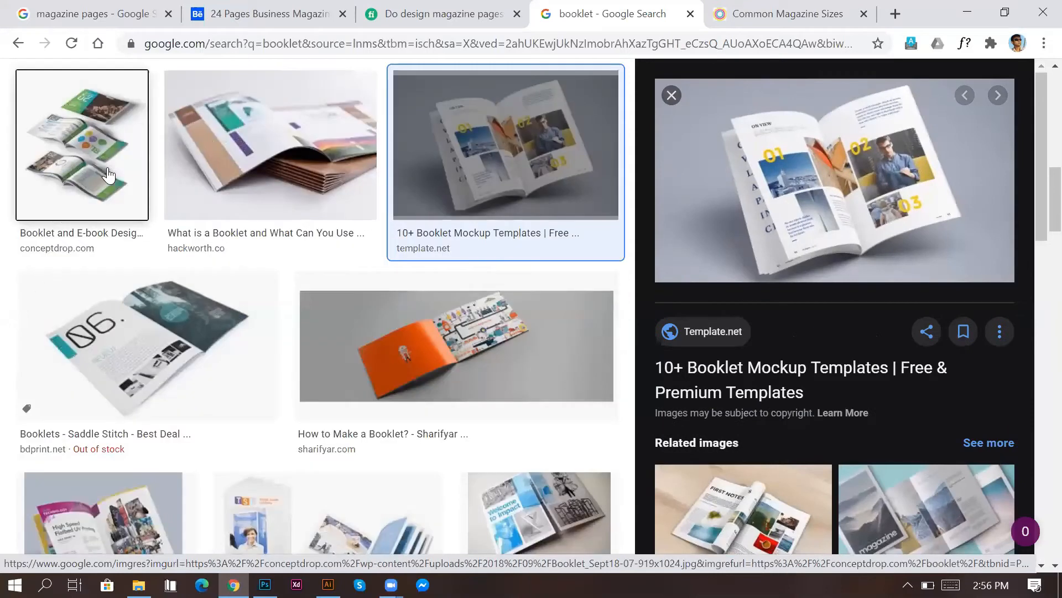
{"action": "left_click", "coordinate": [108, 176]}
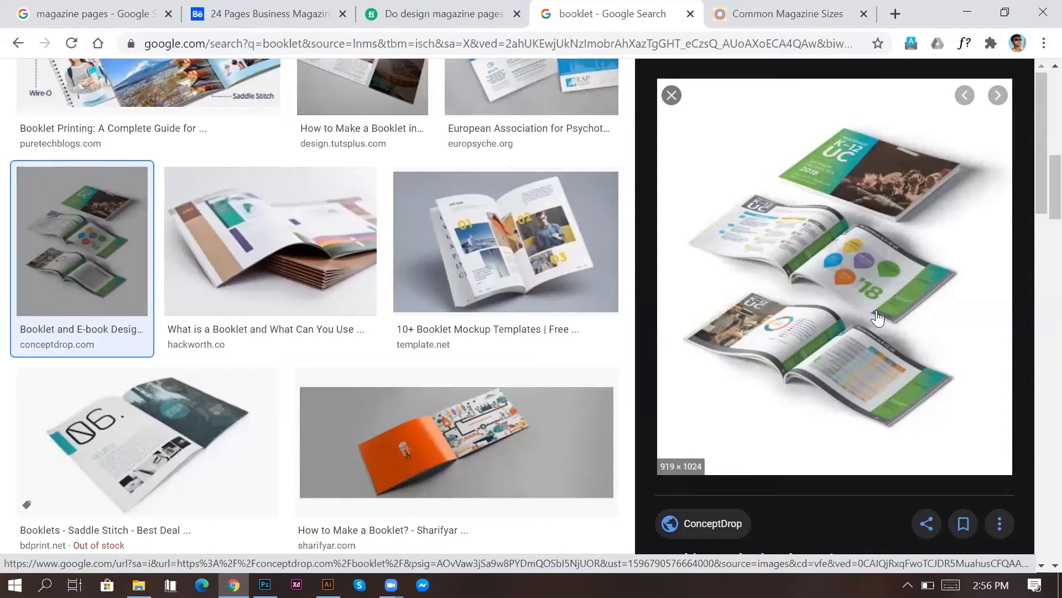
{"action": "left_click", "coordinate": [189, 406]}
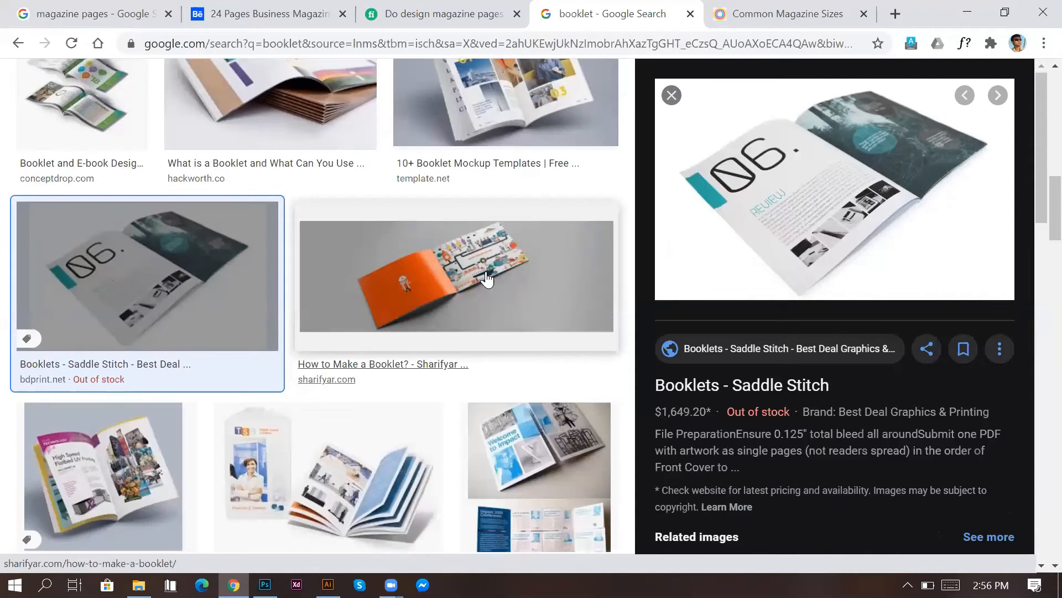
{"action": "left_click", "coordinate": [612, 231]}
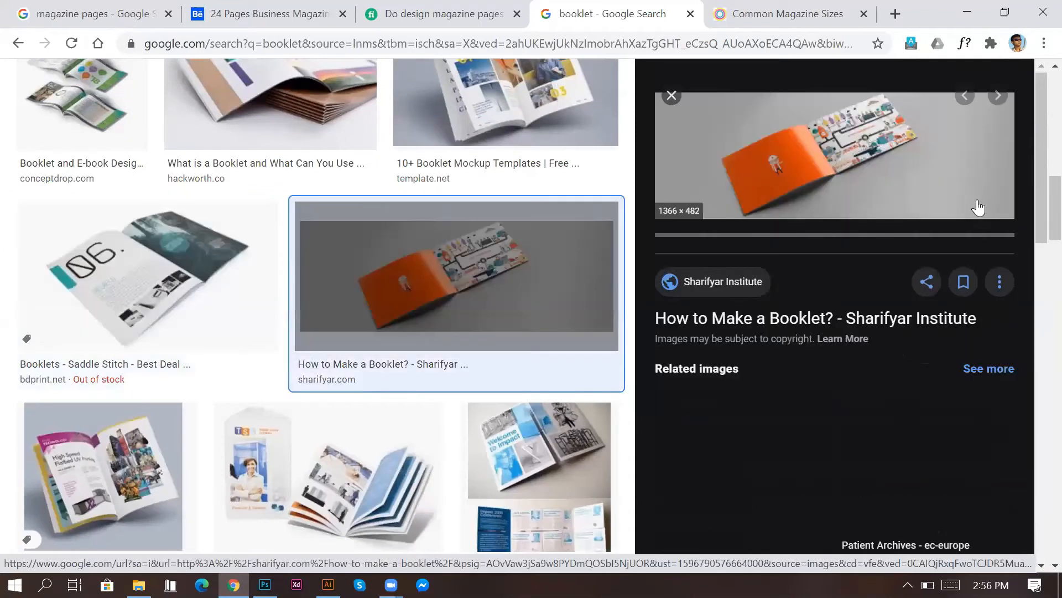
{"action": "scroll", "coordinate": [441, 395], "scroll_direction": "down", "scroll_amount": 4}
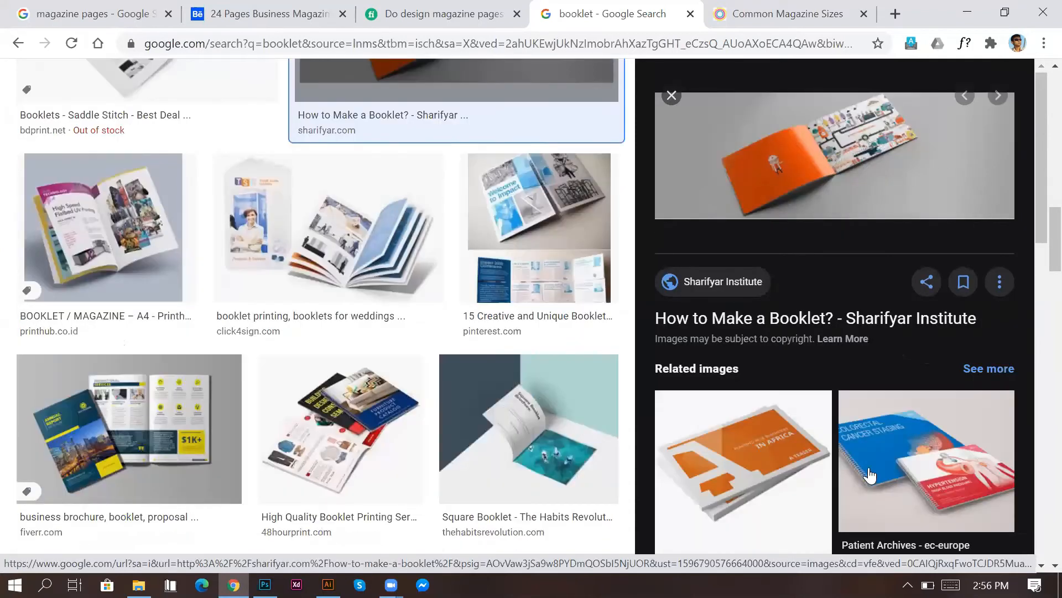
{"action": "scroll", "coordinate": [870, 474], "scroll_direction": "down", "scroll_amount": 5}
{"action": "scroll", "coordinate": [636, 441], "scroll_direction": "down", "scroll_amount": 5}
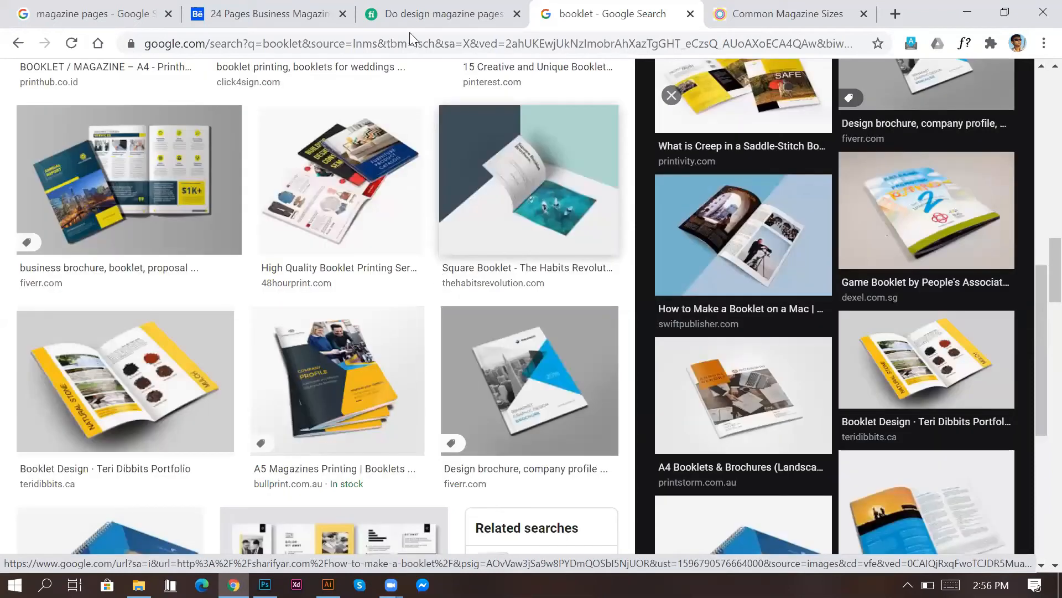
Step: Revisit the "Believe it !" spread on Behance, then go back from the booklet images to the magazine page size results
{"action": "left_click", "coordinate": [280, 12]}
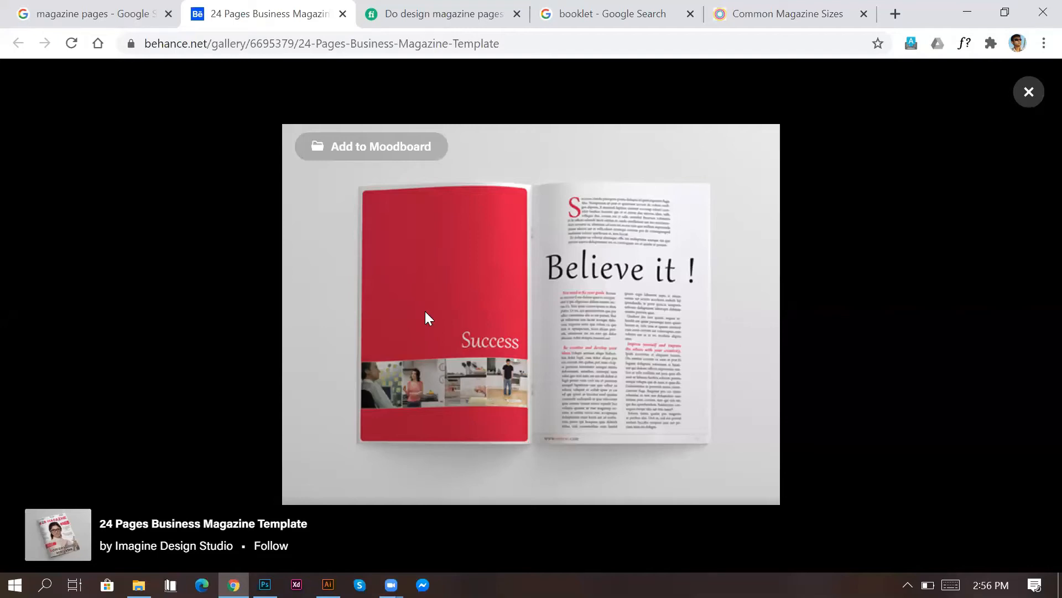
{"action": "left_click", "coordinate": [653, 12]}
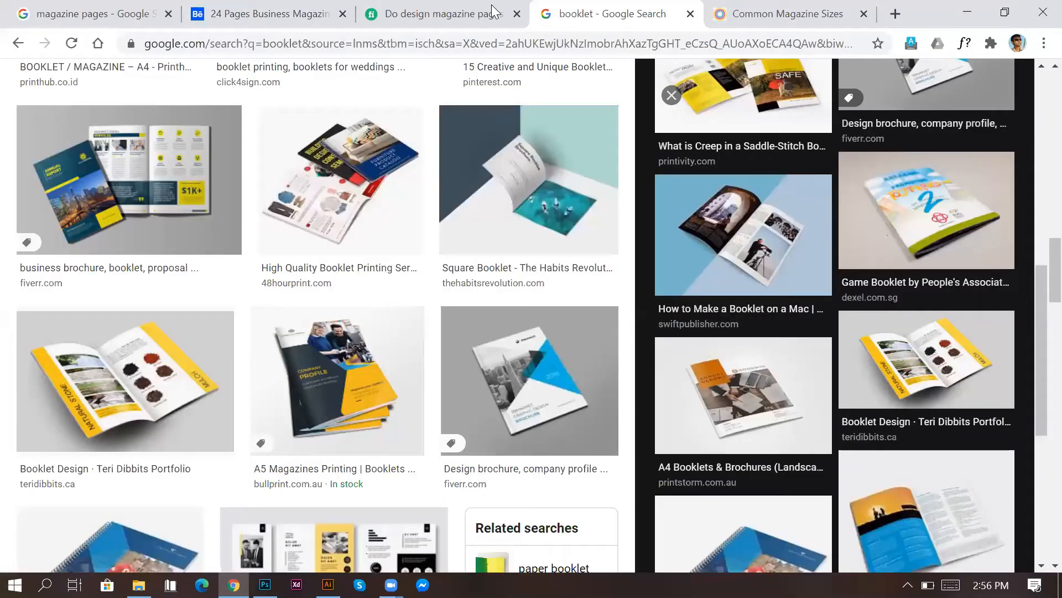
{"action": "left_click", "coordinate": [19, 49]}
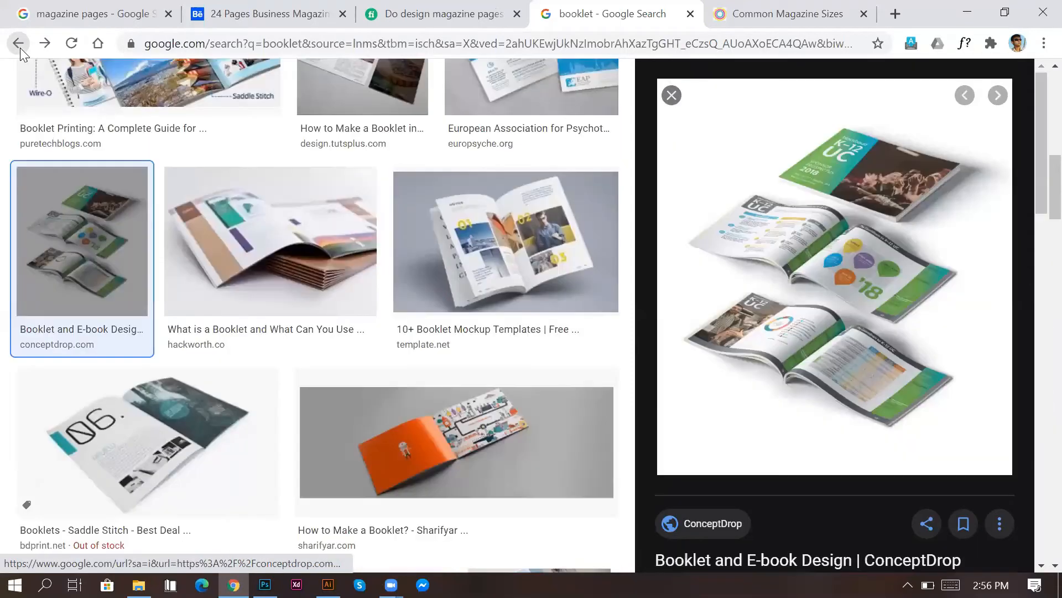
{"action": "left_click", "coordinate": [20, 48]}
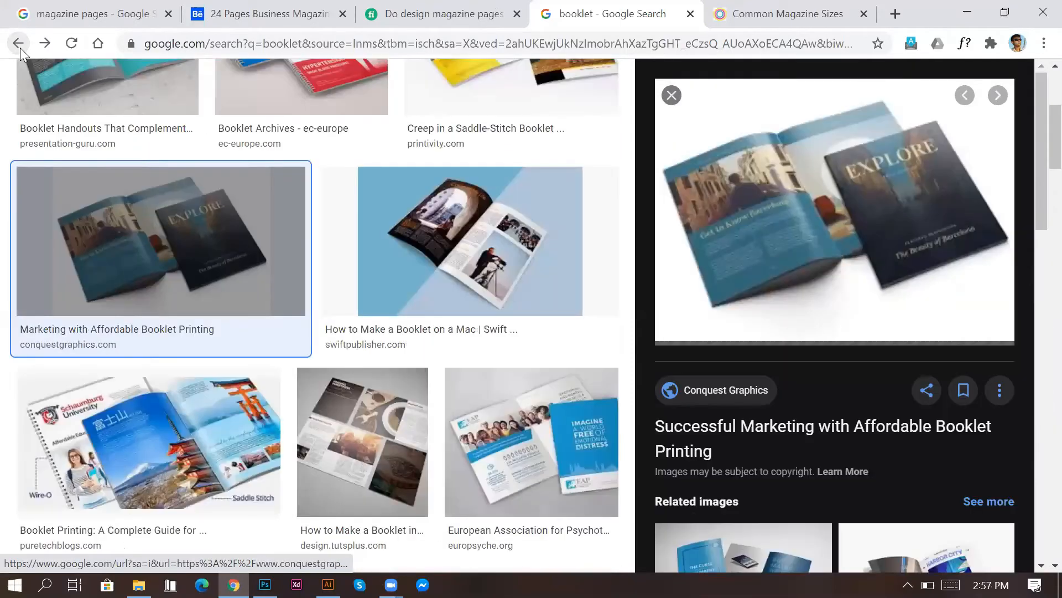
{"action": "left_click", "coordinate": [20, 48]}
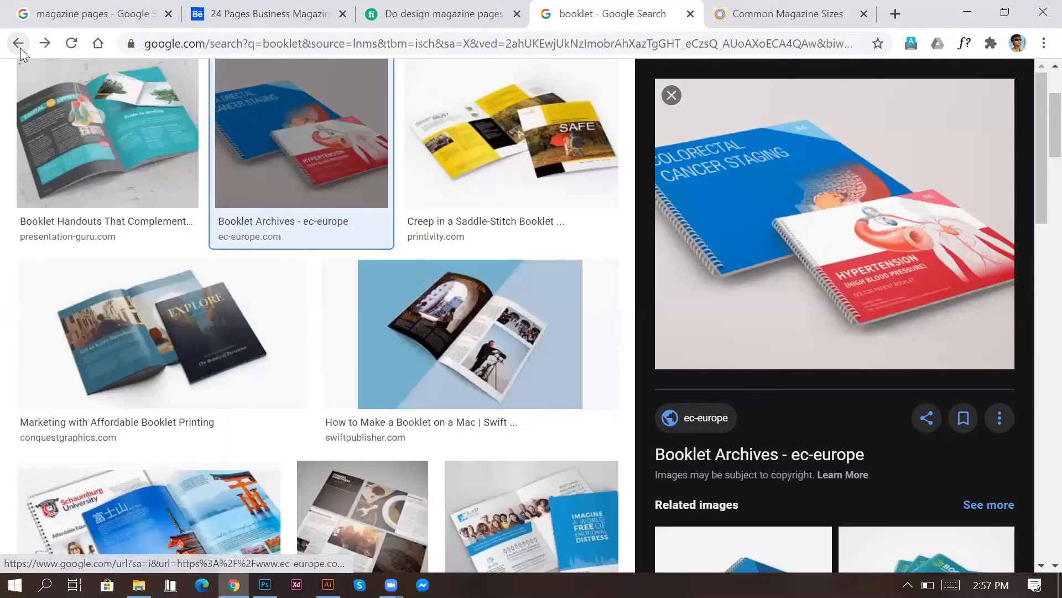
{"action": "left_click", "coordinate": [20, 47]}
{"action": "left_click", "coordinate": [20, 47]}
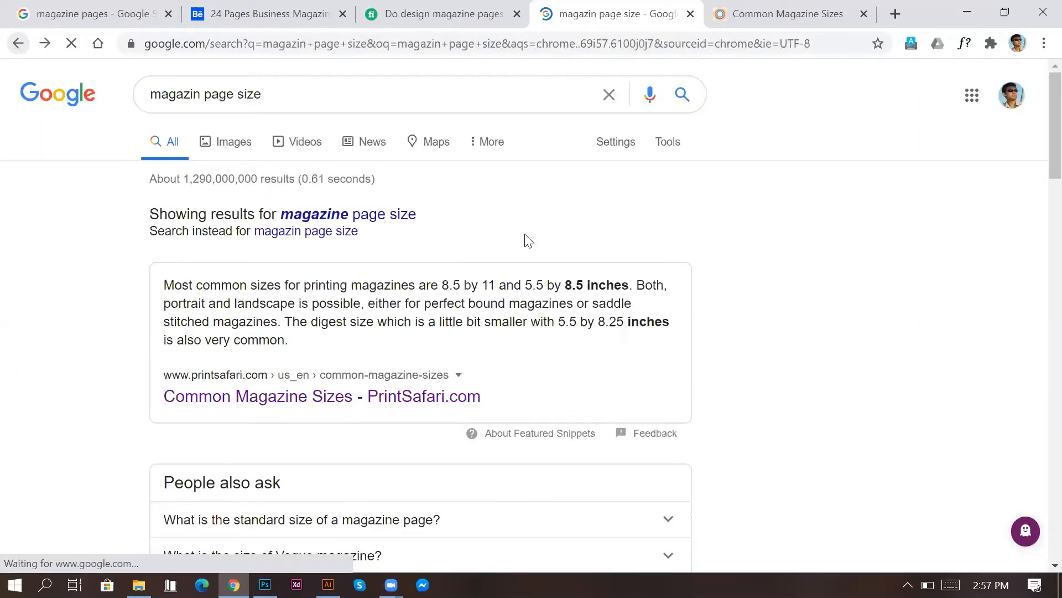
Step: Switch to Illustrator and start setting up a new document named "magazine"
{"action": "left_click_drag", "start_coordinate": [494, 284], "coordinate": [443, 284]}
{"action": "left_click", "coordinate": [443, 284]}
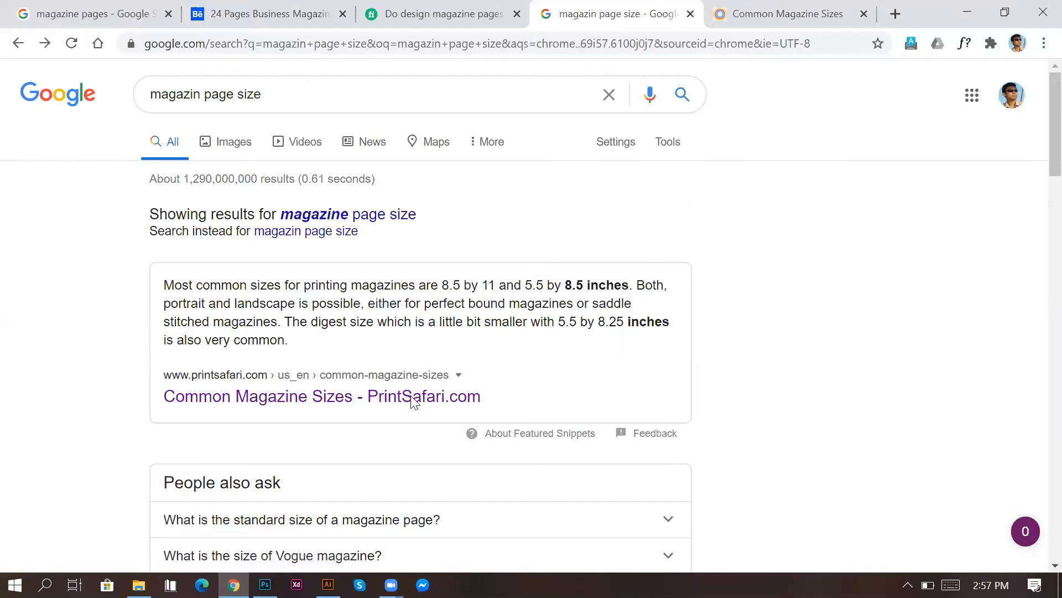
{"action": "left_click", "coordinate": [328, 584]}
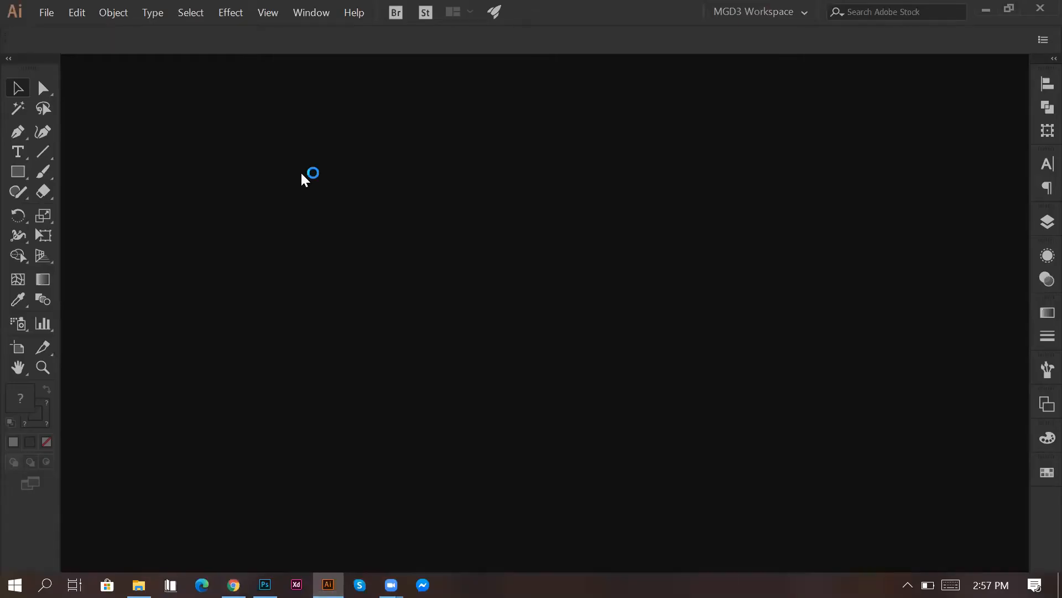
{"action": "key", "text": "ctrl+n"}
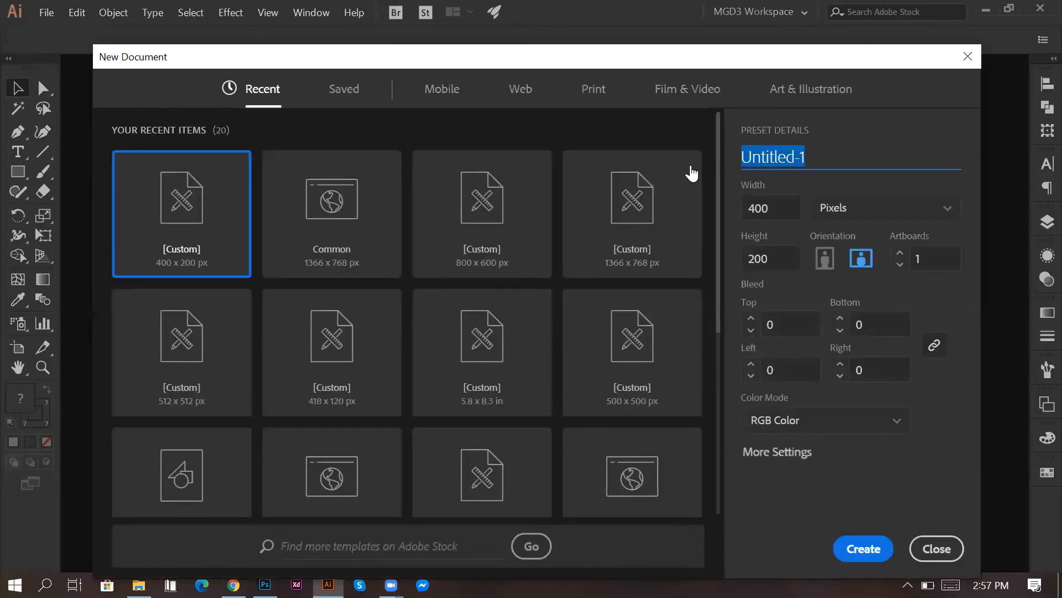
{"action": "type", "text": "magazine"}
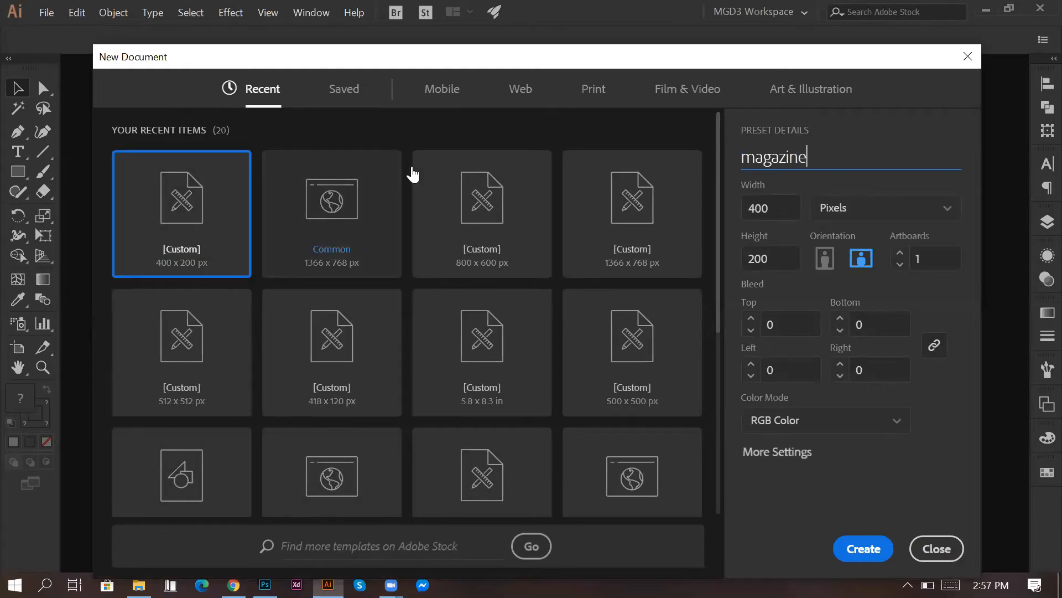
Step: Set the new document's units to Inches and its color mode to CMYK Color
{"action": "left_click", "coordinate": [859, 218]}
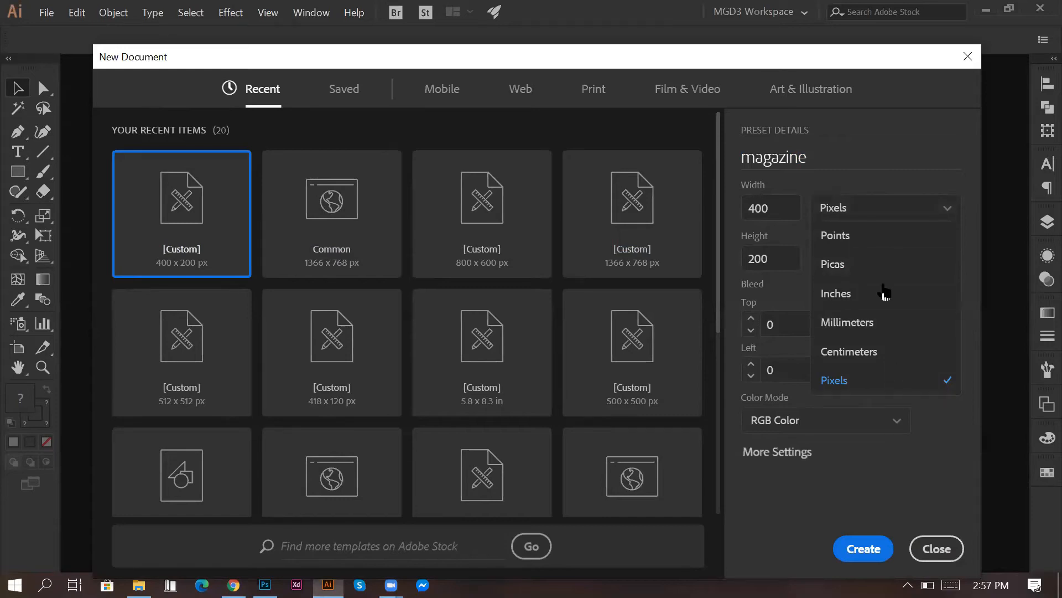
{"action": "left_click", "coordinate": [883, 296]}
{"action": "left_click", "coordinate": [806, 421]}
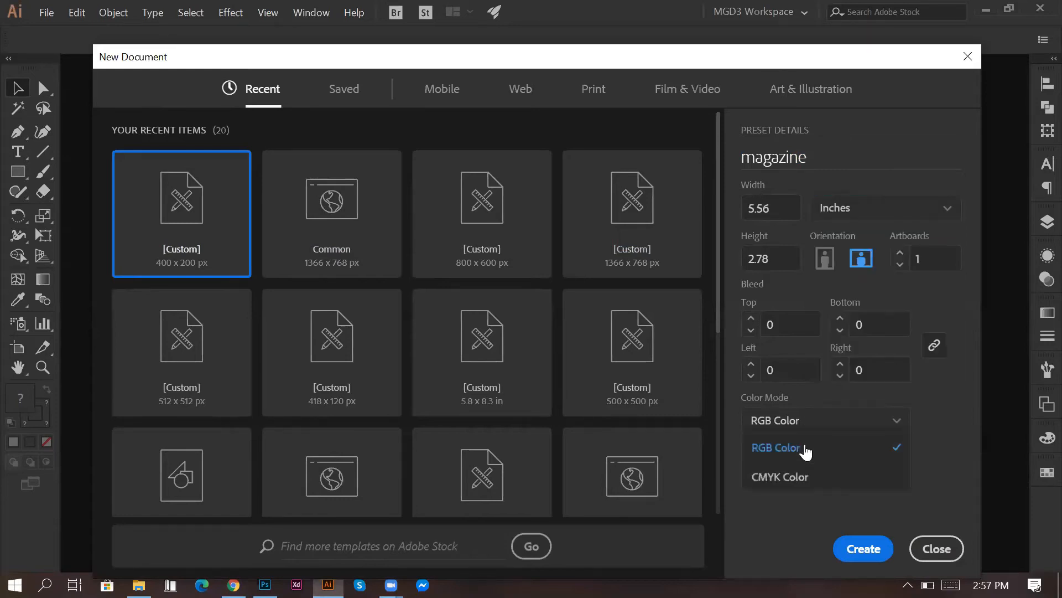
{"action": "left_click", "coordinate": [806, 479]}
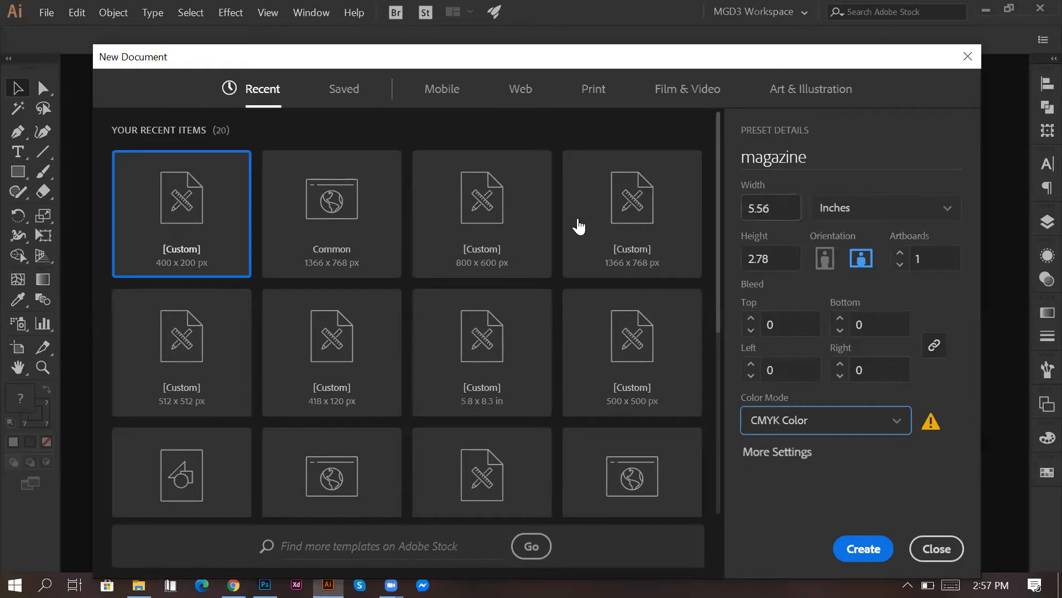
Step: Recheck the magazine page size in the browser results and set the document width to 8.5 inches
{"action": "key", "text": "alt+Tab"}
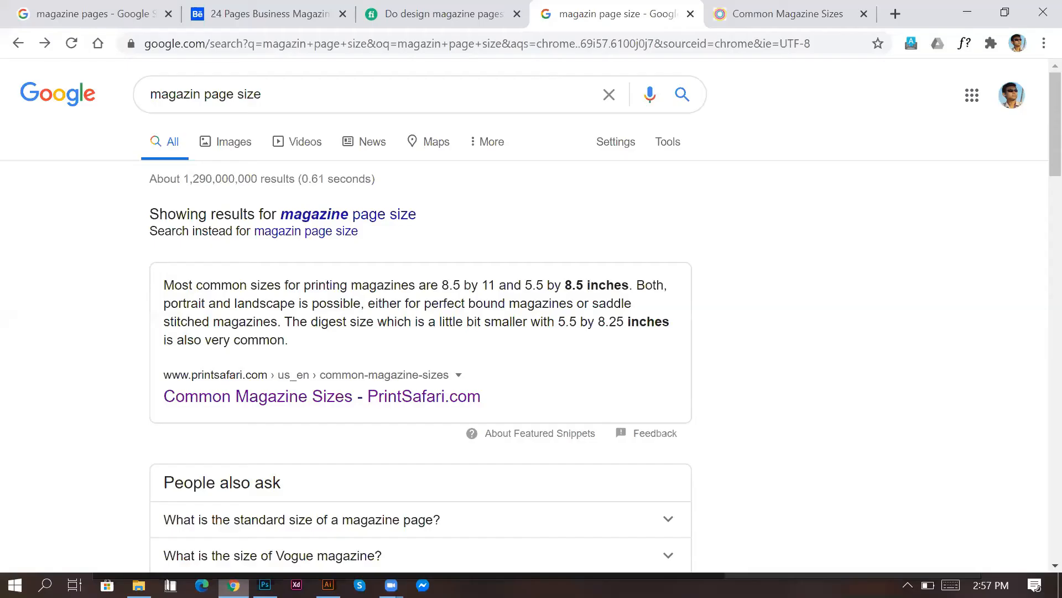
{"action": "key", "text": "alt+Tab"}
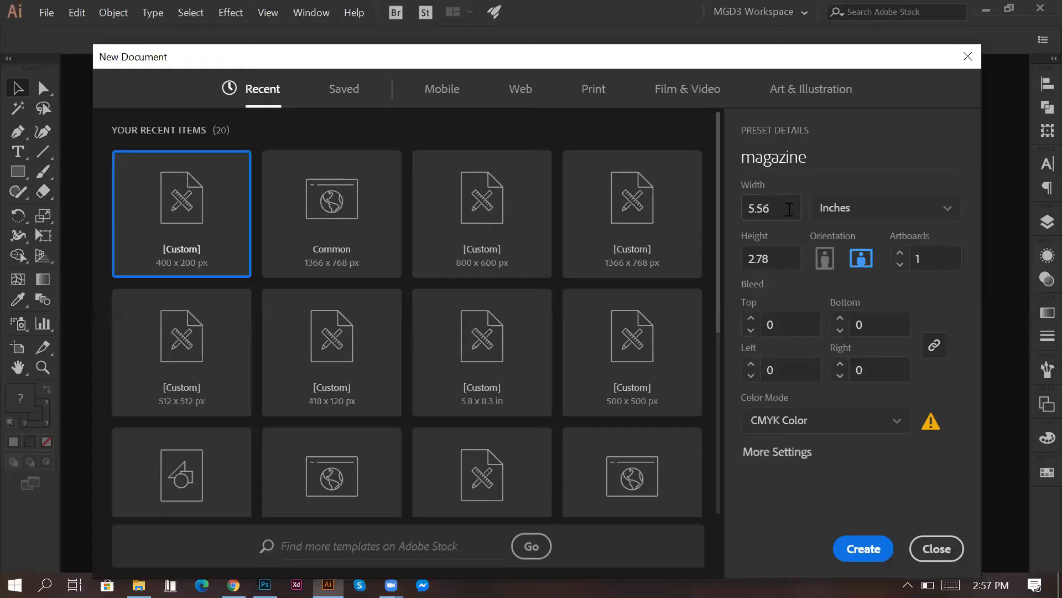
{"action": "key", "text": "BackSpace"}
{"action": "key", "text": "BackSpace"}
{"action": "key", "text": "BackSpace"}
{"action": "key", "text": "BackSpace"}
{"action": "key", "text": "BackSpace"}
{"action": "key", "text": "BackSpace"}
{"action": "type", "text": "5"}
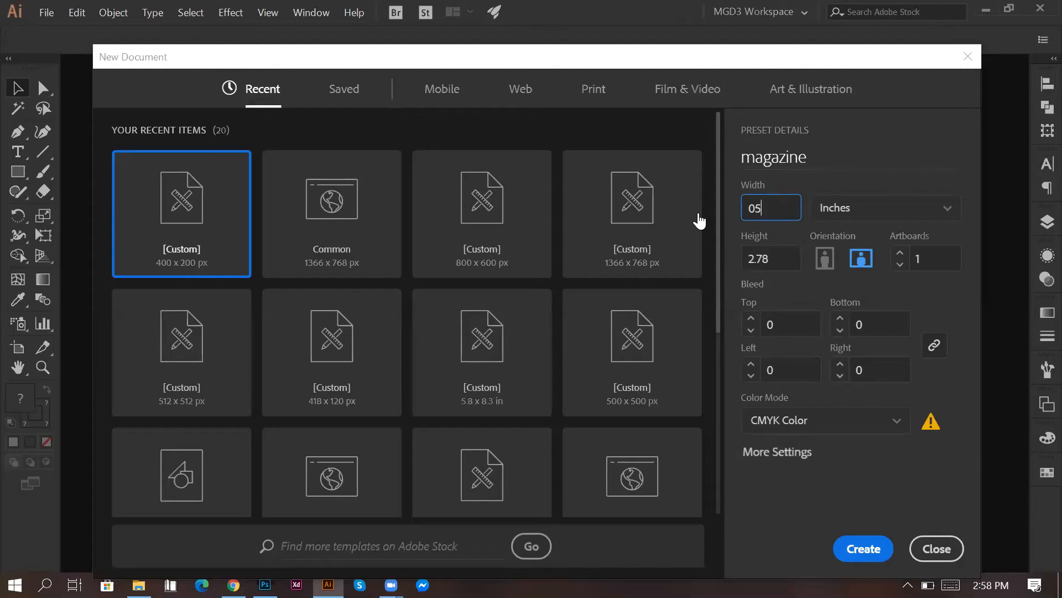
{"action": "key", "text": "BackSpace"}
{"action": "key", "text": "BackSpace"}
{"action": "type", "text": "8.5"}
Step: Set the document height to 11 inches and the bleed to 0.1 inches on all four sides
{"action": "left_click", "coordinate": [782, 267]}
{"action": "type", "text": "11"}
{"action": "key", "text": "ctrl+a"}
{"action": "type", "text": "11"}
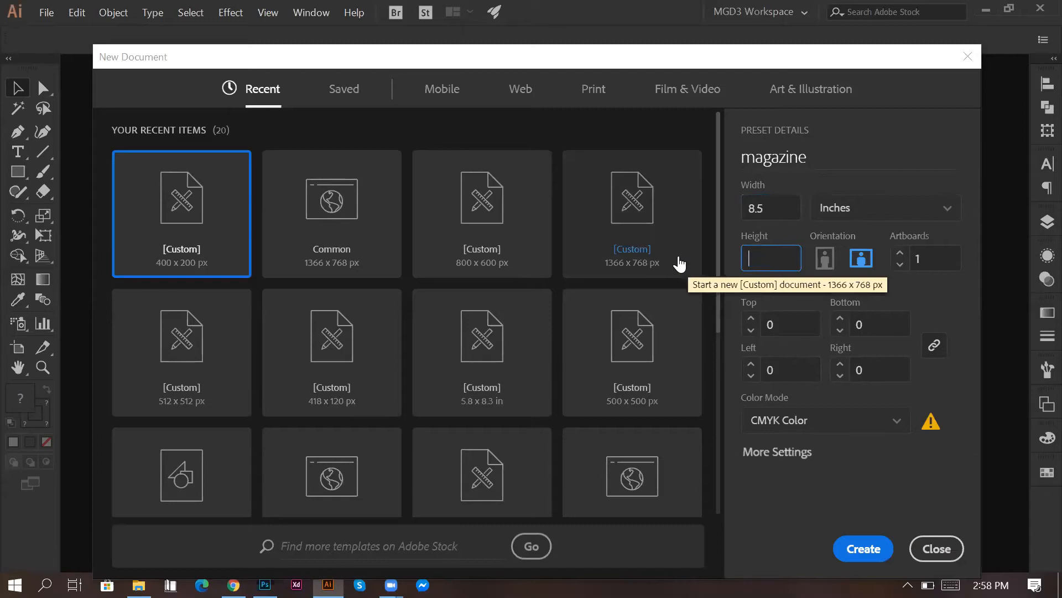
{"action": "left_click", "coordinate": [785, 325]}
{"action": "type", "text": ".1"}
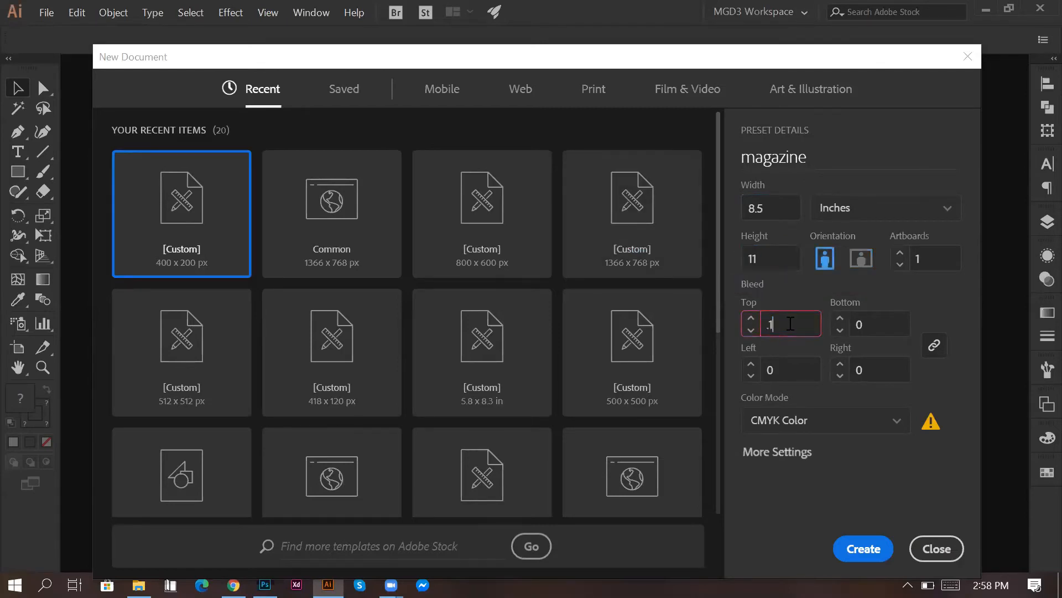
{"action": "left_click", "coordinate": [883, 327]}
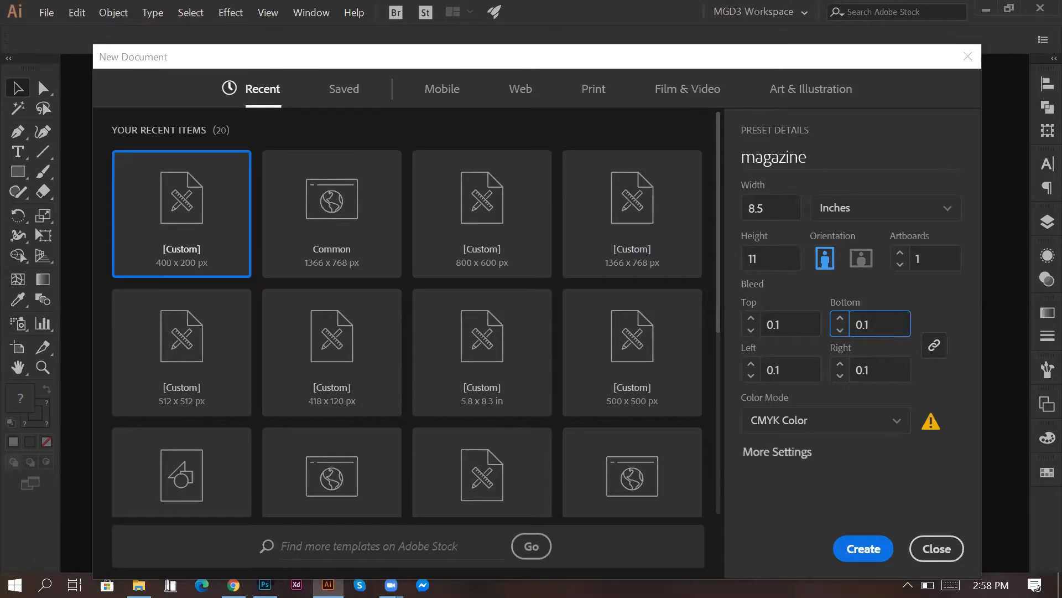
Step: Switch to Chrome, search for "adone In Design" in a new tab and look over the results
{"action": "left_click", "coordinate": [233, 585]}
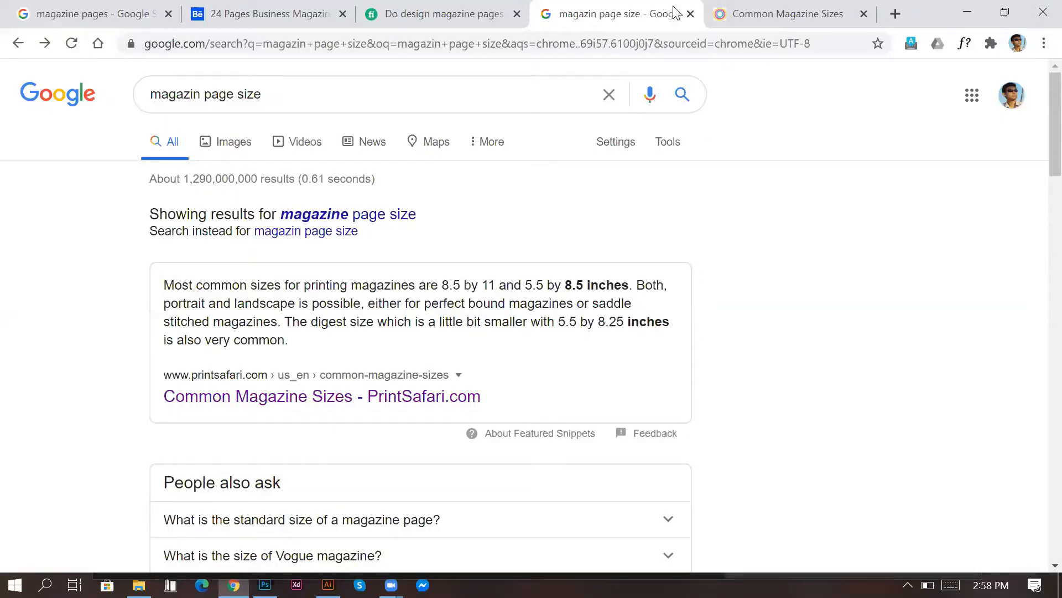
{"action": "left_click", "coordinate": [886, 15]}
{"action": "type", "text": "a"}
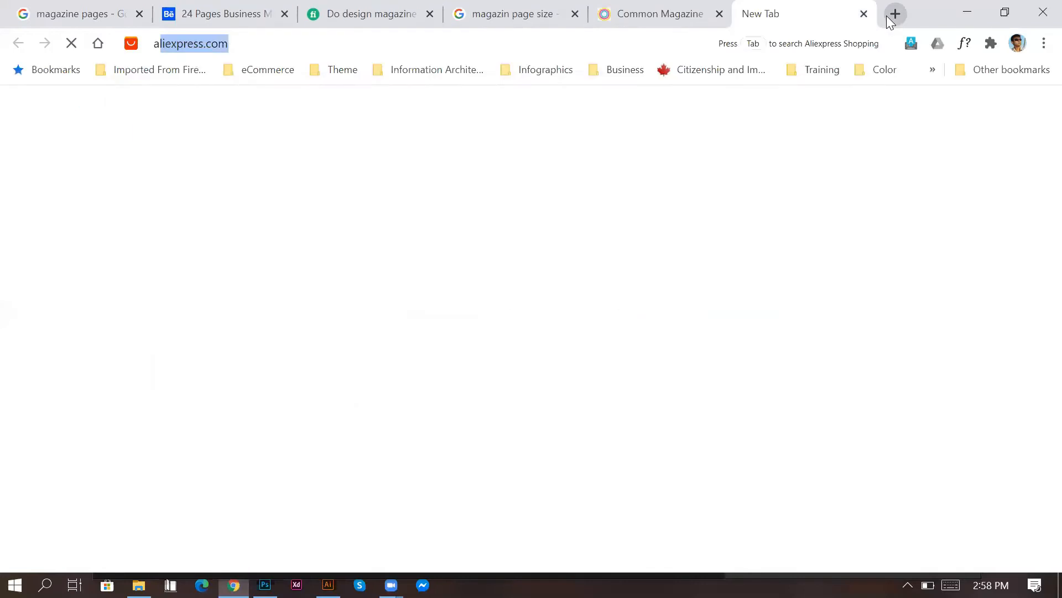
{"action": "type", "text": "done ln Design"}
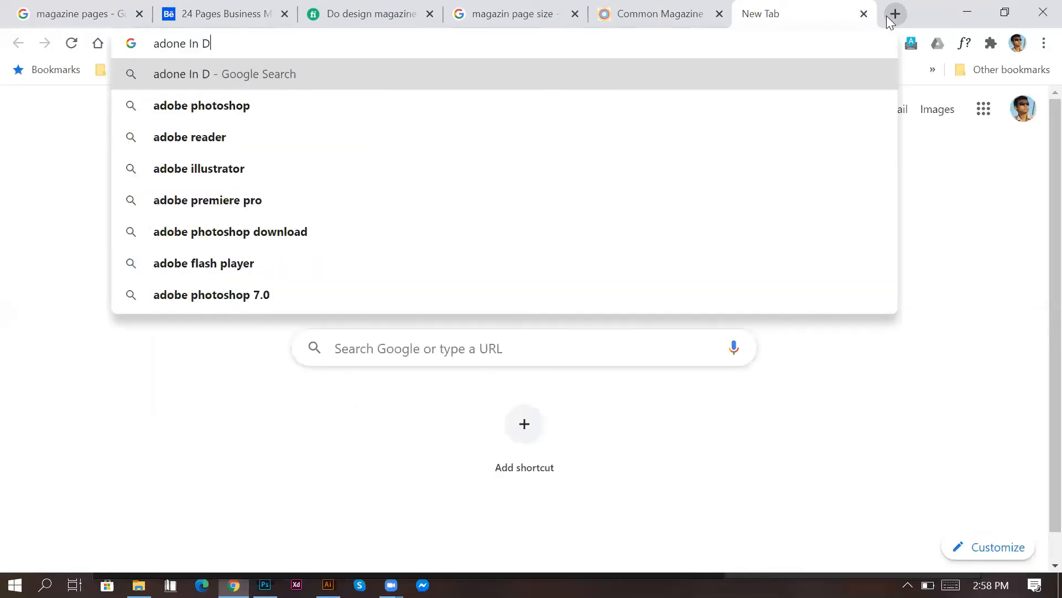
{"action": "key", "text": "Return"}
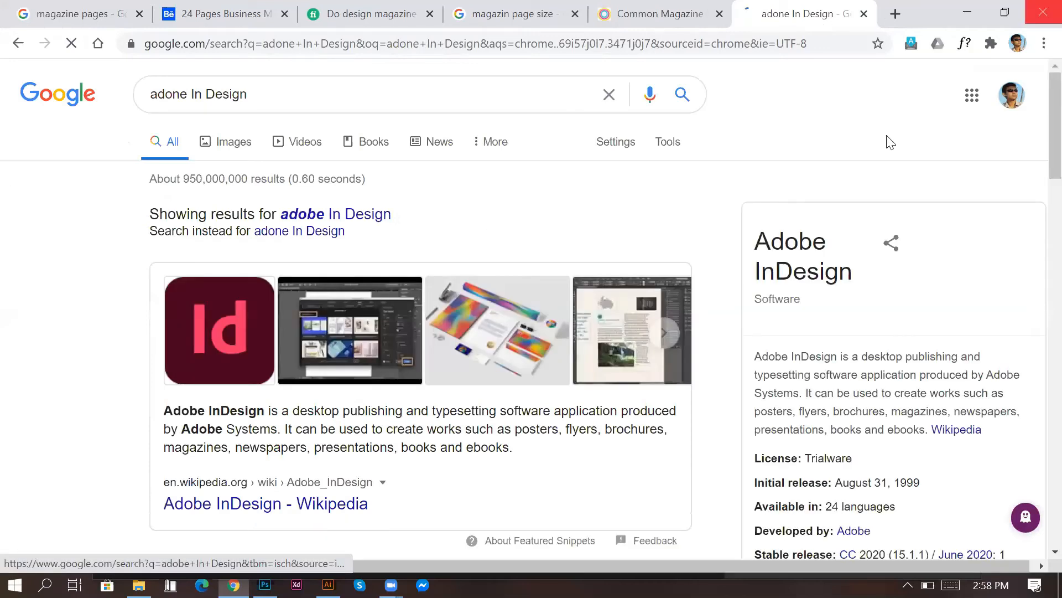
{"action": "scroll", "coordinate": [541, 320], "scroll_direction": "down", "scroll_amount": 1}
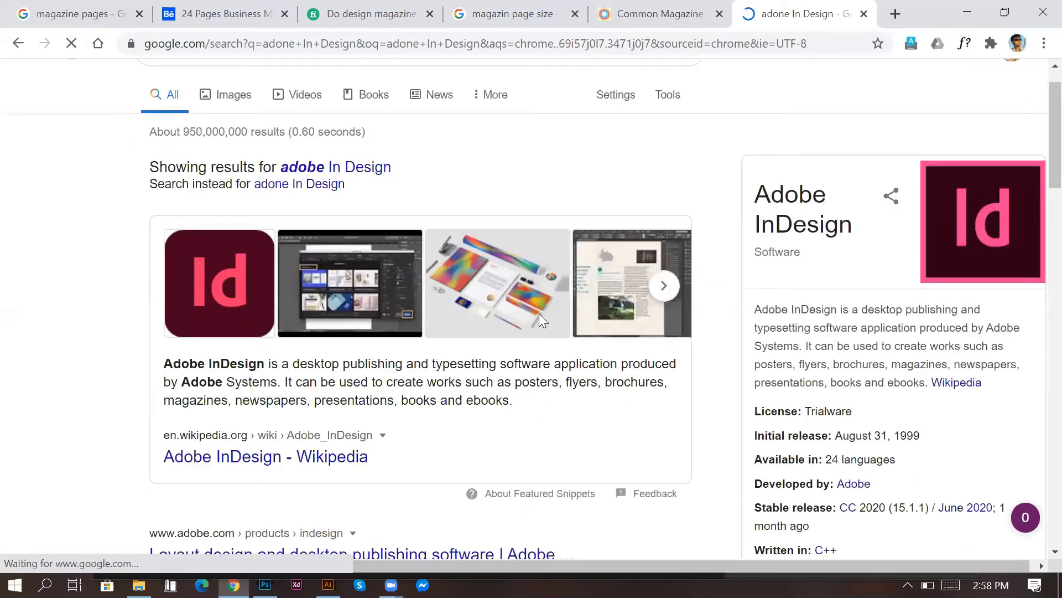
{"action": "scroll", "coordinate": [539, 314], "scroll_direction": "down", "scroll_amount": 2}
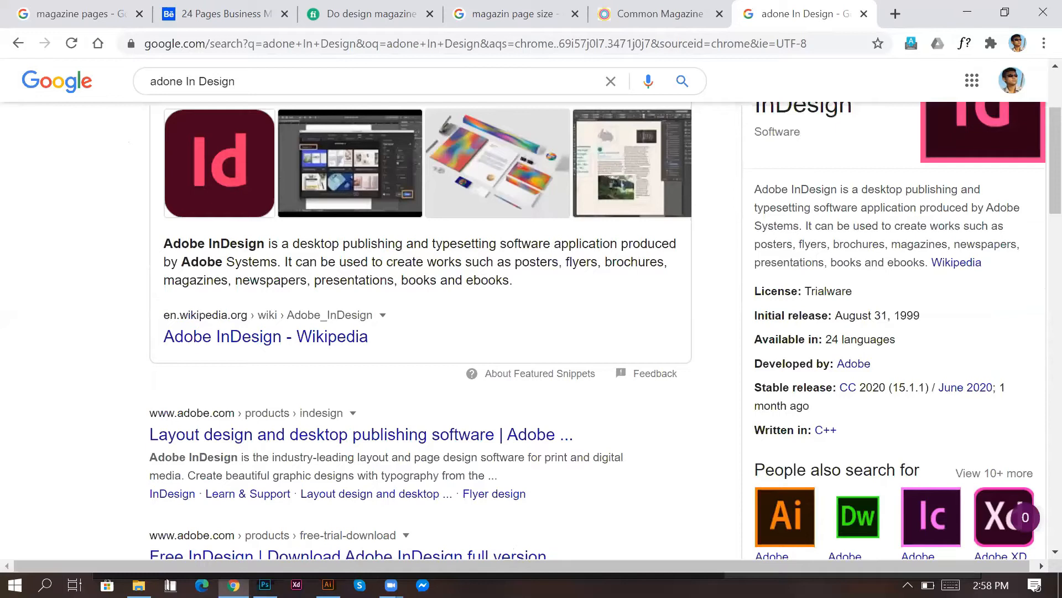
{"action": "scroll", "coordinate": [636, 385], "scroll_direction": "down", "scroll_amount": 1}
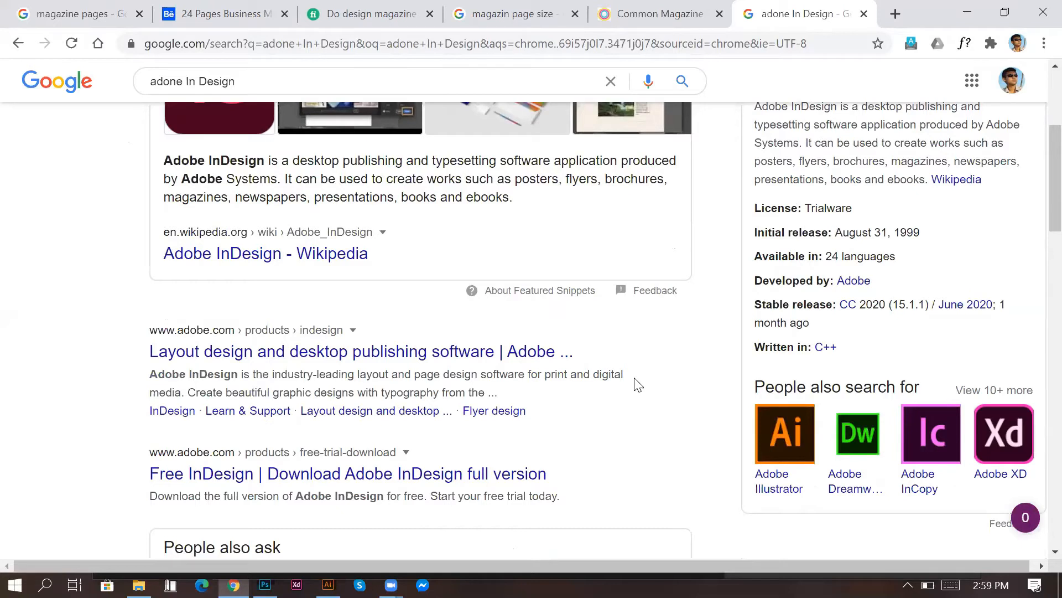
Step: Open Adobe's InDesign product page, review its digital publishing, print and new feature sections, and dismiss the COVID-19 notice
{"action": "left_click", "coordinate": [481, 351]}
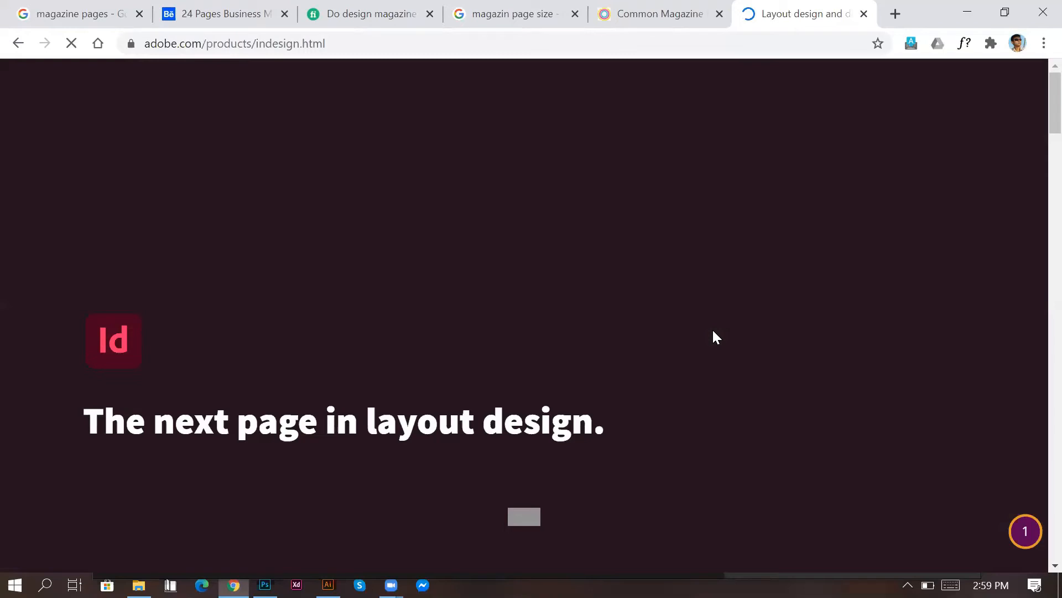
{"action": "scroll", "coordinate": [159, 374], "scroll_direction": "down", "scroll_amount": 2}
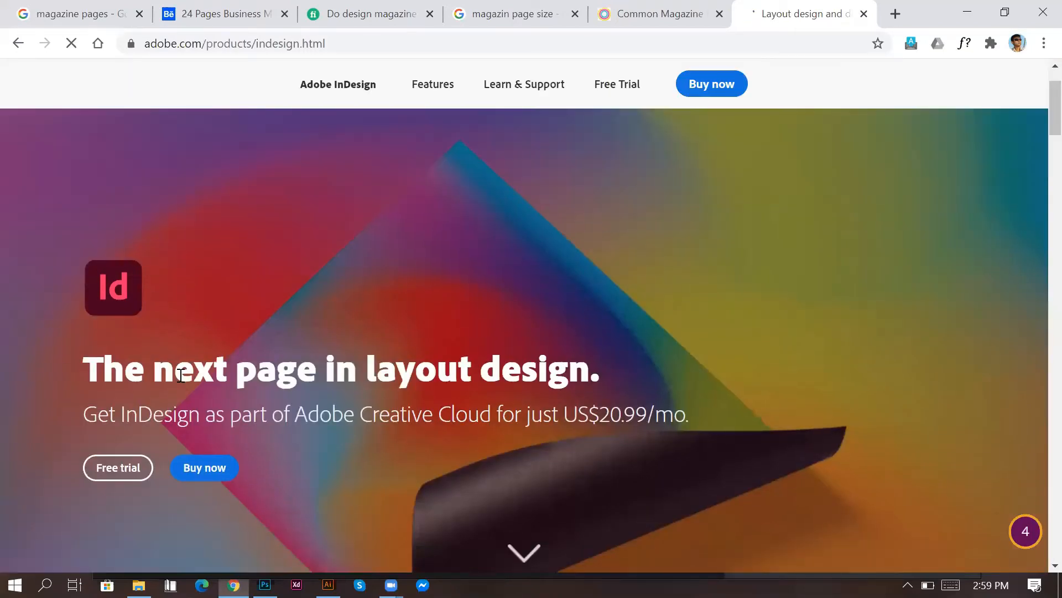
{"action": "scroll", "coordinate": [519, 424], "scroll_direction": "down", "scroll_amount": 2}
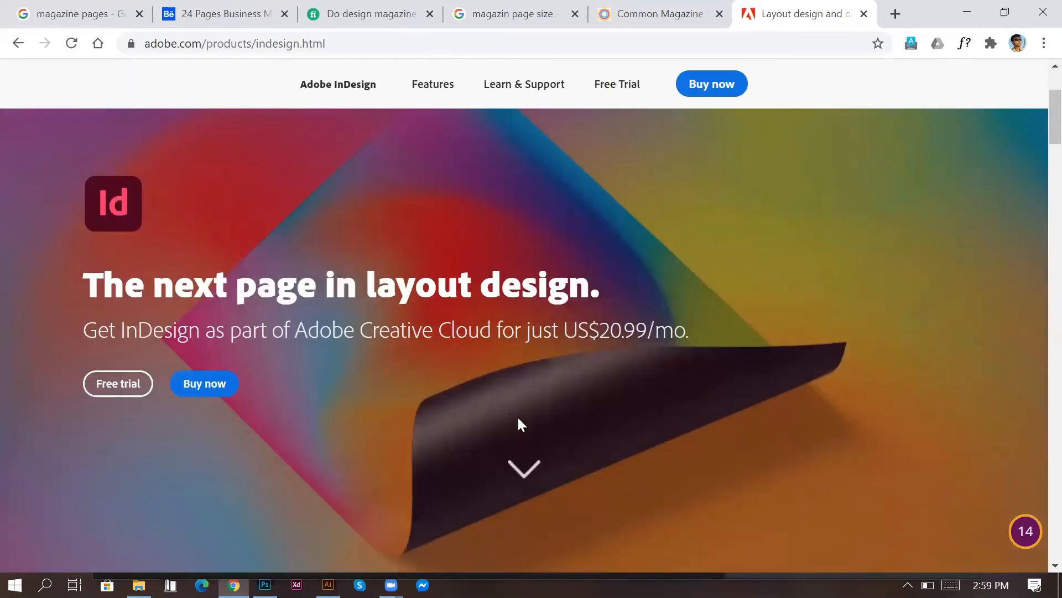
{"action": "scroll", "coordinate": [529, 397], "scroll_direction": "down", "scroll_amount": 5}
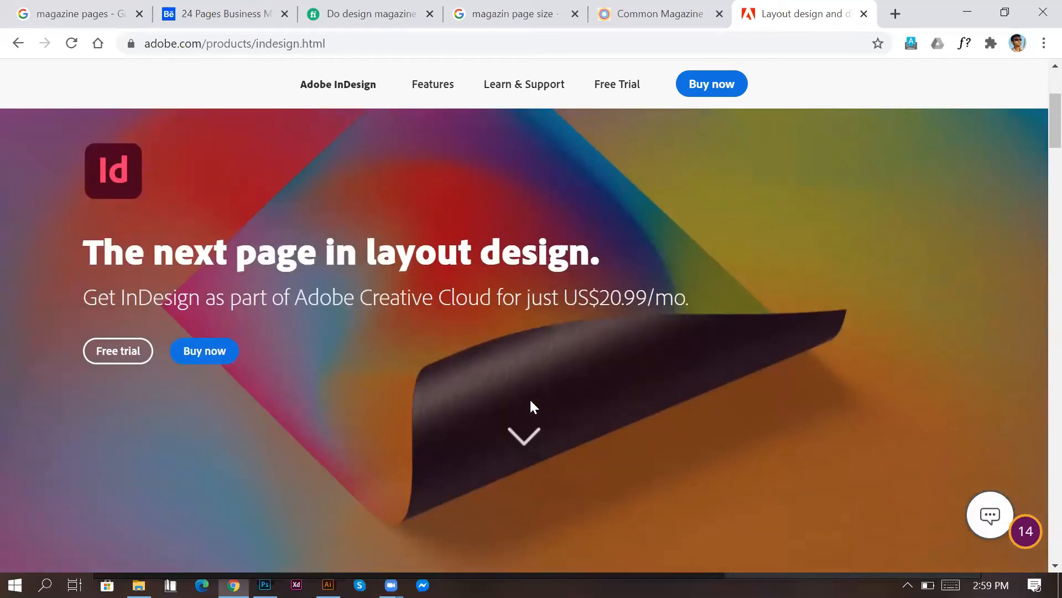
{"action": "scroll", "coordinate": [530, 408], "scroll_direction": "down", "scroll_amount": 5}
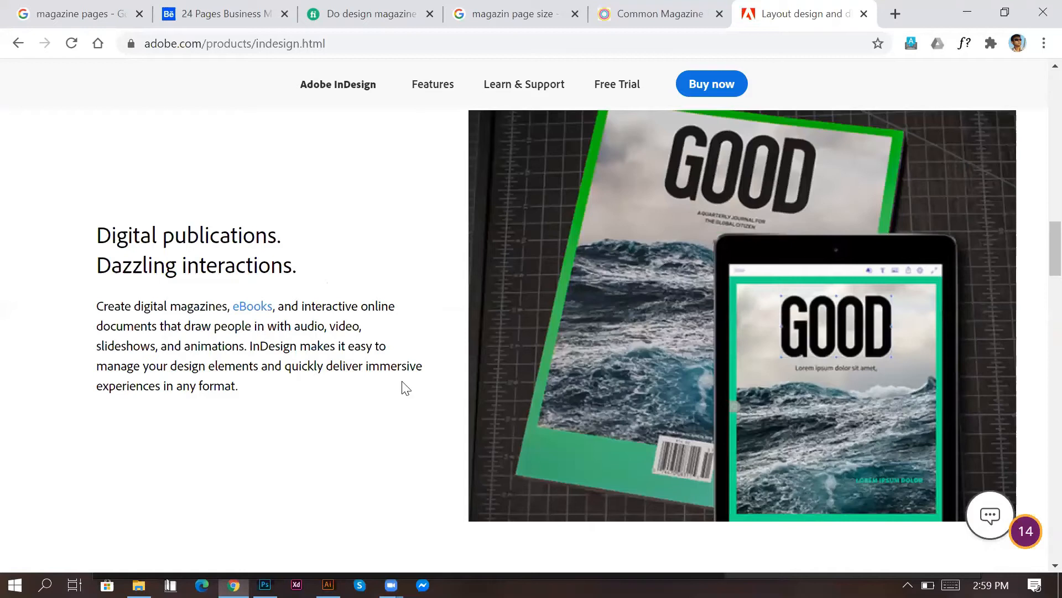
{"action": "scroll", "coordinate": [793, 383], "scroll_direction": "down", "scroll_amount": 5}
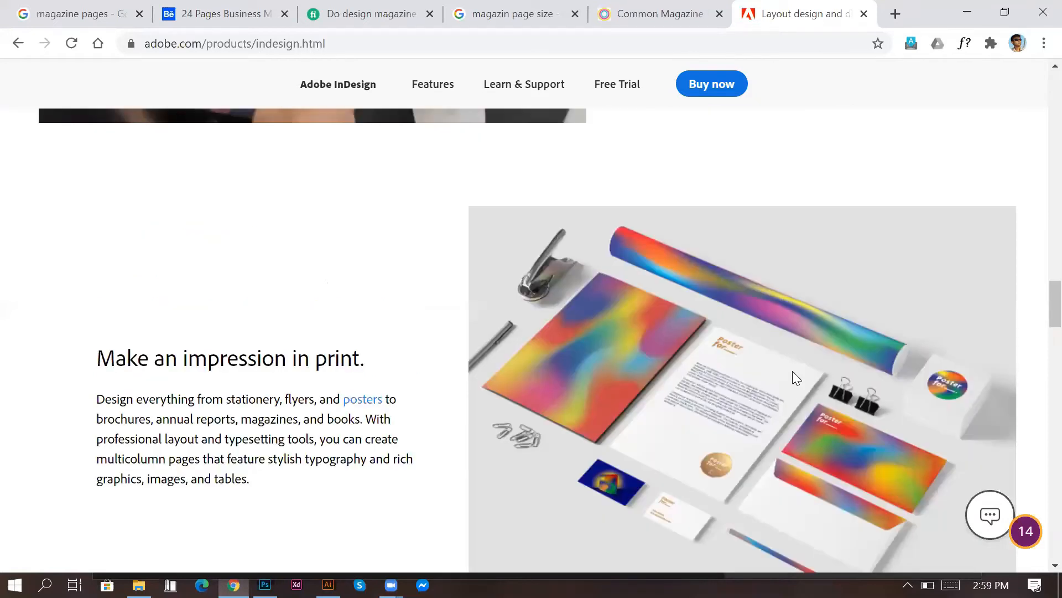
{"action": "scroll", "coordinate": [631, 249], "scroll_direction": "down", "scroll_amount": 2}
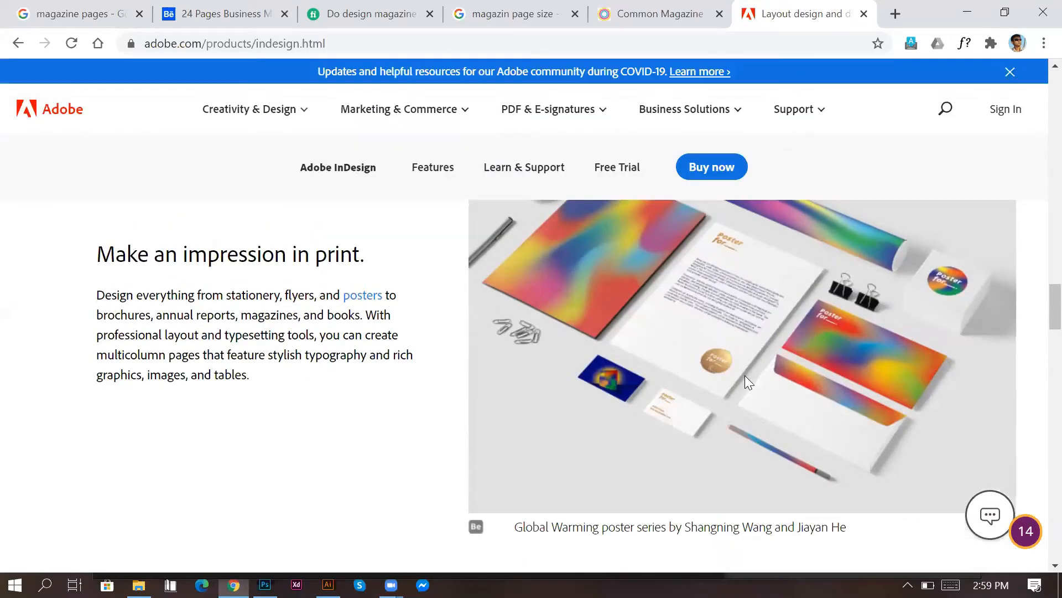
{"action": "scroll", "coordinate": [583, 390], "scroll_direction": "down", "scroll_amount": 5}
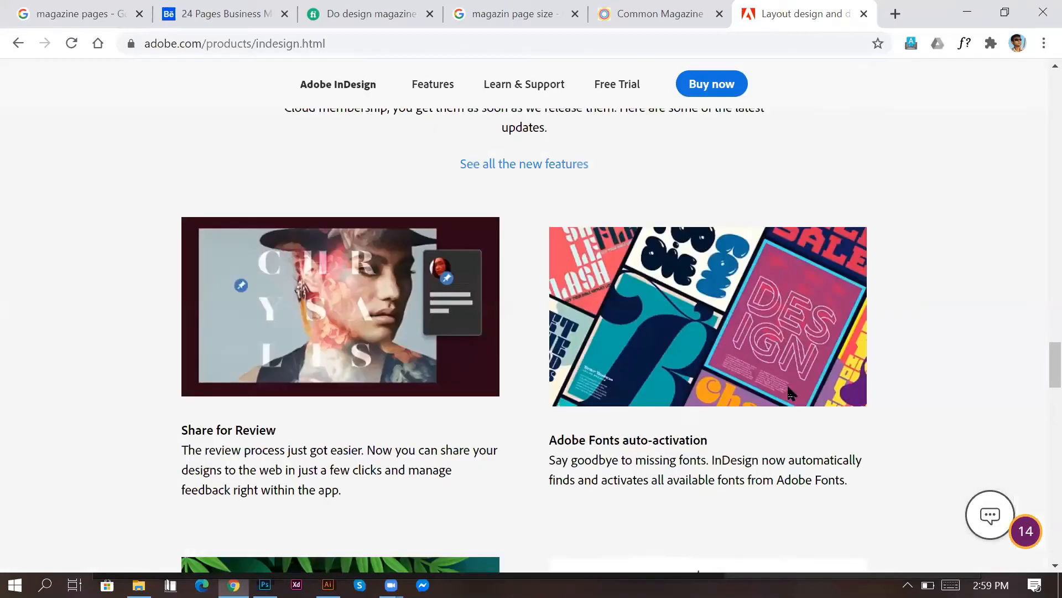
{"action": "scroll", "coordinate": [787, 386], "scroll_direction": "down", "scroll_amount": 5}
{"action": "scroll", "coordinate": [785, 394], "scroll_direction": "up", "scroll_amount": 10}
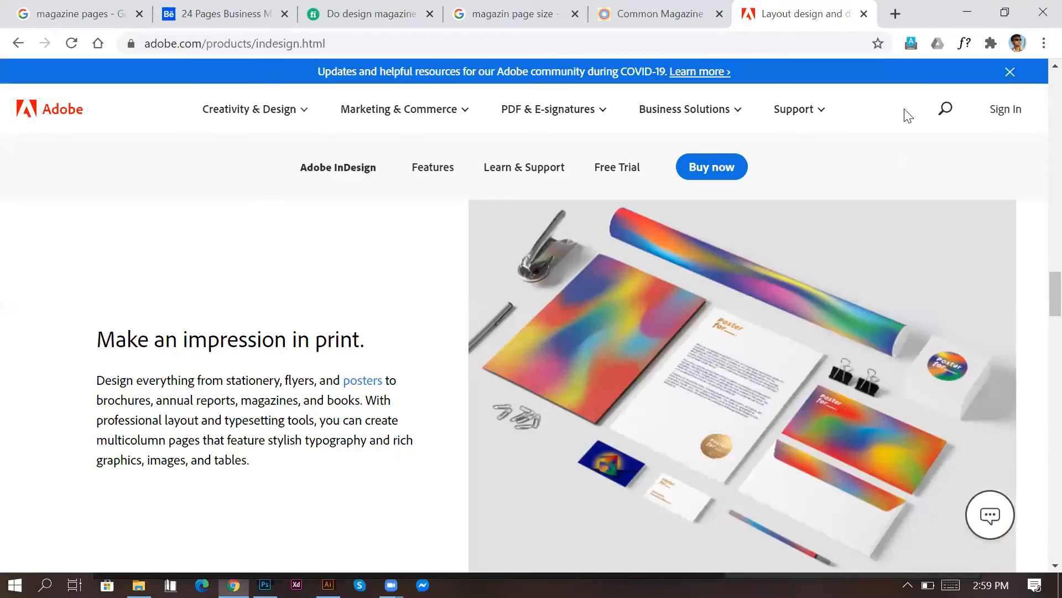
{"action": "left_click", "coordinate": [865, 15]}
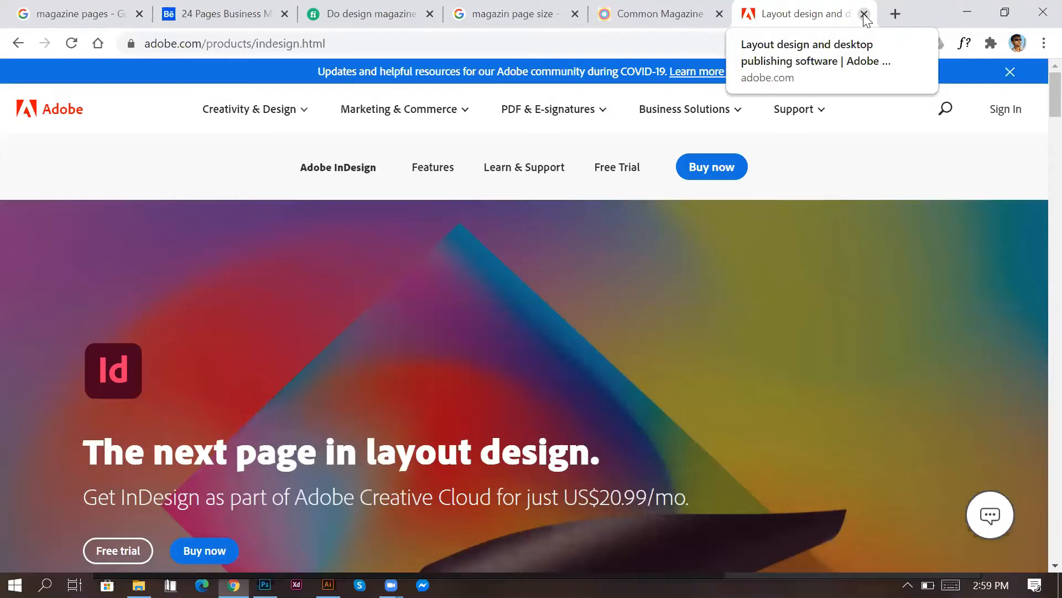
{"action": "left_click", "coordinate": [1010, 72]}
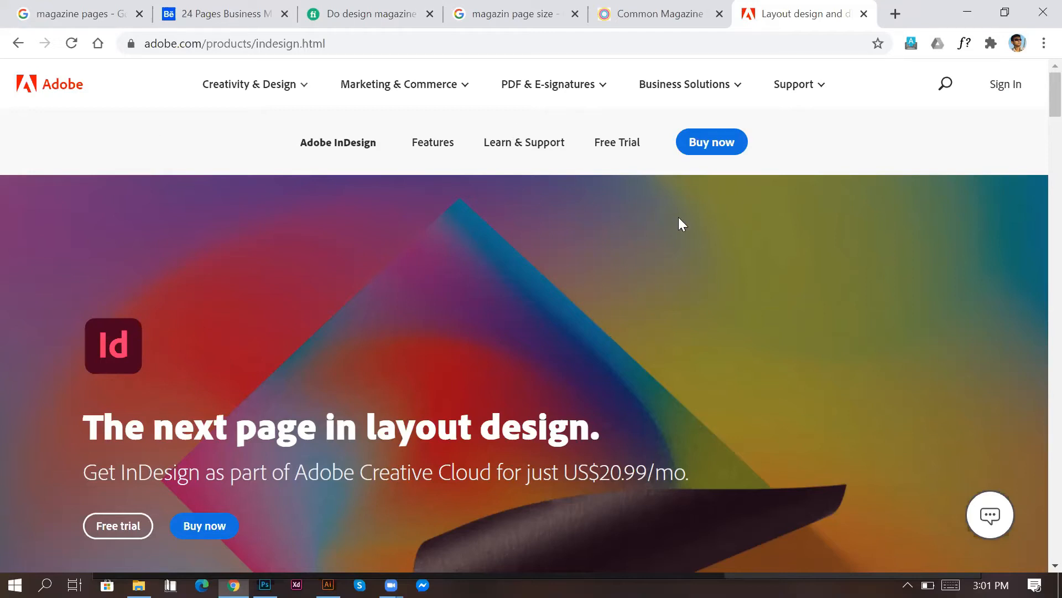
Step: Examine the magazine spread sample on the Fiverr magazine design gig, then return to Illustrator's new document setup
{"action": "left_click", "coordinate": [347, 16]}
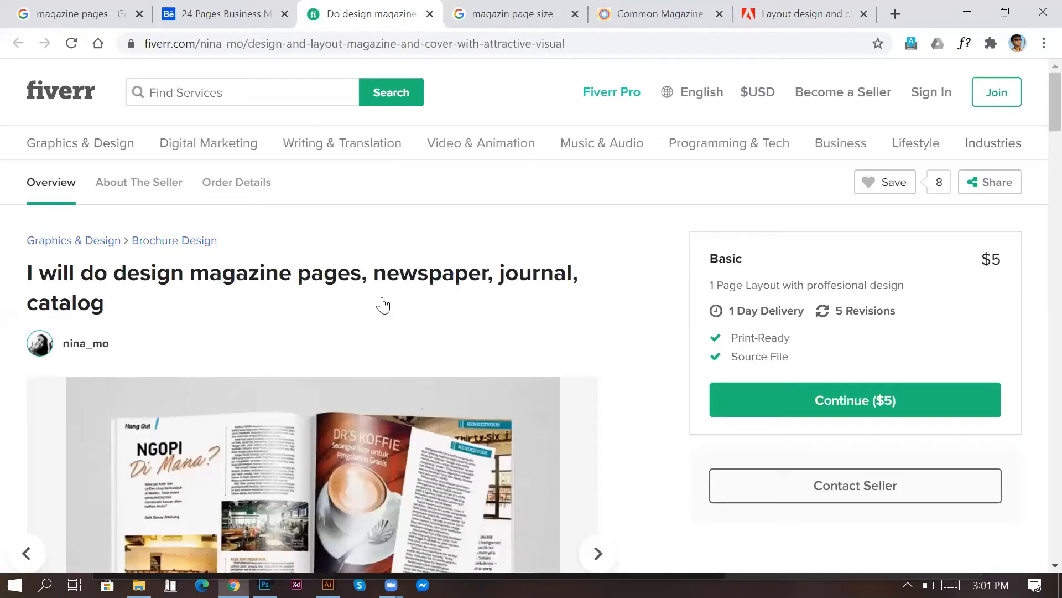
{"action": "scroll", "coordinate": [356, 309], "scroll_direction": "down", "scroll_amount": 5}
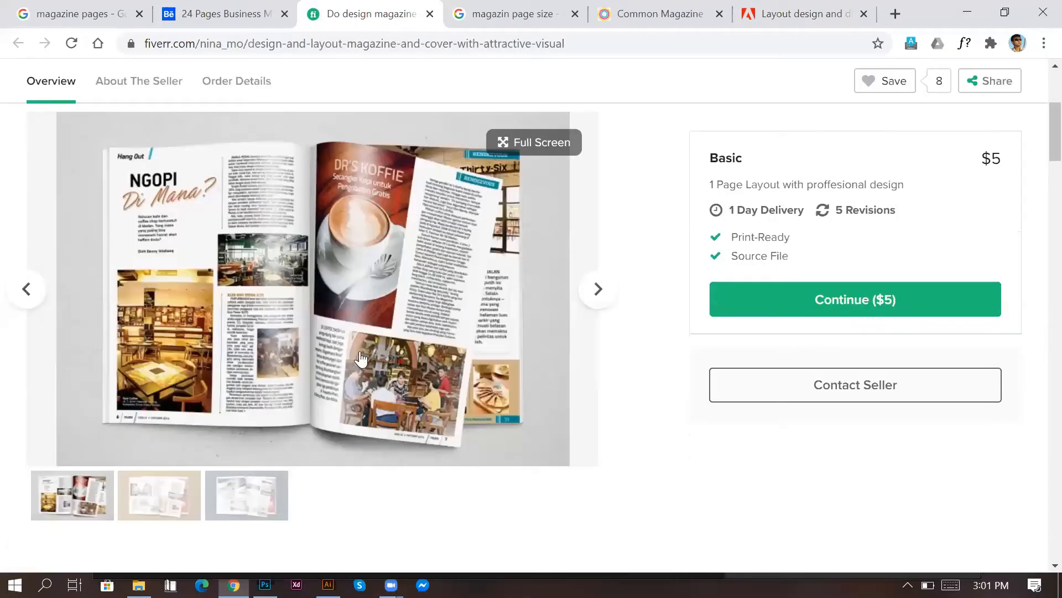
{"action": "scroll", "coordinate": [125, 231], "scroll_direction": "up", "scroll_amount": 1}
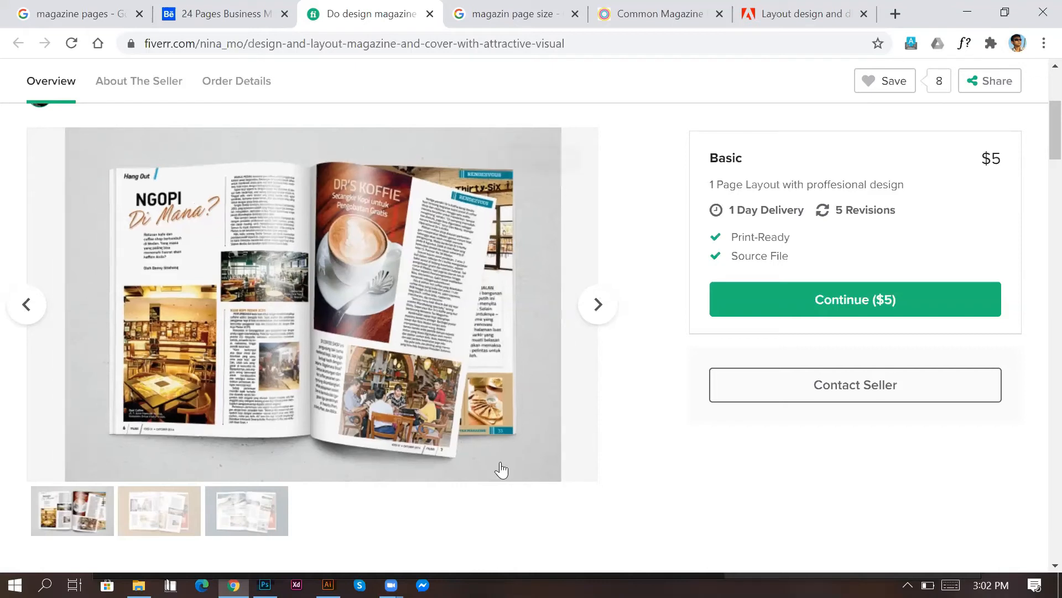
{"action": "key", "text": "alt+Tab"}
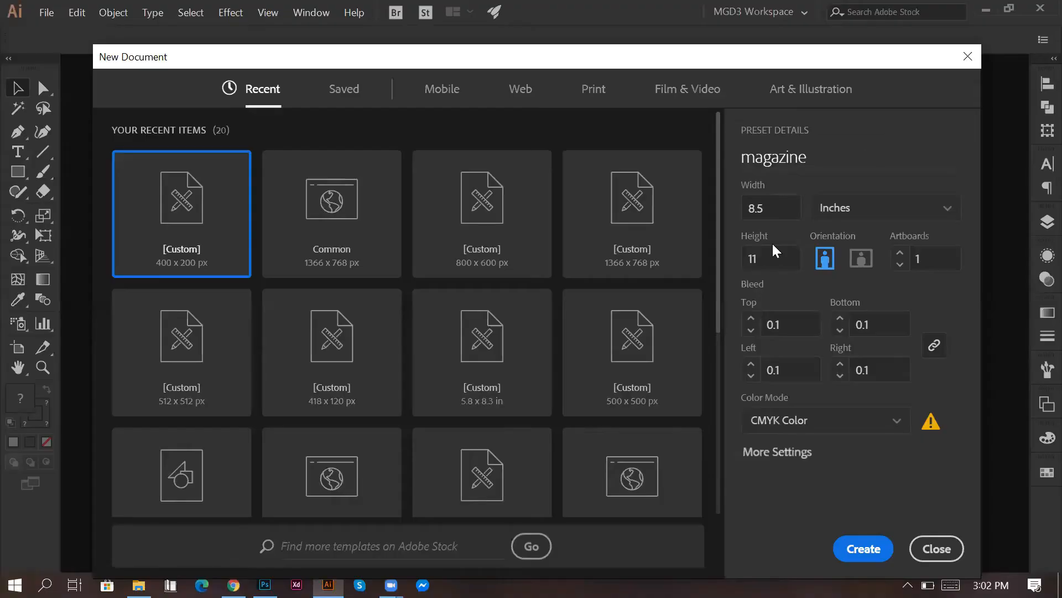
Step: Create the magazine document and check the 24-page business magazine sample in Chrome before returning to Illustrator
{"action": "left_click", "coordinate": [867, 547]}
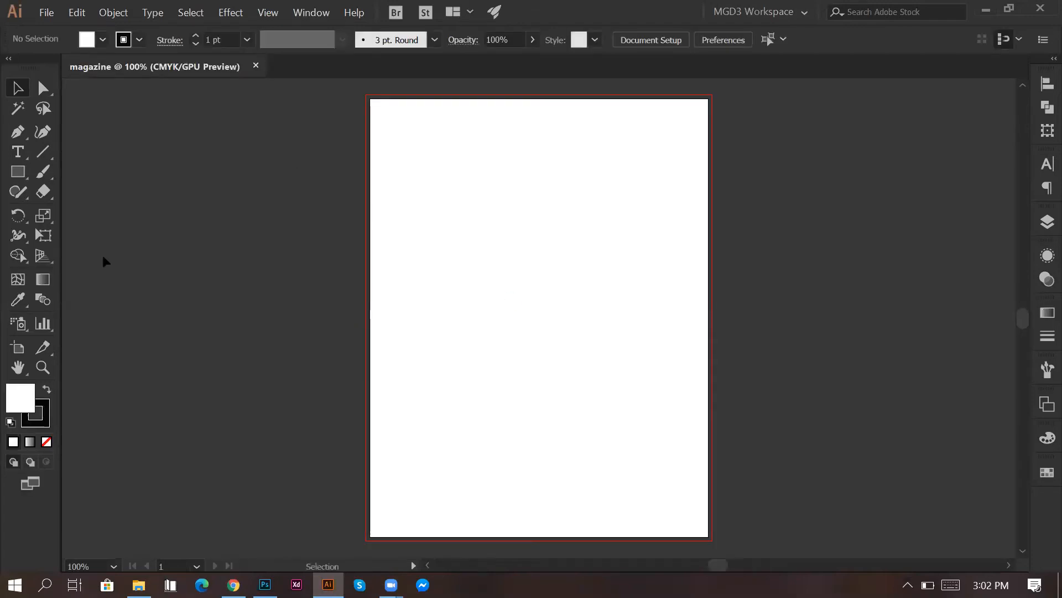
{"action": "left_click", "coordinate": [233, 584]}
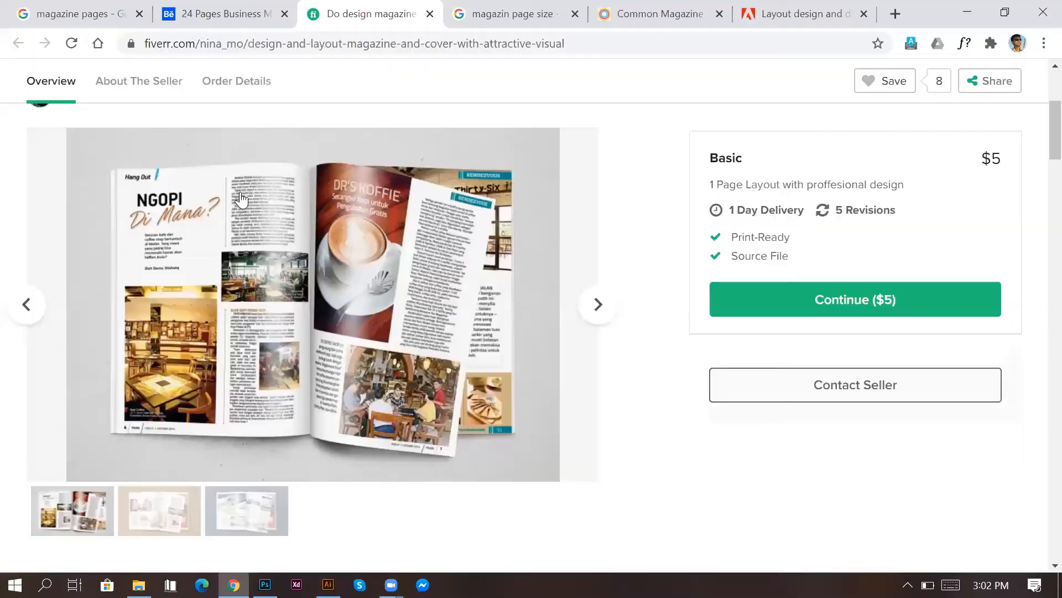
{"action": "left_click", "coordinate": [202, 12]}
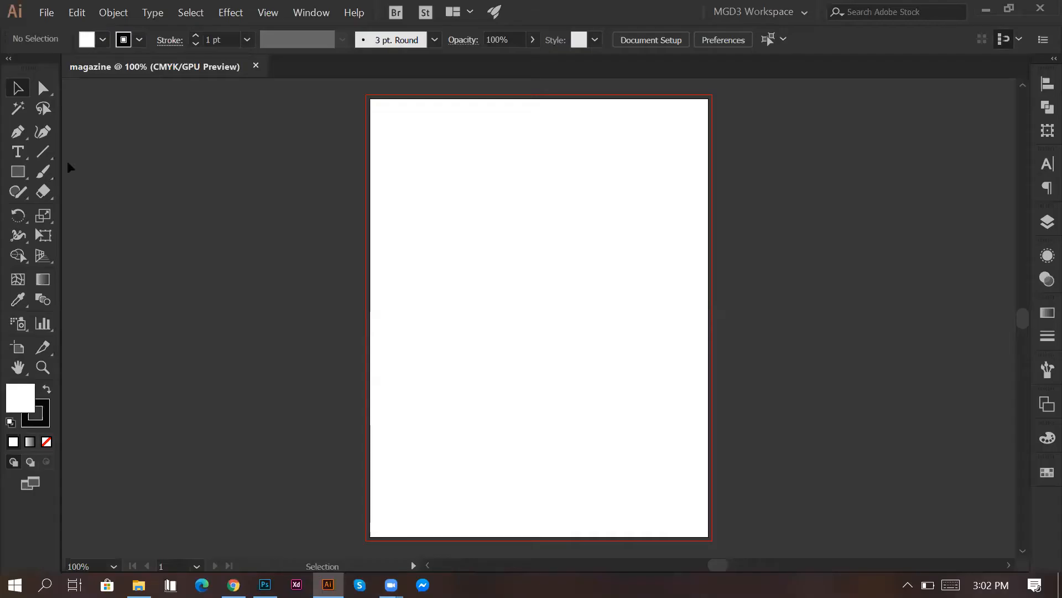
{"action": "left_click", "coordinate": [18, 171]}
{"action": "left_click", "coordinate": [538, 262]}
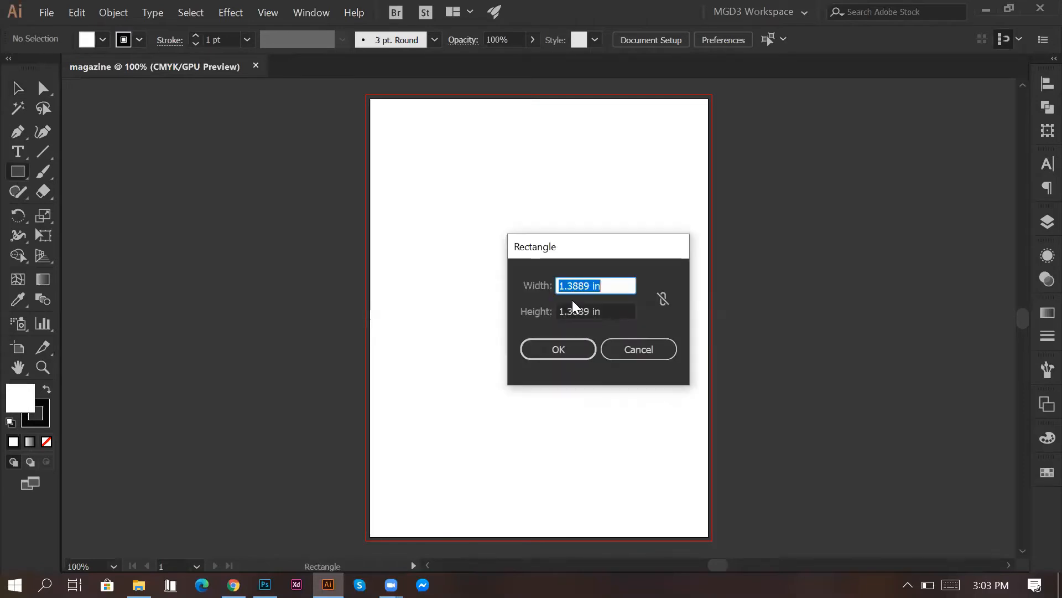
{"action": "type", "text": ".3"}
{"action": "left_click_drag", "start_coordinate": [608, 310], "coordinate": [535, 307]}
{"action": "type", "text": "4"}
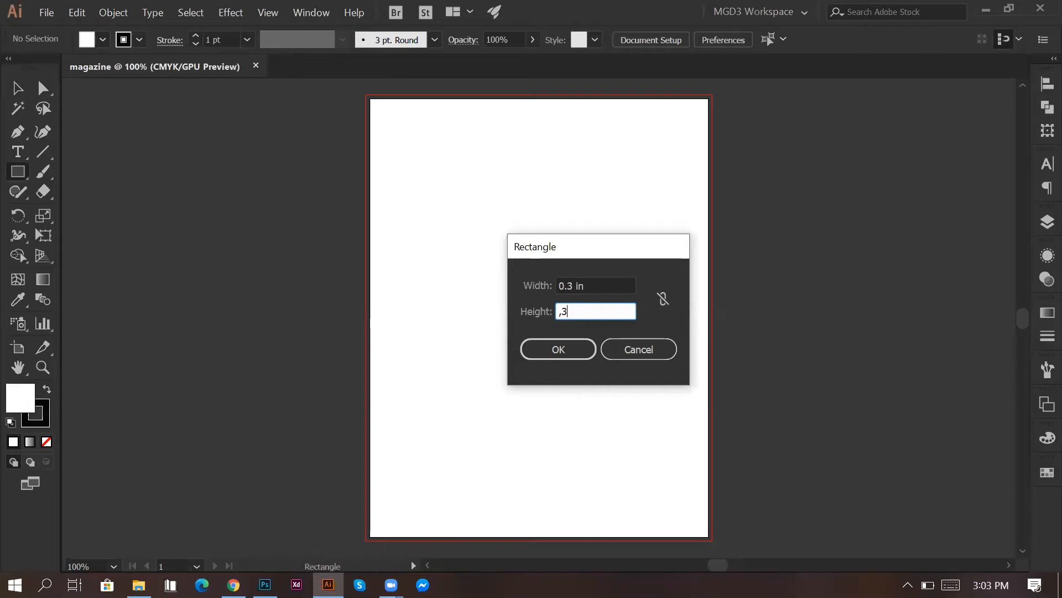
{"action": "key", "text": "Return"}
{"action": "key", "text": "Delete"}
Step: Create a 0.3 by 0.3 inch square on the page with the Rectangle tool
{"action": "left_click", "coordinate": [555, 263]}
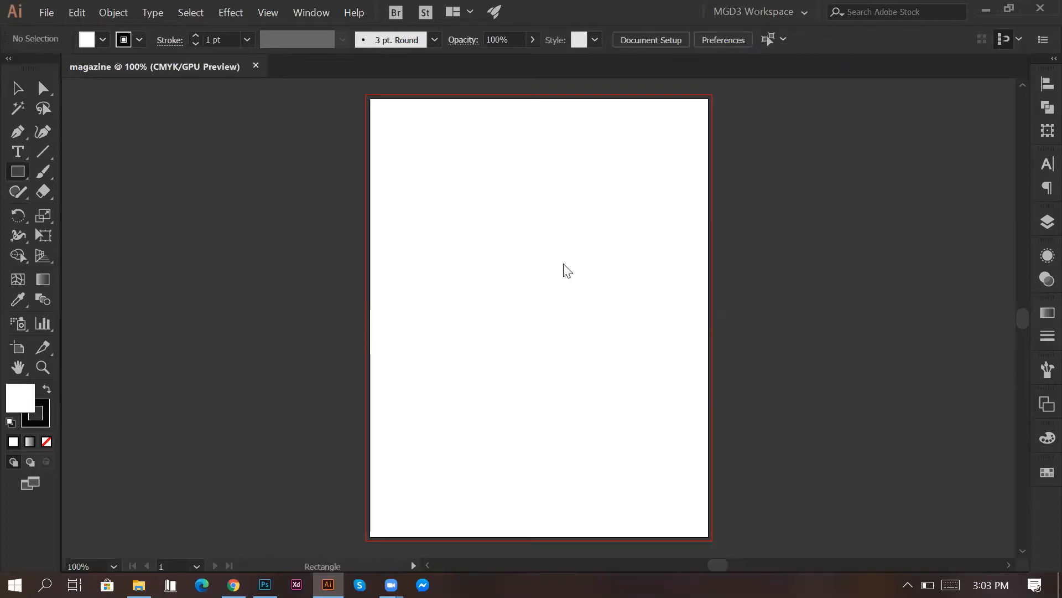
{"action": "left_click", "coordinate": [528, 312]}
{"action": "type", "text": "0.3"}
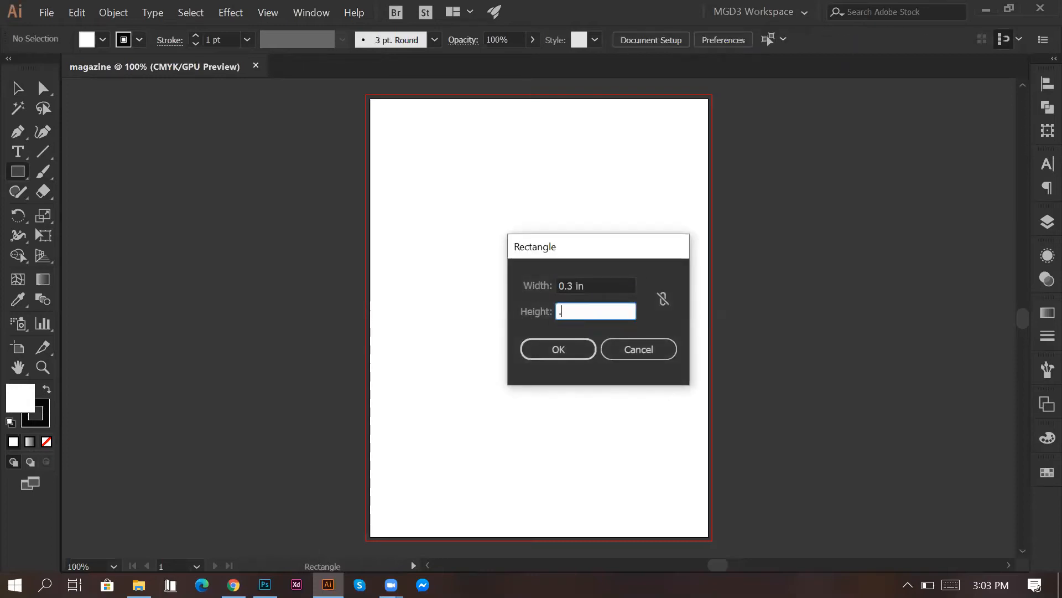
{"action": "key", "text": "Return"}
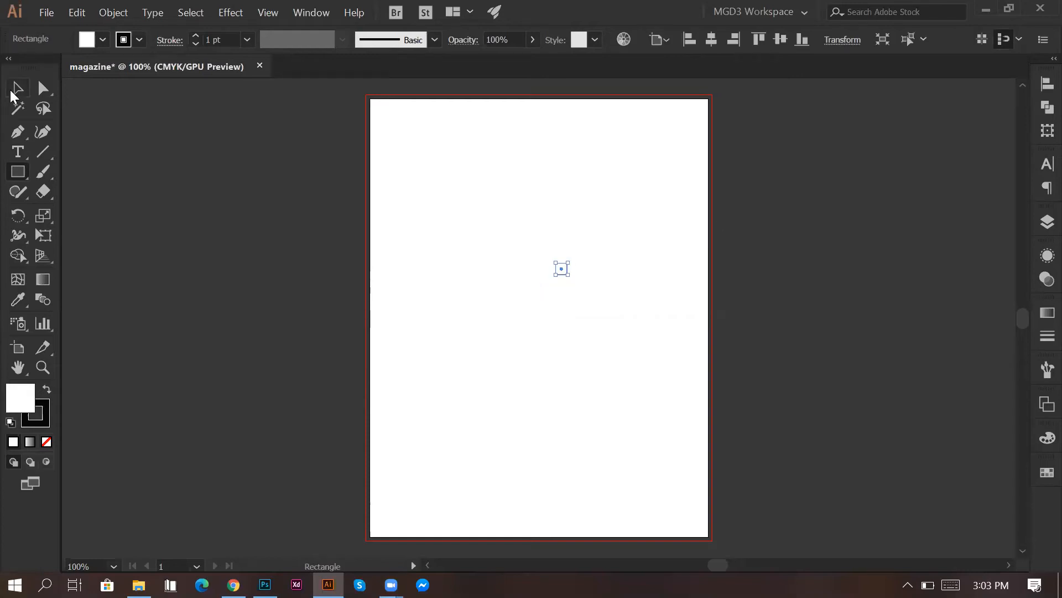
Step: Give the small square a black fill with no stroke and move it into the page's top-left corner
{"action": "left_click", "coordinate": [17, 88]}
{"action": "left_click", "coordinate": [493, 334]}
{"action": "left_click", "coordinate": [561, 271]}
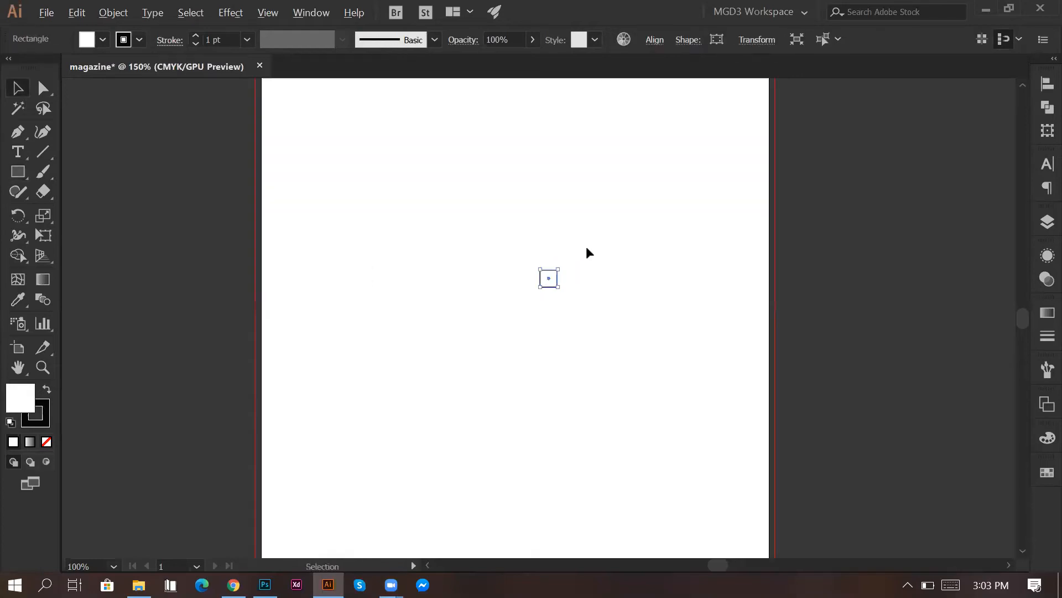
{"action": "left_click", "coordinate": [47, 391]}
{"action": "left_click", "coordinate": [47, 420]}
{"action": "left_click", "coordinate": [47, 441]}
{"action": "left_click", "coordinate": [547, 361]}
{"action": "left_click_drag", "start_coordinate": [562, 274], "coordinate": [416, 146]}
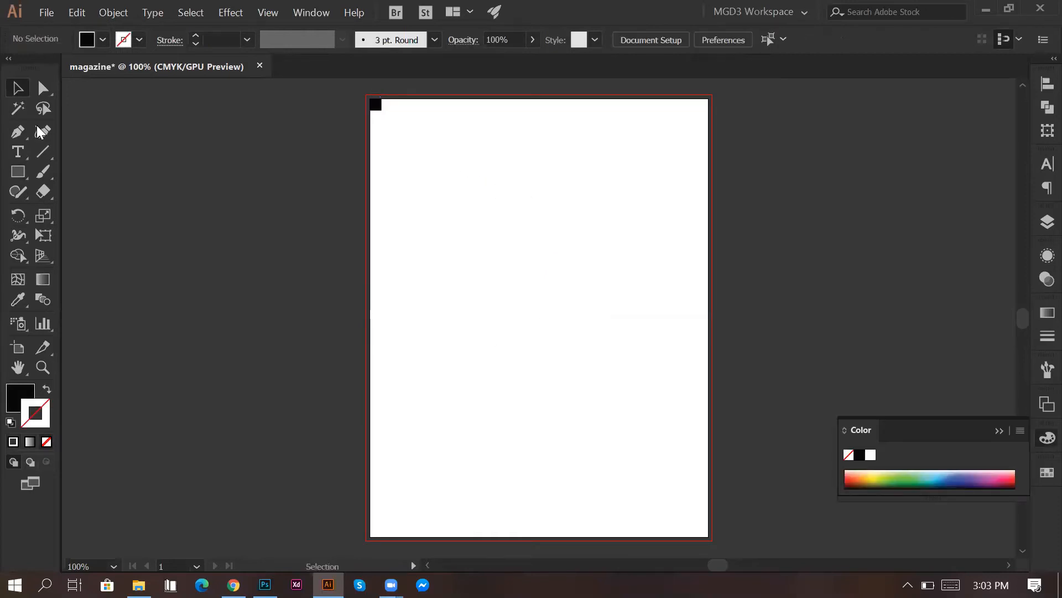
Step: Place margin guides inside all four page edges using the black square as spacer, and delete the square
{"action": "key", "text": "ctrl+r"}
{"action": "left_click_drag", "start_coordinate": [67, 134], "coordinate": [701, 535]}
{"action": "left_click", "coordinate": [397, 144]}
{"action": "left_click_drag", "start_coordinate": [72, 527], "coordinate": [696, 535]}
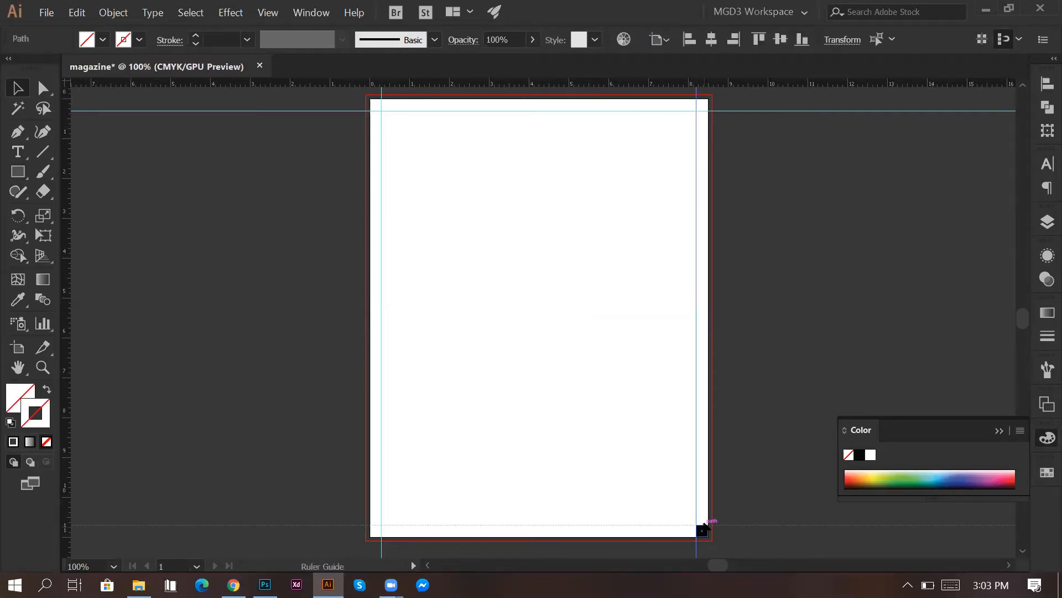
{"action": "left_click_drag", "start_coordinate": [706, 526], "coordinate": [706, 525]}
{"action": "left_click", "coordinate": [701, 530]}
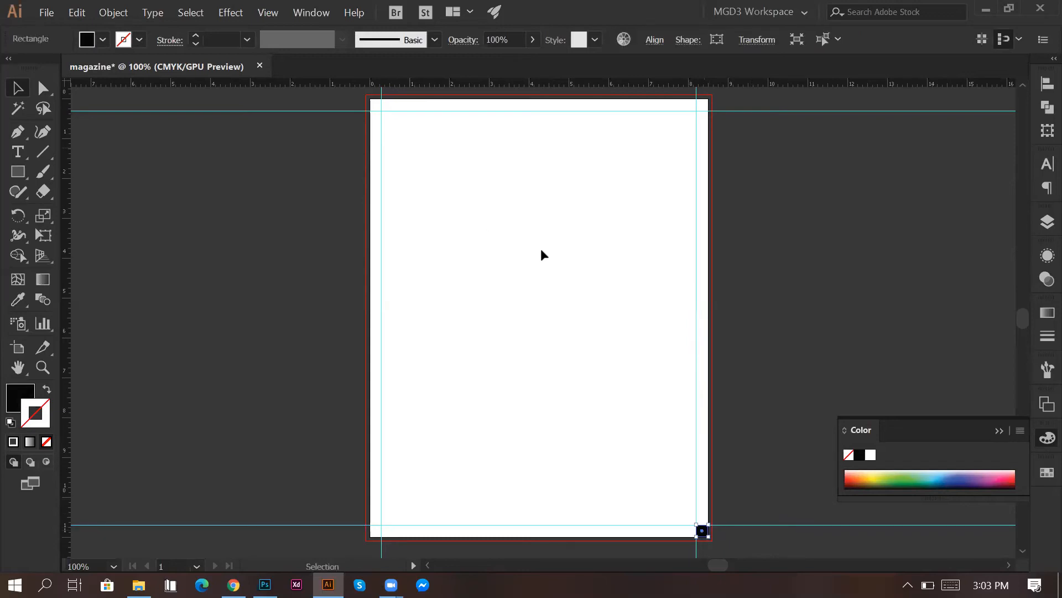
{"action": "key", "text": "Delete"}
Step: Draw a black rectangle filling the area inside the margin guides, aligning its right edge with the guide
{"action": "left_click", "coordinate": [18, 172]}
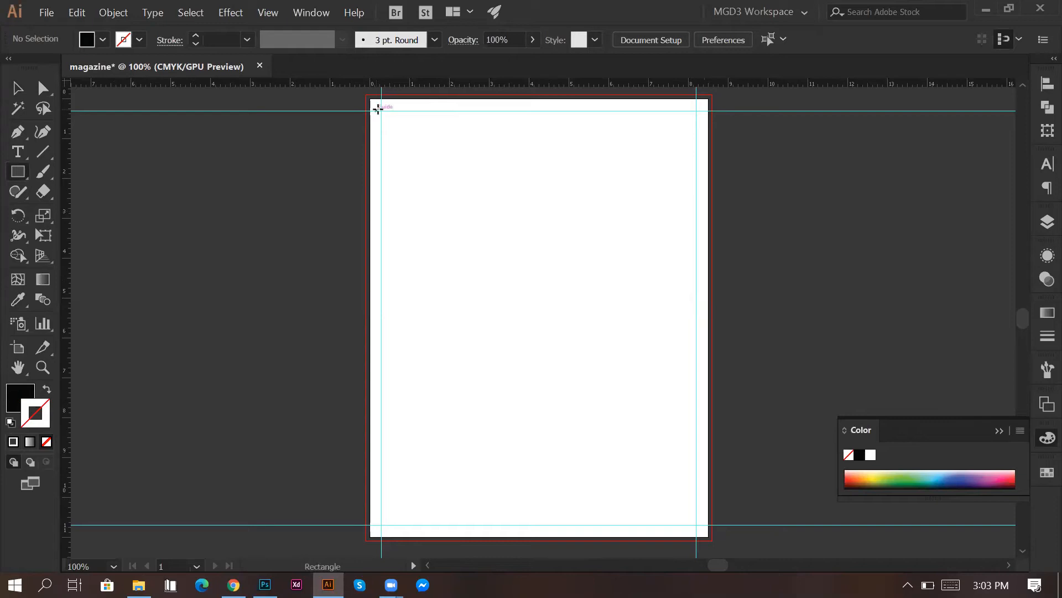
{"action": "left_click_drag", "start_coordinate": [381, 110], "coordinate": [700, 525]}
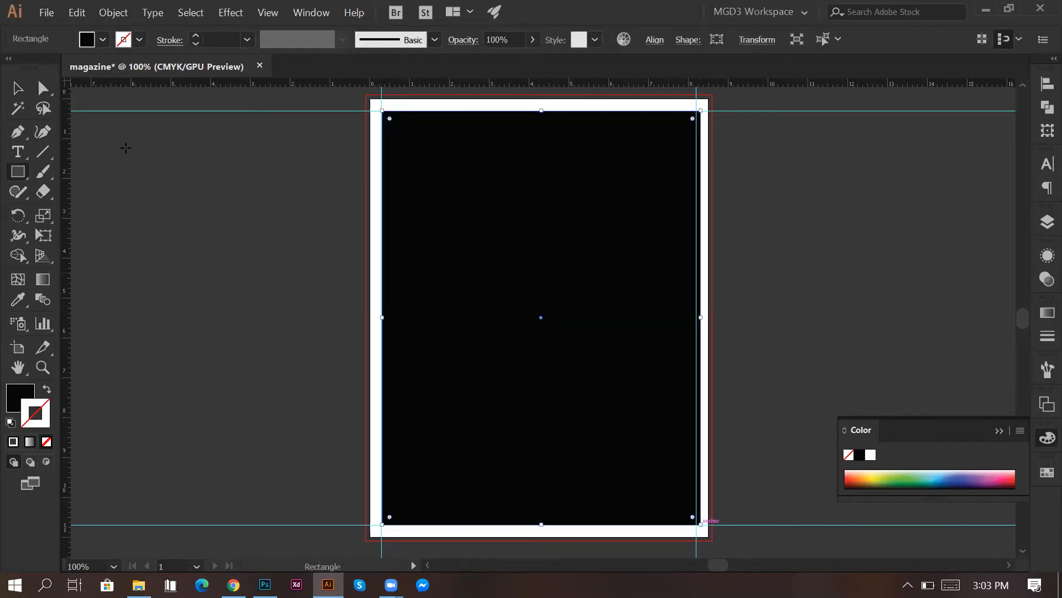
{"action": "left_click", "coordinate": [18, 90]}
{"action": "left_click", "coordinate": [184, 259]}
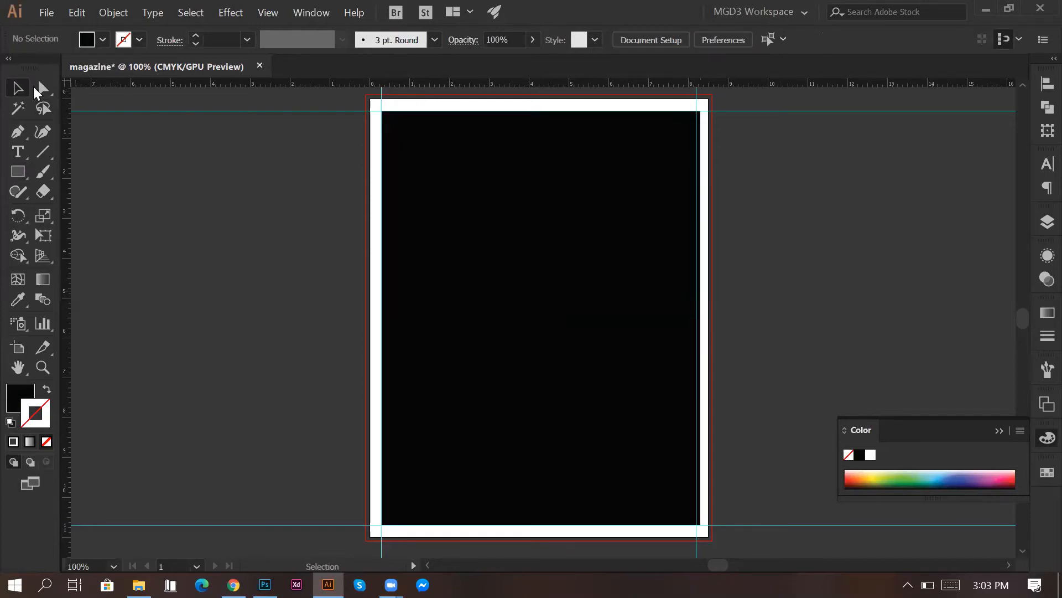
{"action": "left_click", "coordinate": [699, 318]}
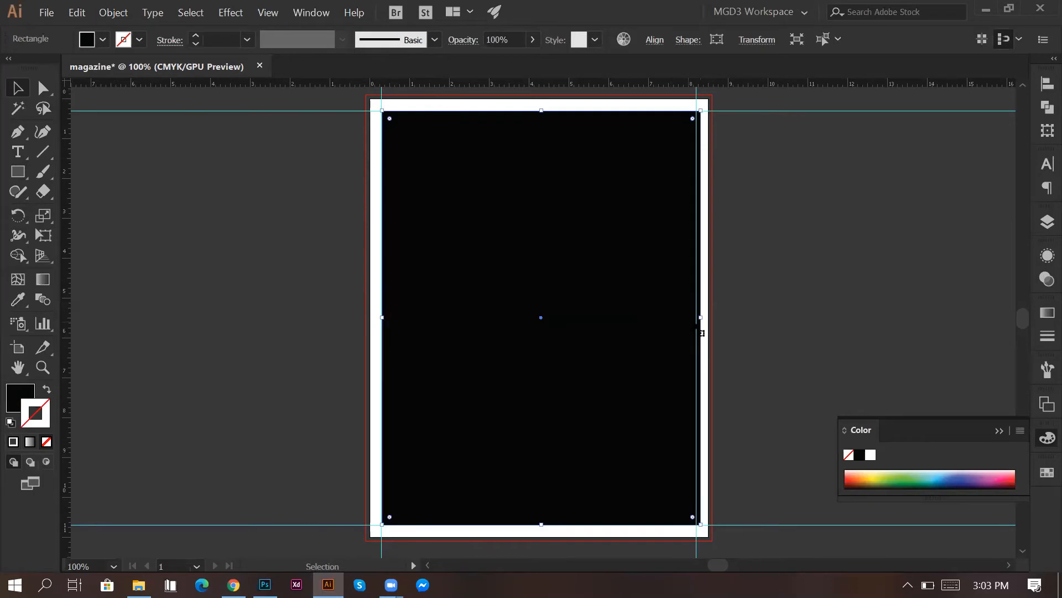
{"action": "left_click_drag", "start_coordinate": [701, 319], "coordinate": [696, 319]}
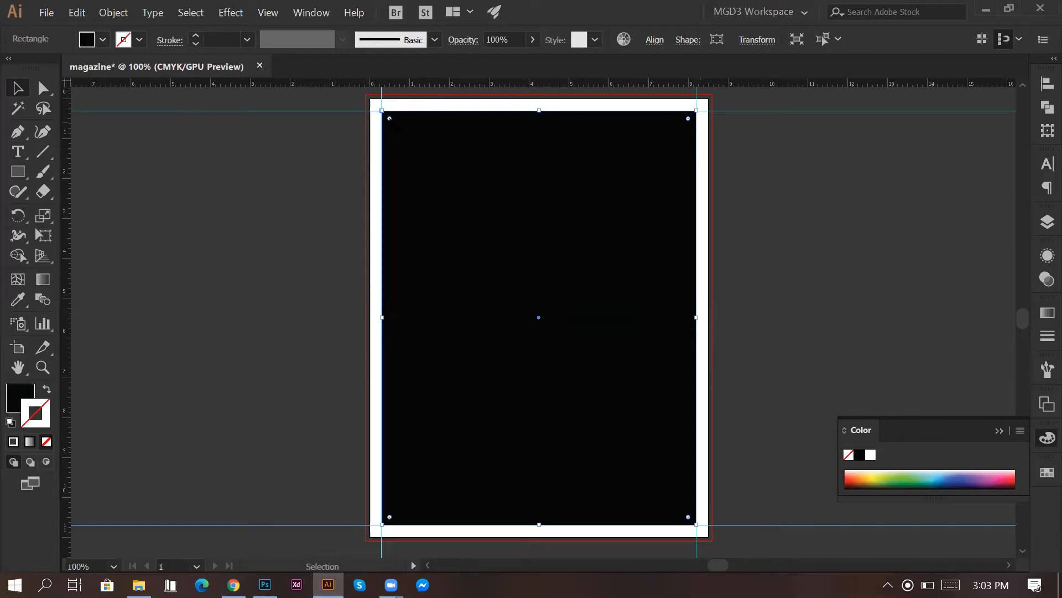
Step: Round all corners of the black rectangle with a 0.2 inch radius
{"action": "left_click_drag", "start_coordinate": [390, 120], "coordinate": [393, 120]}
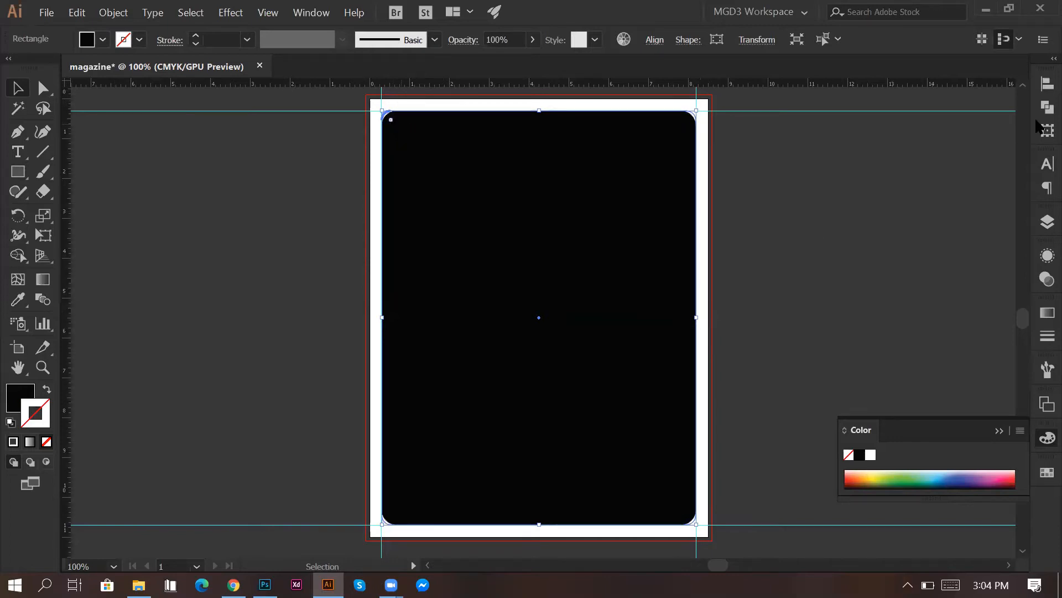
{"action": "left_click", "coordinate": [1046, 130]}
{"action": "left_click_drag", "start_coordinate": [897, 239], "coordinate": [914, 240]}
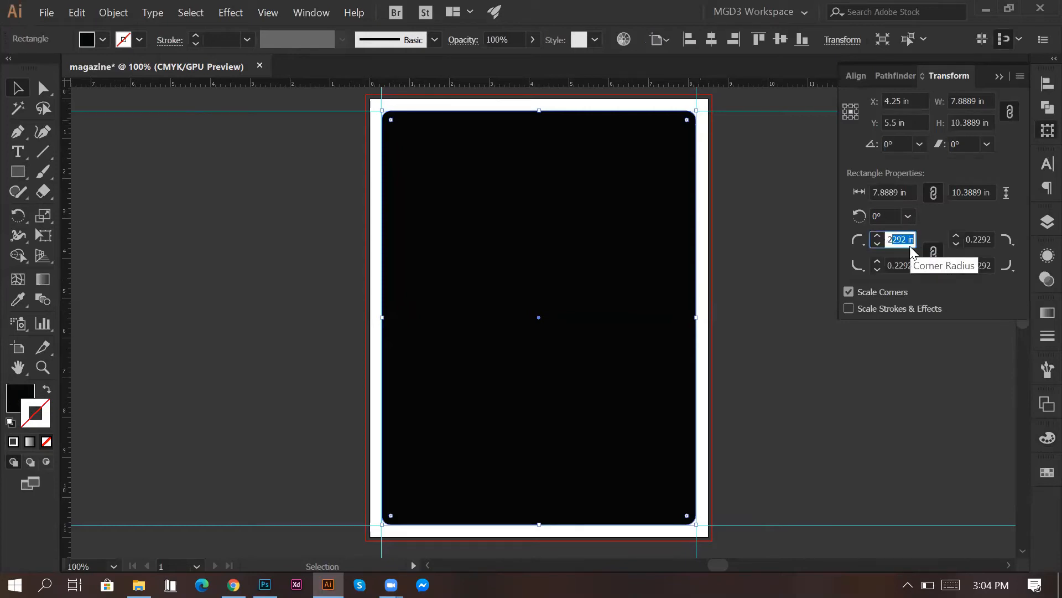
{"action": "type", "text": "5"}
{"action": "key", "text": "BackSpace"}
{"action": "key", "text": "Return"}
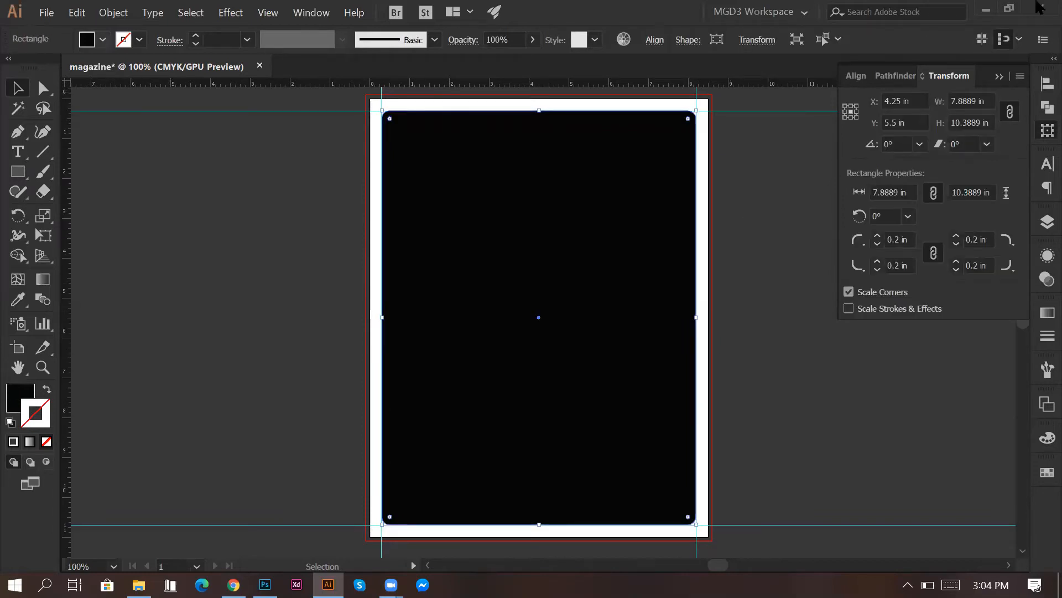
Step: Fill the rounded rectangle with a red swatch and deselect it
{"action": "left_click", "coordinate": [103, 40]}
{"action": "left_click", "coordinate": [140, 72]}
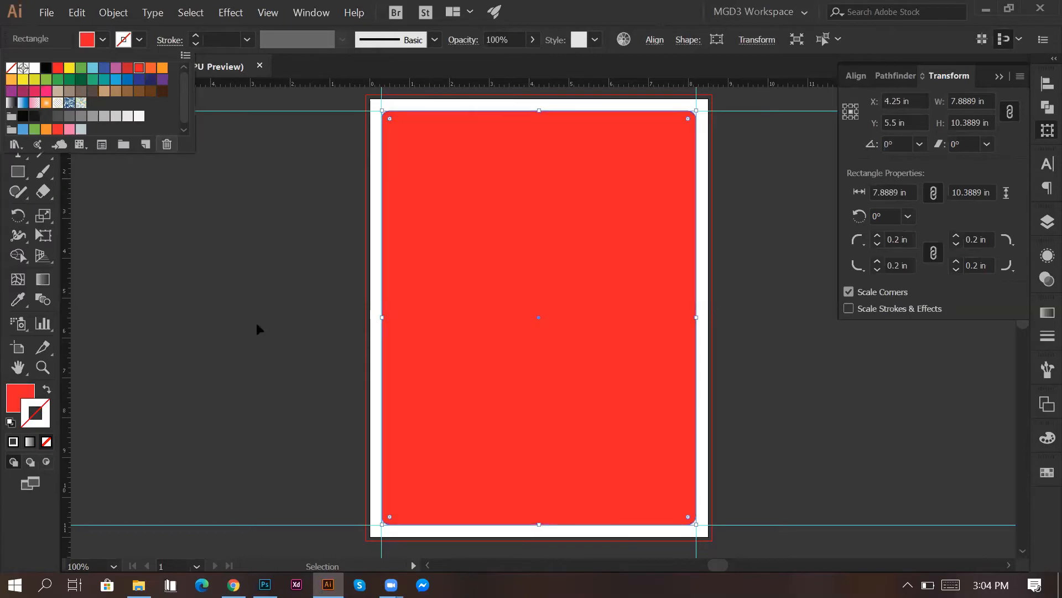
{"action": "left_click", "coordinate": [257, 323]}
{"action": "left_click", "coordinate": [771, 330]}
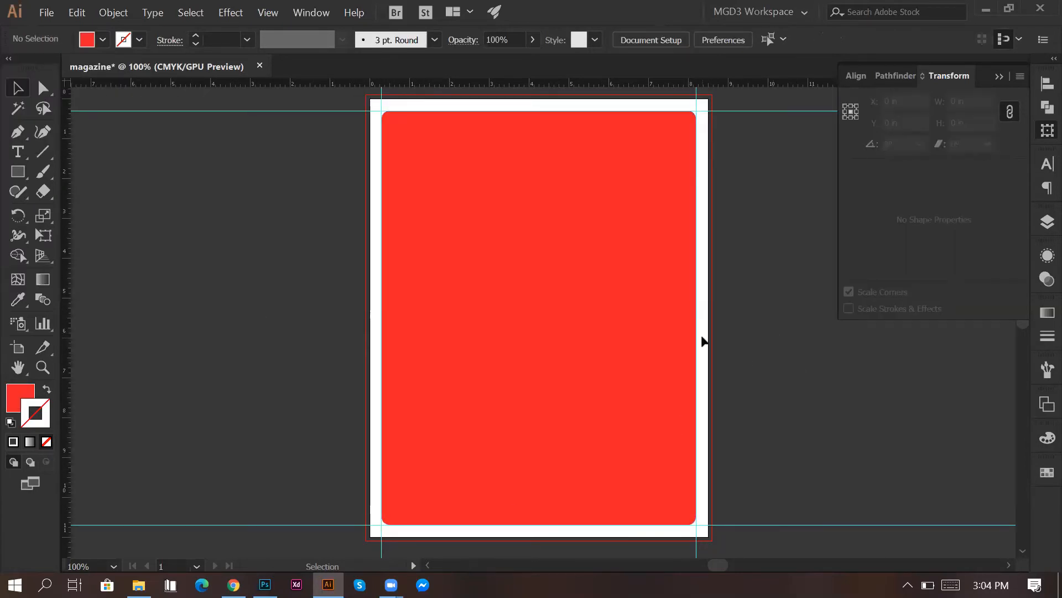
{"action": "left_click", "coordinate": [589, 272]}
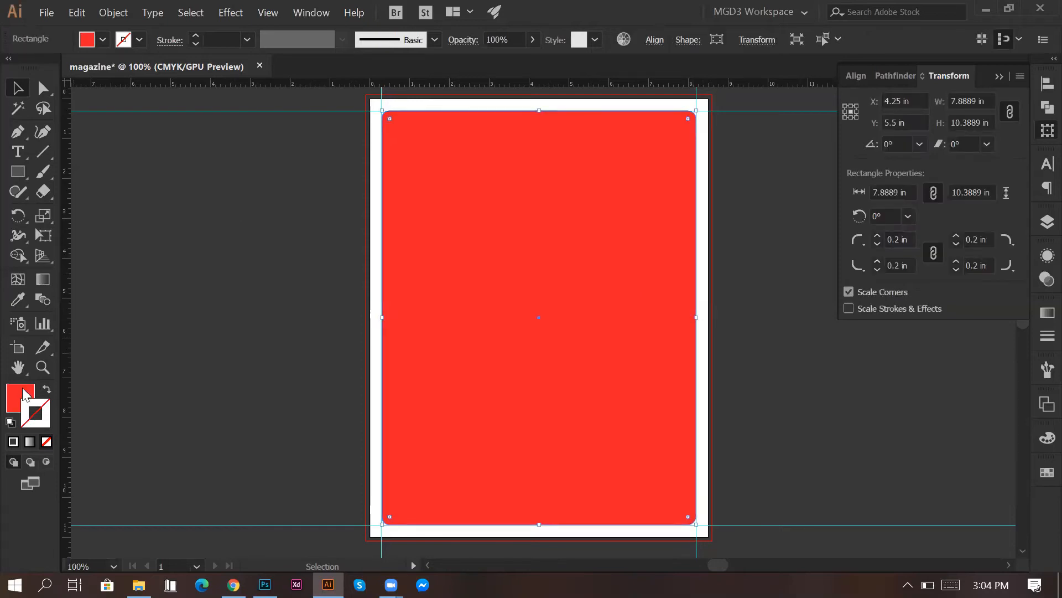
{"action": "double_click", "coordinate": [20, 397]}
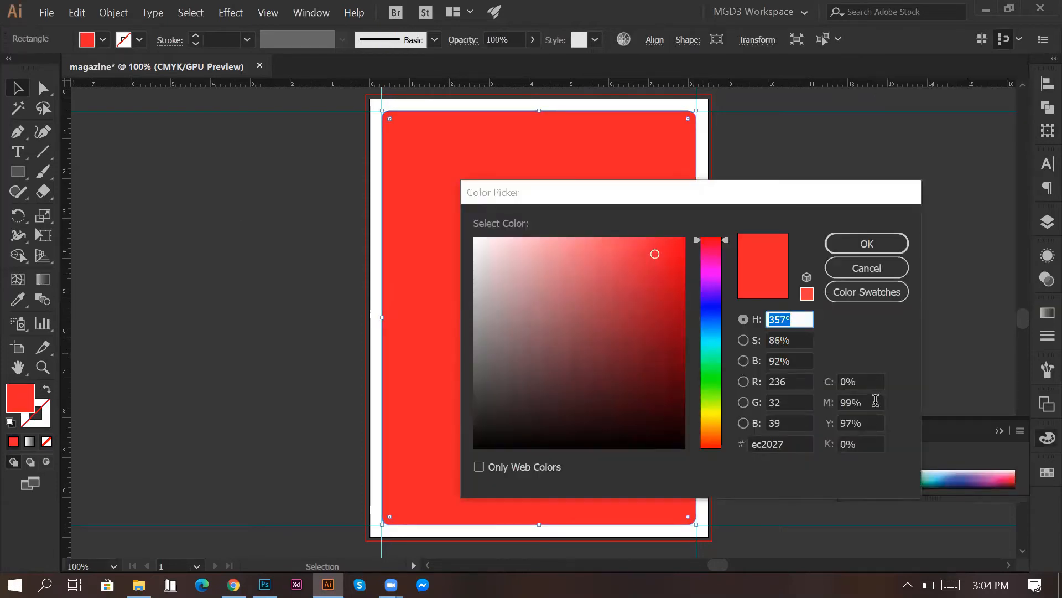
{"action": "left_click", "coordinate": [872, 403]}
{"action": "left_click", "coordinate": [871, 426]}
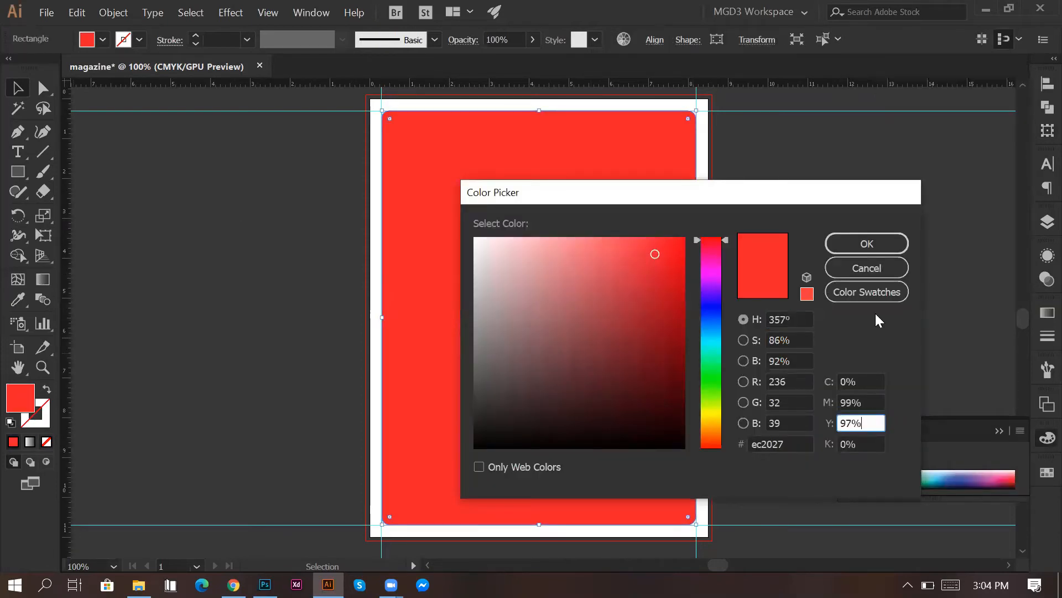
{"action": "left_click", "coordinate": [884, 268]}
Step: Set the rounded rectangle's fill to 100% magenta and 100% yellow with 0% cyan and black, and deselect it
{"action": "double_click", "coordinate": [34, 406]}
{"action": "left_click", "coordinate": [860, 403]}
{"action": "type", "text": "1"}
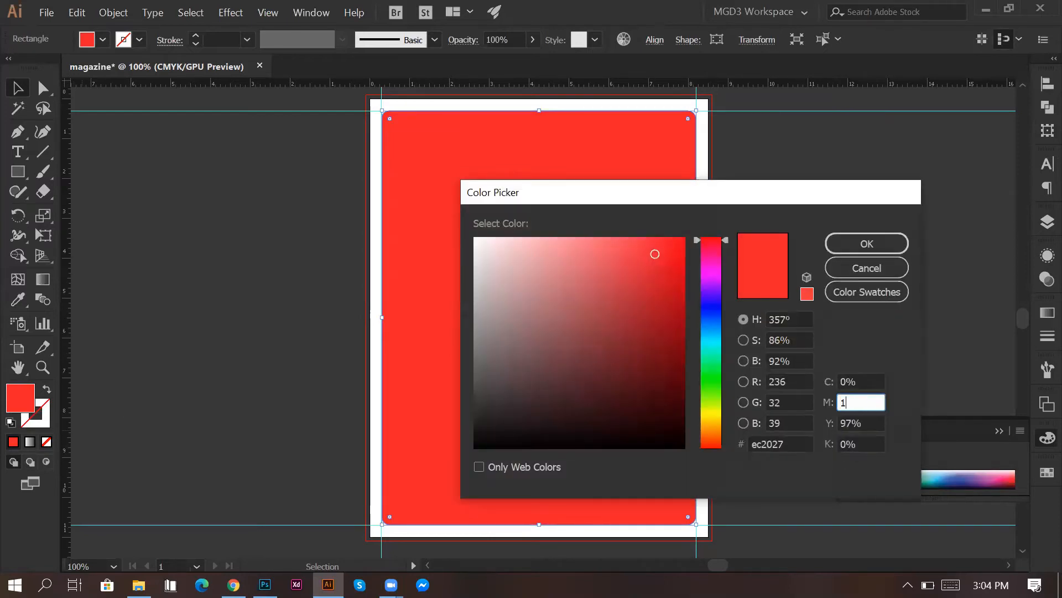
{"action": "type", "text": "00"}
{"action": "key", "text": "Tab"}
{"action": "type", "text": "q"}
{"action": "key", "text": "BackSpace"}
{"action": "type", "text": "100"}
{"action": "left_click", "coordinate": [846, 382]}
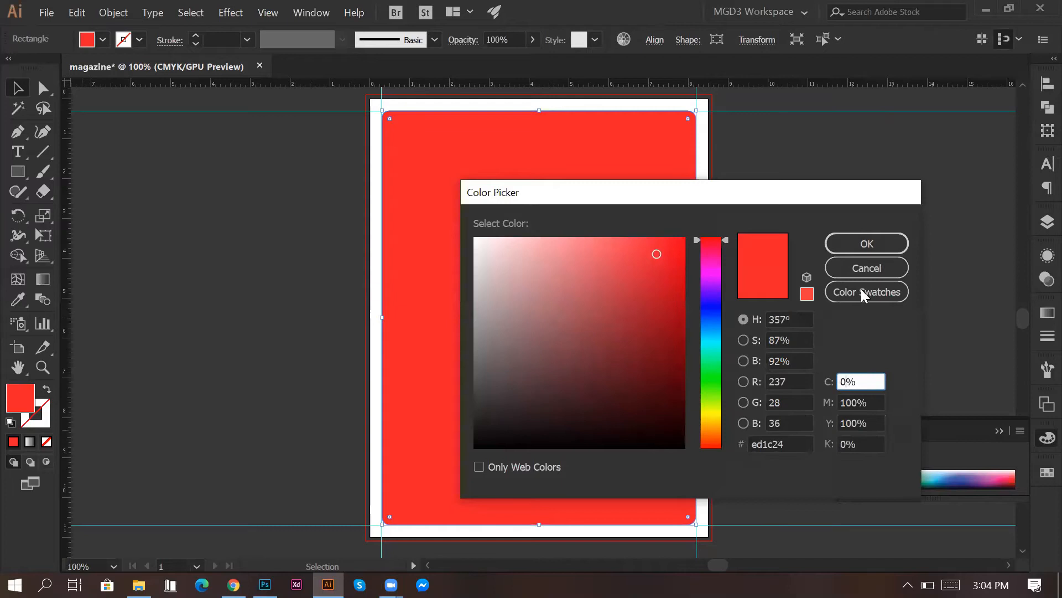
{"action": "left_click", "coordinate": [867, 244]}
{"action": "left_click", "coordinate": [786, 263]}
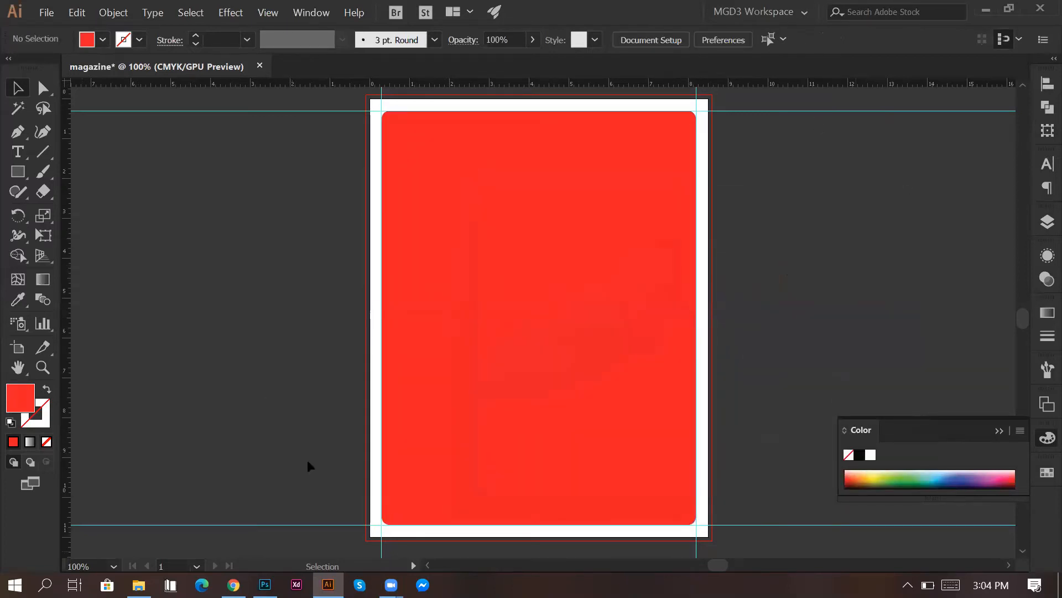
Step: Draw a rectangle about 7.89 by 2.35 inches across the lower half of the red area and fill it green
{"action": "left_click", "coordinate": [21, 169]}
{"action": "left_click_drag", "start_coordinate": [384, 345], "coordinate": [696, 437]}
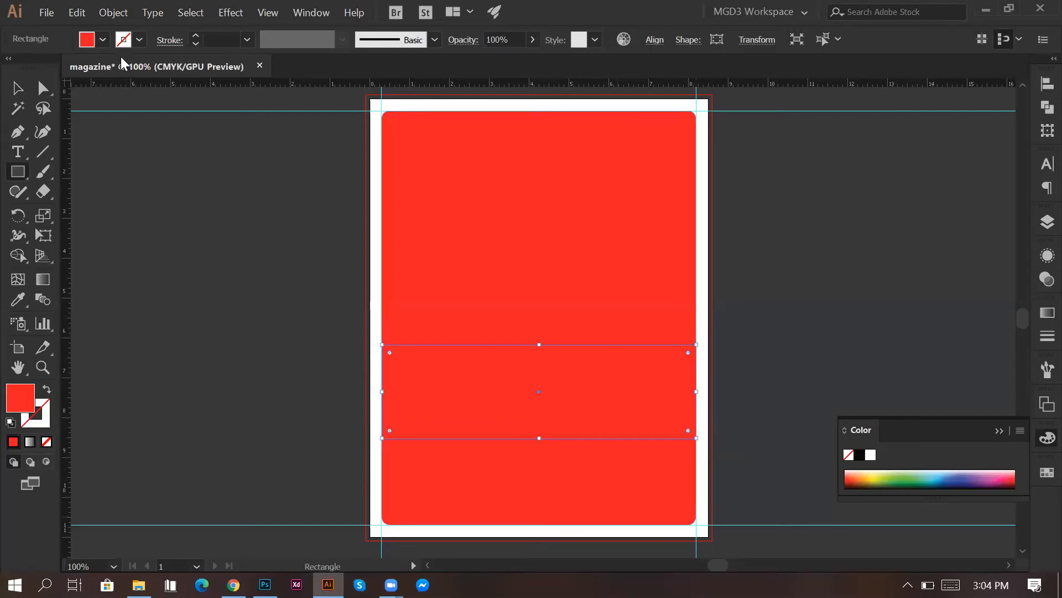
{"action": "left_click", "coordinate": [103, 39]}
{"action": "left_click", "coordinate": [81, 67]}
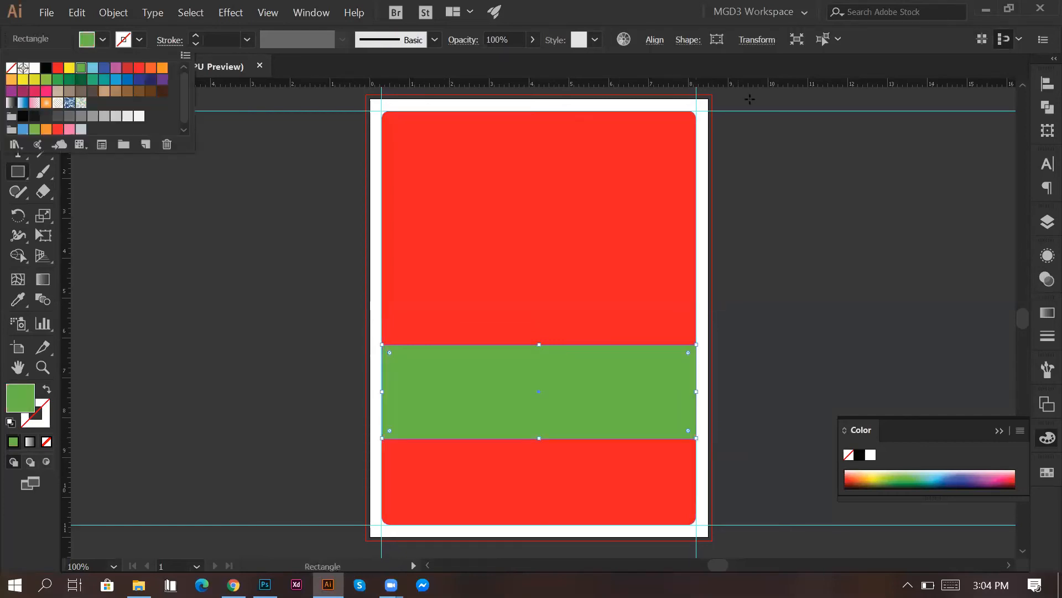
Step: Try to divide the green rectangle's width by 4 and undo the change
{"action": "left_click", "coordinate": [772, 40]}
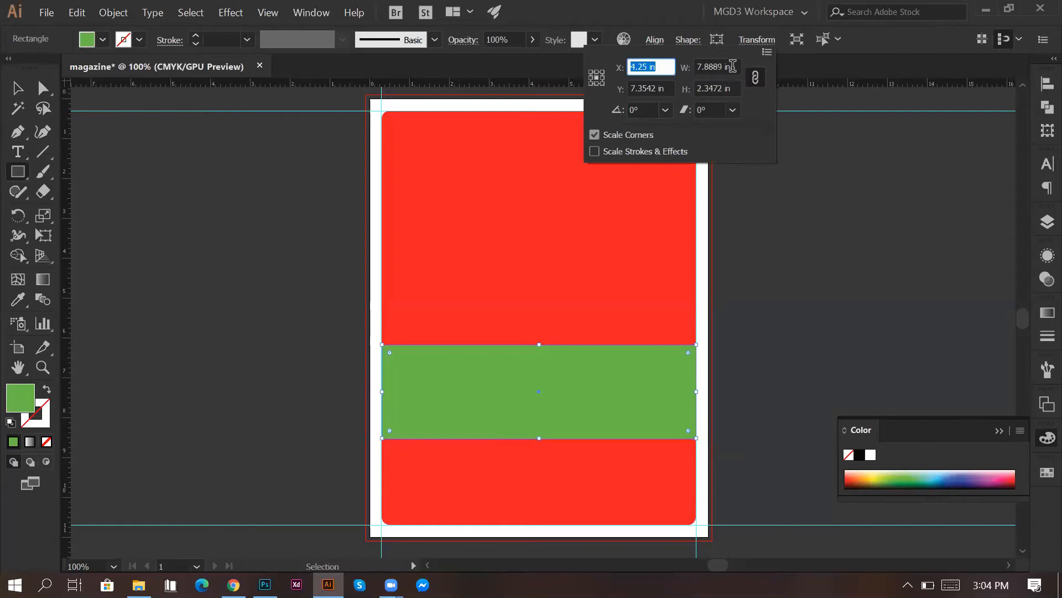
{"action": "left_click", "coordinate": [732, 66]}
{"action": "left_click", "coordinate": [763, 45]}
{"action": "left_click", "coordinate": [759, 41]}
{"action": "left_click", "coordinate": [686, 67]}
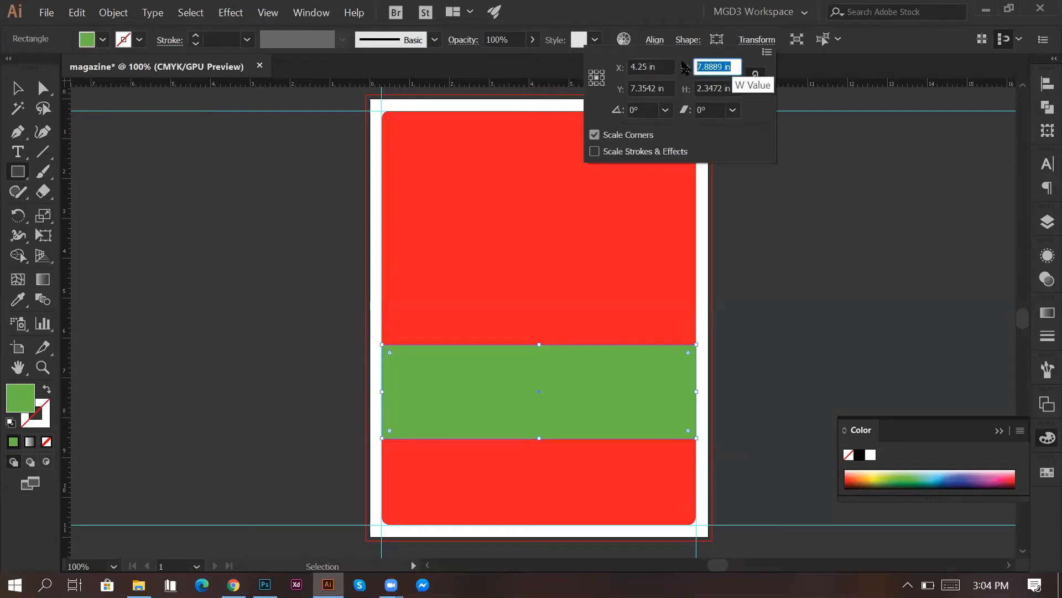
{"action": "left_click", "coordinate": [737, 65]}
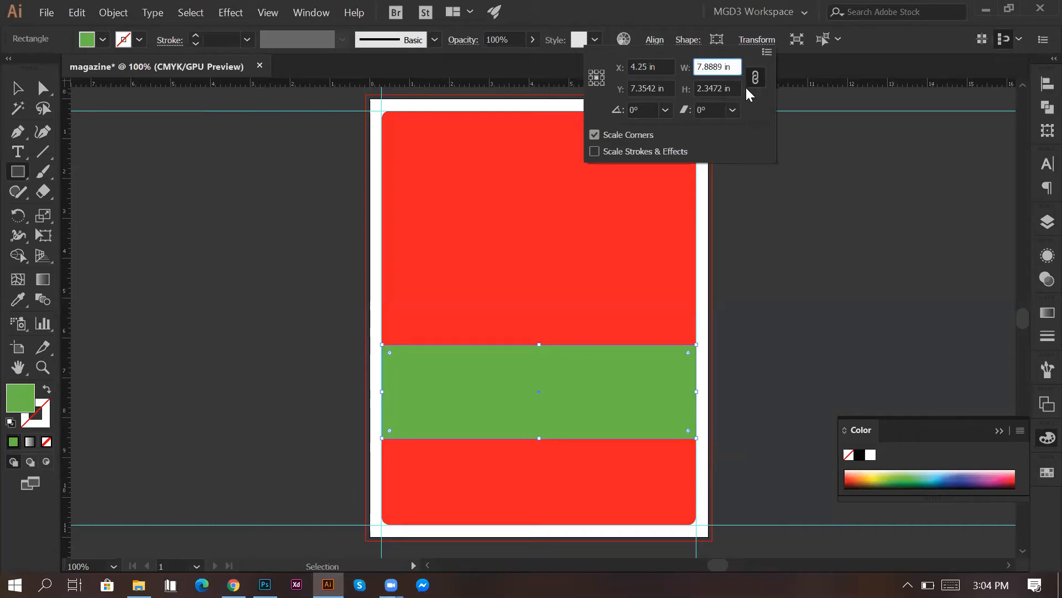
{"action": "type", "text": "/4"}
{"action": "key", "text": "Return"}
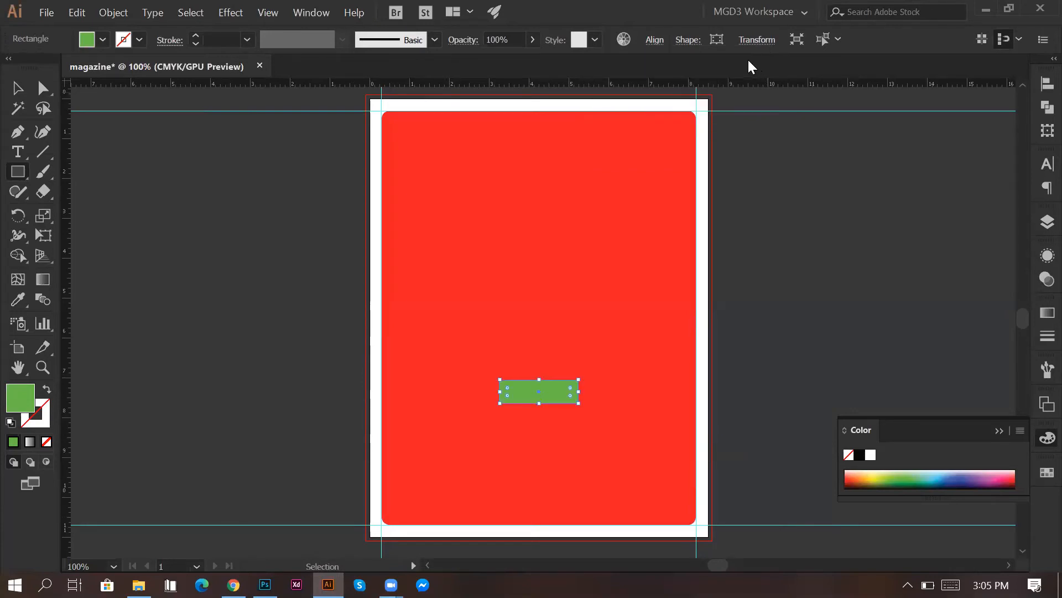
{"action": "key", "text": "ctrl+z"}
Step: Unlock the green rectangle's width and height proportions and divide its width by 4, keeping its height
{"action": "left_click", "coordinate": [759, 40]}
{"action": "left_click", "coordinate": [728, 86]}
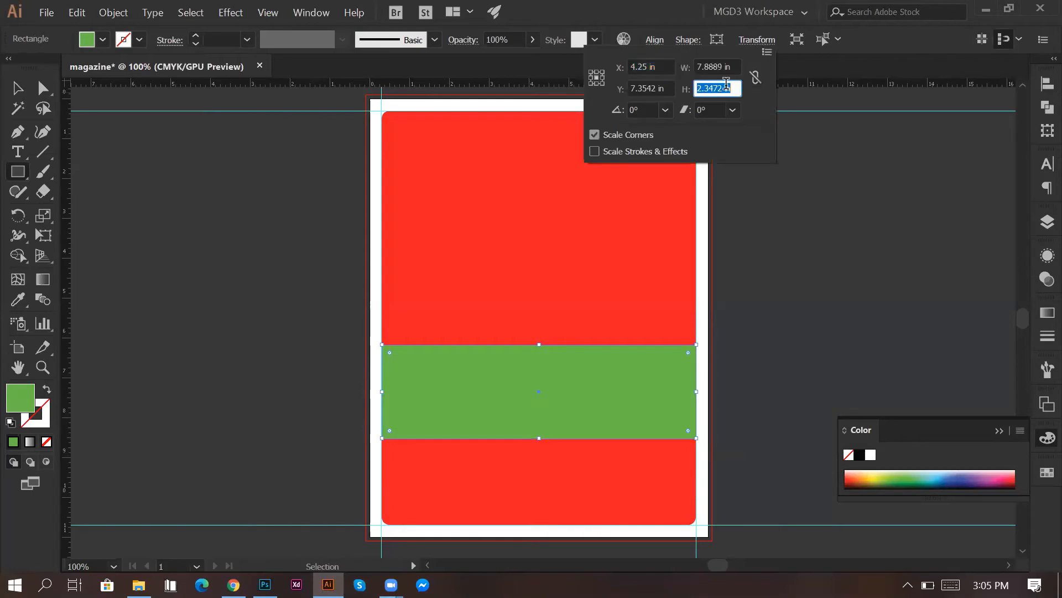
{"action": "left_click", "coordinate": [733, 67]}
{"action": "left_click", "coordinate": [755, 78]}
{"action": "type", "text": "/"}
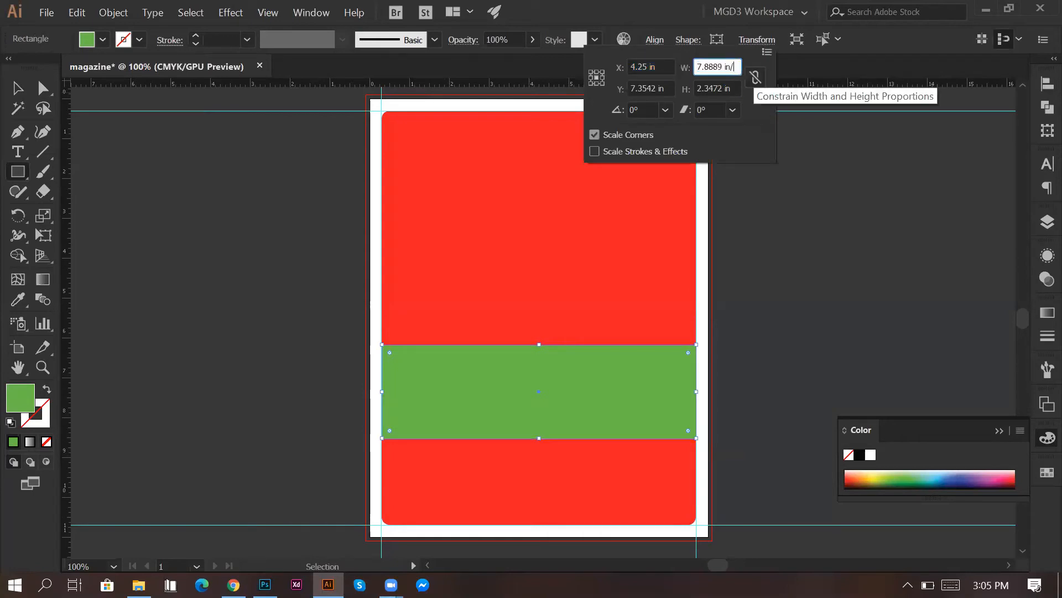
{"action": "type", "text": "4"}
{"action": "key", "text": "Return"}
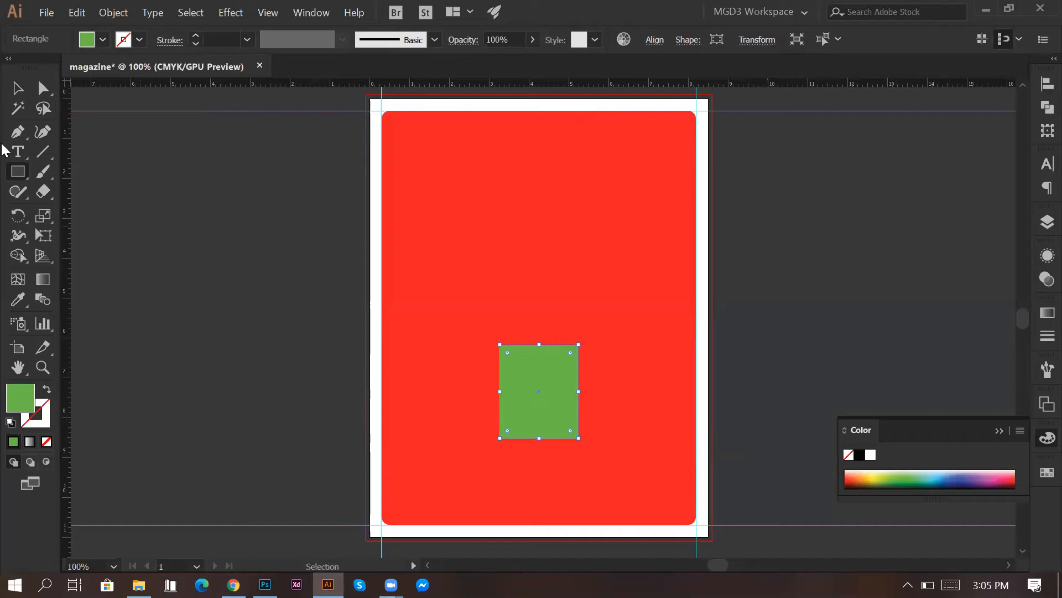
Step: Move the narrow green rectangle to the page's left margin guide and copy it across into a gapless row of four blocks
{"action": "left_click", "coordinate": [15, 89]}
{"action": "left_click", "coordinate": [535, 441]}
{"action": "left_click_drag", "start_coordinate": [555, 414], "coordinate": [494, 407]}
{"action": "left_click_drag", "start_coordinate": [506, 403], "coordinate": [585, 414]}
{"action": "left_click_drag", "start_coordinate": [587, 414], "coordinate": [631, 430]}
Step: Select all four green blocks, move the row down about 1 inch, and deselect it
{"action": "left_click", "coordinate": [573, 407], "text": "shift"}
{"action": "left_click", "coordinate": [476, 400], "text": "shift"}
{"action": "left_click", "coordinate": [446, 397], "text": "shift"}
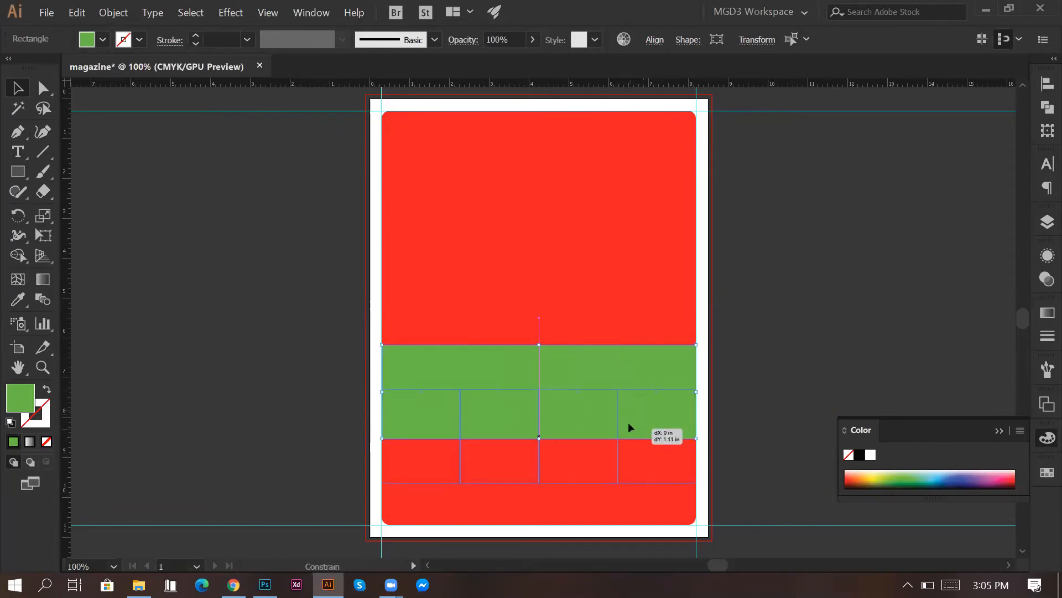
{"action": "left_click", "coordinate": [800, 315]}
{"action": "scroll", "coordinate": [611, 386], "scroll_direction": "down", "scroll_amount": 1}
{"action": "left_click", "coordinate": [427, 409]}
{"action": "left_click", "coordinate": [565, 403]}
{"action": "left_click", "coordinate": [663, 407]}
{"action": "left_click", "coordinate": [767, 355]}
Step: Start placing an image and browse to the Class 04 folder on the desktop
{"action": "left_click", "coordinate": [54, 16]}
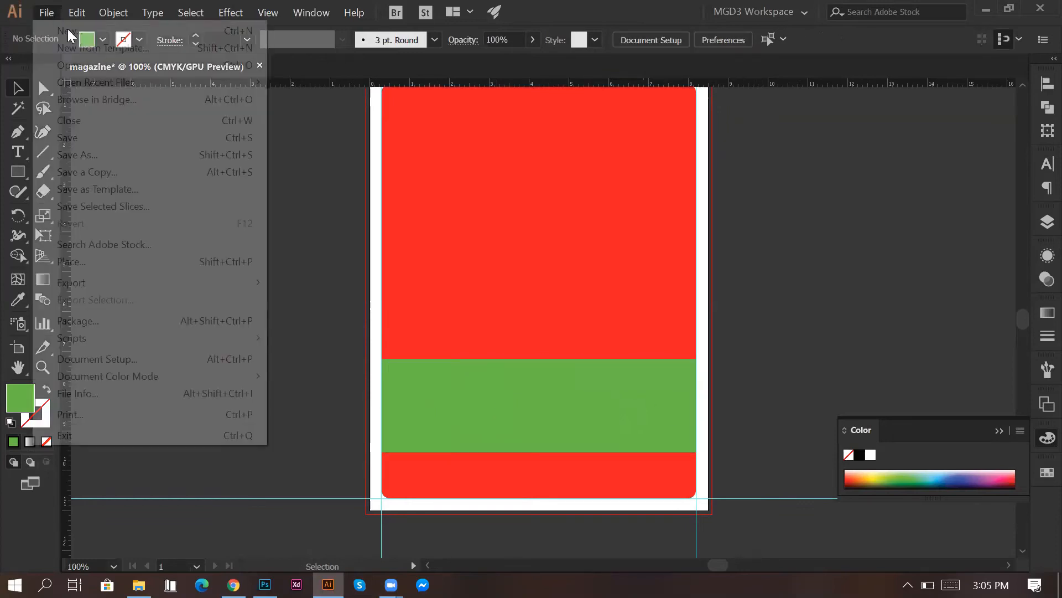
{"action": "left_click", "coordinate": [105, 262]}
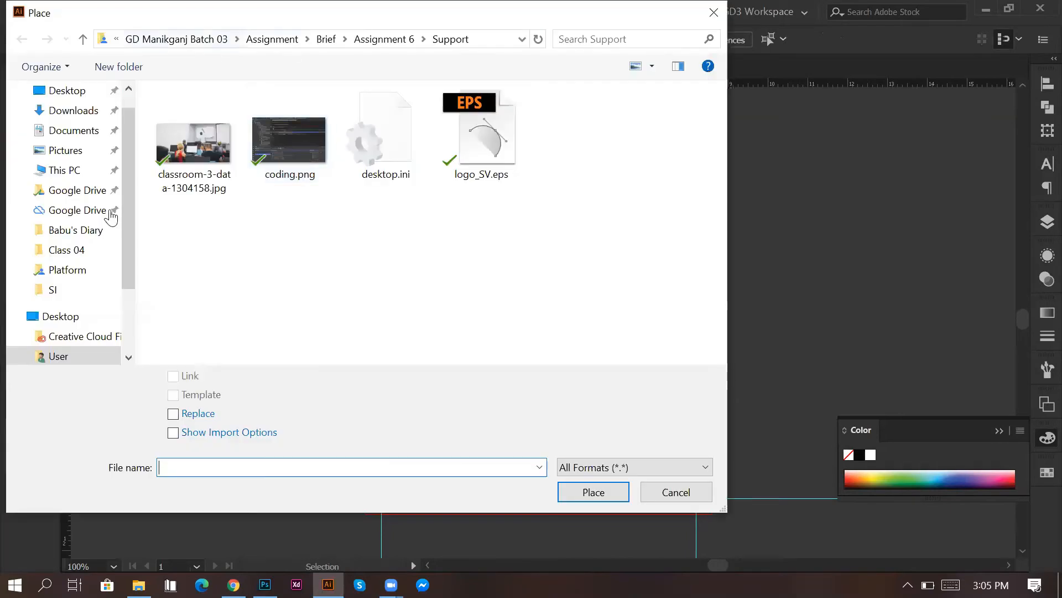
{"action": "left_click", "coordinate": [66, 170]}
{"action": "left_click", "coordinate": [67, 91]}
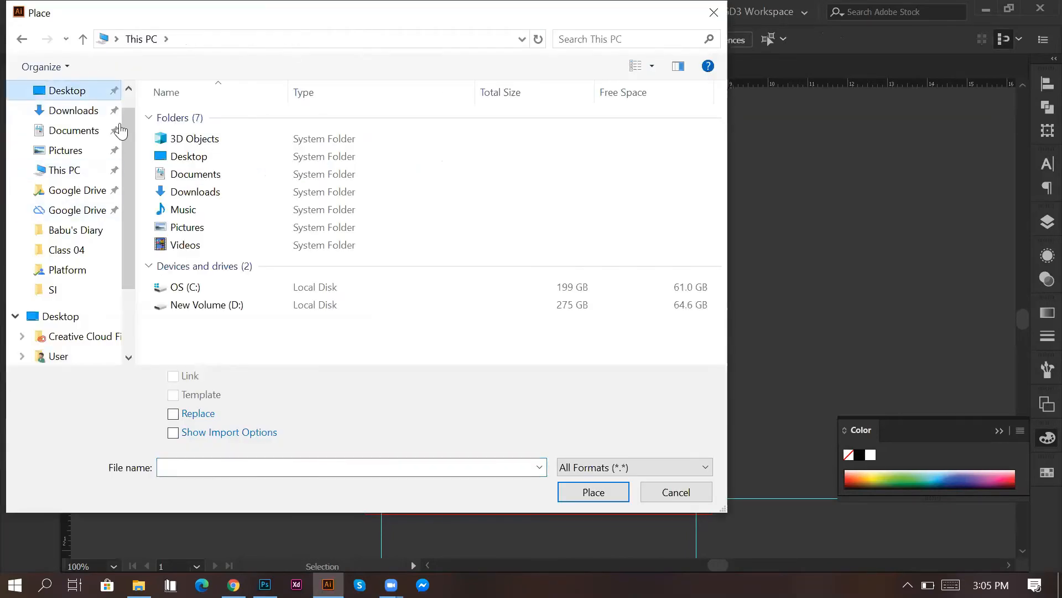
{"action": "double_click", "coordinate": [216, 119]}
{"action": "scroll", "coordinate": [625, 303], "scroll_direction": "down", "scroll_amount": 3}
{"action": "scroll", "coordinate": [629, 305], "scroll_direction": "down", "scroll_amount": 2}
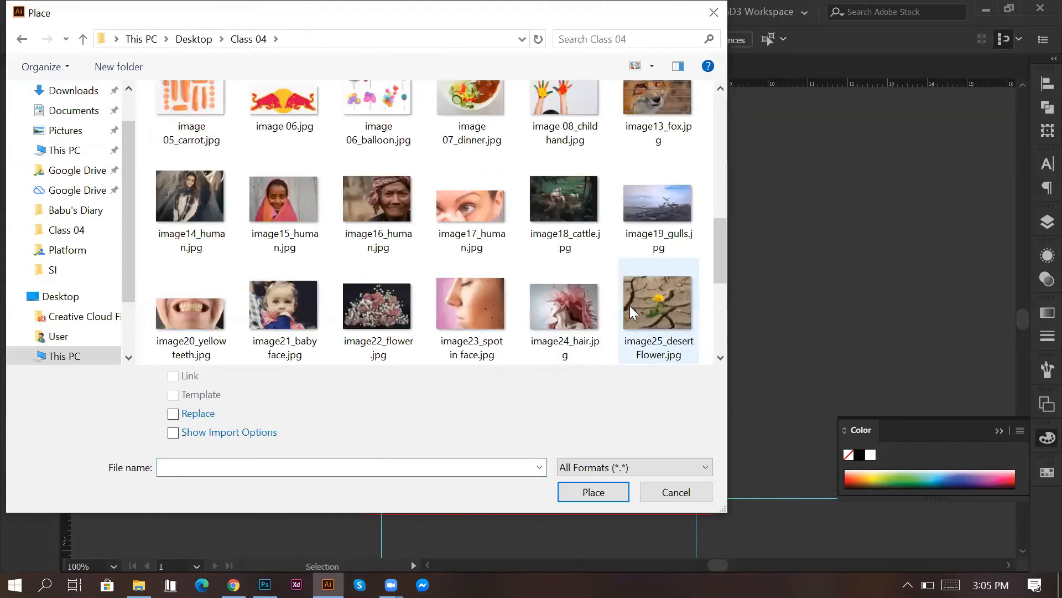
{"action": "scroll", "coordinate": [630, 305], "scroll_direction": "up", "scroll_amount": 1}
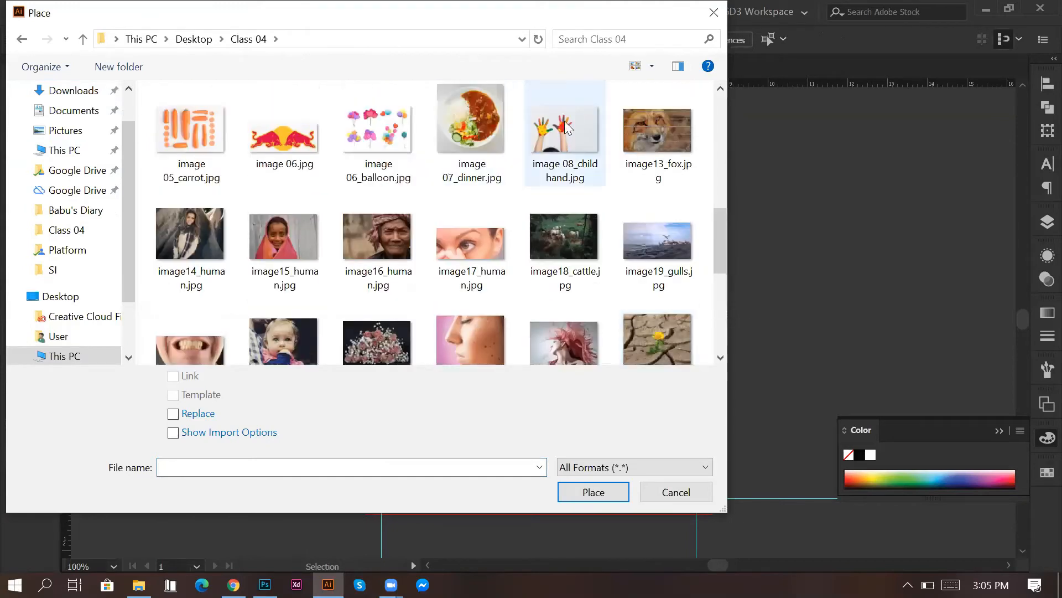
Step: Place image 07_dinner.jpg on the canvas to the left of the page and deselect it
{"action": "left_click", "coordinate": [355, 138]}
{"action": "left_click", "coordinate": [472, 133]}
{"action": "left_click", "coordinate": [594, 492]}
{"action": "left_click_drag", "start_coordinate": [121, 183], "coordinate": [303, 369]}
{"action": "left_click", "coordinate": [122, 99]}
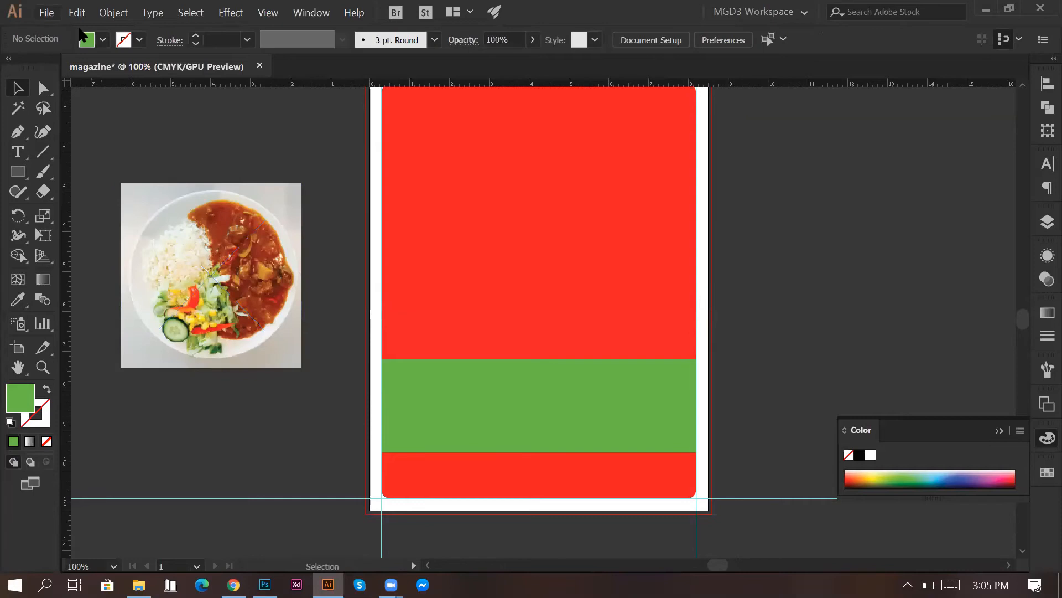
Step: Place image24_hair.jpg from the Class 04 folder on the canvas to the right of the page
{"action": "left_click", "coordinate": [77, 12]}
{"action": "left_click", "coordinate": [123, 259]}
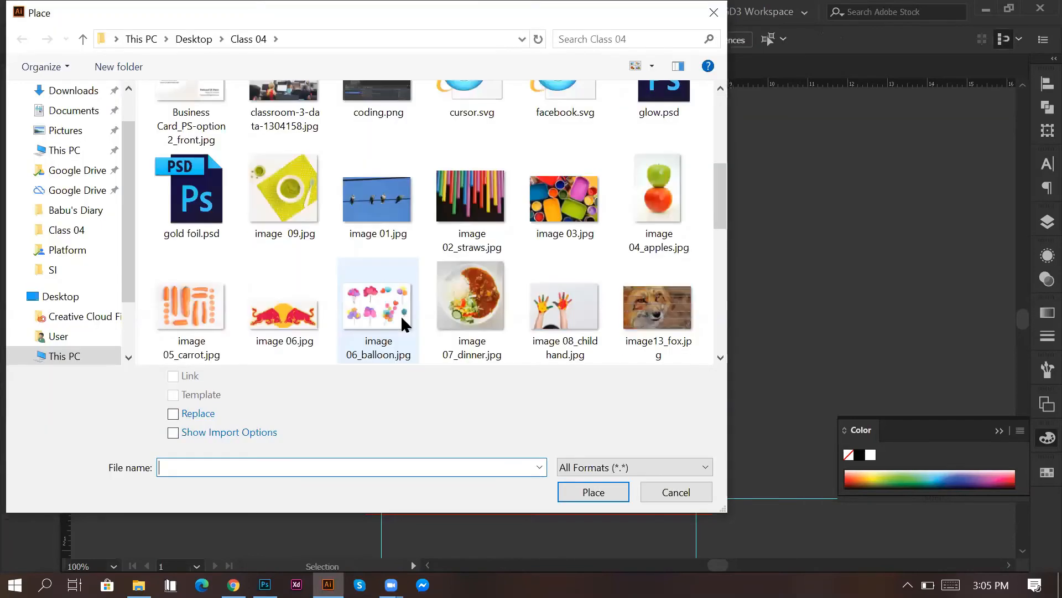
{"action": "scroll", "coordinate": [354, 313], "scroll_direction": "down", "scroll_amount": 3}
{"action": "left_click", "coordinate": [285, 221]}
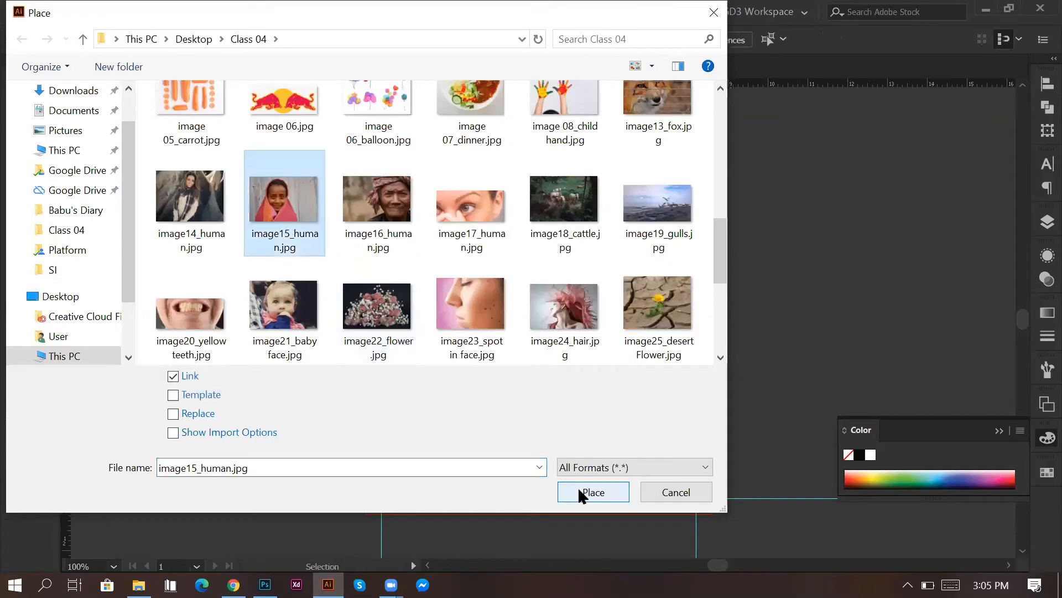
{"action": "left_click", "coordinate": [566, 321]}
{"action": "left_click", "coordinate": [594, 489]}
{"action": "left_click_drag", "start_coordinate": [729, 192], "coordinate": [915, 376]}
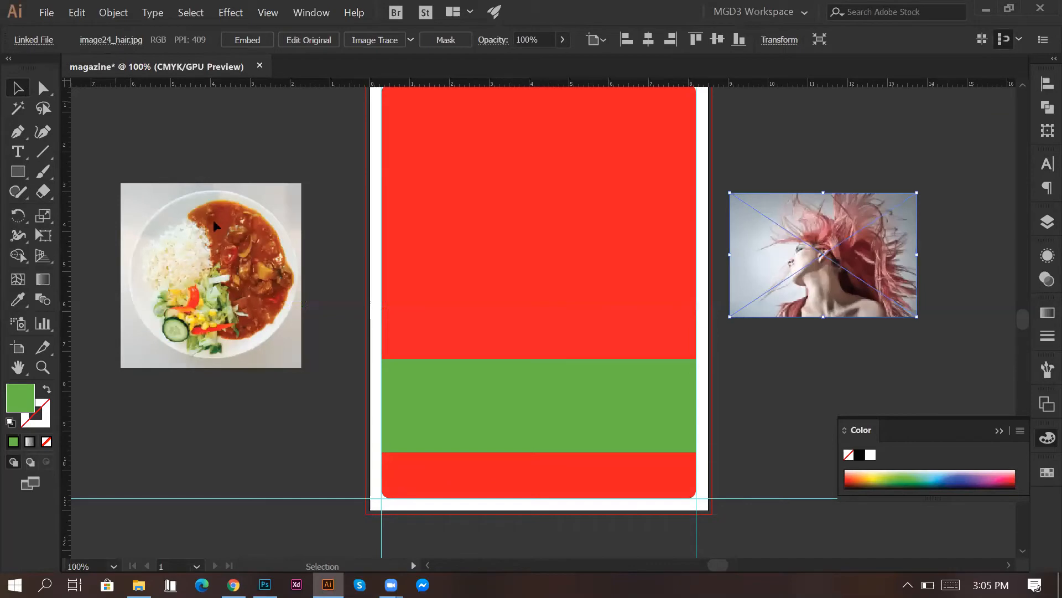
Step: Try dividing the width of another full-width green rectangle above the row by 4, and delete that rectangle
{"action": "left_click_drag", "start_coordinate": [433, 413], "coordinate": [695, 289]}
{"action": "left_click", "coordinate": [755, 388]}
{"action": "left_click", "coordinate": [535, 272]}
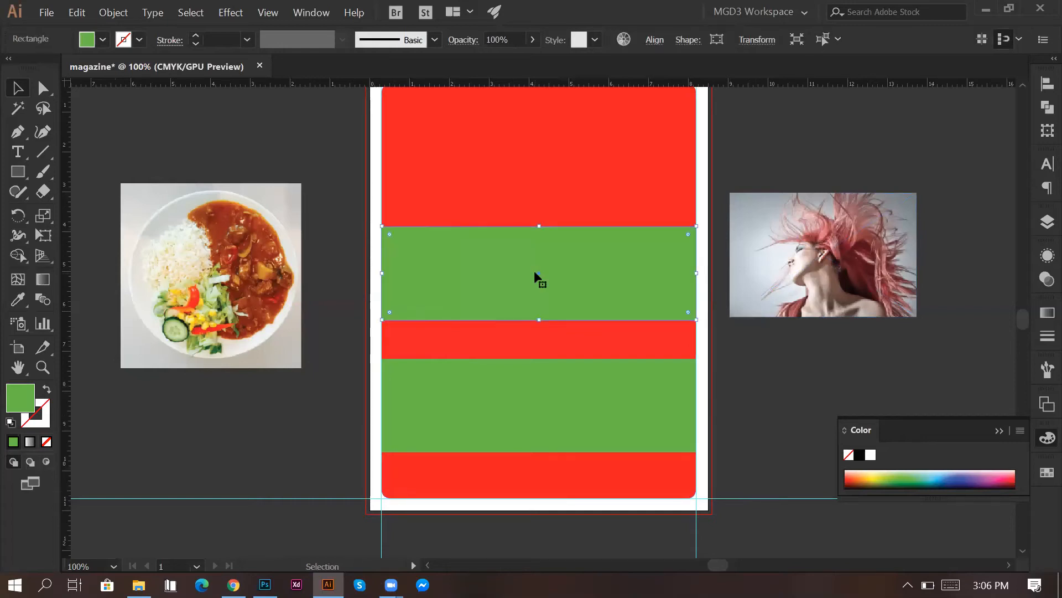
{"action": "left_click", "coordinate": [757, 39]}
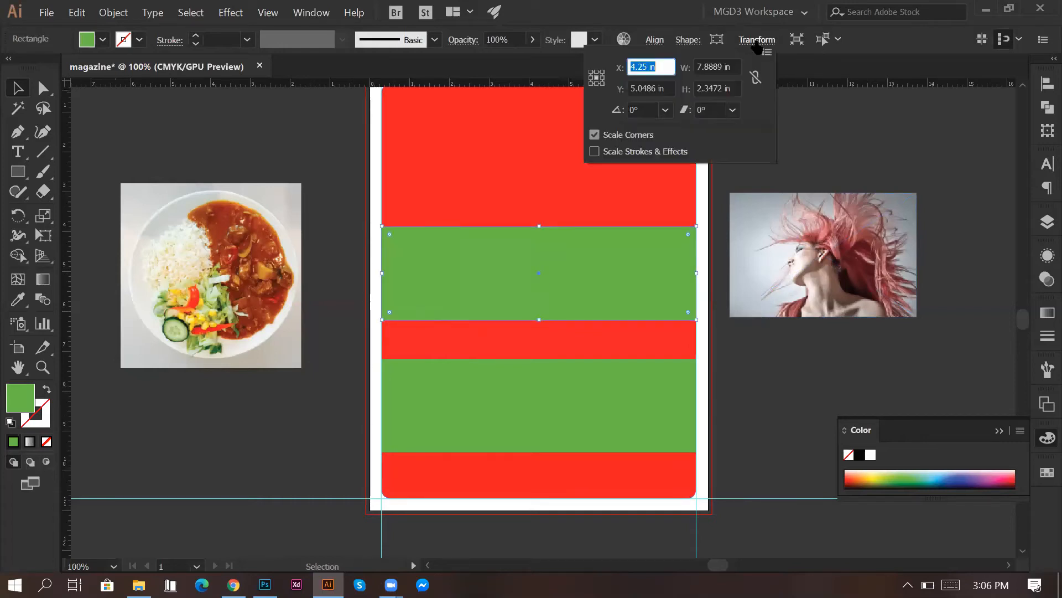
{"action": "left_click", "coordinate": [734, 67]}
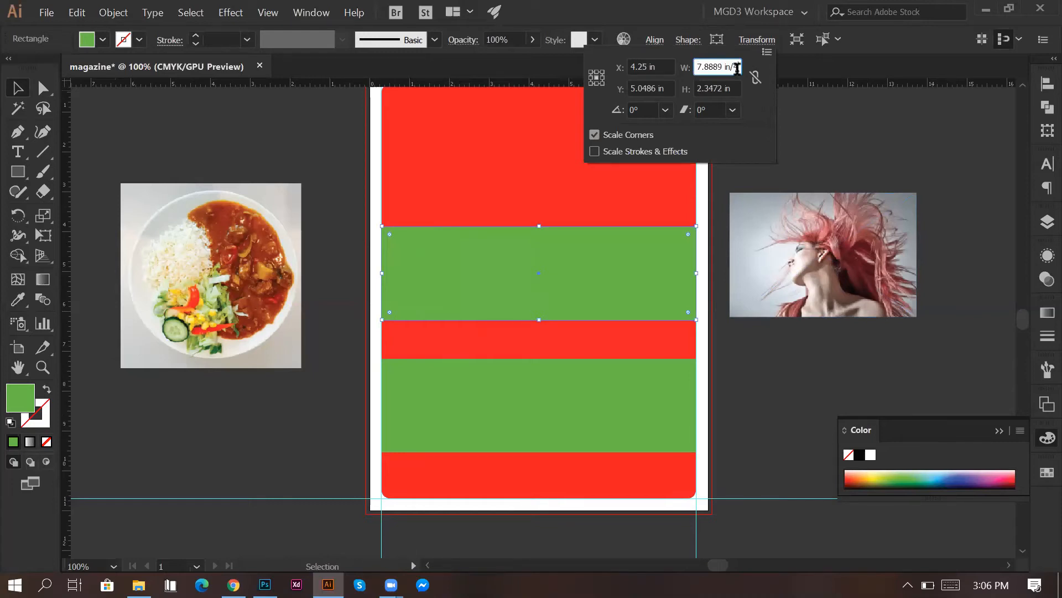
{"action": "key", "text": "Return"}
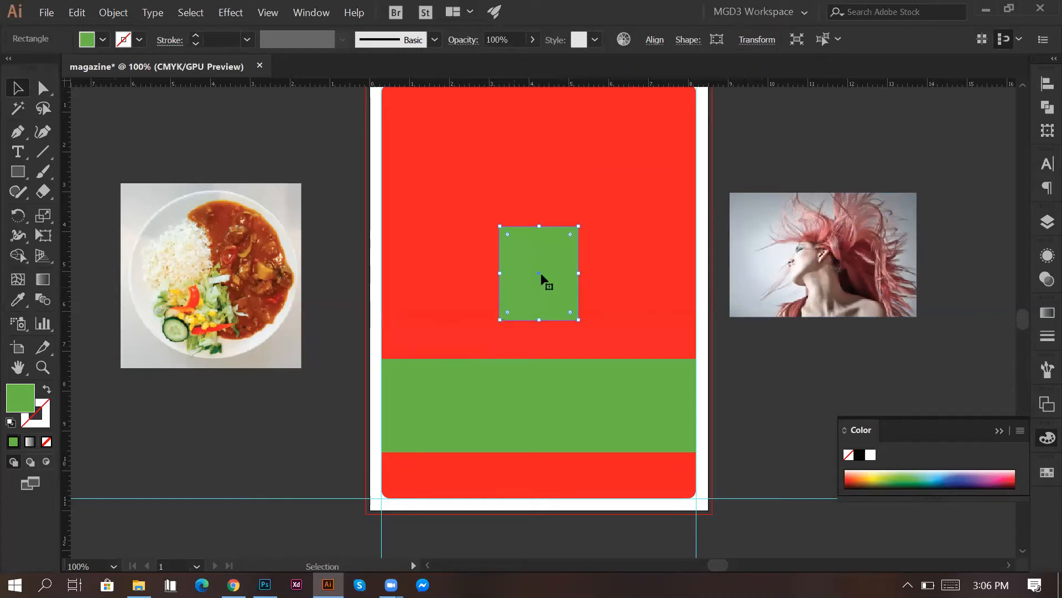
{"action": "key", "text": "Delete"}
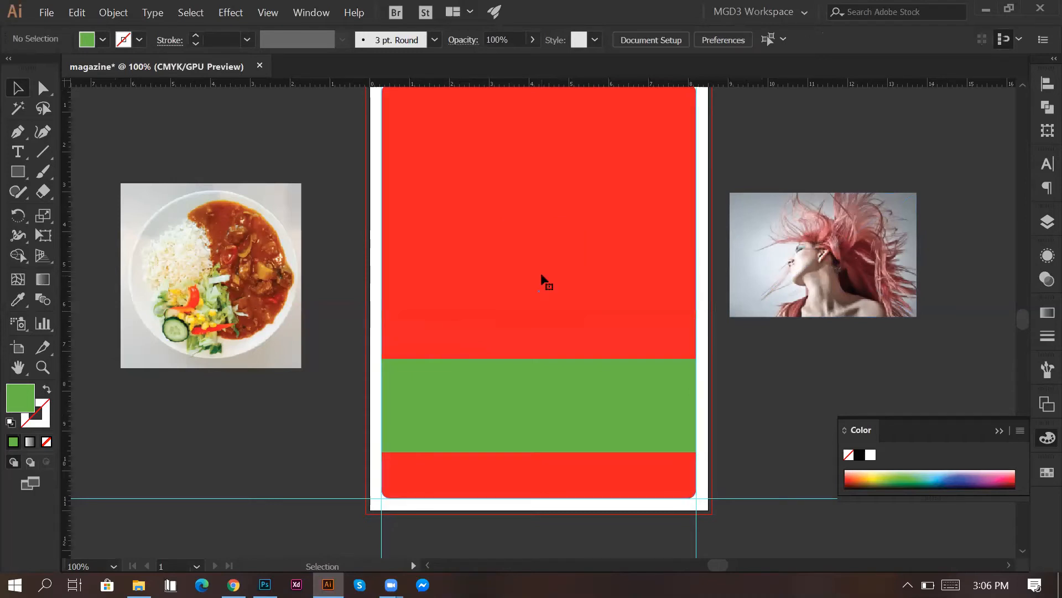
Step: Place image 01.jpg from the Class 04 folder over the upper left edge of the page
{"action": "left_click", "coordinate": [54, 11]}
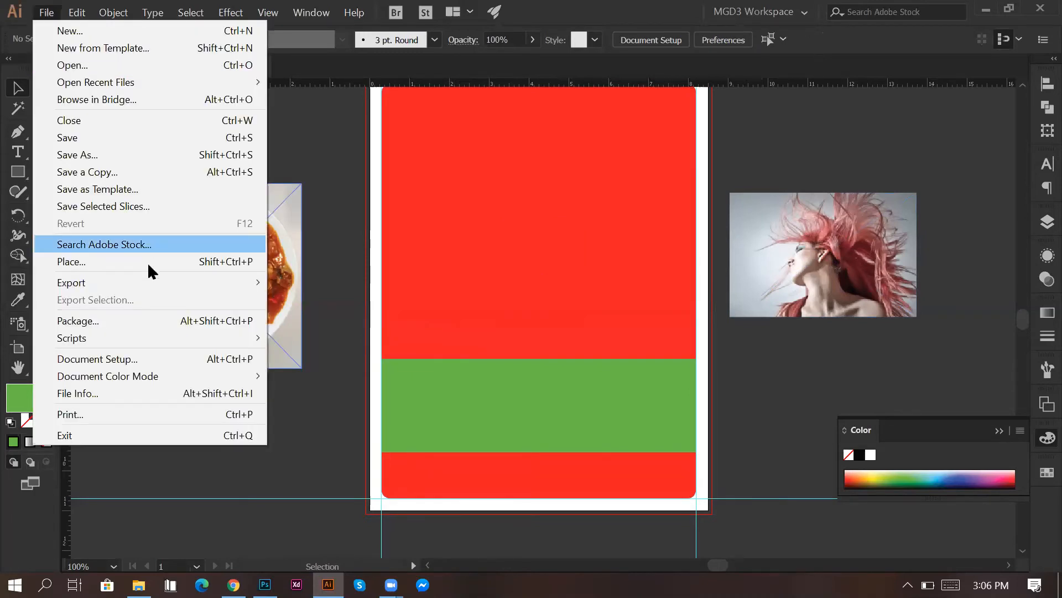
{"action": "key", "text": "Escape"}
{"action": "key", "text": "shift+ctrl+p"}
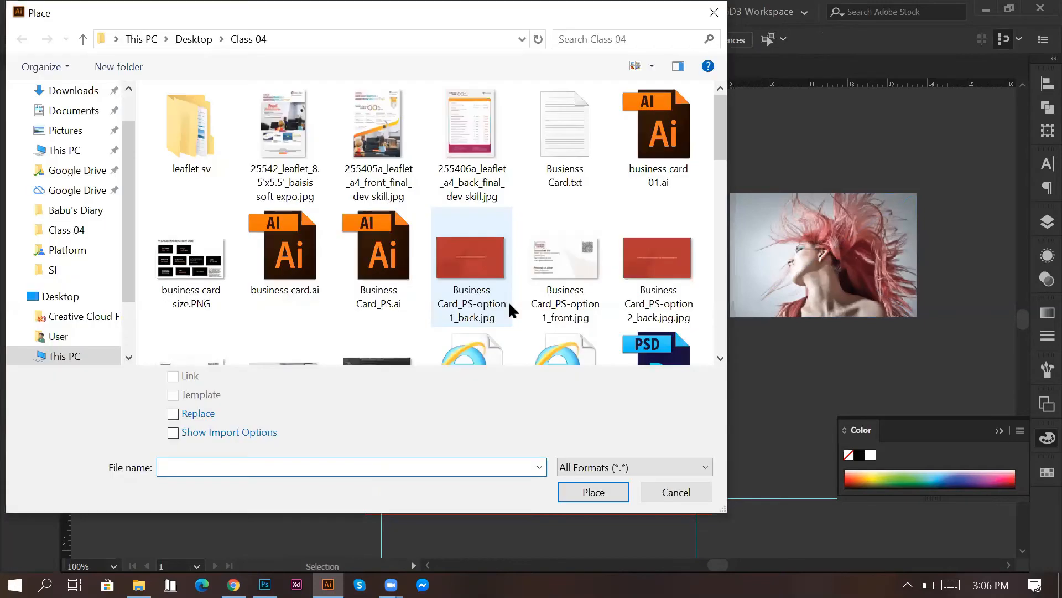
{"action": "scroll", "coordinate": [400, 257], "scroll_direction": "down", "scroll_amount": 5}
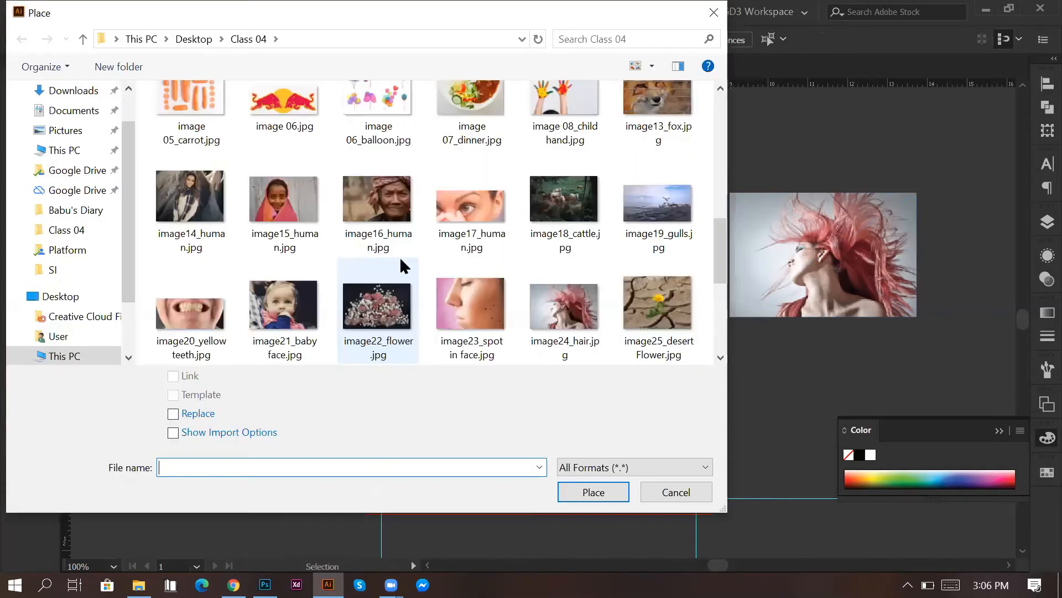
{"action": "scroll", "coordinate": [390, 134], "scroll_direction": "up", "scroll_amount": 2}
{"action": "left_click", "coordinate": [382, 132]}
{"action": "left_click", "coordinate": [593, 492]}
{"action": "left_click_drag", "start_coordinate": [192, 100], "coordinate": [439, 359]}
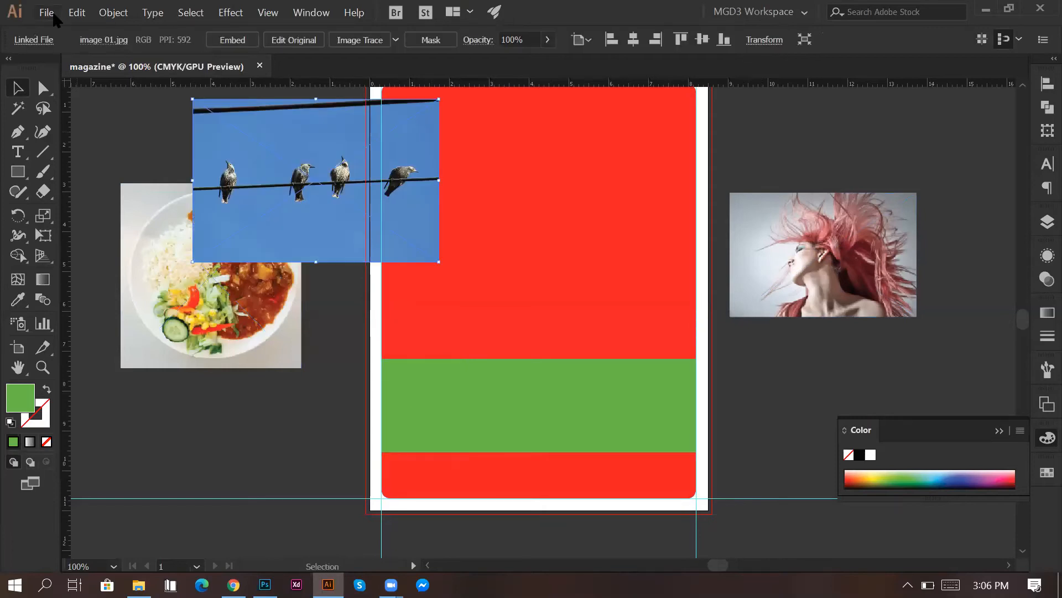
Step: Place image28_red girl.jpg.jpg from the Class 04 folder below the dinner photo
{"action": "left_click", "coordinate": [56, 12]}
{"action": "left_click", "coordinate": [114, 261]}
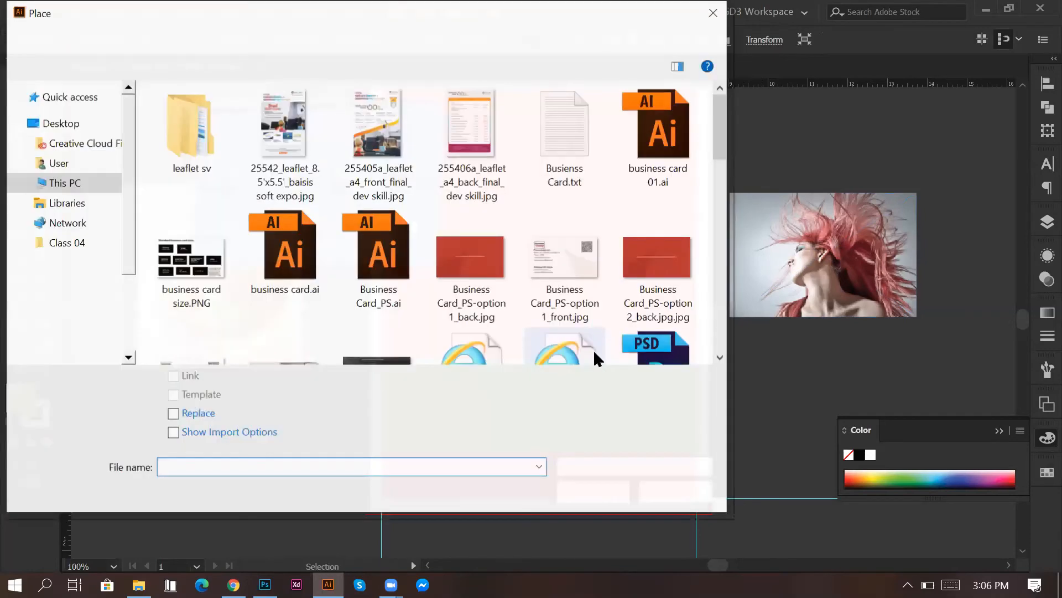
{"action": "scroll", "coordinate": [481, 350], "scroll_direction": "down", "scroll_amount": 5}
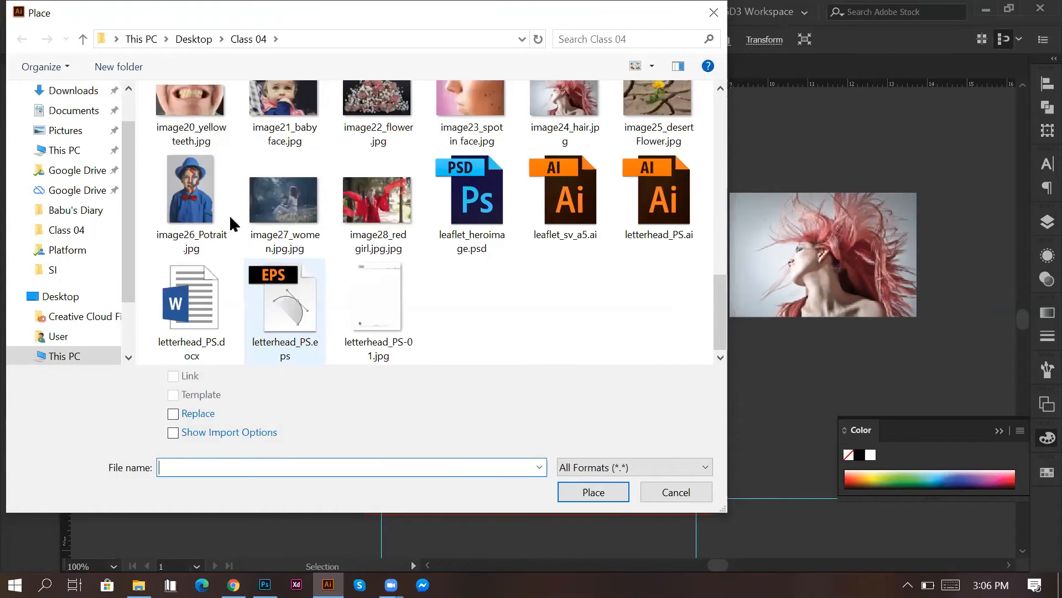
{"action": "left_click", "coordinate": [383, 196]}
{"action": "left_click", "coordinate": [581, 479]}
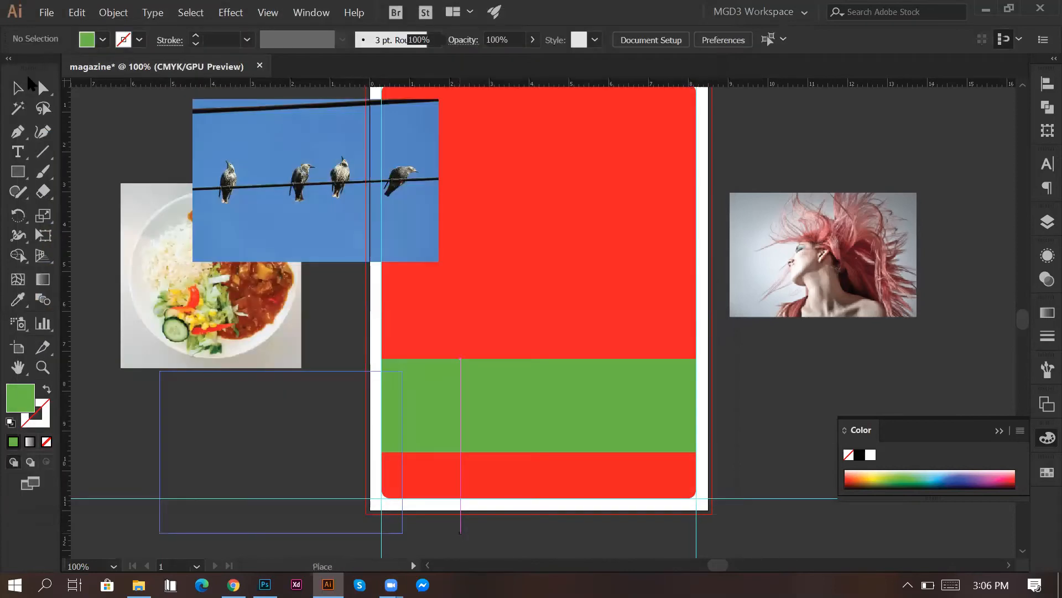
Step: Move the red-dress photo and the birds photo to the canvas right of the page
{"action": "left_click", "coordinate": [19, 86]}
{"action": "left_click", "coordinate": [663, 400]}
{"action": "left_click_drag", "start_coordinate": [324, 453], "coordinate": [957, 402]}
{"action": "left_click_drag", "start_coordinate": [335, 245], "coordinate": [898, 263]}
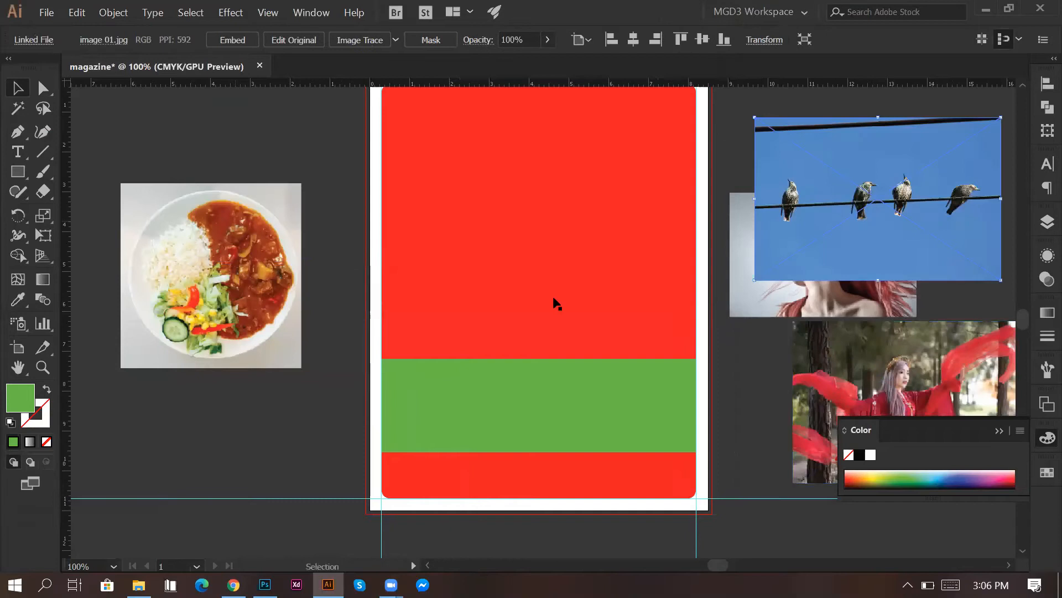
Step: Move the pink-hair photo onto the red area and the dinner photo over the leftmost green block
{"action": "left_click_drag", "start_coordinate": [752, 314], "coordinate": [486, 275]}
{"action": "left_click_drag", "start_coordinate": [266, 366], "coordinate": [328, 422]}
{"action": "left_click_drag", "start_coordinate": [308, 369], "coordinate": [425, 425]}
{"action": "left_click", "coordinate": [238, 321]}
{"action": "left_click", "coordinate": [398, 410]}
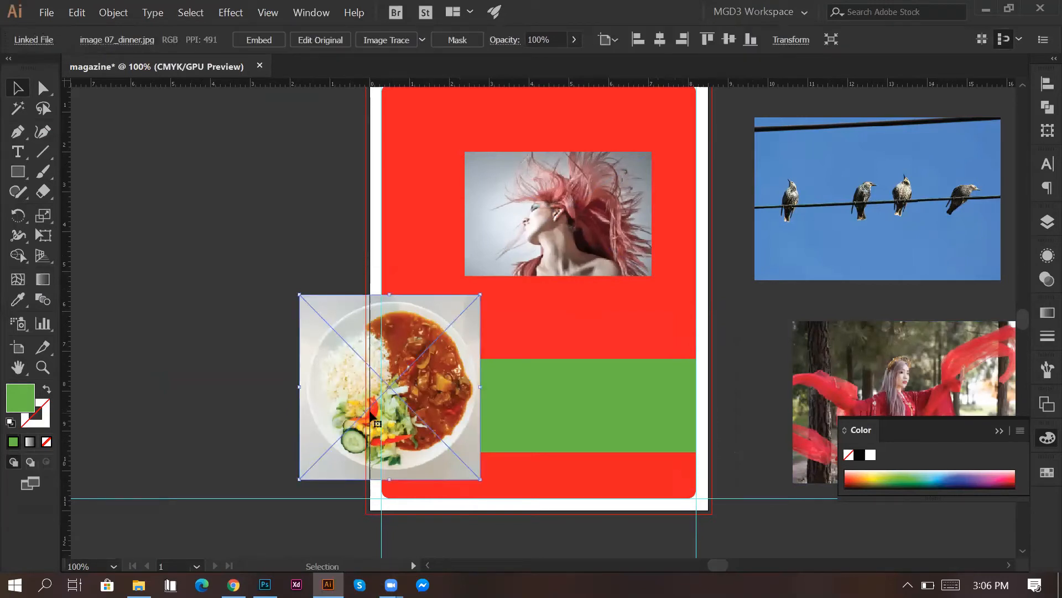
Step: Send the dinner photo backward until it lies behind the green blocks and the red background
{"action": "key", "text": "ctrl"}
{"action": "key", "text": "ctrl+bracketleft"}
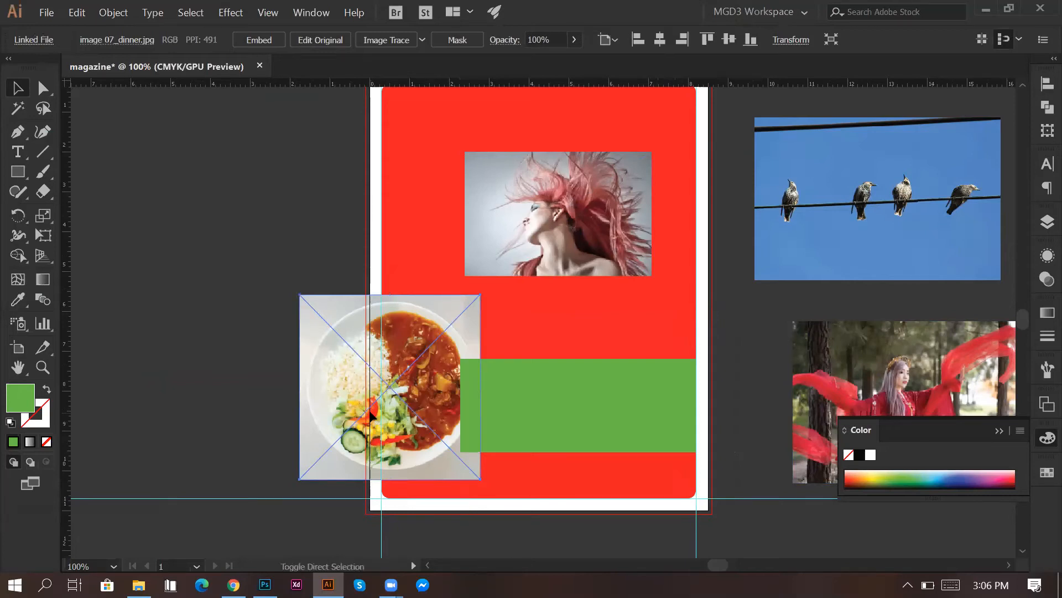
{"action": "key", "text": "ctrl+bracketleft"}
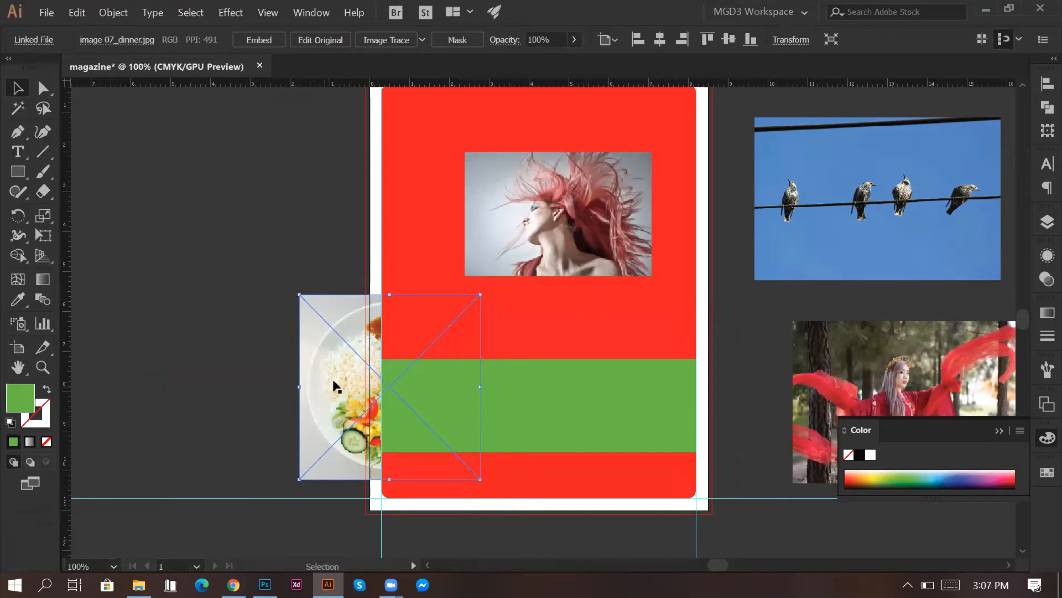
Step: Select the leftmost green block with the dinner photo, make a clipping mask from them, and deselect it
{"action": "left_click", "coordinate": [413, 391]}
{"action": "left_click", "coordinate": [349, 350], "text": "shift"}
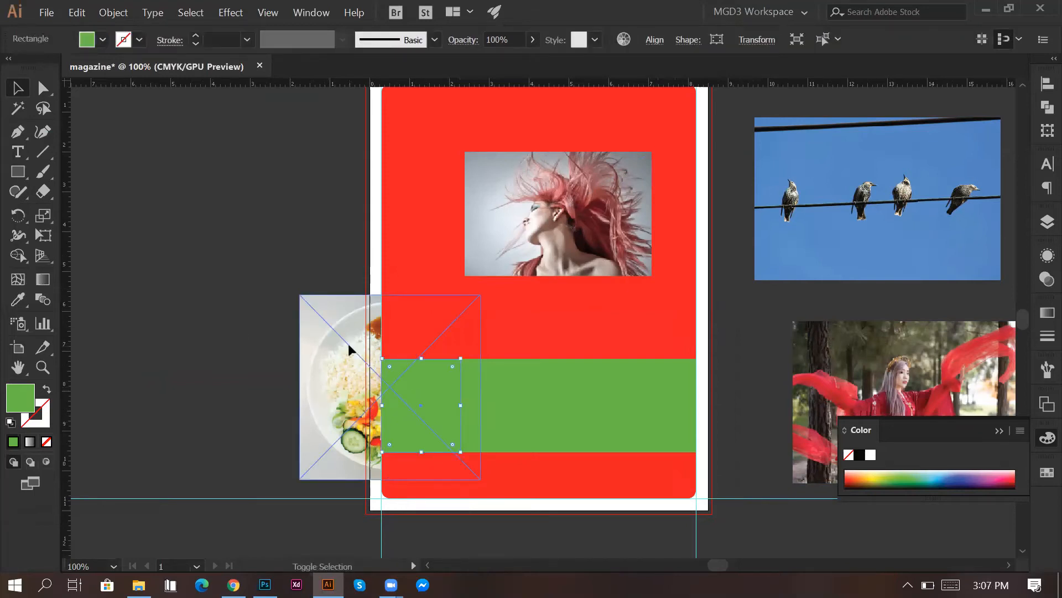
{"action": "right_click", "coordinate": [348, 349]}
{"action": "left_click", "coordinate": [419, 455]}
{"action": "left_click", "coordinate": [245, 394]}
{"action": "scroll", "coordinate": [395, 341], "scroll_direction": "down", "scroll_amount": 2}
{"action": "left_click", "coordinate": [444, 328]}
{"action": "left_click", "coordinate": [247, 287]}
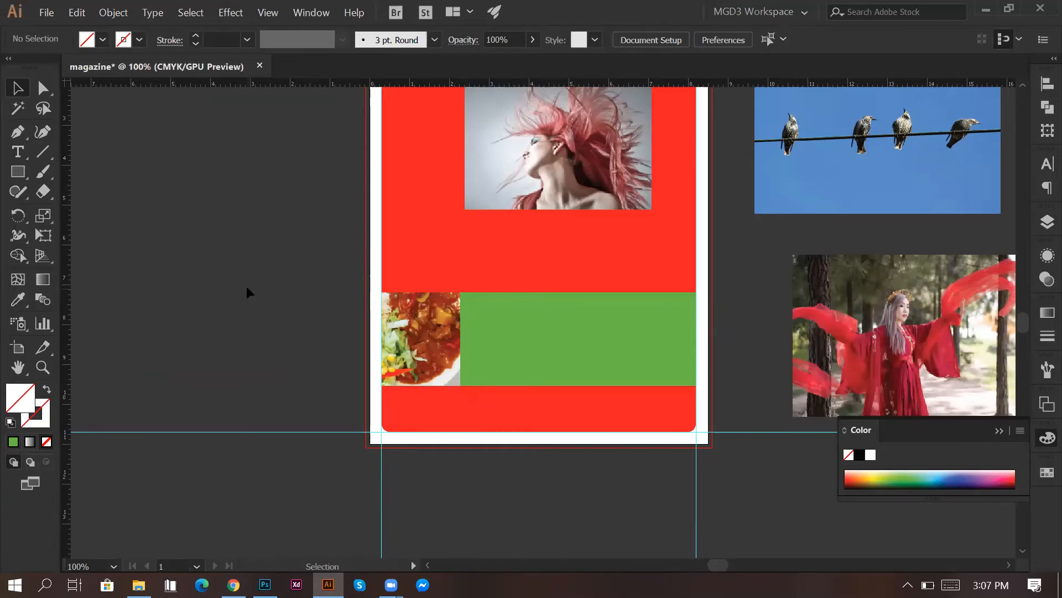
Step: Isolate the dinner photo's clip group and scale and reposition the photo so the whole plate nearly fits the block
{"action": "double_click", "coordinate": [435, 354]}
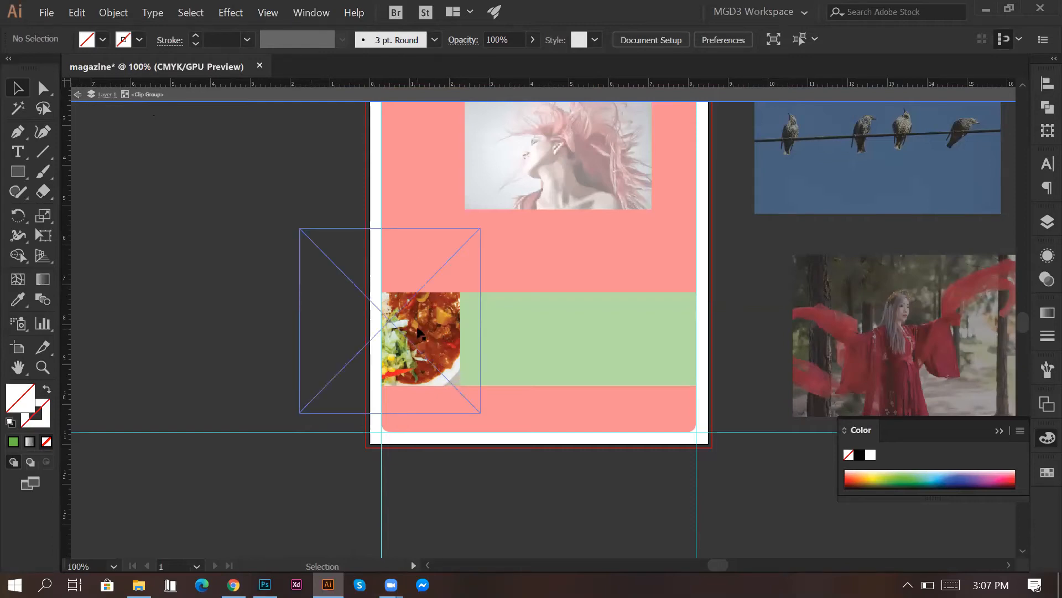
{"action": "left_click", "coordinate": [408, 314]}
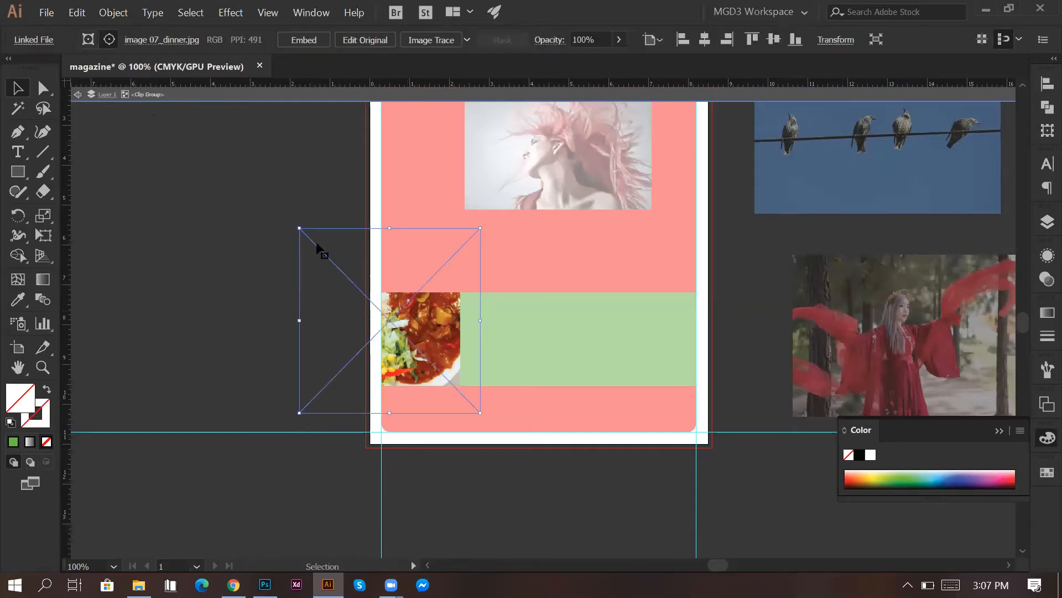
{"action": "left_click_drag", "start_coordinate": [297, 227], "coordinate": [361, 278]}
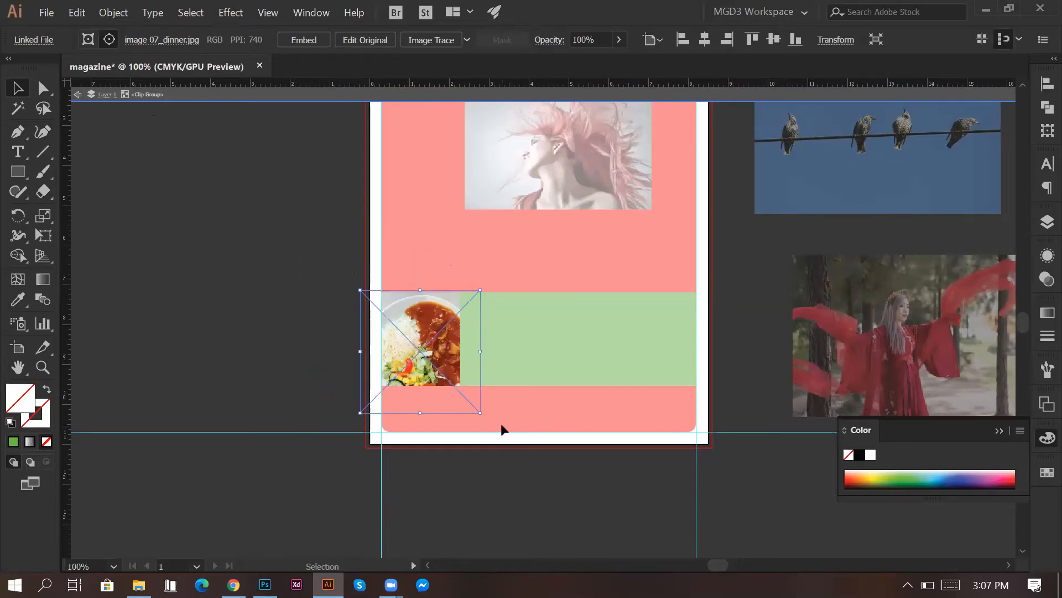
{"action": "left_click_drag", "start_coordinate": [482, 412], "coordinate": [427, 346]}
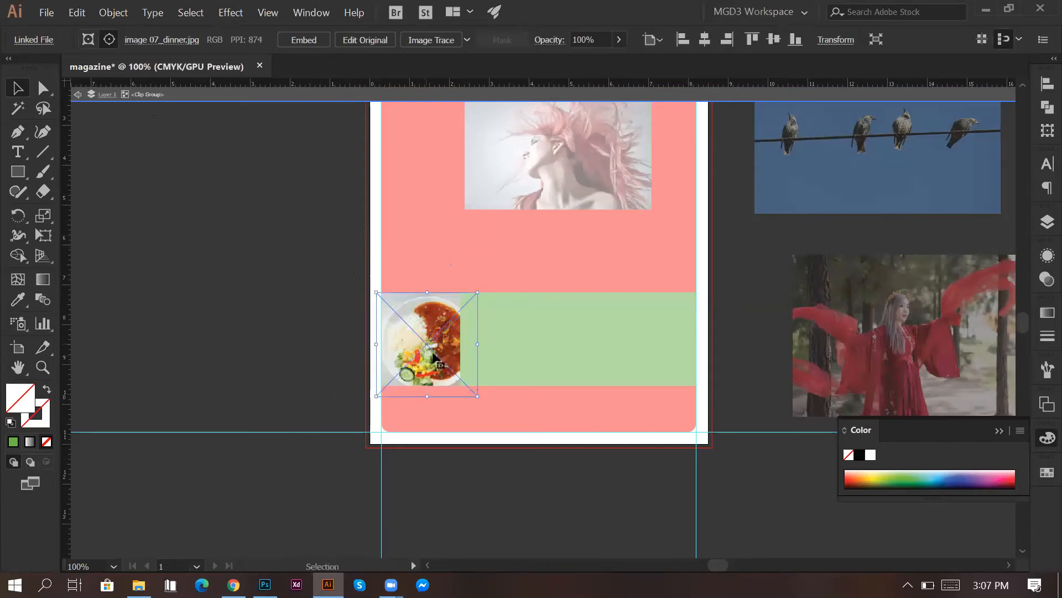
Step: Fine-tune the dinner photo's size inside its clip group and exit isolation mode
{"action": "mouse_move", "coordinate": [476, 395]}
{"action": "left_mouse_down"}
{"action": "mouse_move", "coordinate": [465, 389]}
{"action": "mouse_move", "coordinate": [475, 394]}
{"action": "left_mouse_up"}
{"action": "left_click", "coordinate": [254, 293]}
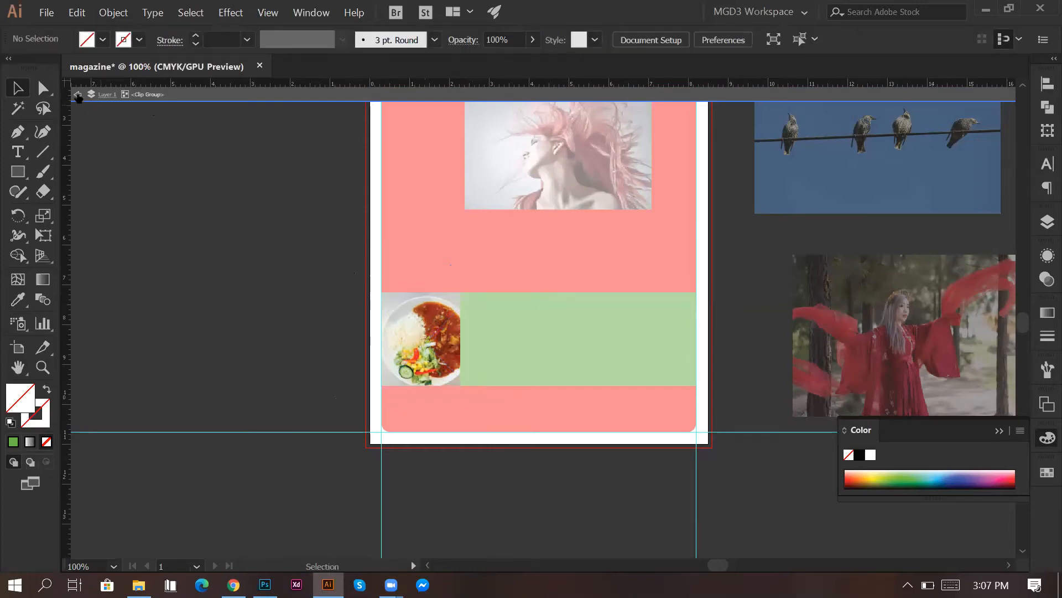
{"action": "double_click", "coordinate": [233, 294]}
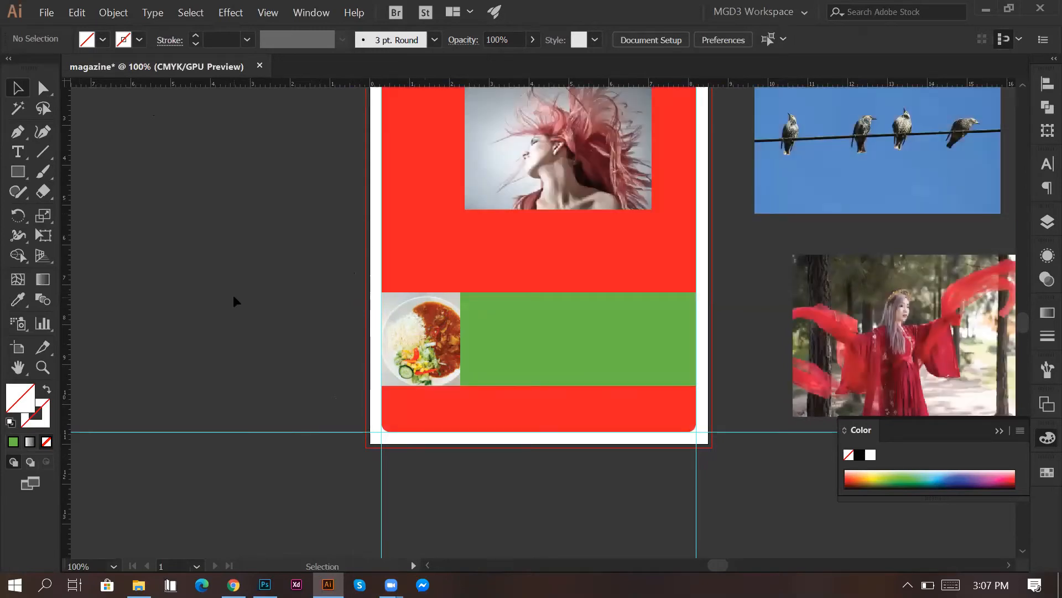
Step: Move the pink-hair photo down over the second green block, send it to the back and deselect it
{"action": "left_click_drag", "start_coordinate": [575, 172], "coordinate": [572, 374]}
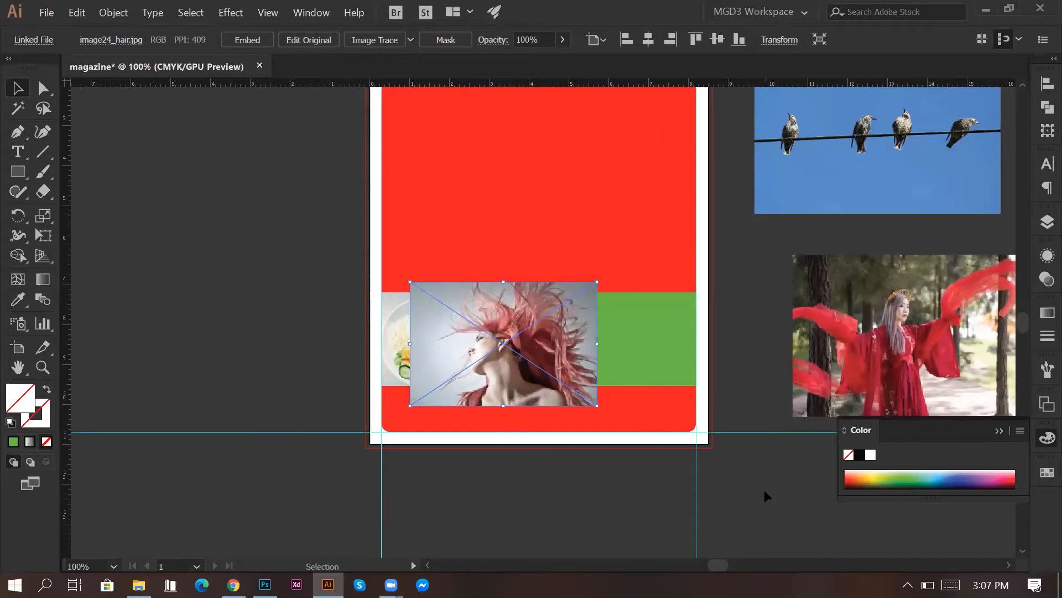
{"action": "key", "text": "ctrl+shift+bracketleft"}
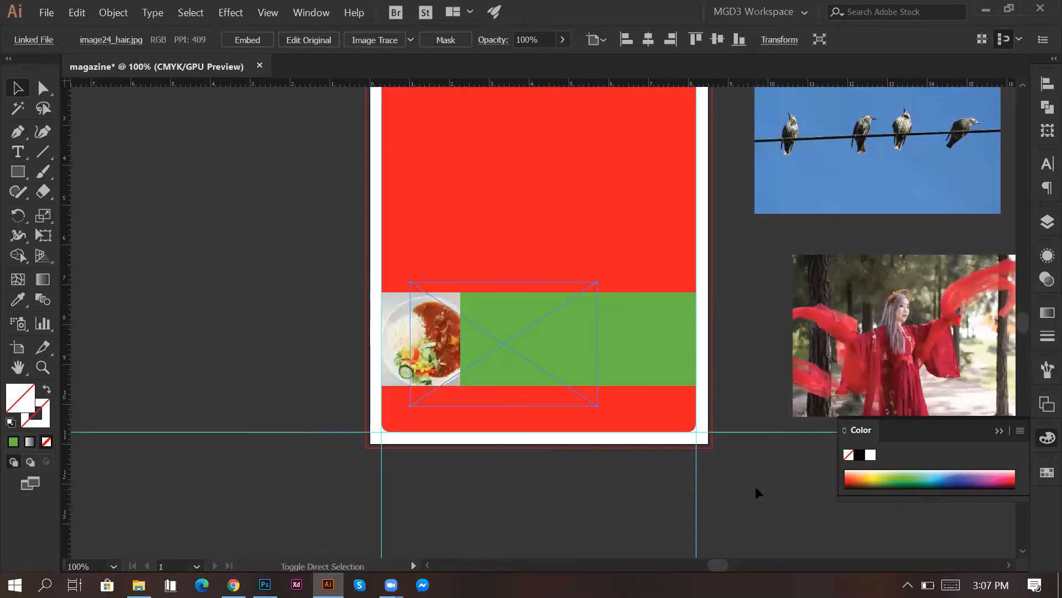
{"action": "left_click", "coordinate": [768, 478]}
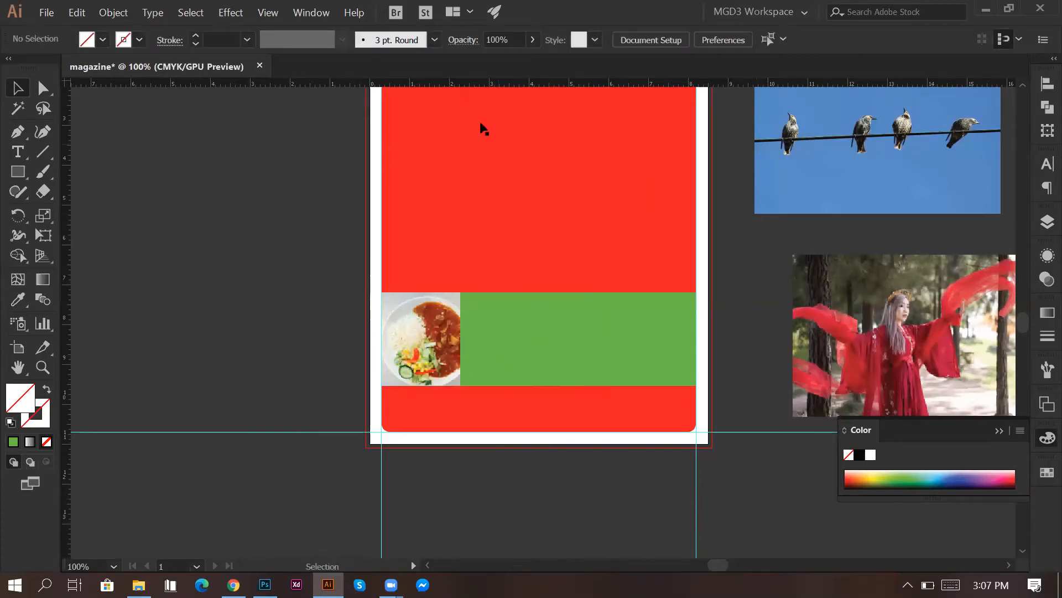
Step: Hide the large red background rectangle so the photo behind it can be reached
{"action": "left_click", "coordinate": [480, 121]}
{"action": "scroll", "coordinate": [451, 249], "scroll_direction": "up", "scroll_amount": 3}
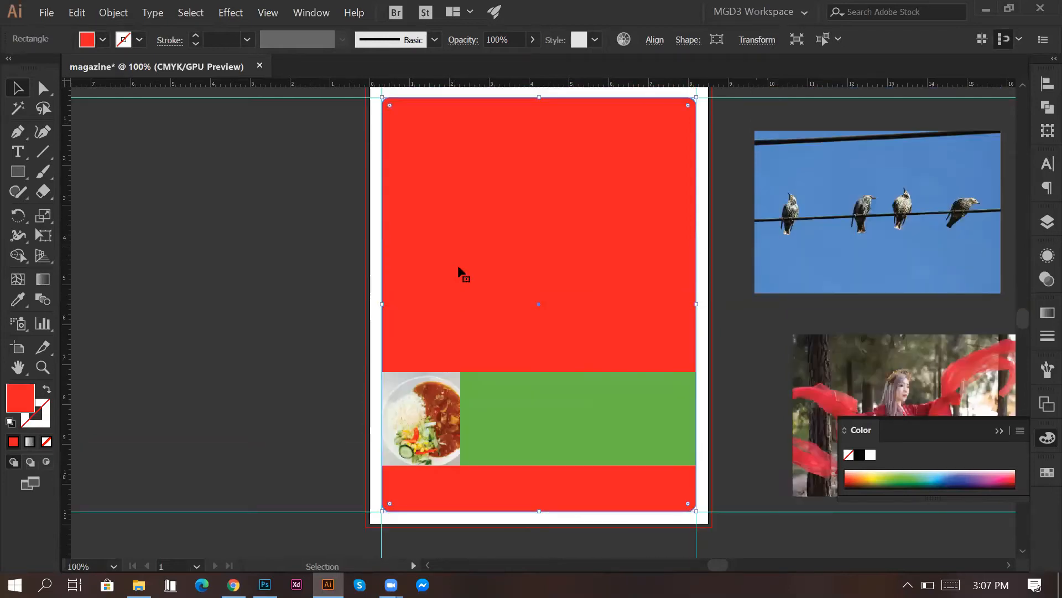
{"action": "key", "text": "a"}
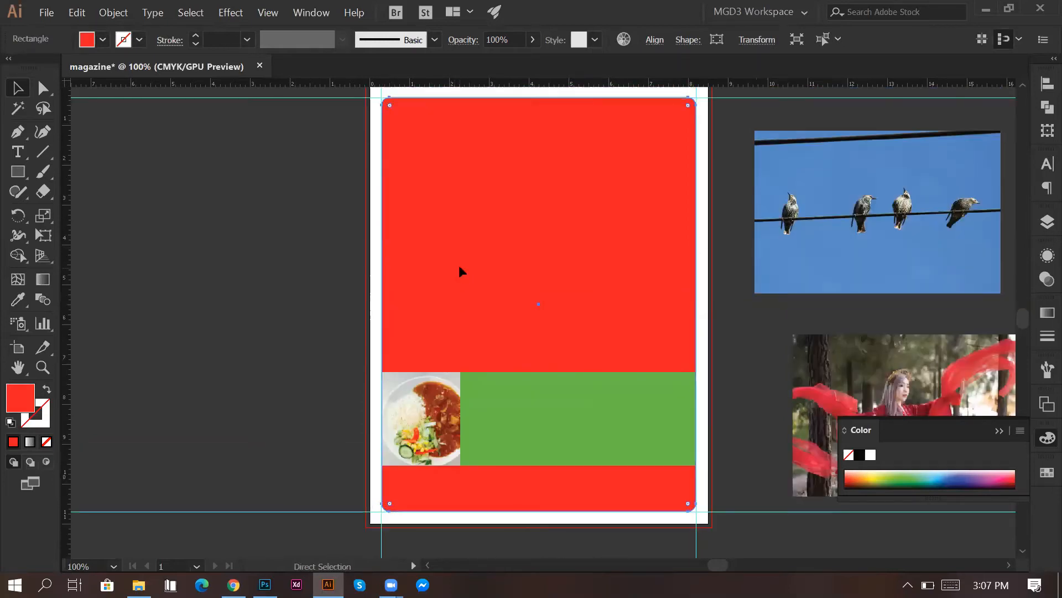
{"action": "key", "text": "Delete"}
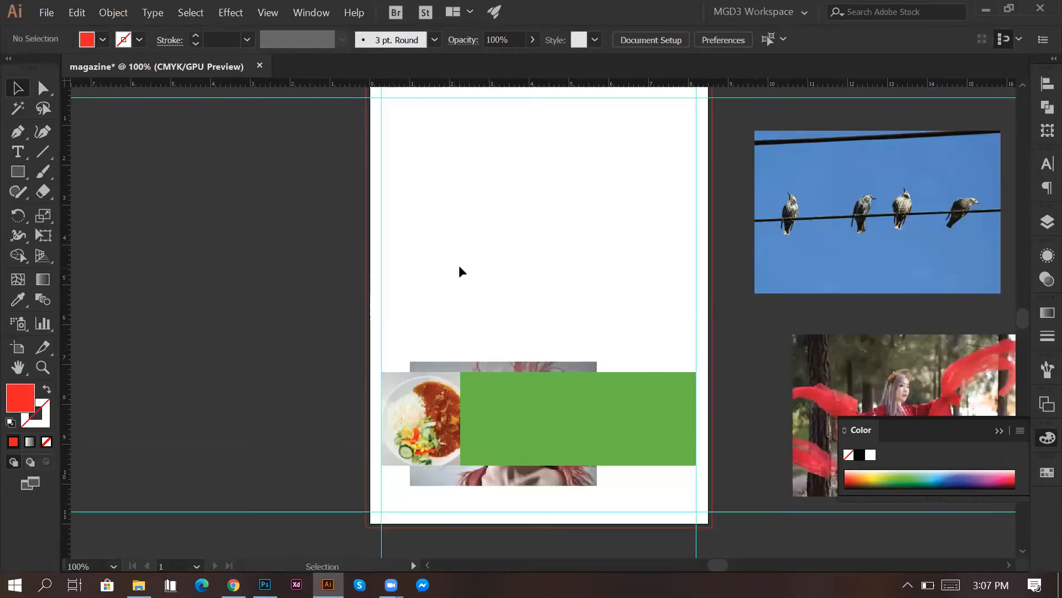
Step: Select the pink-hair photo with the second green block and make a clipping mask from them
{"action": "left_click", "coordinate": [537, 365]}
{"action": "left_click", "coordinate": [516, 394], "text": "shift"}
{"action": "right_click", "coordinate": [519, 399]}
{"action": "left_click", "coordinate": [612, 285]}
{"action": "scroll", "coordinate": [758, 506], "scroll_direction": "down", "scroll_amount": 1}
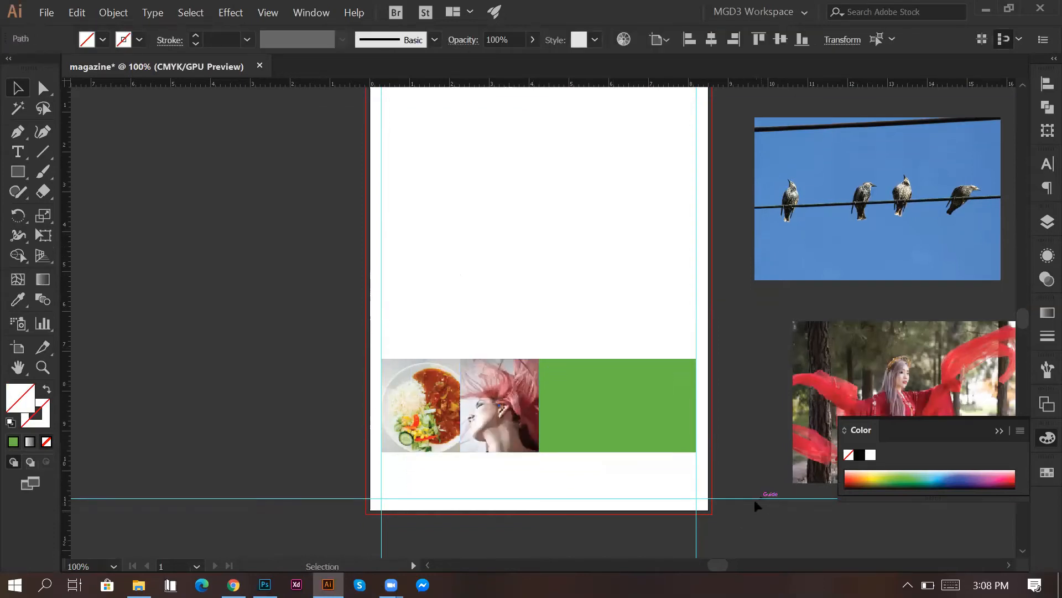
Step: Isolate the pink-hair clip group, scale and reposition the photo so the face fills the second block, and exit isolation
{"action": "scroll", "coordinate": [509, 364], "scroll_direction": "down", "scroll_amount": 1}
{"action": "double_click", "coordinate": [506, 363]}
{"action": "left_click", "coordinate": [506, 362]}
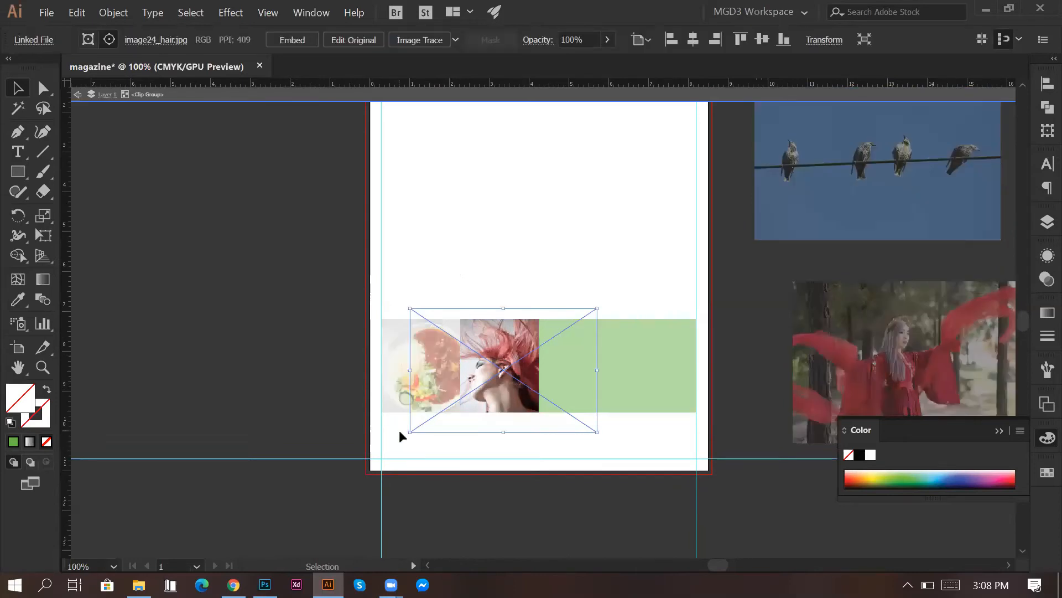
{"action": "left_click_drag", "start_coordinate": [412, 435], "coordinate": [439, 416]}
{"action": "left_click_drag", "start_coordinate": [587, 316], "coordinate": [587, 316]}
{"action": "left_click_drag", "start_coordinate": [487, 357], "coordinate": [498, 356]}
{"action": "left_click_drag", "start_coordinate": [598, 414], "coordinate": [666, 445]}
{"action": "mouse_move", "coordinate": [510, 369]}
{"action": "left_mouse_down"}
{"action": "mouse_move", "coordinate": [469, 358]}
{"action": "mouse_move", "coordinate": [519, 359]}
{"action": "left_mouse_up"}
{"action": "double_click", "coordinate": [738, 513]}
Step: Move the red-dress photo behind the third green block, make a clipping mask from the two, and deselect it
{"action": "left_click_drag", "start_coordinate": [910, 348], "coordinate": [603, 358]}
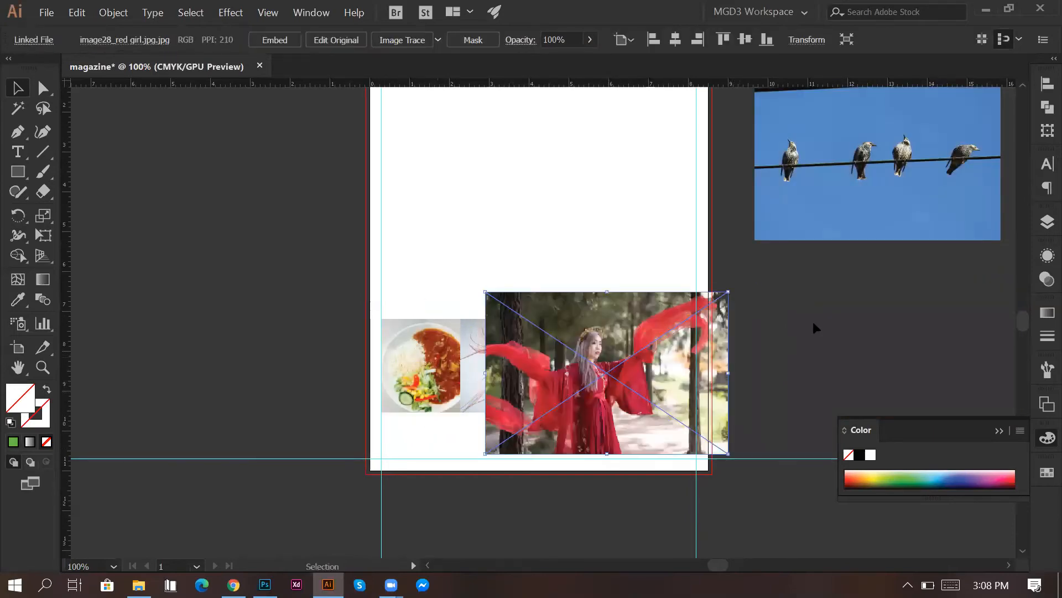
{"action": "key", "text": "ctrl+shift+bracketleft"}
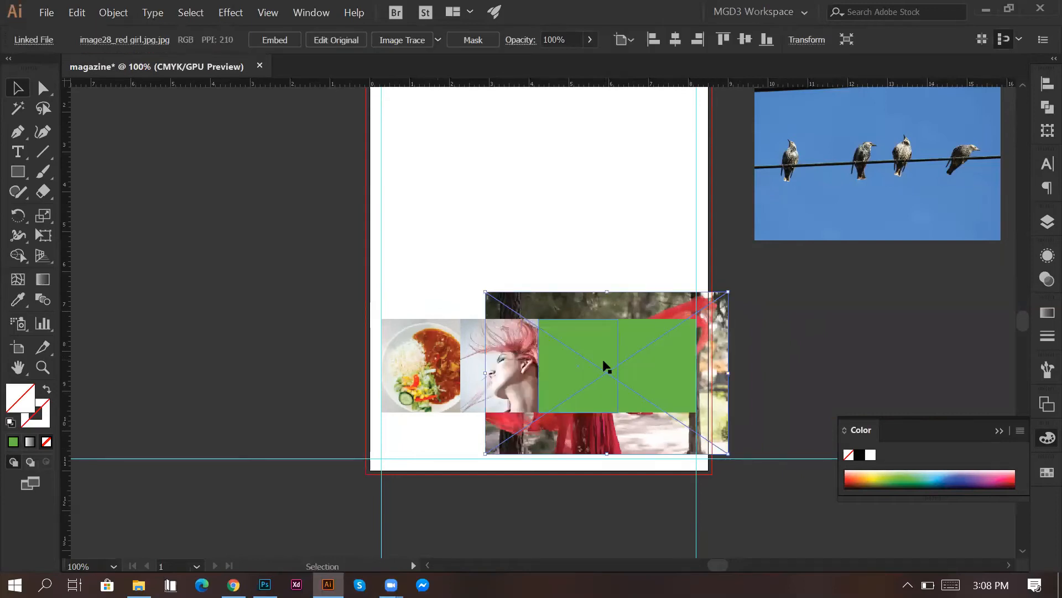
{"action": "left_click", "coordinate": [616, 376]}
{"action": "left_click", "coordinate": [588, 297], "text": "shift"}
{"action": "right_click", "coordinate": [588, 294]}
{"action": "left_click", "coordinate": [658, 403]}
{"action": "left_click", "coordinate": [828, 345]}
Step: Isolate the red-dress clip group, enlarge and reposition the photo to frame the woman's upper body, and exit isolation
{"action": "double_click", "coordinate": [592, 362]}
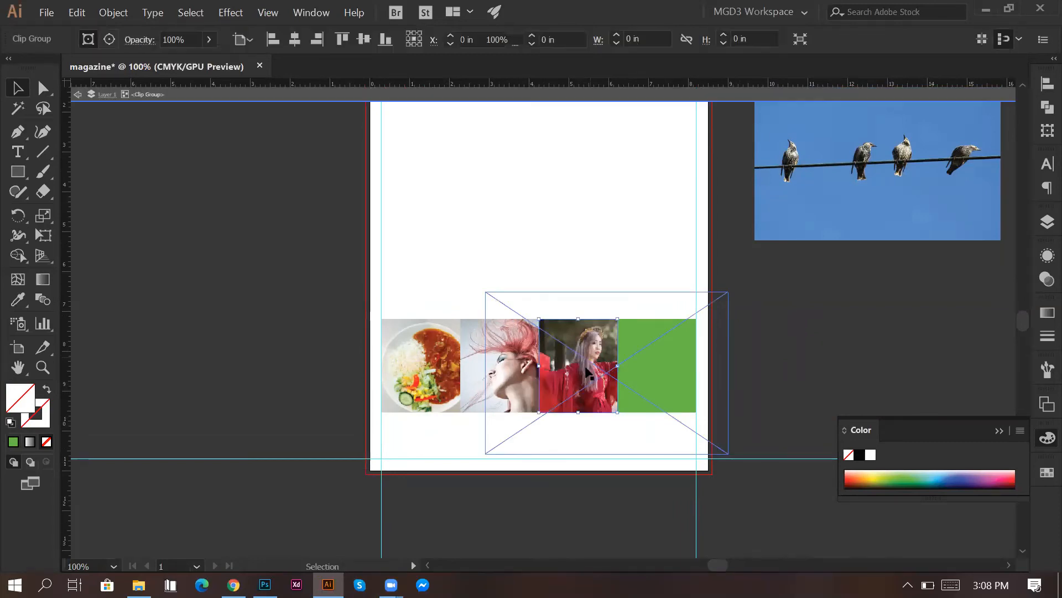
{"action": "left_click_drag", "start_coordinate": [729, 455], "coordinate": [675, 418]}
{"action": "left_click_drag", "start_coordinate": [485, 290], "coordinate": [466, 279]}
{"action": "left_click_drag", "start_coordinate": [675, 418], "coordinate": [773, 484]}
{"action": "mouse_move", "coordinate": [598, 373]}
{"action": "left_mouse_down"}
{"action": "mouse_move", "coordinate": [590, 379]}
{"action": "mouse_move", "coordinate": [583, 368]}
{"action": "left_mouse_up"}
{"action": "left_click_drag", "start_coordinate": [742, 484], "coordinate": [847, 555]}
{"action": "left_click_drag", "start_coordinate": [574, 402], "coordinate": [580, 375]}
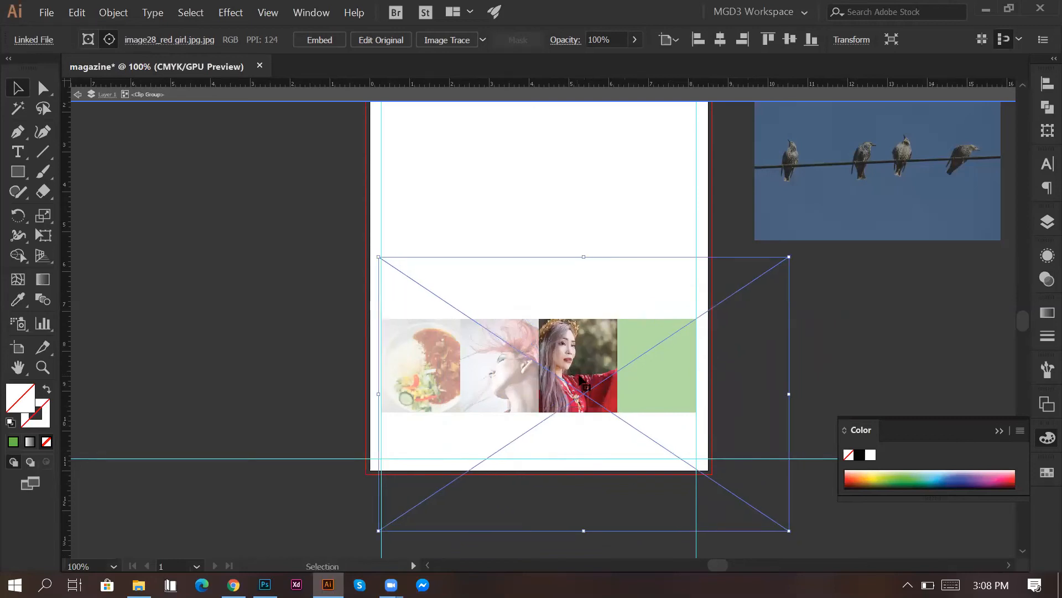
{"action": "double_click", "coordinate": [843, 340]}
Step: Move the birds photo behind the last green block, make a clipping mask from the two, and deselect it
{"action": "left_click_drag", "start_coordinate": [851, 150], "coordinate": [719, 347]}
{"action": "key", "text": "ctrl+shift+bracketleft"}
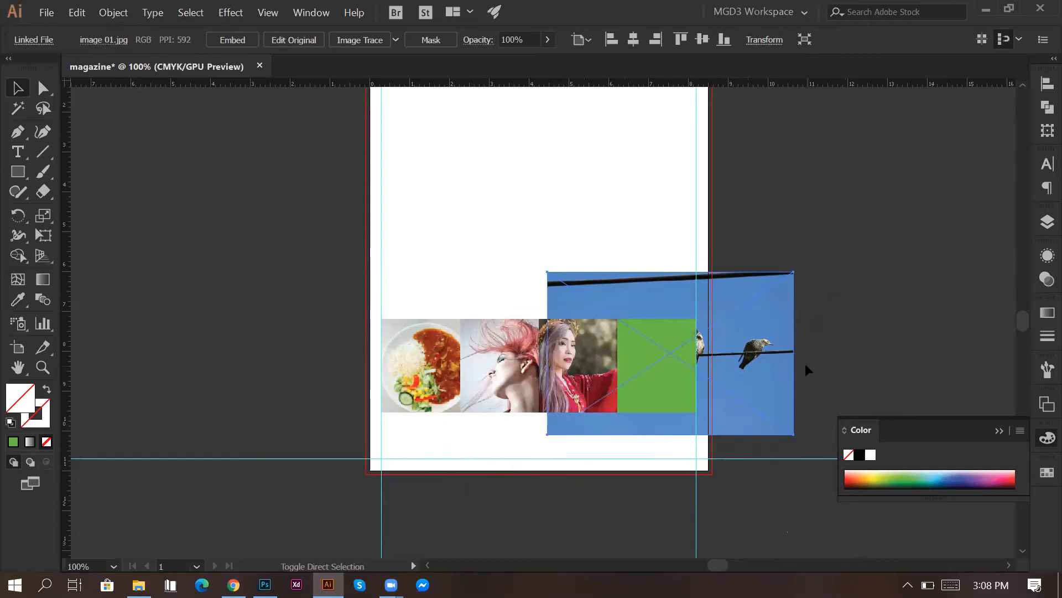
{"action": "left_click", "coordinate": [834, 354]}
{"action": "left_click", "coordinate": [682, 364]}
{"action": "left_click", "coordinate": [753, 344], "text": "shift"}
{"action": "right_click", "coordinate": [754, 344]}
{"action": "left_click", "coordinate": [823, 453]}
{"action": "left_click", "coordinate": [853, 375]}
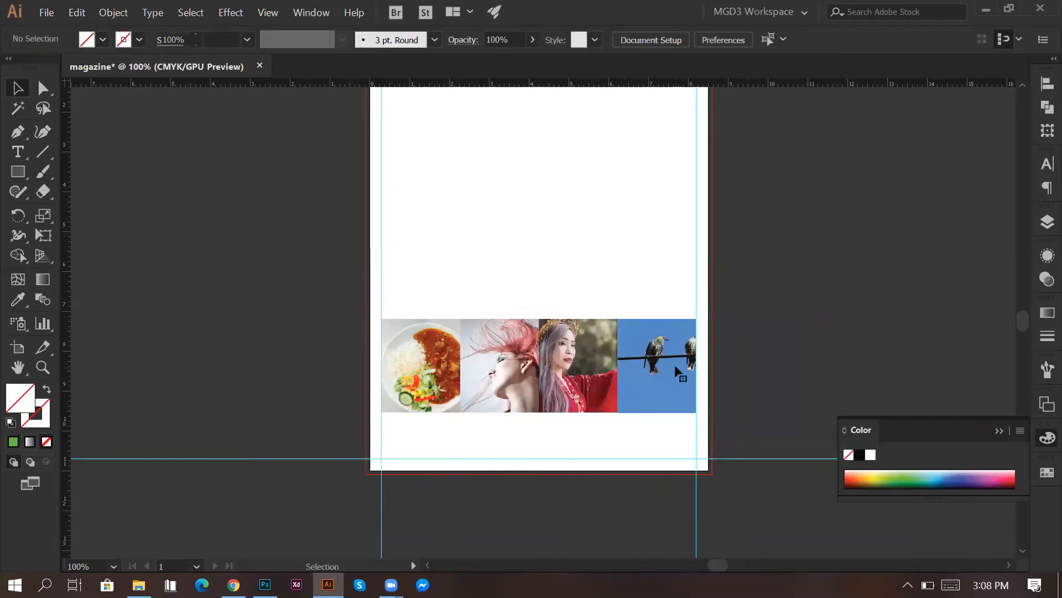
Step: Isolate the birds clip group, scale and reposition the photo so a single bird sits in the block, and exit isolation
{"action": "double_click", "coordinate": [675, 364]}
{"action": "left_click", "coordinate": [660, 367]}
{"action": "left_click_drag", "start_coordinate": [793, 272], "coordinate": [735, 310]}
{"action": "mouse_move", "coordinate": [547, 434]}
{"action": "left_mouse_down"}
{"action": "mouse_move", "coordinate": [583, 431]}
{"action": "mouse_move", "coordinate": [568, 435]}
{"action": "left_mouse_up"}
{"action": "left_click_drag", "start_coordinate": [669, 360], "coordinate": [711, 355]}
{"action": "left_click_drag", "start_coordinate": [853, 473], "coordinate": [904, 496]}
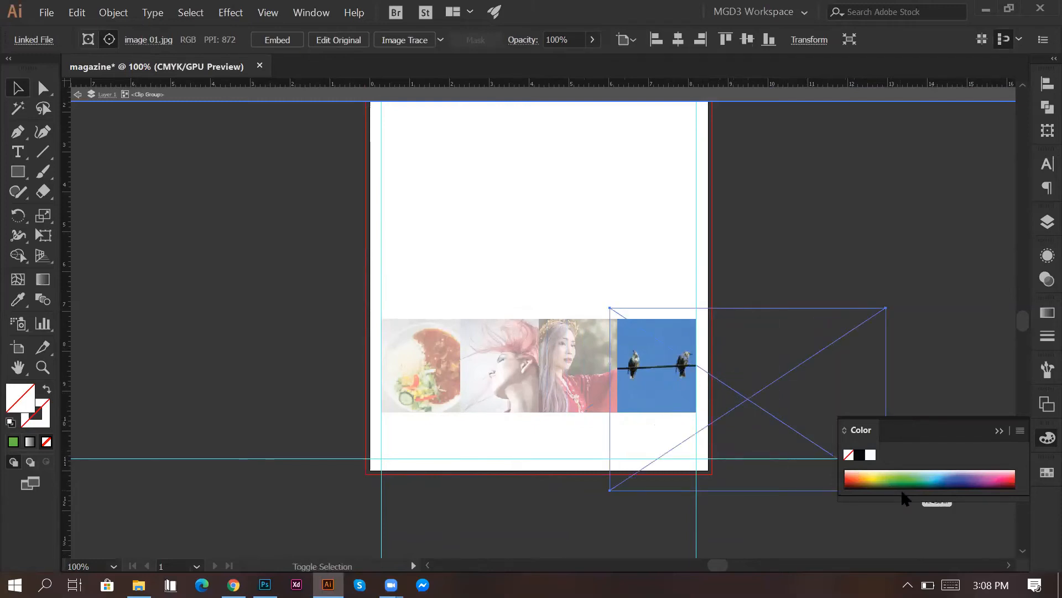
{"action": "left_click_drag", "start_coordinate": [672, 386], "coordinate": [676, 360]}
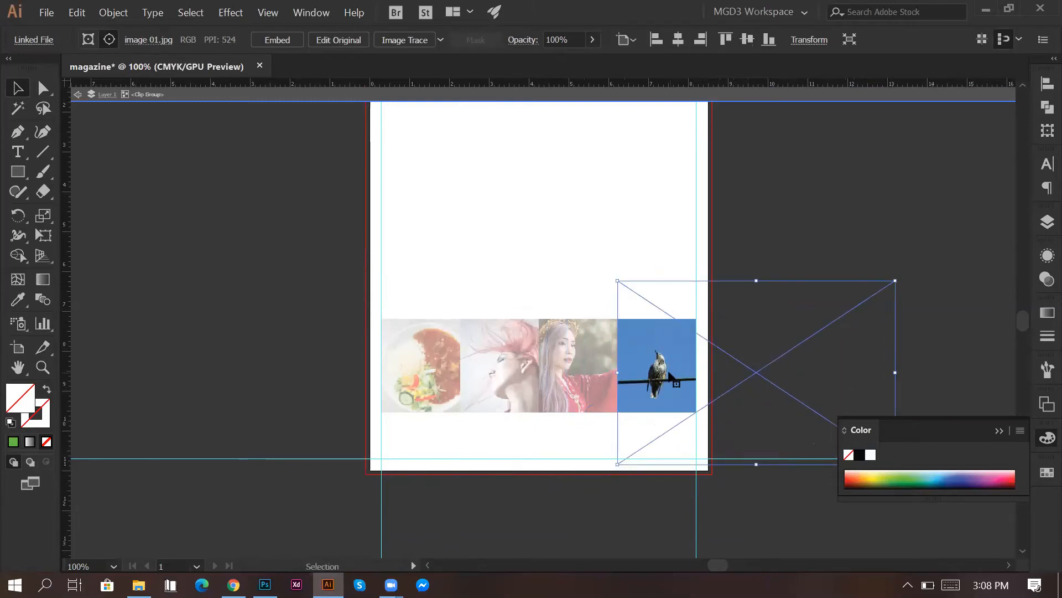
{"action": "double_click", "coordinate": [808, 200]}
{"action": "scroll", "coordinate": [802, 333], "scroll_direction": "up", "scroll_amount": 1}
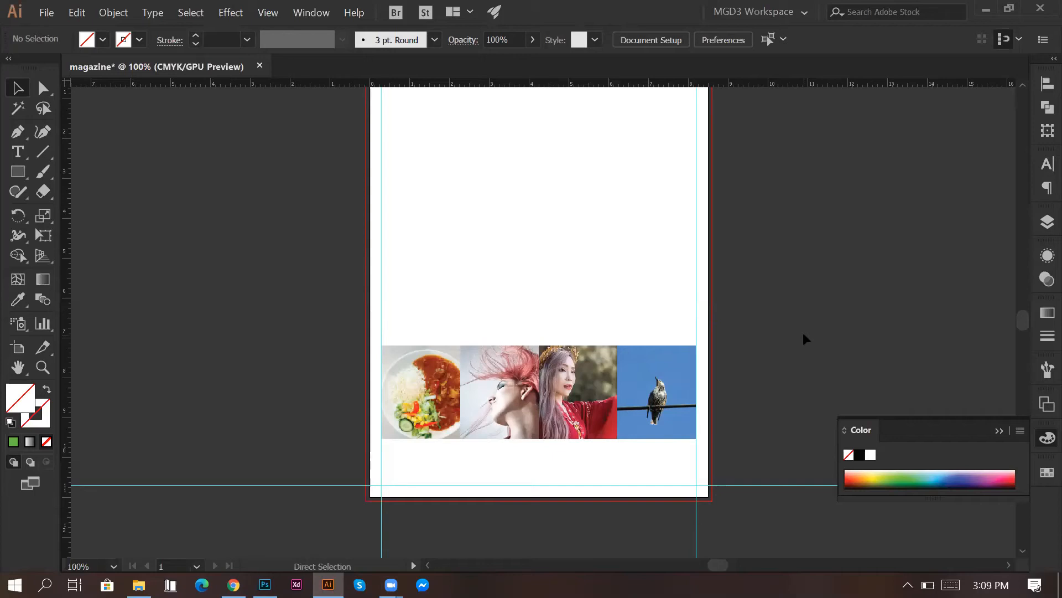
Step: Save the document as magazine.ai in the Class 04 folder, using the Illustrator CS5 version format
{"action": "key", "text": "ctrl+s"}
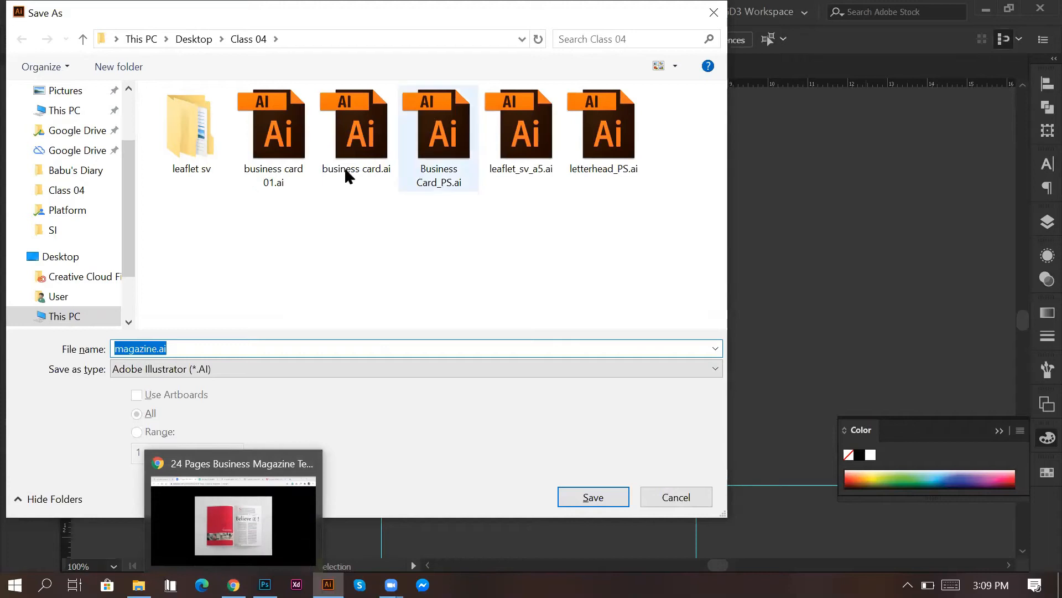
{"action": "left_click", "coordinate": [585, 505]}
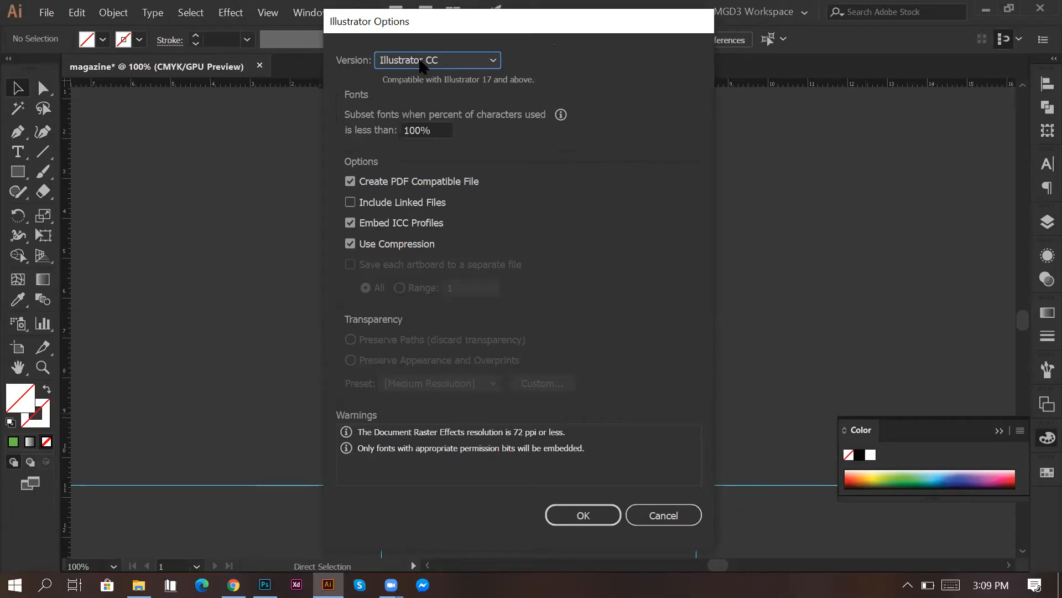
{"action": "left_click", "coordinate": [440, 61]}
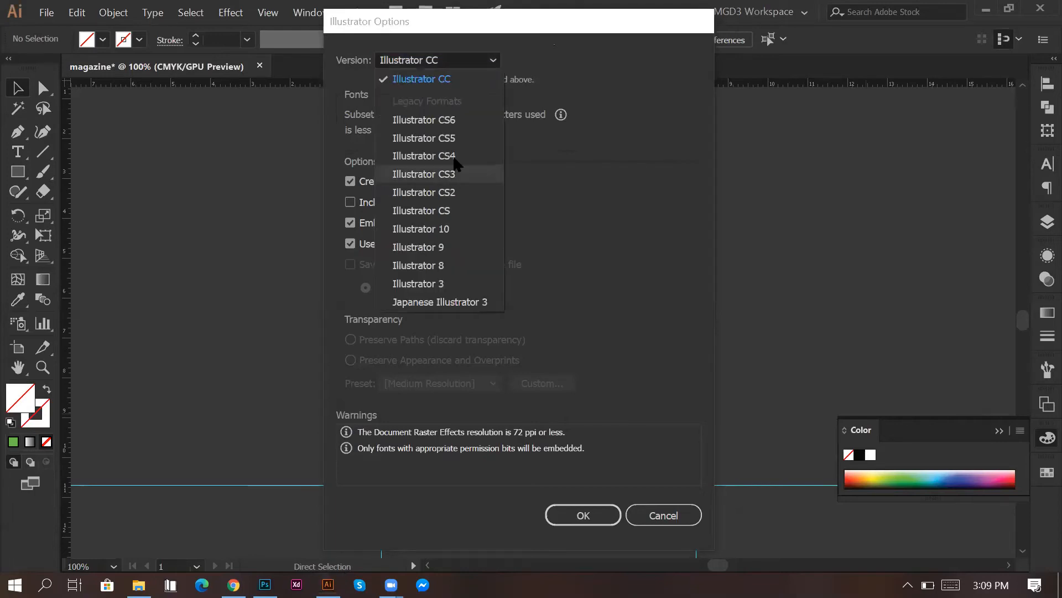
{"action": "left_click", "coordinate": [460, 139]}
{"action": "left_click", "coordinate": [581, 500]}
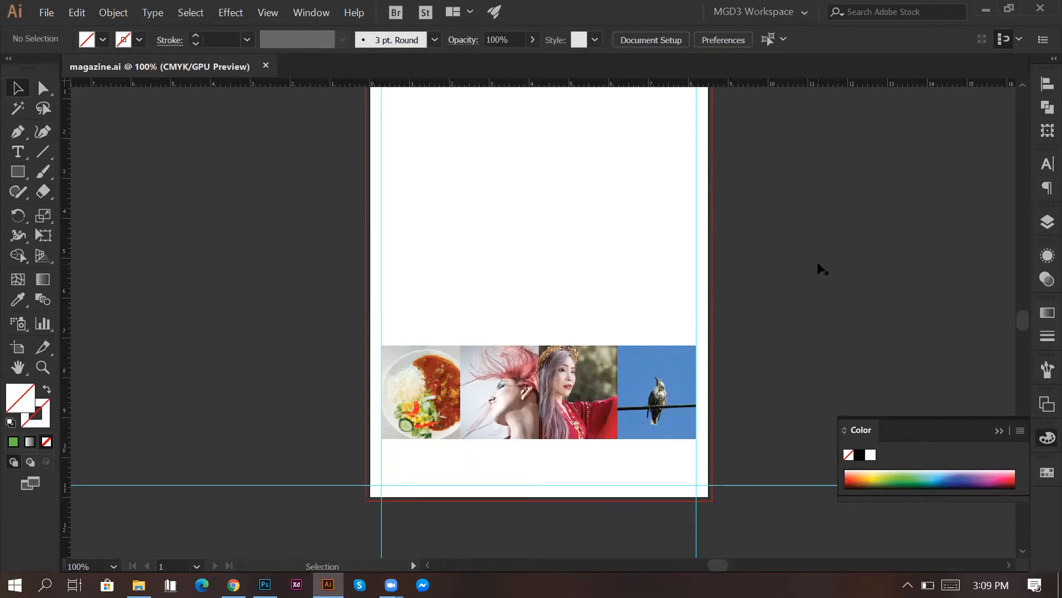
Step: Show the hidden red background rectangle again and deselect it
{"action": "key", "text": "ctrl+alt+3"}
{"action": "left_click", "coordinate": [817, 263]}
{"action": "scroll", "coordinate": [281, 353], "scroll_direction": "down", "scroll_amount": 1}
{"action": "scroll", "coordinate": [595, 294], "scroll_direction": "up", "scroll_amount": 1}
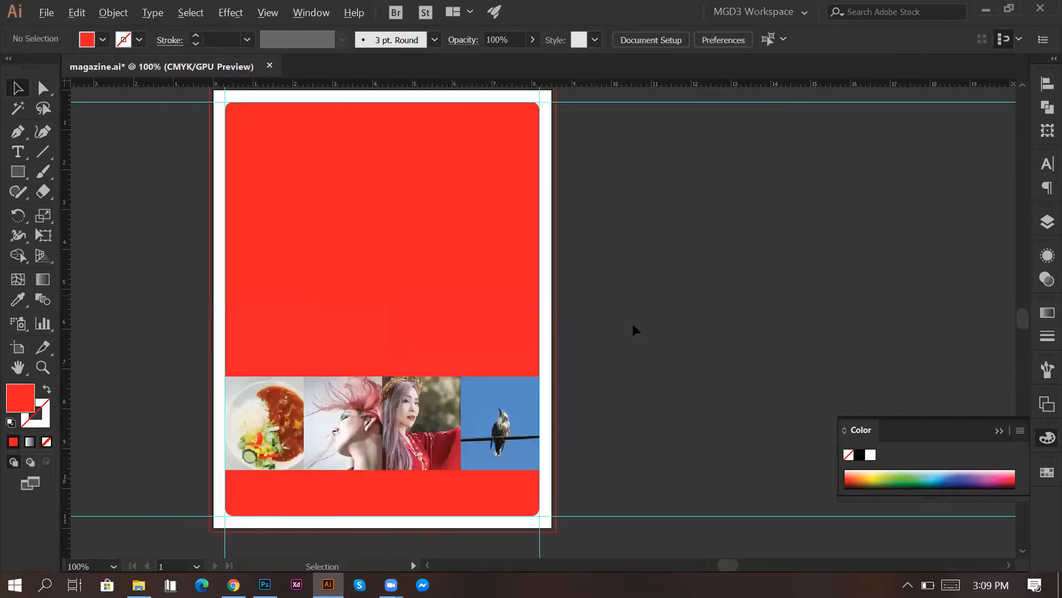
Step: Hide the guides to preview the whole page and show them again
{"action": "scroll", "coordinate": [633, 324], "scroll_direction": "down", "scroll_amount": 1}
{"action": "key", "text": "ctrl+semicolon"}
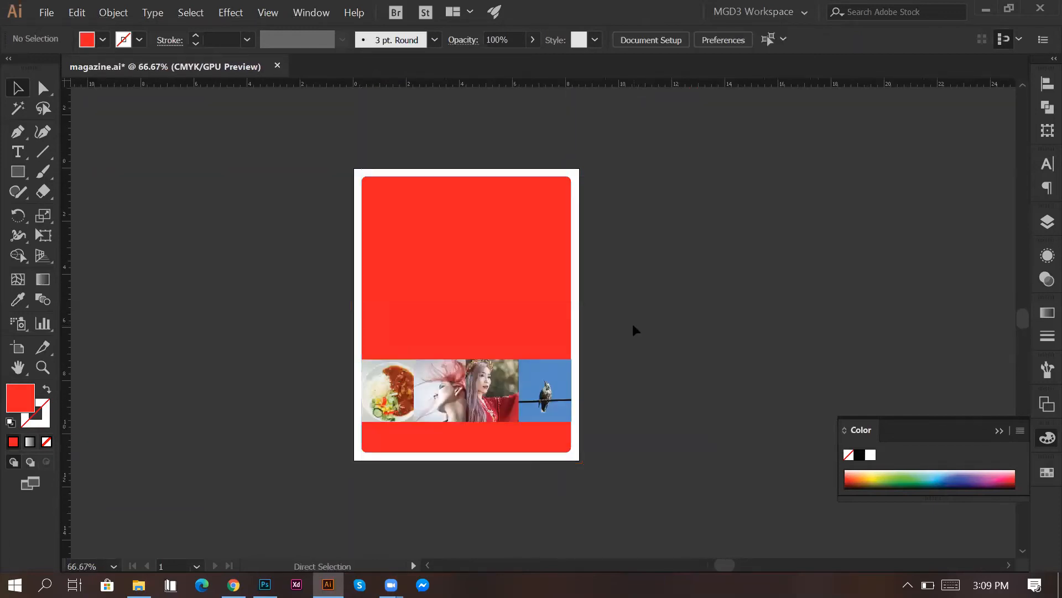
{"action": "key", "text": "ctrl+semicolon"}
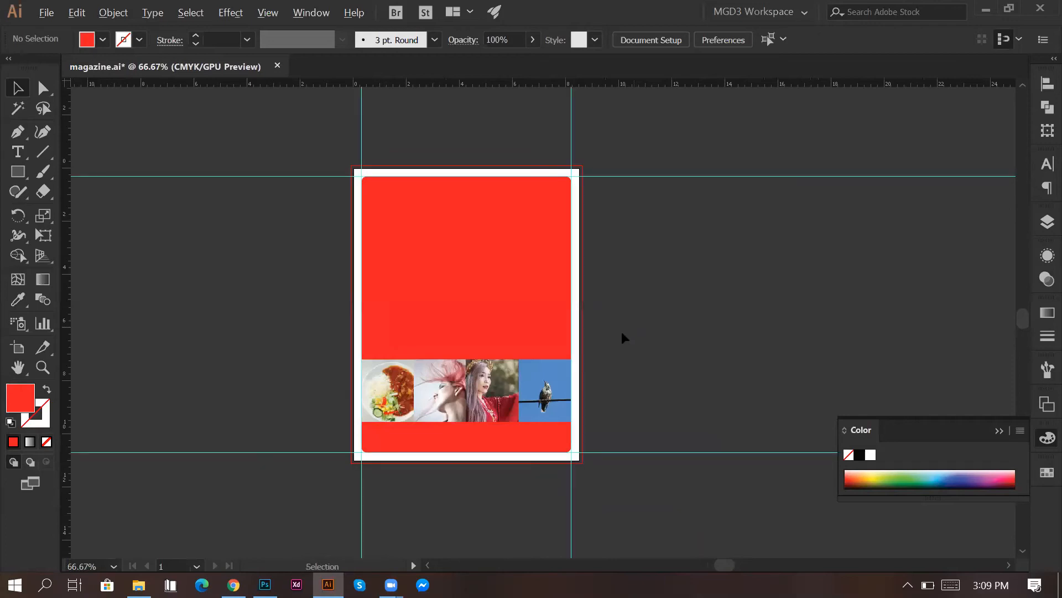
{"action": "scroll", "coordinate": [444, 458], "scroll_direction": "up", "scroll_amount": 1}
{"action": "left_click_drag", "start_coordinate": [674, 400], "coordinate": [310, 291]}
{"action": "left_click", "coordinate": [486, 230], "text": "shift"}
{"action": "left_click", "coordinate": [808, 339]}
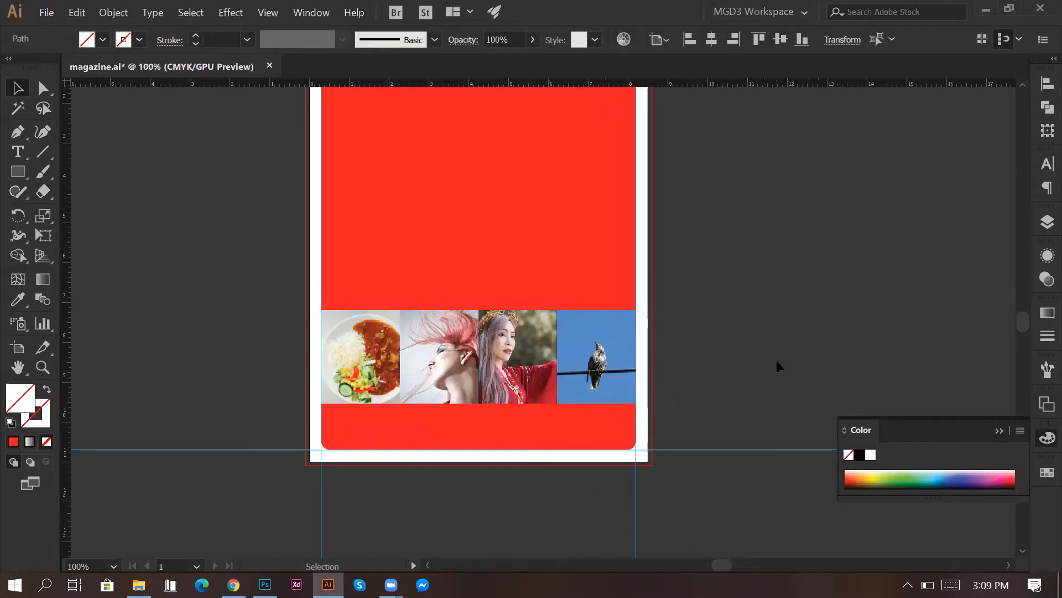
Step: Lock the guides so they cannot be selected with the artwork
{"action": "left_click", "coordinate": [272, 13]}
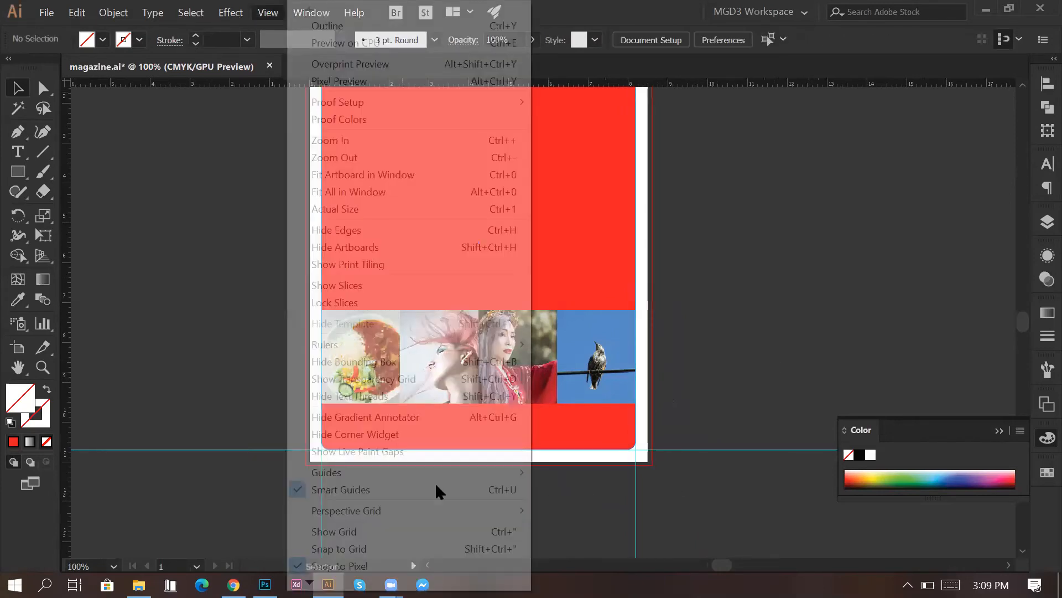
{"action": "mouse_move", "coordinate": [435, 472]}
{"action": "left_click", "coordinate": [620, 490]}
Step: Select the four clipped photos without the red background, move them straight up to Y 7.9514 in, and deselect them
{"action": "left_click_drag", "start_coordinate": [712, 428], "coordinate": [304, 306]}
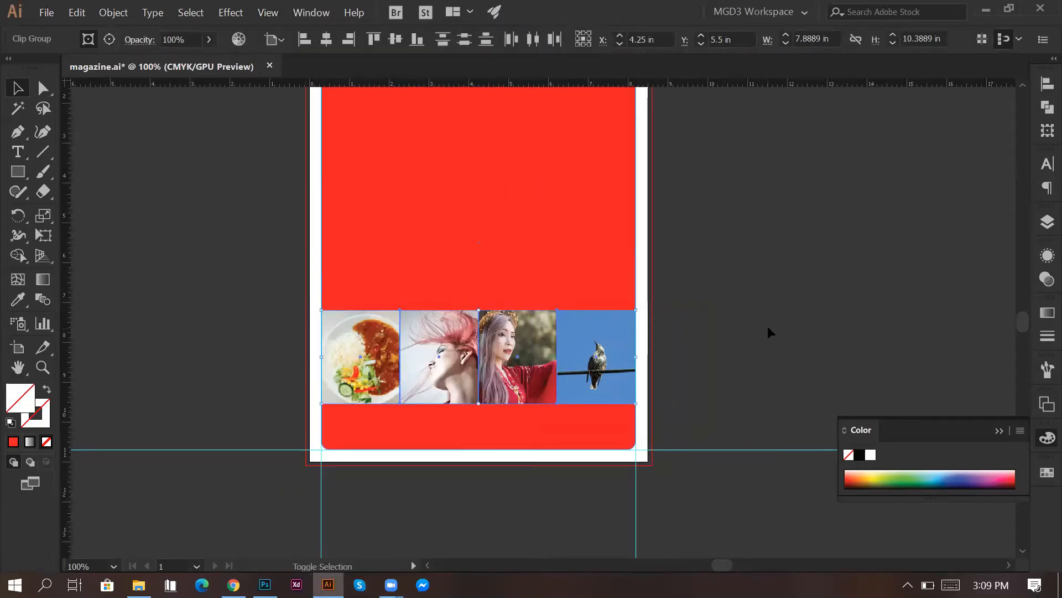
{"action": "key", "text": "shift+Up"}
{"action": "key", "text": "shift+Up"}
{"action": "key", "text": "shift+Up"}
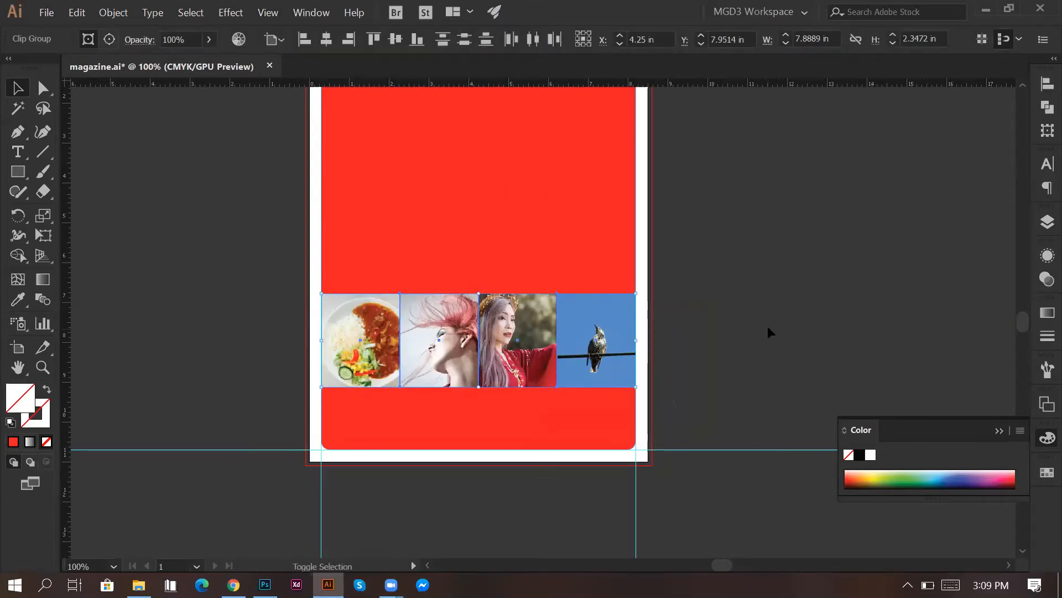
{"action": "left_click", "coordinate": [769, 330]}
Step: Add the point text "Success" on the empty canvas beside the page
{"action": "key", "text": "t"}
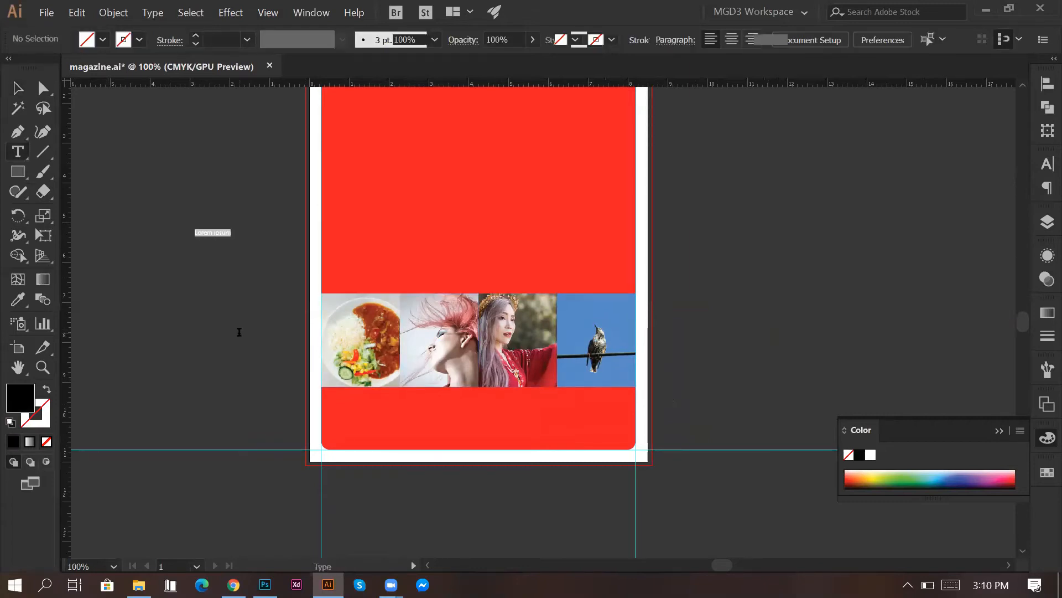
{"action": "type", "text": "Subs"}
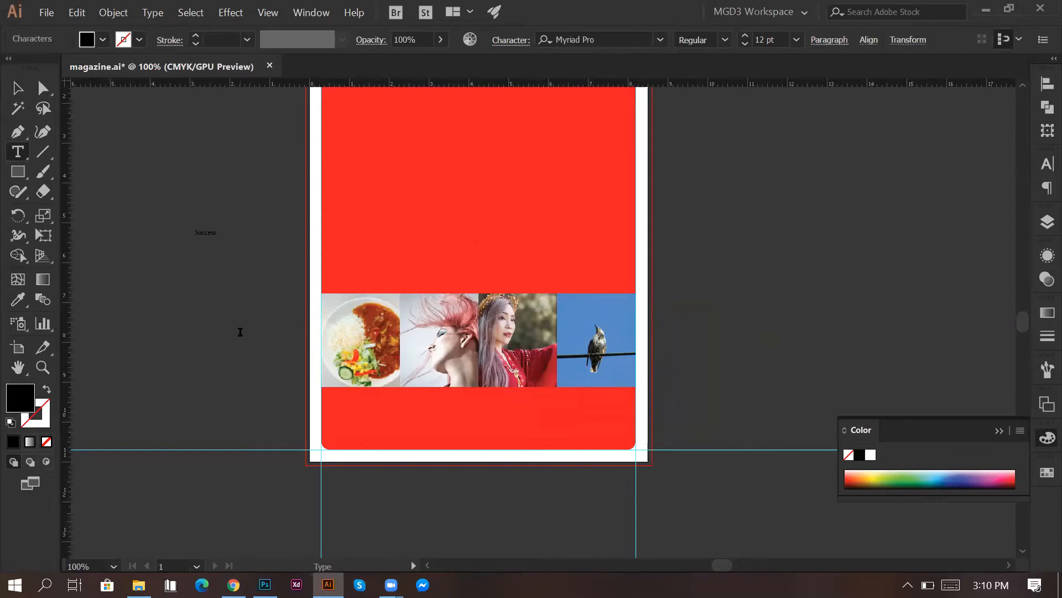
{"action": "key", "text": "Escape"}
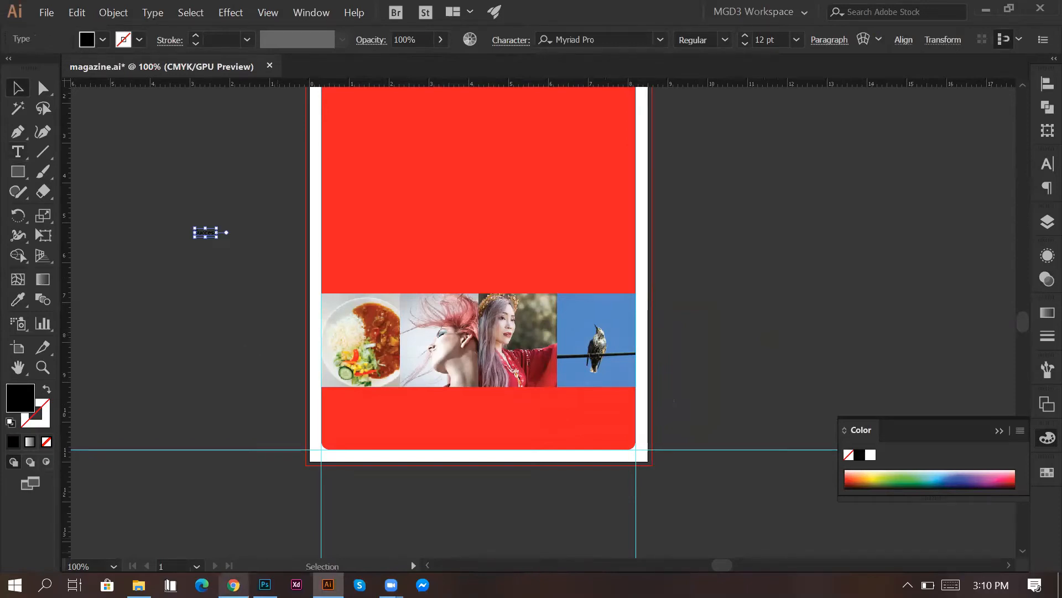
Step: Check the reference magazine spread in Chrome, return to Illustrator, enlarge the Success text to 91.9 pt and place it above the photo row
{"action": "left_click", "coordinate": [233, 585]}
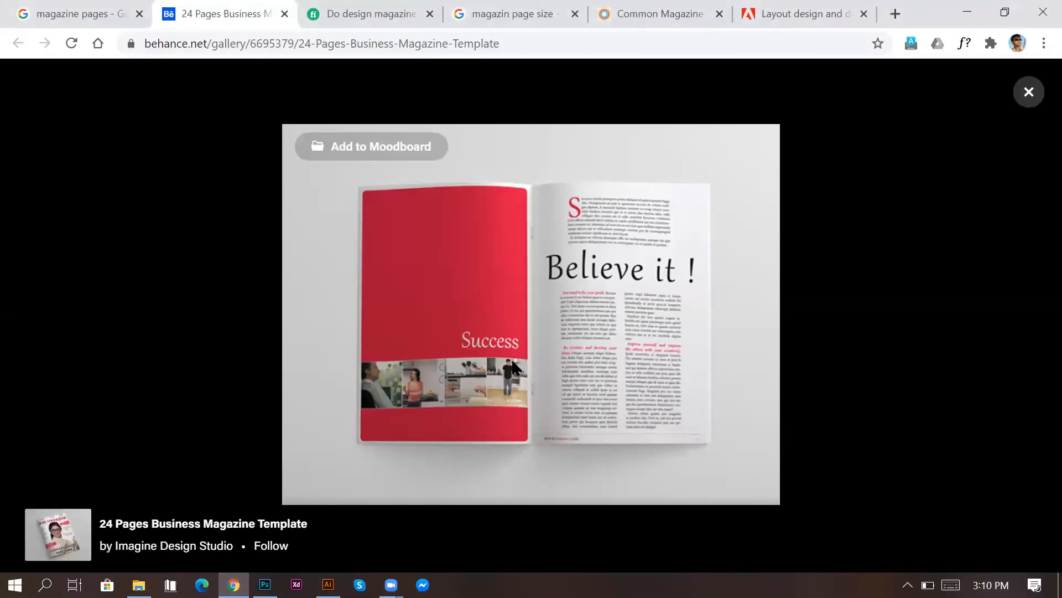
{"action": "key", "text": "alt+Tab"}
{"action": "left_click_drag", "start_coordinate": [217, 237], "coordinate": [327, 321]}
{"action": "left_click_drag", "start_coordinate": [214, 242], "coordinate": [440, 227]}
Step: Set the Success text in Nunito Regular and shrink it to 52.63 pt, just above the last photos in the row
{"action": "left_click", "coordinate": [589, 40]}
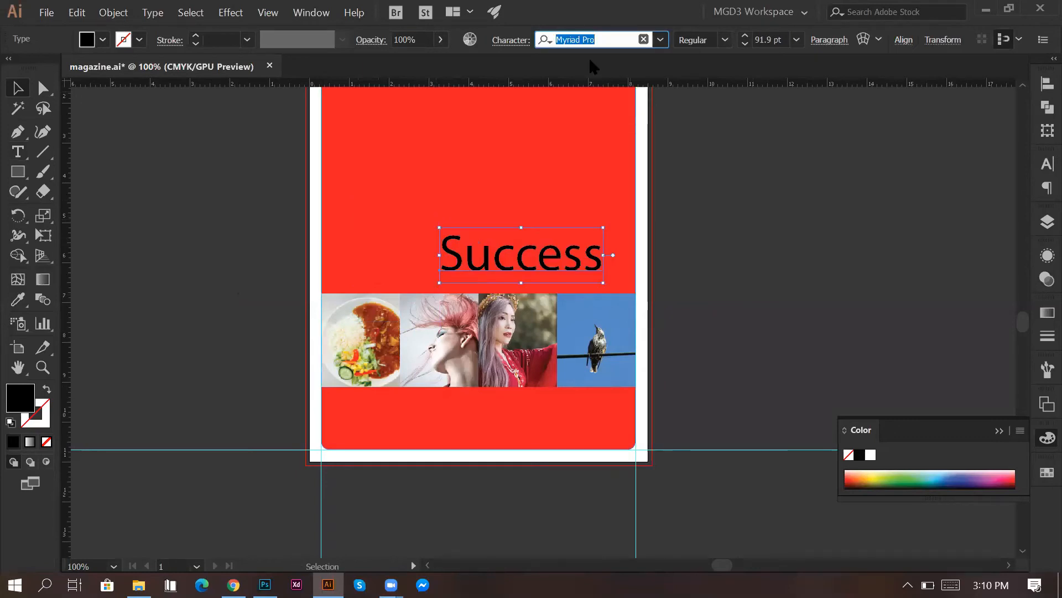
{"action": "type", "text": "nuni"}
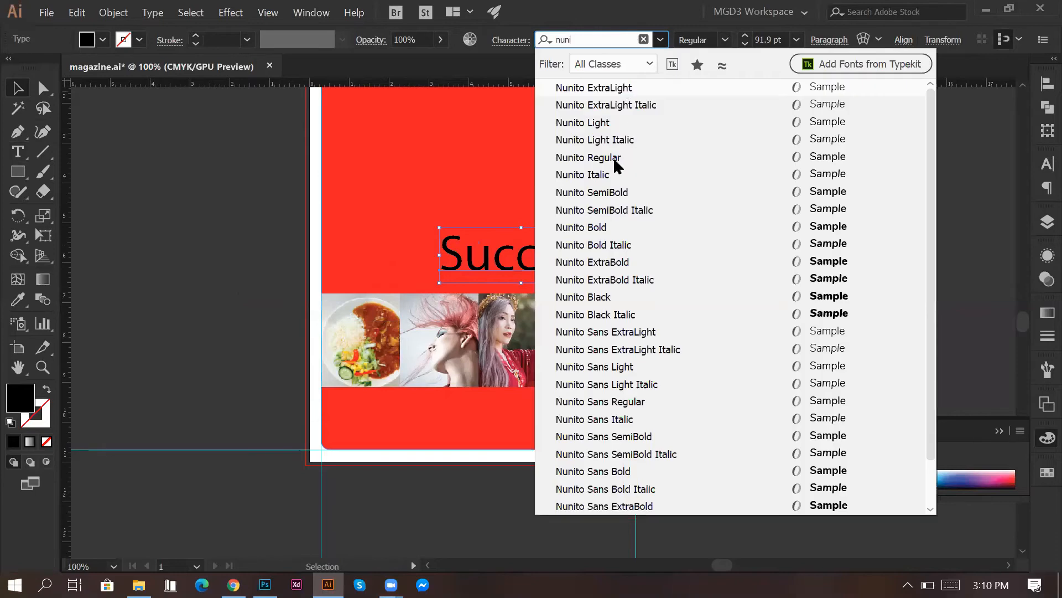
{"action": "left_click", "coordinate": [613, 157]}
{"action": "left_click_drag", "start_coordinate": [440, 228], "coordinate": [518, 252]}
{"action": "left_click", "coordinate": [626, 290]}
{"action": "left_click", "coordinate": [602, 273]}
Step: Fill the Success text with white and deselect it
{"action": "left_click", "coordinate": [103, 40]}
{"action": "left_click", "coordinate": [35, 68]}
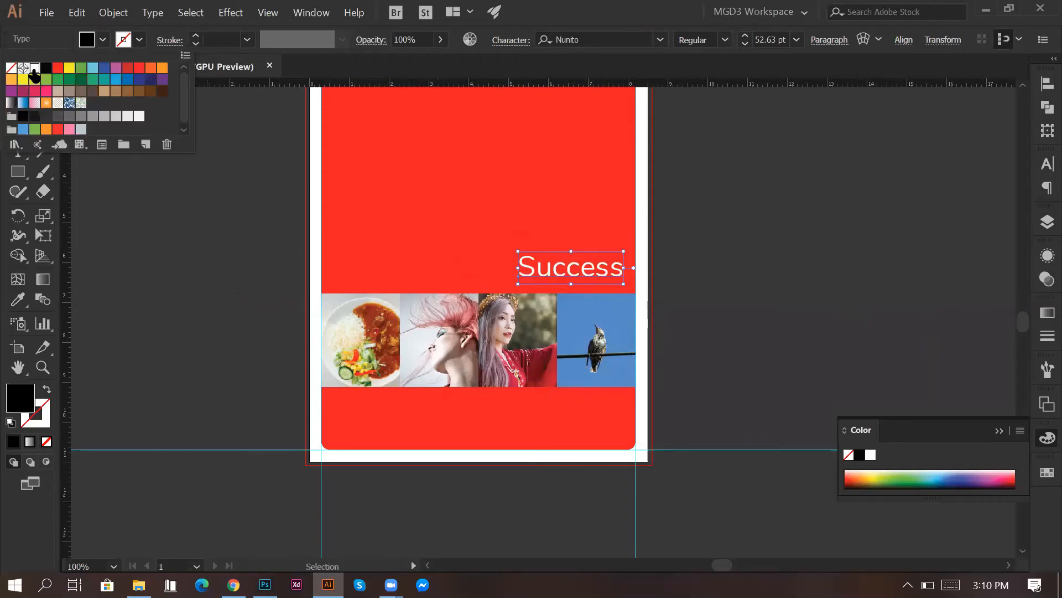
{"action": "left_click", "coordinate": [656, 319]}
Step: Reduce the Success text to 44.64 pt, keeping it above the bird photo near the red background's right edge
{"action": "scroll", "coordinate": [650, 319], "scroll_direction": "up", "scroll_amount": 2}
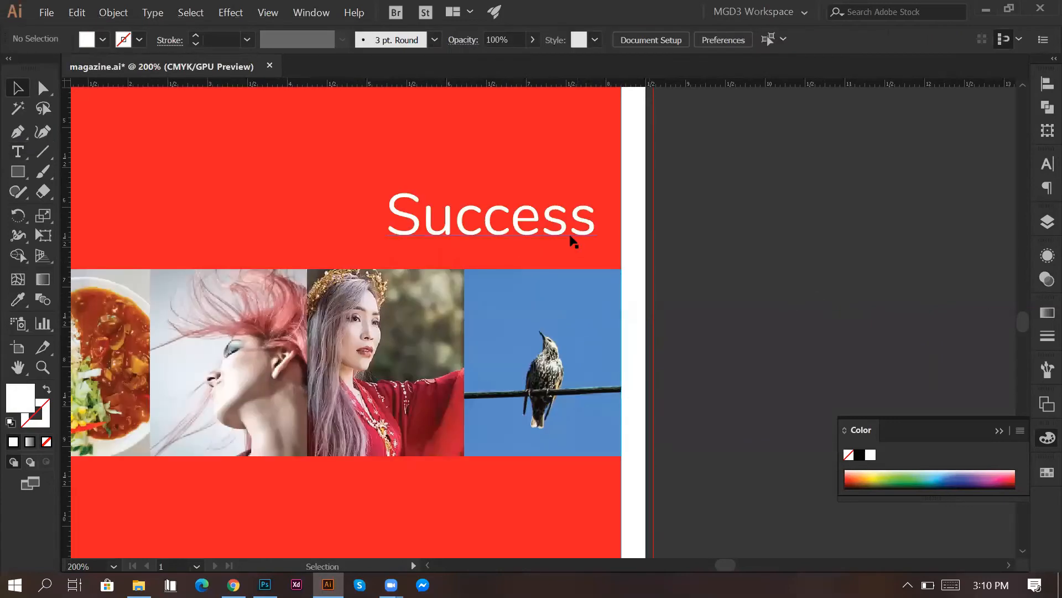
{"action": "left_click", "coordinate": [439, 229]}
{"action": "left_click_drag", "start_coordinate": [388, 184], "coordinate": [418, 195]}
{"action": "left_click", "coordinate": [801, 287]}
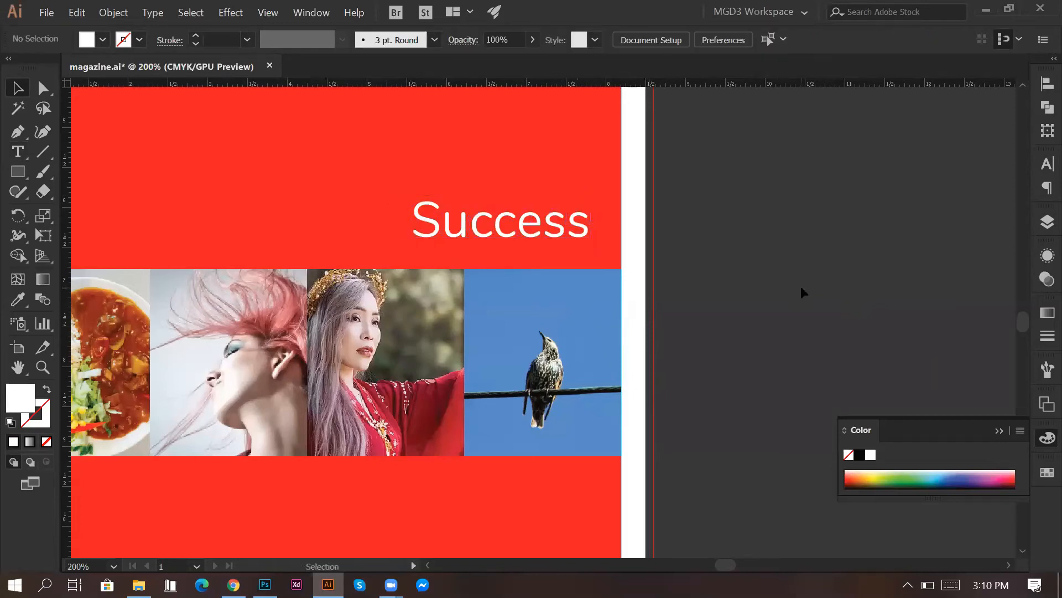
Step: Preview fonts from the list on the Success text with the page in view and apply TrashHand
{"action": "scroll", "coordinate": [801, 286], "scroll_direction": "down", "scroll_amount": 2}
{"action": "left_click", "coordinate": [683, 293]}
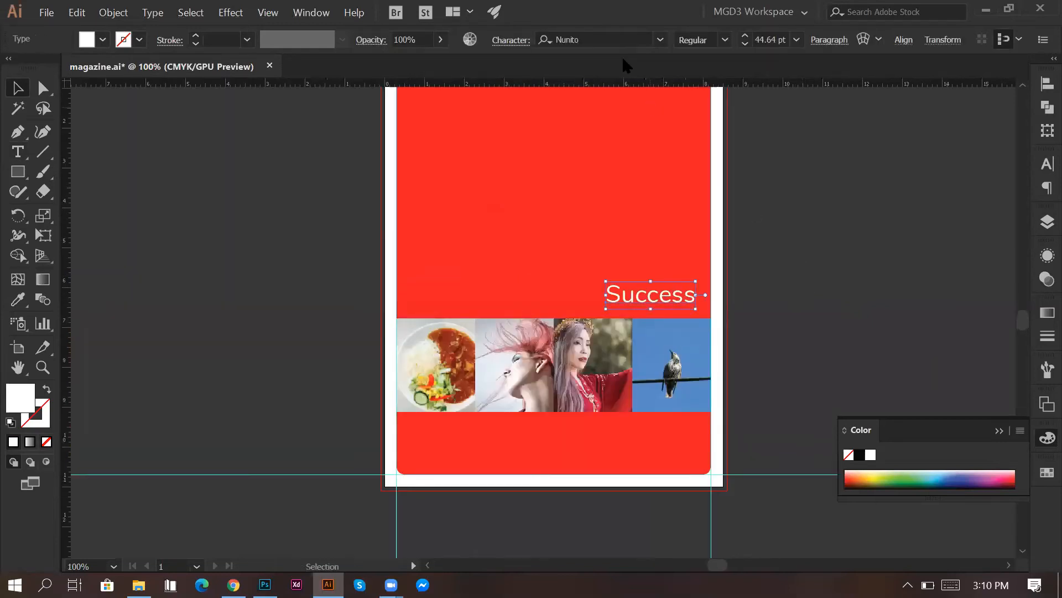
{"action": "left_click", "coordinate": [656, 39]}
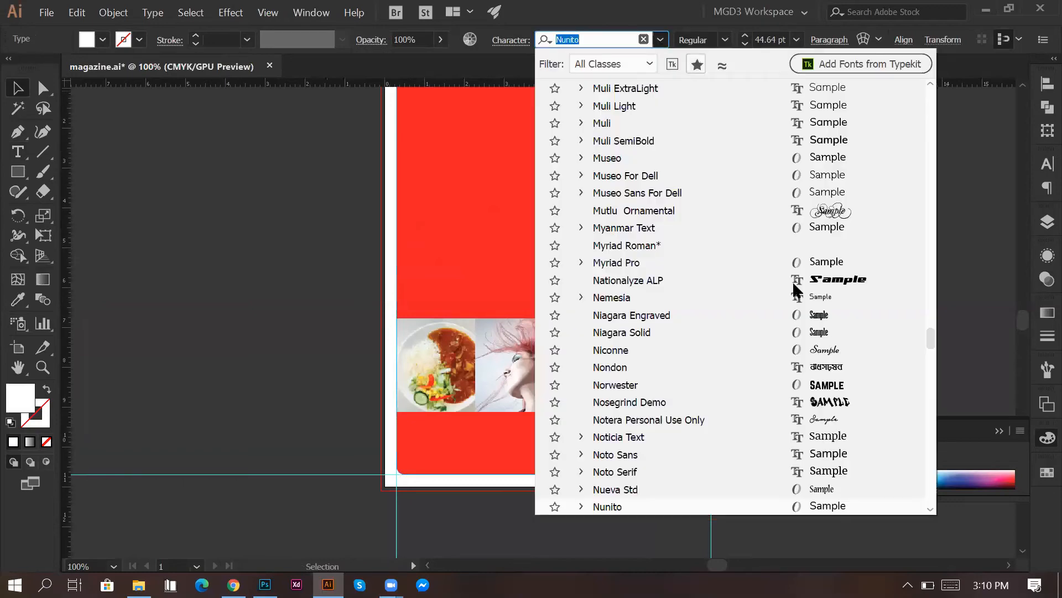
{"action": "left_click", "coordinate": [954, 195]}
{"action": "left_click", "coordinate": [881, 295]}
{"action": "left_click_drag", "start_coordinate": [842, 291], "coordinate": [674, 294]}
{"action": "left_click", "coordinate": [888, 274]}
{"action": "left_click_drag", "start_coordinate": [835, 286], "coordinate": [520, 260]}
{"action": "left_click", "coordinate": [368, 285]}
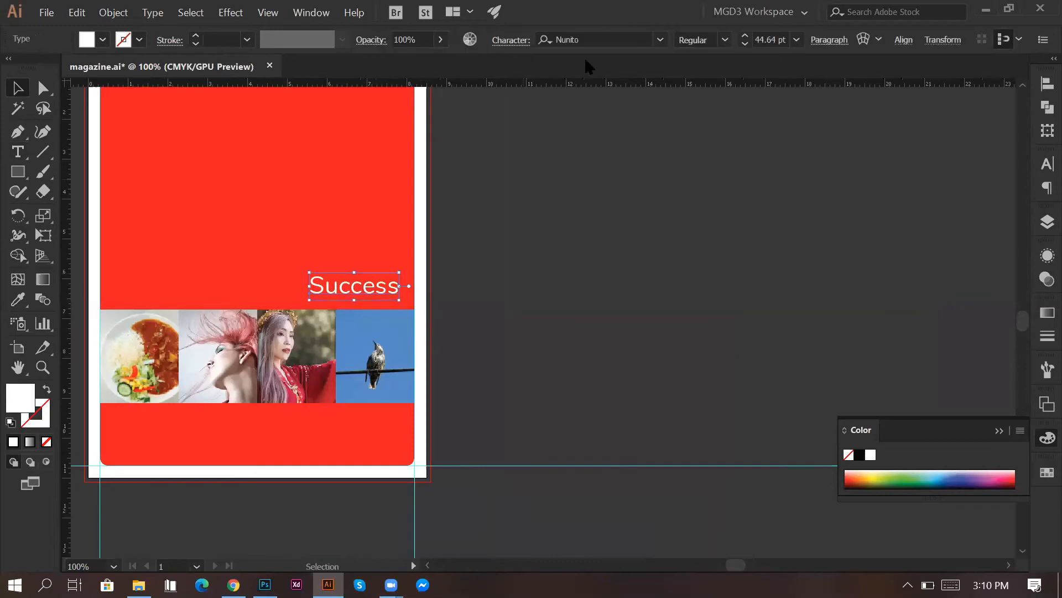
{"action": "left_click", "coordinate": [647, 44]}
{"action": "scroll", "coordinate": [686, 340], "scroll_direction": "down", "scroll_amount": 8}
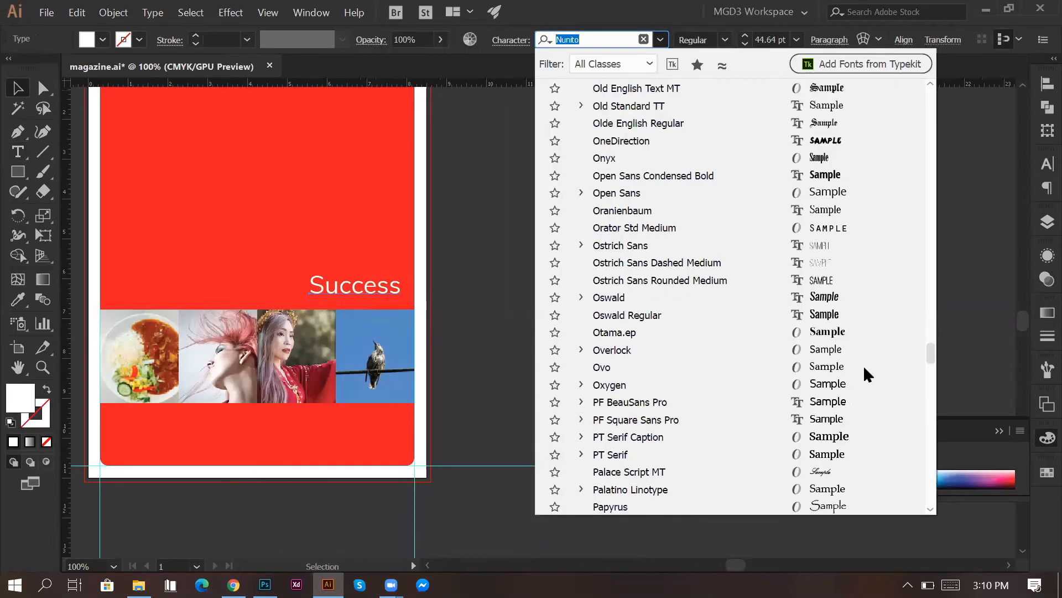
{"action": "scroll", "coordinate": [864, 368], "scroll_direction": "down", "scroll_amount": 10}
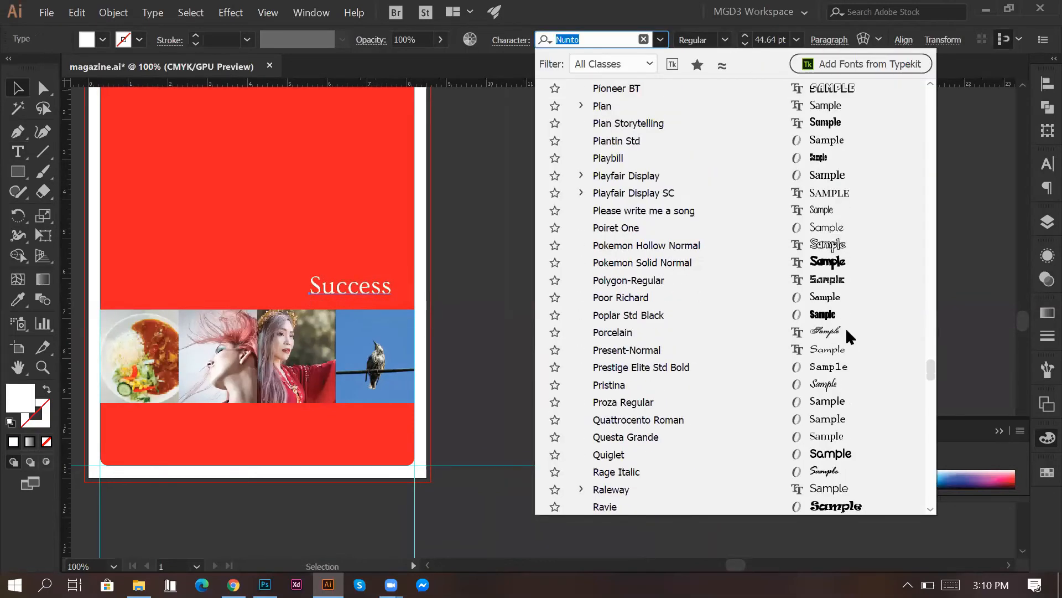
{"action": "scroll", "coordinate": [845, 327], "scroll_direction": "down", "scroll_amount": 5}
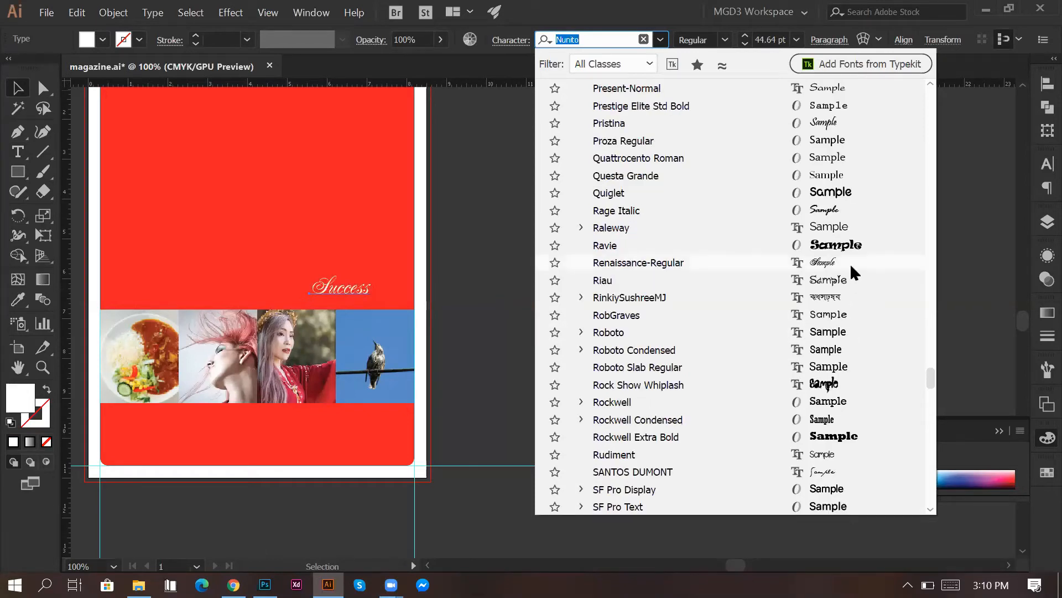
{"action": "scroll", "coordinate": [852, 276], "scroll_direction": "down", "scroll_amount": 5}
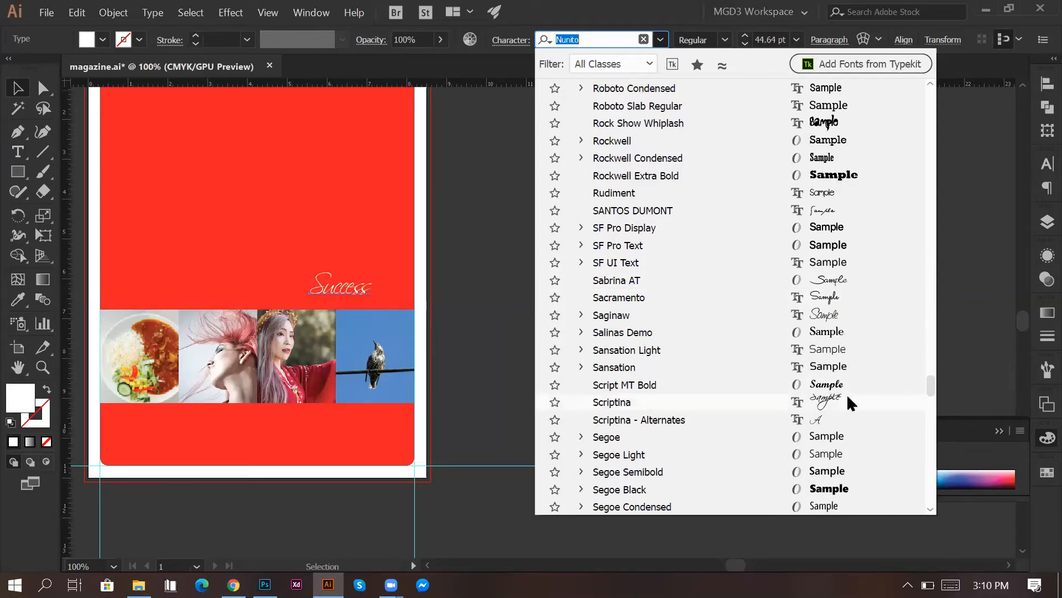
{"action": "scroll", "coordinate": [845, 408], "scroll_direction": "down", "scroll_amount": 4}
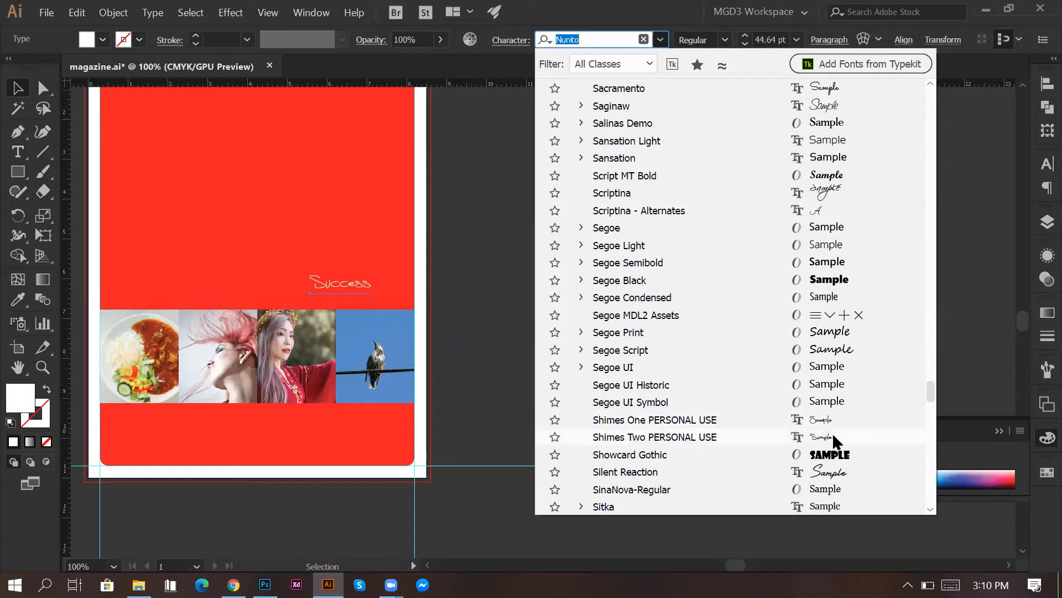
{"action": "scroll", "coordinate": [833, 433], "scroll_direction": "down", "scroll_amount": 3}
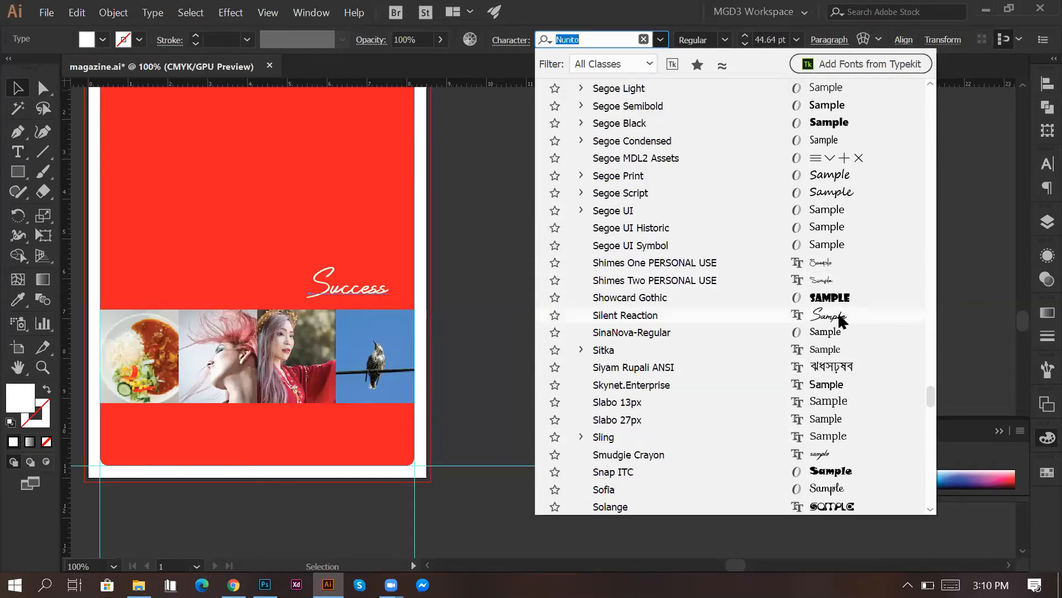
{"action": "scroll", "coordinate": [847, 332], "scroll_direction": "down", "scroll_amount": 2}
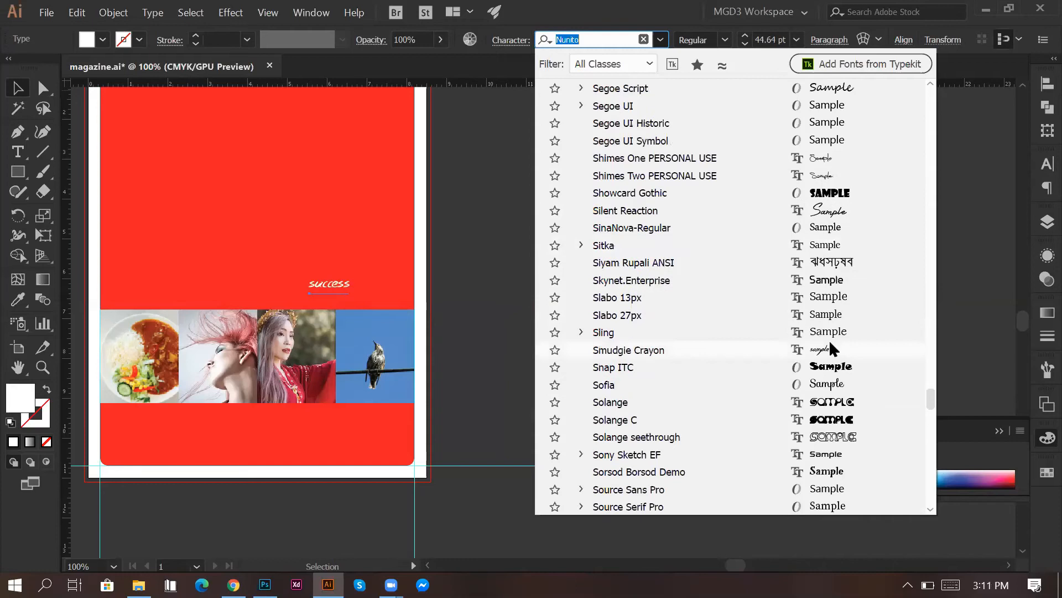
{"action": "scroll", "coordinate": [874, 366], "scroll_direction": "down", "scroll_amount": 5}
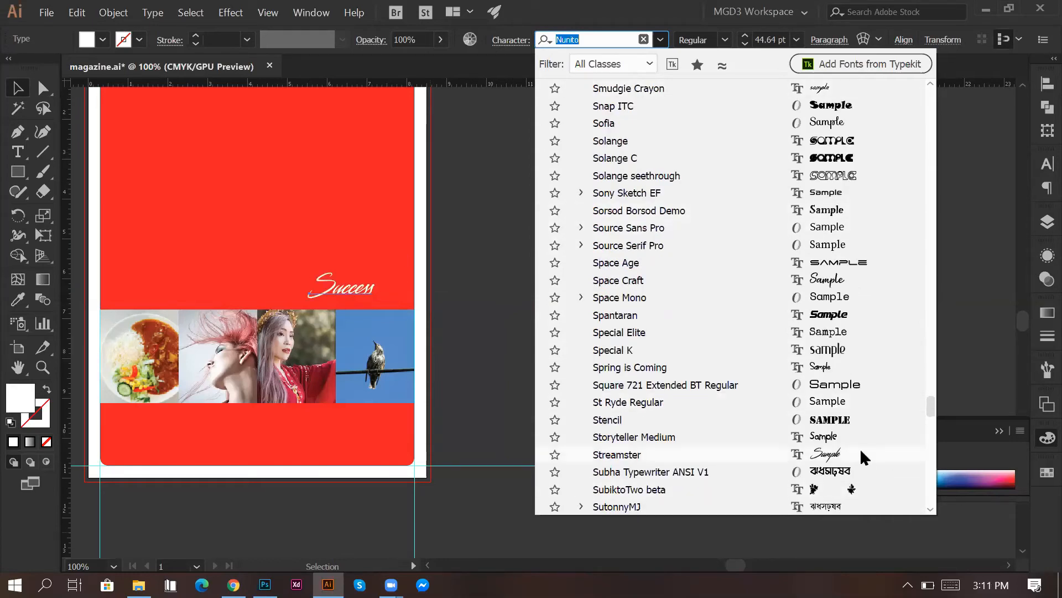
{"action": "scroll", "coordinate": [860, 448], "scroll_direction": "down", "scroll_amount": 3}
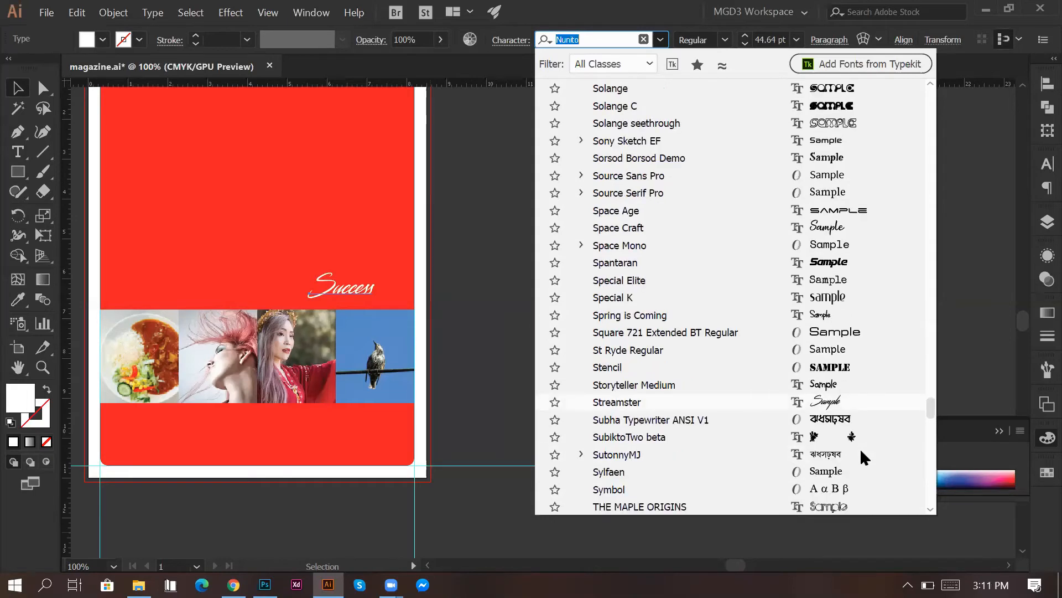
{"action": "scroll", "coordinate": [869, 404], "scroll_direction": "down", "scroll_amount": 7}
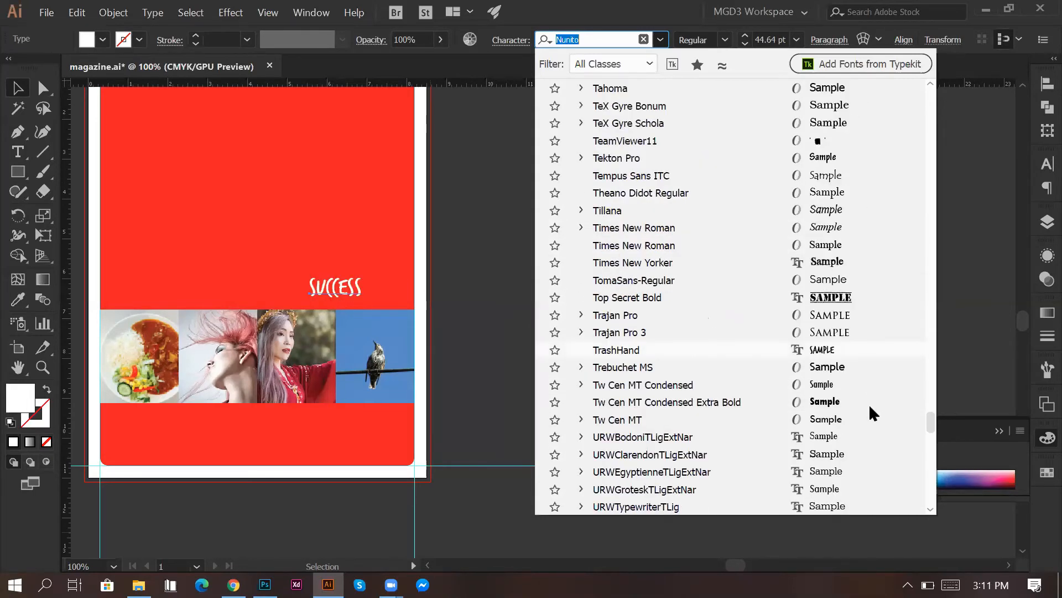
{"action": "scroll", "coordinate": [870, 407], "scroll_direction": "down", "scroll_amount": 2}
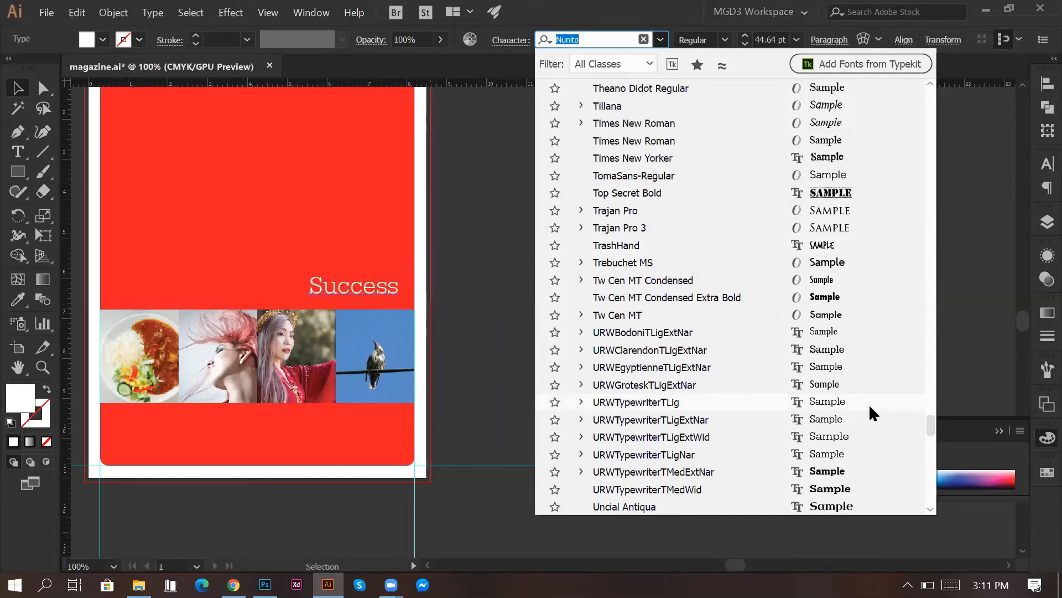
{"action": "left_click", "coordinate": [866, 244]}
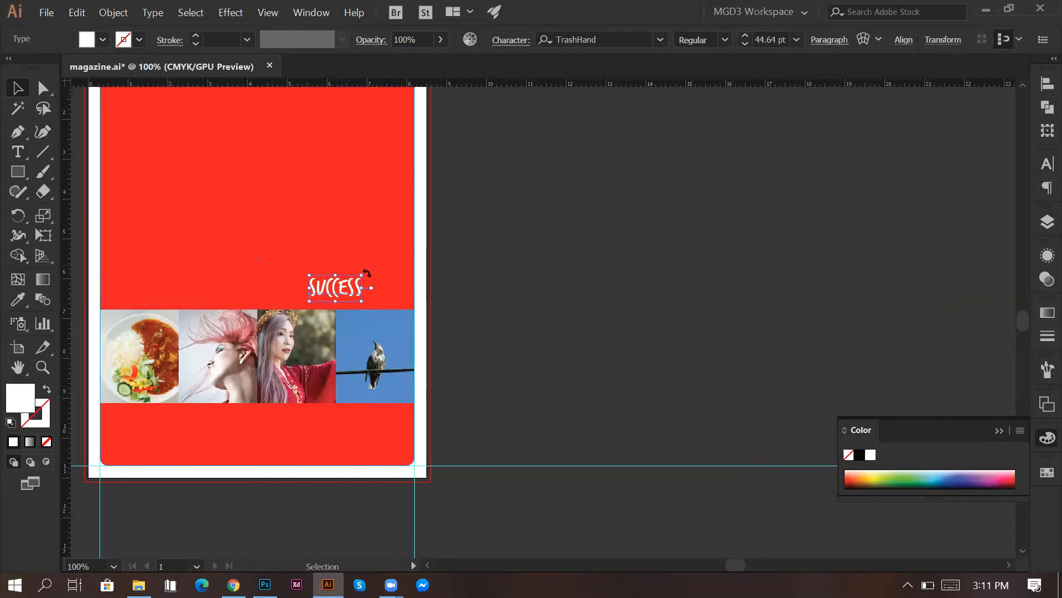
Step: Enlarge the TrashHand Success text to 84.99 pt and position it above the right half of the photo row
{"action": "left_click_drag", "start_coordinate": [365, 273], "coordinate": [410, 269]}
{"action": "left_click", "coordinate": [573, 311]}
{"action": "left_click_drag", "start_coordinate": [484, 332], "coordinate": [649, 349]}
{"action": "scroll", "coordinate": [649, 348], "scroll_direction": "up", "scroll_amount": 1}
{"action": "left_click_drag", "start_coordinate": [535, 323], "coordinate": [522, 324]}
{"action": "key", "text": "ctrl+minus"}
{"action": "left_click_drag", "start_coordinate": [767, 340], "coordinate": [625, 337]}
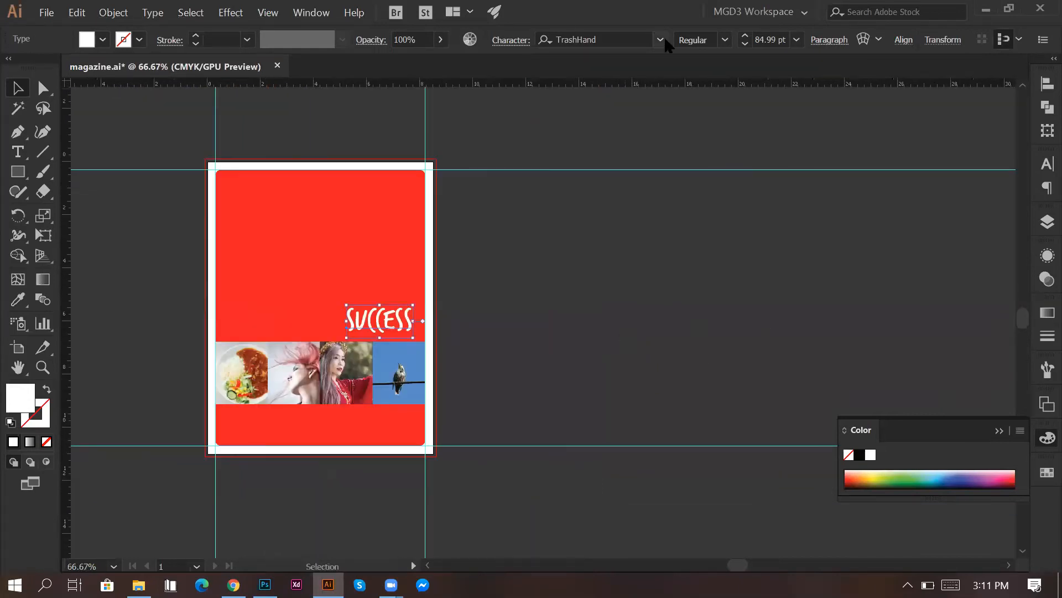
Step: Change the Success text to the VNI-HLThuphap font and reduce it to 62.42 pt within the red background
{"action": "left_click", "coordinate": [660, 39]}
{"action": "scroll", "coordinate": [889, 401], "scroll_direction": "down", "scroll_amount": 4}
{"action": "scroll", "coordinate": [890, 401], "scroll_direction": "down", "scroll_amount": 10}
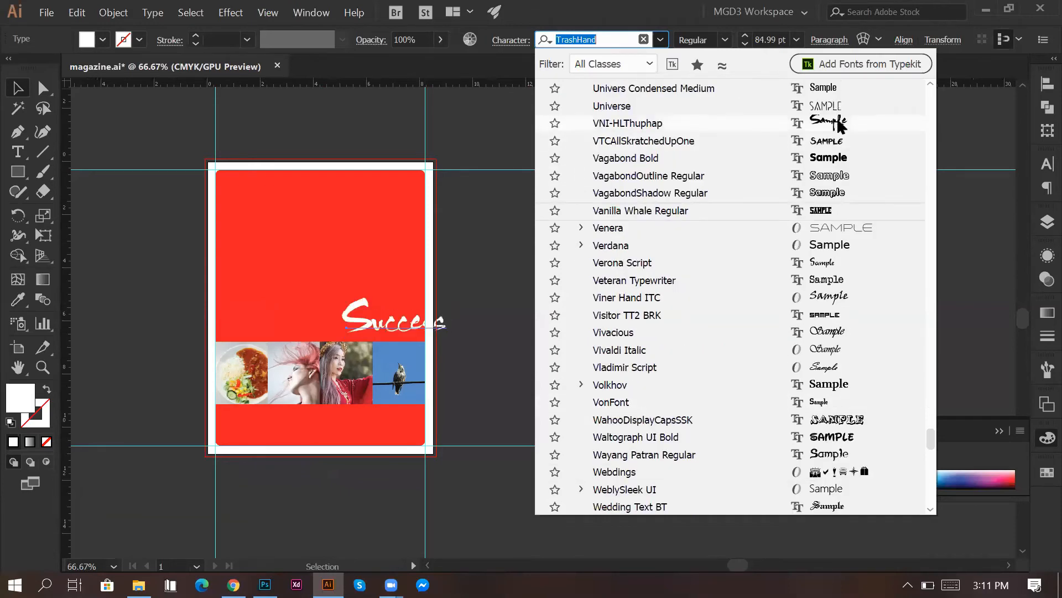
{"action": "left_click", "coordinate": [838, 122]}
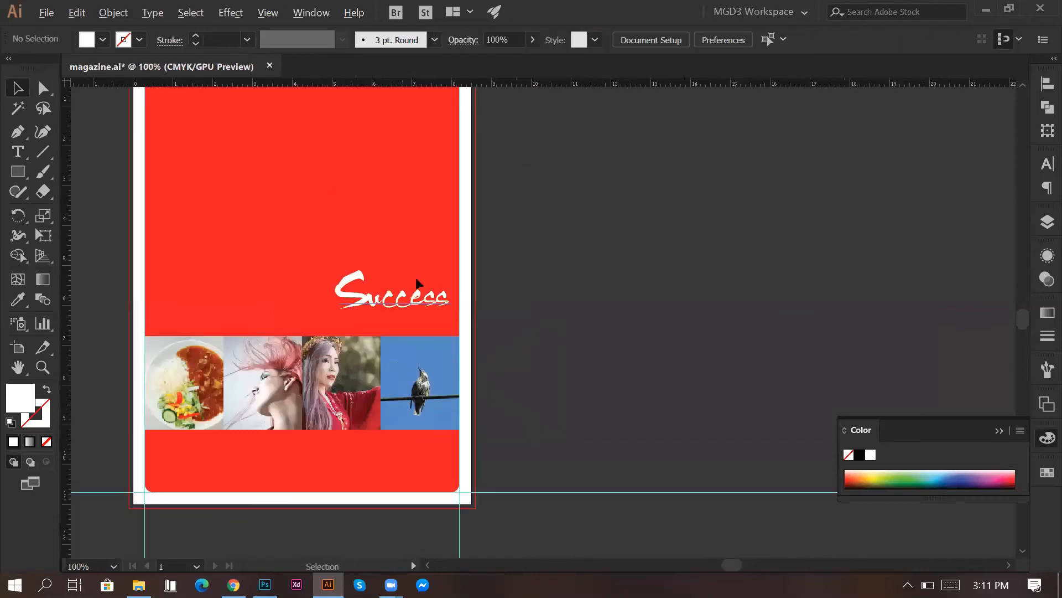
{"action": "key", "text": "ctrl+plus"}
Step: Set the Success text in URWTypewriterTLig at 44.35 pt, place it above the right end of the photo row, and deselect it
{"action": "left_click", "coordinate": [660, 41]}
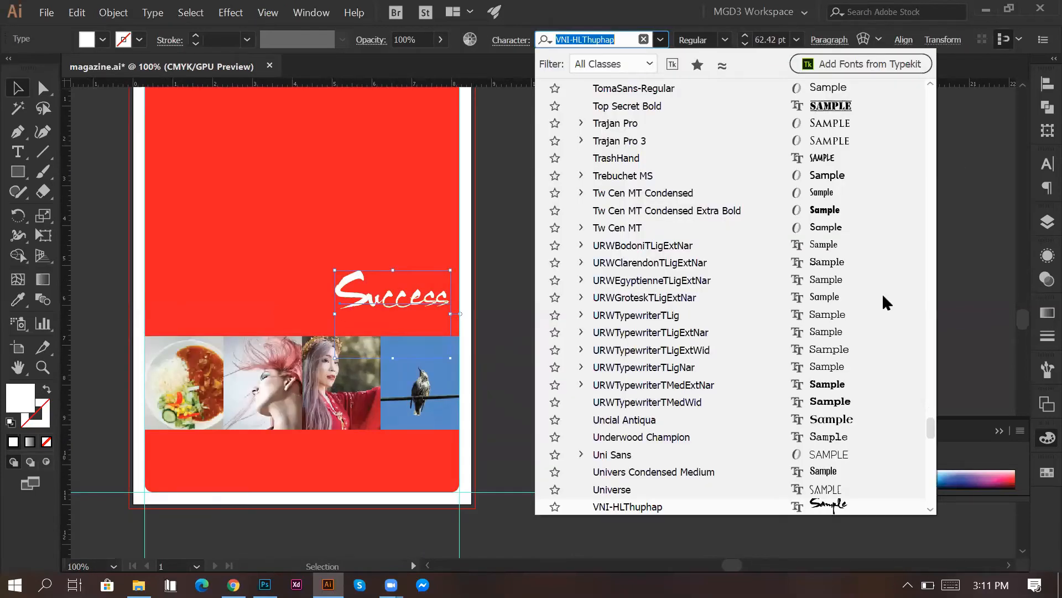
{"action": "left_click", "coordinate": [850, 314]}
{"action": "left_click_drag", "start_coordinate": [464, 277], "coordinate": [456, 305]}
{"action": "left_click", "coordinate": [305, 327]}
{"action": "scroll", "coordinate": [305, 327], "scroll_direction": "up", "scroll_amount": 1}
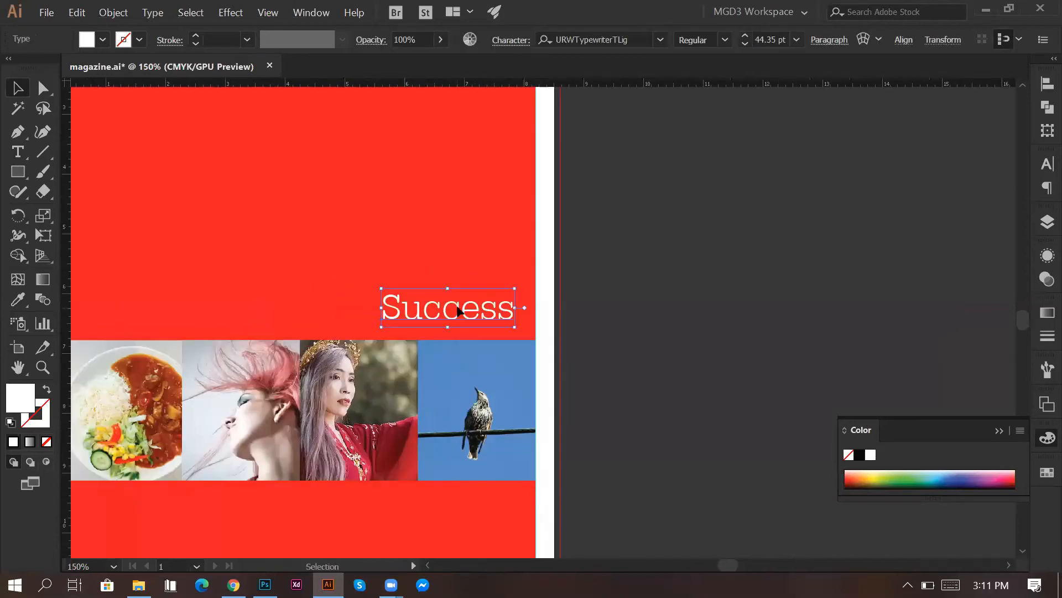
{"action": "left_click", "coordinate": [614, 270]}
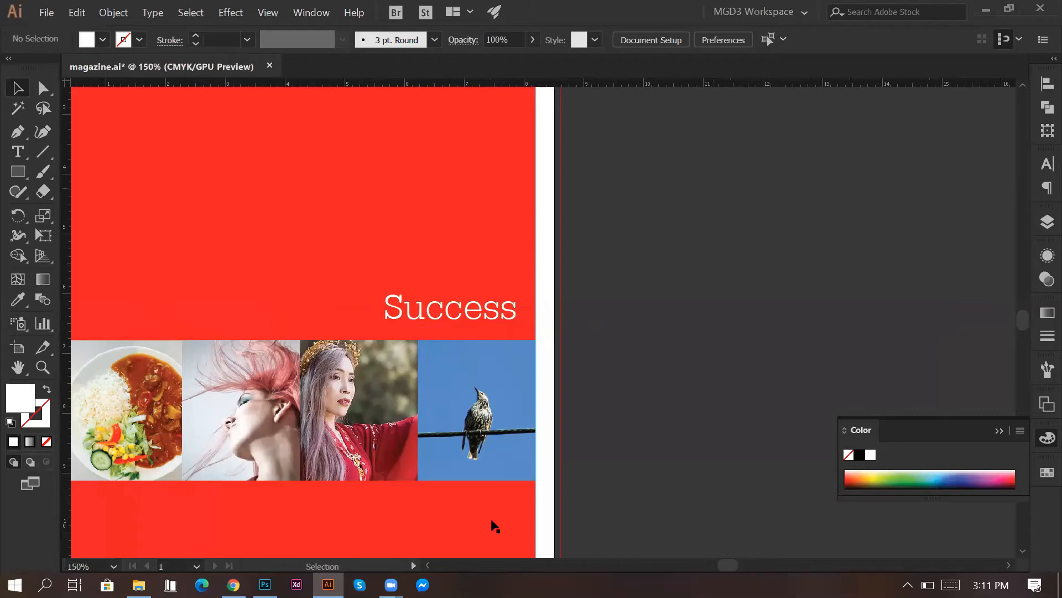
Step: Check the title's placement on the whole page and save the magazine document
{"action": "scroll", "coordinate": [649, 307], "scroll_direction": "down", "scroll_amount": 1}
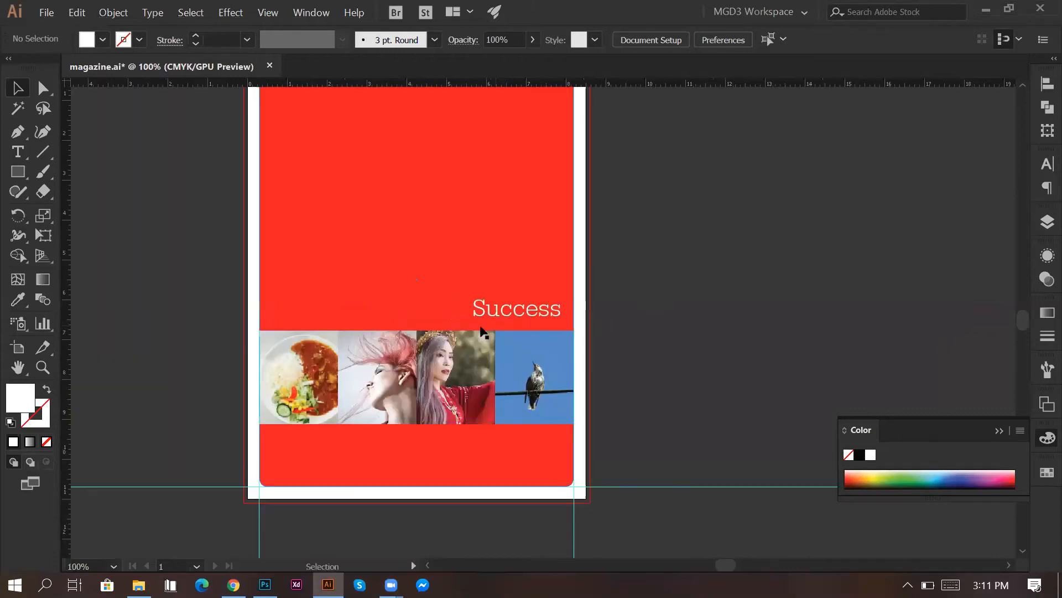
{"action": "left_click", "coordinate": [540, 309]}
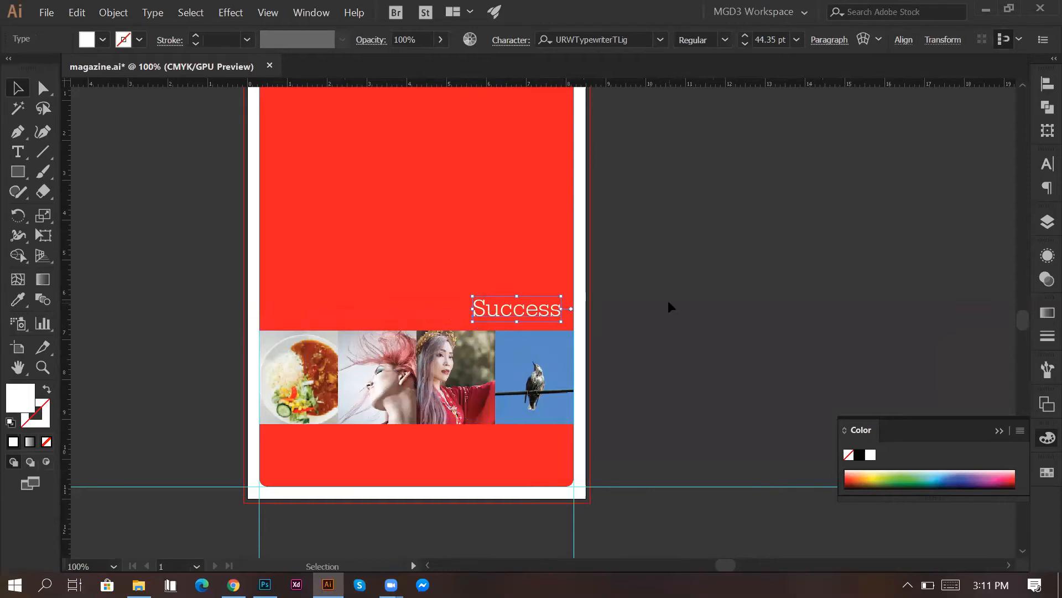
{"action": "left_click", "coordinate": [669, 307]}
{"action": "scroll", "coordinate": [668, 307], "scroll_direction": "down", "scroll_amount": 1}
{"action": "scroll", "coordinate": [669, 307], "scroll_direction": "up", "scroll_amount": 1}
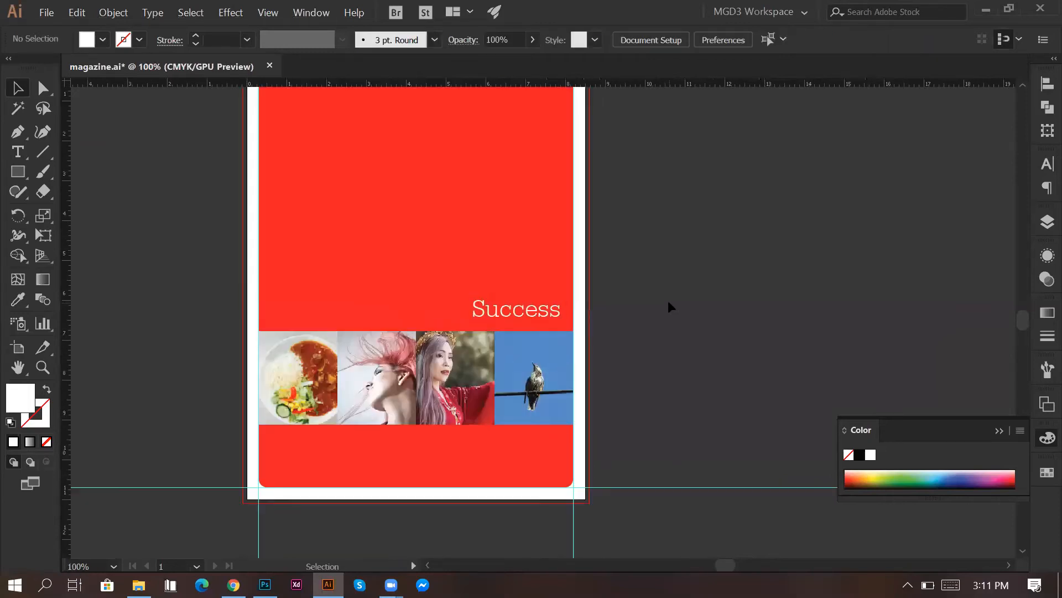
{"action": "scroll", "coordinate": [668, 302], "scroll_direction": "down", "scroll_amount": 1}
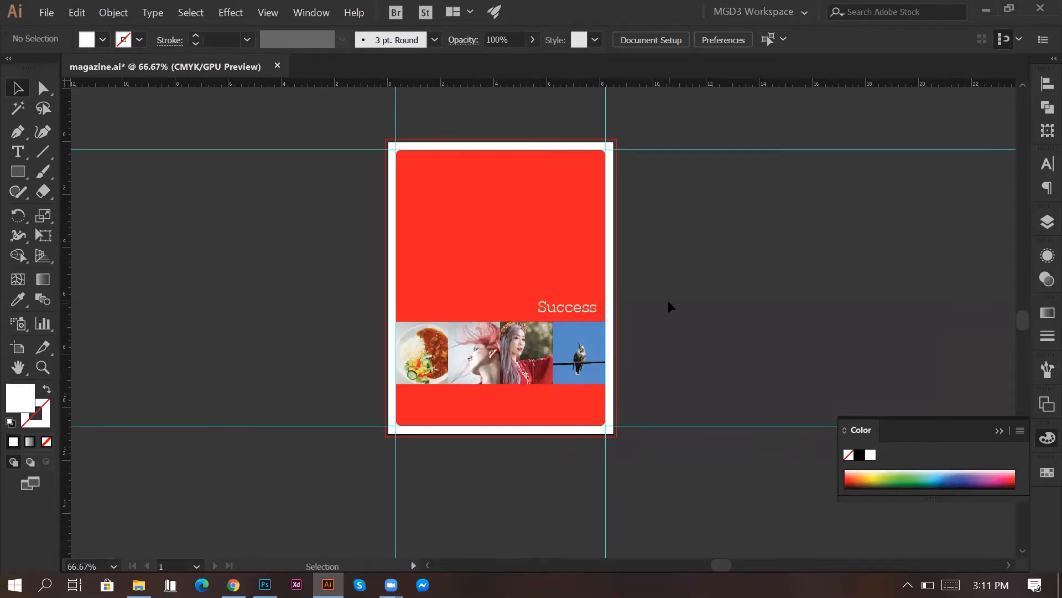
{"action": "key", "text": "ctrl"}
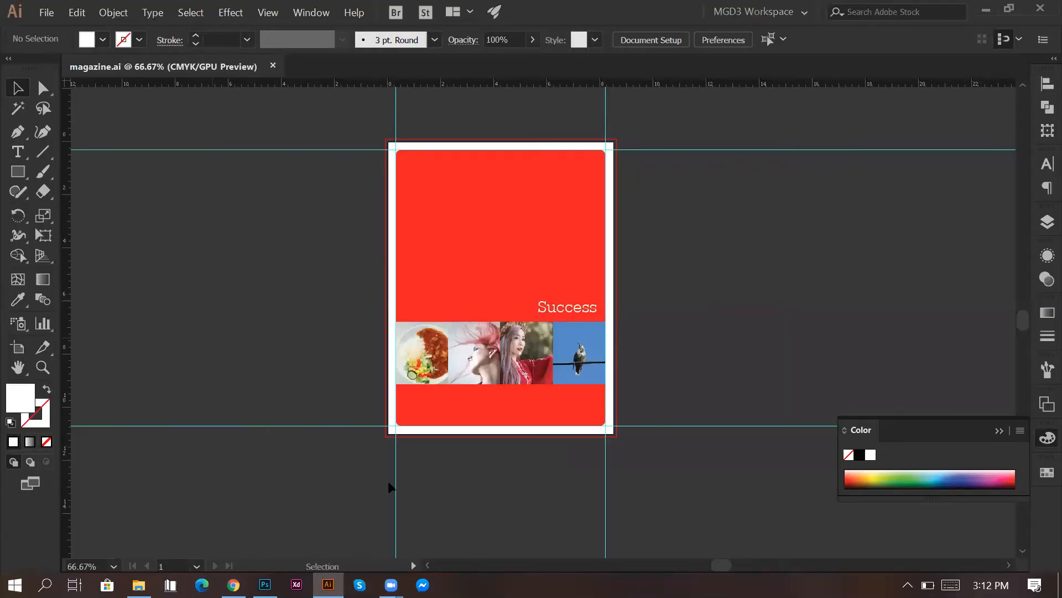
Step: Check the reference spread in Chrome, return to Illustrator, and duplicate the artboard with its artwork to the right of the original
{"action": "left_click", "coordinate": [233, 585]}
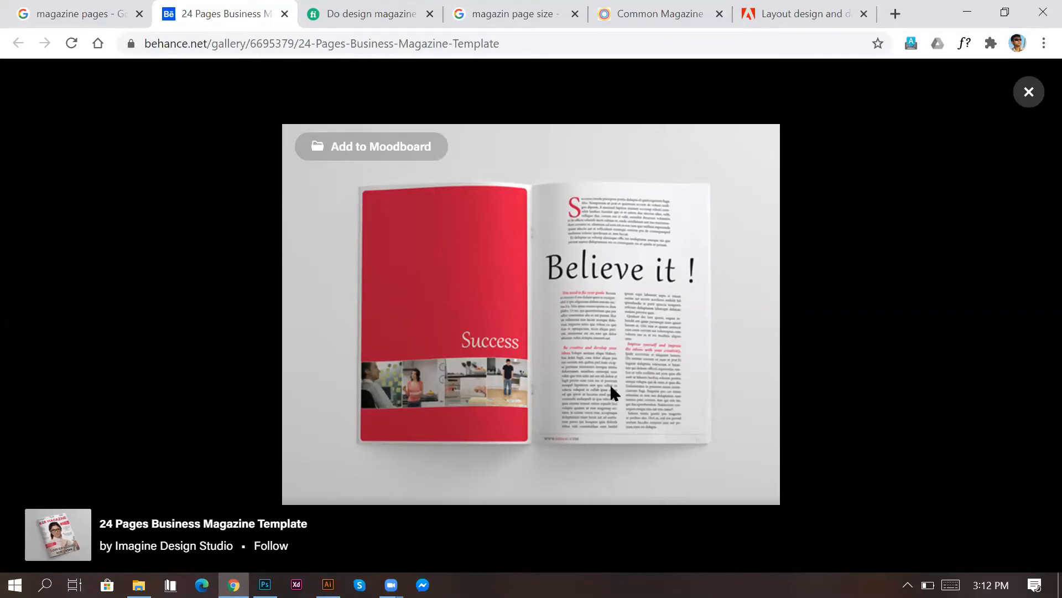
{"action": "key", "text": "alt+Tab"}
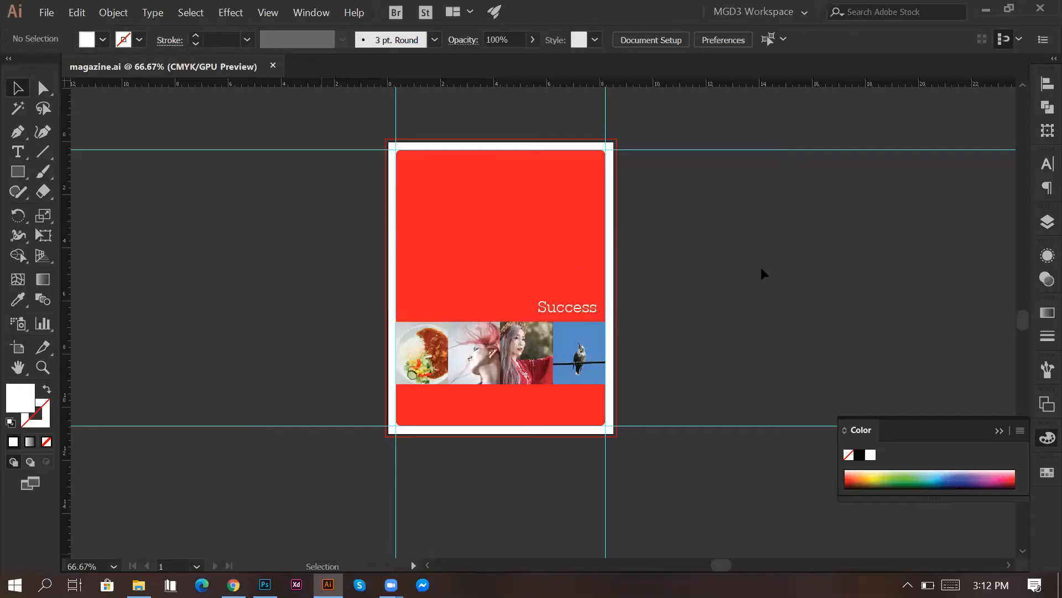
{"action": "key", "text": "shift+o"}
{"action": "left_click_drag", "start_coordinate": [451, 290], "coordinate": [357, 310]}
{"action": "left_click_drag", "start_coordinate": [374, 252], "coordinate": [653, 274]}
{"action": "key", "text": "ctrl"}
{"action": "key", "text": "Escape"}
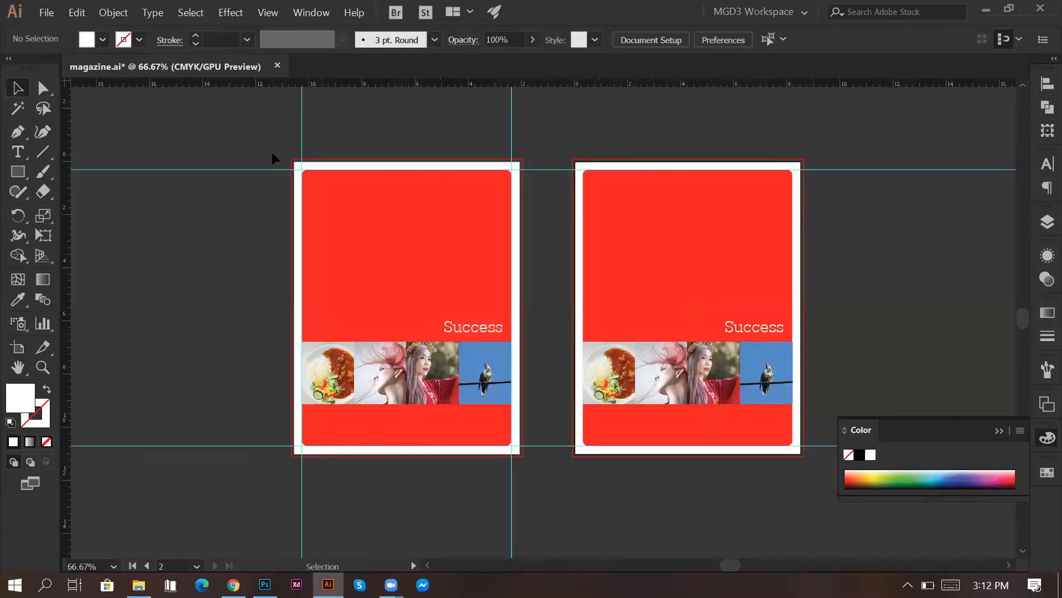
Step: Add vertical guides along both side edges of the second page's red background and delete all the copied artwork from that page
{"action": "left_click_drag", "start_coordinate": [588, 233], "coordinate": [583, 222]}
{"action": "left_click_drag", "start_coordinate": [66, 274], "coordinate": [793, 238]}
{"action": "left_click_drag", "start_coordinate": [742, 506], "coordinate": [654, 275]}
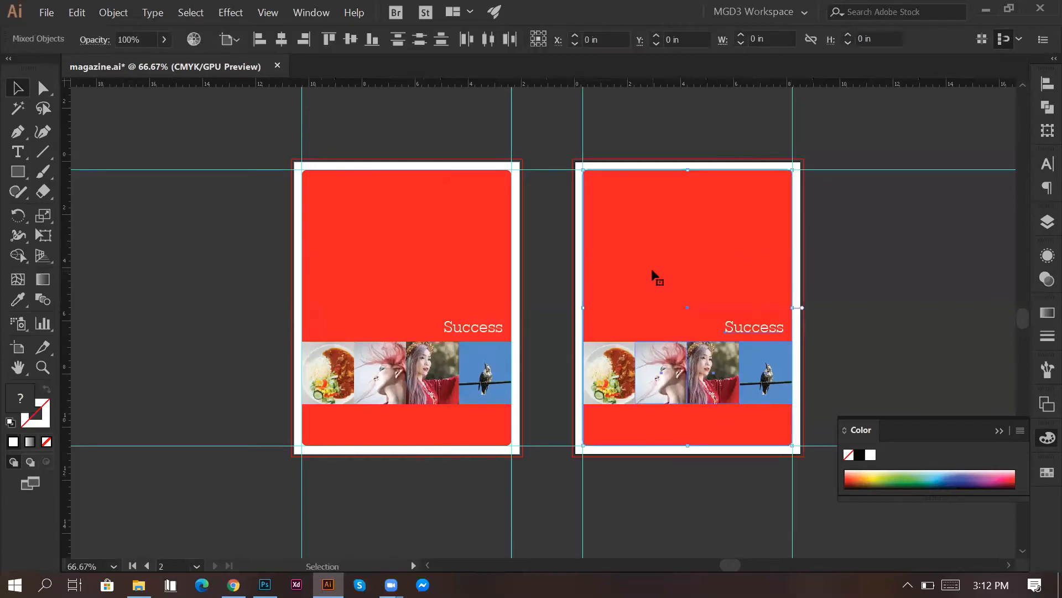
{"action": "key", "text": "Delete"}
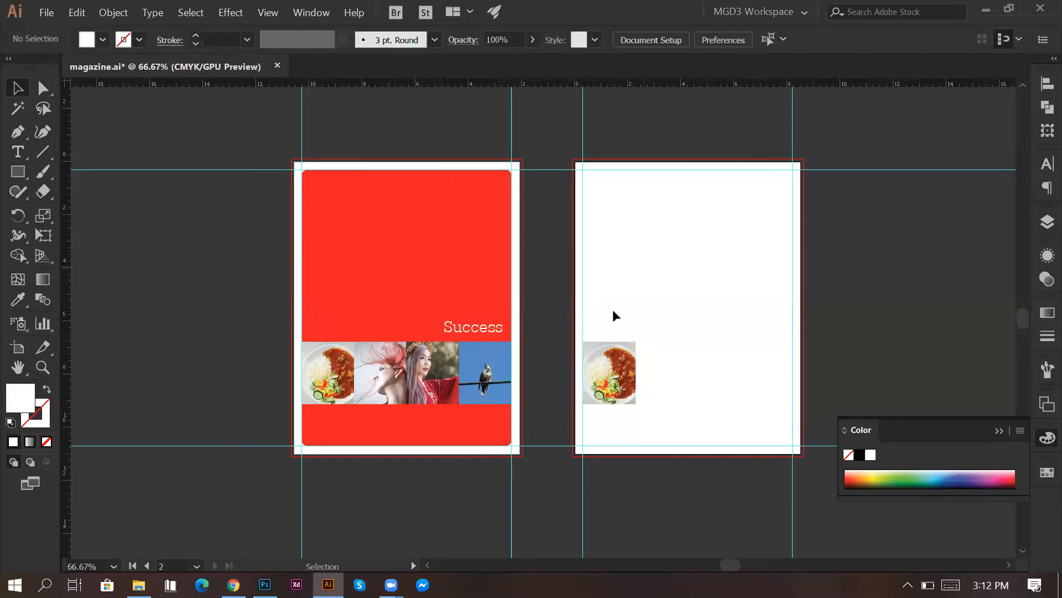
{"action": "left_click", "coordinate": [644, 373]}
{"action": "key", "text": "Delete"}
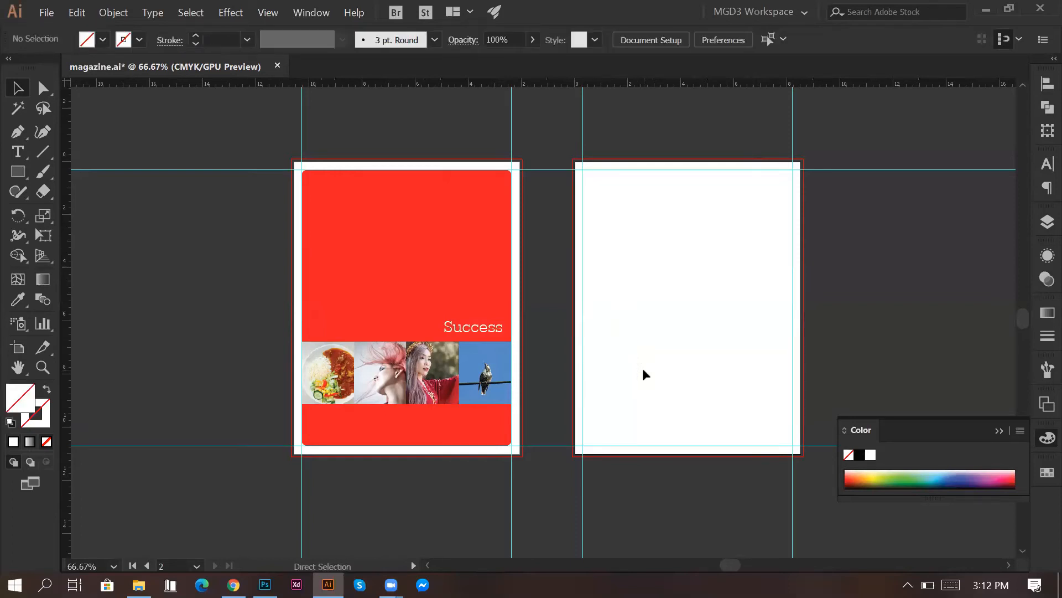
Step: Save magazine.ai and bring up the two-page reference spread on Behance in the Chrome browser
{"action": "left_click", "coordinate": [232, 585]}
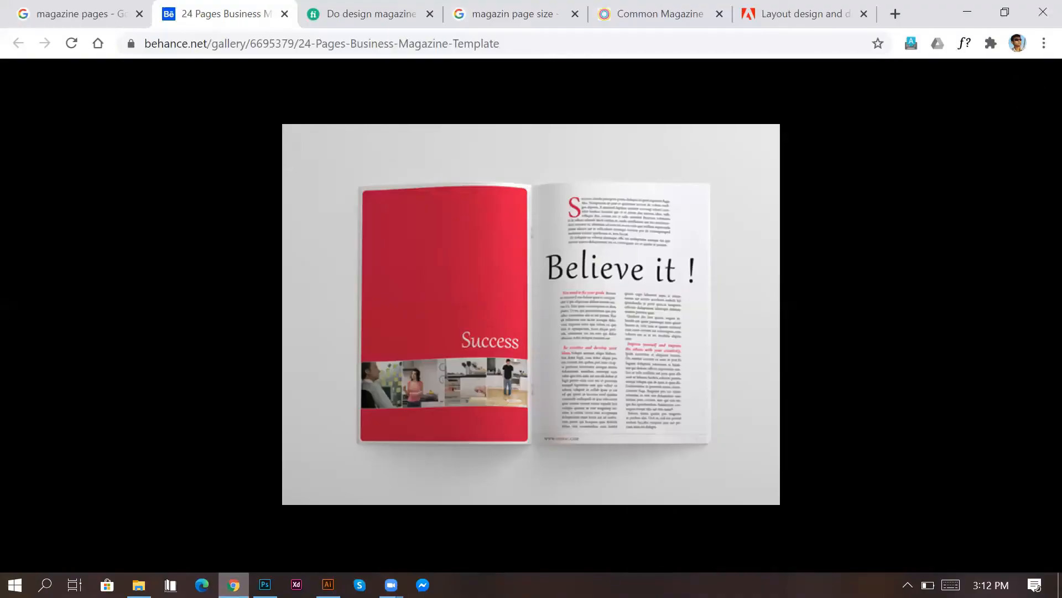
{"action": "left_click", "coordinate": [967, 12]}
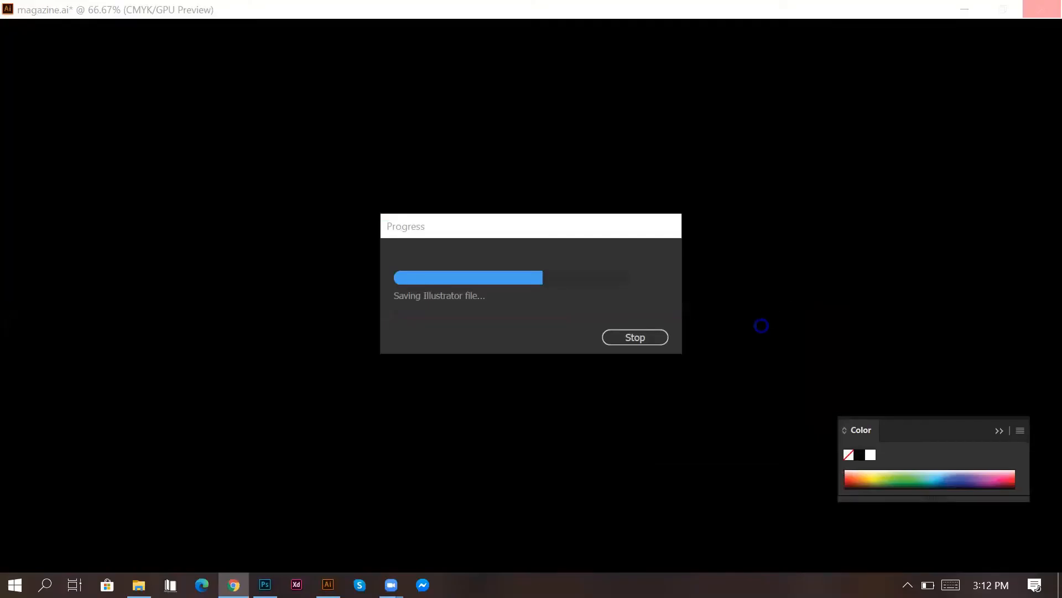
{"action": "left_click", "coordinate": [233, 584]}
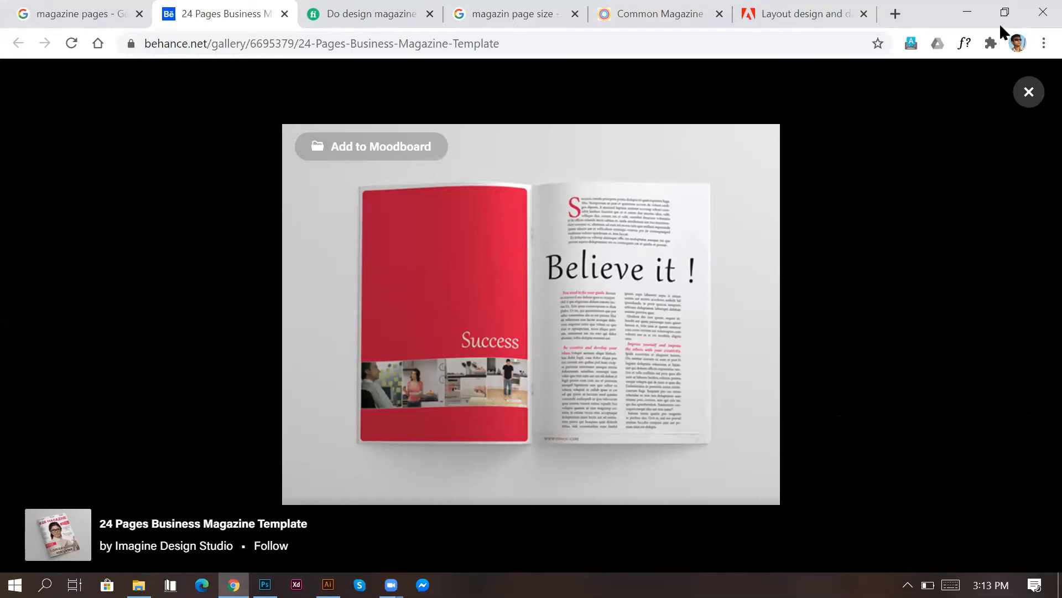
{"action": "left_click", "coordinate": [968, 13]}
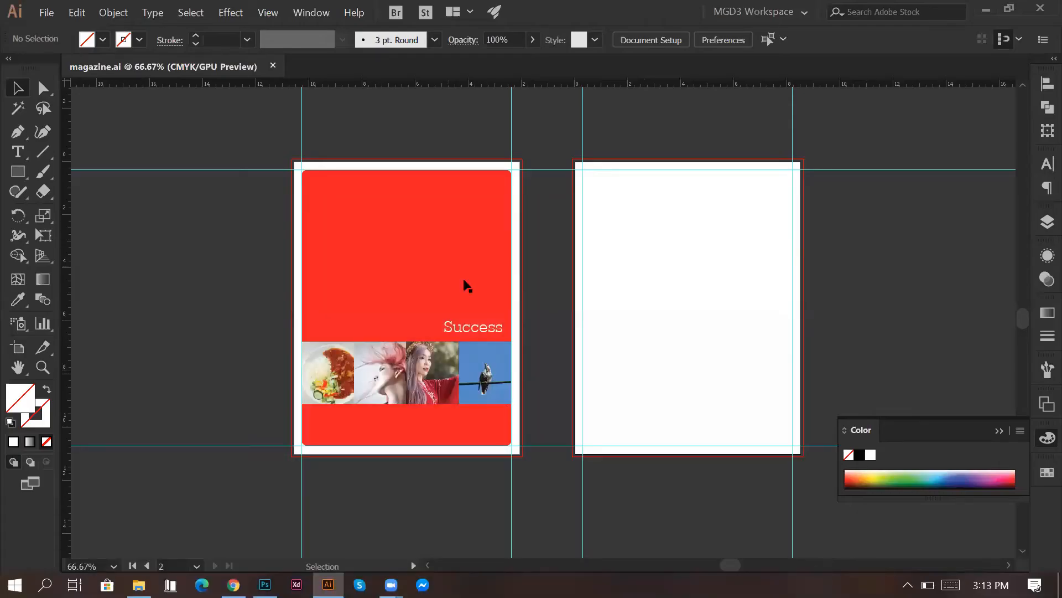
{"action": "scroll", "coordinate": [884, 289], "scroll_direction": "up", "scroll_amount": 1}
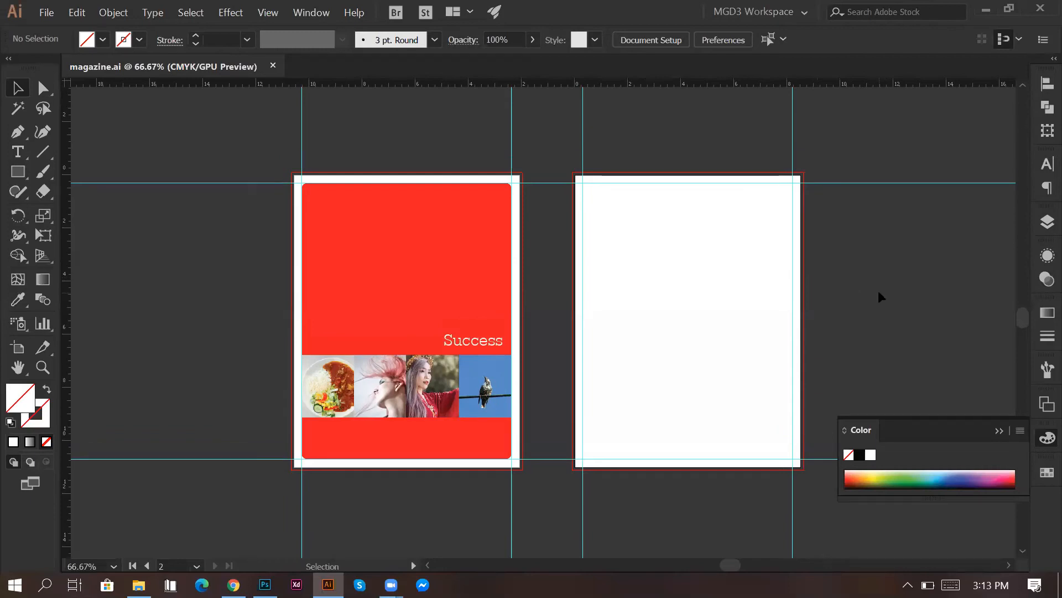
{"action": "key", "text": "alt+Tab"}
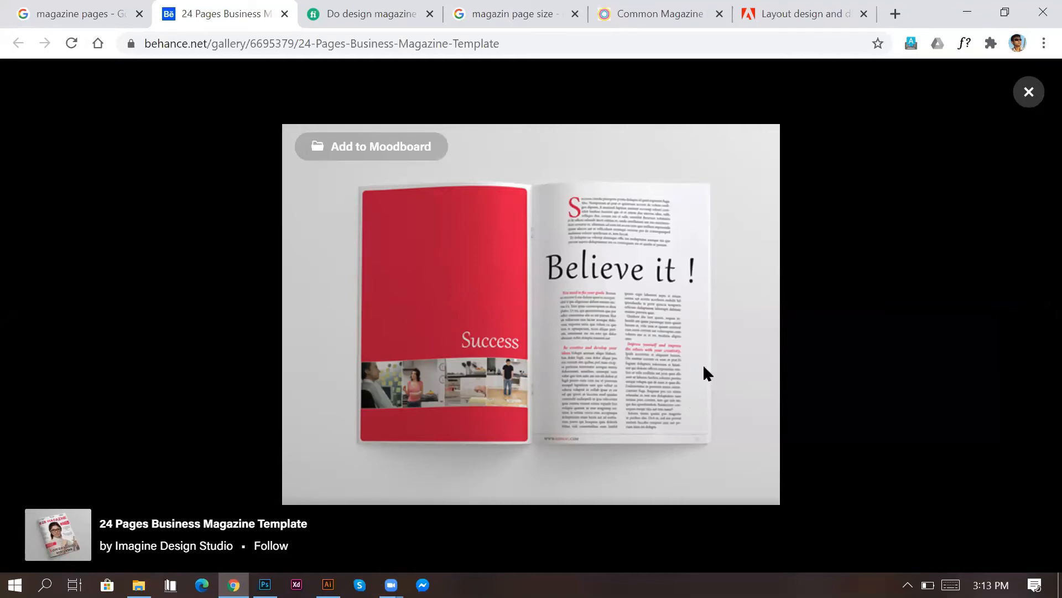
{"action": "right_click", "coordinate": [591, 296]}
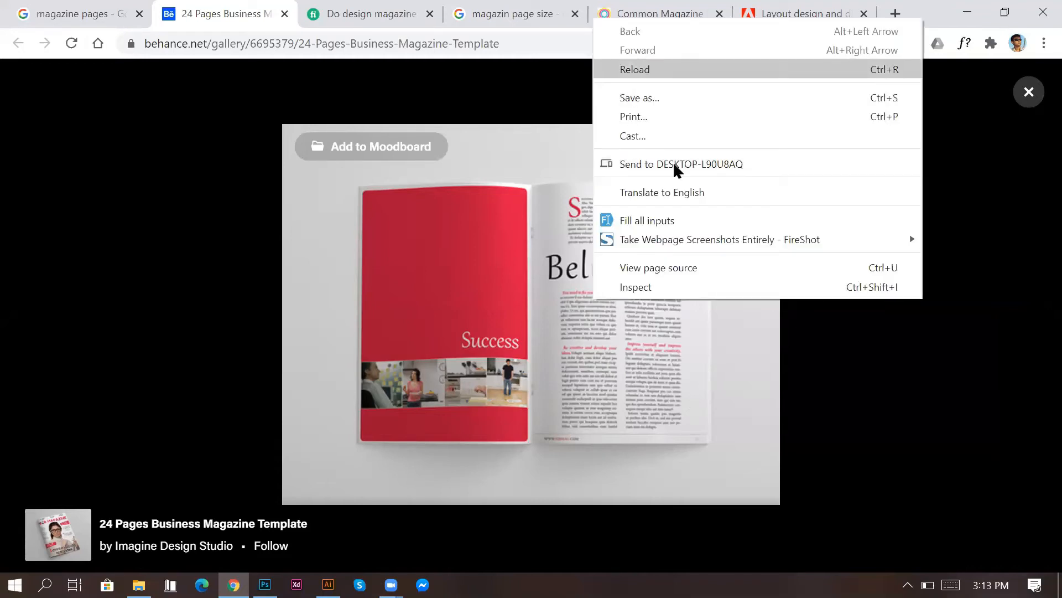
{"action": "right_click", "coordinate": [647, 347]}
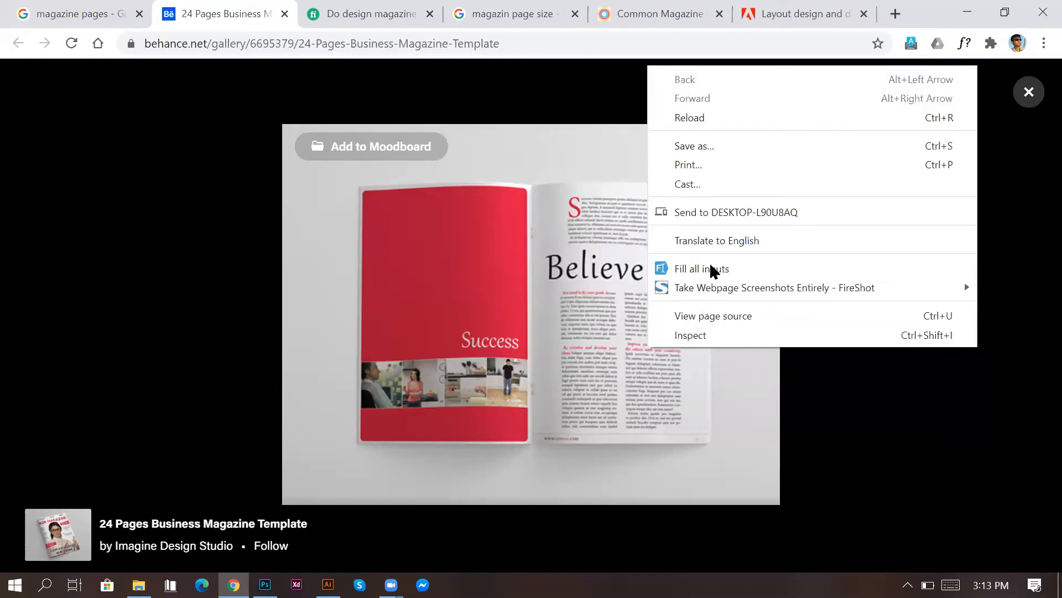
{"action": "left_click", "coordinate": [704, 145]}
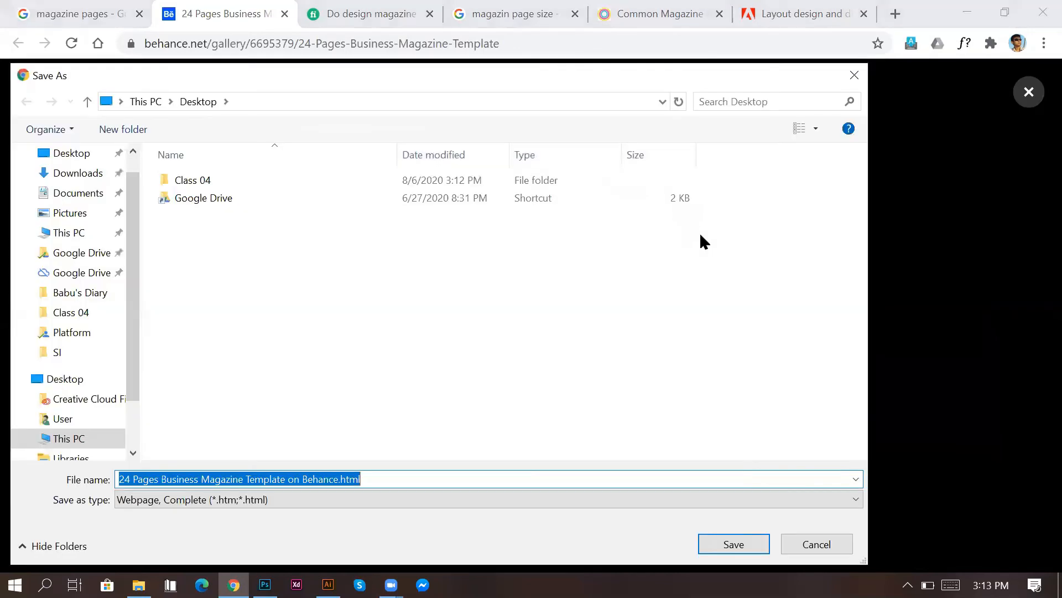
{"action": "key", "text": "Escape"}
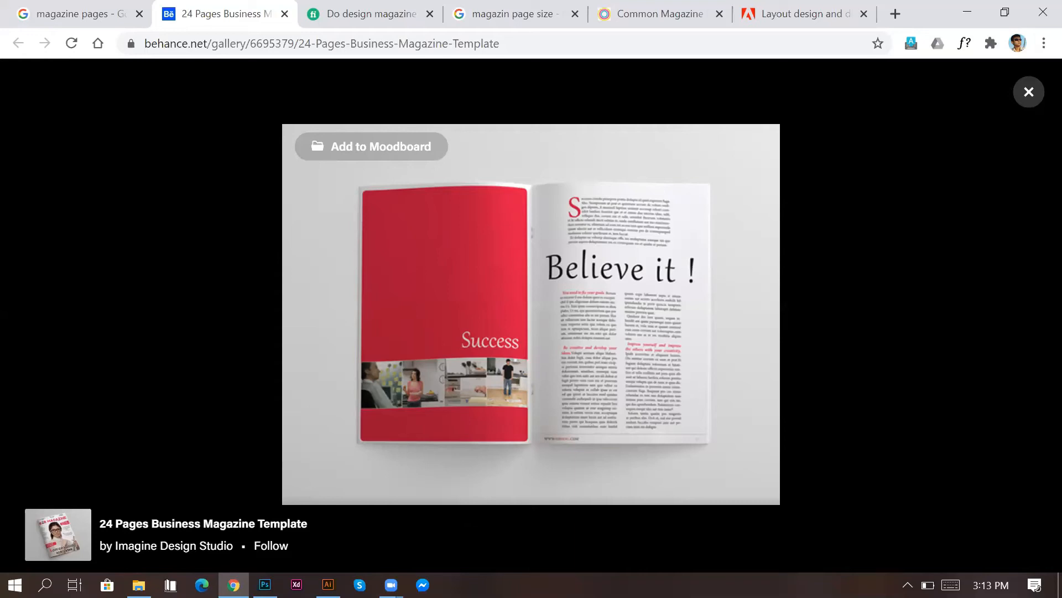
Step: Outline the inner margin, the two text columns and the outer margin of the reference's right-hand page with red rectangles
{"action": "key", "text": "super+shift+s"}
{"action": "left_click_drag", "start_coordinate": [536, 190], "coordinate": [560, 428]}
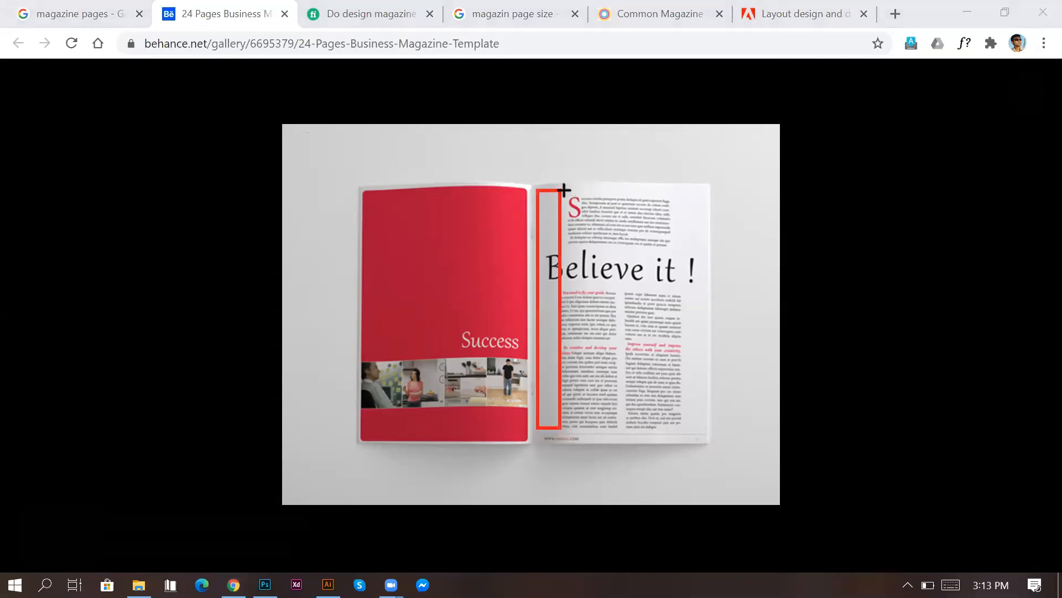
{"action": "mouse_move", "coordinate": [561, 190]}
{"action": "left_mouse_down"}
{"action": "mouse_move", "coordinate": [616, 428]}
{"action": "mouse_move", "coordinate": [624, 168]}
{"action": "mouse_move", "coordinate": [684, 429]}
{"action": "left_mouse_up"}
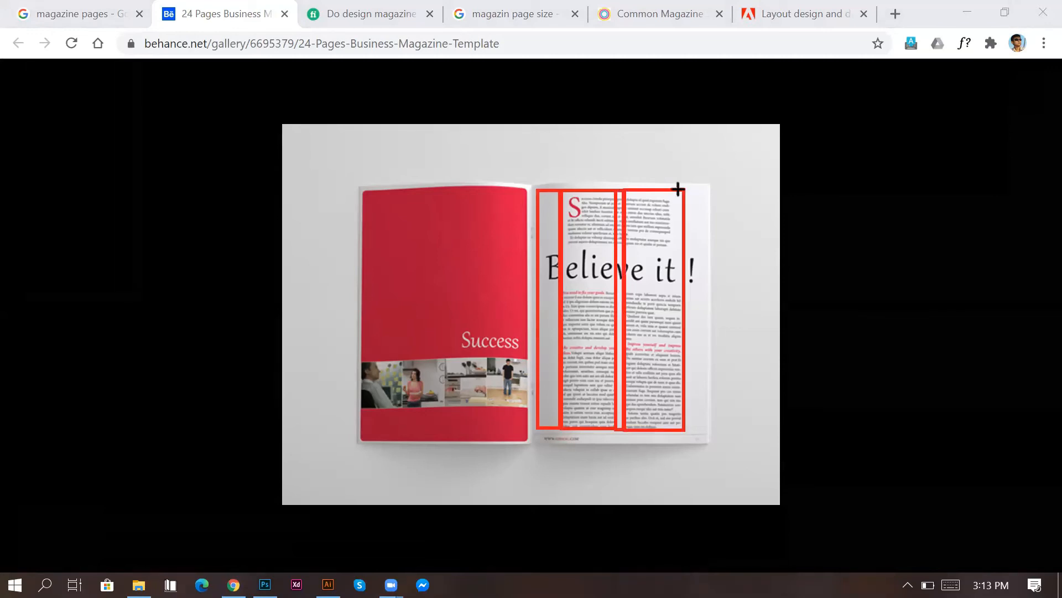
{"action": "left_click_drag", "start_coordinate": [684, 190], "coordinate": [704, 430]}
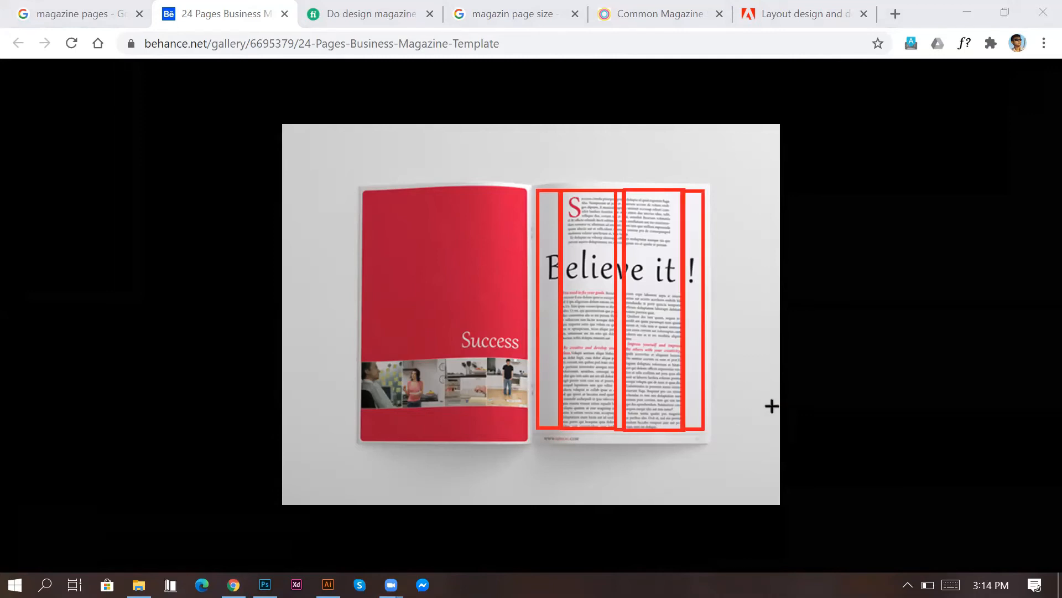
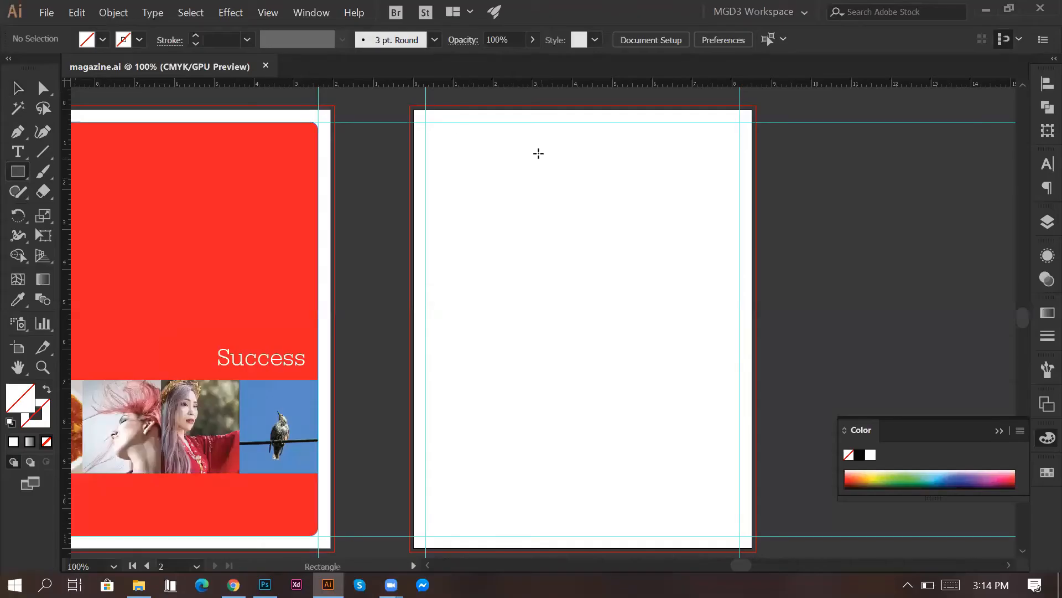
Step: In Illustrator, draw a rectangle about 7.89 × 1.92 in between the blank page's side margin guides, then halve its width to 3.94 in
{"action": "left_click_drag", "start_coordinate": [427, 138], "coordinate": [740, 214]}
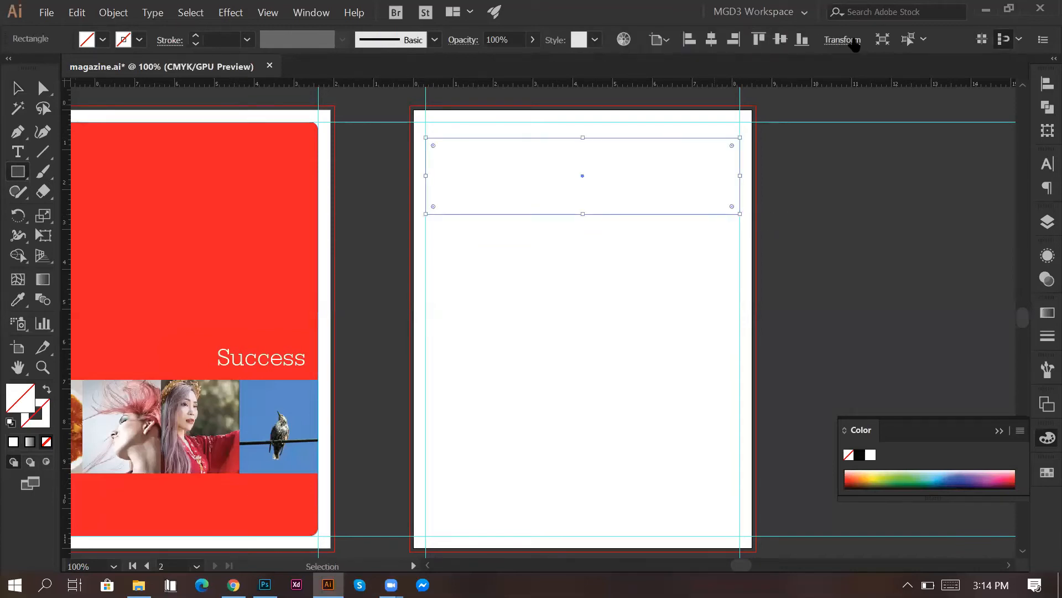
{"action": "left_click", "coordinate": [842, 40]}
{"action": "left_click", "coordinate": [808, 67]}
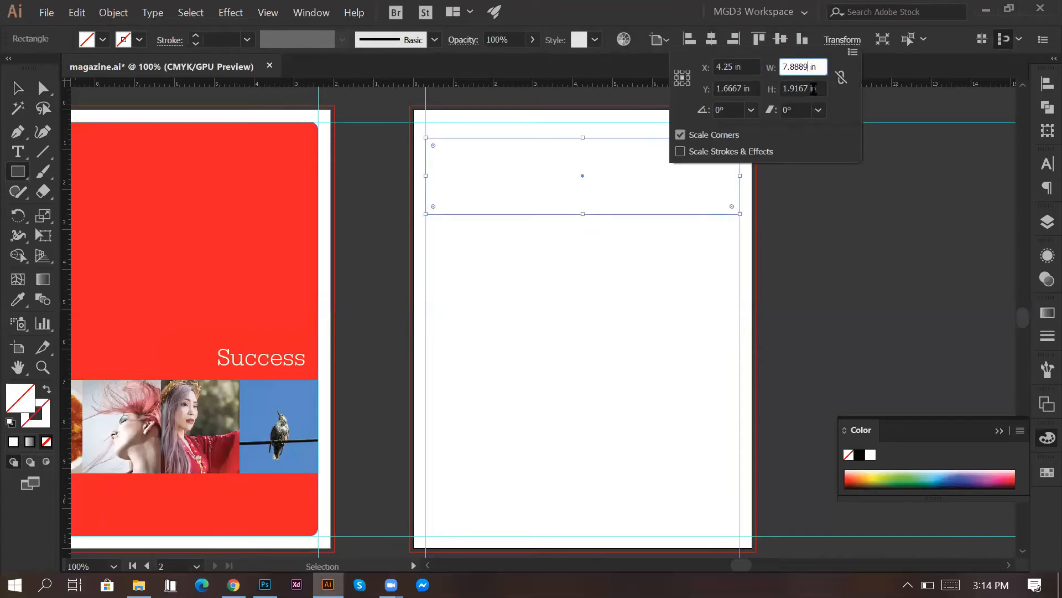
{"action": "type", "text": "4"}
{"action": "key", "text": "Return"}
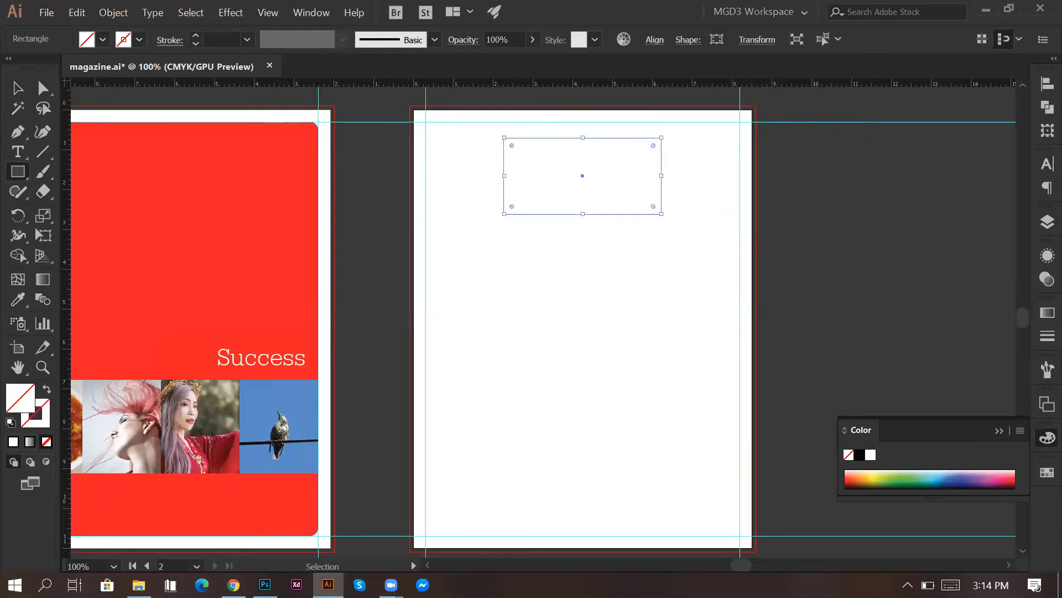
Step: Fill the rectangle with green and move it against the blank page's left margin guide
{"action": "left_click", "coordinate": [103, 39]}
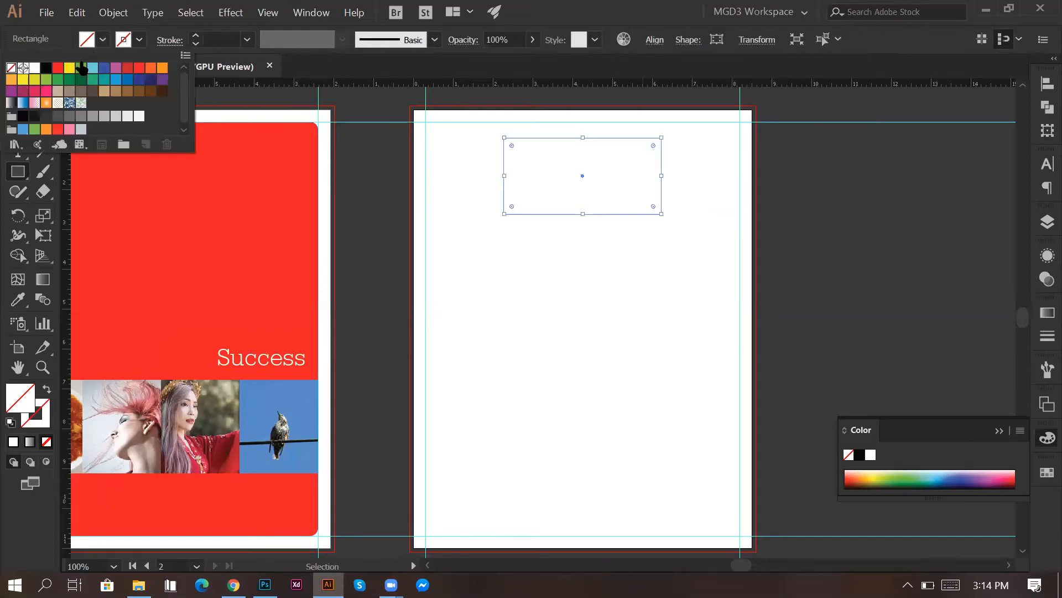
{"action": "left_click", "coordinate": [81, 68]}
{"action": "left_click", "coordinate": [570, 16]}
{"action": "left_click", "coordinate": [440, 230]}
{"action": "left_click", "coordinate": [631, 348]}
{"action": "key", "text": "v"}
{"action": "left_click_drag", "start_coordinate": [541, 189], "coordinate": [461, 191]}
{"action": "left_click", "coordinate": [502, 271]}
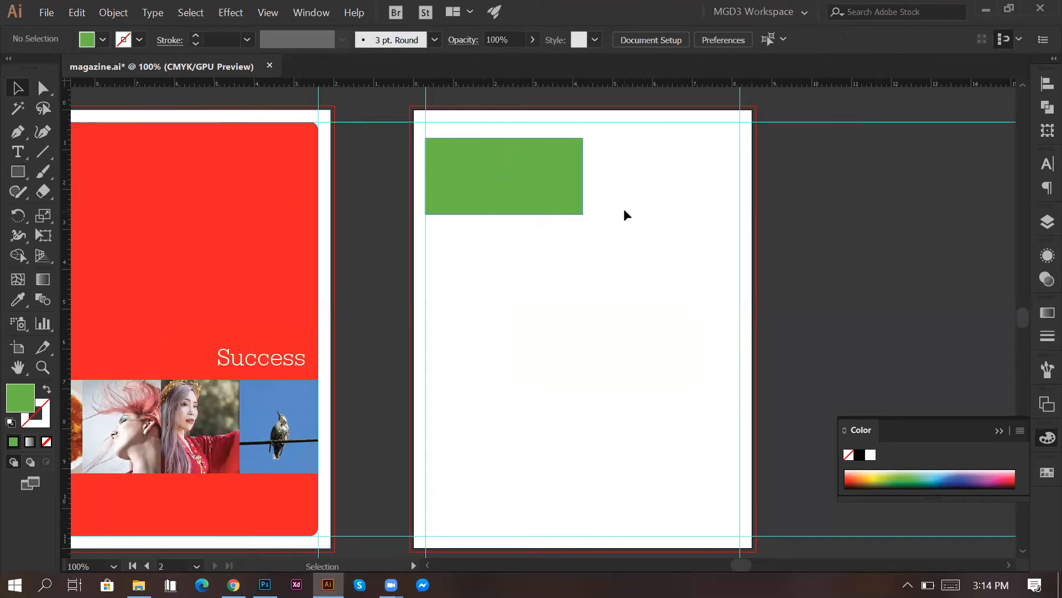
Step: Select the green rectangle and examine the column layout of the reference spread in the browser
{"action": "left_click", "coordinate": [522, 189]}
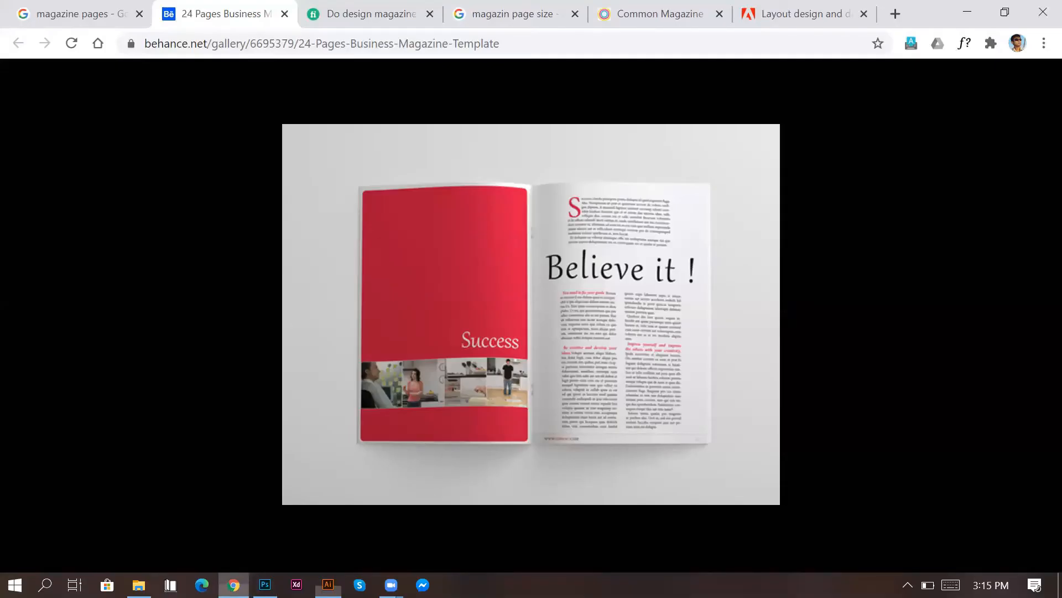
{"action": "mouse_move", "coordinate": [584, 294]}
{"action": "mouse_move", "coordinate": [395, 396]}
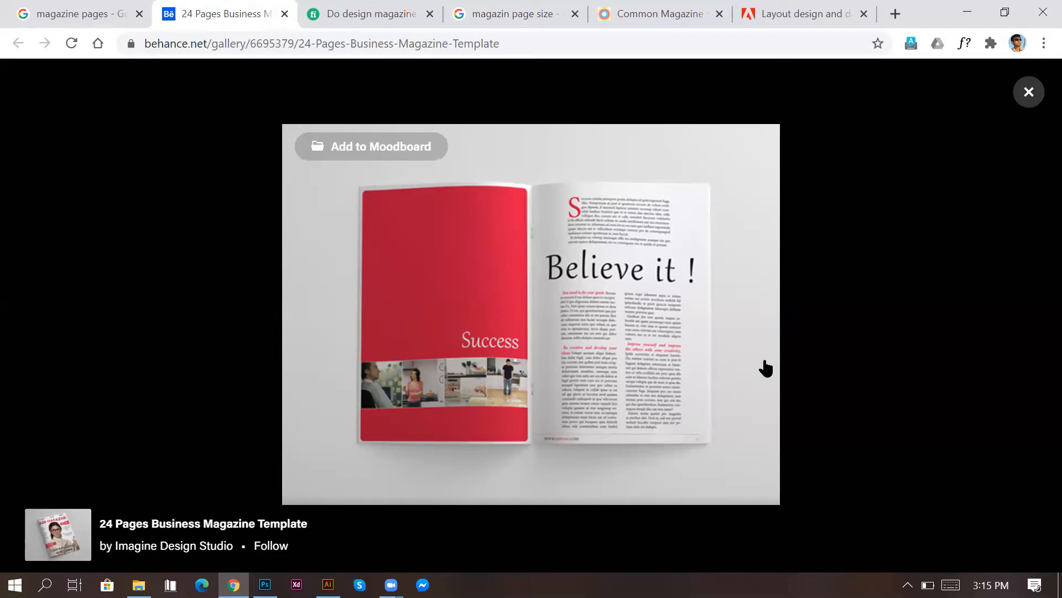
{"action": "key", "text": "alt+Tab"}
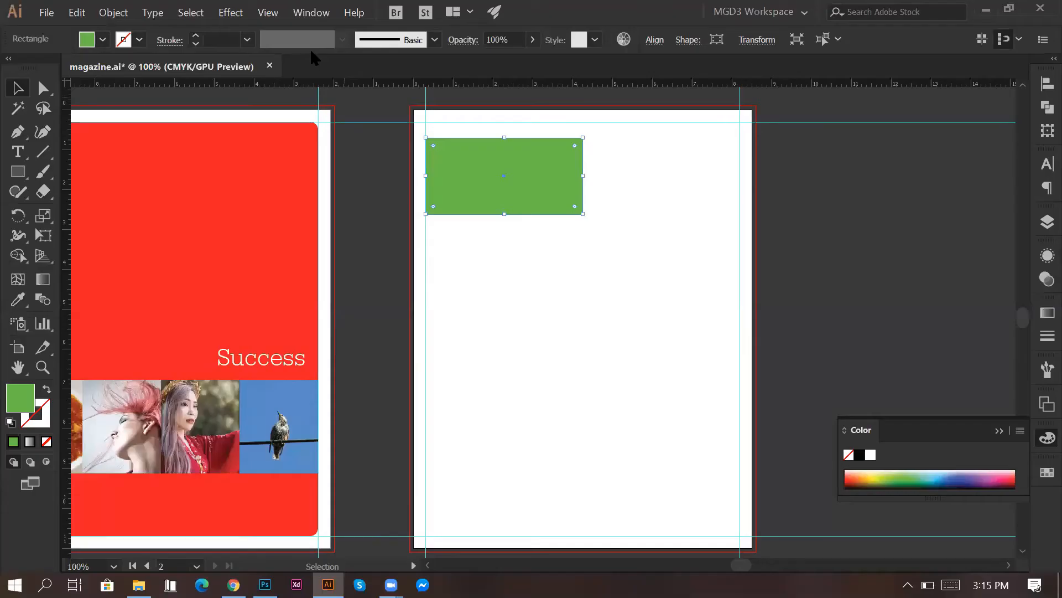
{"action": "left_click", "coordinate": [126, 17]}
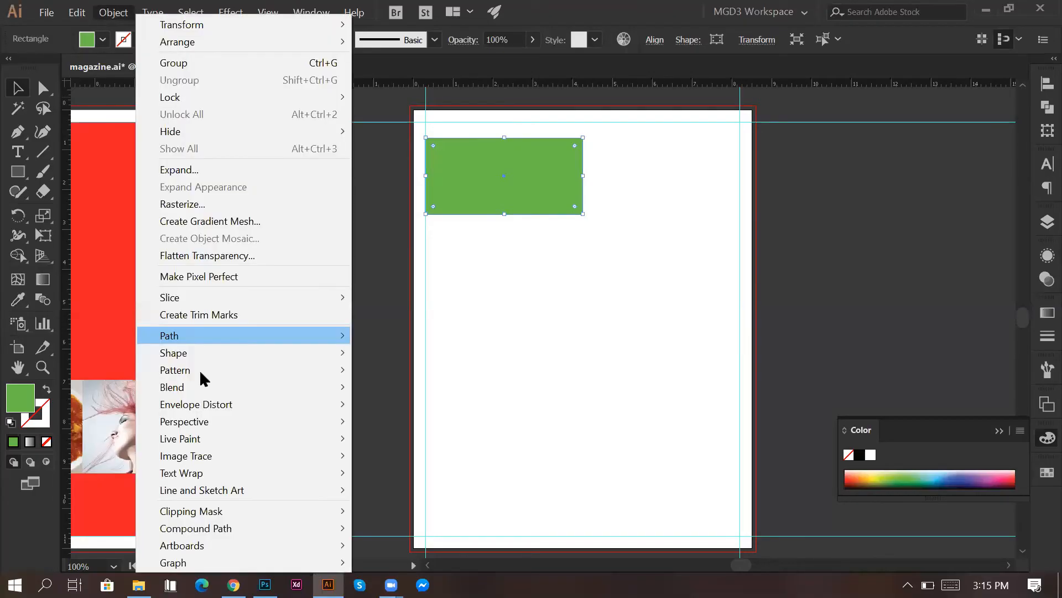
{"action": "mouse_move", "coordinate": [217, 337]}
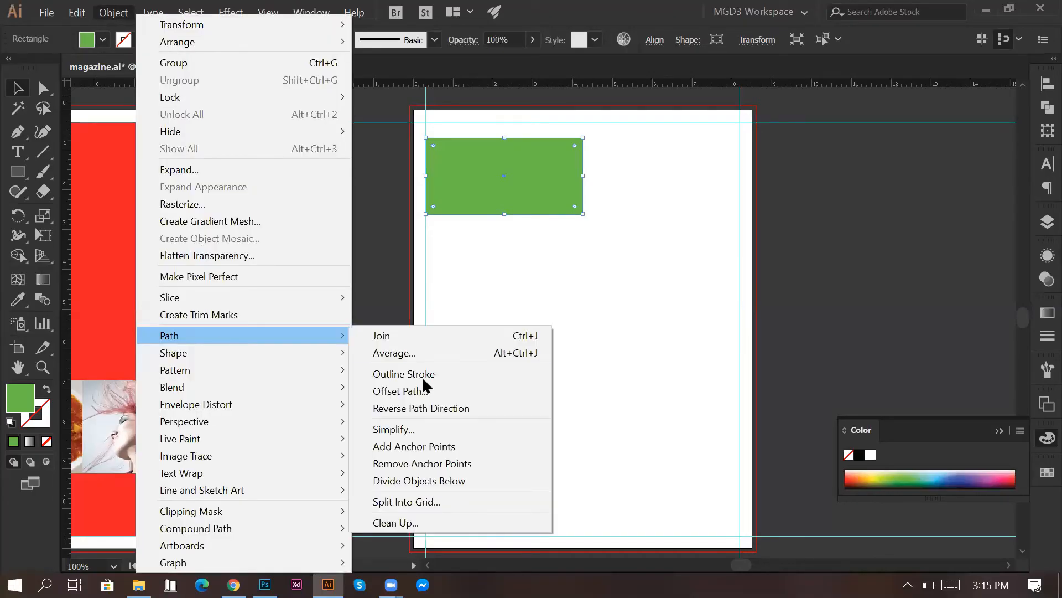
{"action": "left_click", "coordinate": [432, 496]}
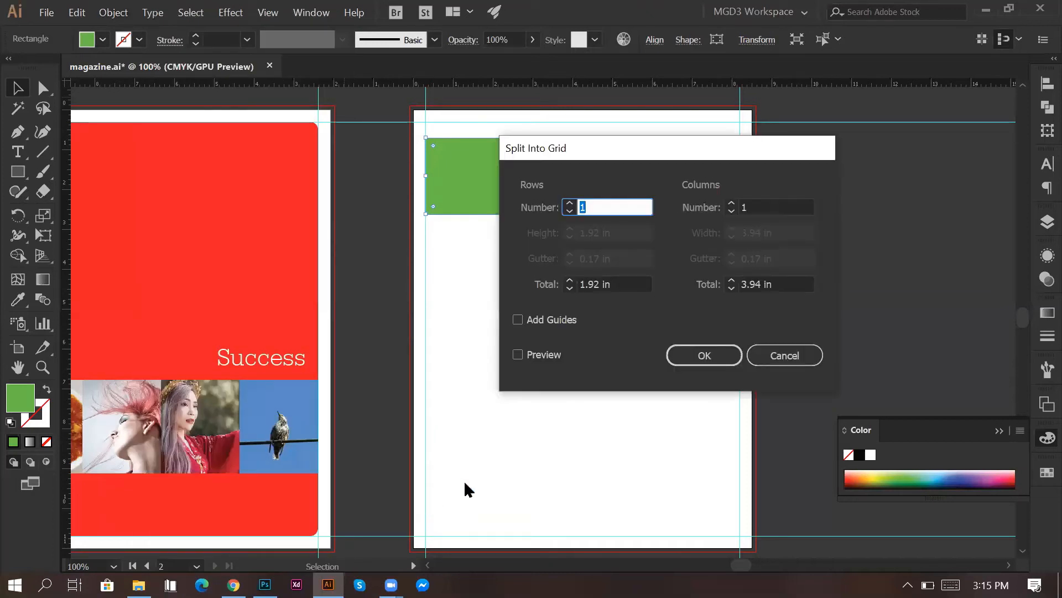
{"action": "left_click", "coordinate": [610, 207]}
{"action": "left_click", "coordinate": [786, 357]}
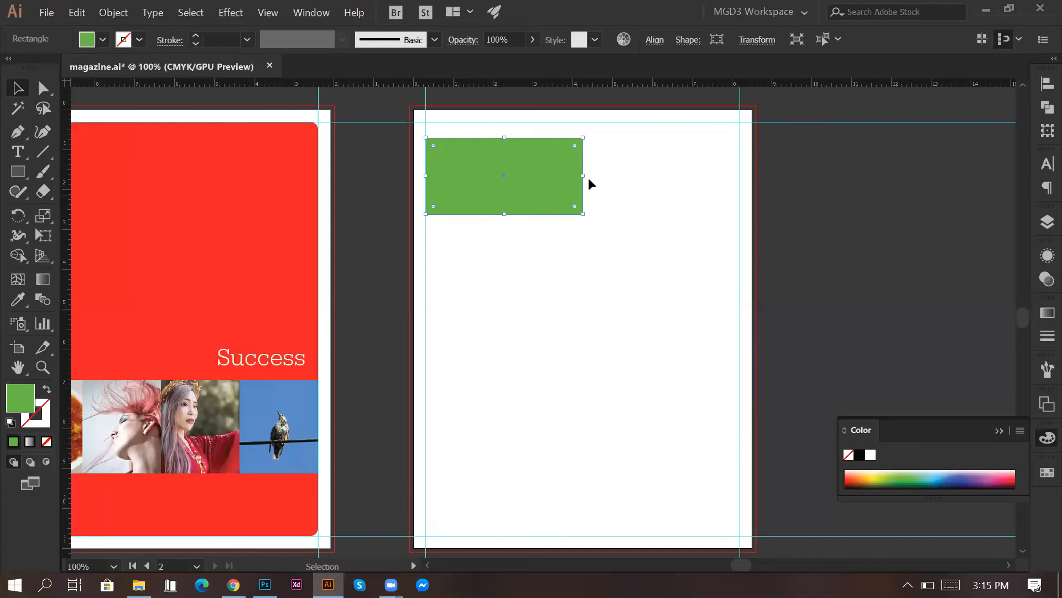
Step: Stretch the green rectangle to the right margin guide, 7.89 in wide, and swap its fill and stroke colours
{"action": "left_click_drag", "start_coordinate": [583, 176], "coordinate": [627, 262]}
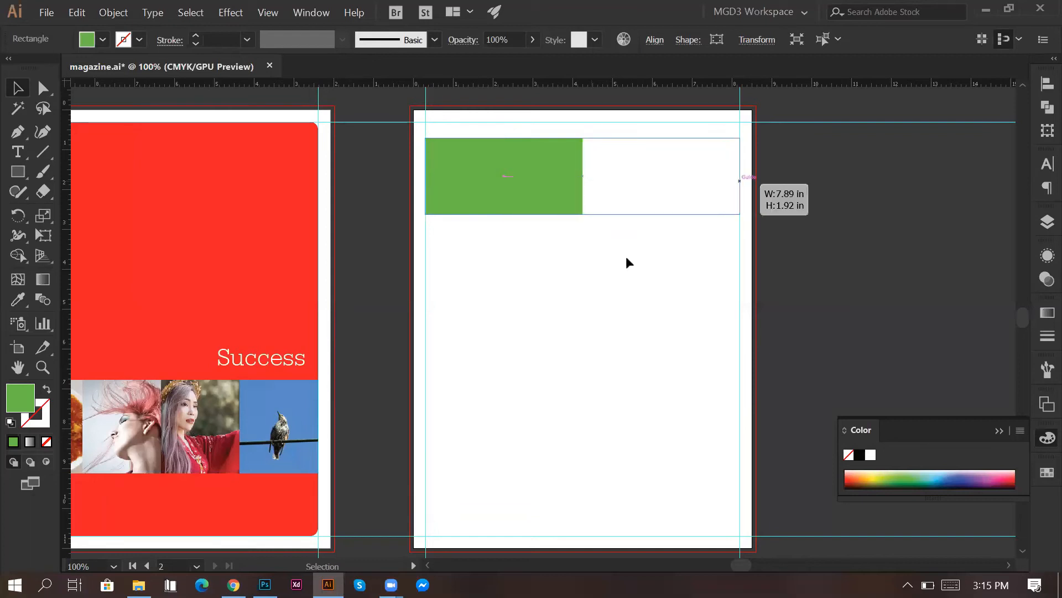
{"action": "left_click", "coordinate": [47, 389]}
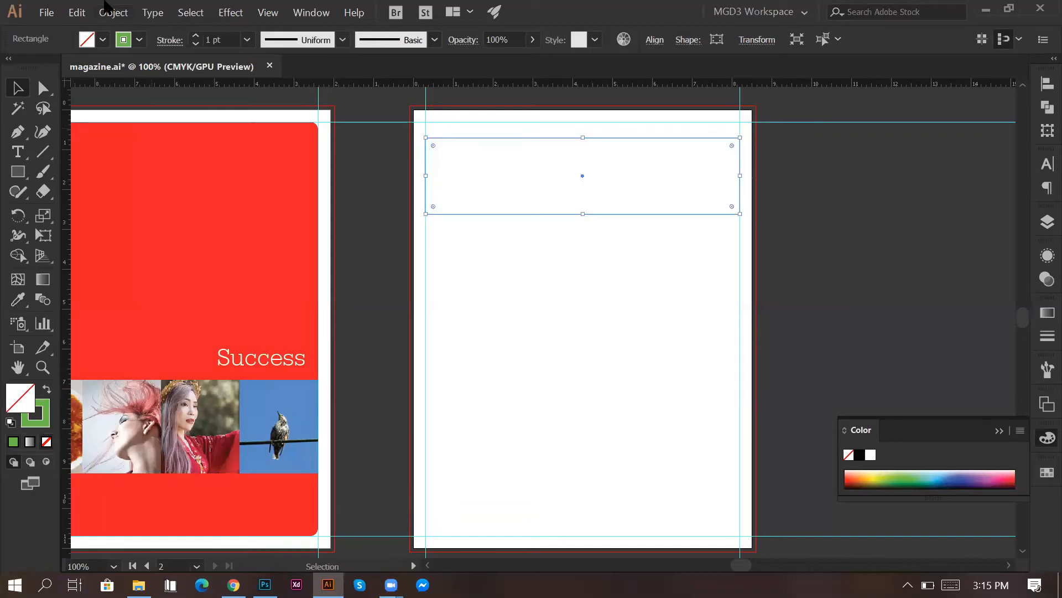
{"action": "left_click", "coordinate": [76, 12]}
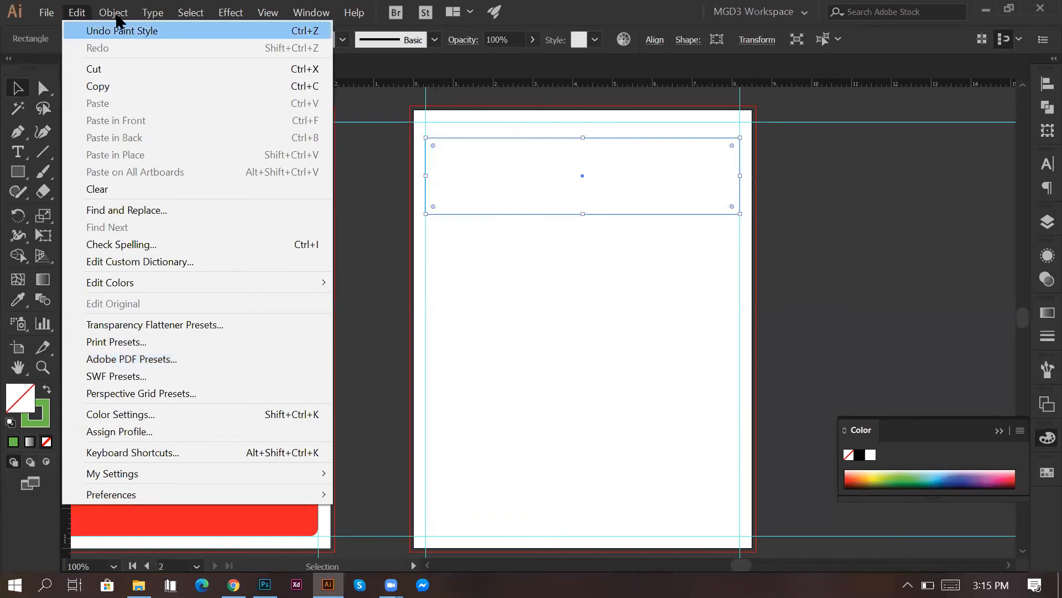
{"action": "mouse_move", "coordinate": [115, 13]}
{"action": "mouse_move", "coordinate": [214, 336]}
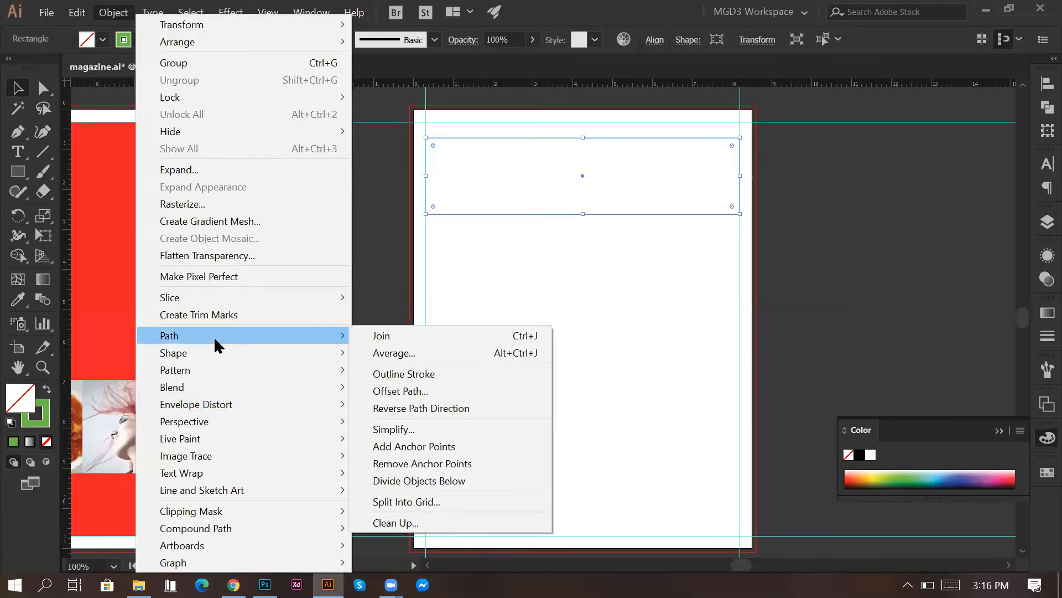
{"action": "left_click", "coordinate": [527, 499]}
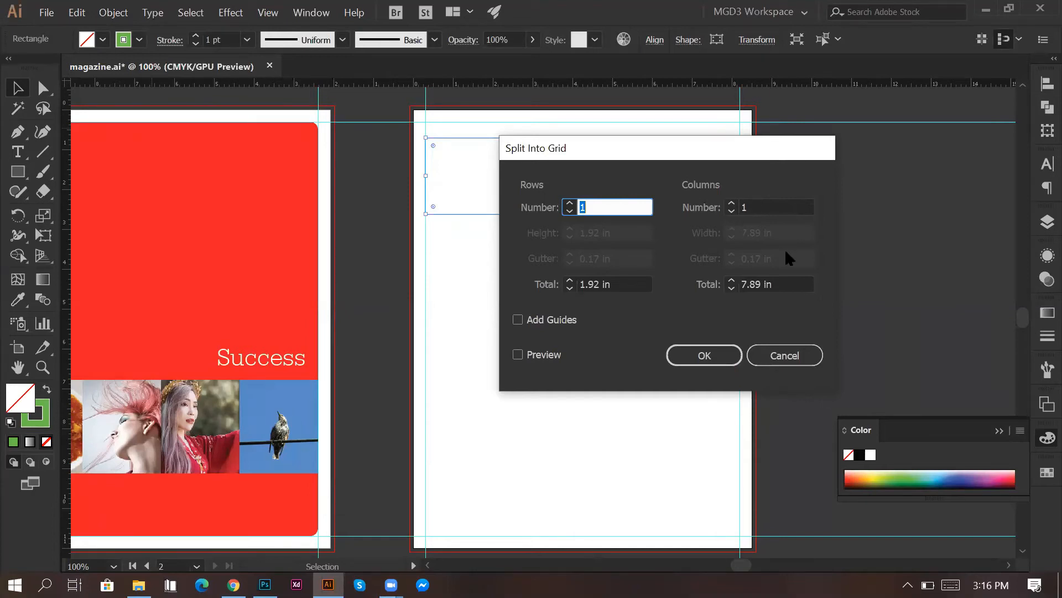
{"action": "key", "text": "Tab"}
{"action": "type", "text": "5"}
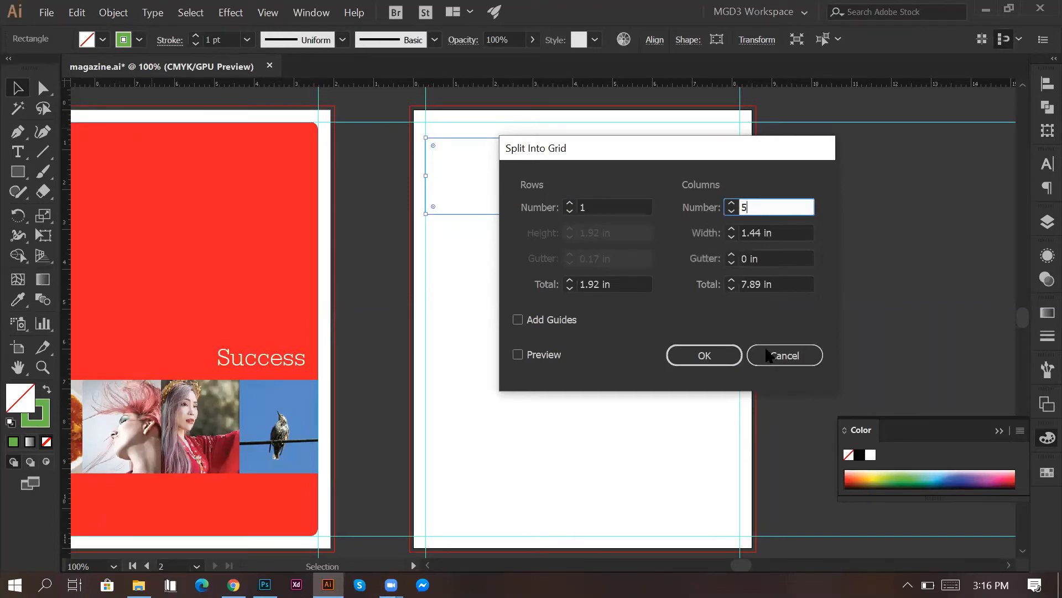
{"action": "left_click", "coordinate": [555, 358]}
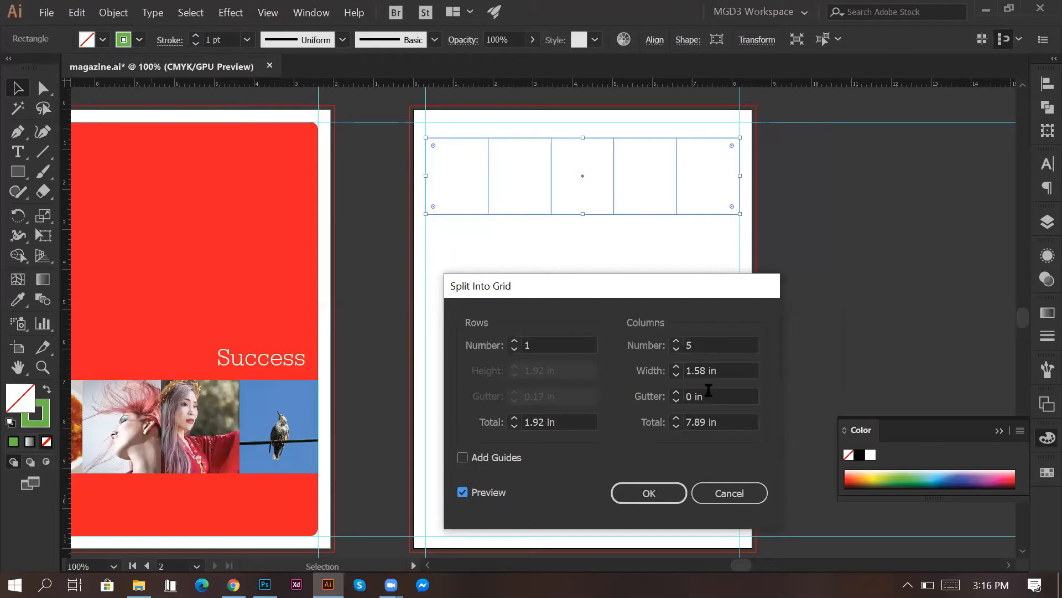
{"action": "double_click", "coordinate": [699, 371]}
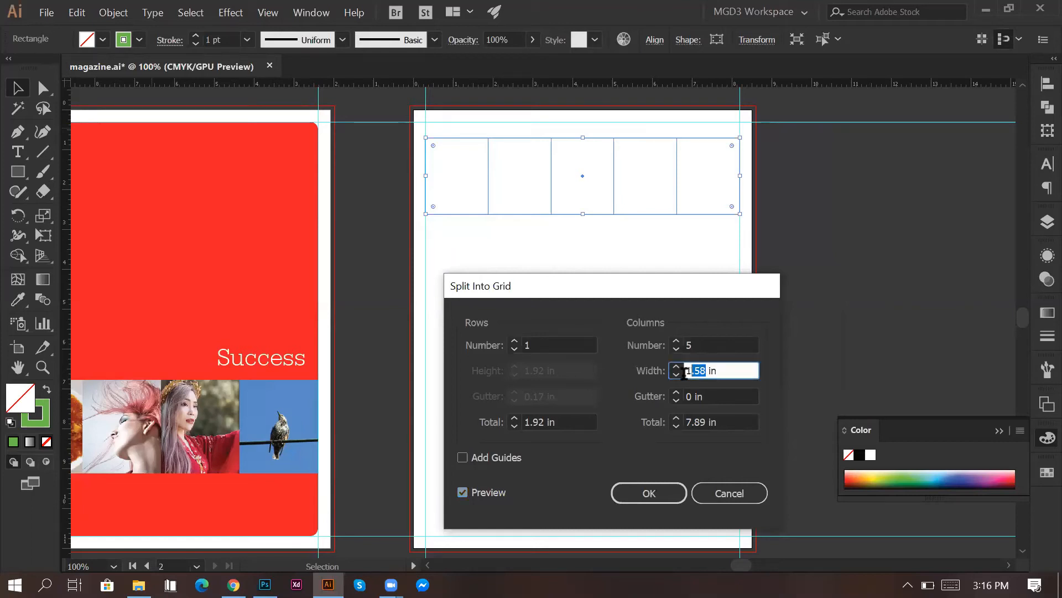
{"action": "type", "text": "2"}
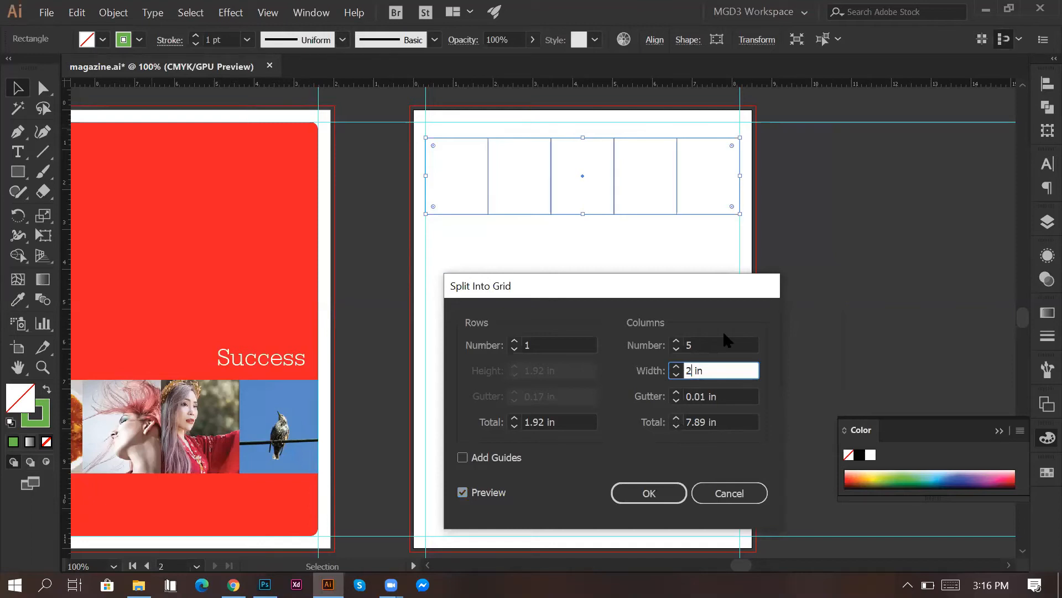
{"action": "left_click", "coordinate": [714, 345]}
{"action": "left_click", "coordinate": [726, 370]}
{"action": "left_click_drag", "start_coordinate": [703, 368], "coordinate": [677, 384]}
{"action": "type", "text": "1"}
{"action": "left_click", "coordinate": [715, 344]}
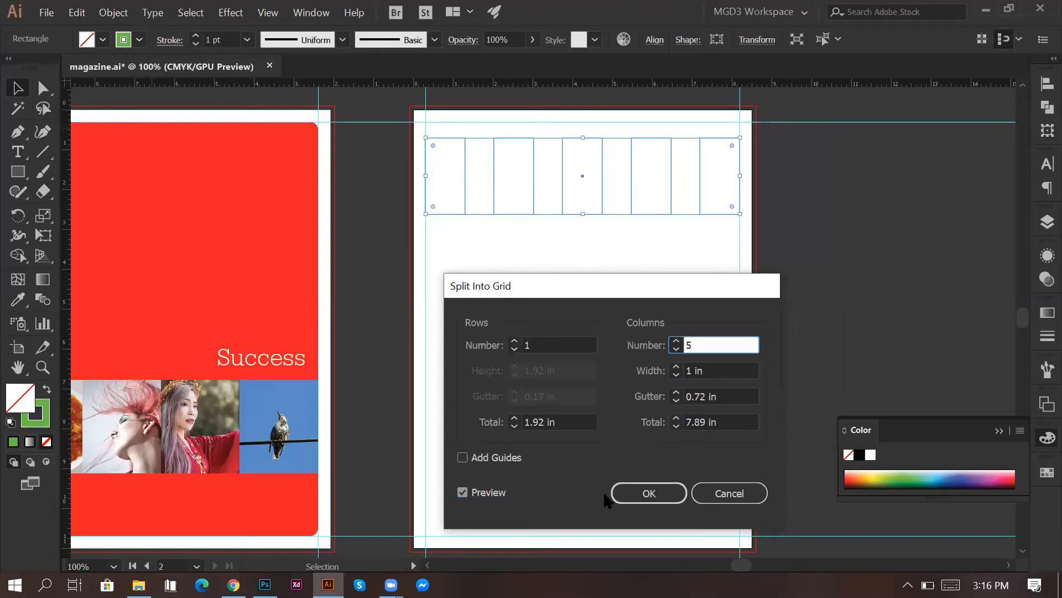
{"action": "left_click", "coordinate": [730, 493]}
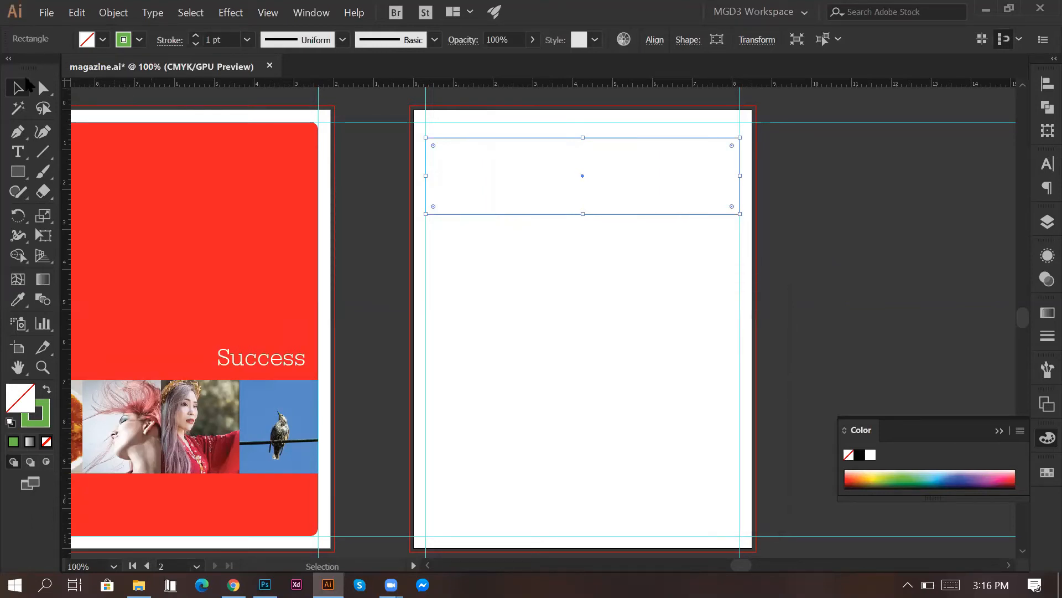
Step: Undo the rectangle's fill and stroke swap and its stretch to the right margin guide, and clear the selection
{"action": "key", "text": "ctrl+z"}
{"action": "key", "text": "ctrl+z"}
{"action": "key", "text": "ctrl+z"}
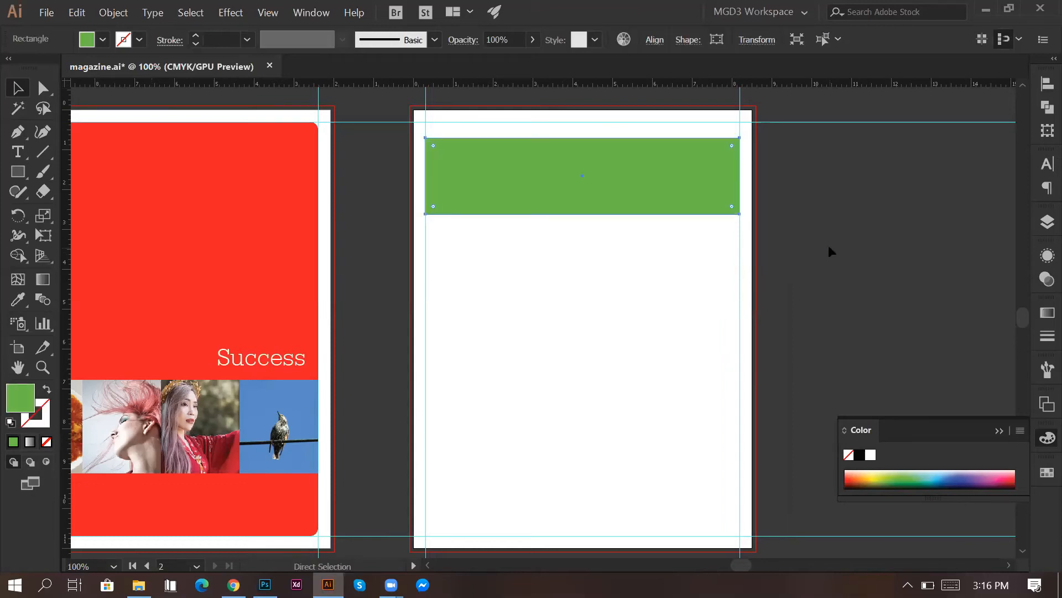
{"action": "left_click", "coordinate": [827, 247]}
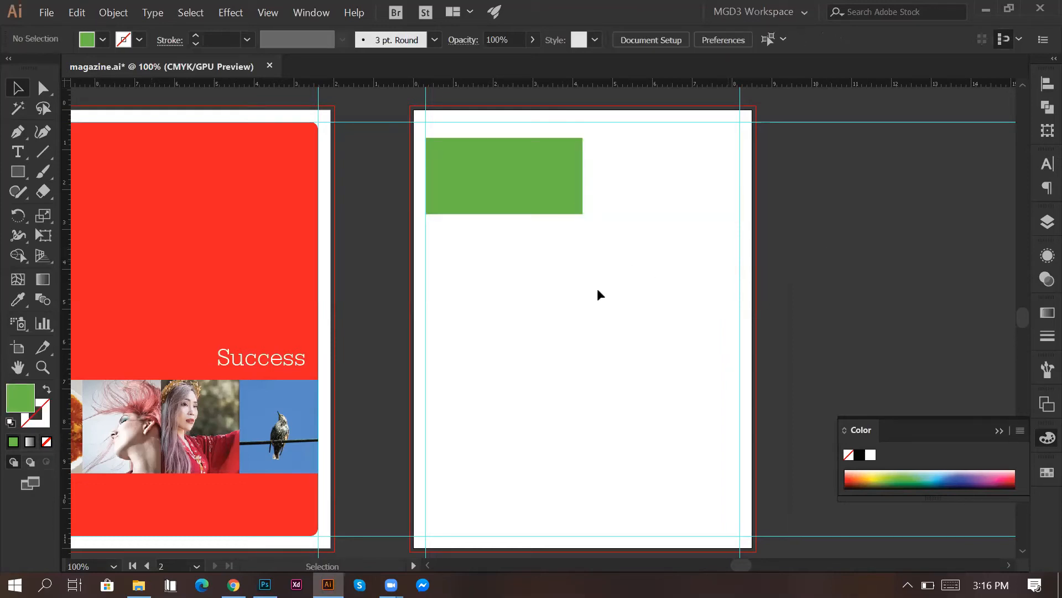
Step: Select the green rectangle and compare it with the right-hand text page of the reference spread in the browser, returning to Illustrator
{"action": "left_click", "coordinate": [562, 191]}
{"action": "left_click", "coordinate": [233, 585]}
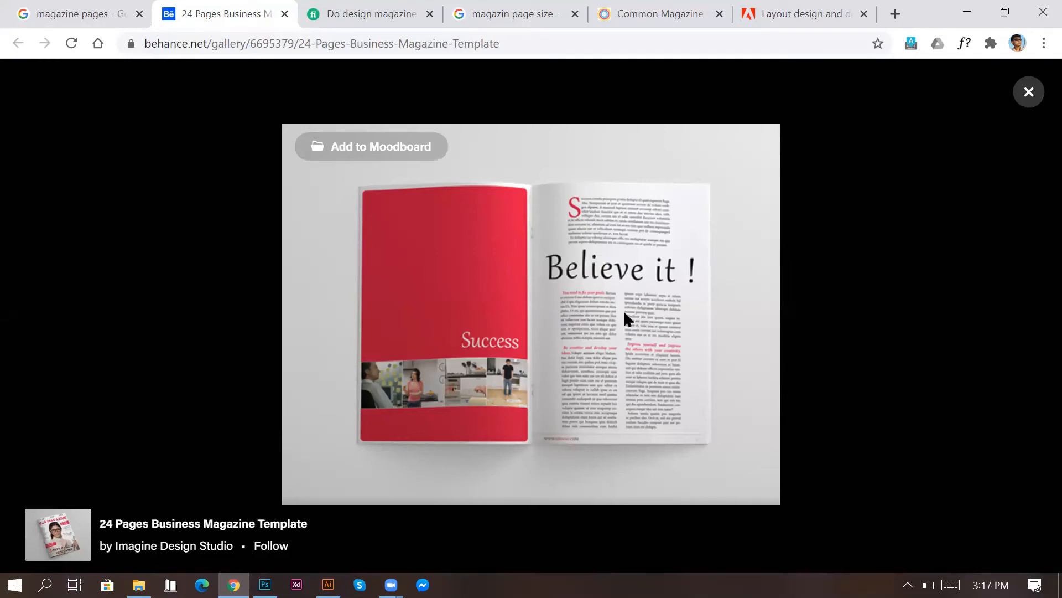
{"action": "key", "text": "alt+Tab"}
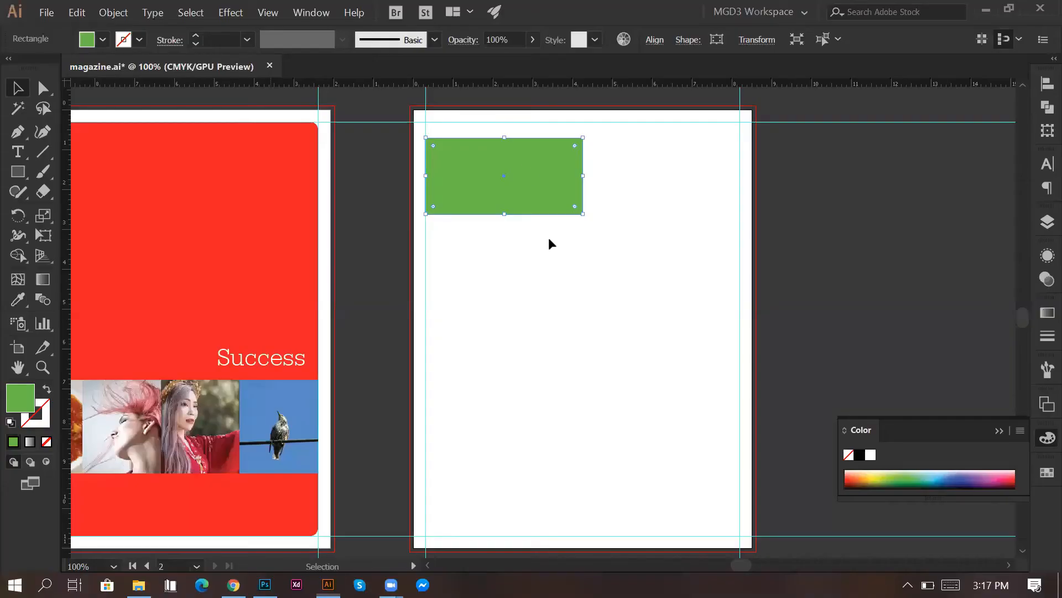
Step: Add the text label "25%" on the blank page below the green rectangle and set its font size to 30 pt
{"action": "left_click", "coordinate": [526, 230]}
{"action": "key", "text": "t"}
{"action": "left_click", "coordinate": [445, 319]}
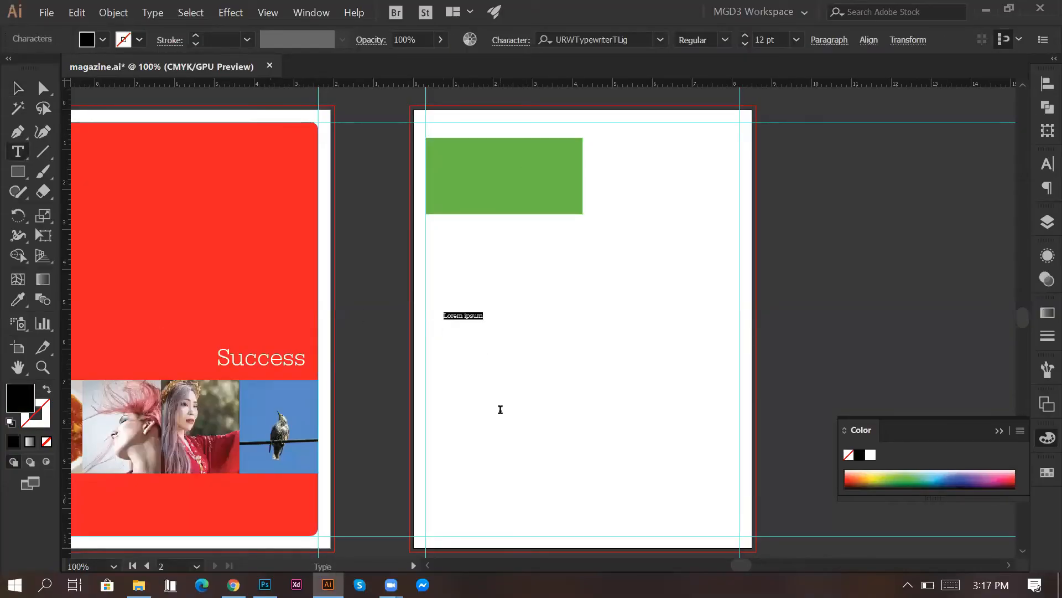
{"action": "type", "text": "25"}
{"action": "type", "text": "%"}
{"action": "key", "text": "Escape"}
{"action": "left_click", "coordinate": [787, 41]}
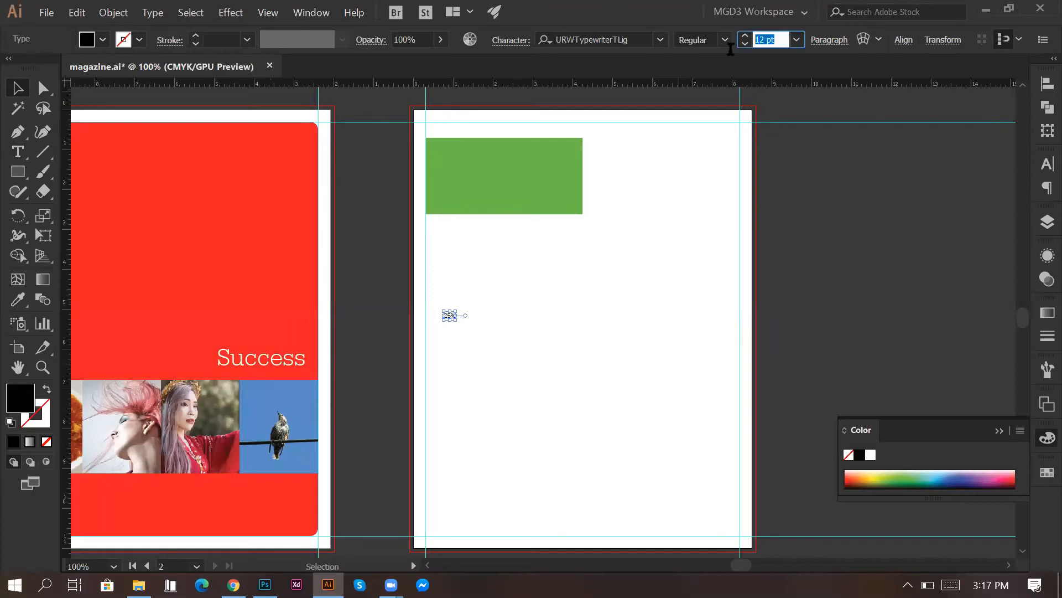
{"action": "type", "text": "30"}
{"action": "key", "text": "Return"}
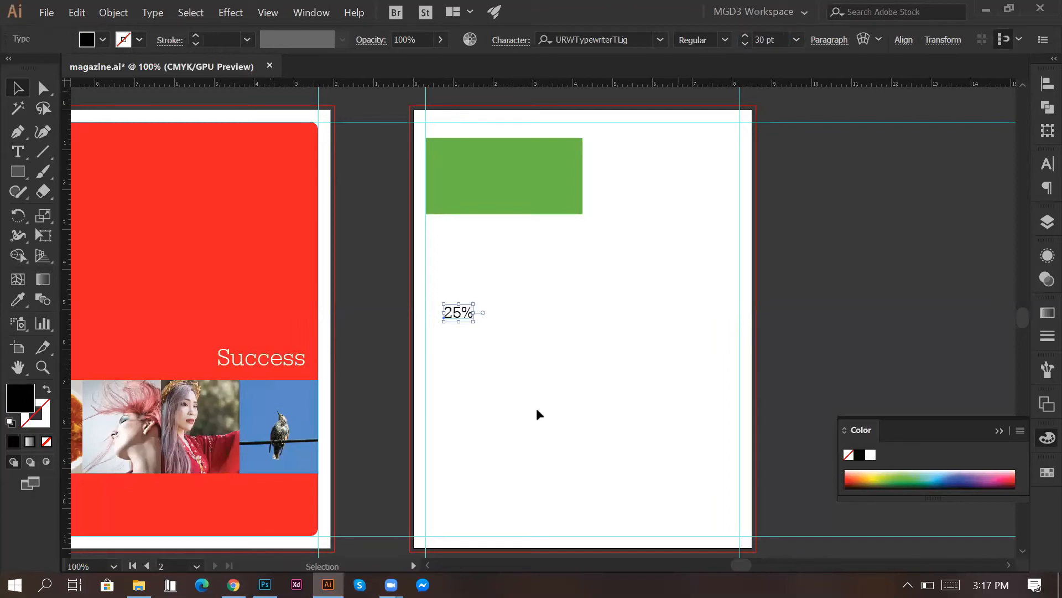
Step: Duplicate the 25% label just to its right and change the copy's text to "70%"
{"action": "left_click_drag", "start_coordinate": [453, 313], "coordinate": [503, 316]}
{"action": "double_click", "coordinate": [505, 313]}
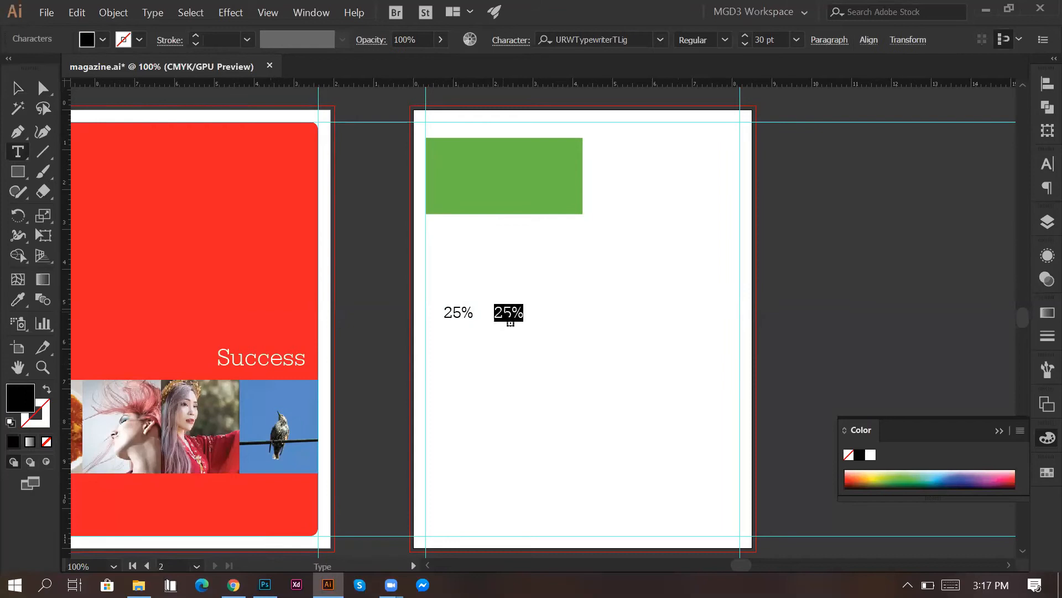
{"action": "type", "text": "70"}
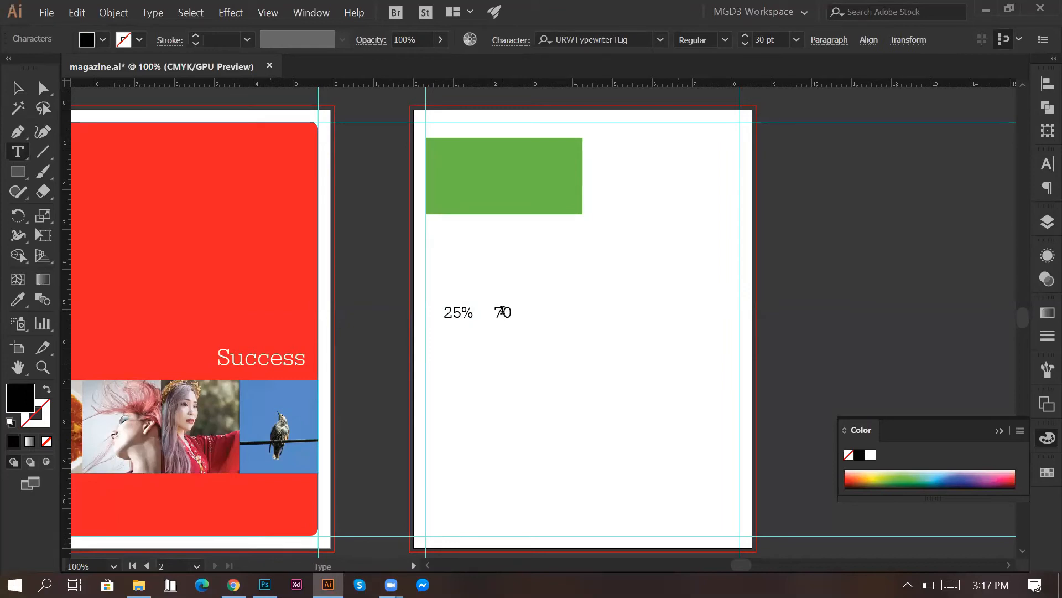
{"action": "type", "text": "%"}
{"action": "key", "text": "Escape"}
Step: Duplicate the 70% label to its right and change the copy's text to "5%"
{"action": "left_click_drag", "start_coordinate": [510, 316], "coordinate": [551, 317]}
{"action": "double_click", "coordinate": [552, 317]}
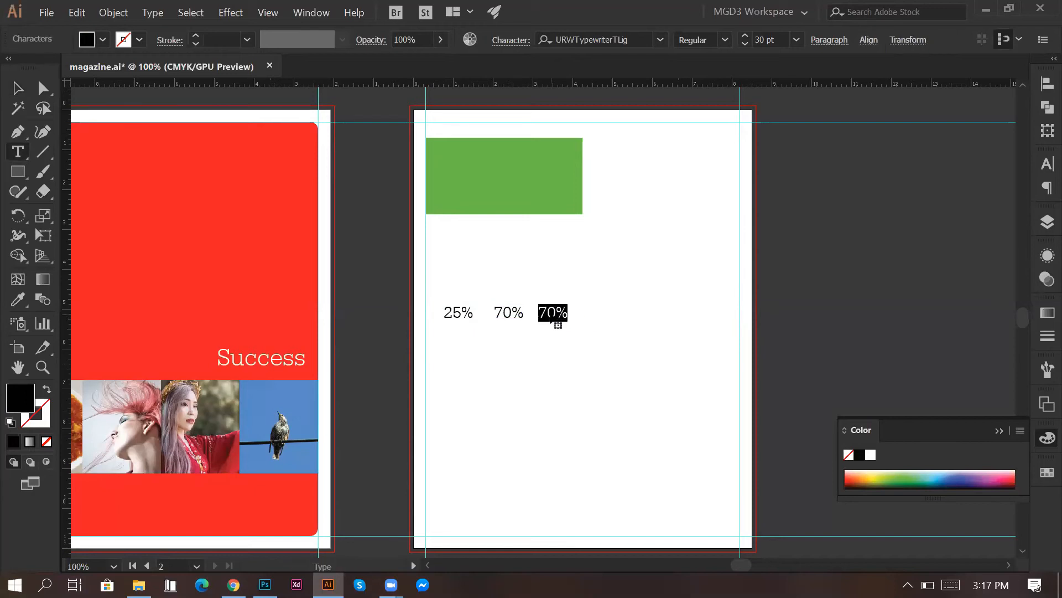
{"action": "type", "text": "5"}
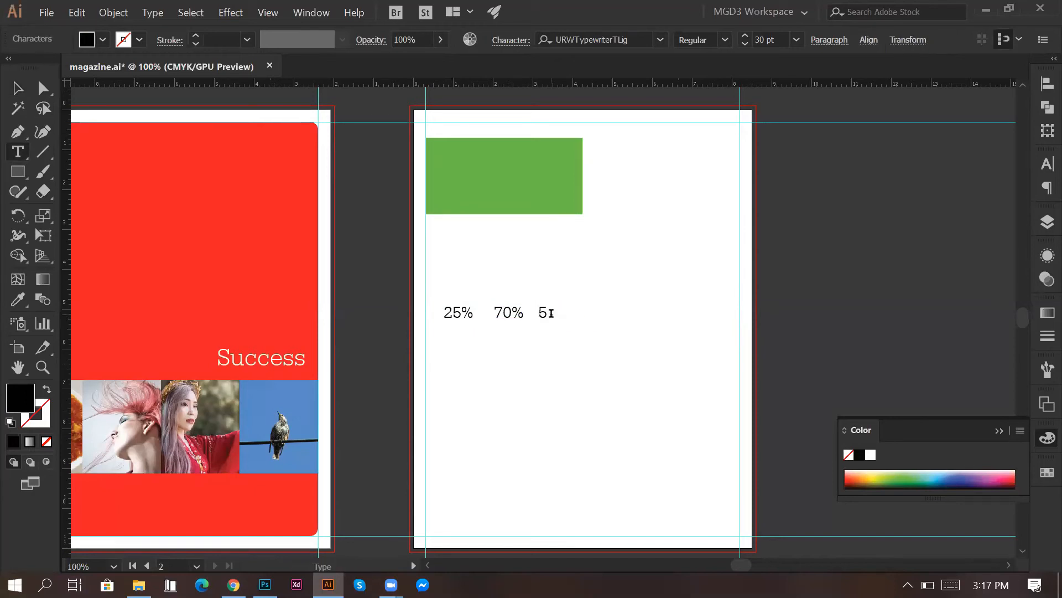
{"action": "type", "text": "%"}
{"action": "key", "text": "Escape"}
{"action": "left_click", "coordinate": [551, 339]}
Step: Duplicate the green rectangle twice straight down, one copy above the percentage labels and one below them
{"action": "left_click", "coordinate": [536, 207]}
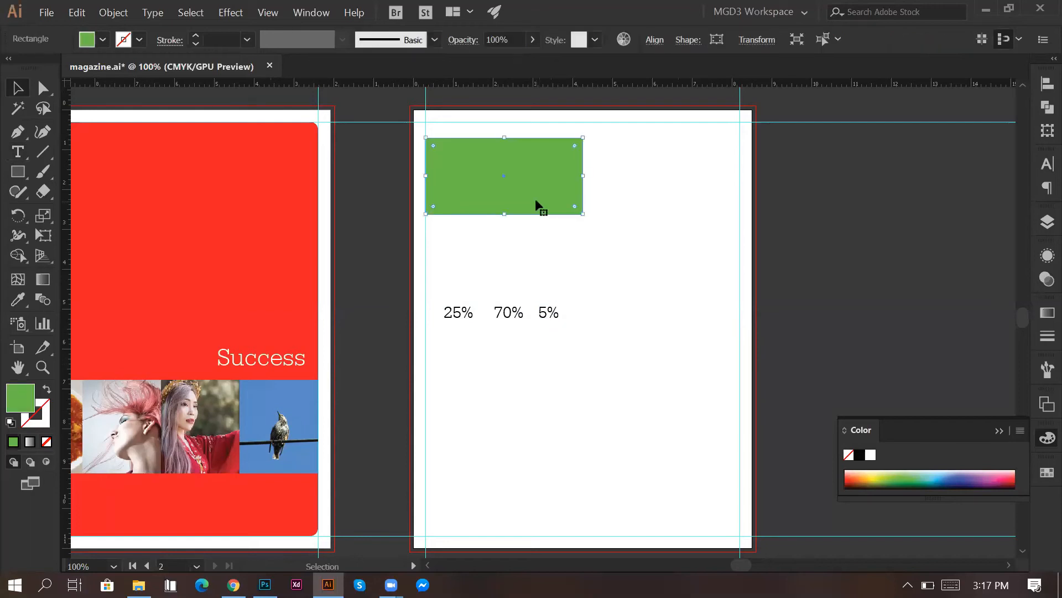
{"action": "left_click", "coordinate": [525, 246]}
{"action": "left_click", "coordinate": [503, 159]}
{"action": "left_click_drag", "start_coordinate": [503, 159], "coordinate": [506, 359]}
Step: Multiply the top green rectangle's width by .25 and move it against the left margin guide
{"action": "left_click", "coordinate": [477, 160]}
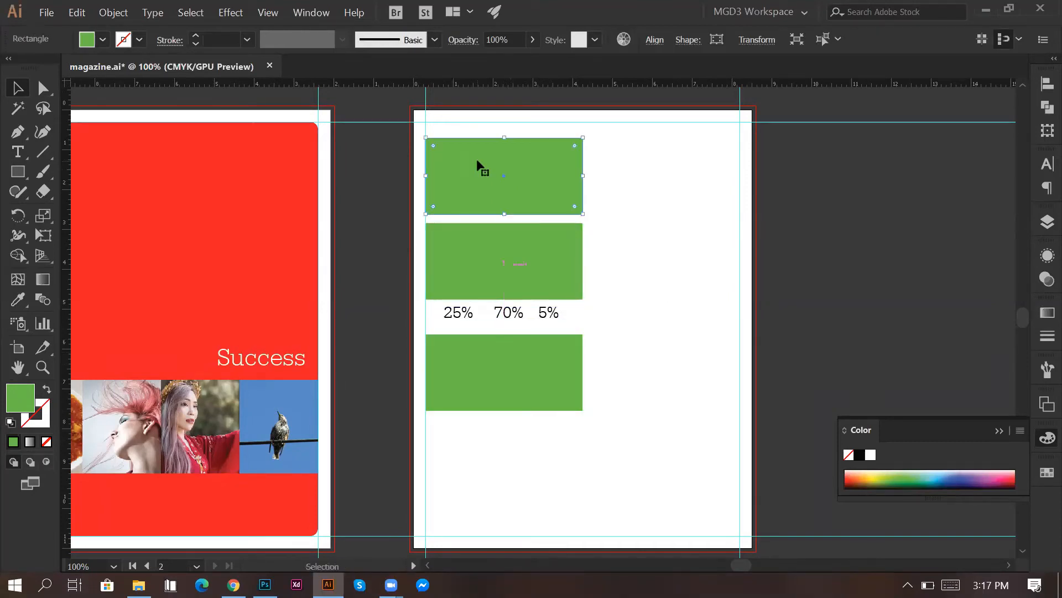
{"action": "left_click", "coordinate": [755, 40]}
{"action": "left_click", "coordinate": [719, 66]}
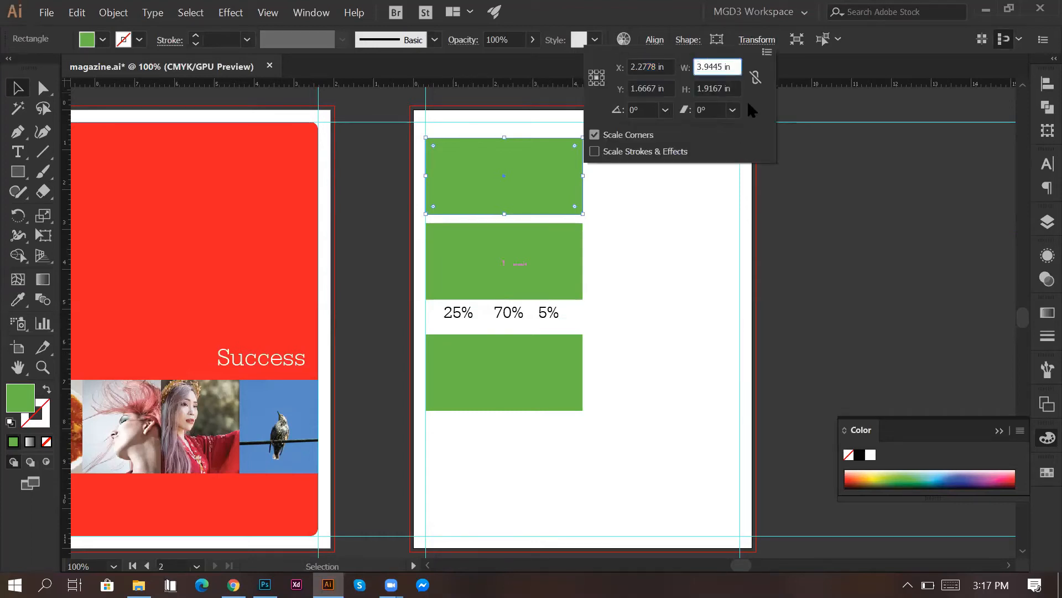
{"action": "type", "text": "*.25"}
{"action": "key", "text": "Return"}
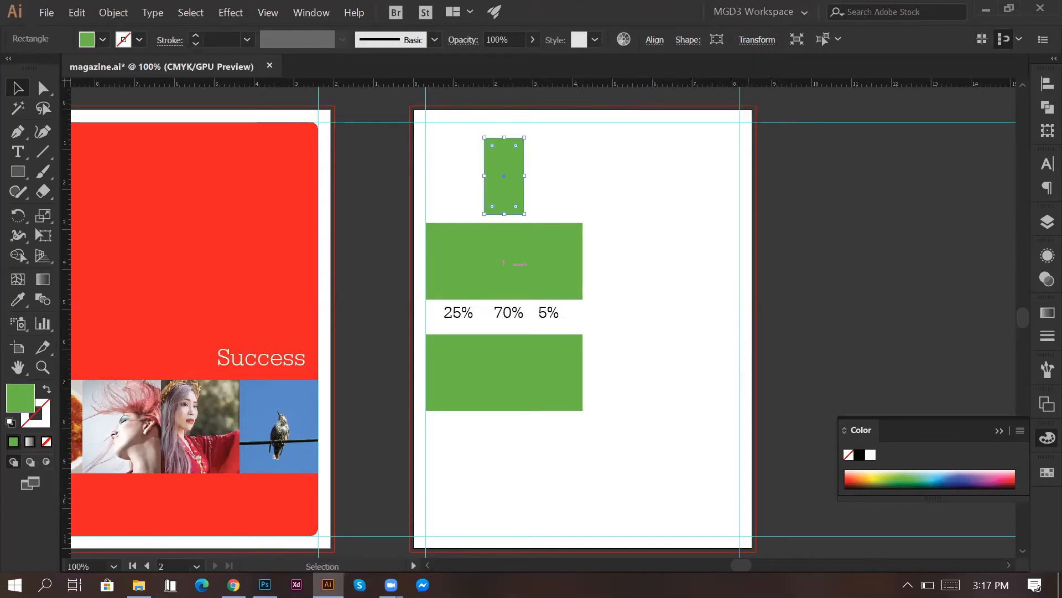
{"action": "left_click_drag", "start_coordinate": [509, 187], "coordinate": [453, 193]}
Step: Multiply the middle green rectangle's width by .7 and place it against the right edge of the top rectangle
{"action": "left_click", "coordinate": [507, 247]}
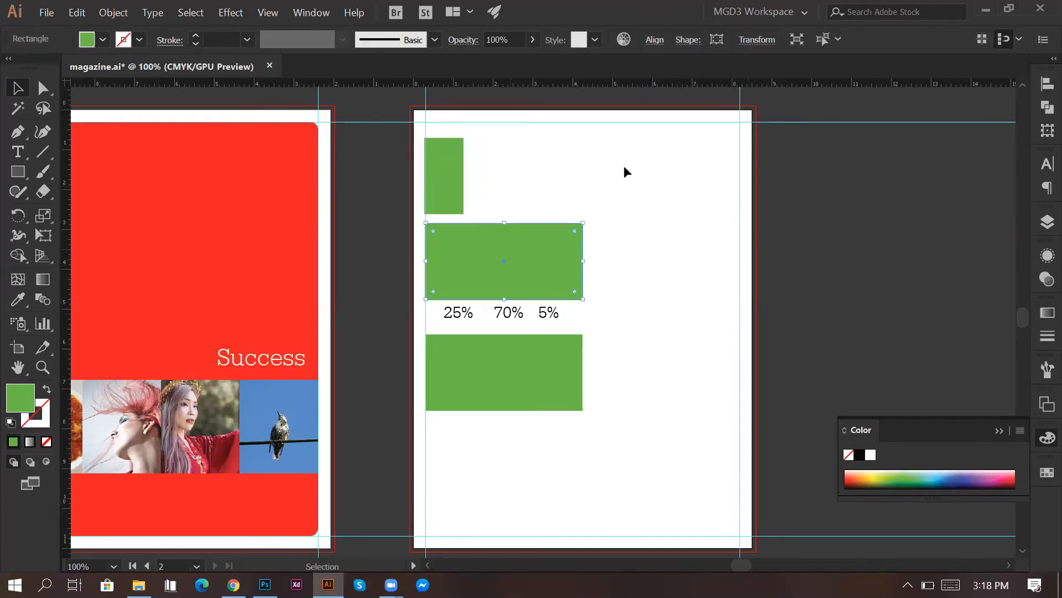
{"action": "left_click", "coordinate": [756, 41]}
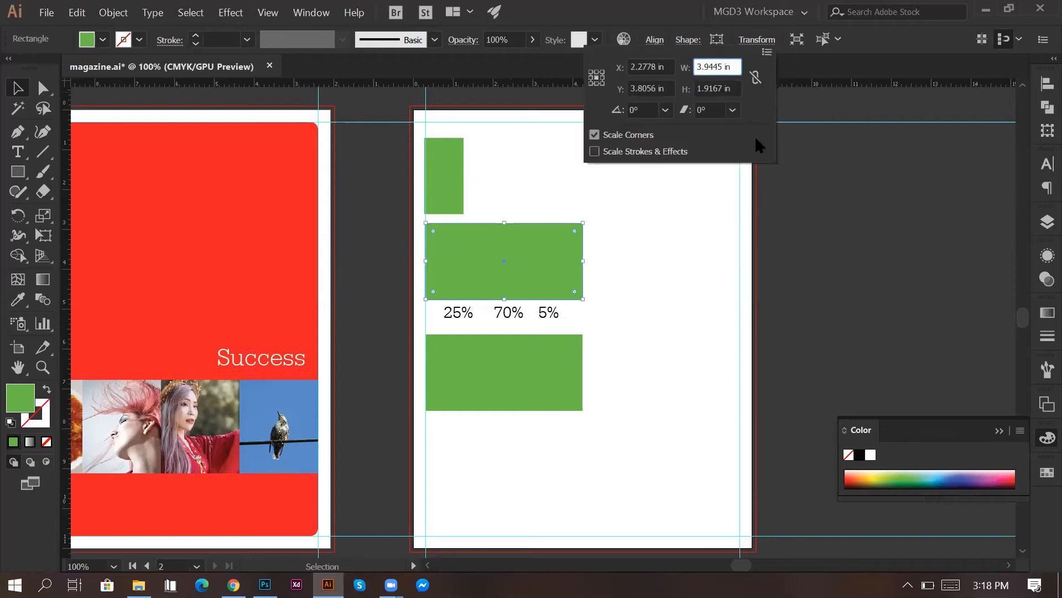
{"action": "type", "text": "*"}
{"action": "type", "text": ".7"}
{"action": "key", "text": "Return"}
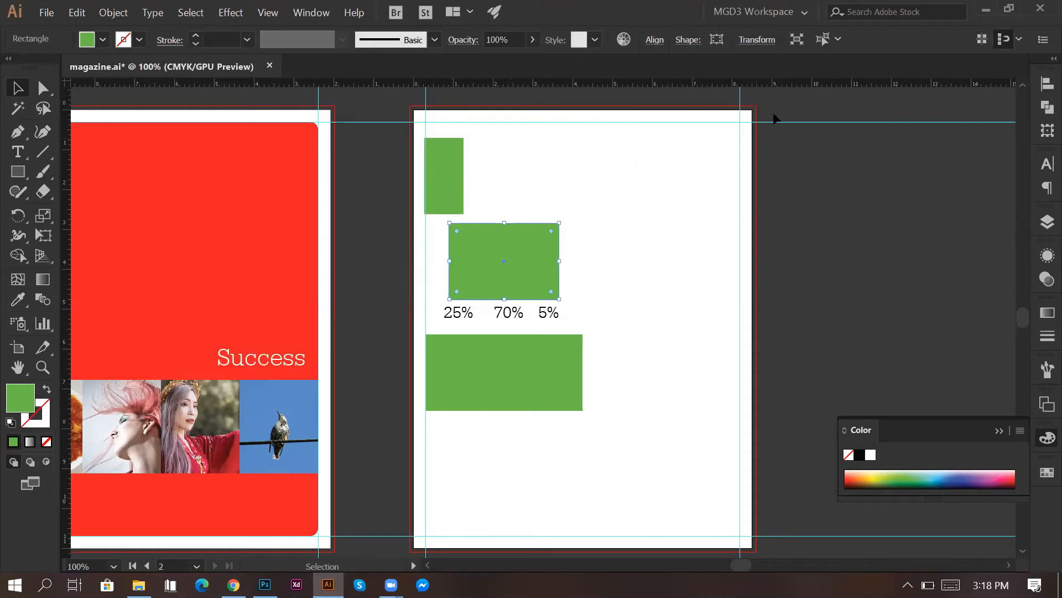
{"action": "left_click_drag", "start_coordinate": [506, 257], "coordinate": [564, 205]}
Step: Multiply the bottom green rectangle's width by .05 and place the strip at the right end of the row
{"action": "left_click", "coordinate": [573, 370]}
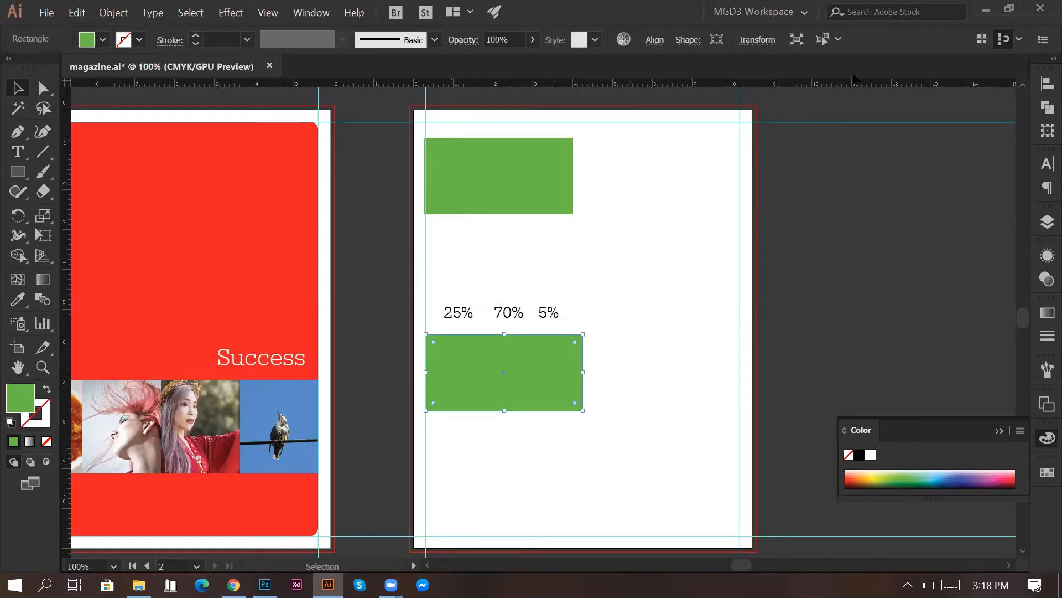
{"action": "left_click", "coordinate": [757, 40]}
{"action": "left_click", "coordinate": [722, 67]}
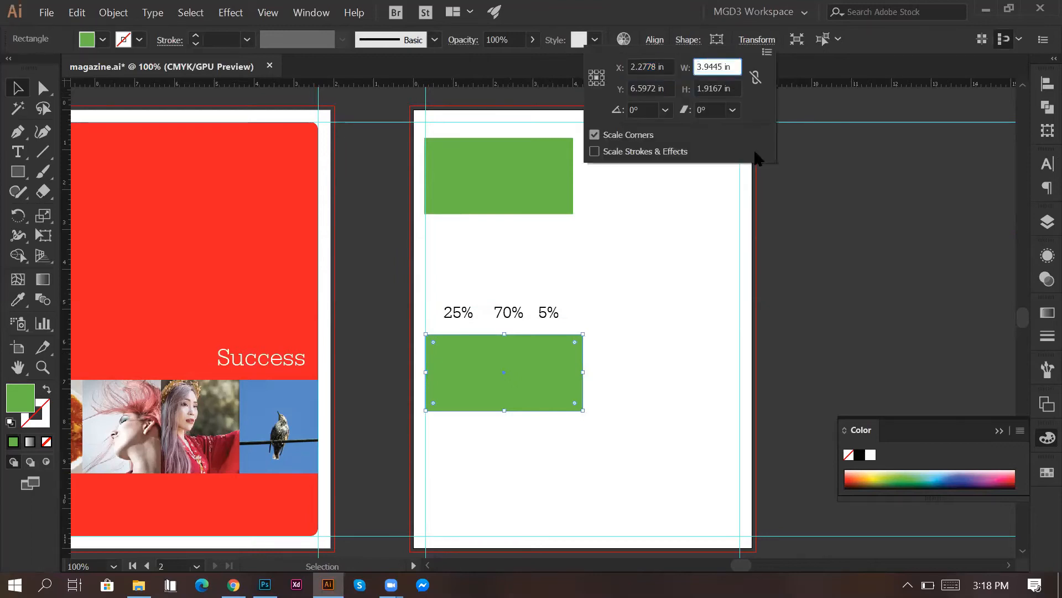
{"action": "type", "text": "*.05"}
{"action": "key", "text": "Return"}
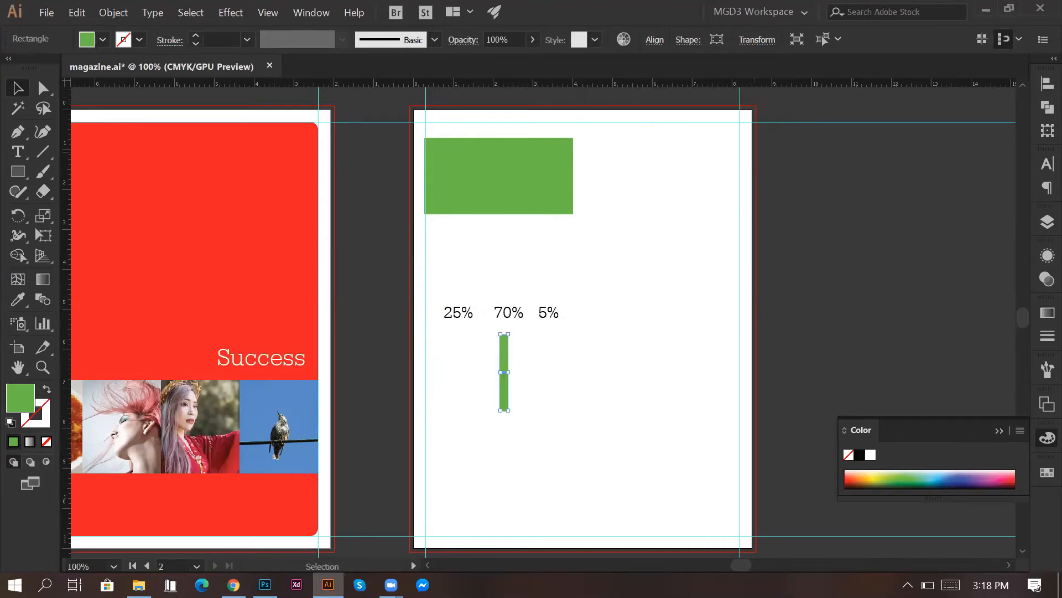
{"action": "left_click", "coordinate": [512, 387]}
{"action": "left_click_drag", "start_coordinate": [504, 386], "coordinate": [577, 193]}
Step: Fill the wide middle rectangle of the row with yellow
{"action": "left_click", "coordinate": [513, 186]}
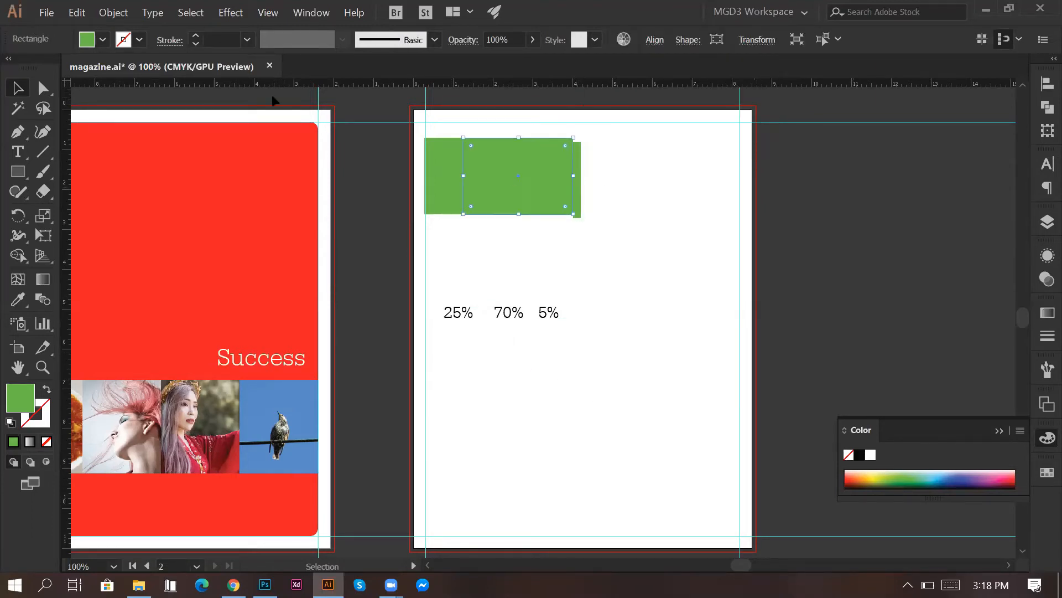
{"action": "left_click", "coordinate": [89, 40]}
{"action": "left_click", "coordinate": [70, 66]}
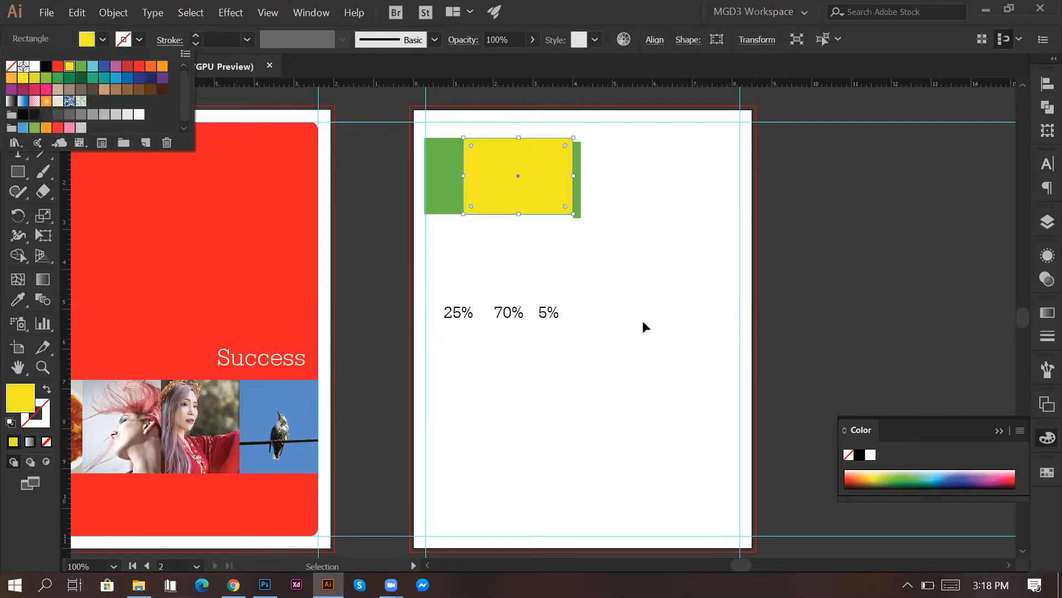
{"action": "left_click", "coordinate": [623, 253]}
Step: Select all three rectangles in the row and align their top edges
{"action": "left_click_drag", "start_coordinate": [647, 241], "coordinate": [453, 145]}
{"action": "left_click", "coordinate": [654, 40]}
{"action": "left_click", "coordinate": [642, 177]}
{"action": "left_click", "coordinate": [694, 197]}
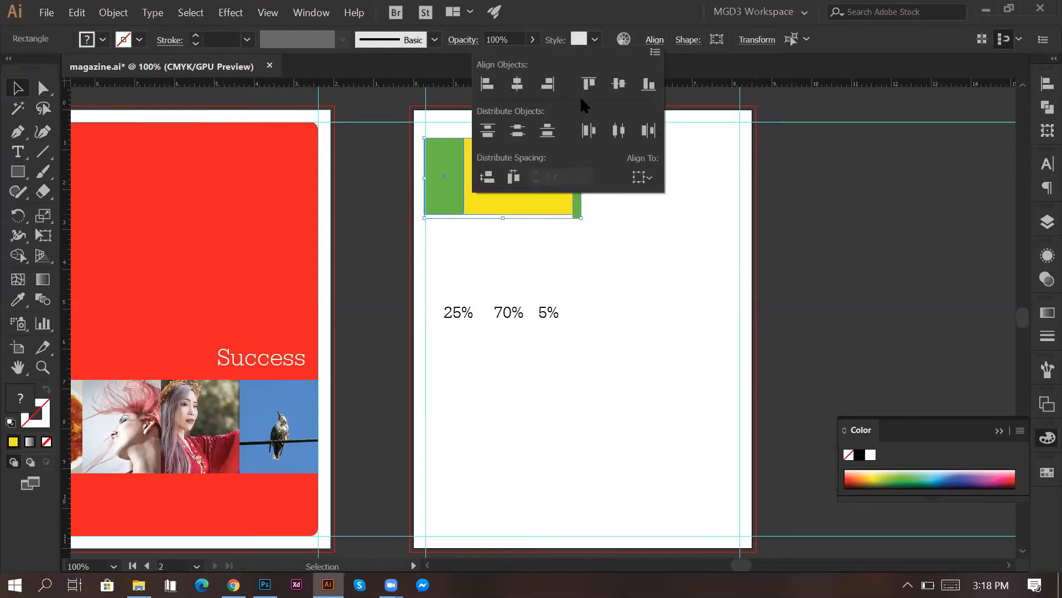
{"action": "left_click", "coordinate": [663, 245]}
Step: Nudge the three rectangles together so their left edge sits exactly on the blank page's left margin guide, and deselect them
{"action": "scroll", "coordinate": [487, 149], "scroll_direction": "up", "scroll_amount": 3}
{"action": "left_click_drag", "start_coordinate": [815, 238], "coordinate": [329, 124]}
{"action": "left_click_drag", "start_coordinate": [367, 194], "coordinate": [368, 190]}
{"action": "scroll", "coordinate": [366, 184], "scroll_direction": "down", "scroll_amount": 1}
{"action": "left_click", "coordinate": [610, 390]}
{"action": "scroll", "coordinate": [357, 218], "scroll_direction": "down", "scroll_amount": 1}
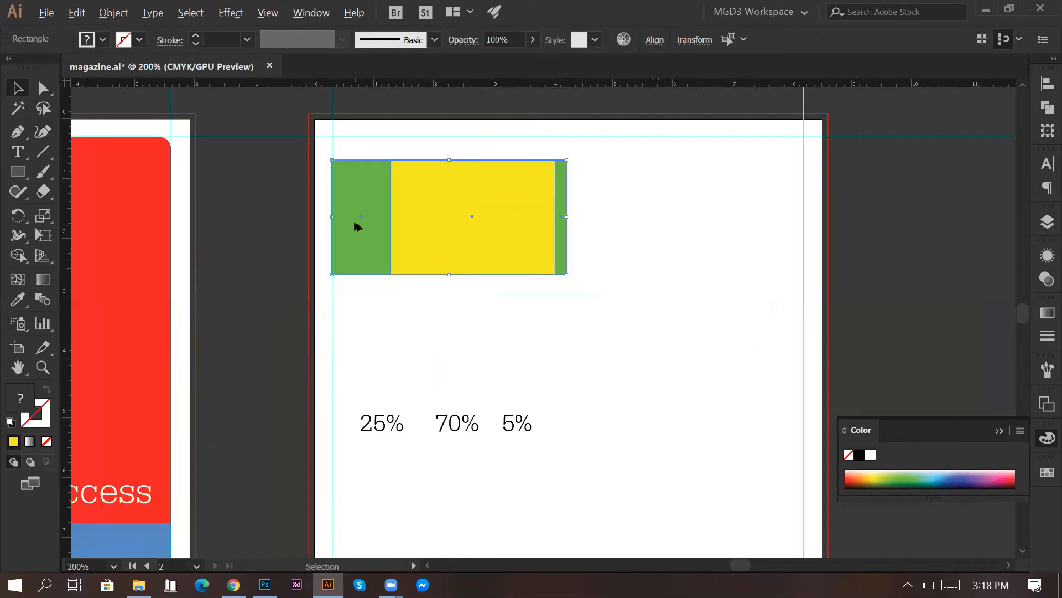
{"action": "scroll", "coordinate": [353, 218], "scroll_direction": "down", "scroll_amount": 2}
{"action": "scroll", "coordinate": [393, 276], "scroll_direction": "up", "scroll_amount": 1}
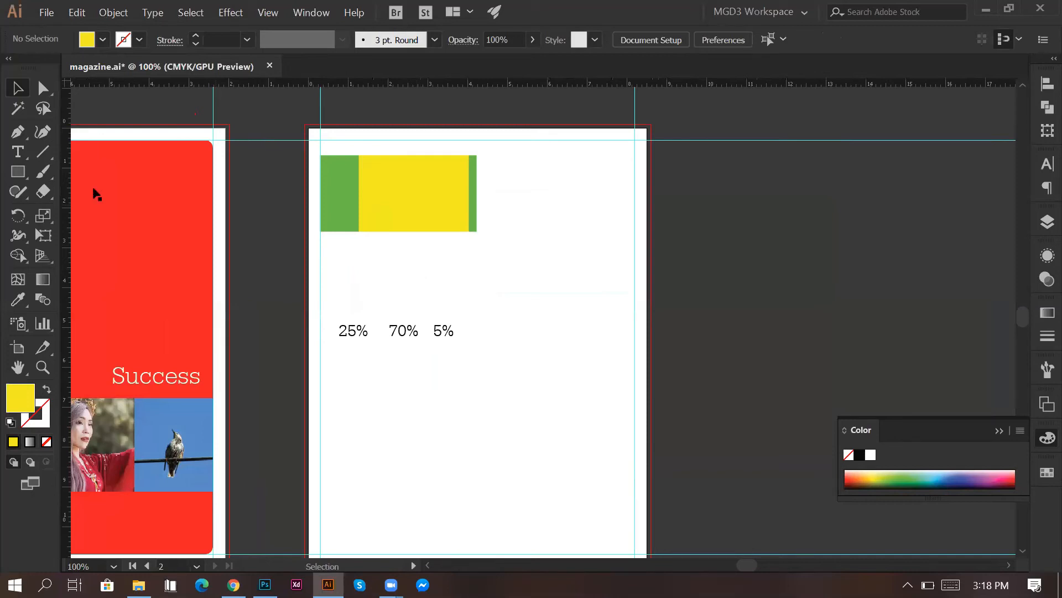
Step: Place vertical guides along the yellow rectangle's left and right edges on the blank page
{"action": "left_click_drag", "start_coordinate": [310, 165], "coordinate": [359, 172]}
{"action": "left_click_drag", "start_coordinate": [77, 266], "coordinate": [469, 191]}
Step: Duplicate the three-rectangle row up to the page's right margin guide and reflect the copy across the vertical axis
{"action": "left_click_drag", "start_coordinate": [334, 189], "coordinate": [493, 206]}
{"action": "right_click", "coordinate": [534, 203]}
{"action": "mouse_move", "coordinate": [649, 406]}
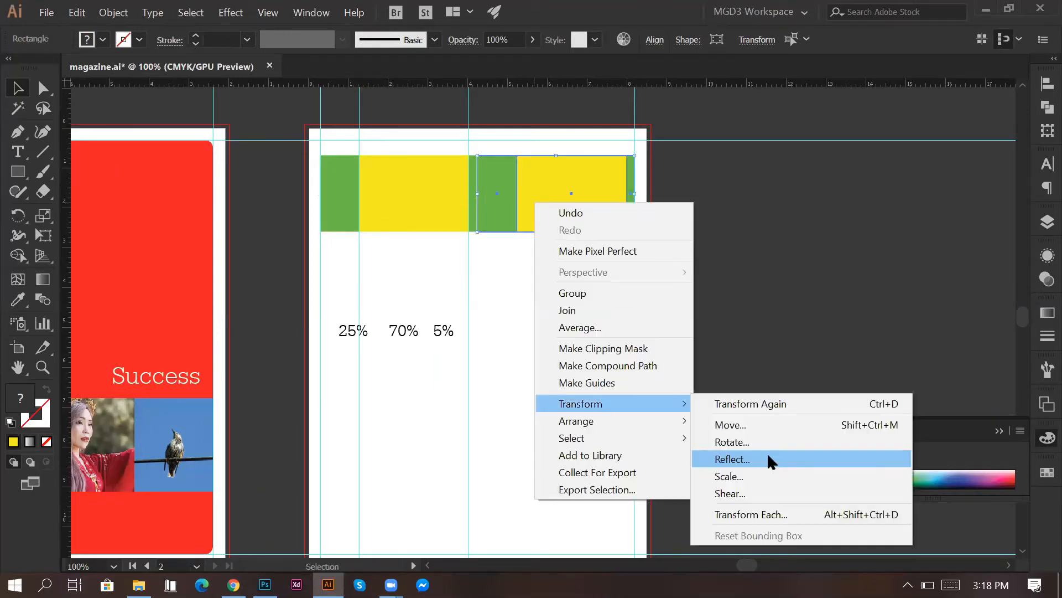
{"action": "left_click", "coordinate": [766, 454]}
{"action": "left_click", "coordinate": [816, 407]}
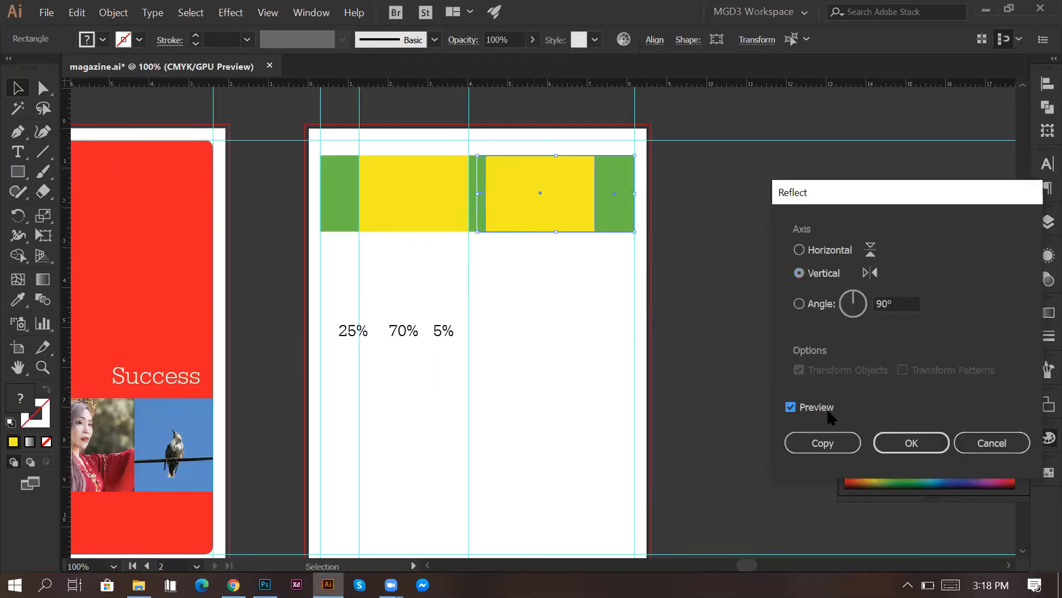
{"action": "left_click", "coordinate": [912, 442]}
Step: Move the reflected rectangles against the original row so the two narrow green strips touch, and deselect them
{"action": "scroll", "coordinate": [487, 152], "scroll_direction": "up", "scroll_amount": 4}
{"action": "scroll", "coordinate": [467, 224], "scroll_direction": "up", "scroll_amount": 2}
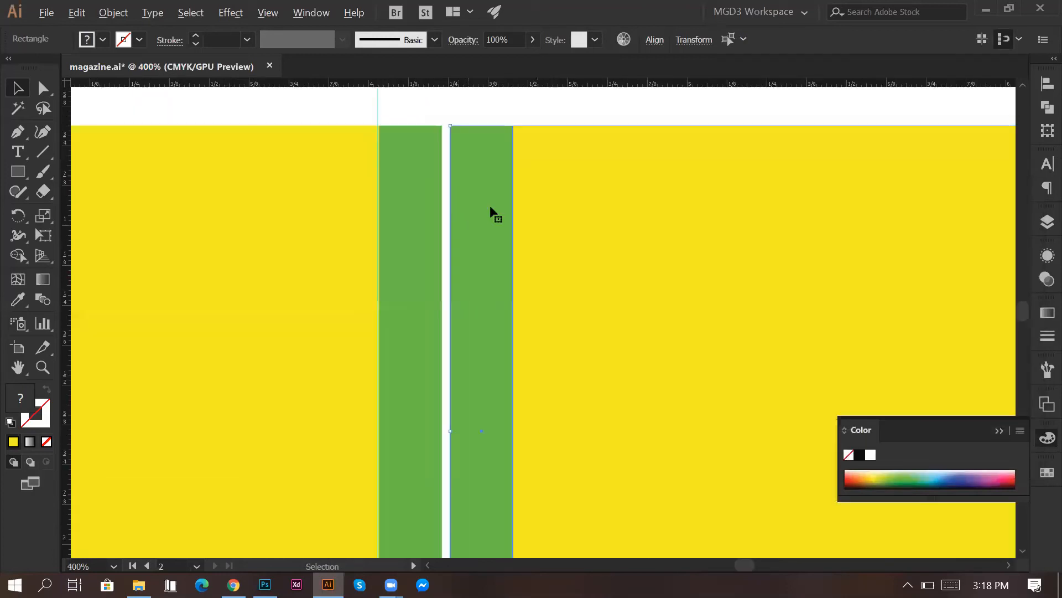
{"action": "left_click_drag", "start_coordinate": [484, 209], "coordinate": [481, 207]}
{"action": "scroll", "coordinate": [481, 209], "scroll_direction": "down", "scroll_amount": 2}
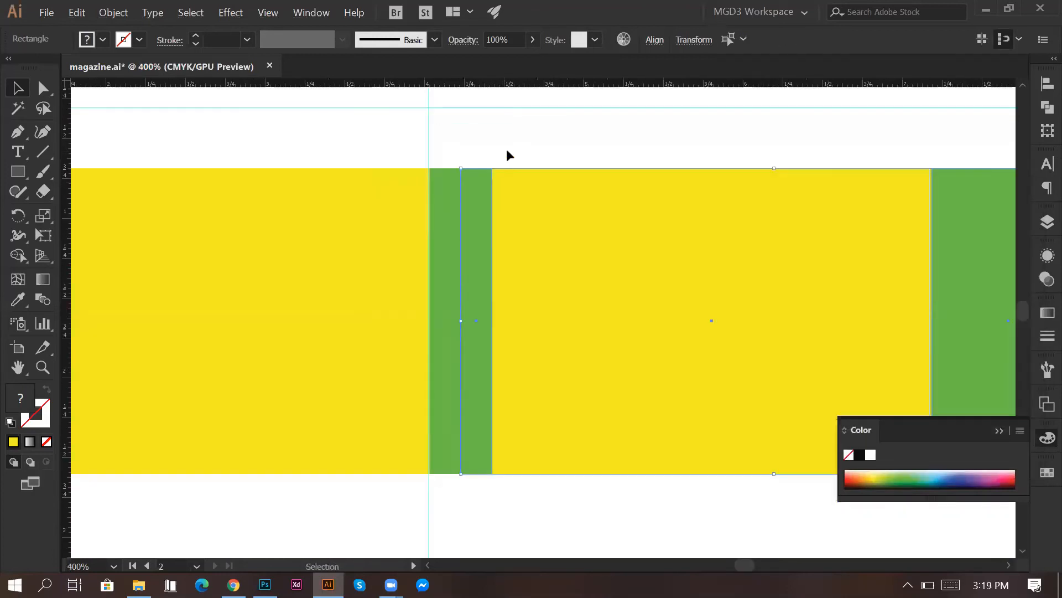
{"action": "left_click", "coordinate": [507, 150]}
Step: Place vertical guides along the left and right edges of the second yellow rectangle
{"action": "left_click_drag", "start_coordinate": [67, 180], "coordinate": [492, 206]}
{"action": "scroll", "coordinate": [409, 216], "scroll_direction": "down", "scroll_amount": 2}
{"action": "left_click_drag", "start_coordinate": [67, 213], "coordinate": [672, 215]}
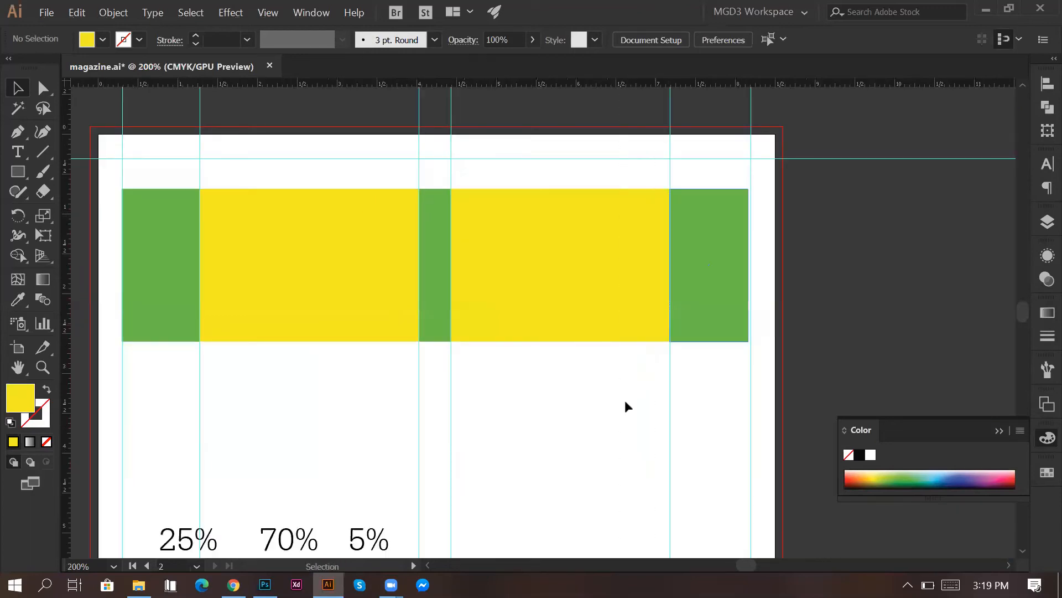
{"action": "key", "text": "ctrl+z"}
{"action": "left_click_drag", "start_coordinate": [68, 238], "coordinate": [672, 207]}
{"action": "scroll", "coordinate": [659, 301], "scroll_direction": "down", "scroll_amount": 1}
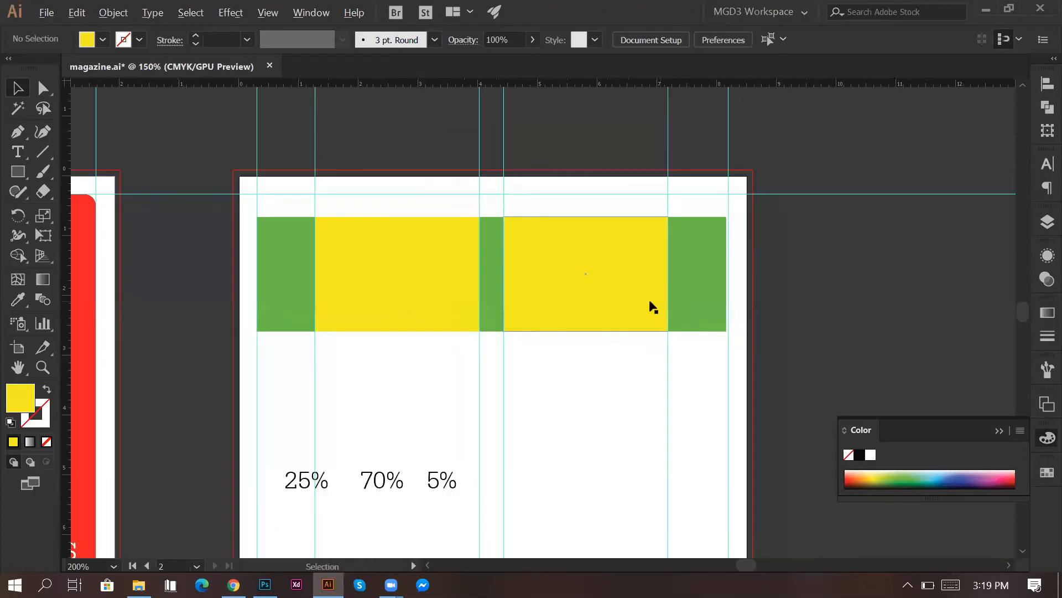
Step: Delete all the green and yellow measuring rectangles from the page, leaving only the guides
{"action": "left_click", "coordinate": [602, 297]}
{"action": "left_click", "coordinate": [492, 277], "text": "shift"}
{"action": "left_click", "coordinate": [467, 279], "text": "shift"}
{"action": "left_click", "coordinate": [271, 257], "text": "shift"}
{"action": "key", "text": "Delete"}
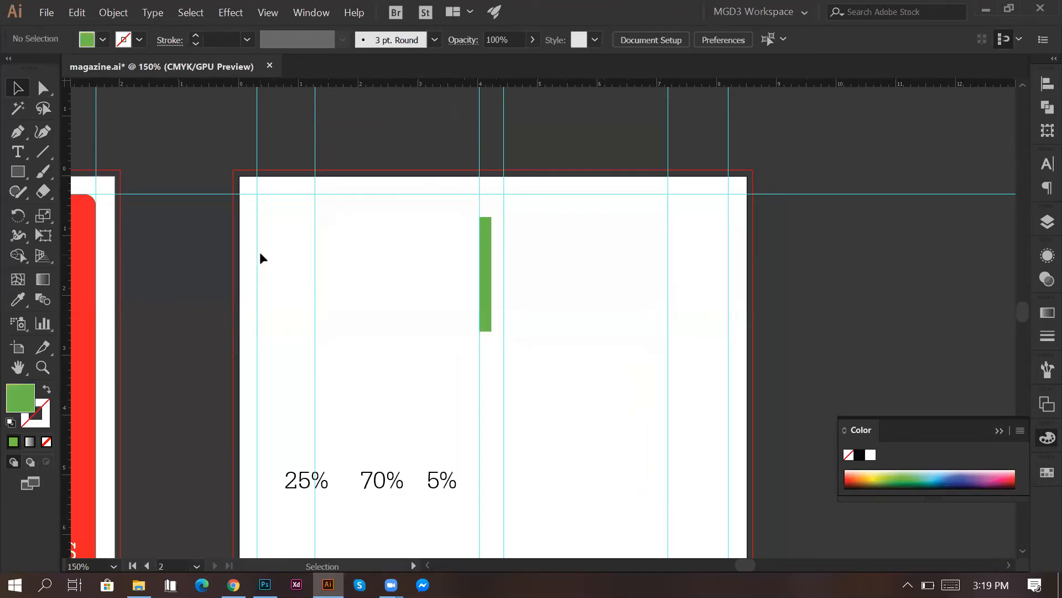
{"action": "left_click", "coordinate": [488, 267]}
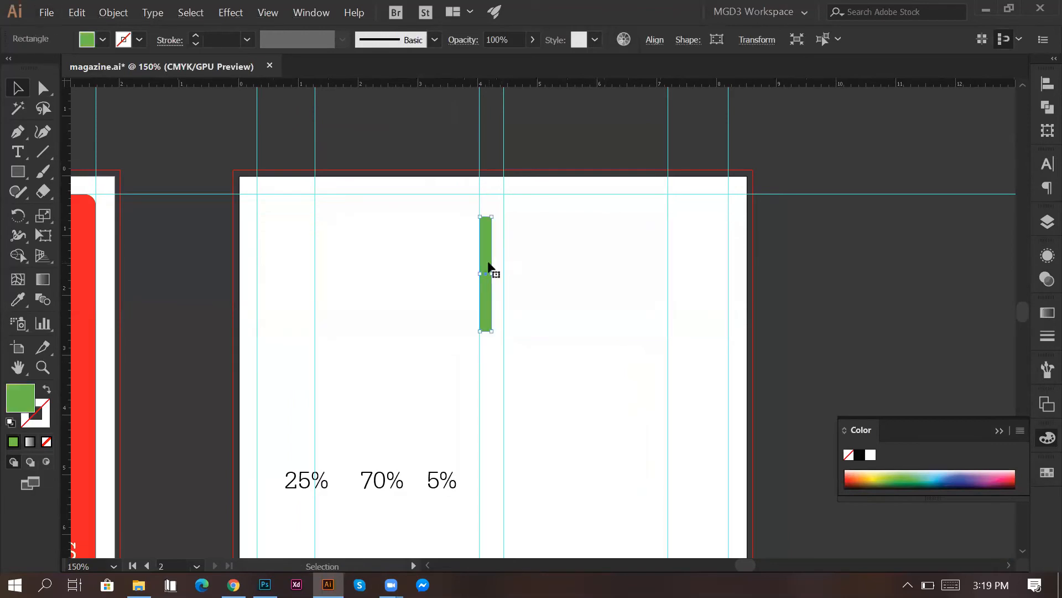
{"action": "key", "text": "Delete"}
Step: Delete the 25%, 70% and 5% labels from the page and save the document
{"action": "scroll", "coordinate": [487, 266], "scroll_direction": "down", "scroll_amount": 1}
{"action": "left_click_drag", "start_coordinate": [462, 439], "coordinate": [377, 380]}
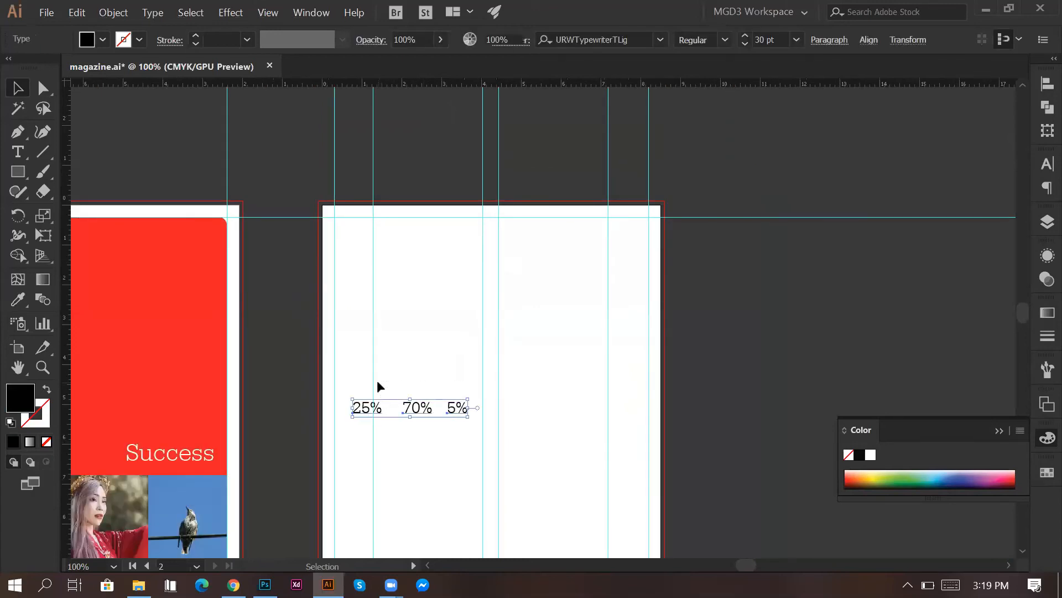
{"action": "key", "text": "Delete"}
{"action": "scroll", "coordinate": [402, 346], "scroll_direction": "down", "scroll_amount": 3}
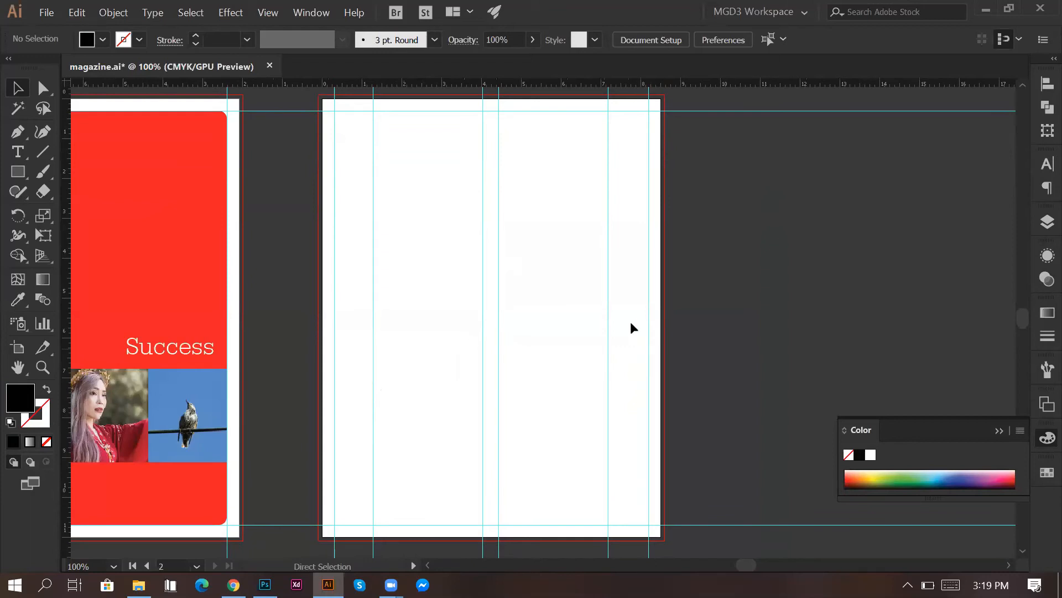
{"action": "key", "text": "ctrl+s"}
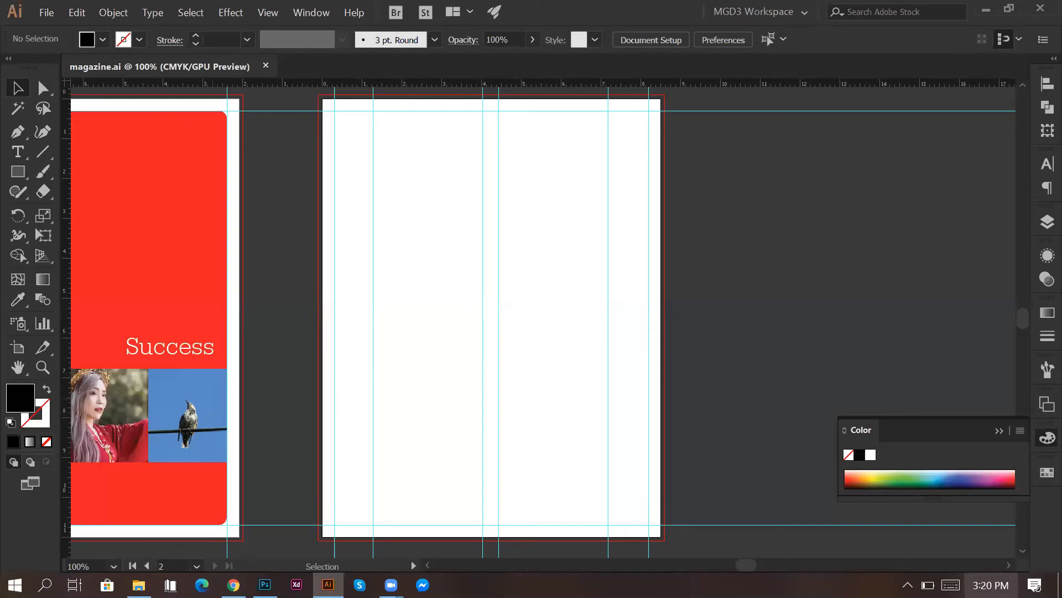
{"action": "left_click", "coordinate": [991, 585]}
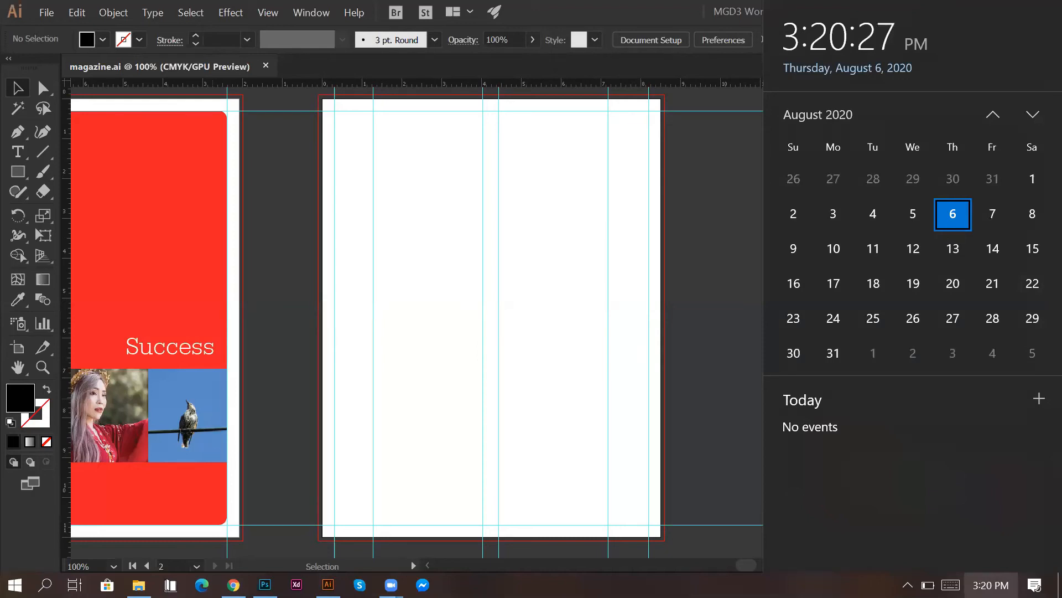
{"action": "left_click", "coordinate": [686, 366]}
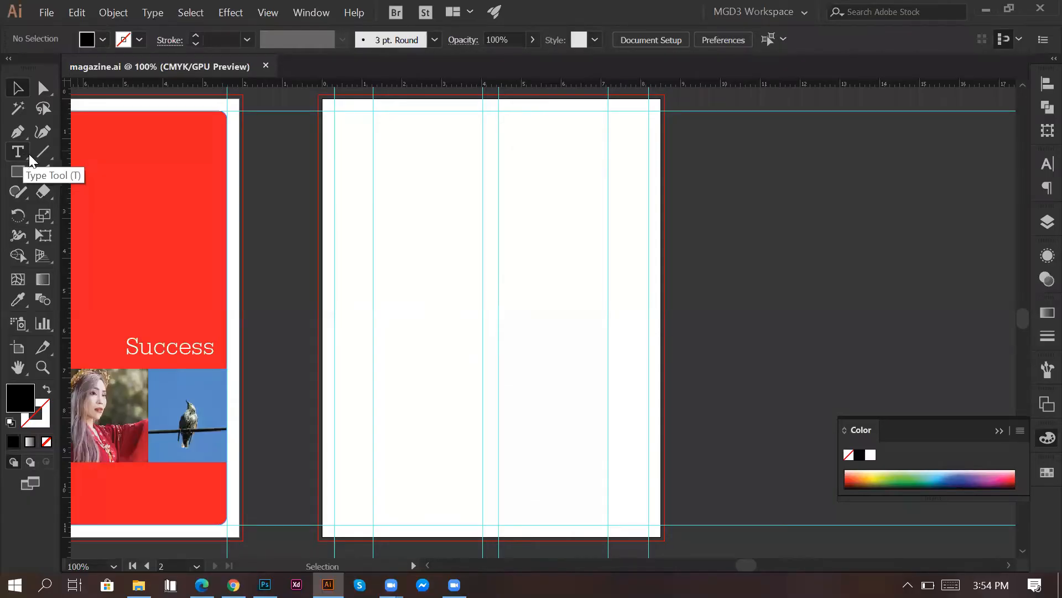
Step: Create a placeholder text frame below the top margin guide, spanning both wide columns between their outer guides
{"action": "left_click", "coordinate": [18, 152]}
{"action": "left_click_drag", "start_coordinate": [374, 112], "coordinate": [614, 226]}
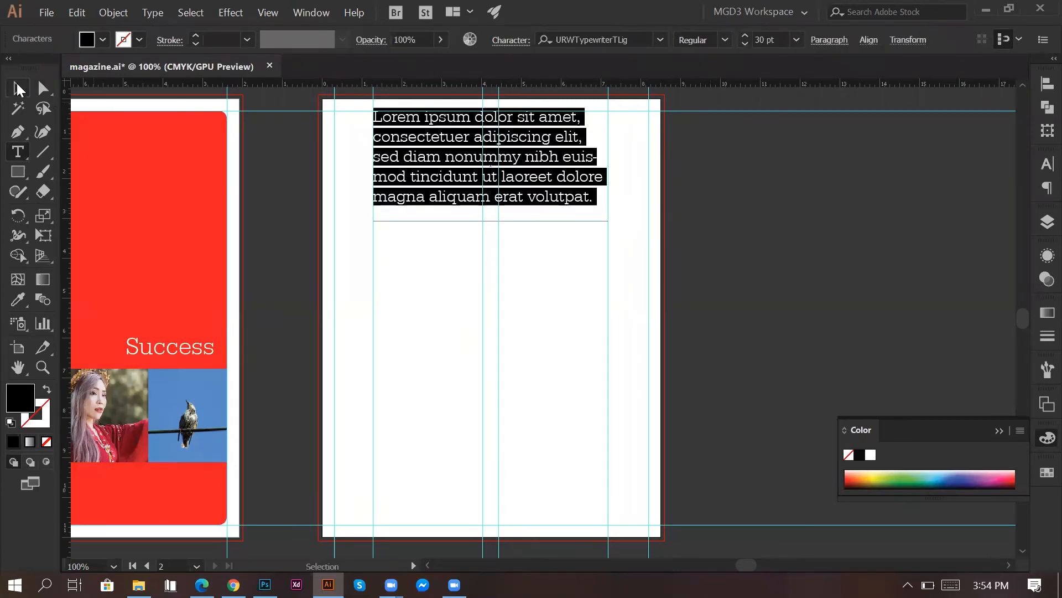
{"action": "left_click", "coordinate": [17, 87]}
{"action": "left_click", "coordinate": [417, 325]}
Step: Change the placeholder text's font to Nunito Regular
{"action": "left_click", "coordinate": [468, 159]}
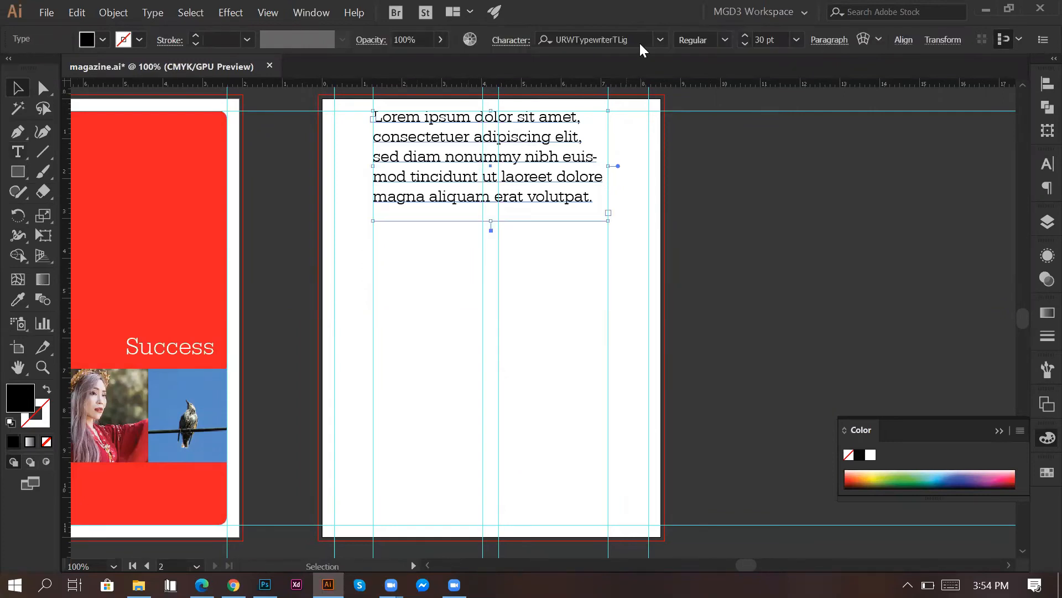
{"action": "left_click", "coordinate": [639, 43]}
{"action": "type", "text": "nunito"}
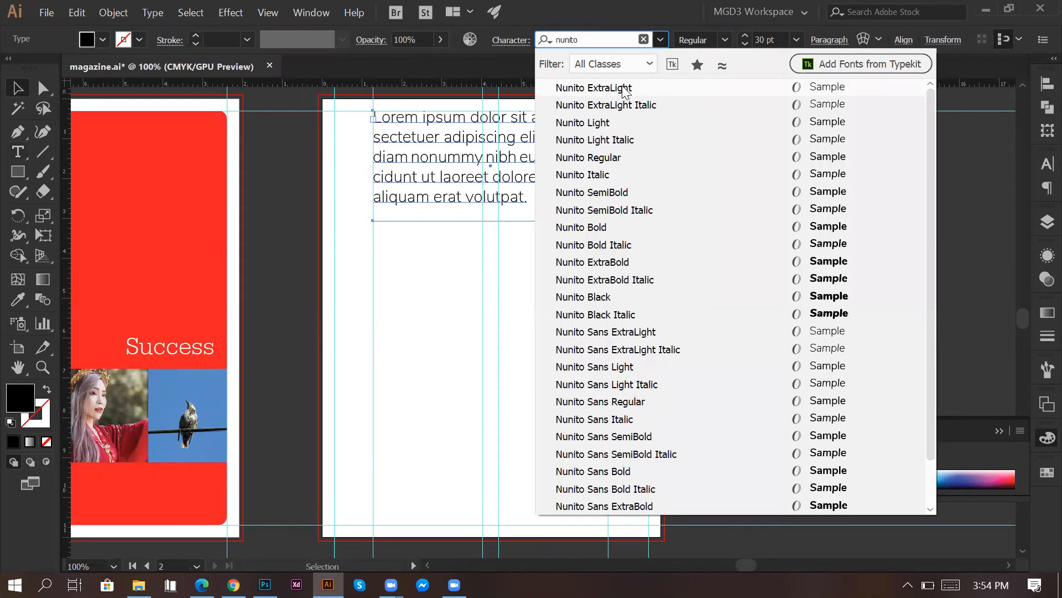
{"action": "left_click", "coordinate": [613, 159]}
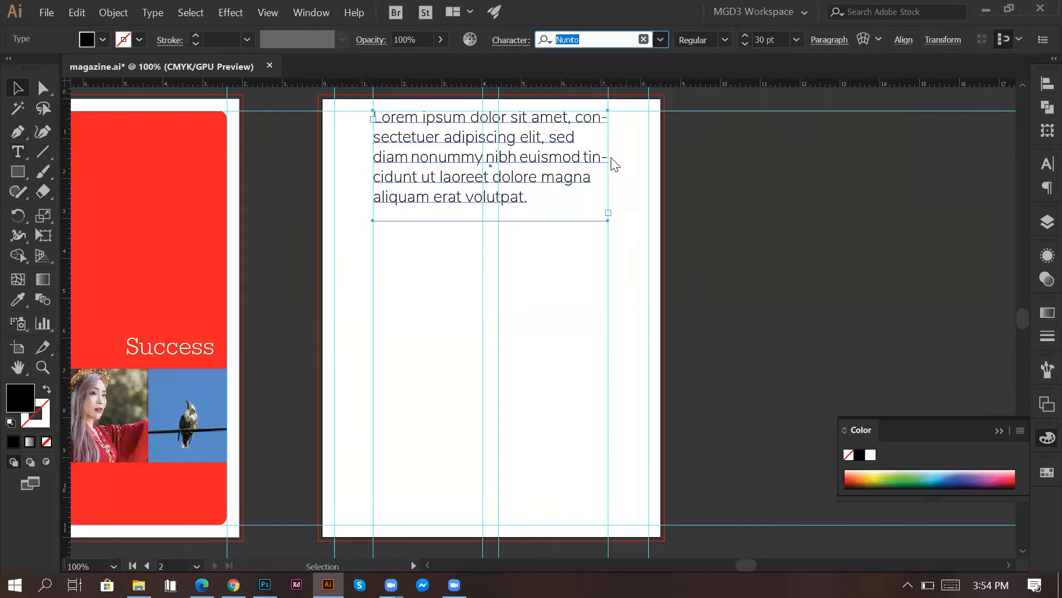
Step: Set the placeholder text's font size to 12 pt and deselect the frame
{"action": "left_click", "coordinate": [781, 37]}
{"action": "type", "text": "12"}
{"action": "key", "text": "Return"}
{"action": "left_click", "coordinate": [581, 304]}
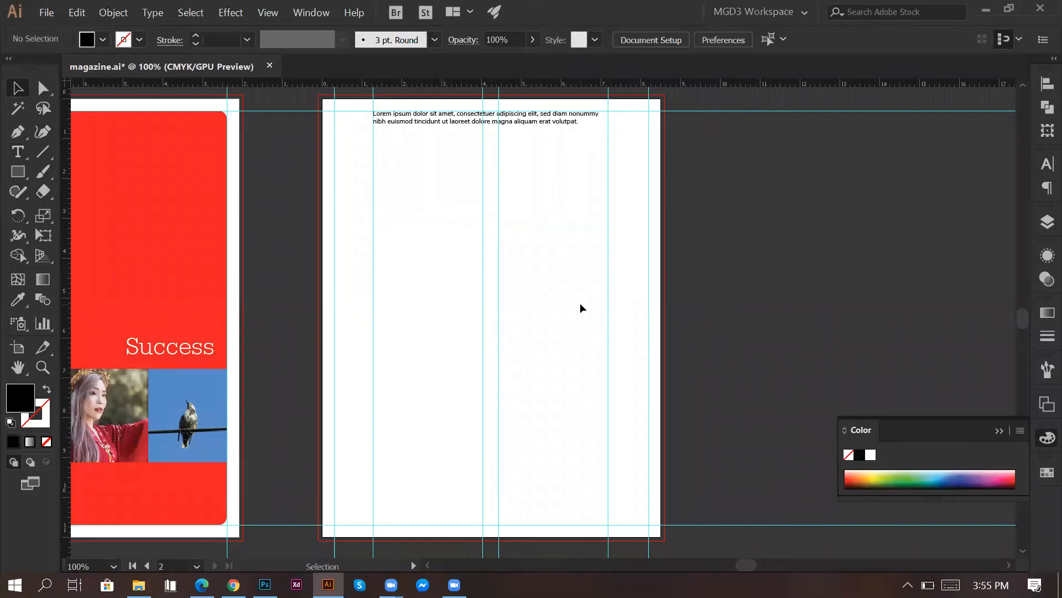
Step: Set the placeholder text's font size to 15 pt and deselect the frame
{"action": "scroll", "coordinate": [579, 303], "scroll_direction": "up", "scroll_amount": 2}
{"action": "left_click", "coordinate": [556, 175]}
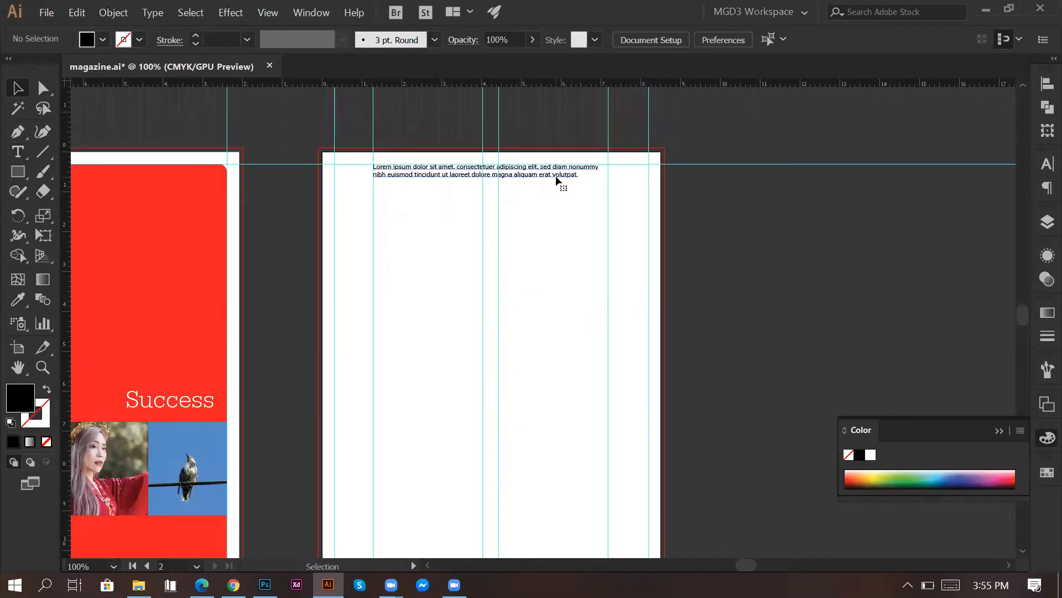
{"action": "left_click", "coordinate": [769, 40]}
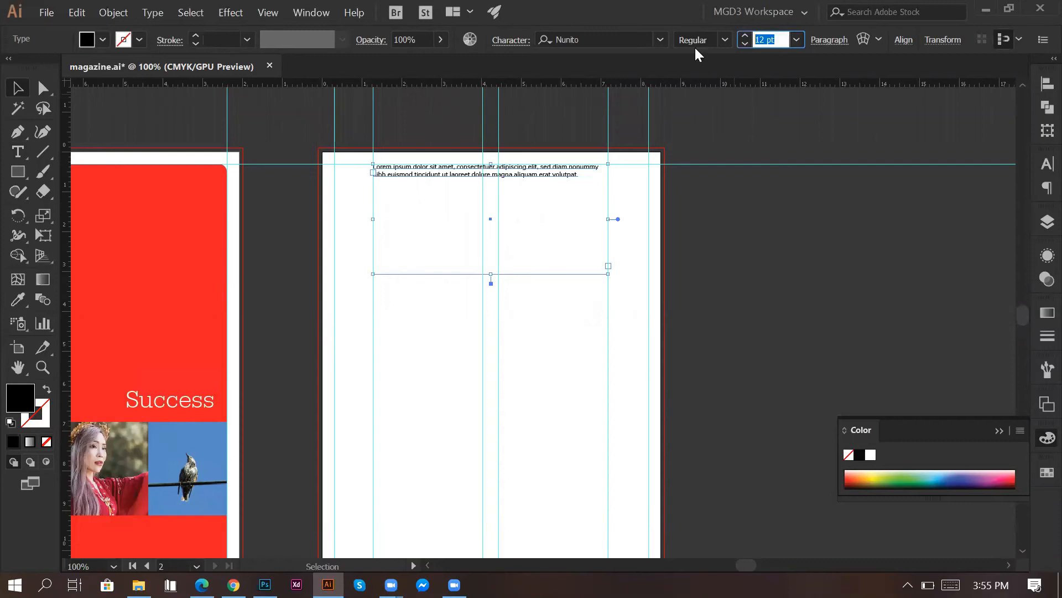
{"action": "type", "text": "15"}
{"action": "key", "text": "Return"}
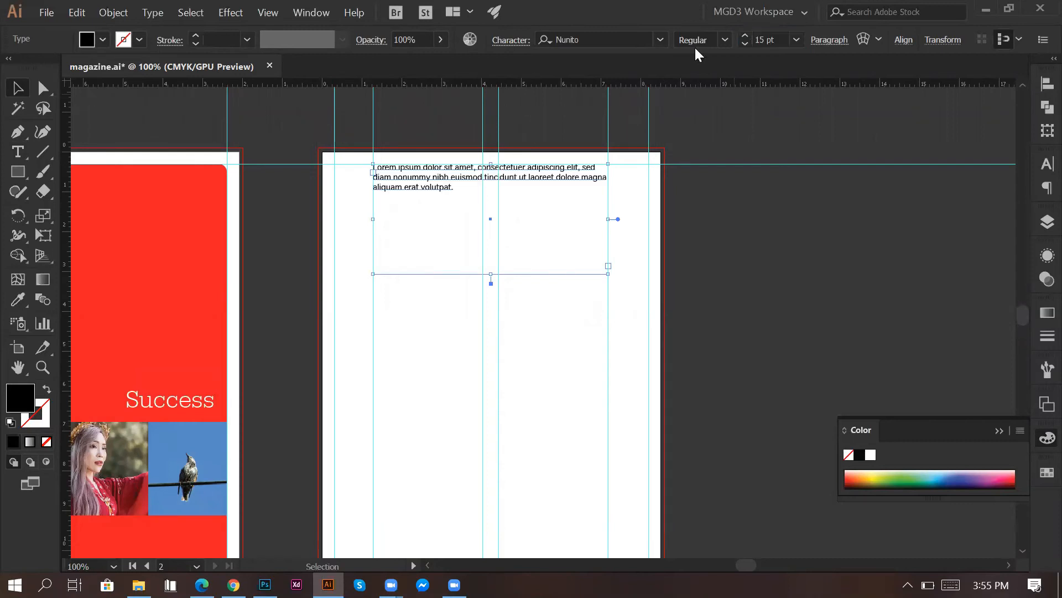
{"action": "left_click", "coordinate": [446, 226]}
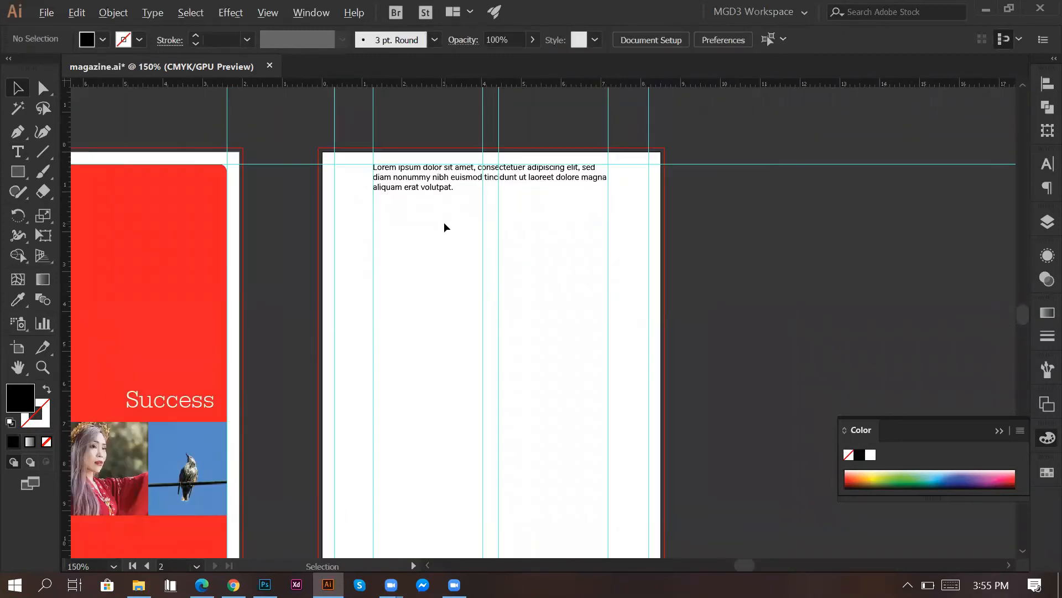
Step: Copy the whole placeholder paragraph, paste it three times at the end of the text, and select the text frame
{"action": "double_click", "coordinate": [442, 189]}
{"action": "key", "text": "ctrl+a"}
{"action": "key", "text": "ctrl+c"}
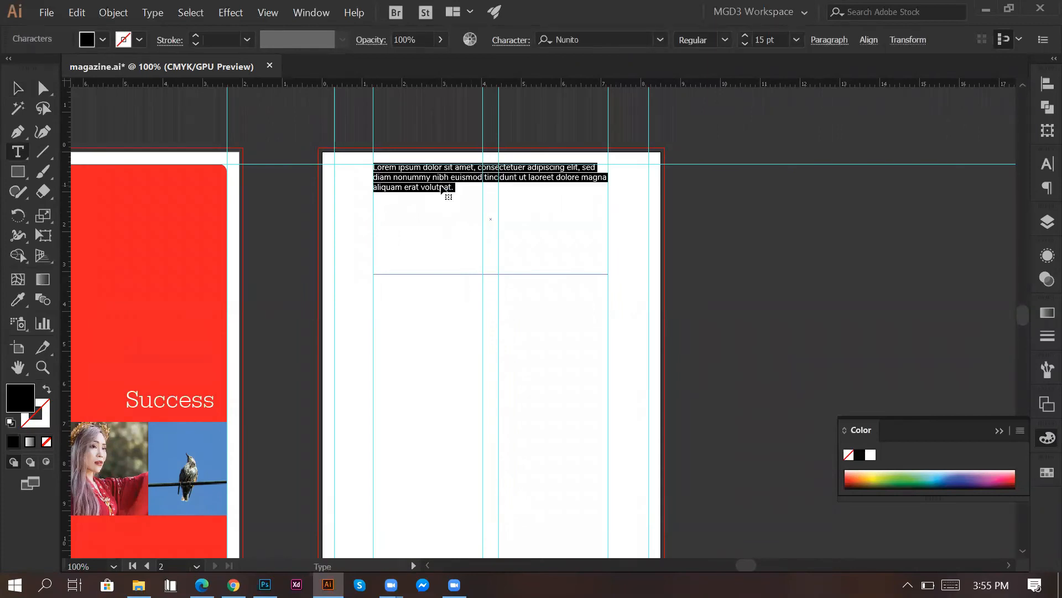
{"action": "left_click", "coordinate": [466, 193]}
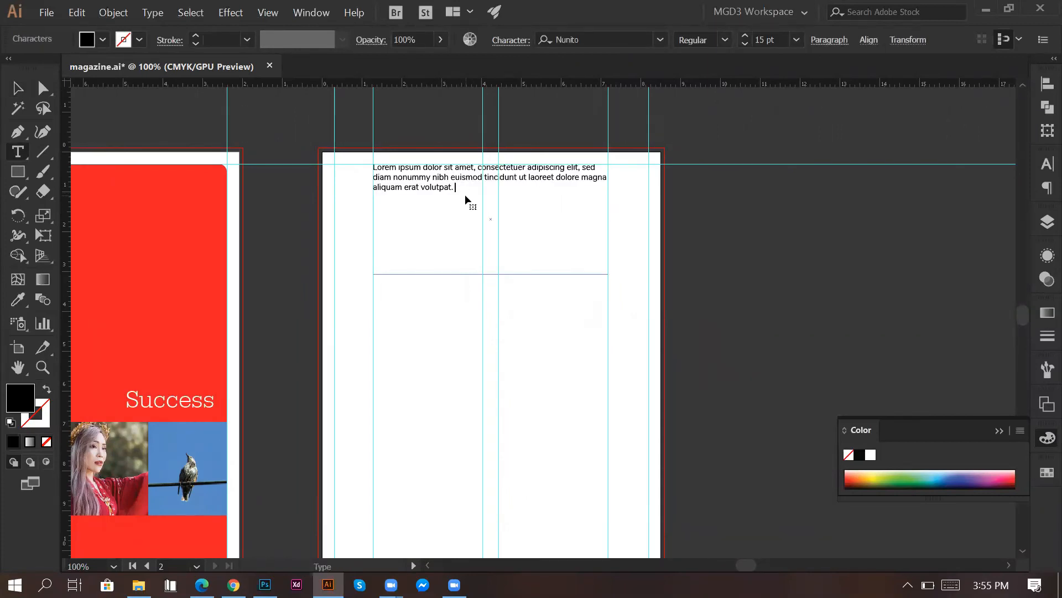
{"action": "key", "text": "ctrl+v"}
{"action": "key", "text": "ctrl+v"}
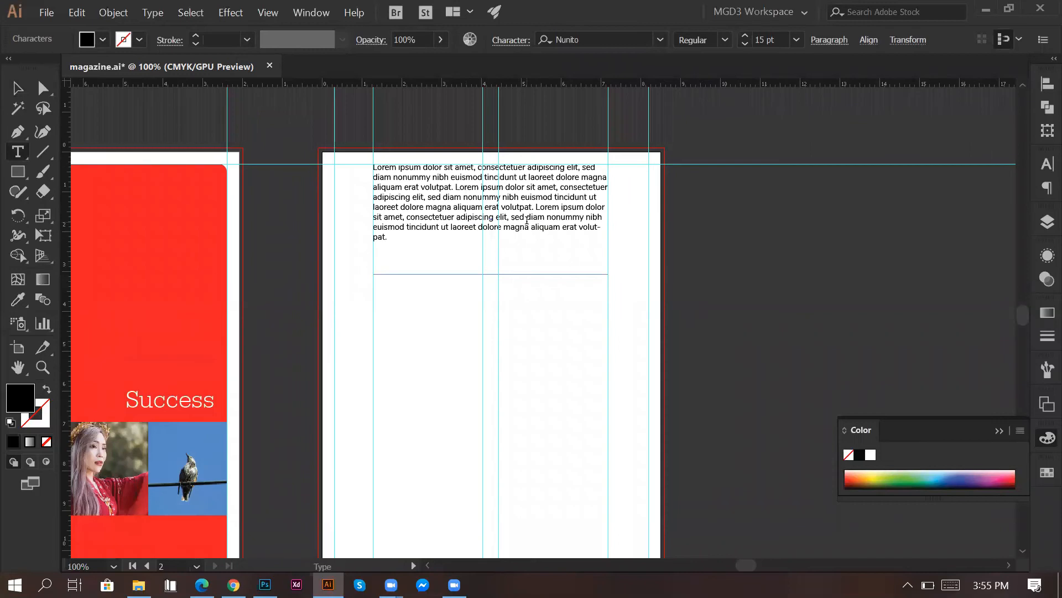
{"action": "key", "text": "ctrl+v"}
{"action": "key", "text": "Escape"}
{"action": "left_click", "coordinate": [522, 331]}
{"action": "left_click", "coordinate": [520, 233]}
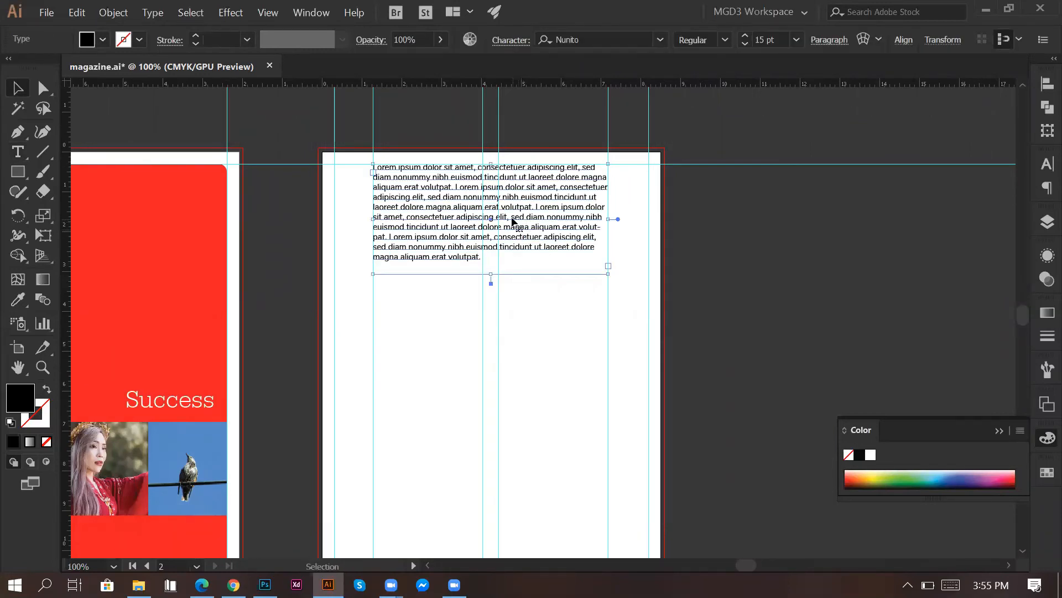
Step: Hide the guides, and try enlarging the text frame from its bottom-left corner before undoing the resize
{"action": "scroll", "coordinate": [519, 305], "scroll_direction": "up", "scroll_amount": 1}
{"action": "key", "text": "ctrl+semicolon"}
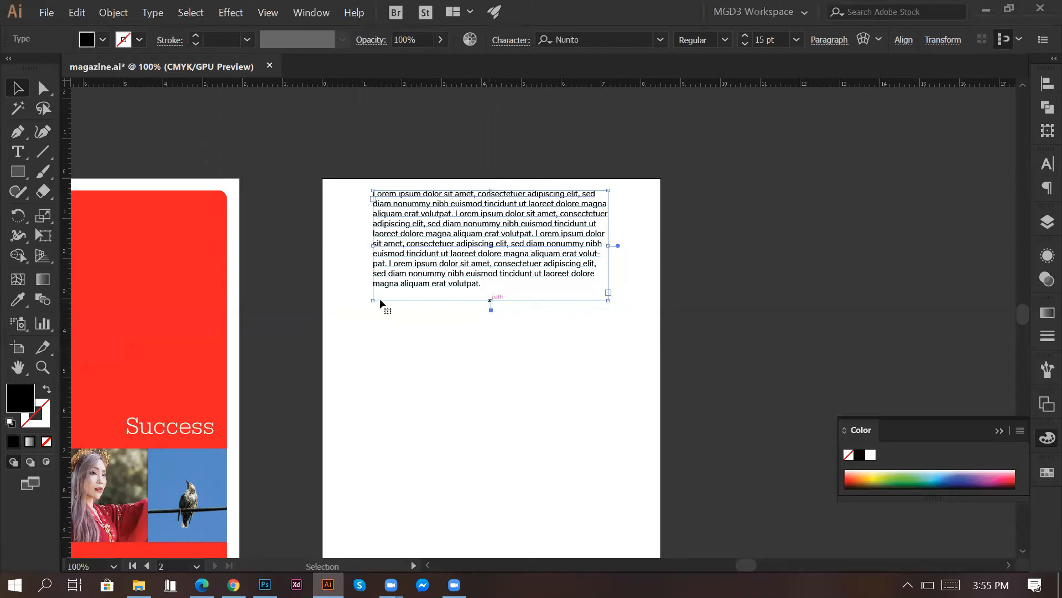
{"action": "left_click_drag", "start_coordinate": [370, 301], "coordinate": [354, 309]}
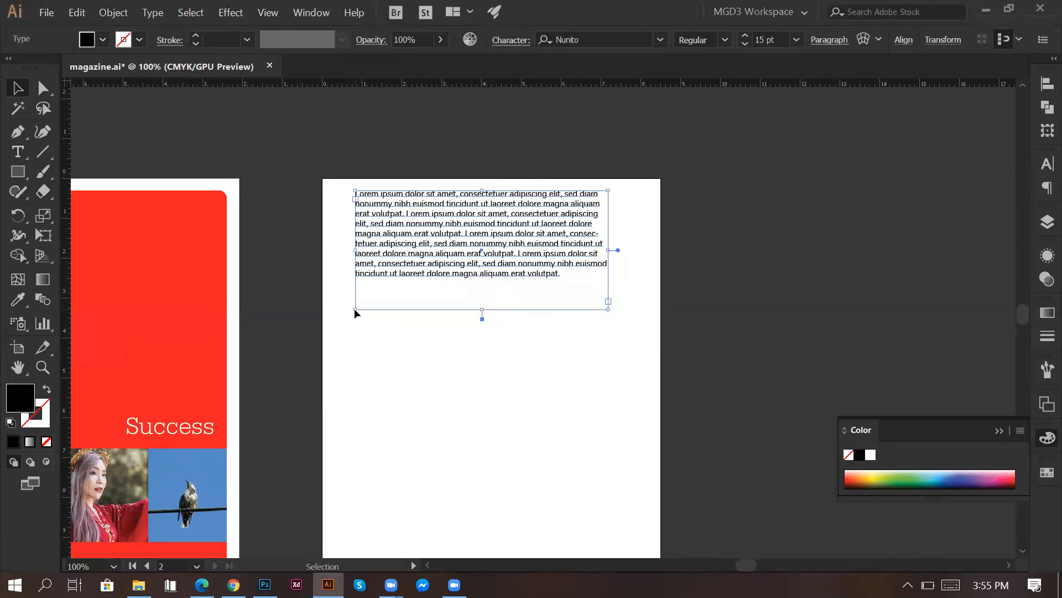
{"action": "key", "text": "ctrl+z"}
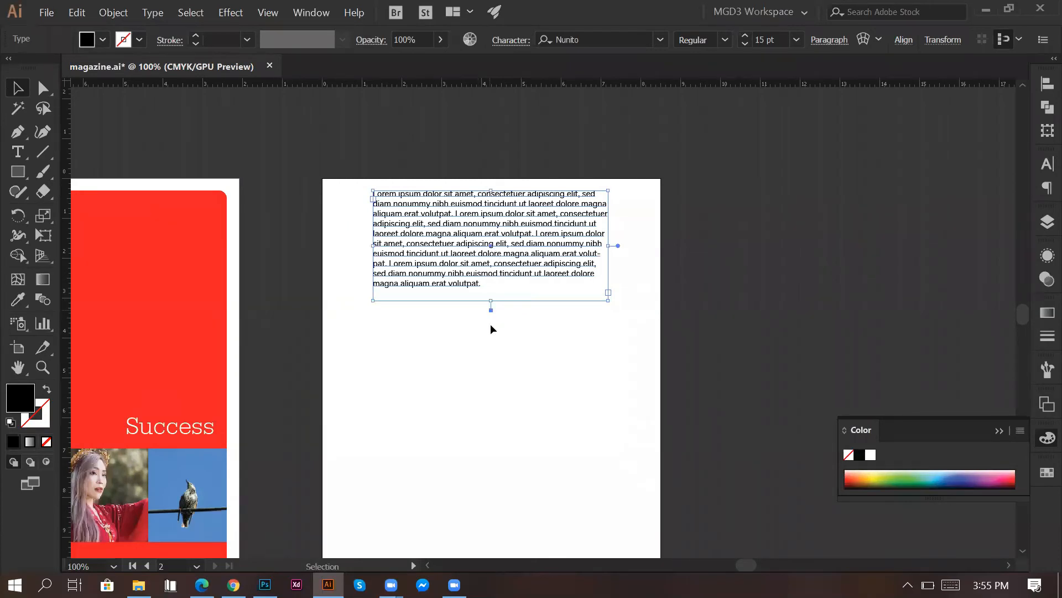
Step: Try automatic area-type sizing to fit the placeholder text frame's height to its text, and deselect the frame
{"action": "mouse_move", "coordinate": [490, 311]}
{"action": "left_mouse_down"}
{"action": "mouse_move", "coordinate": [489, 364]}
{"action": "mouse_move", "coordinate": [491, 313]}
{"action": "left_mouse_up"}
{"action": "left_click", "coordinate": [491, 316]}
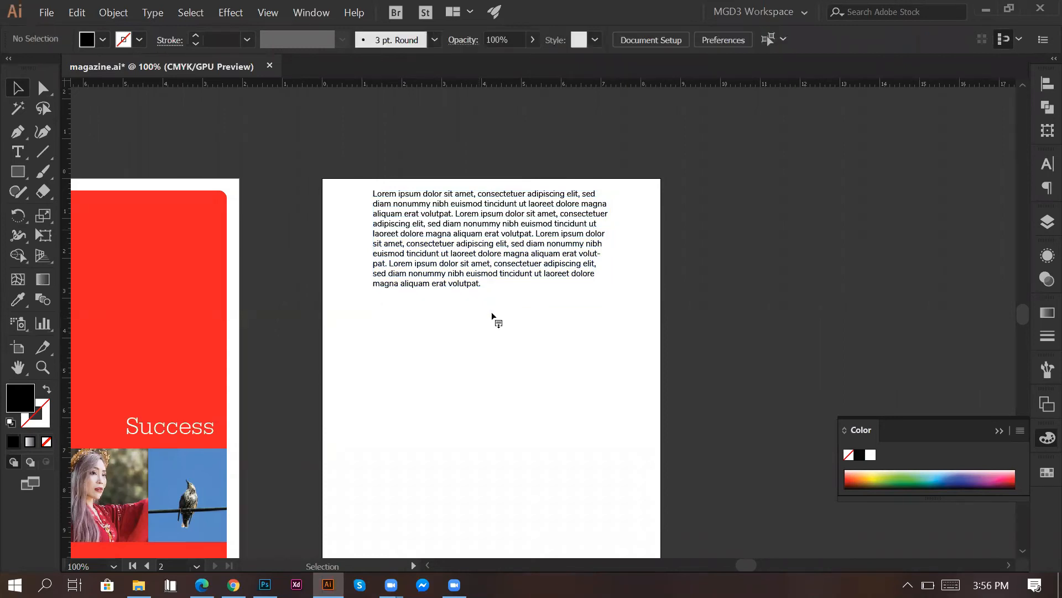
{"action": "left_click", "coordinate": [490, 314]}
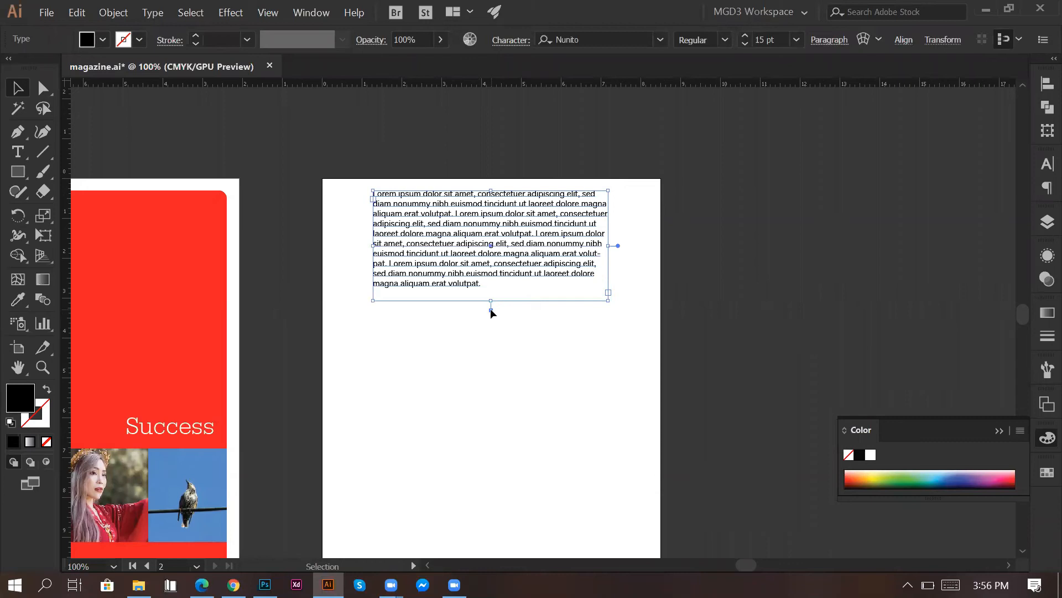
{"action": "double_click", "coordinate": [491, 309]}
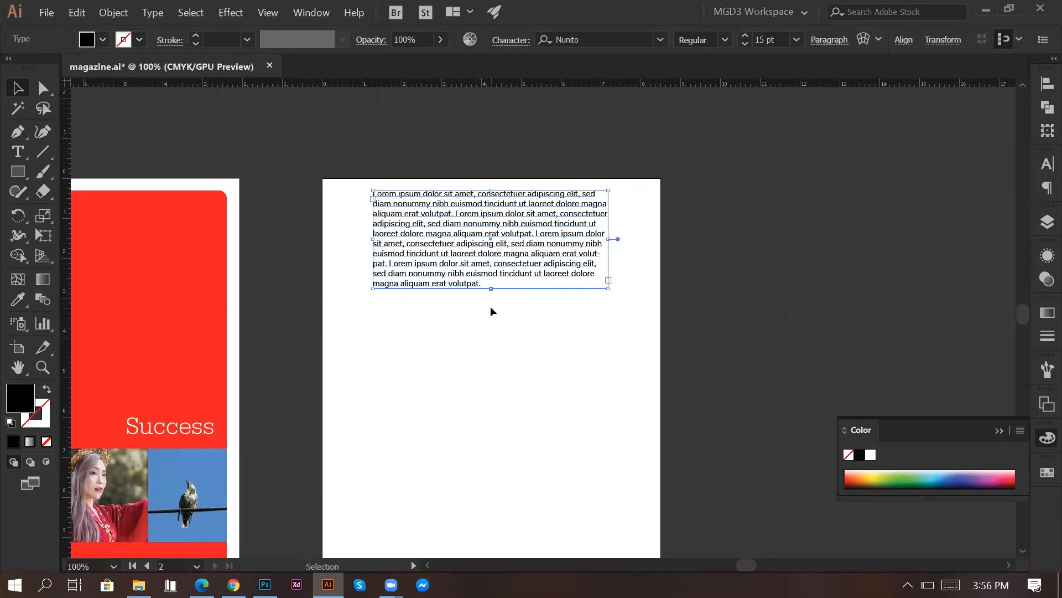
{"action": "left_click", "coordinate": [514, 349]}
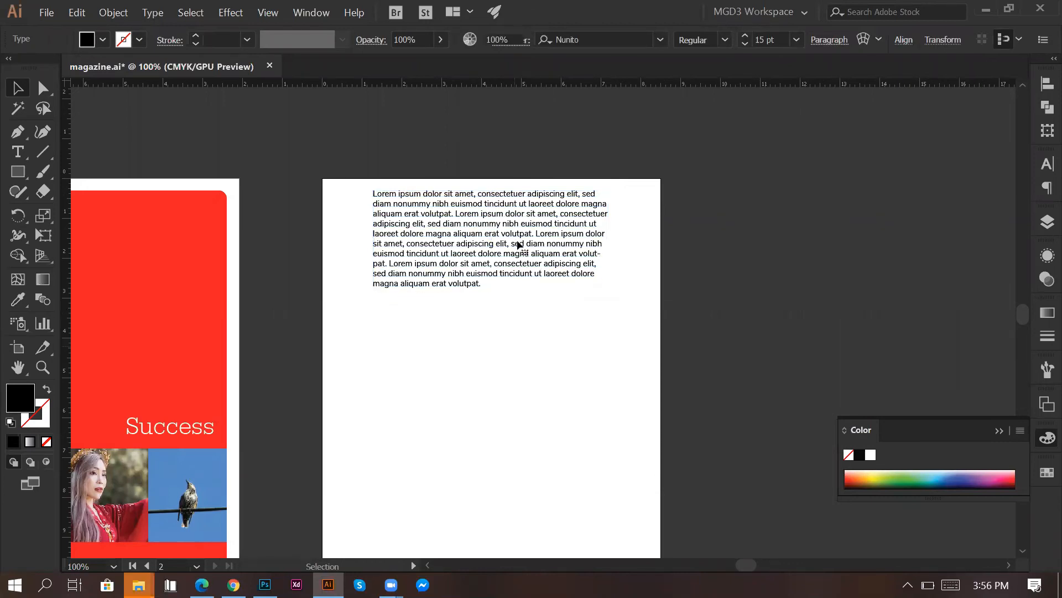
Step: Shorten the placeholder text frame from its bottom edge so it holds seven lines, and deselect it
{"action": "left_click", "coordinate": [518, 245]}
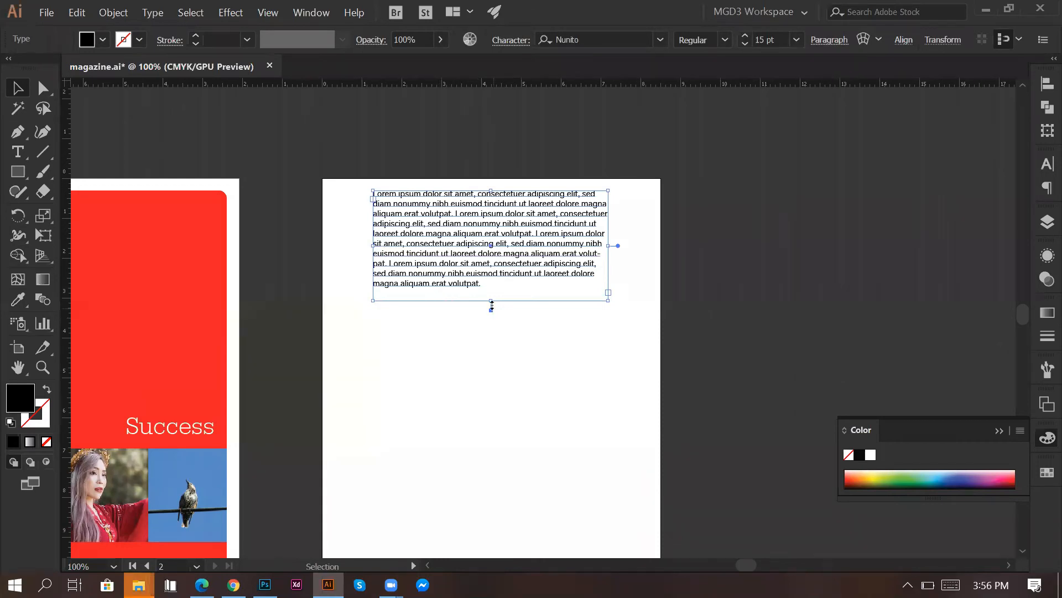
{"action": "left_click_drag", "start_coordinate": [491, 305], "coordinate": [491, 266]}
{"action": "left_click", "coordinate": [611, 257]}
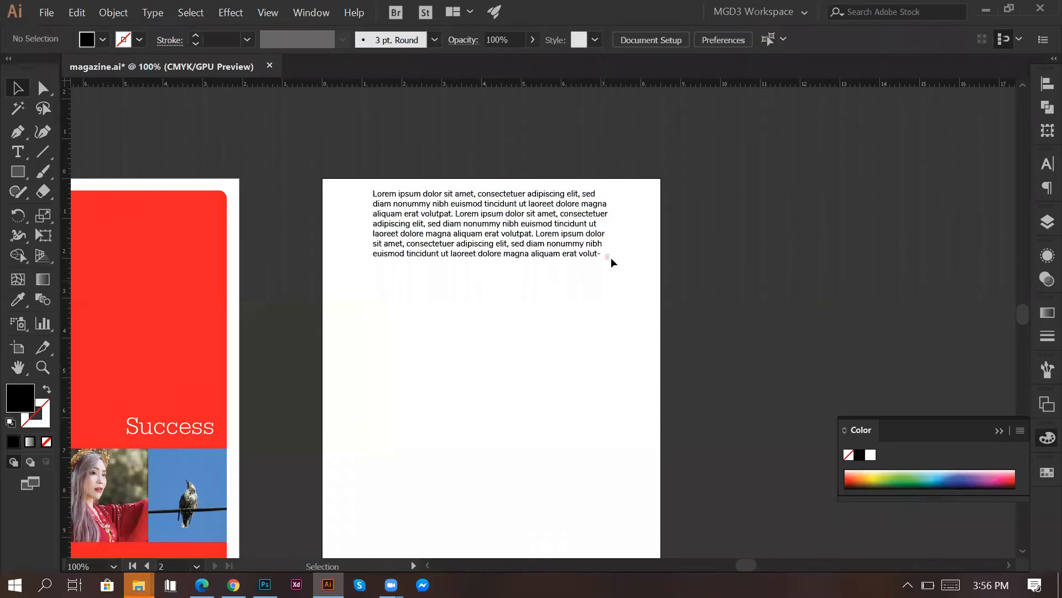
Step: Extend the placeholder text frame's bottom edge until all of its text fits, then try tightening the edge and undo that
{"action": "left_click", "coordinate": [608, 258]}
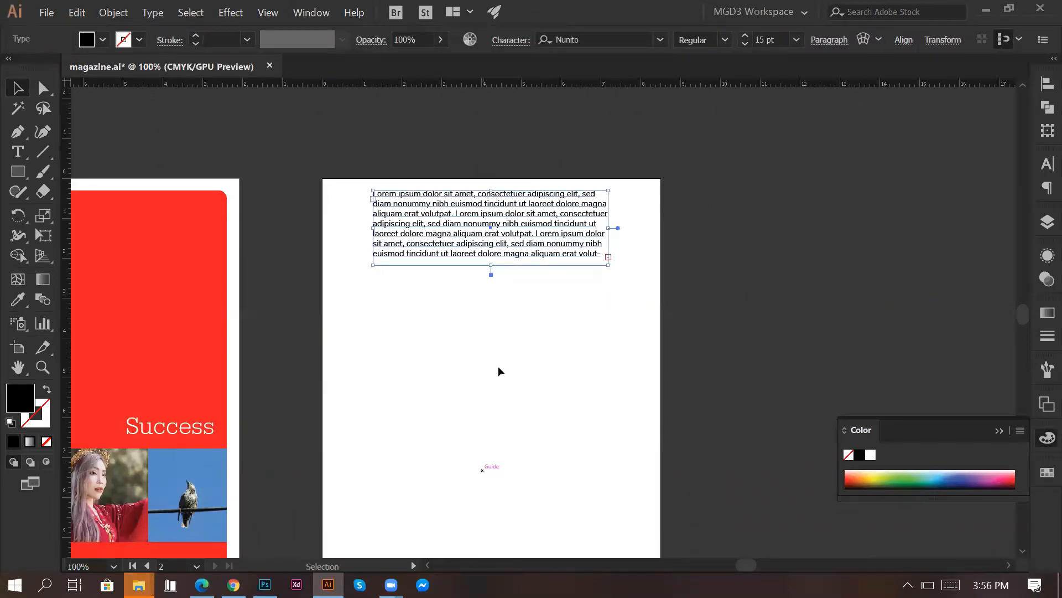
{"action": "left_click_drag", "start_coordinate": [491, 267], "coordinate": [492, 307]}
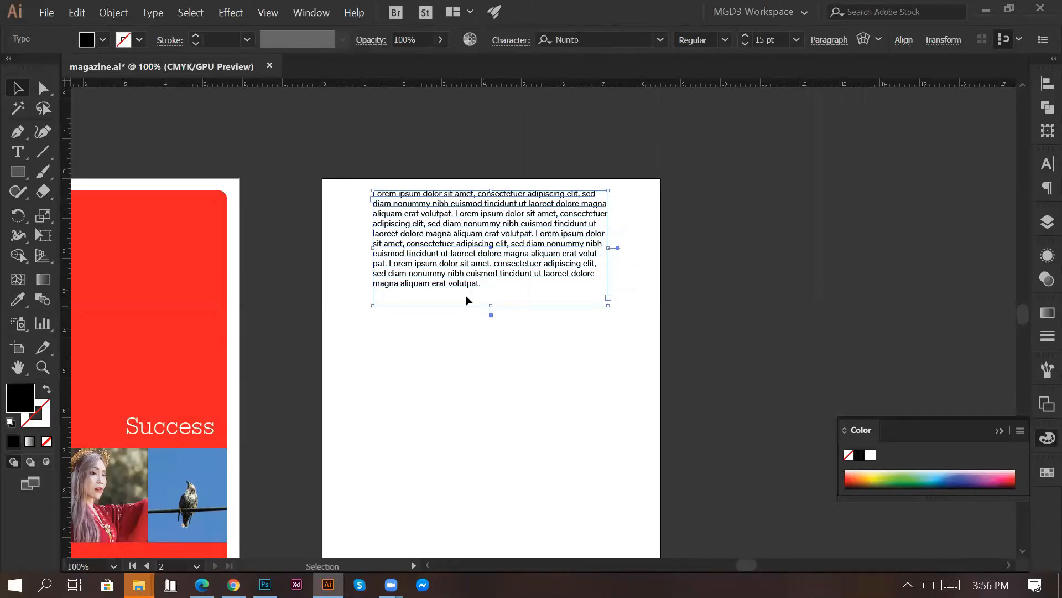
{"action": "scroll", "coordinate": [475, 282], "scroll_direction": "up", "scroll_amount": 2}
{"action": "left_click_drag", "start_coordinate": [505, 332], "coordinate": [503, 296]}
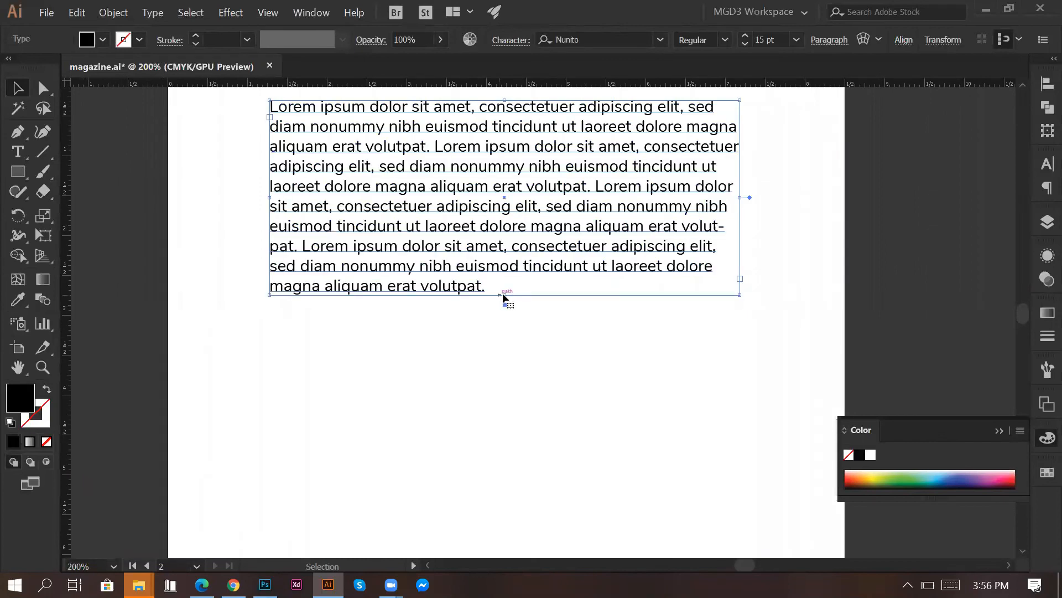
{"action": "key", "text": "ctrl+z"}
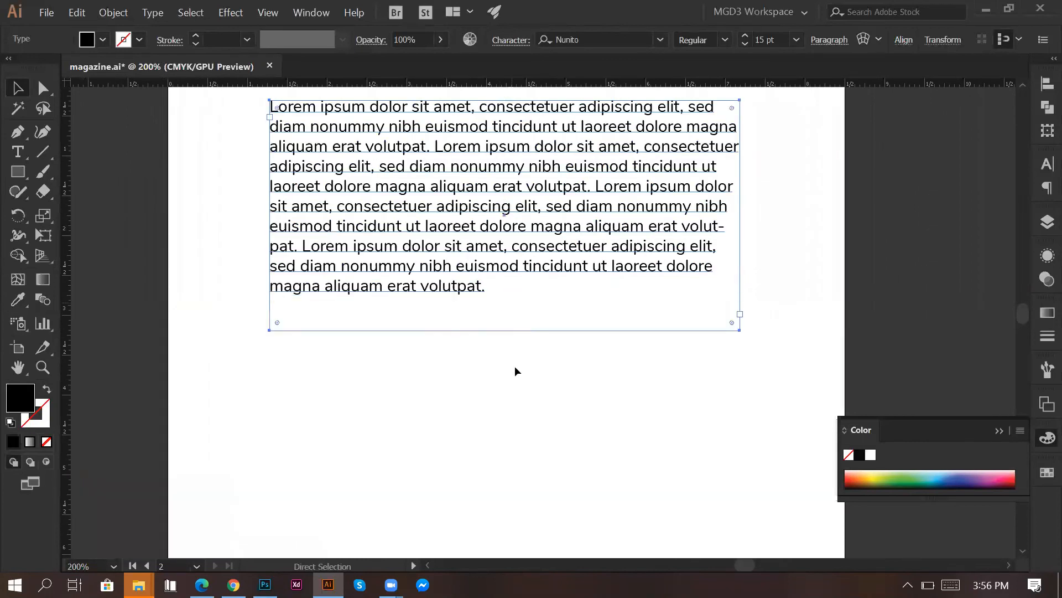
Step: Fit the text frame's height automatically to its text, and deselect the frame
{"action": "double_click", "coordinate": [504, 339]}
{"action": "scroll", "coordinate": [502, 364], "scroll_direction": "up", "scroll_amount": 1}
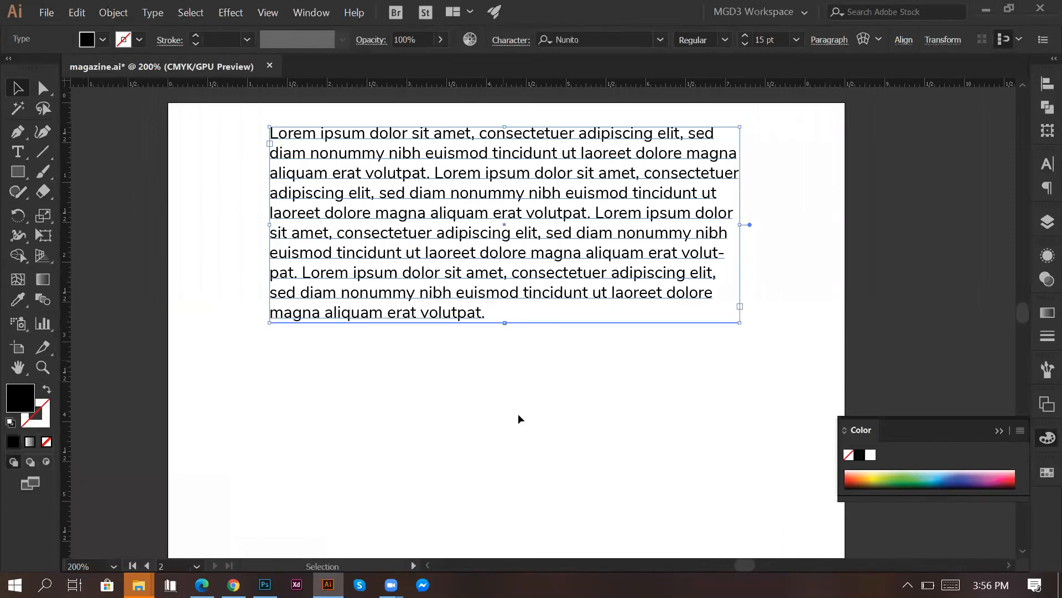
{"action": "left_click", "coordinate": [518, 416]}
{"action": "left_click", "coordinate": [444, 278]}
{"action": "left_click", "coordinate": [521, 385]}
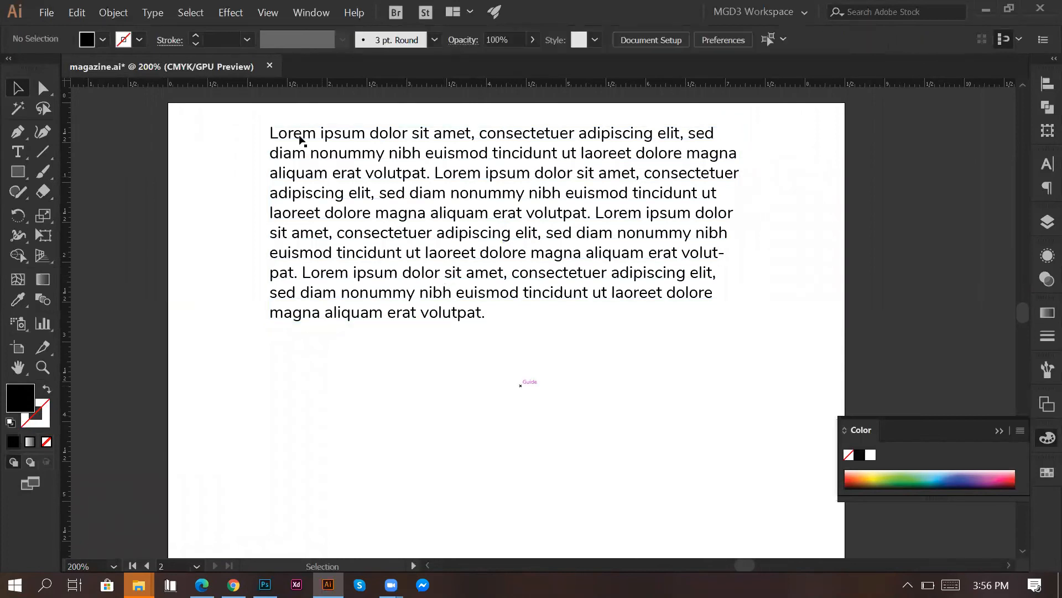
Step: Check the drop cap on the reference spread in the browser, and try enlarging the paragraph's first letter L to 100 pt
{"action": "left_click", "coordinate": [233, 585]}
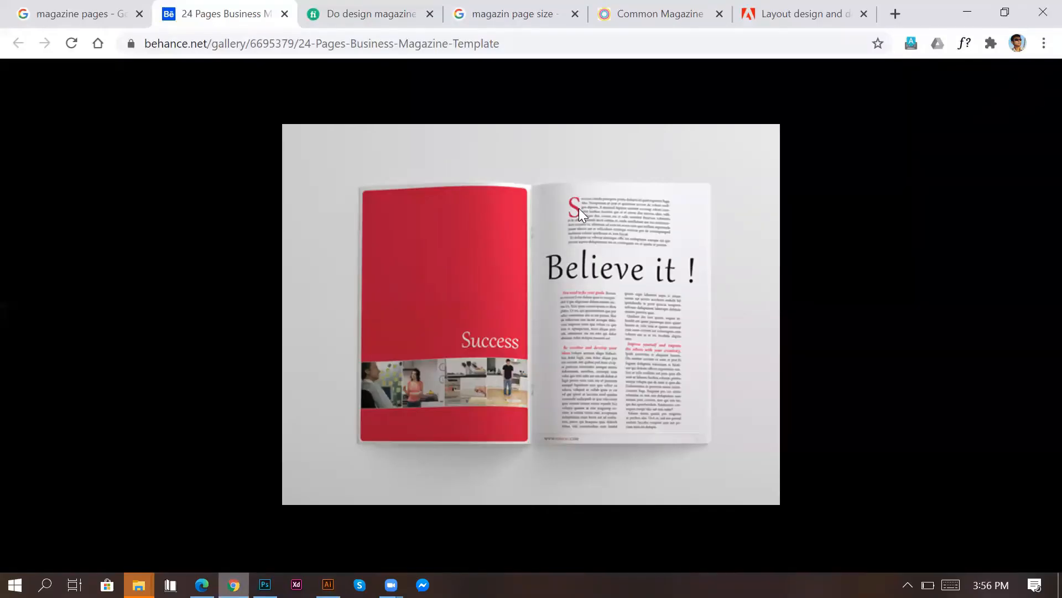
{"action": "key", "text": "alt+Tab"}
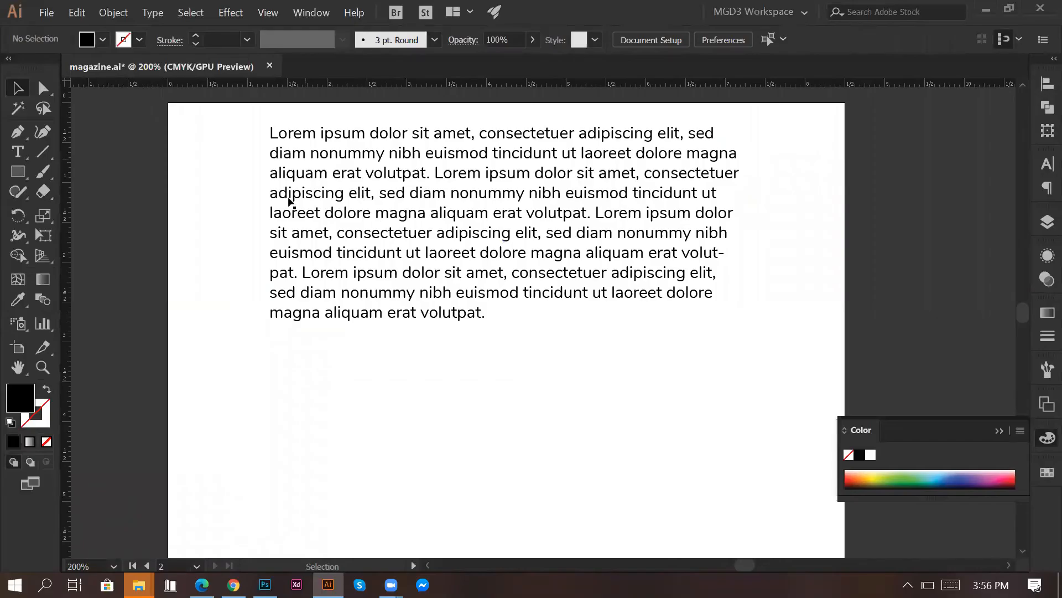
{"action": "scroll", "coordinate": [287, 187], "scroll_direction": "up", "scroll_amount": 1}
{"action": "double_click", "coordinate": [274, 175]}
{"action": "key", "text": "ctrl+a"}
{"action": "left_click", "coordinate": [272, 173]}
{"action": "left_click_drag", "start_coordinate": [271, 173], "coordinate": [278, 173]}
{"action": "left_click", "coordinate": [772, 39]}
{"action": "type", "text": "100"}
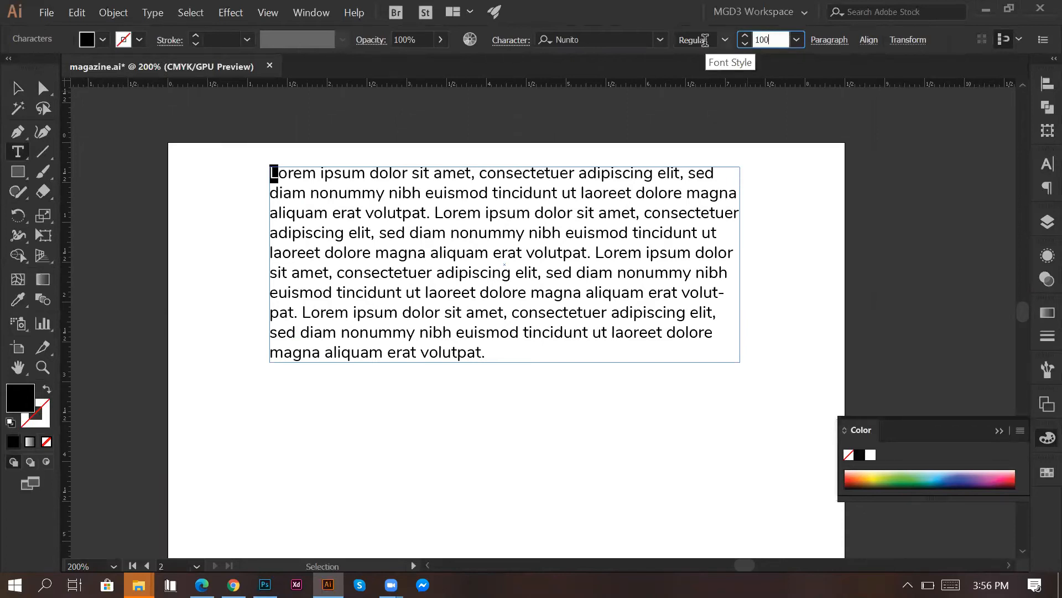
{"action": "key", "text": "Return"}
{"action": "key", "text": "Escape"}
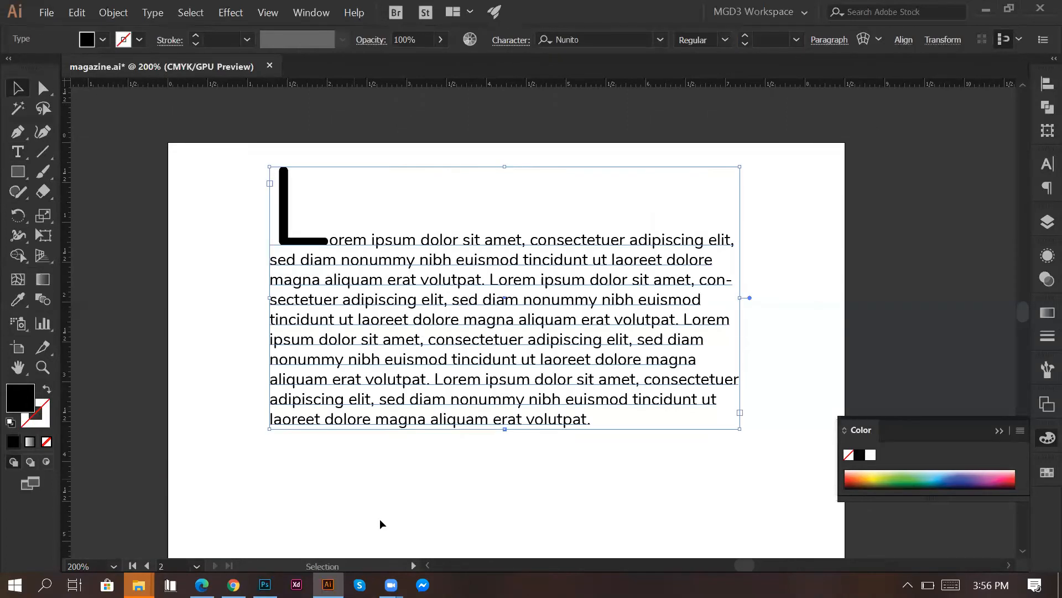
{"action": "left_click", "coordinate": [392, 505]}
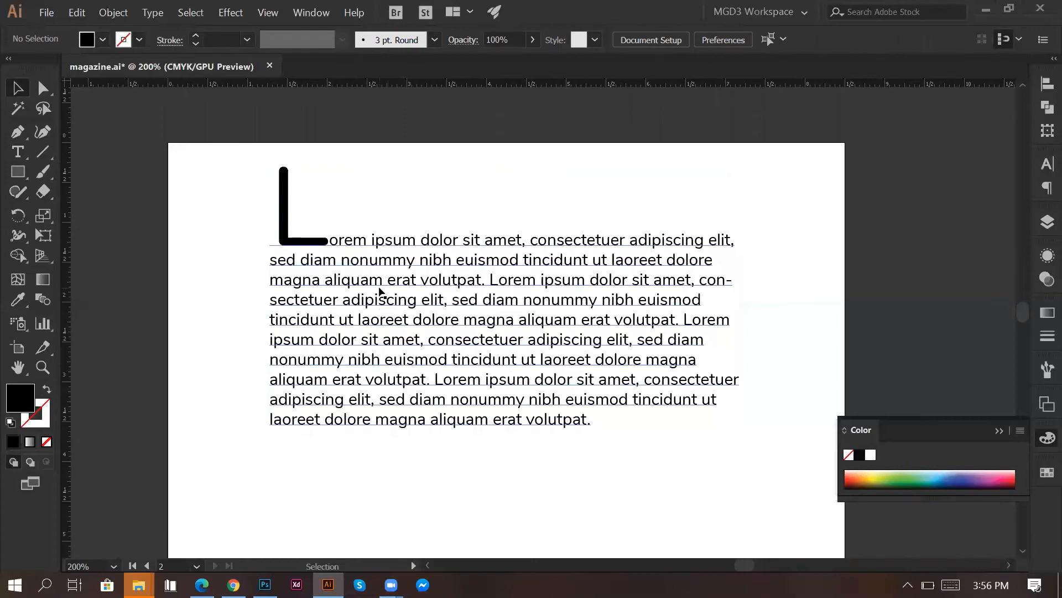
Step: Recheck the reference spread, try lowering the enlarged L with a baseline shift of -61 pt, and deselect the text
{"action": "key", "text": "alt+Tab"}
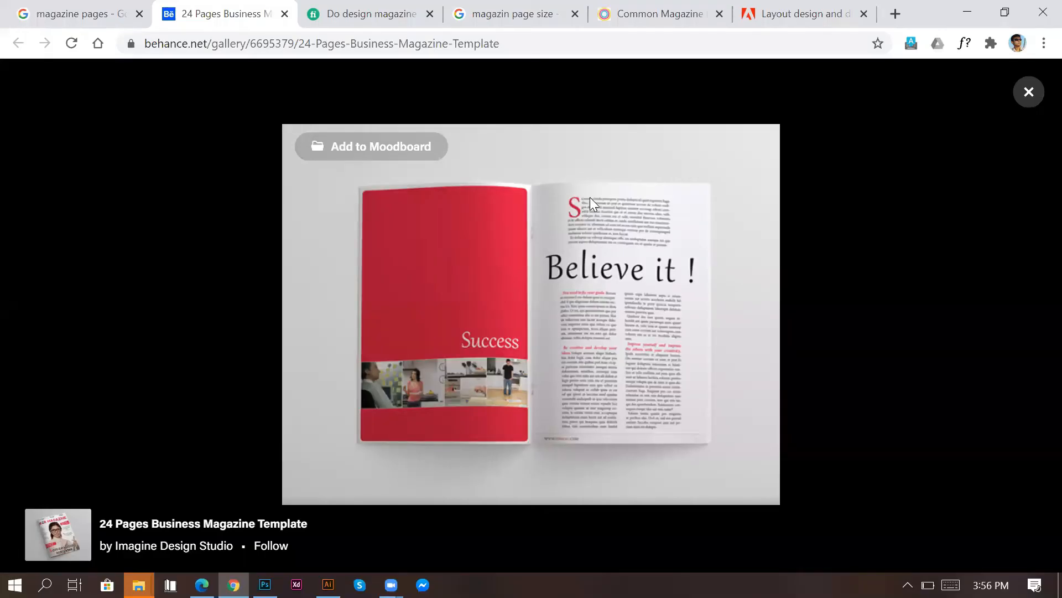
{"action": "key", "text": "alt+Tab"}
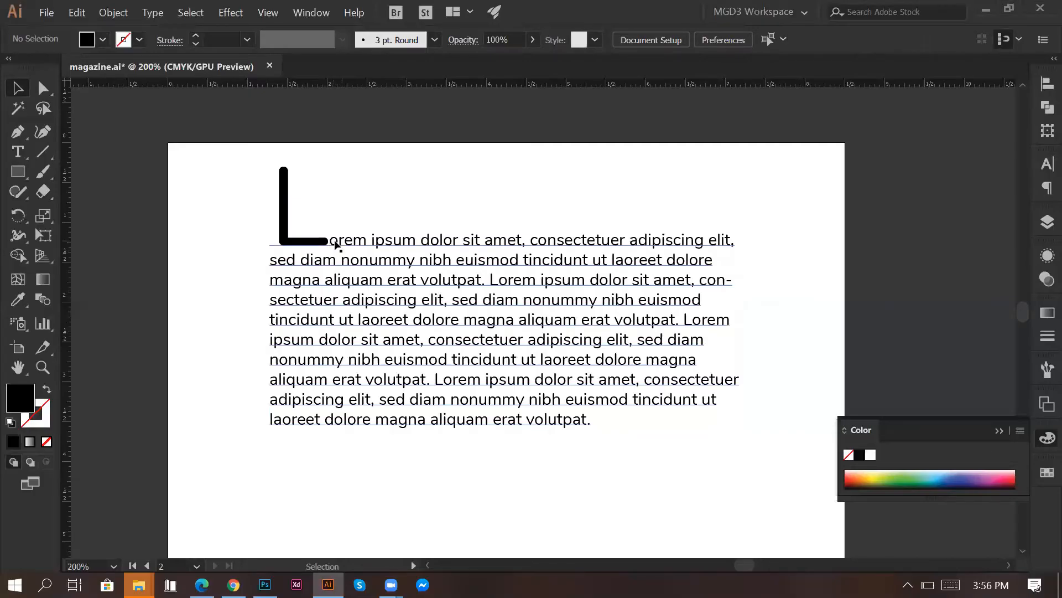
{"action": "left_click", "coordinate": [322, 241]}
{"action": "double_click", "coordinate": [322, 242]}
{"action": "left_click_drag", "start_coordinate": [328, 242], "coordinate": [274, 238]}
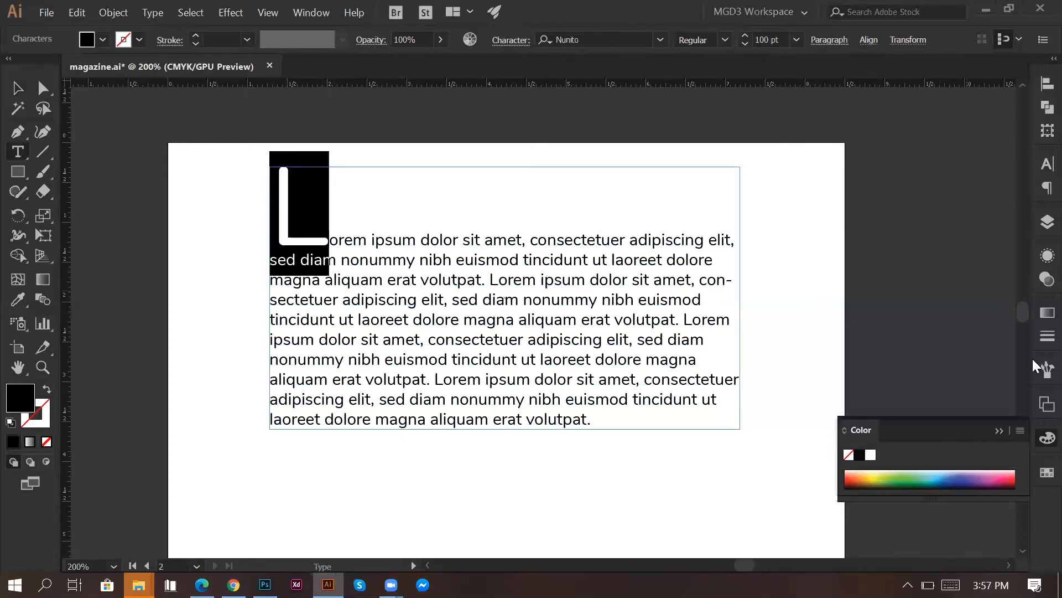
{"action": "left_click", "coordinate": [1040, 165]}
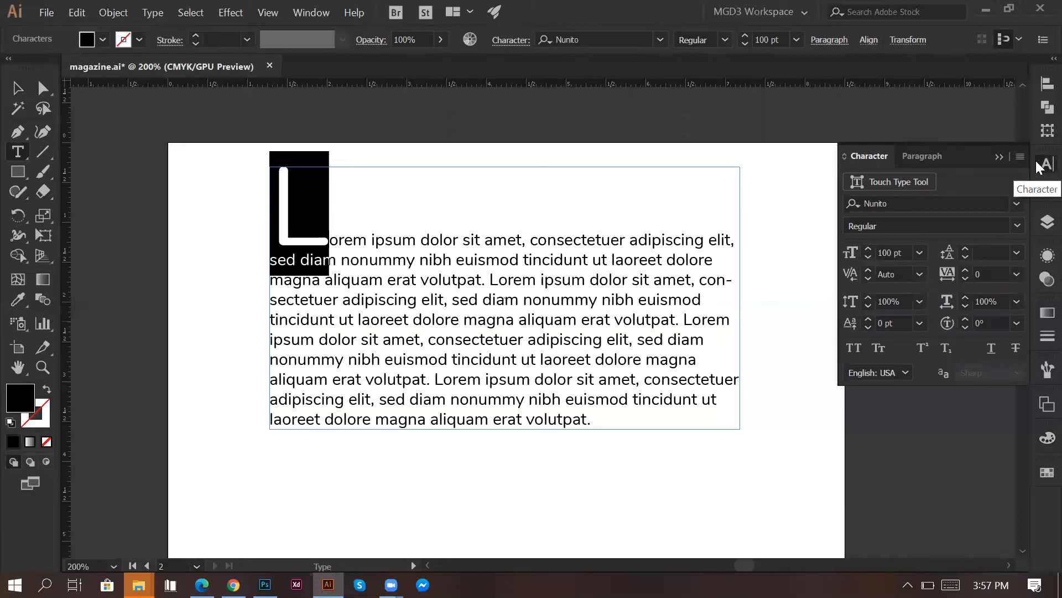
{"action": "left_click", "coordinate": [853, 322]}
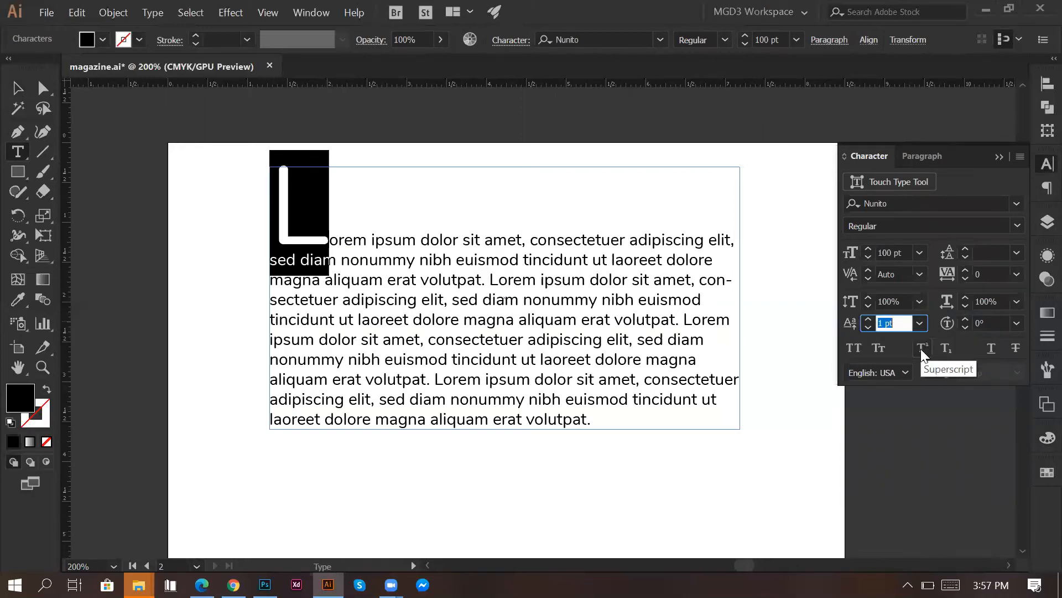
{"action": "key", "text": "Down"}
{"action": "key", "text": "Down"}
{"action": "key", "text": "Down"}
{"action": "key", "text": "Down"}
{"action": "key", "text": "Down"}
{"action": "key", "text": "Down"}
{"action": "key", "text": "Down"}
{"action": "key", "text": "Down"}
{"action": "key", "text": "Down"}
{"action": "key", "text": "Down"}
{"action": "key", "text": "Down"}
{"action": "key", "text": "Down"}
{"action": "key", "text": "Down"}
{"action": "key", "text": "Down"}
{"action": "key", "text": "Down"}
{"action": "key", "text": "Down"}
{"action": "key", "text": "Down"}
{"action": "key", "text": "Down"}
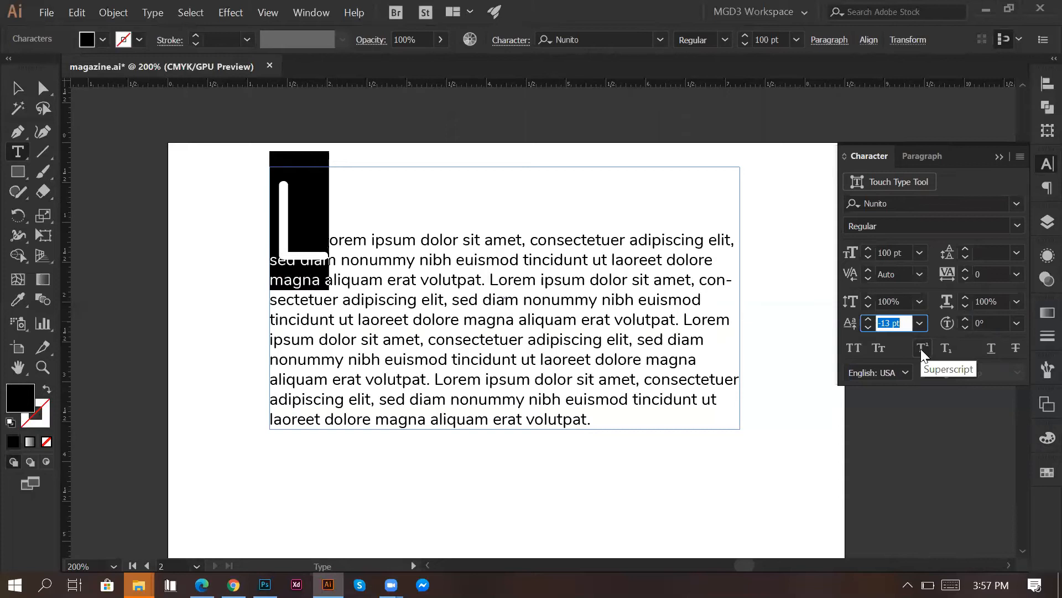
{"action": "key", "text": "Down"}
{"action": "key", "text": "Down"}
{"action": "key", "text": "Down"}
{"action": "key", "text": "Down"}
{"action": "key", "text": "Down"}
{"action": "key", "text": "Down"}
{"action": "key", "text": "Down"}
{"action": "key", "text": "Down"}
{"action": "key", "text": "Down"}
{"action": "key", "text": "Down"}
{"action": "key", "text": "Down"}
{"action": "key", "text": "Down"}
{"action": "key", "text": "Down"}
{"action": "key", "text": "Down"}
{"action": "key", "text": "Down"}
{"action": "key", "text": "Down"}
{"action": "key", "text": "Down"}
{"action": "key", "text": "Down"}
{"action": "key", "text": "Down"}
{"action": "key", "text": "Down"}
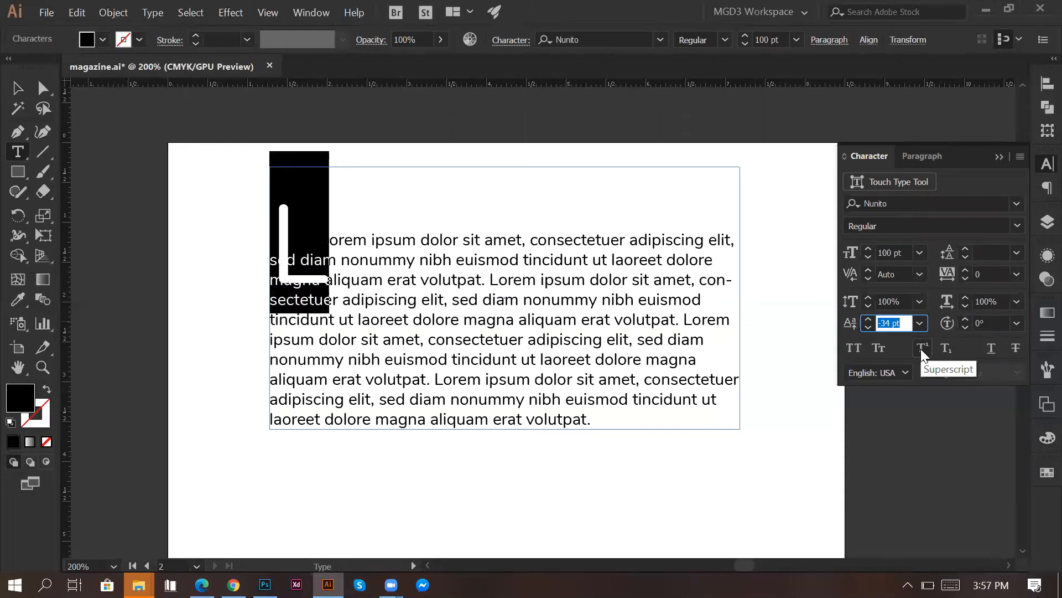
{"action": "key", "text": "Down"}
{"action": "key", "text": "Down"}
{"action": "key", "text": "Down"}
{"action": "key", "text": "Down"}
{"action": "key", "text": "Down"}
{"action": "key", "text": "Down"}
{"action": "key", "text": "Down"}
{"action": "key", "text": "Down"}
{"action": "key", "text": "Down"}
{"action": "key", "text": "Down"}
{"action": "key", "text": "Down"}
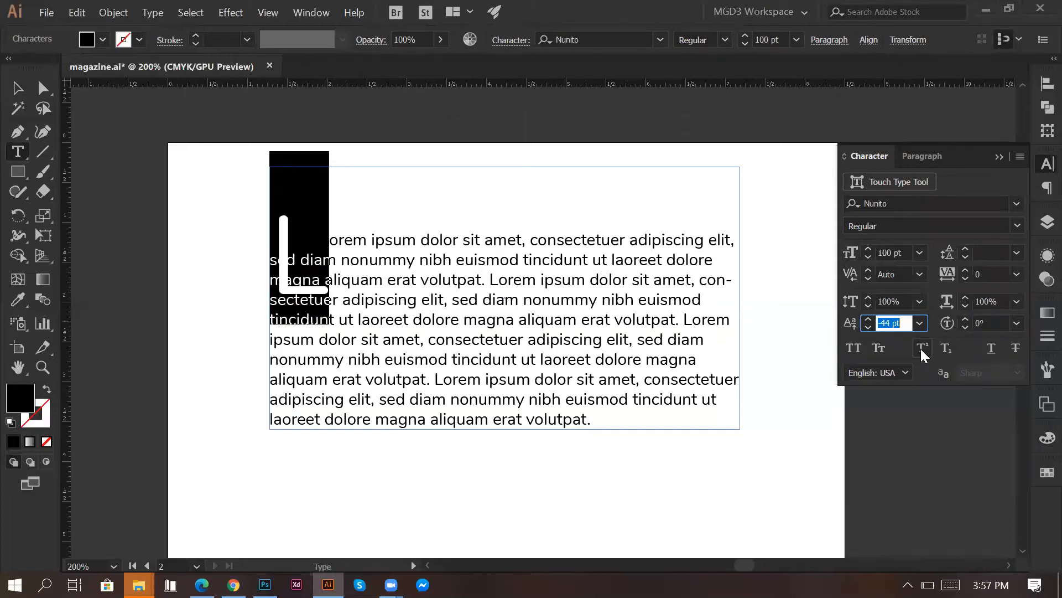
{"action": "key", "text": "Down"}
{"action": "key", "text": "Down"}
{"action": "key", "text": "Down"}
{"action": "key", "text": "Down"}
{"action": "key", "text": "Down"}
{"action": "key", "text": "Down"}
{"action": "key", "text": "Down"}
{"action": "key", "text": "Down"}
{"action": "key", "text": "Down"}
{"action": "key", "text": "Down"}
{"action": "key", "text": "Down"}
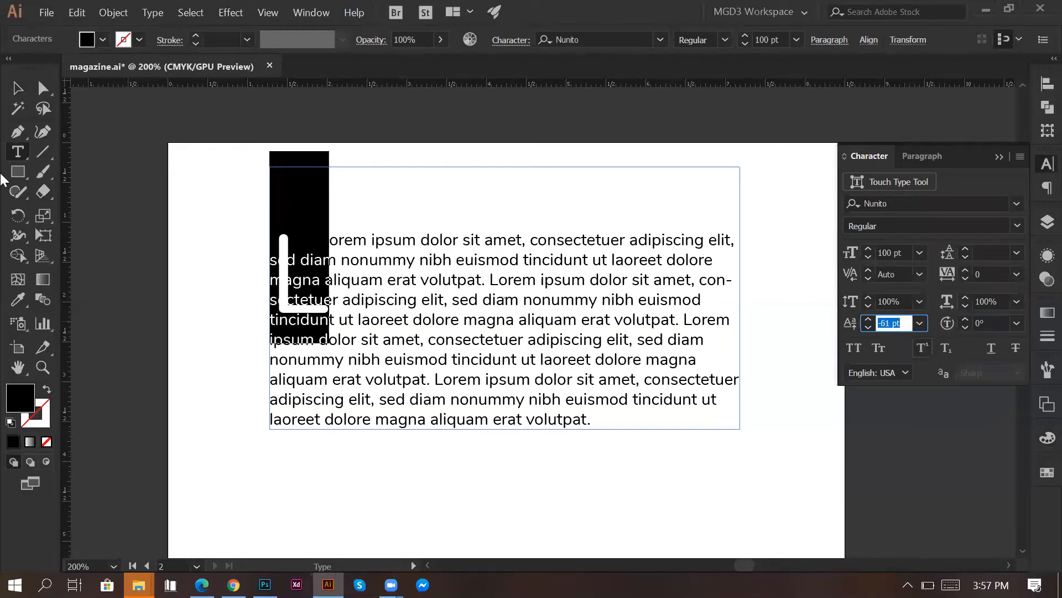
{"action": "left_click", "coordinate": [17, 88]}
{"action": "left_click", "coordinate": [142, 285]}
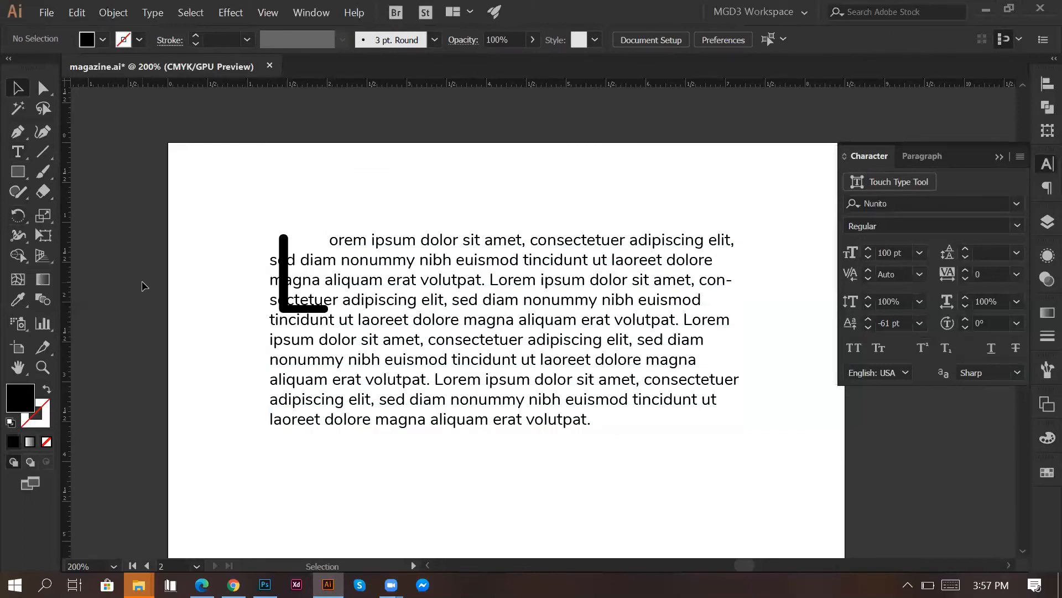
Step: Select the enlarged L, try deleting it from the paragraph, and undo the deletion
{"action": "double_click", "coordinate": [291, 272]}
{"action": "left_click", "coordinate": [303, 280]}
{"action": "left_click_drag", "start_coordinate": [311, 280], "coordinate": [254, 282]}
{"action": "left_click_drag", "start_coordinate": [308, 240], "coordinate": [260, 235]}
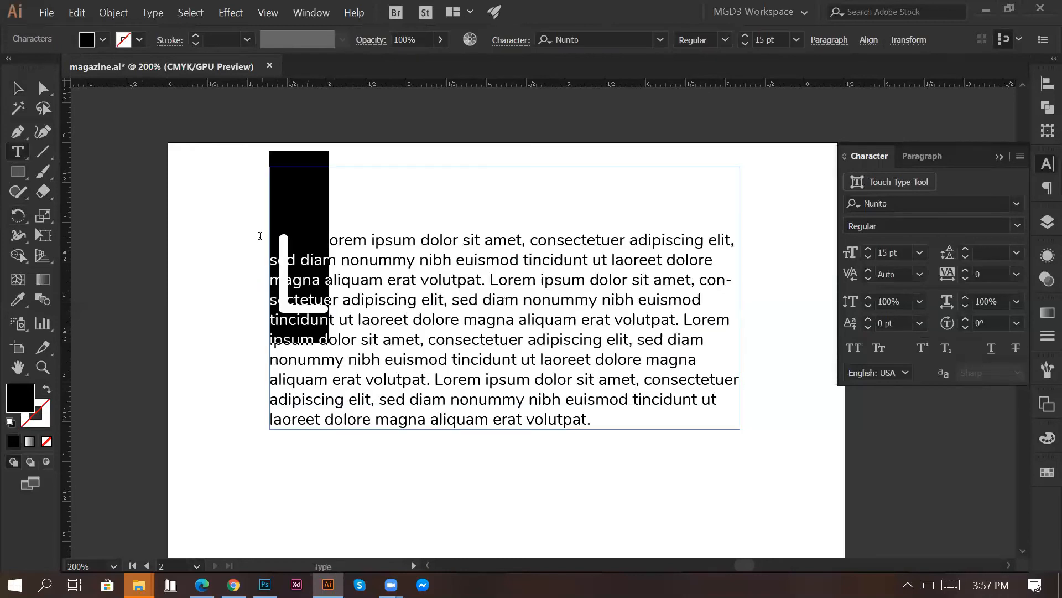
{"action": "key", "text": "BackSpace"}
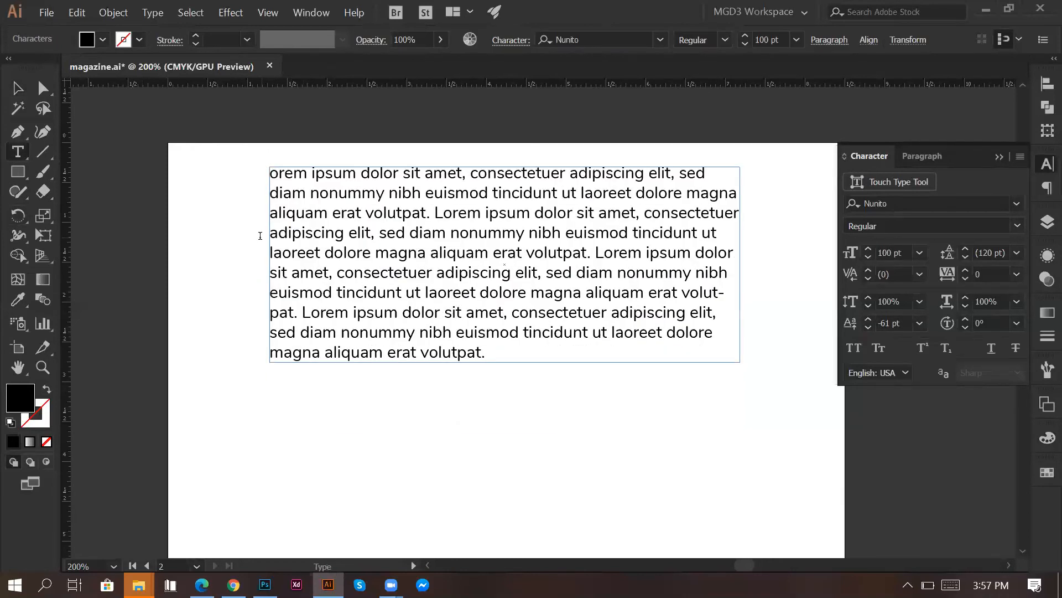
{"action": "key", "text": "ctrl+z"}
Step: Reset the baseline shift of the enlarged L to 0 pt
{"action": "left_click_drag", "start_coordinate": [310, 240], "coordinate": [237, 242]}
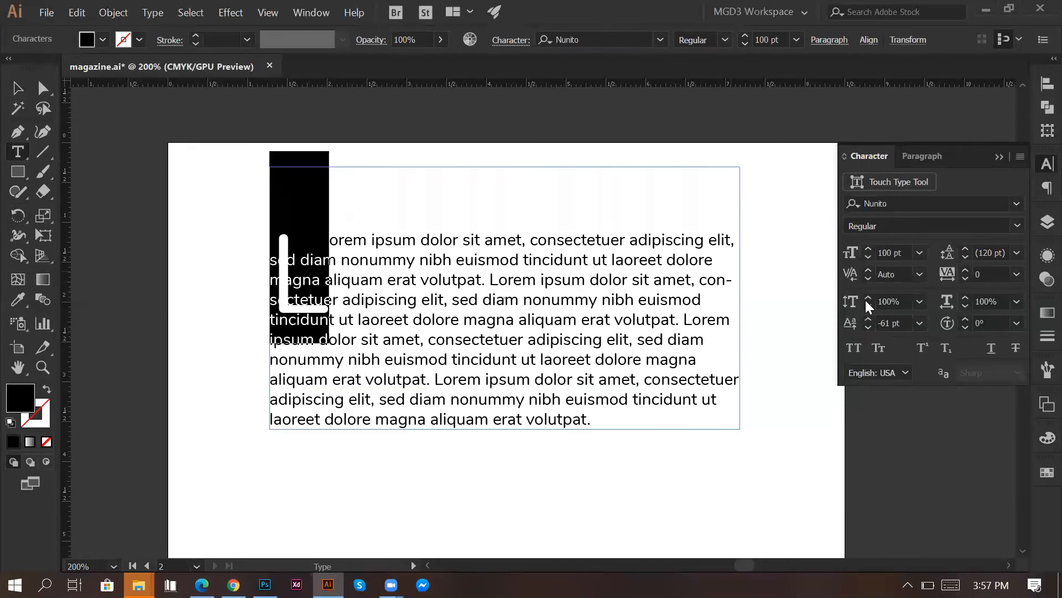
{"action": "left_click", "coordinate": [904, 322]}
{"action": "type", "text": "0"}
{"action": "key", "text": "Return"}
Step: Match the whole text frame to its 15 pt body text with the Eyedropper, and deselect it
{"action": "left_click", "coordinate": [17, 88]}
{"action": "left_click", "coordinate": [17, 299]}
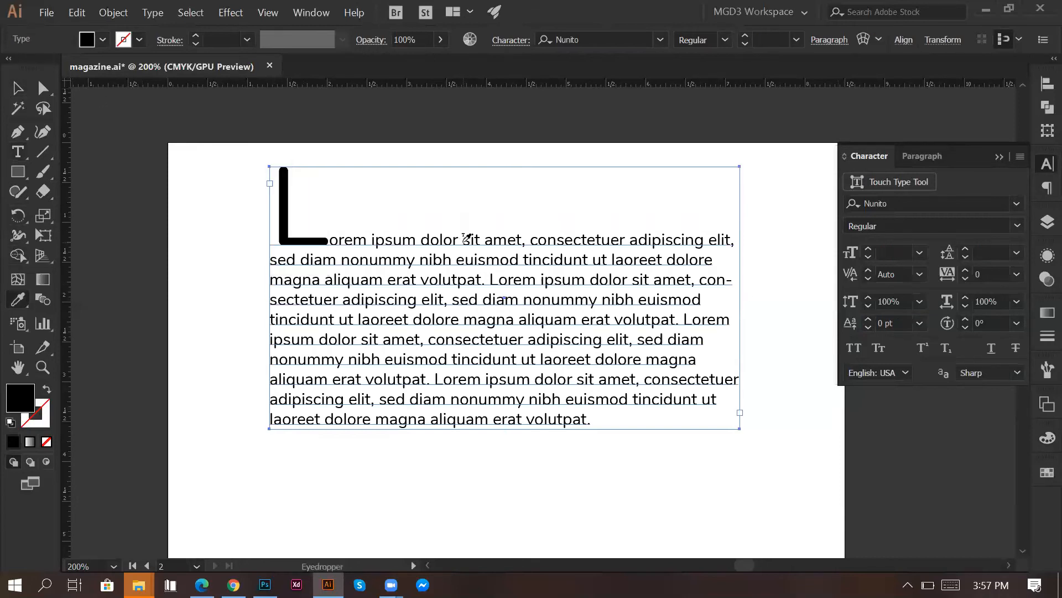
{"action": "left_click", "coordinate": [465, 241]}
{"action": "key", "text": "v"}
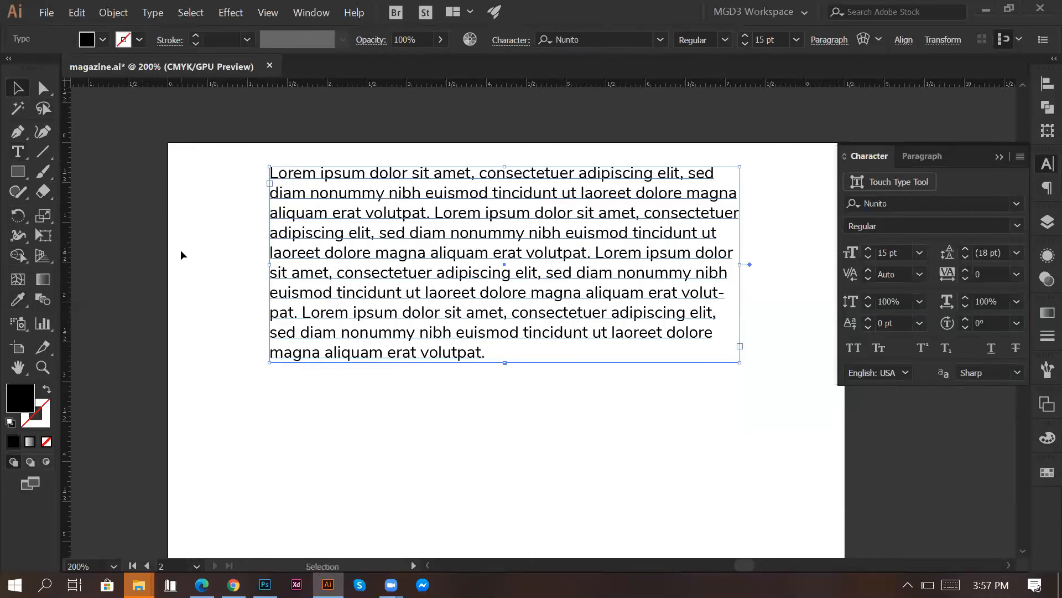
{"action": "left_click", "coordinate": [182, 253]}
{"action": "left_click", "coordinate": [306, 235]}
{"action": "scroll", "coordinate": [403, 387], "scroll_direction": "down", "scroll_amount": 1}
{"action": "left_click", "coordinate": [394, 370]}
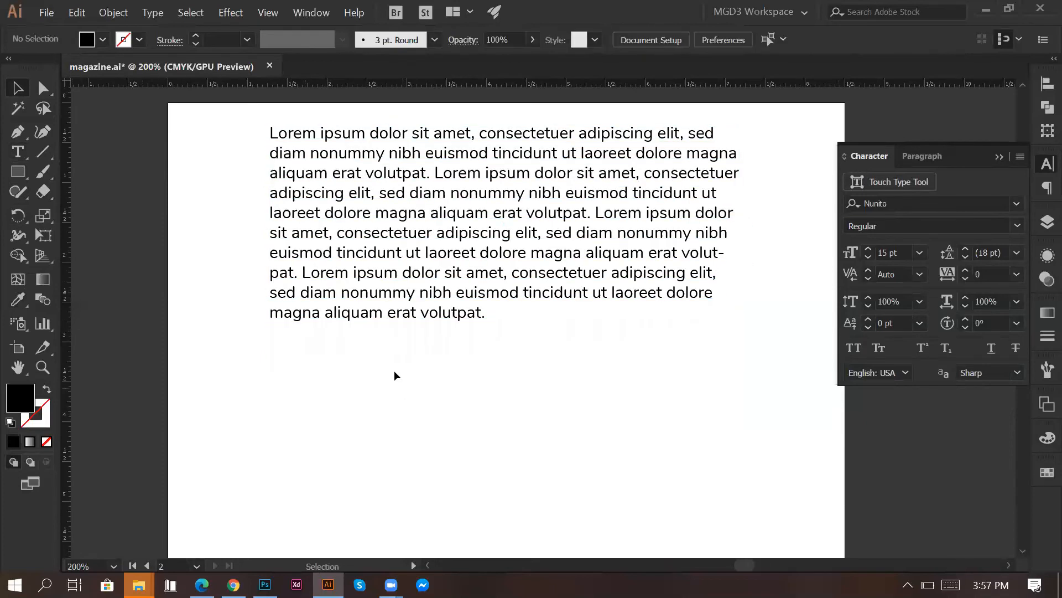
Step: Show the guides and draw a black rectangle covering the placeholder paragraph between the outer text-column guides
{"action": "scroll", "coordinate": [394, 370], "scroll_direction": "down", "scroll_amount": 1}
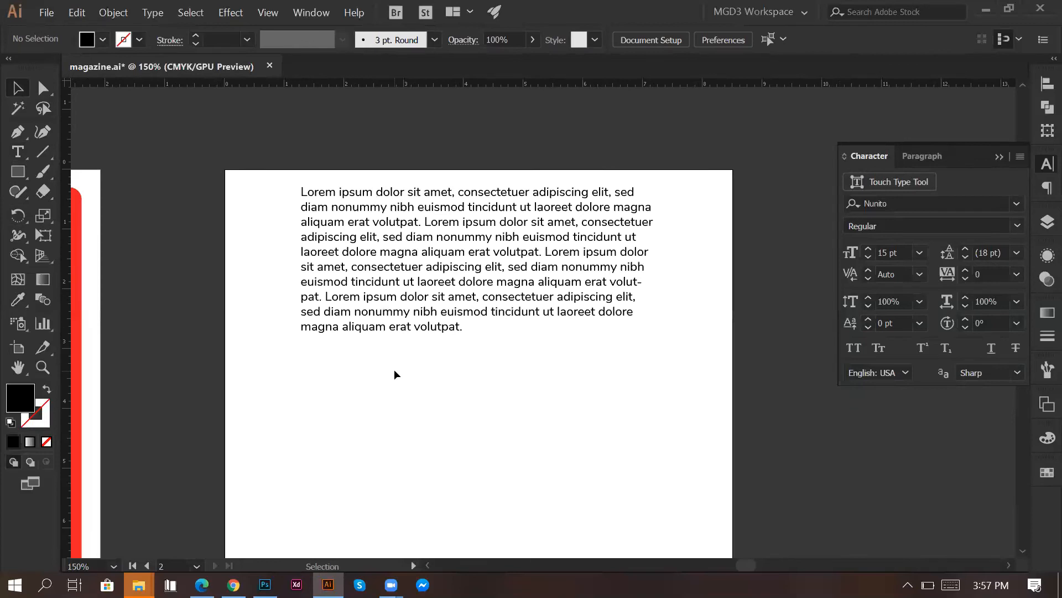
{"action": "scroll", "coordinate": [398, 335], "scroll_direction": "down", "scroll_amount": 1}
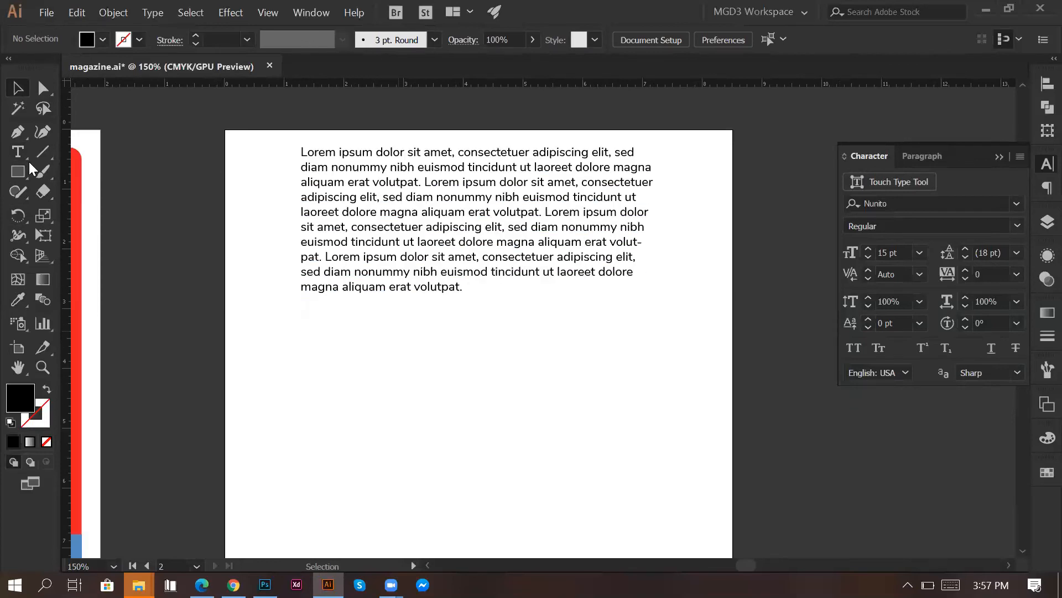
{"action": "left_click", "coordinate": [18, 176]}
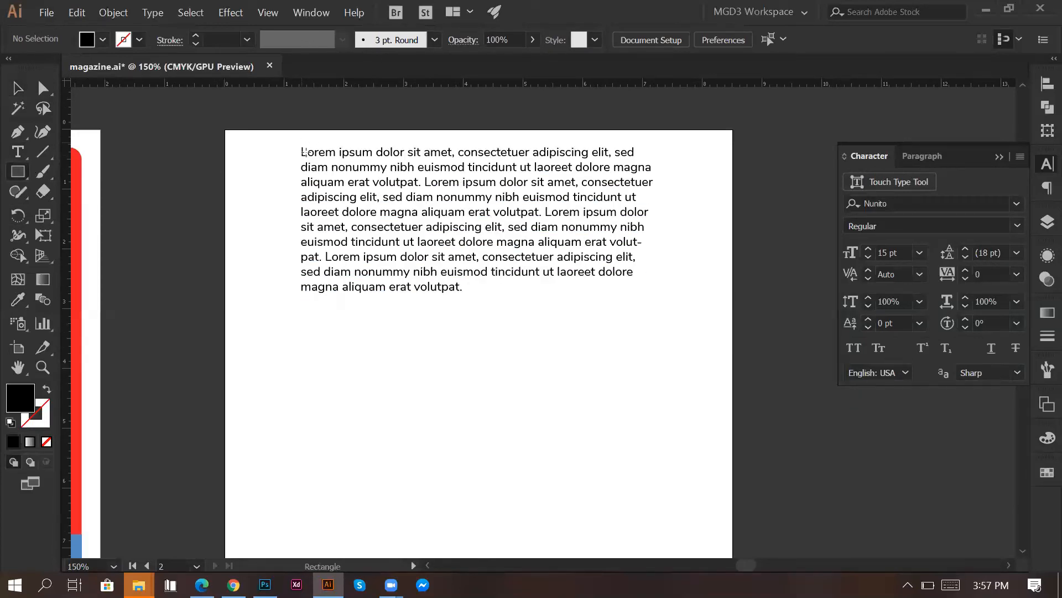
{"action": "key", "text": "ctrl+;"}
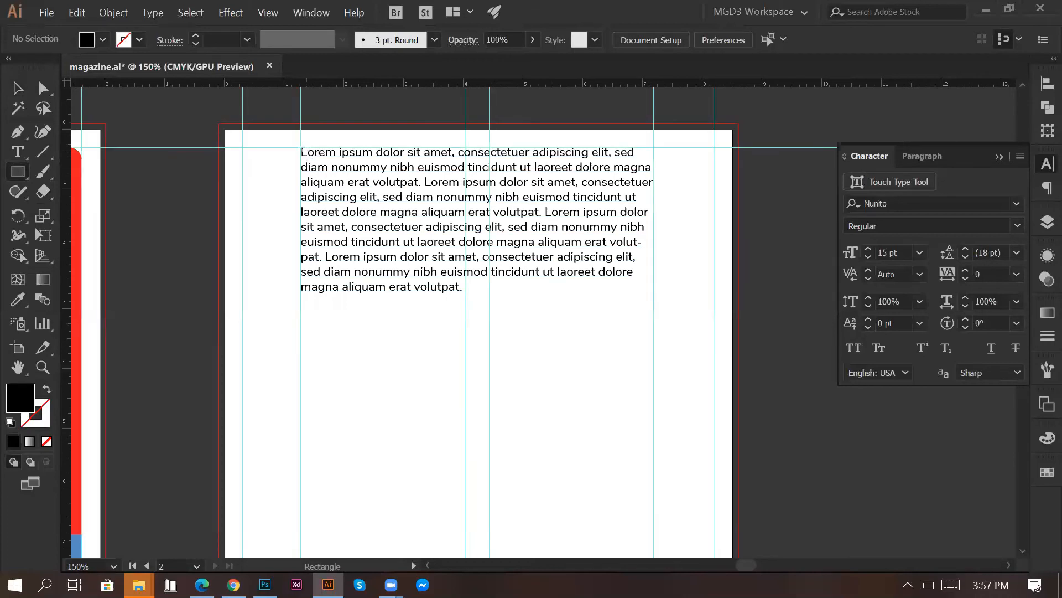
{"action": "left_click_drag", "start_coordinate": [300, 147], "coordinate": [654, 296]}
Step: Move the black rectangle straight down into the empty area below the placeholder paragraph, and deselect it
{"action": "left_click", "coordinate": [18, 87]}
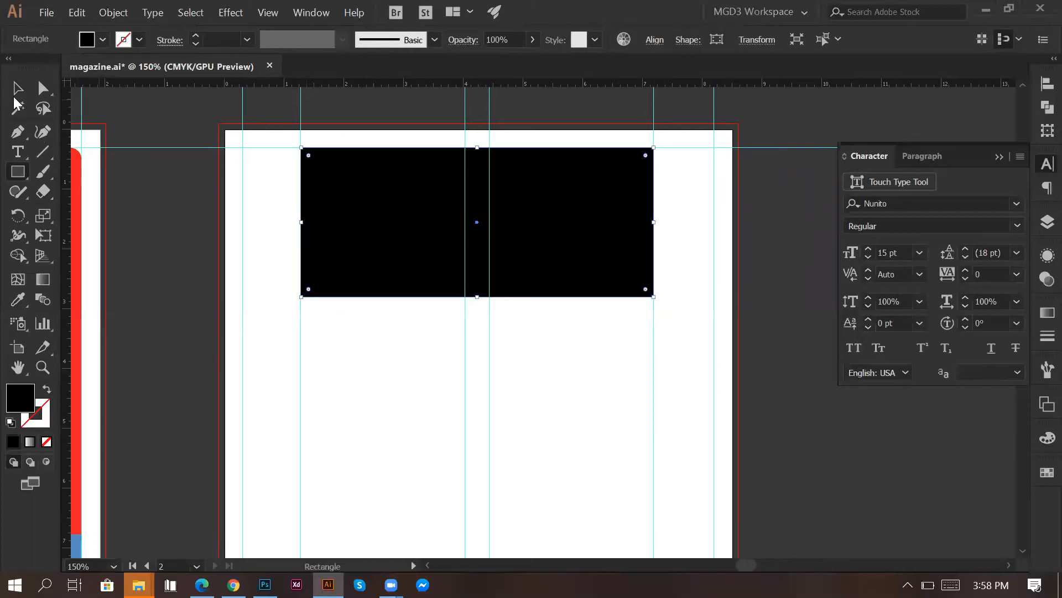
{"action": "left_click_drag", "start_coordinate": [418, 177], "coordinate": [427, 357]}
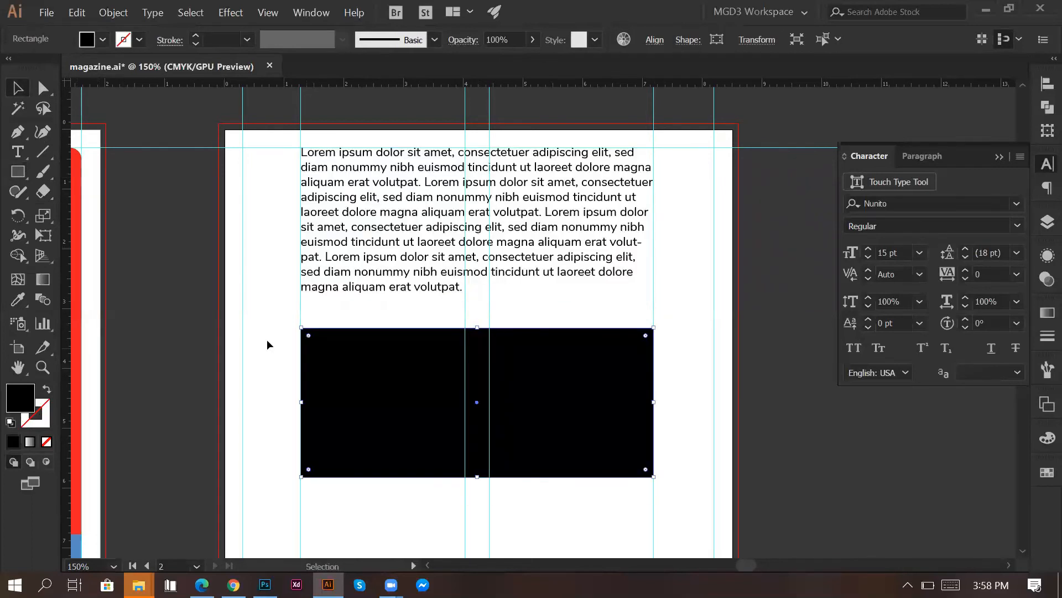
{"action": "left_click", "coordinate": [267, 340]}
Step: Draw a small black rectangle inside the upper-left corner of the large one, and select only the small rectangle
{"action": "left_click", "coordinate": [18, 172]}
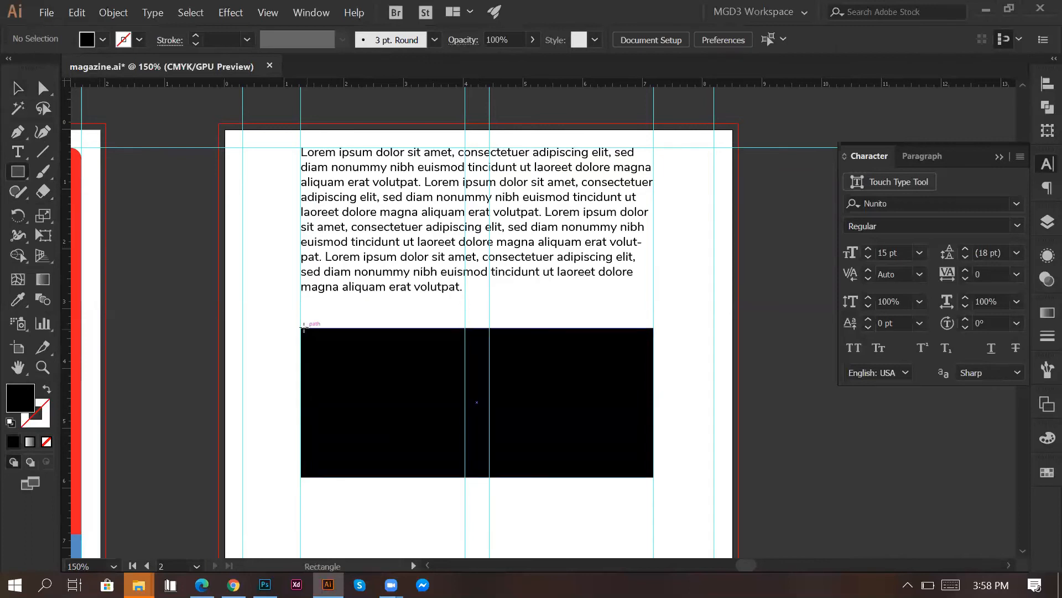
{"action": "left_click_drag", "start_coordinate": [301, 327], "coordinate": [358, 396]}
{"action": "left_click", "coordinate": [23, 89]}
{"action": "left_click", "coordinate": [331, 377]}
{"action": "left_click", "coordinate": [425, 375], "text": "shift"}
{"action": "left_click", "coordinate": [266, 367]}
{"action": "left_click", "coordinate": [318, 359]}
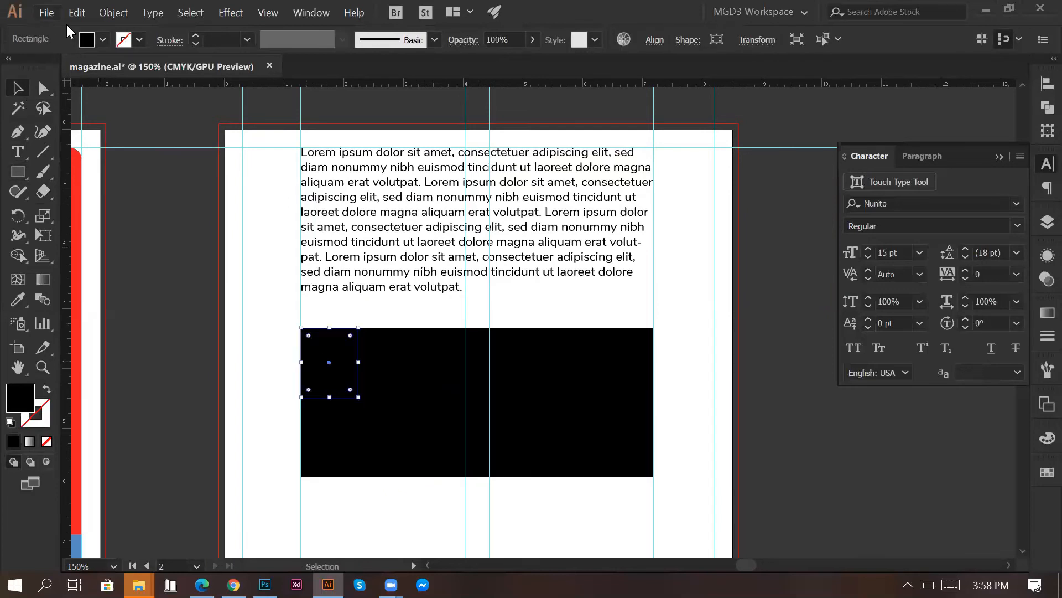
Step: Fill the small rectangle in the black rectangle's upper-left corner with yellow, and deselect everything
{"action": "left_click", "coordinate": [89, 40]}
{"action": "left_click", "coordinate": [55, 76]}
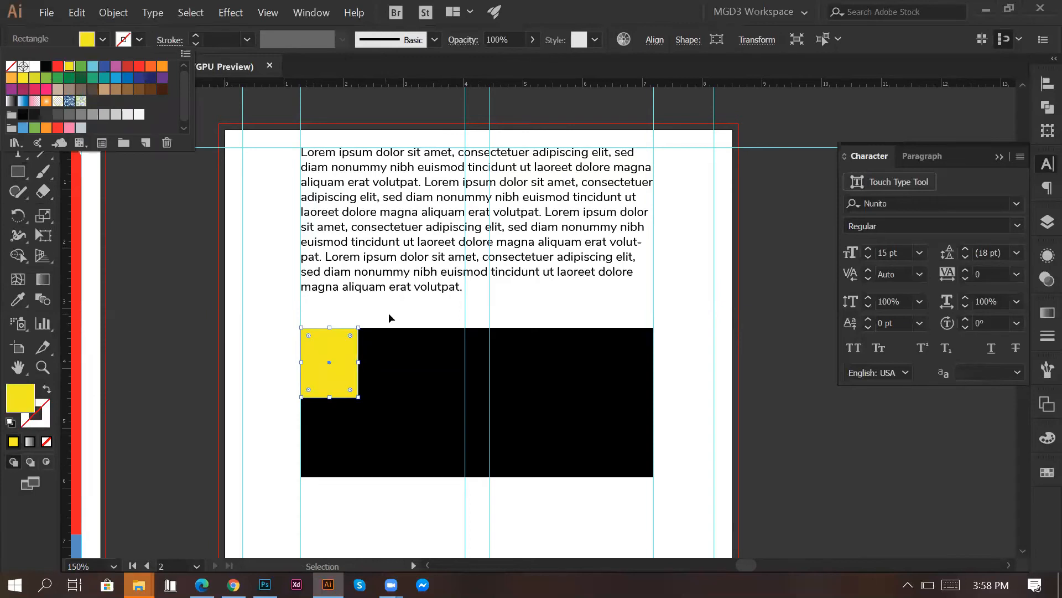
{"action": "left_click", "coordinate": [565, 418]}
{"action": "left_click", "coordinate": [538, 425]}
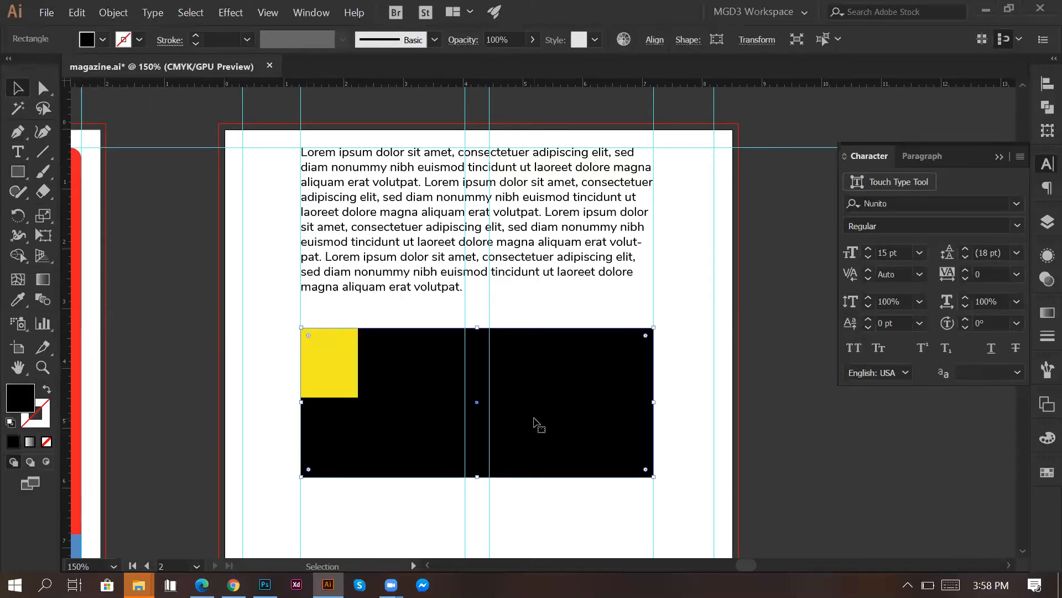
{"action": "left_click", "coordinate": [543, 516]}
Step: Draw a black five-pointed star below the large black rectangle, move it a little further down, and deselect it
{"action": "scroll", "coordinate": [565, 393], "scroll_direction": "down", "scroll_amount": 5}
{"action": "left_click", "coordinate": [26, 176]}
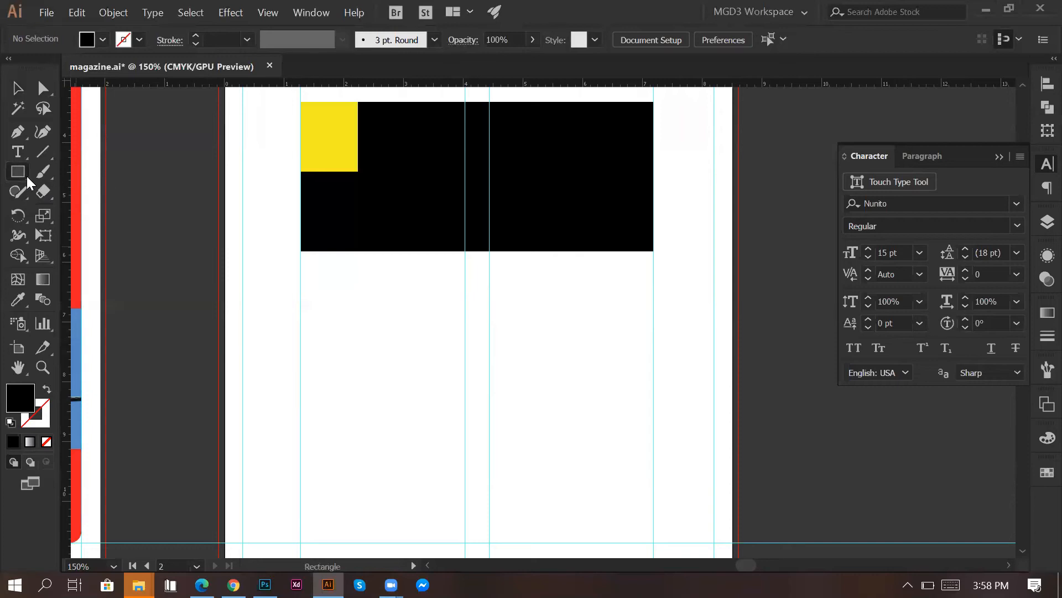
{"action": "left_click", "coordinate": [27, 176]}
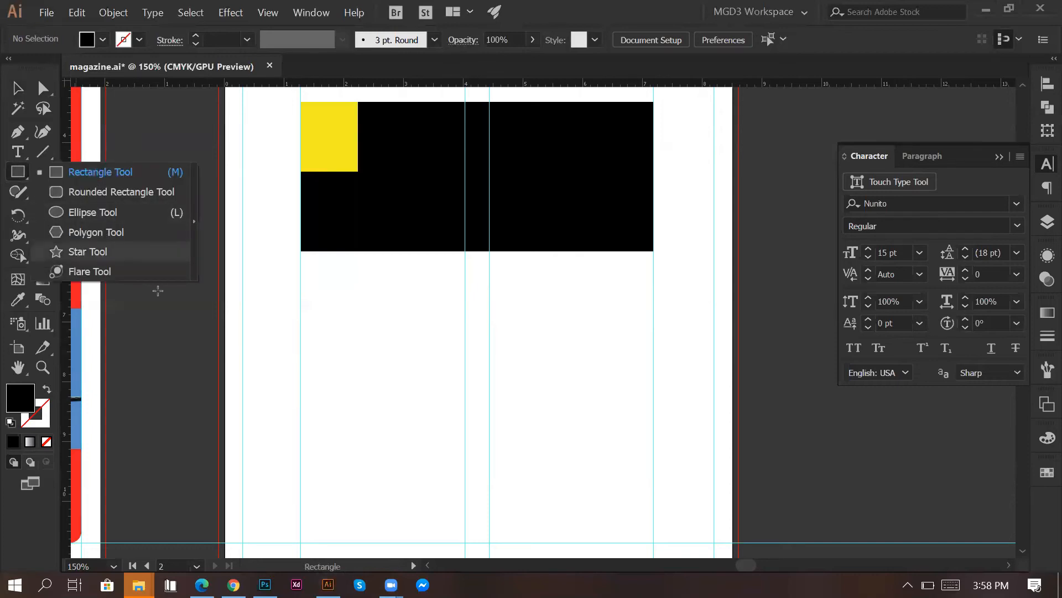
{"action": "left_click", "coordinate": [87, 251]}
{"action": "left_click_drag", "start_coordinate": [405, 327], "coordinate": [500, 397]}
{"action": "left_click", "coordinate": [17, 90]}
{"action": "left_click_drag", "start_coordinate": [435, 297], "coordinate": [422, 369]}
{"action": "left_click", "coordinate": [127, 288]}
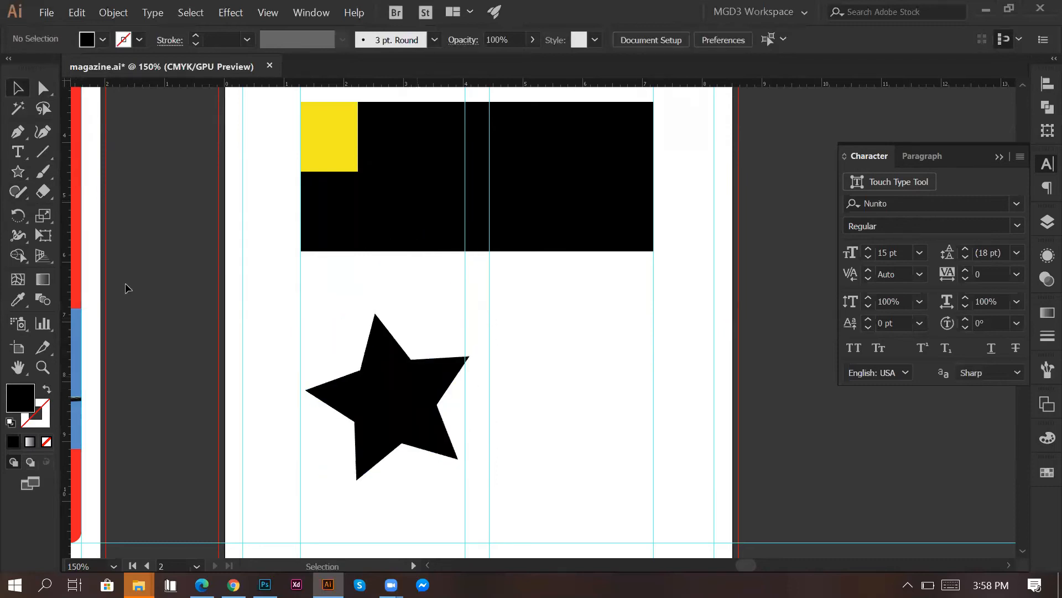
Step: Convert the star into an area text frame filled with Lorem ipsum placeholder text, and select that frame
{"action": "left_click", "coordinate": [18, 152]}
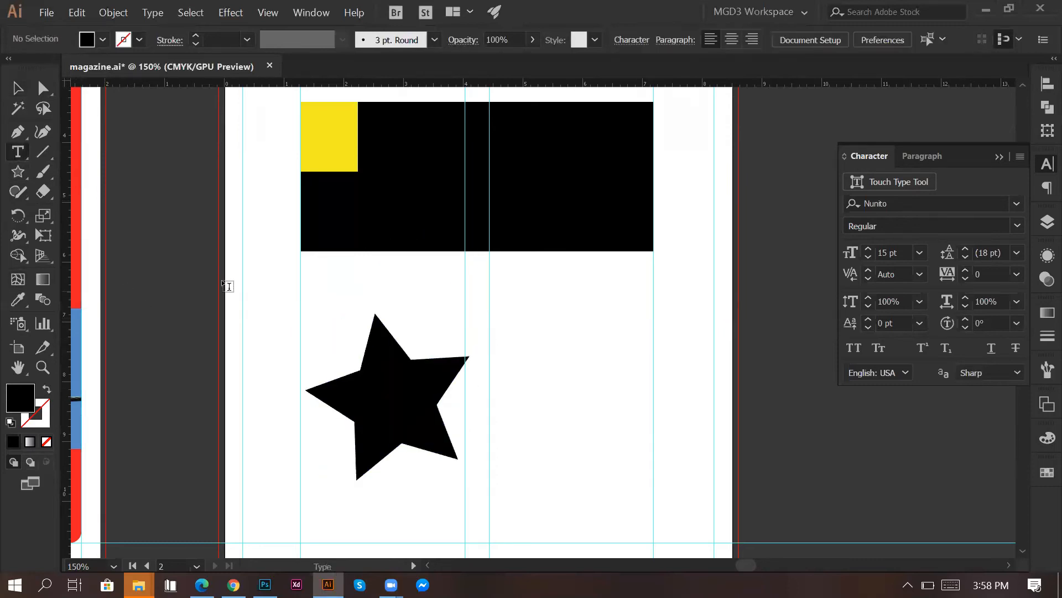
{"action": "left_click", "coordinate": [375, 344]}
{"action": "key", "text": "Escape"}
{"action": "left_click", "coordinate": [544, 397]}
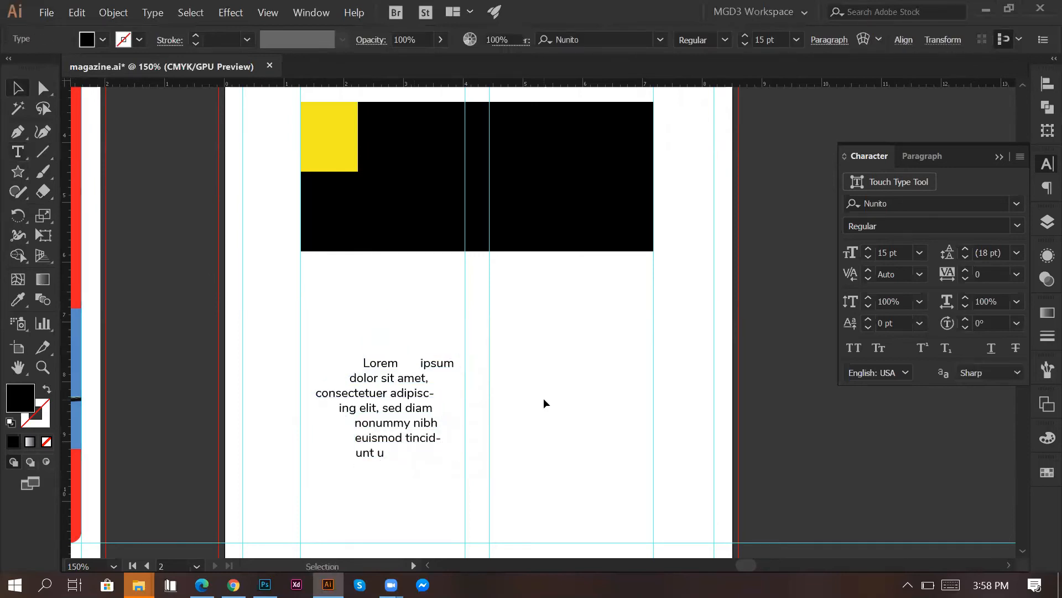
{"action": "left_click", "coordinate": [429, 416]}
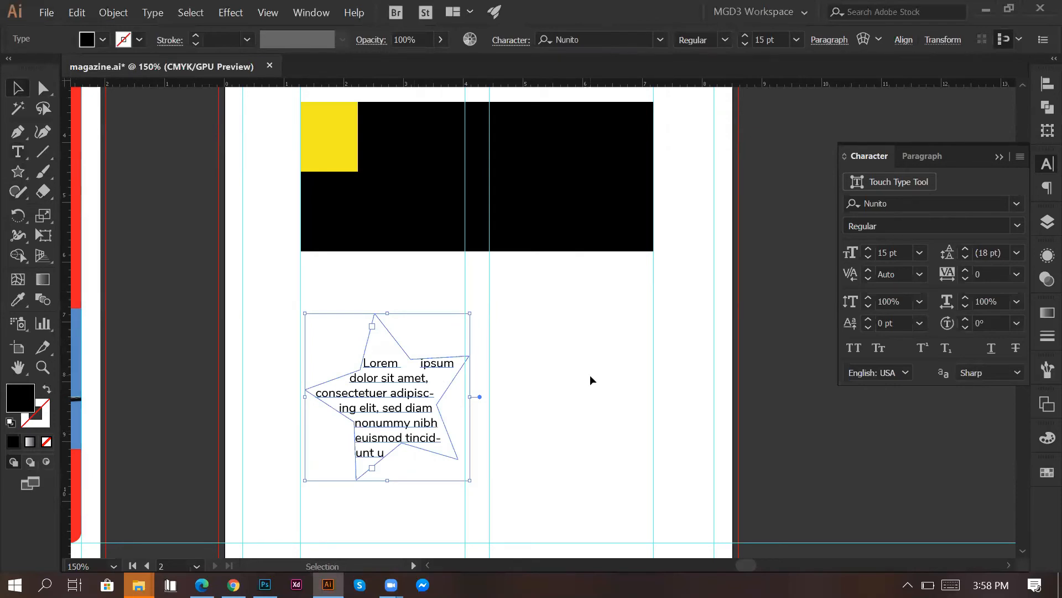
Step: Delete the star-shaped text frame
{"action": "scroll", "coordinate": [590, 374], "scroll_direction": "up", "scroll_amount": 5}
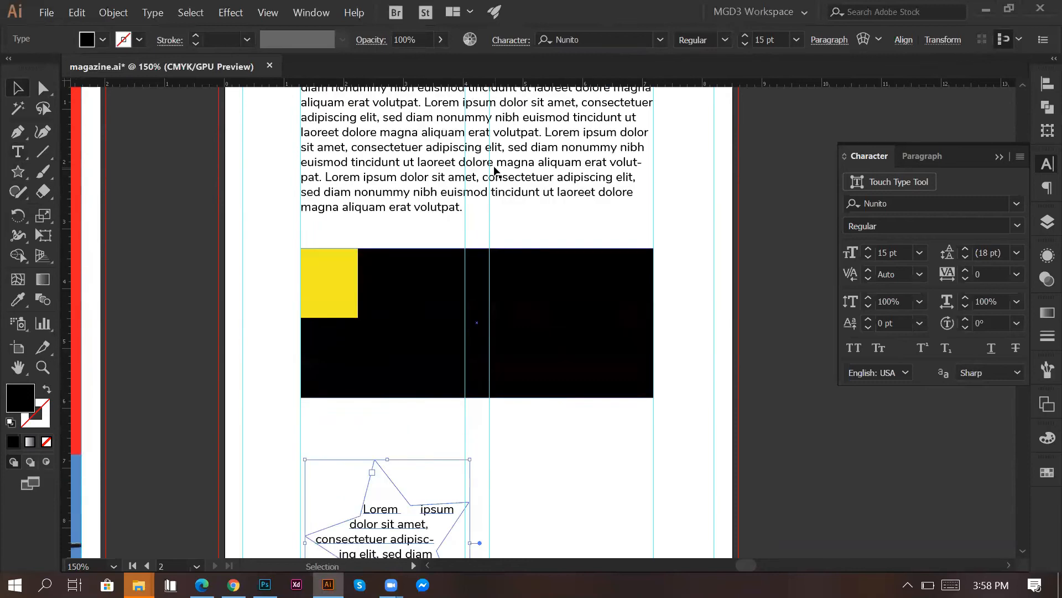
{"action": "scroll", "coordinate": [505, 396], "scroll_direction": "down", "scroll_amount": 4}
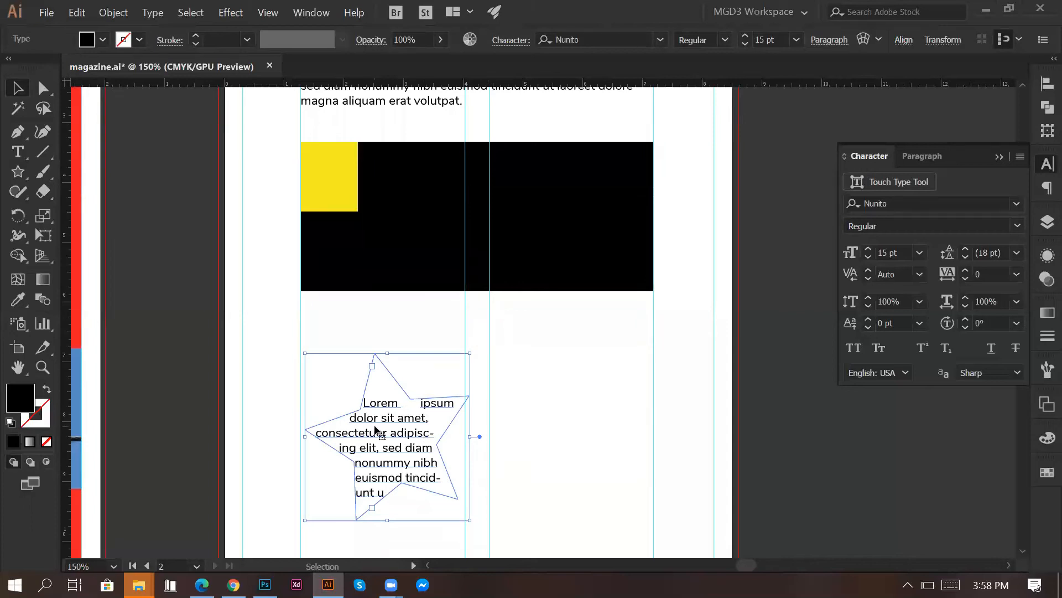
{"action": "key", "text": "Delete"}
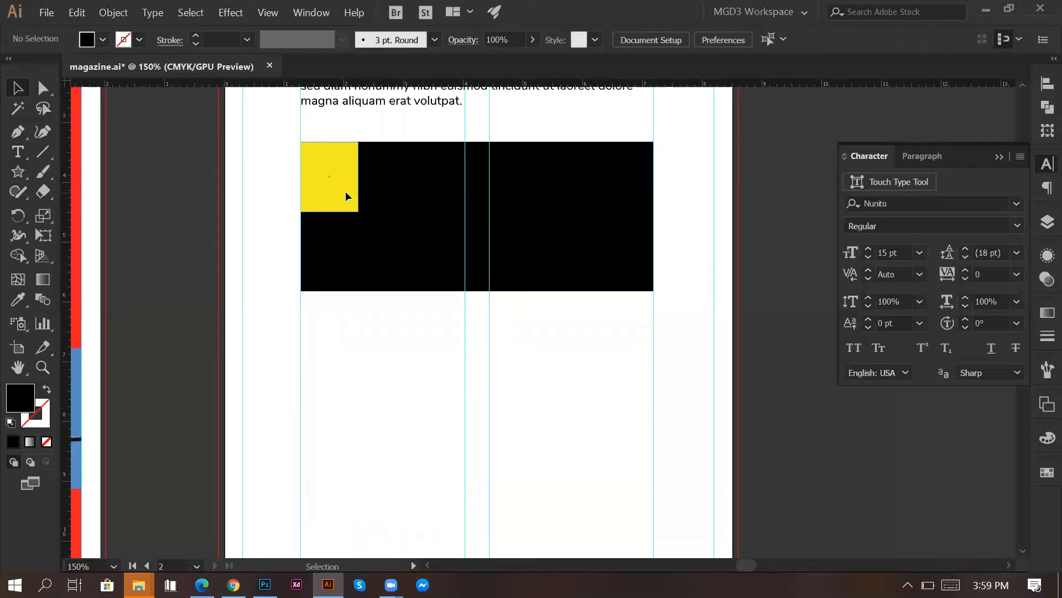
Step: Select the yellow and black rectangles together and split them where they overlap with the Pathfinder Divide operation
{"action": "left_click", "coordinate": [337, 208]}
{"action": "scroll", "coordinate": [336, 208], "scroll_direction": "up", "scroll_amount": 2}
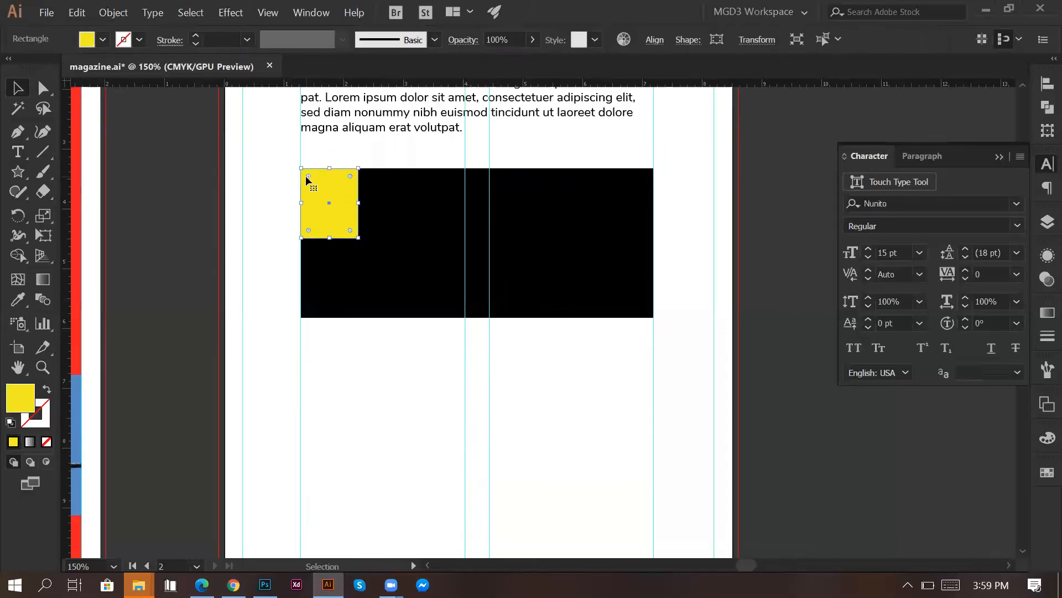
{"action": "left_click", "coordinate": [397, 270], "text": "shift"}
{"action": "left_click", "coordinate": [440, 402]}
{"action": "scroll", "coordinate": [342, 249], "scroll_direction": "up", "scroll_amount": 2}
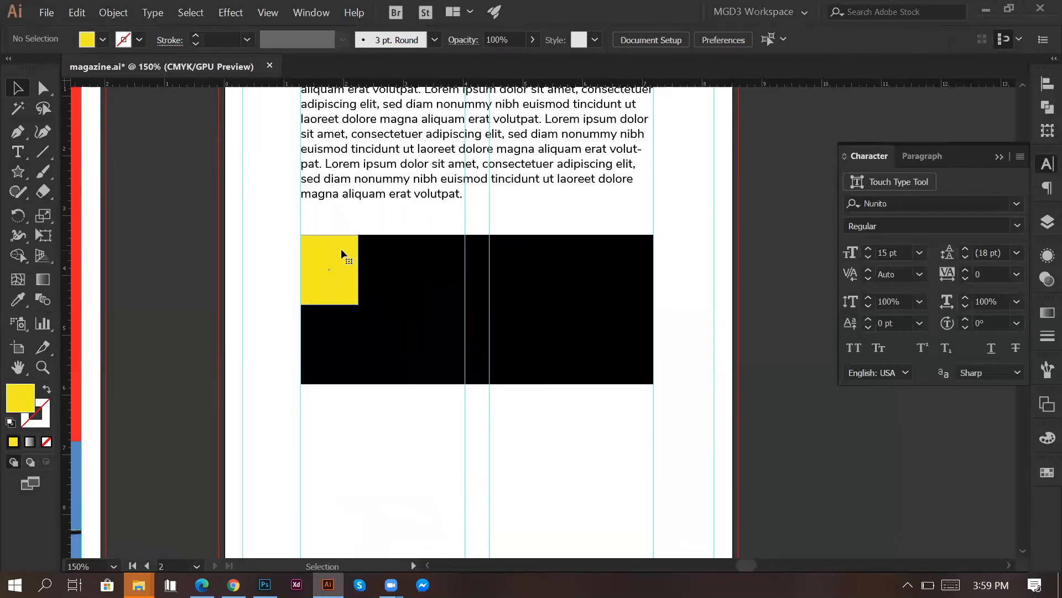
{"action": "left_click", "coordinate": [341, 249]}
{"action": "left_click", "coordinate": [401, 295], "text": "shift"}
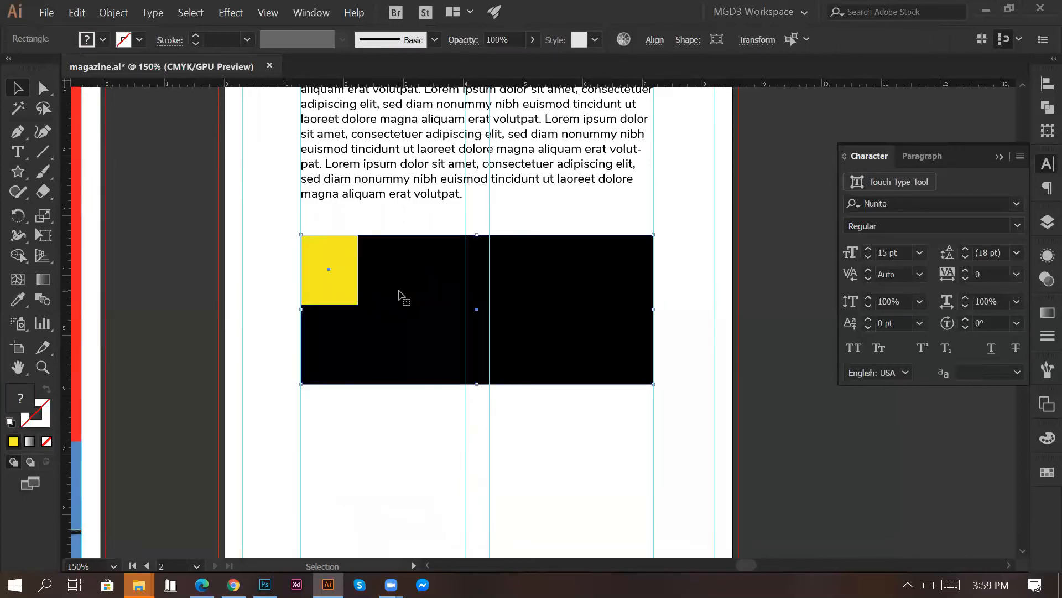
{"action": "left_click_drag", "start_coordinate": [391, 437], "coordinate": [331, 284]}
{"action": "left_click", "coordinate": [1038, 109]}
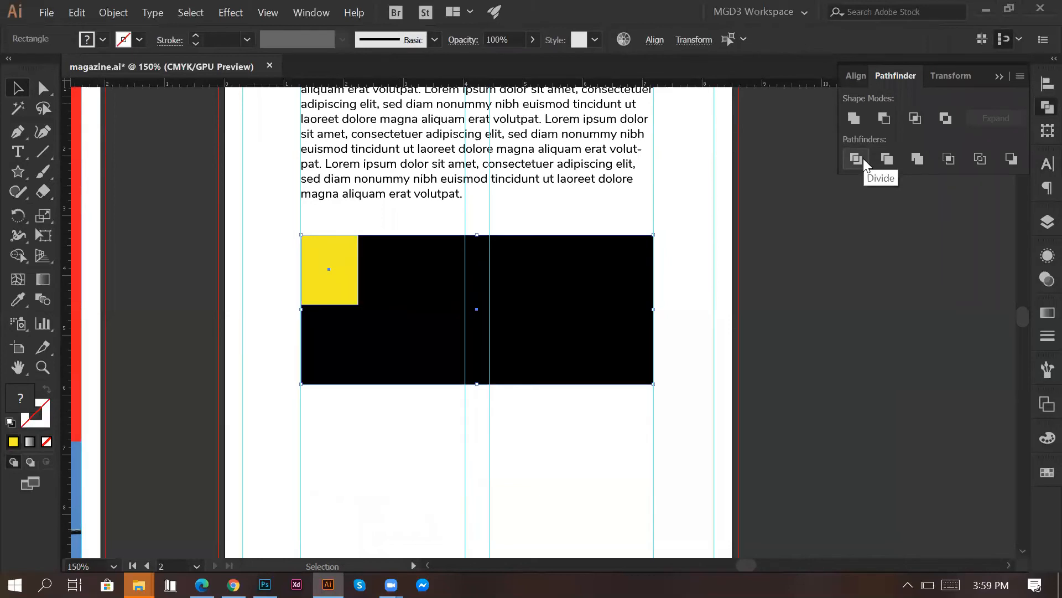
{"action": "left_click", "coordinate": [862, 158]}
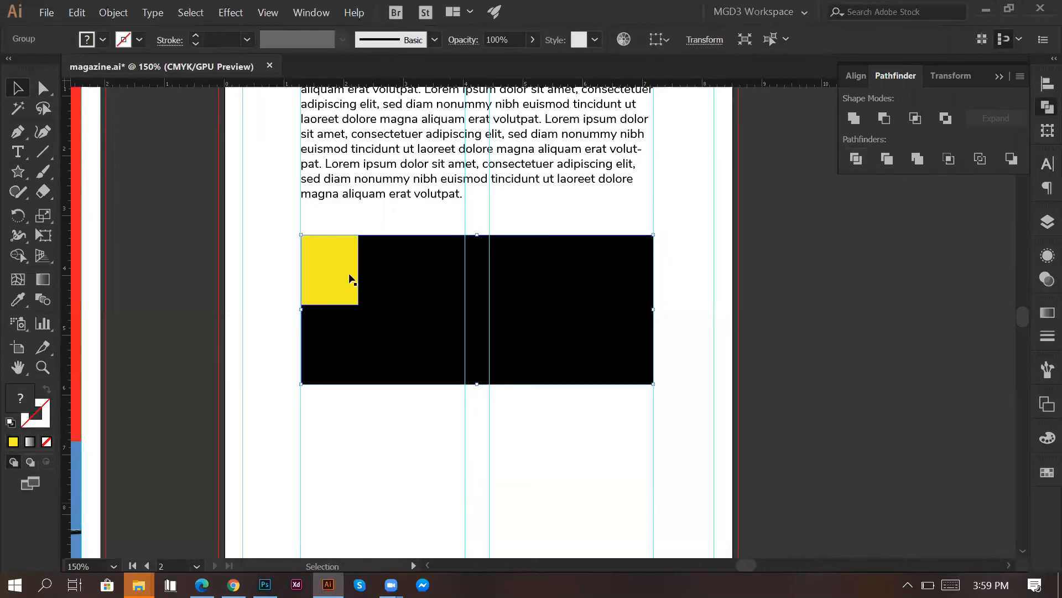
Step: Ungroup the divided yellow and black shapes, and deselect them
{"action": "key", "text": "Delete"}
{"action": "key", "text": "ctrl+z"}
{"action": "right_click", "coordinate": [416, 296]}
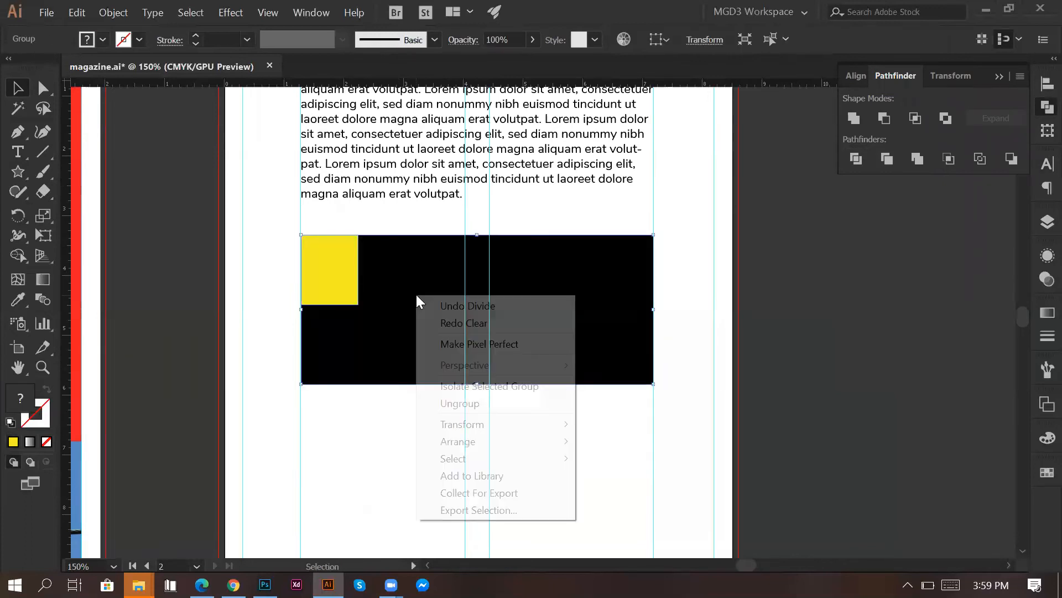
{"action": "left_click", "coordinate": [372, 440]}
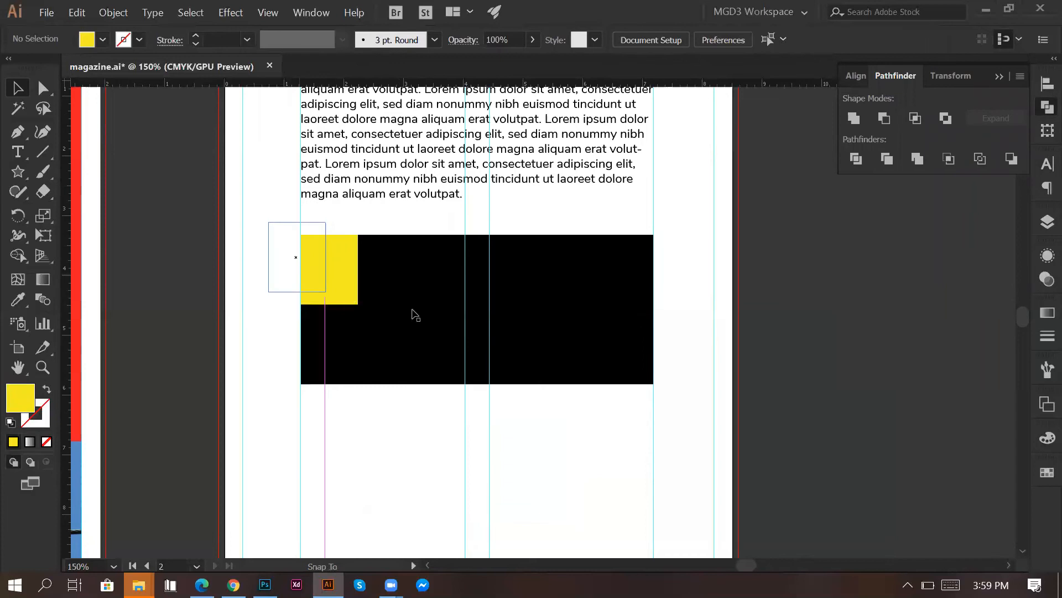
Step: Try moving the yellow piece away from the notched black shape, and undo the moves
{"action": "left_click_drag", "start_coordinate": [426, 328], "coordinate": [475, 361]}
{"action": "key", "text": "ctrl+z"}
{"action": "key", "text": "ctrl+z"}
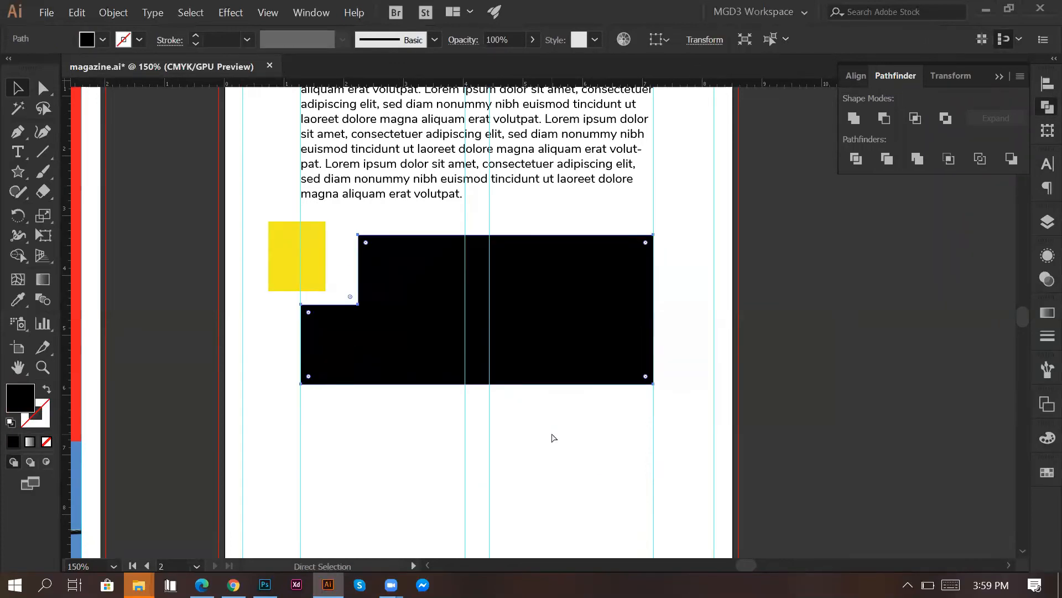
Step: Convert the yellow rectangle into an area text frame containing only the letter "L", and deselect it
{"action": "scroll", "coordinate": [404, 434], "scroll_direction": "up", "scroll_amount": 2}
{"action": "scroll", "coordinate": [407, 439], "scroll_direction": "up", "scroll_amount": 1}
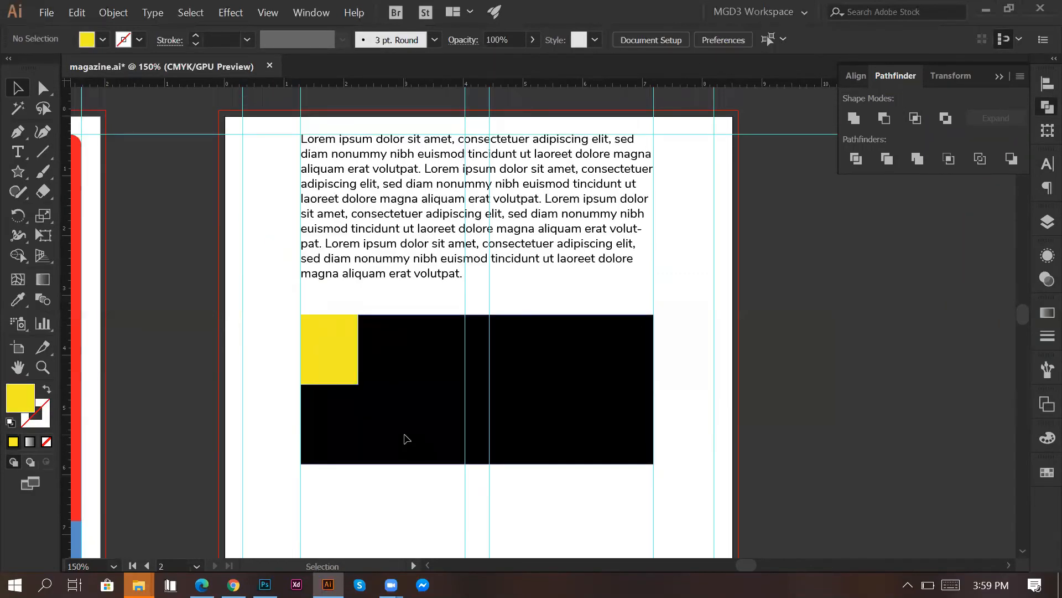
{"action": "left_click", "coordinate": [19, 151]}
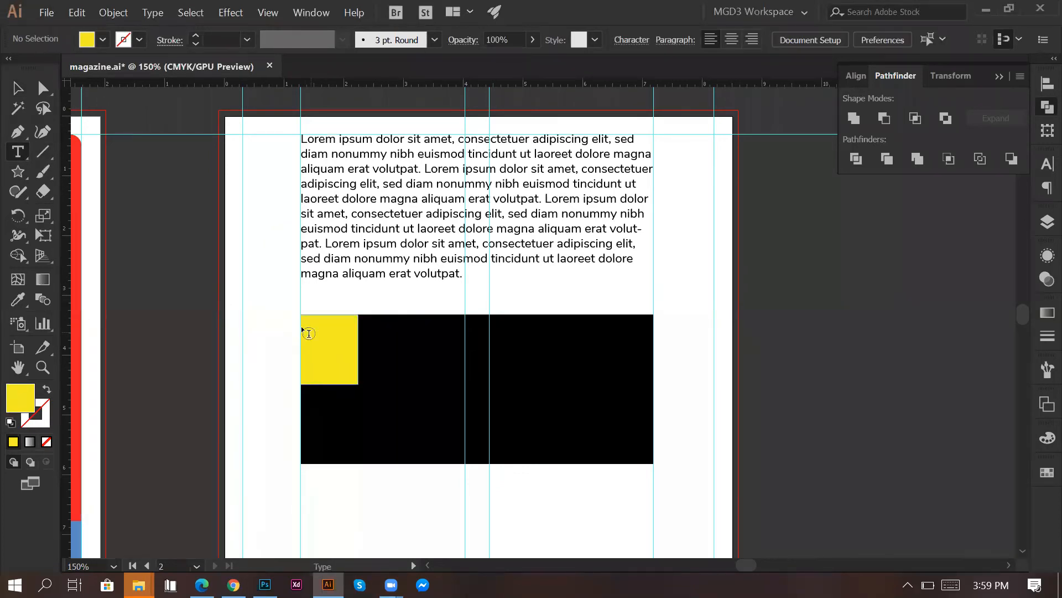
{"action": "left_click", "coordinate": [302, 331]}
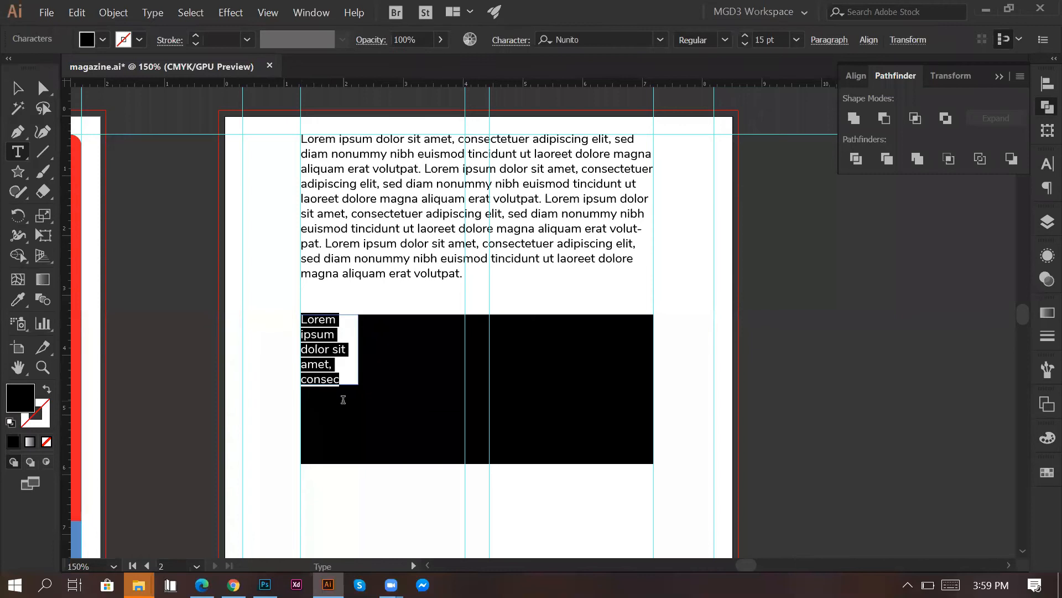
{"action": "type", "text": "L"}
{"action": "key", "text": "Escape"}
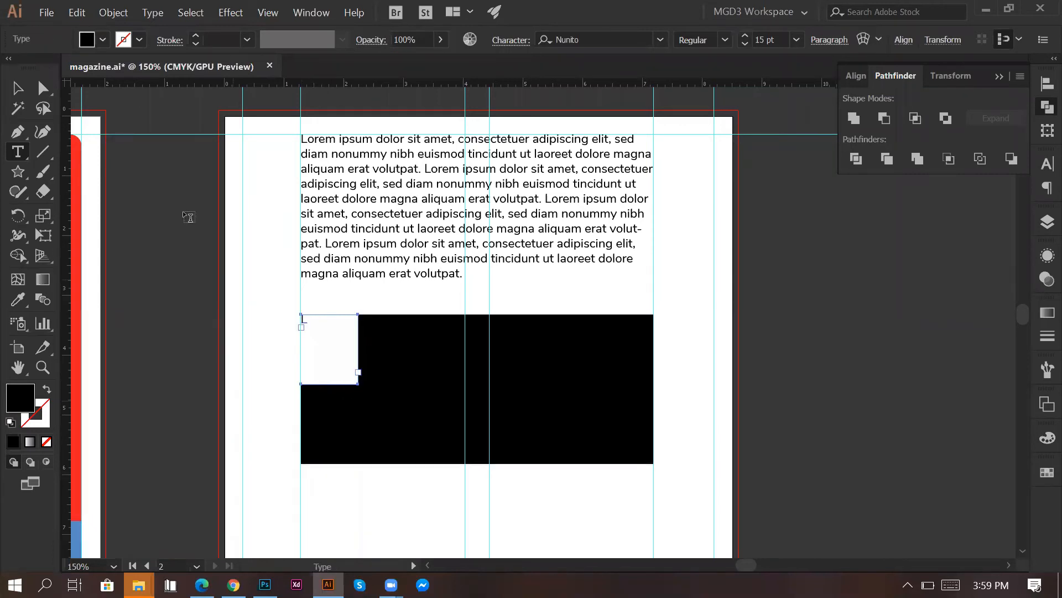
{"action": "left_click", "coordinate": [23, 95]}
{"action": "left_click", "coordinate": [174, 355]}
{"action": "double_click", "coordinate": [416, 227]}
{"action": "key", "text": "ctrl+a"}
{"action": "left_click_drag", "start_coordinate": [464, 274], "coordinate": [305, 138]}
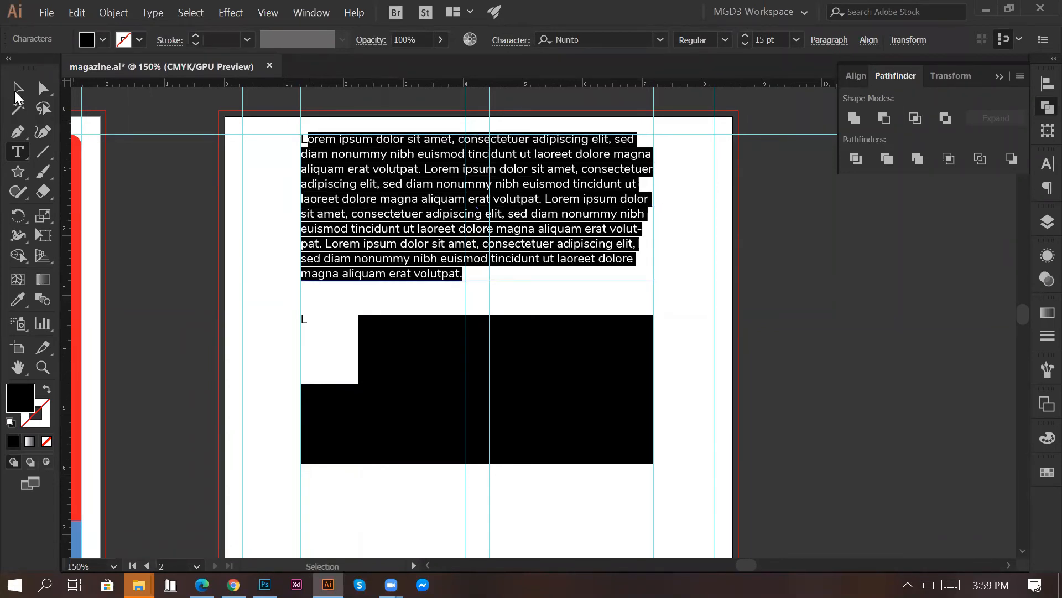
{"action": "key", "text": "Escape"}
Step: Convert the notched black shape into a placeholder text frame, delete the first letter of its text, and deselect it
{"action": "left_click", "coordinate": [21, 151]}
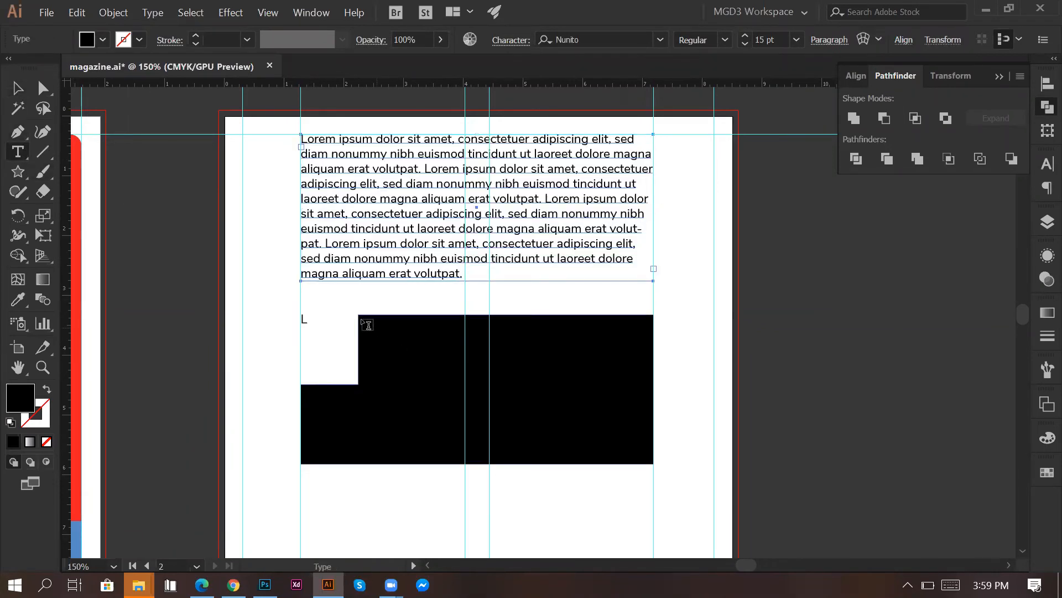
{"action": "left_click", "coordinate": [18, 89]}
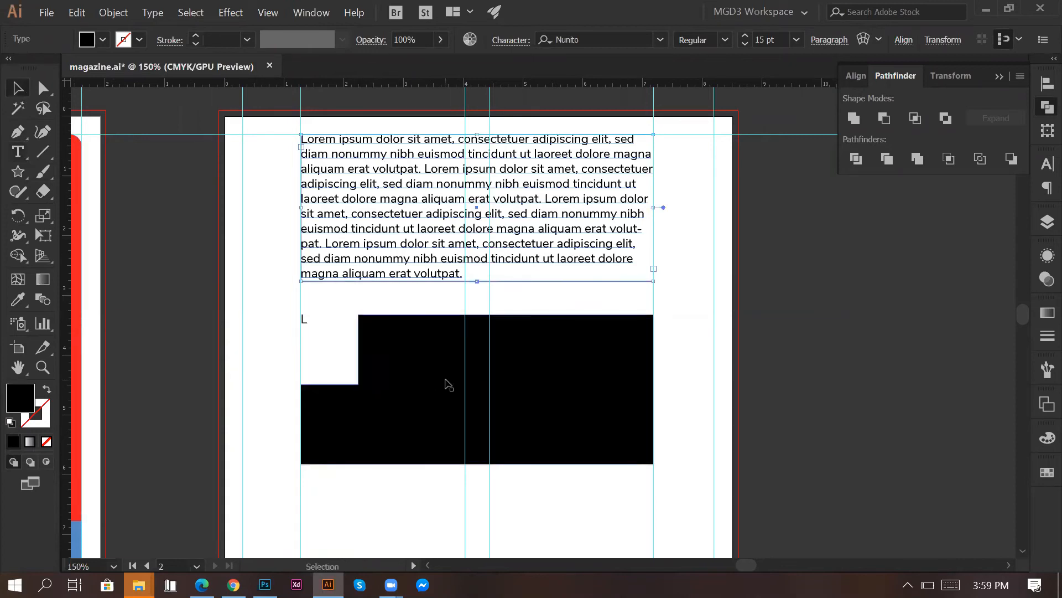
{"action": "left_click", "coordinate": [445, 383]}
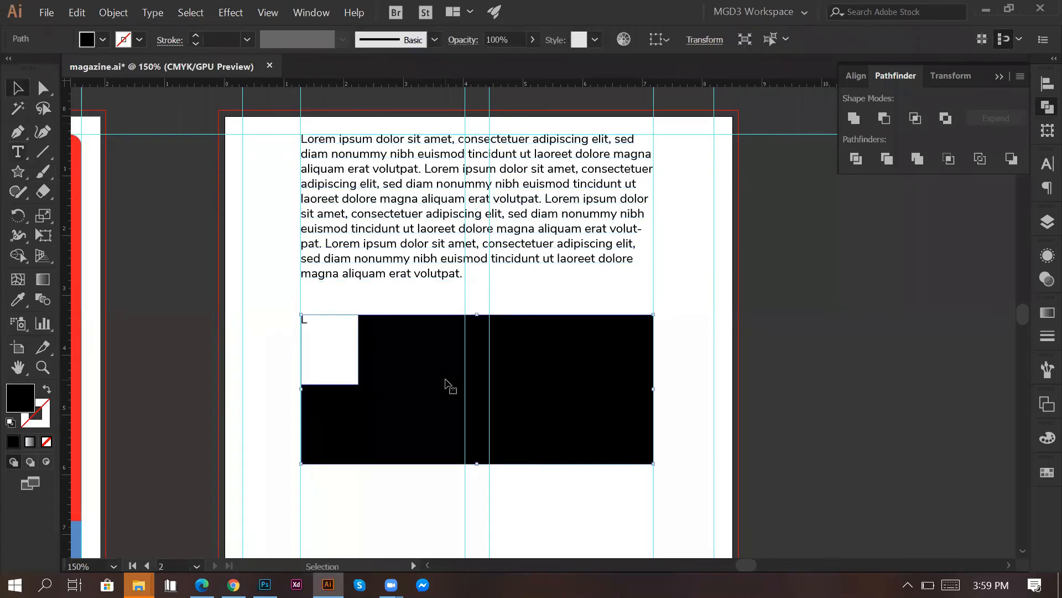
{"action": "left_click", "coordinate": [22, 154]}
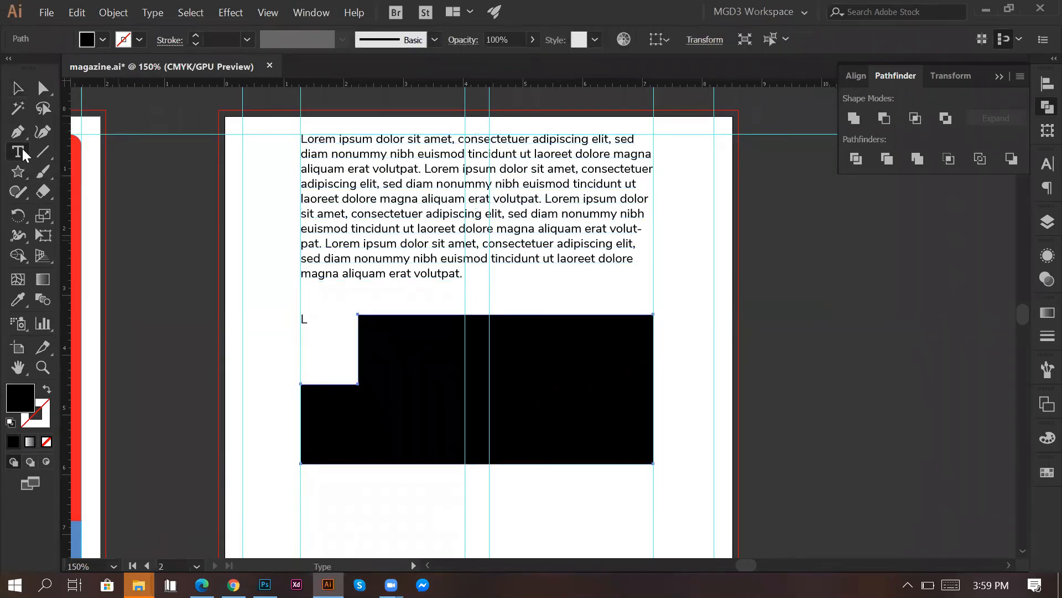
{"action": "left_click", "coordinate": [361, 323]}
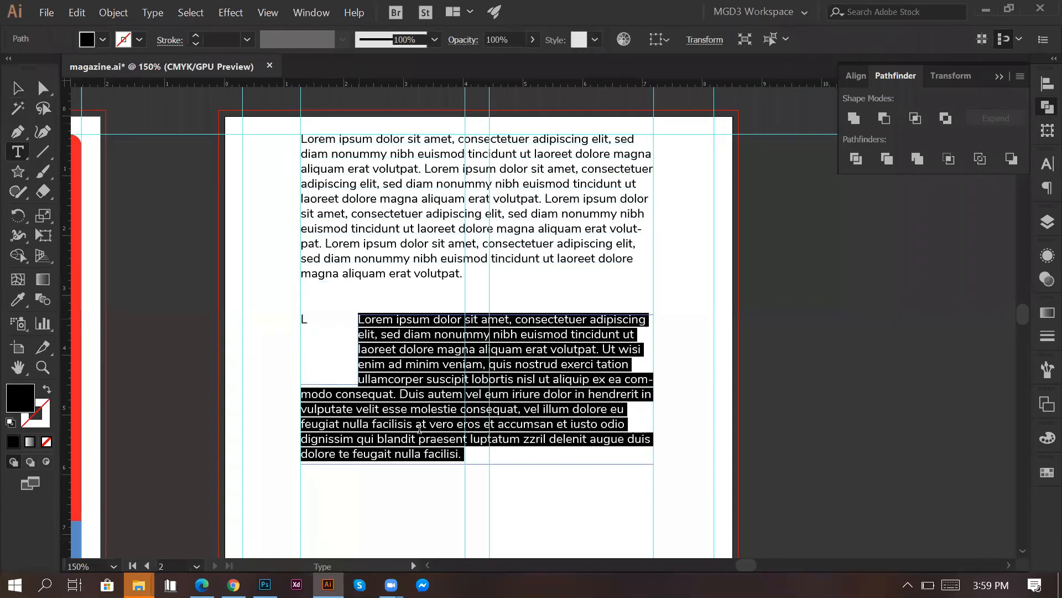
{"action": "left_click", "coordinate": [353, 320]}
{"action": "key", "text": "BackSpace"}
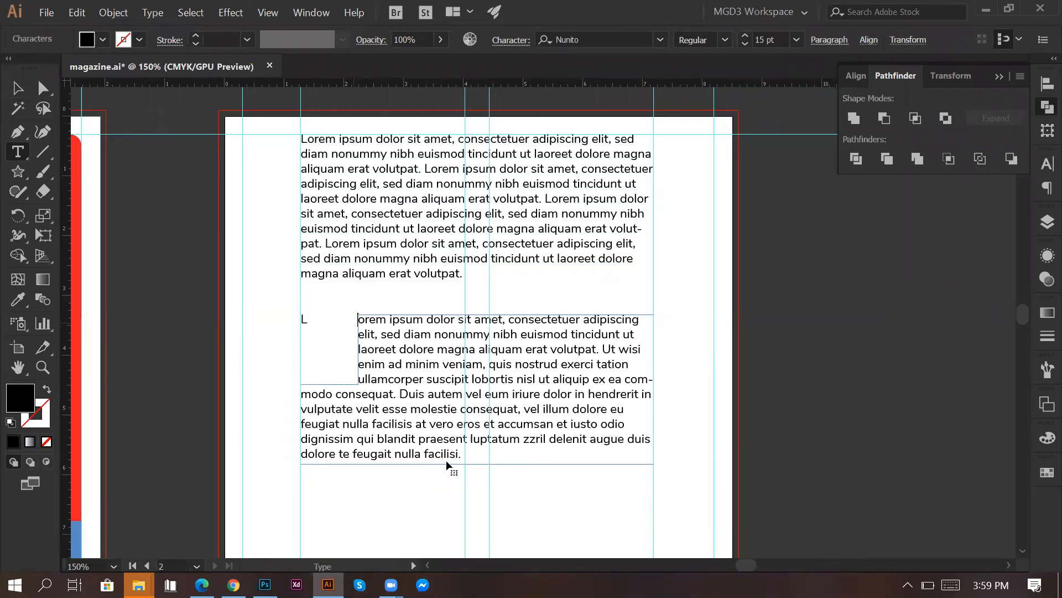
{"action": "left_click", "coordinate": [728, 438], "text": "ctrl"}
{"action": "key", "text": "v"}
Step: Enlarge the body text in the notched frame to 24 pt, and deselect the frame
{"action": "scroll", "coordinate": [322, 247], "scroll_direction": "down", "scroll_amount": 2}
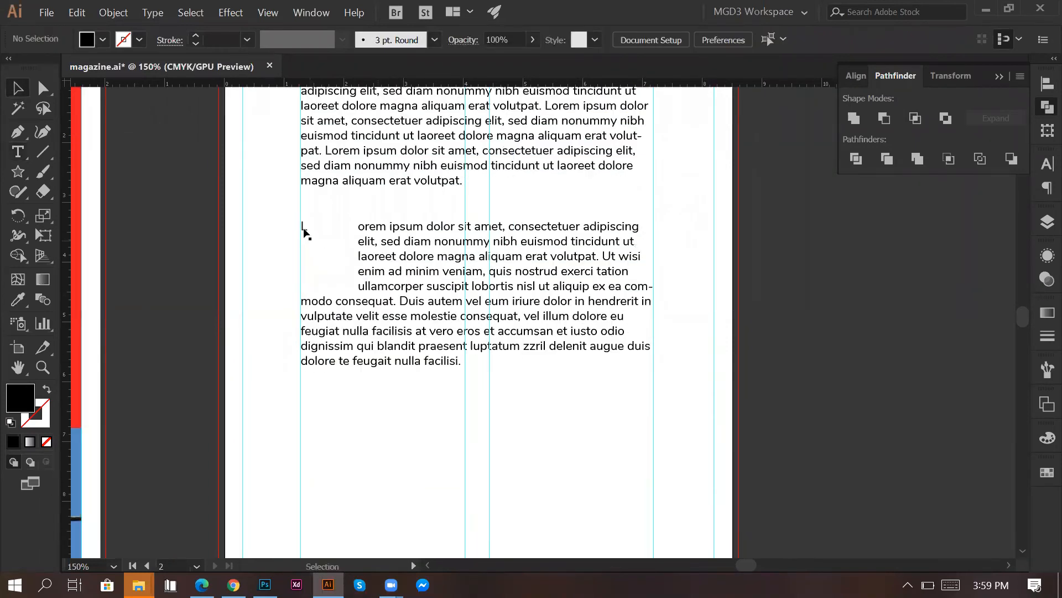
{"action": "left_click", "coordinate": [306, 230]}
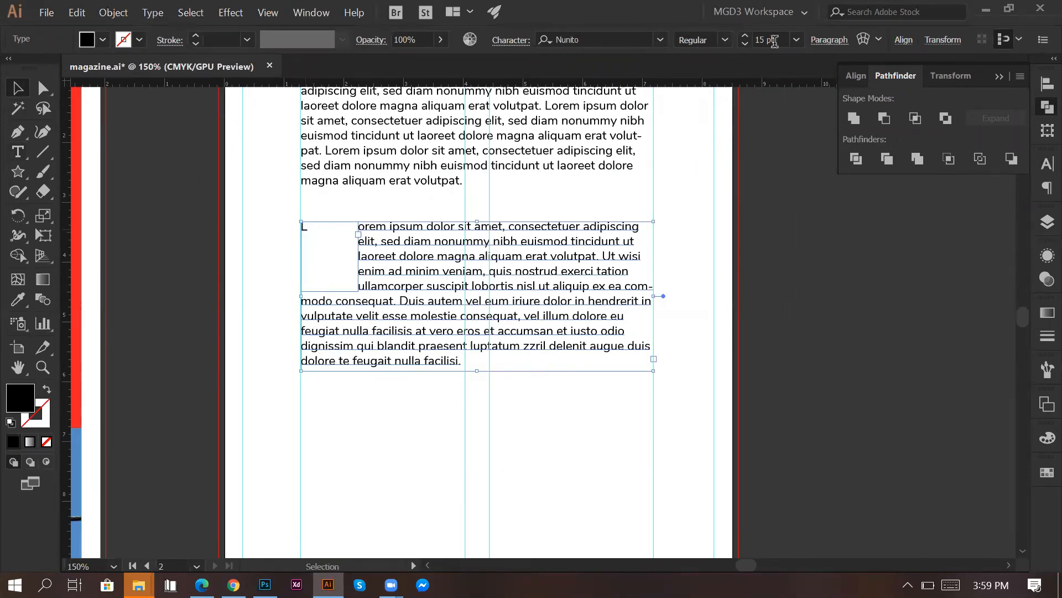
{"action": "scroll", "coordinate": [775, 41], "scroll_direction": "up", "scroll_amount": 10}
{"action": "key", "text": "ctrl+z"}
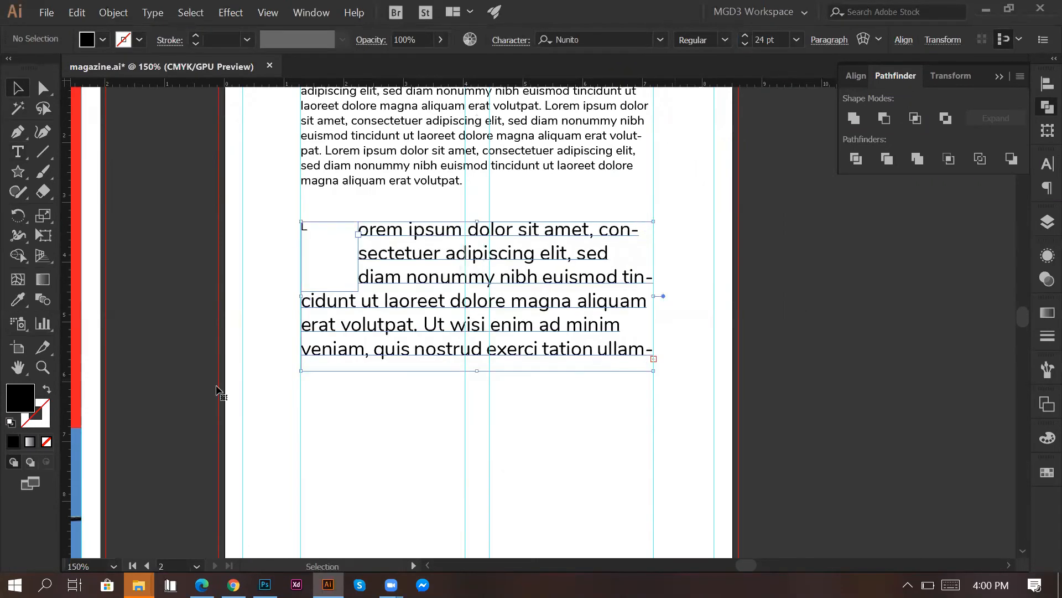
{"action": "left_click", "coordinate": [513, 471]}
Step: Match the notched frame's body text to the upper paragraph's 15 pt text with the Eyedropper
{"action": "left_click", "coordinate": [510, 306]}
{"action": "left_click", "coordinate": [25, 298]}
{"action": "left_click", "coordinate": [485, 164]}
{"action": "left_click", "coordinate": [21, 90]}
{"action": "left_click", "coordinate": [166, 226]}
{"action": "left_click", "coordinate": [499, 299]}
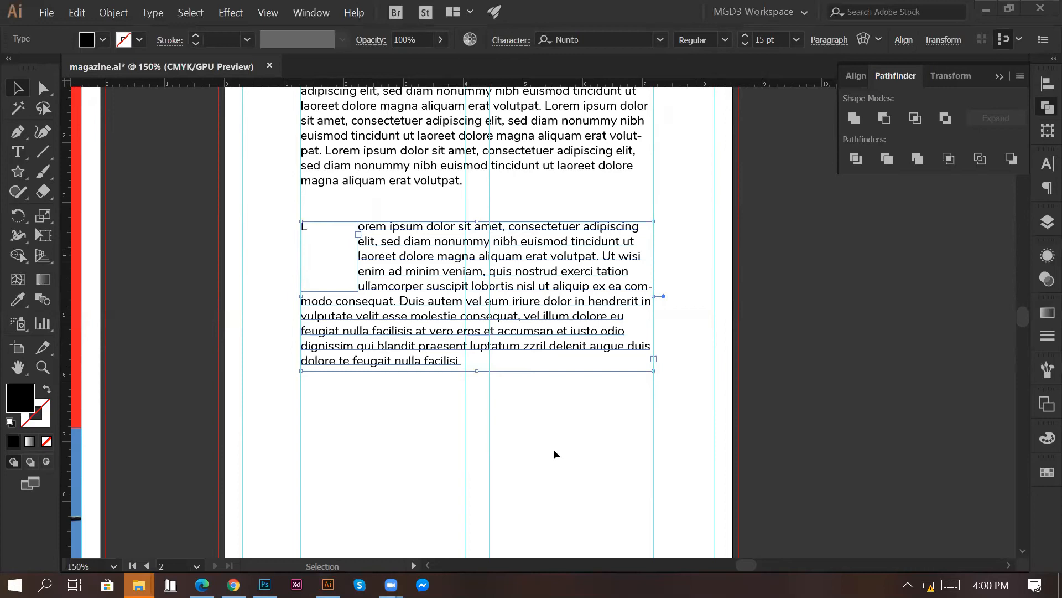
Step: Enlarge the drop-cap letter L in the small text frame to 117 pt, and deselect it
{"action": "left_click", "coordinate": [294, 248]}
{"action": "left_click", "coordinate": [306, 235]}
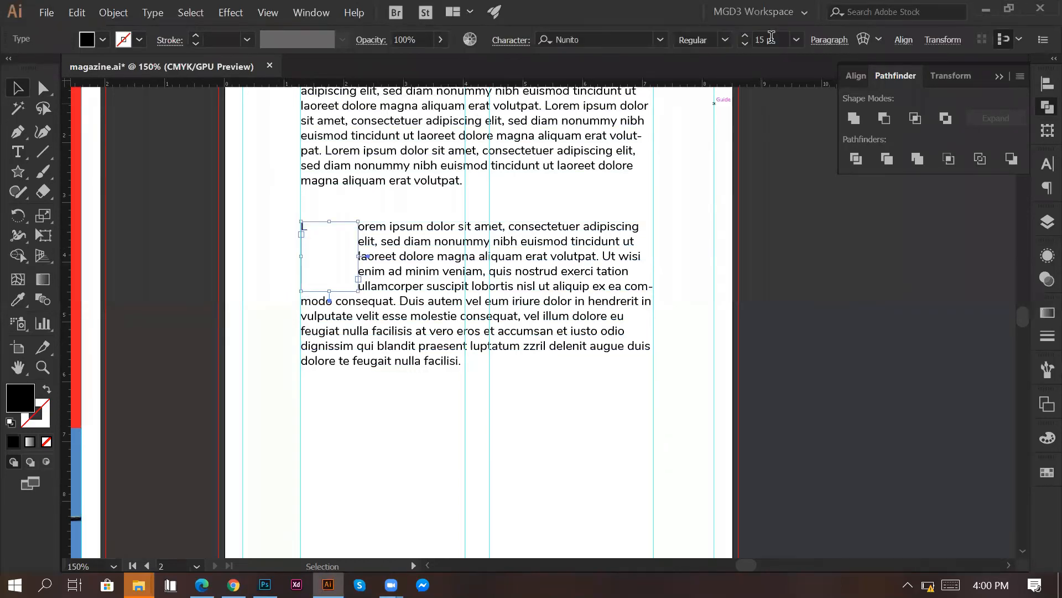
{"action": "scroll", "coordinate": [780, 61], "scroll_direction": "up", "scroll_amount": 2}
{"action": "scroll", "coordinate": [775, 57], "scroll_direction": "down", "scroll_amount": 1}
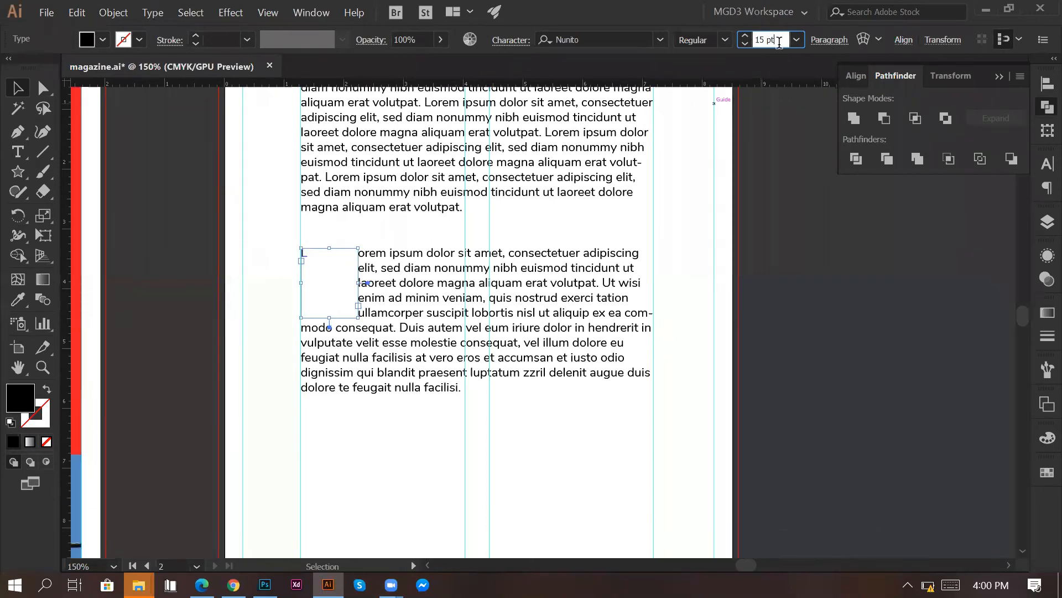
{"action": "scroll", "coordinate": [779, 42], "scroll_direction": "up", "scroll_amount": 20}
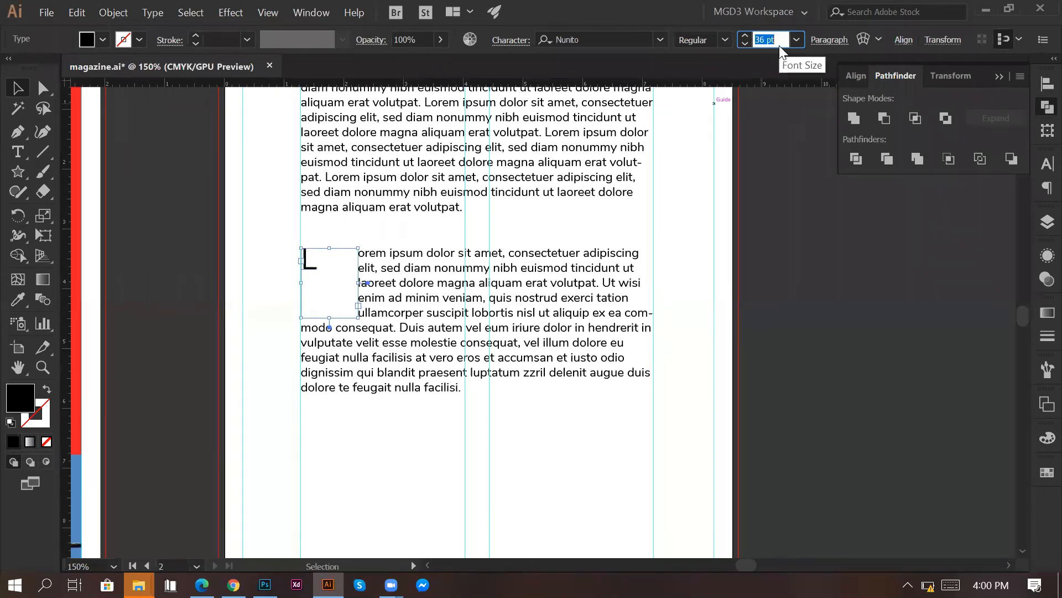
{"action": "scroll", "coordinate": [779, 45], "scroll_direction": "up", "scroll_amount": 20}
{"action": "scroll", "coordinate": [777, 47], "scroll_direction": "up", "scroll_amount": 20}
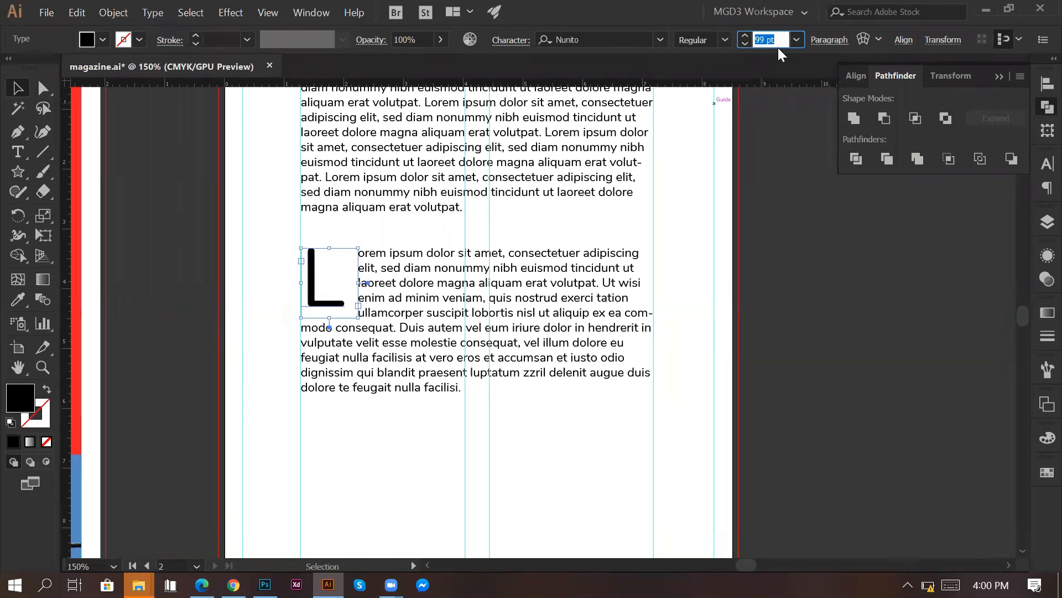
{"action": "scroll", "coordinate": [783, 42], "scroll_direction": "up", "scroll_amount": 14}
{"action": "scroll", "coordinate": [785, 40], "scroll_direction": "up", "scroll_amount": 4}
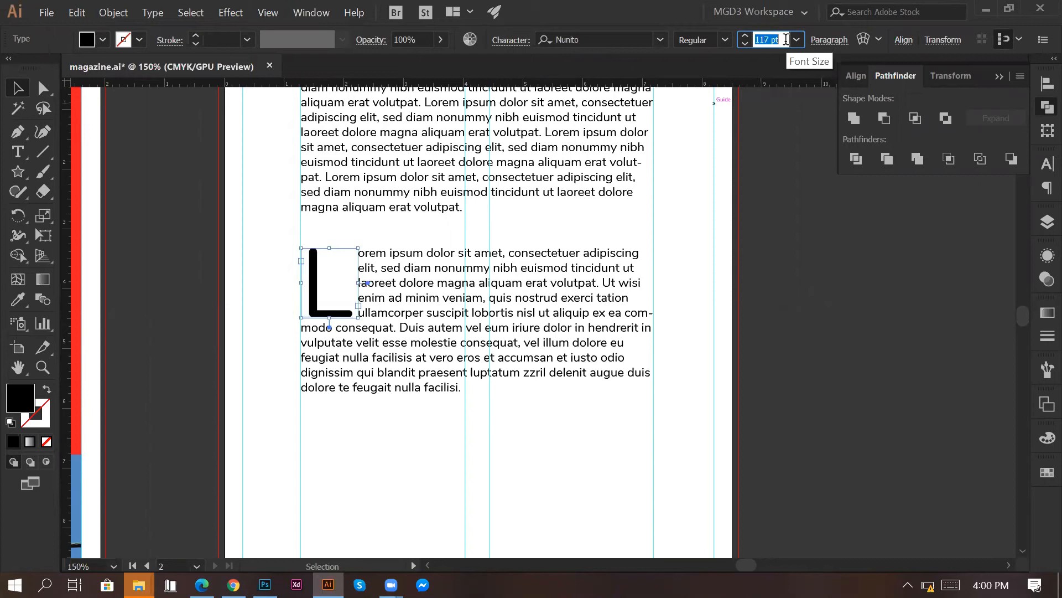
{"action": "left_click", "coordinate": [670, 436]}
Step: Delete the upper placeholder paragraph above the drop-cap paragraph
{"action": "scroll", "coordinate": [670, 436], "scroll_direction": "down", "scroll_amount": 1}
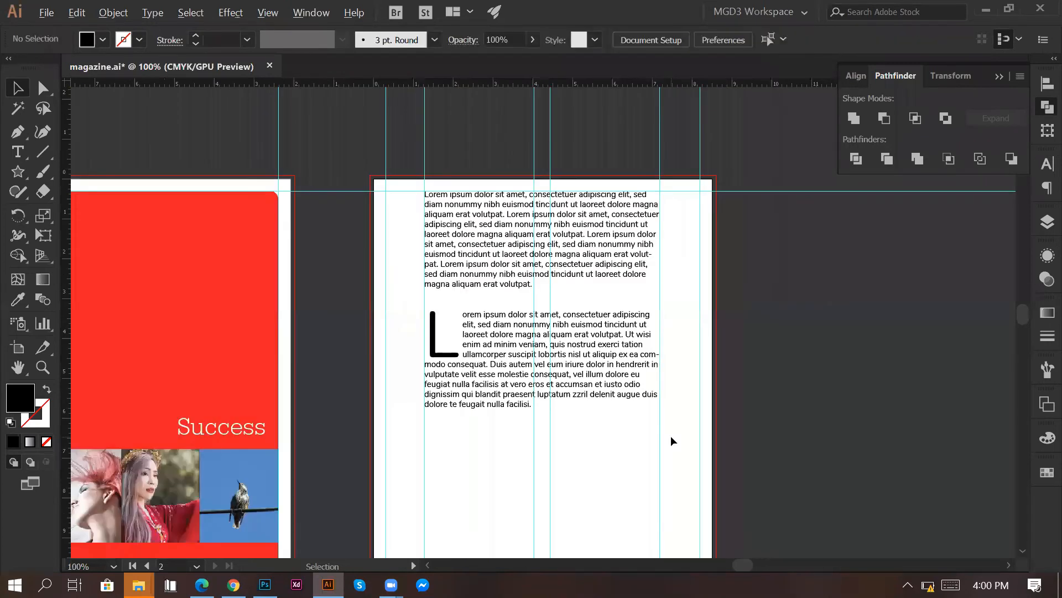
{"action": "scroll", "coordinate": [548, 422], "scroll_direction": "up", "scroll_amount": 1}
{"action": "scroll", "coordinate": [551, 426], "scroll_direction": "up", "scroll_amount": 3}
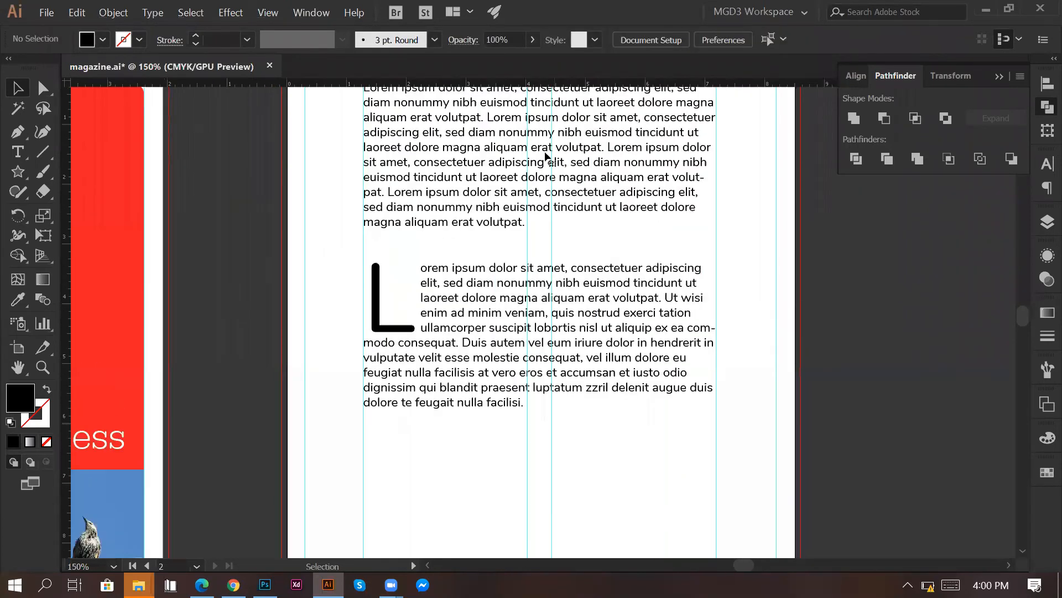
{"action": "left_click", "coordinate": [548, 159]}
{"action": "key", "text": "Delete"}
{"action": "scroll", "coordinate": [395, 271], "scroll_direction": "up", "scroll_amount": 1}
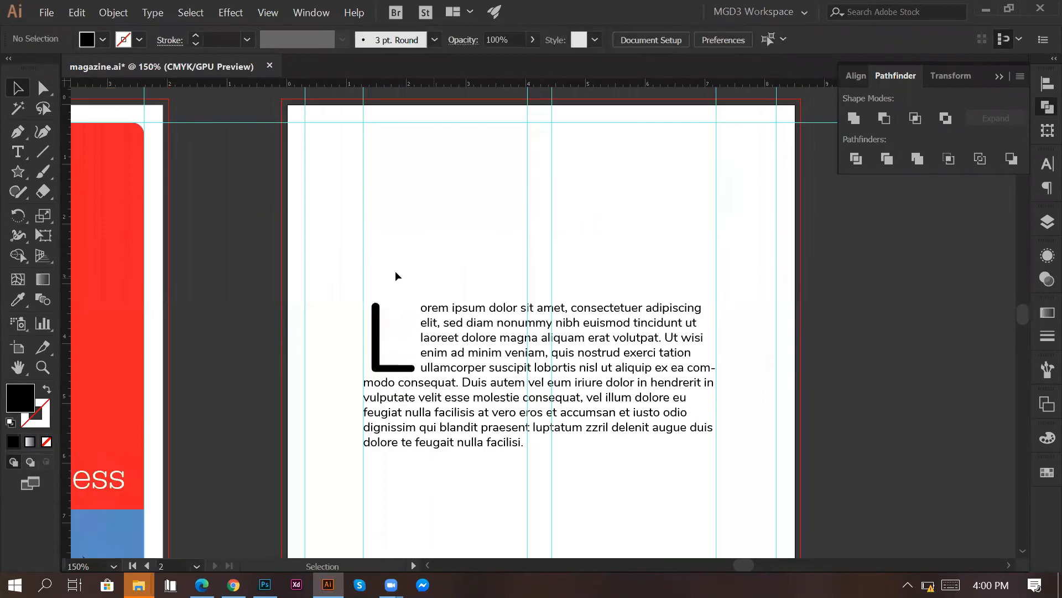
Step: Move the drop-cap L frame left until its stem lines up with the body text's left guide, and deselect it
{"action": "scroll", "coordinate": [342, 378], "scroll_direction": "up", "scroll_amount": 3}
{"action": "left_click", "coordinate": [427, 280]}
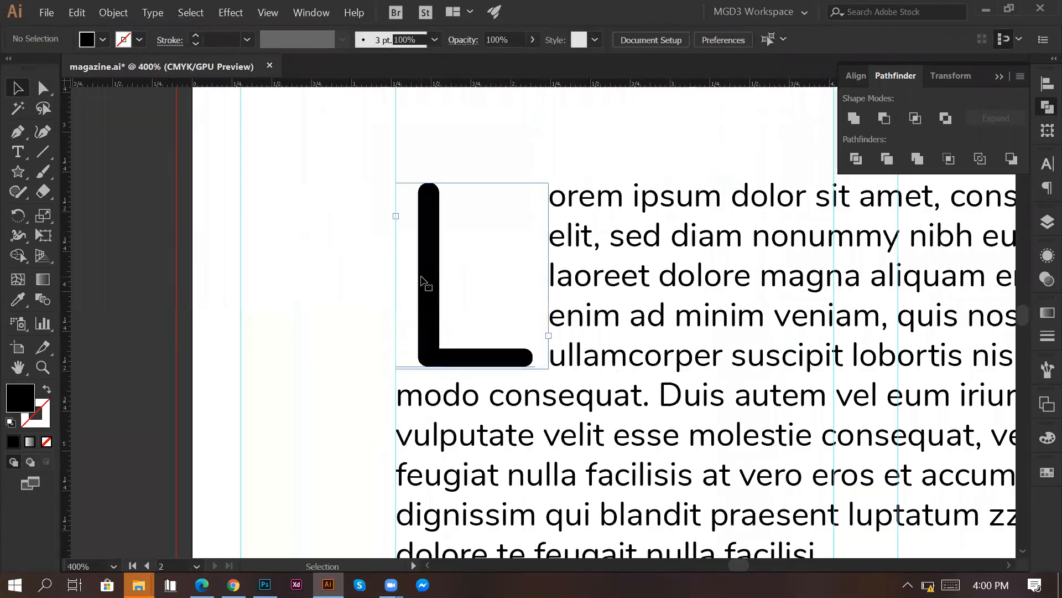
{"action": "scroll", "coordinate": [434, 260], "scroll_direction": "up", "scroll_amount": 3}
{"action": "left_click_drag", "start_coordinate": [424, 258], "coordinate": [370, 263]}
{"action": "scroll", "coordinate": [370, 263], "scroll_direction": "down", "scroll_amount": 2}
{"action": "scroll", "coordinate": [369, 262], "scroll_direction": "down", "scroll_amount": 3}
{"action": "left_click", "coordinate": [616, 212]}
{"action": "left_click", "coordinate": [491, 227]}
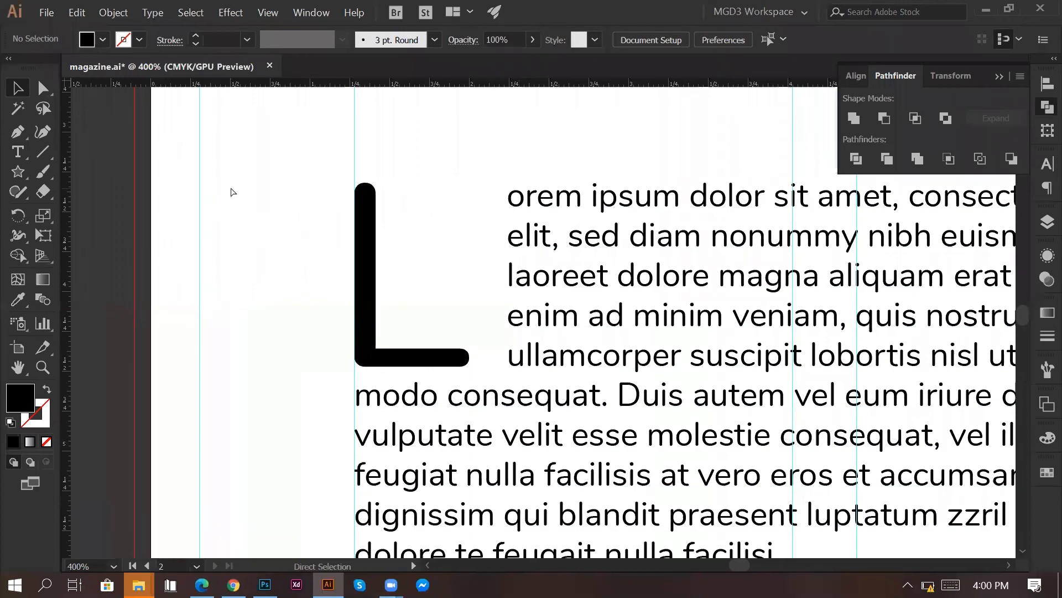
Step: In Outline view, move the vertical notch edge of the body text frame closer to the L, and return to preview
{"action": "key", "text": "ctrl+y"}
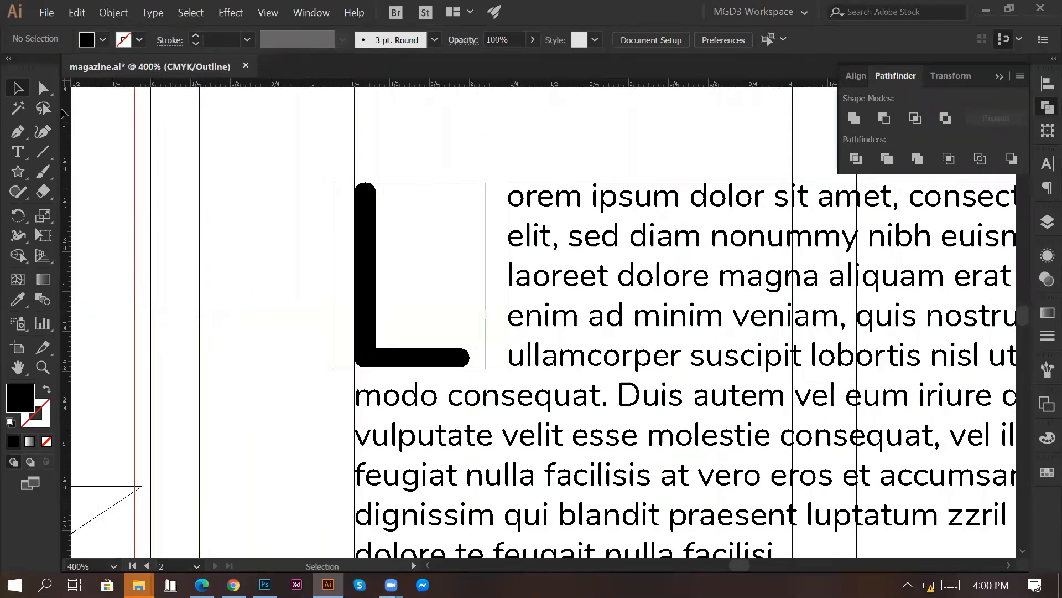
{"action": "left_click", "coordinate": [563, 206]}
{"action": "left_click", "coordinate": [89, 112]}
{"action": "left_click_drag", "start_coordinate": [42, 91], "coordinate": [112, 97]}
{"action": "scroll", "coordinate": [520, 261], "scroll_direction": "up", "scroll_amount": 1}
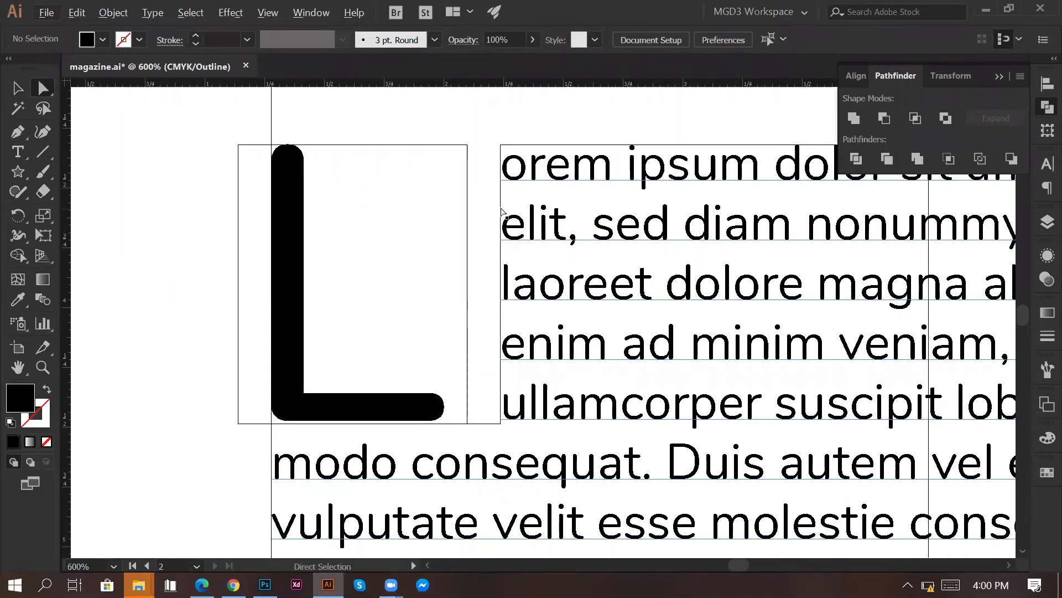
{"action": "left_click_drag", "start_coordinate": [498, 213], "coordinate": [456, 218]}
{"action": "left_click", "coordinate": [18, 88]}
{"action": "left_click", "coordinate": [224, 238]}
{"action": "scroll", "coordinate": [224, 238], "scroll_direction": "down", "scroll_amount": 2}
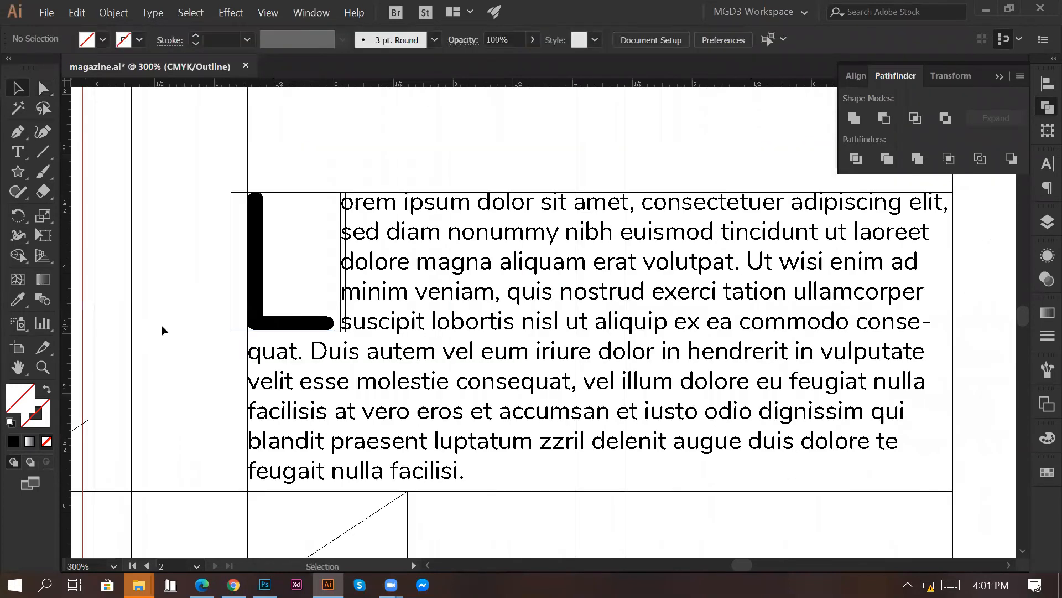
{"action": "key", "text": "ctrl+y"}
{"action": "key", "text": "ctrl+y"}
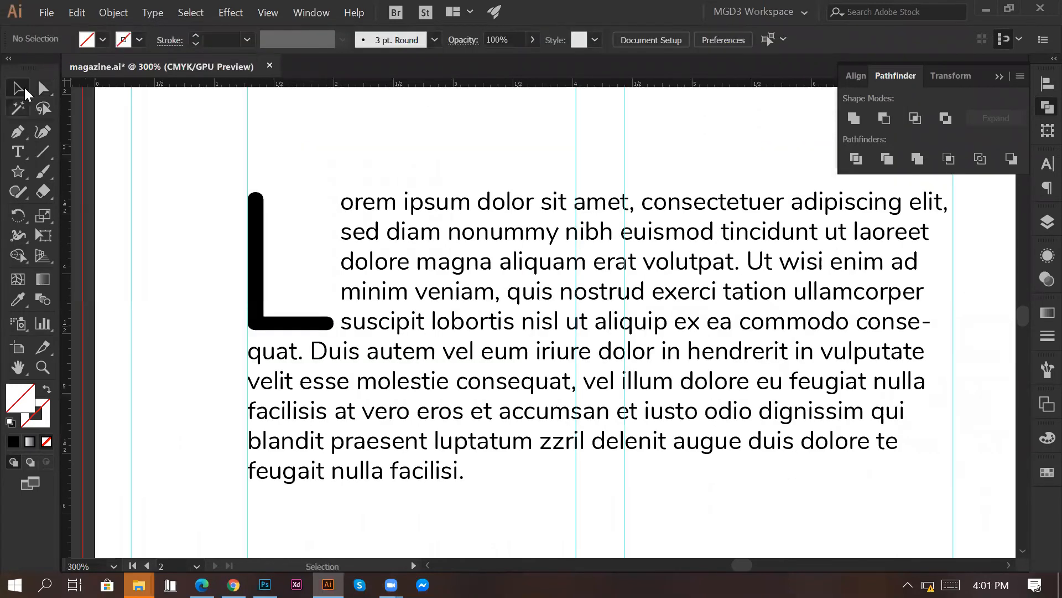
Step: Place a duplicate of the drop-cap L and its paragraph beside the right-hand artboard, and deselect it
{"action": "scroll", "coordinate": [379, 161], "scroll_direction": "down", "scroll_amount": 1}
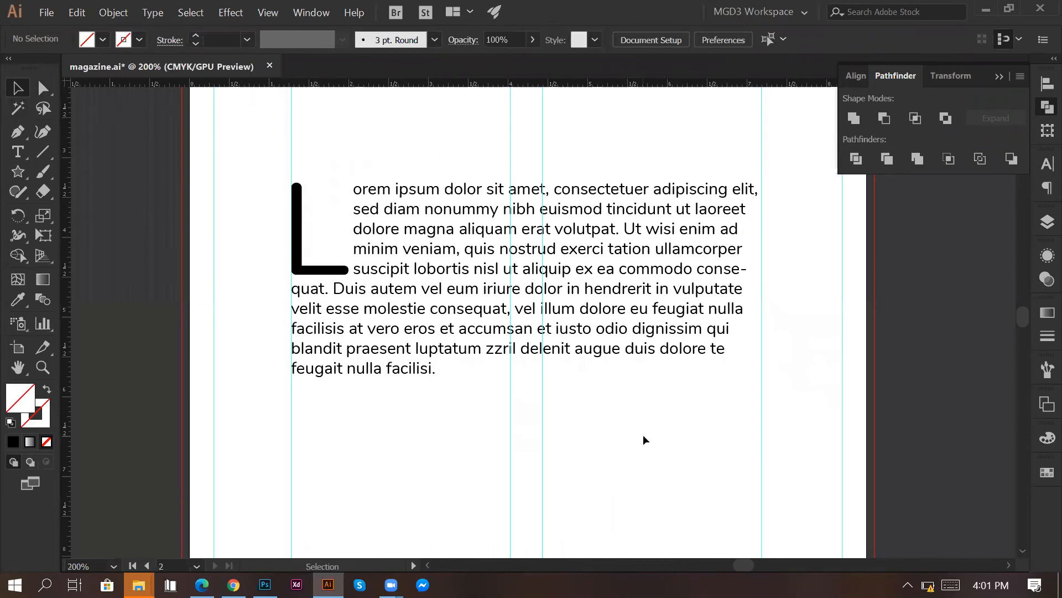
{"action": "scroll", "coordinate": [643, 437], "scroll_direction": "down", "scroll_amount": 1}
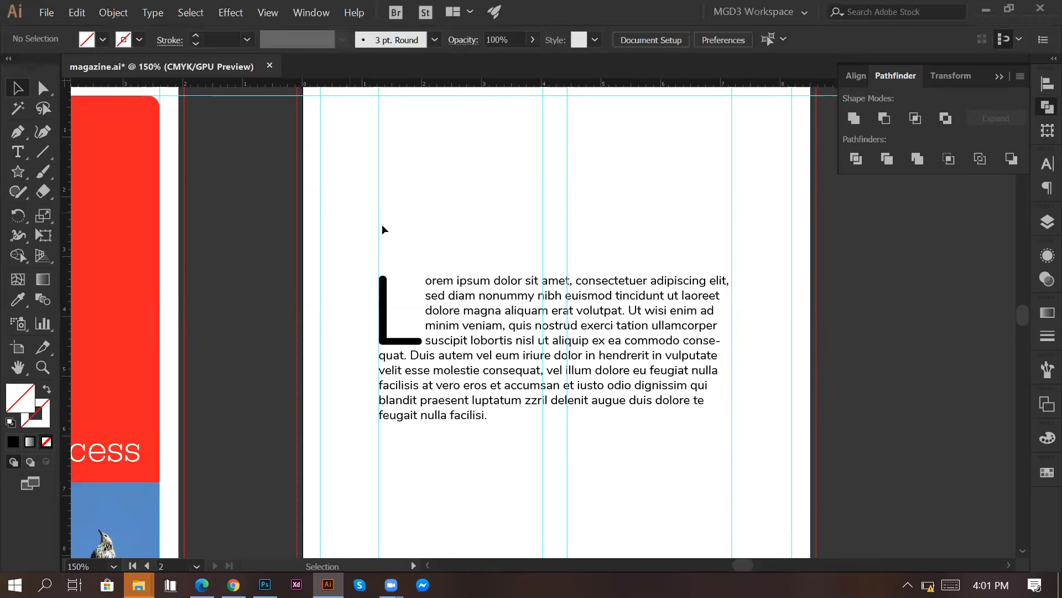
{"action": "left_click", "coordinate": [531, 410]}
{"action": "left_click_drag", "start_coordinate": [468, 360], "coordinate": [945, 389]}
{"action": "left_click", "coordinate": [674, 460]}
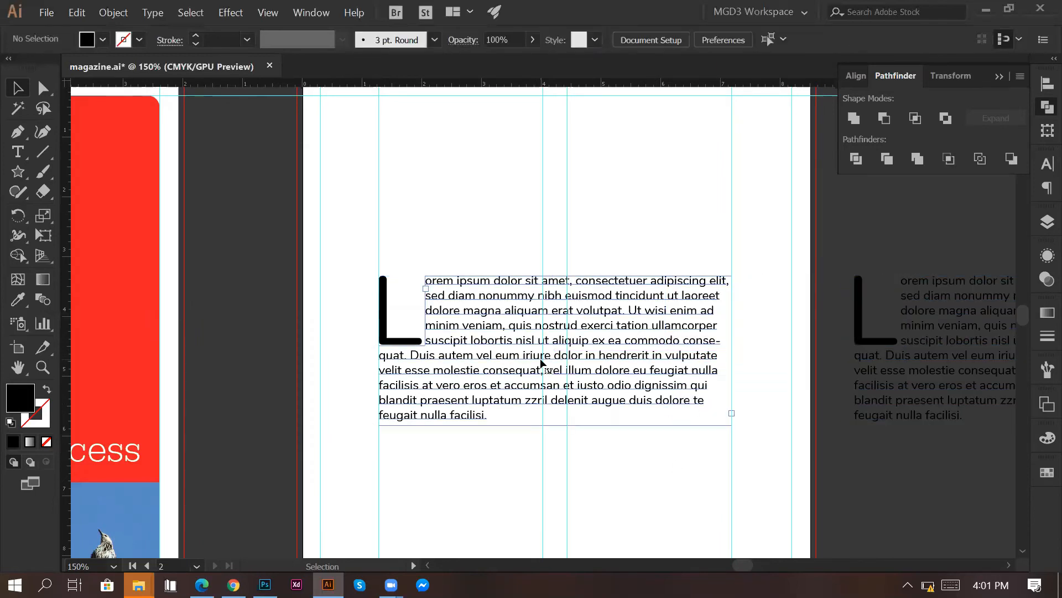
{"action": "left_click", "coordinate": [542, 362]}
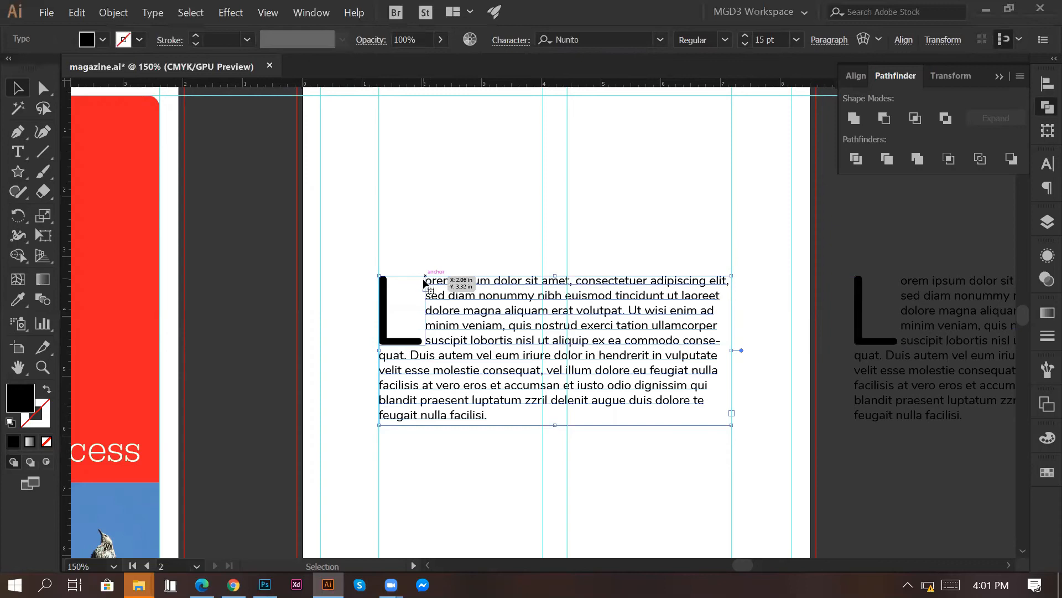
{"action": "left_click", "coordinate": [427, 238]}
{"action": "left_click", "coordinate": [387, 292]}
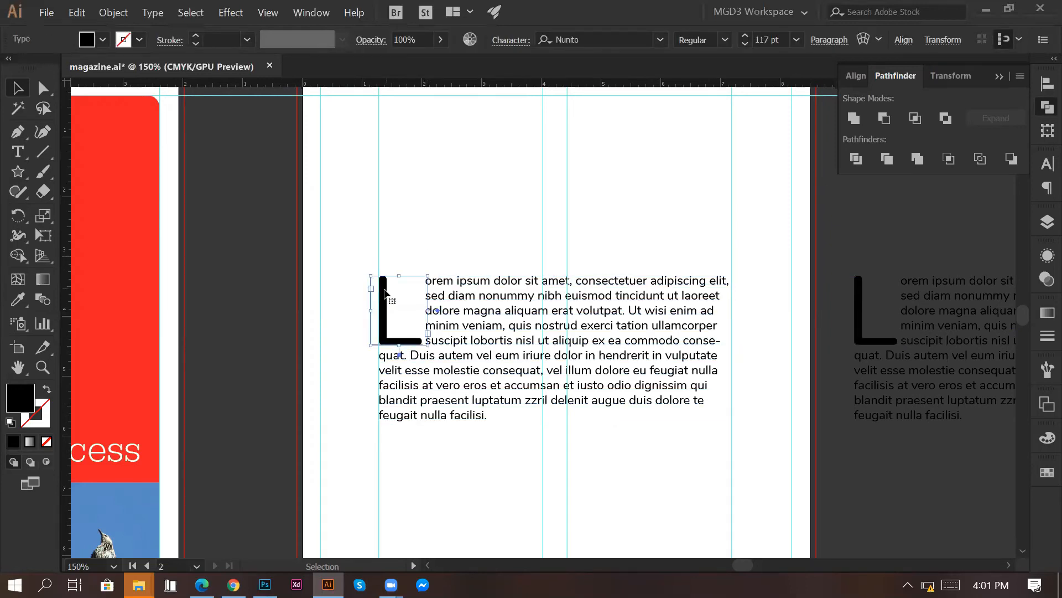
{"action": "left_click", "coordinate": [478, 253]}
{"action": "scroll", "coordinate": [479, 258], "scroll_direction": "up", "scroll_amount": 2}
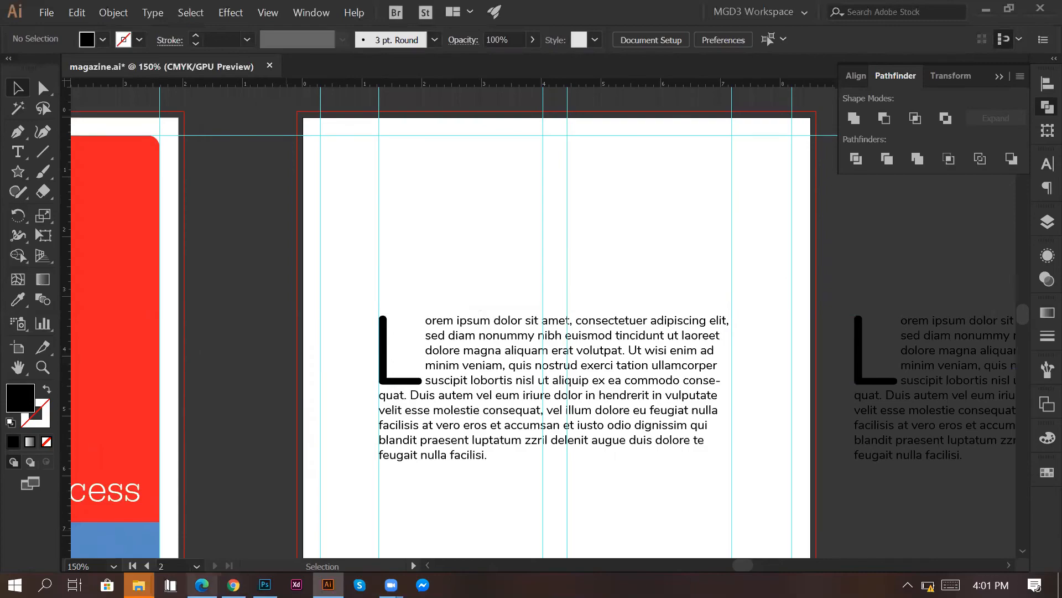
Step: Switch to Chrome to examine the right page of the Behance reference spread, and return to Illustrator
{"action": "left_click", "coordinate": [202, 585]}
{"action": "left_click", "coordinate": [202, 585]}
{"action": "left_click", "coordinate": [233, 585]}
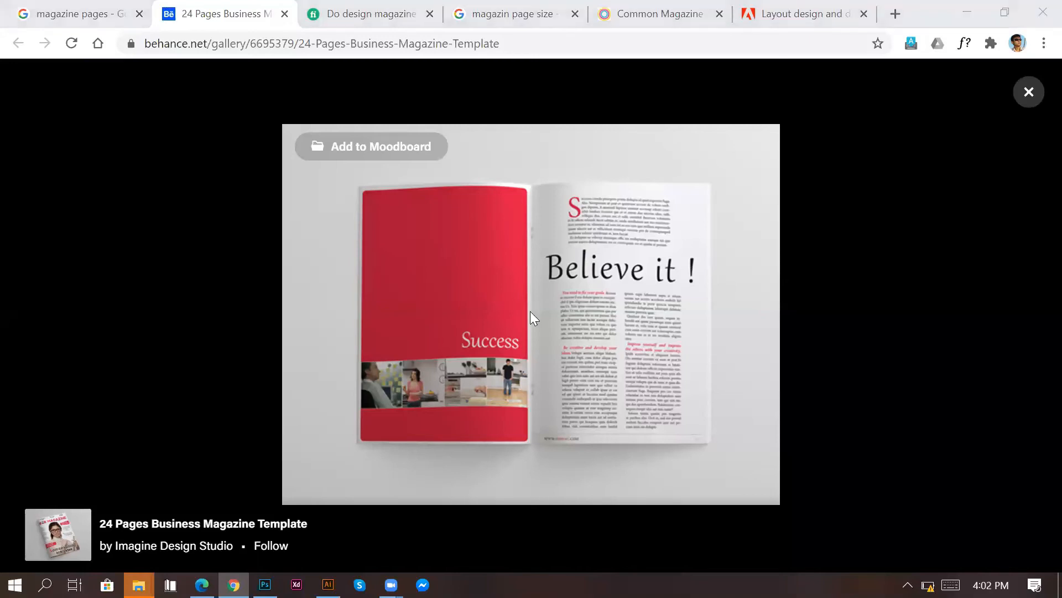
{"action": "key", "text": "alt+Tab"}
Step: Draw a wide black rectangle between the column guides above the paragraph, plus a small rectangle inside its upper-left corner
{"action": "left_click_drag", "start_coordinate": [19, 172], "coordinate": [88, 172]}
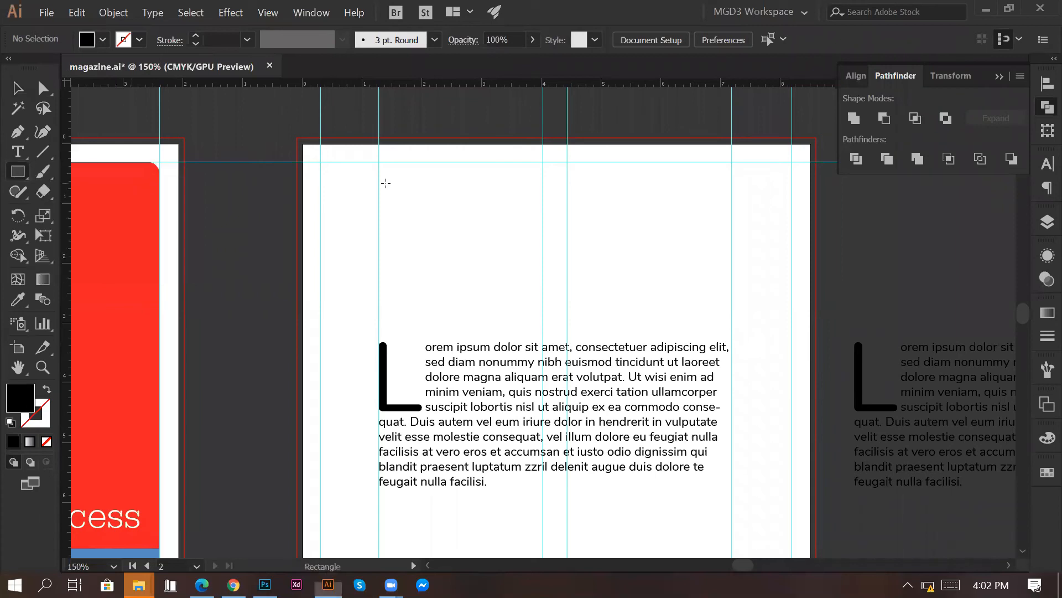
{"action": "left_click_drag", "start_coordinate": [379, 162], "coordinate": [731, 309]}
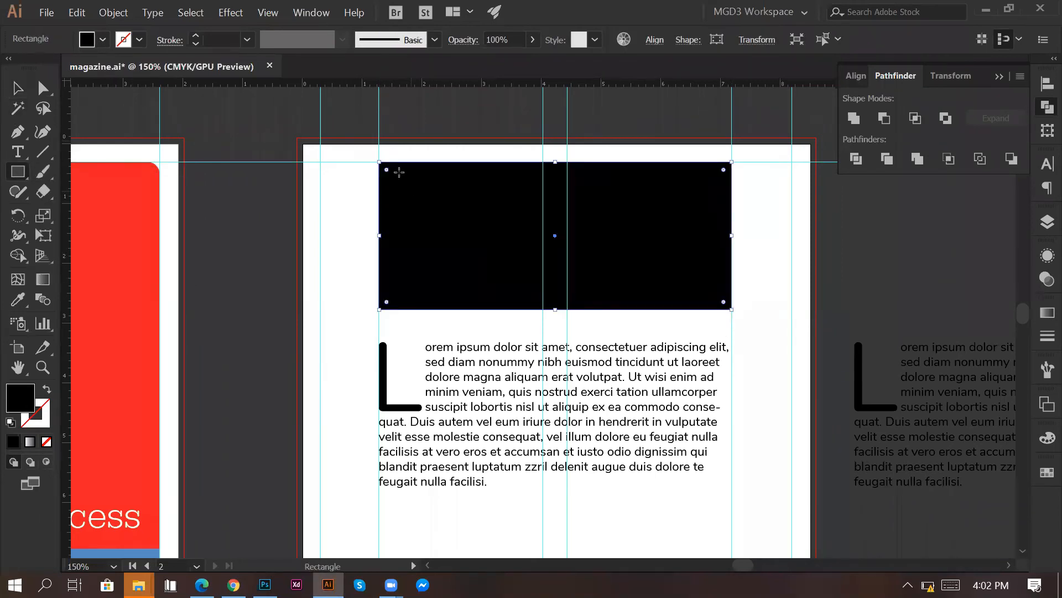
{"action": "left_click_drag", "start_coordinate": [383, 165], "coordinate": [449, 234]}
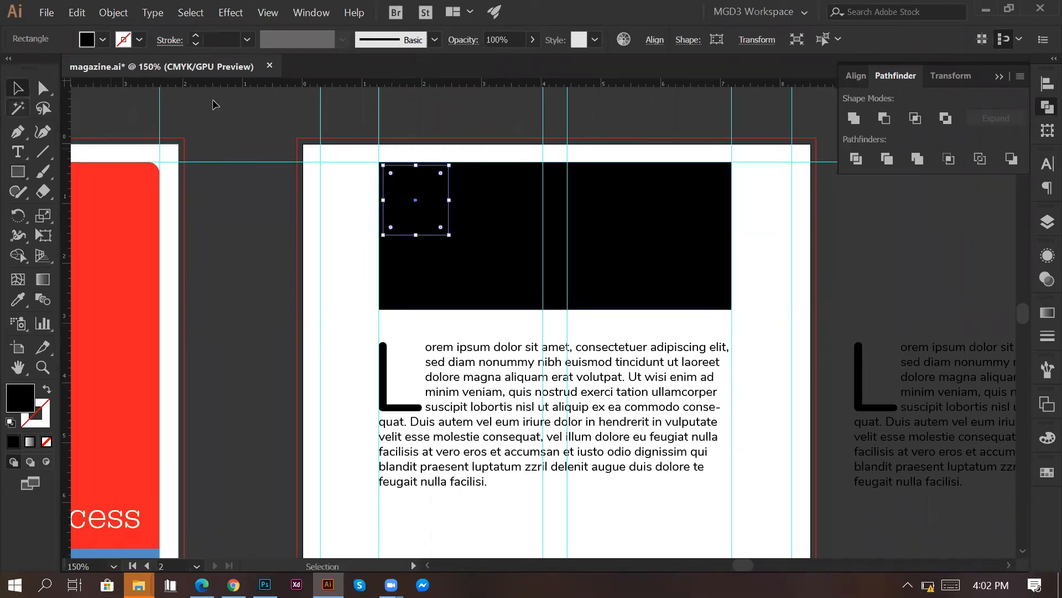
Step: Fill the small rectangle with light blue, and deselect it
{"action": "left_click", "coordinate": [102, 39]}
{"action": "left_click", "coordinate": [94, 70]}
{"action": "left_click", "coordinate": [526, 127]}
Step: Align the light blue and black rectangles by their left and top edges, and deselect them
{"action": "left_click", "coordinate": [489, 244]}
{"action": "left_click", "coordinate": [437, 224], "text": "shift"}
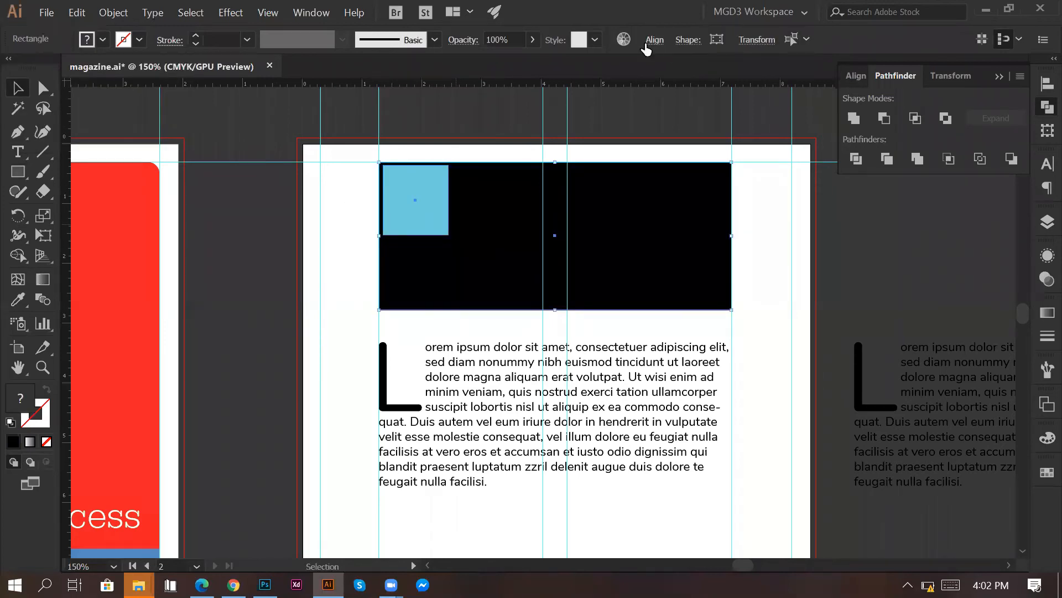
{"action": "left_click", "coordinate": [655, 39]}
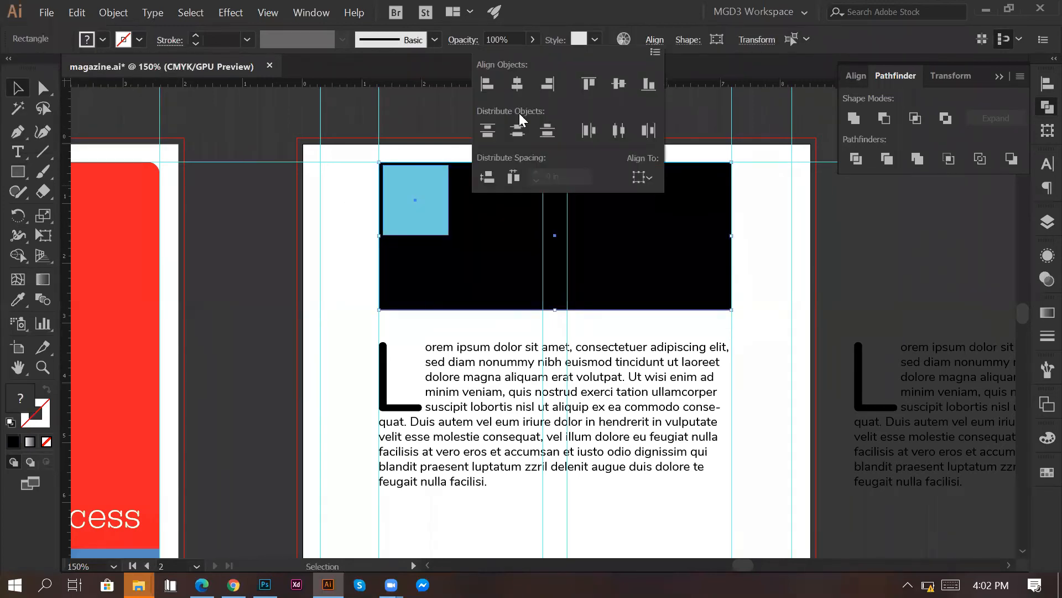
{"action": "left_click", "coordinate": [486, 83]}
{"action": "left_click", "coordinate": [588, 84]}
{"action": "key", "text": "Escape"}
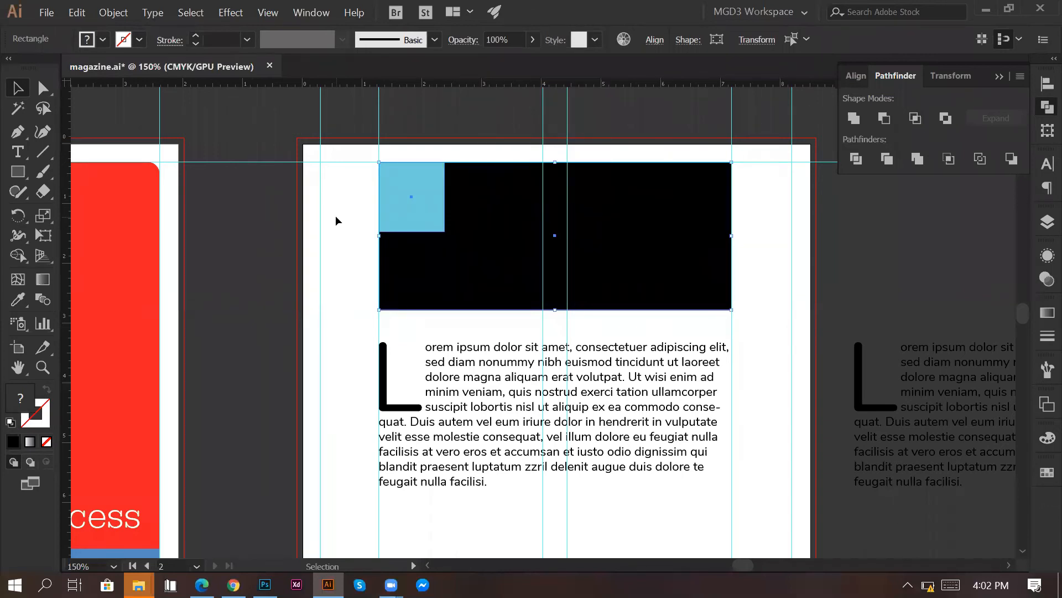
{"action": "left_click", "coordinate": [335, 237]}
{"action": "left_click", "coordinate": [436, 200]}
{"action": "left_click", "coordinate": [479, 244]}
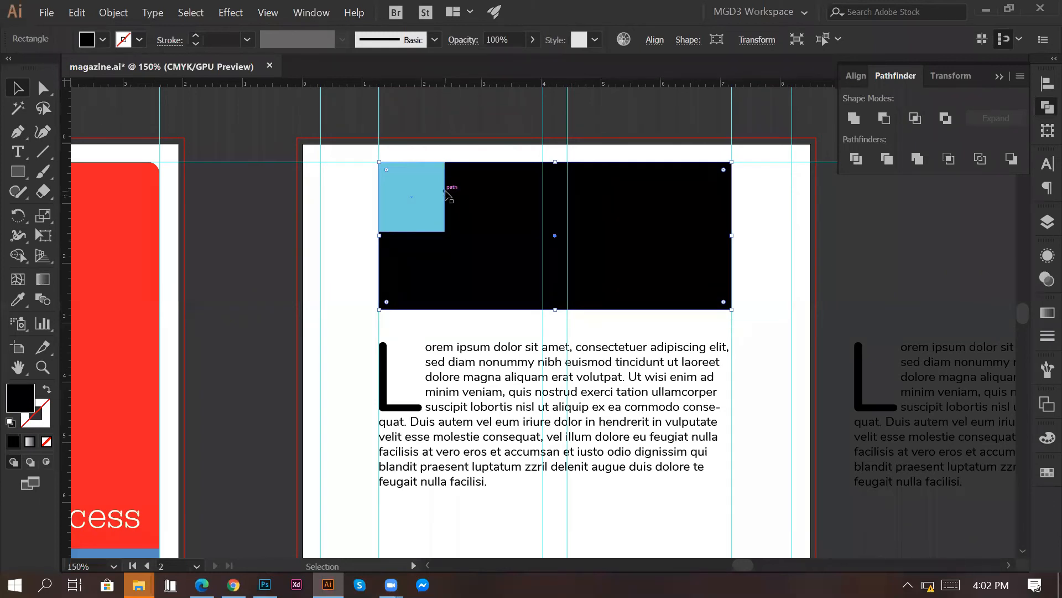
{"action": "key", "text": "ctrl+shift+a"}
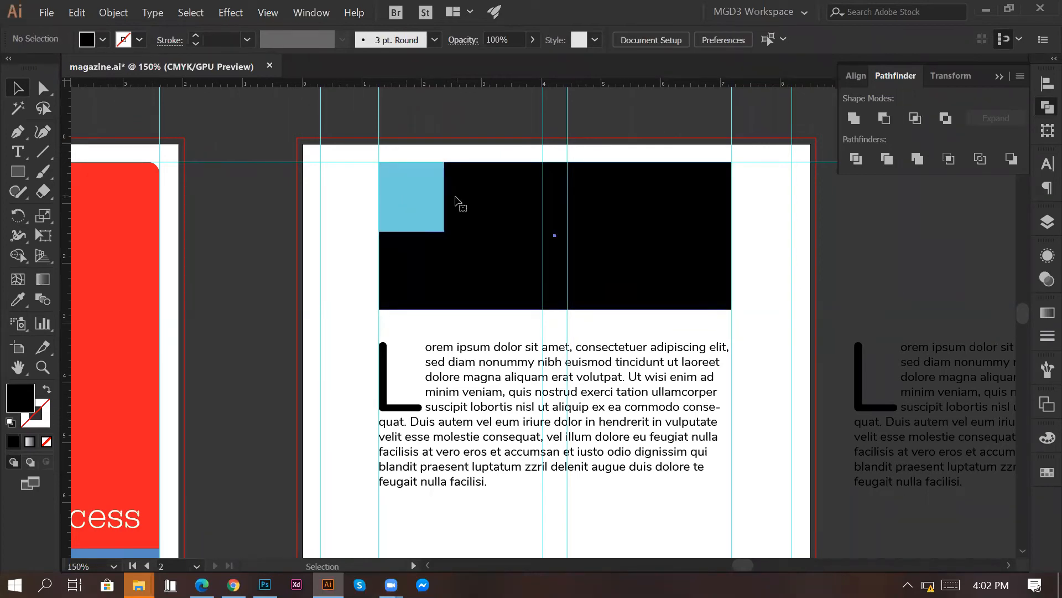
{"action": "left_click_drag", "start_coordinate": [403, 208], "coordinate": [417, 227]}
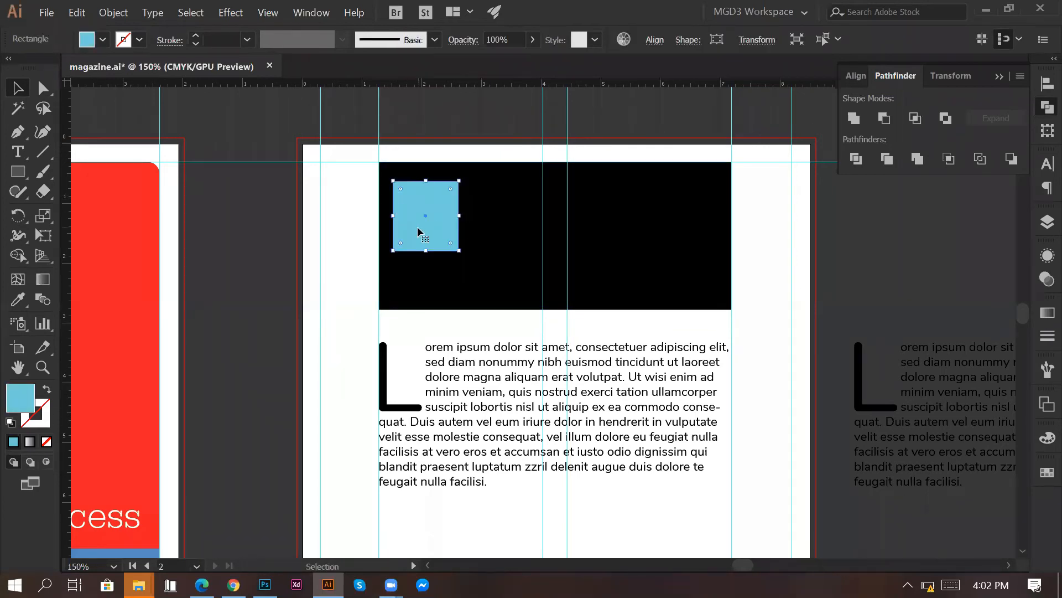
{"action": "key", "text": "ctrl+z"}
{"action": "left_click", "coordinate": [315, 213]}
{"action": "left_click", "coordinate": [491, 220]}
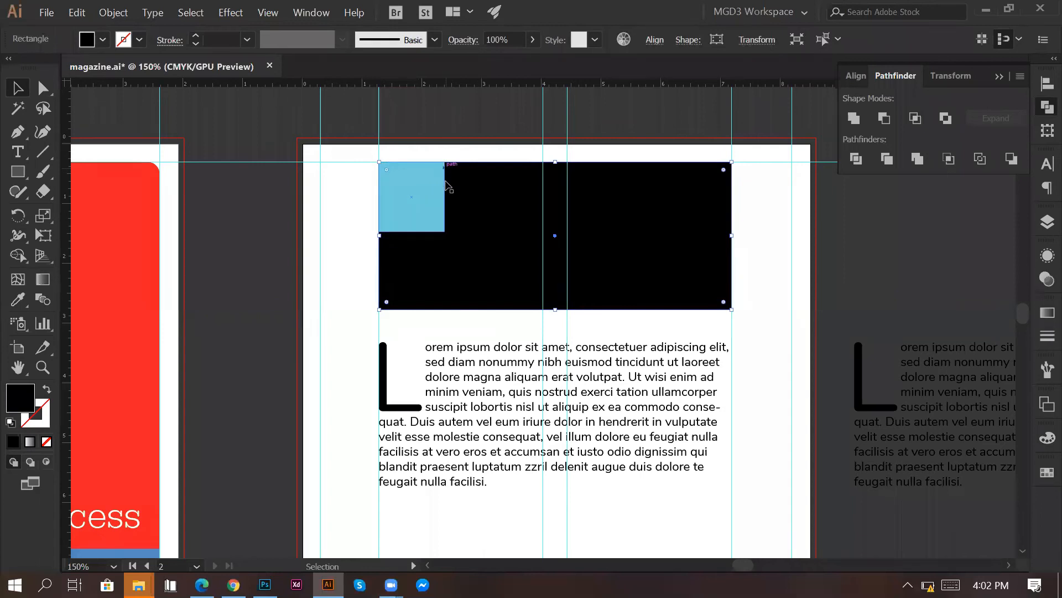
{"action": "left_click", "coordinate": [329, 224]}
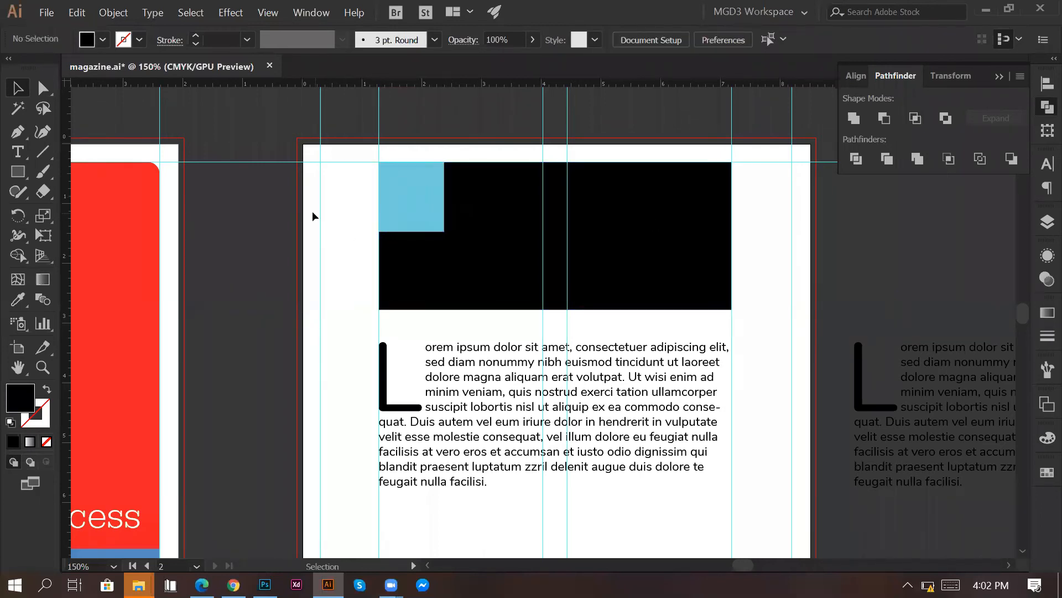
Step: Divide the overlapping blue and black rectangles with Pathfinder, and deselect the result
{"action": "left_click_drag", "start_coordinate": [363, 191], "coordinate": [452, 227]}
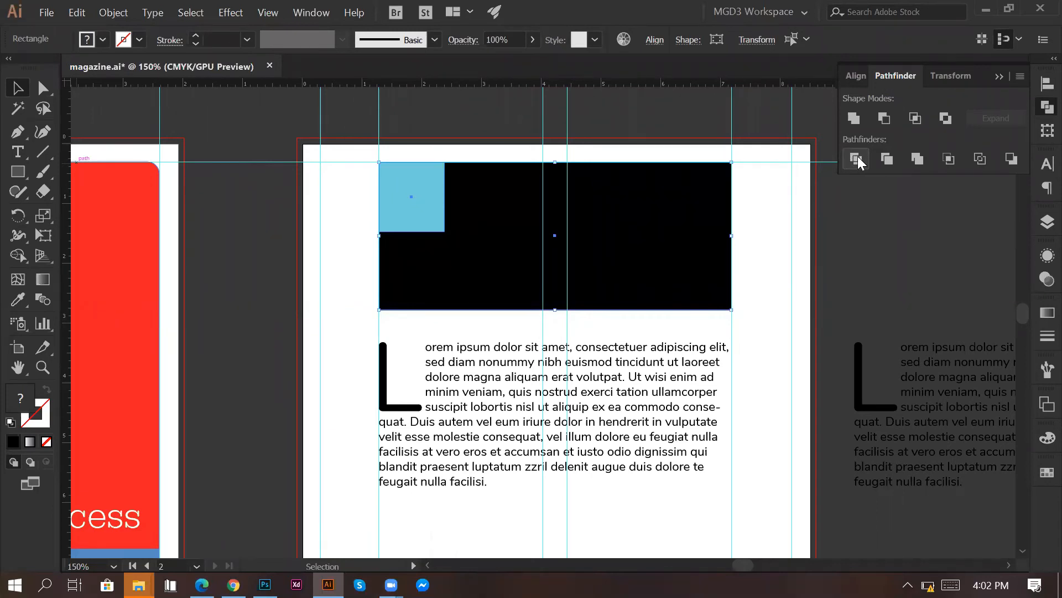
{"action": "left_click", "coordinate": [856, 159]}
{"action": "key", "text": "ctrl+shift+a"}
{"action": "left_click", "coordinate": [449, 224]}
{"action": "left_click", "coordinate": [835, 273]}
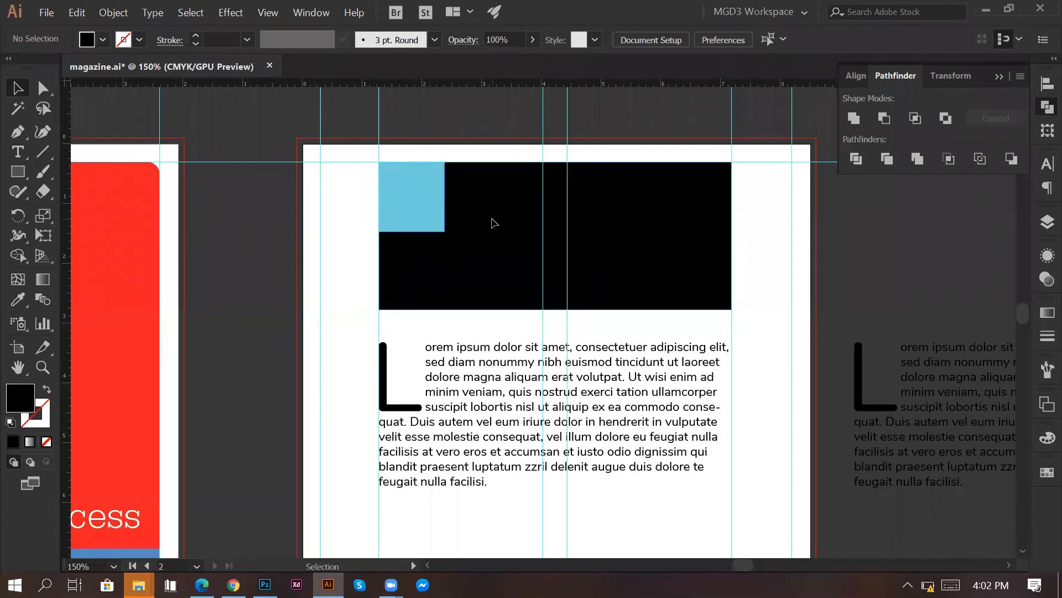
Step: Ungroup the divided blue and black shapes
{"action": "left_click", "coordinate": [494, 224]}
{"action": "right_click", "coordinate": [494, 224]}
{"action": "left_click", "coordinate": [581, 326]}
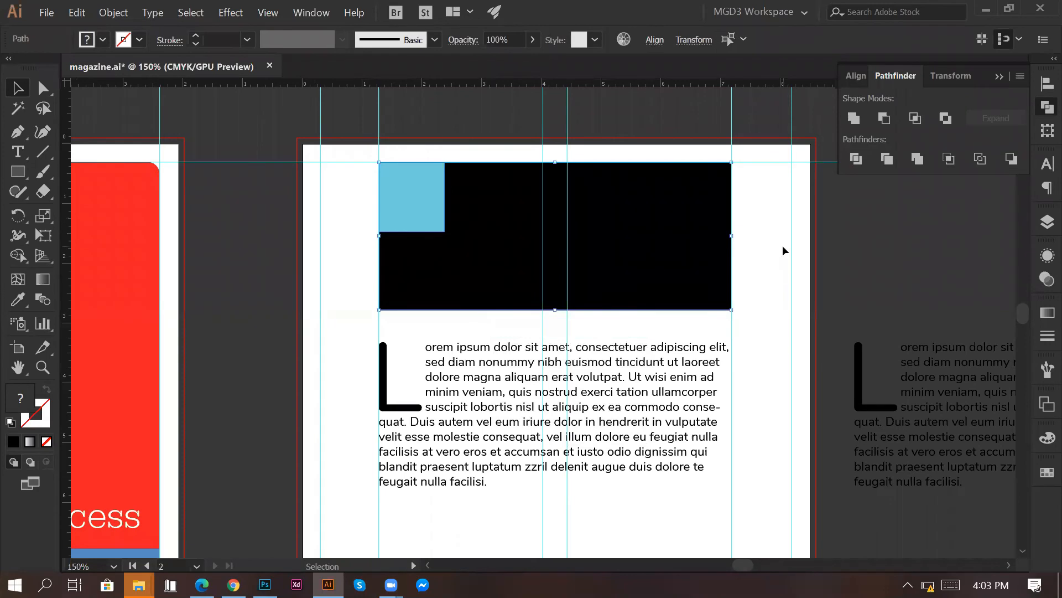
Step: Fill the notched black shape above the paragraph with blue
{"action": "left_click", "coordinate": [656, 261]}
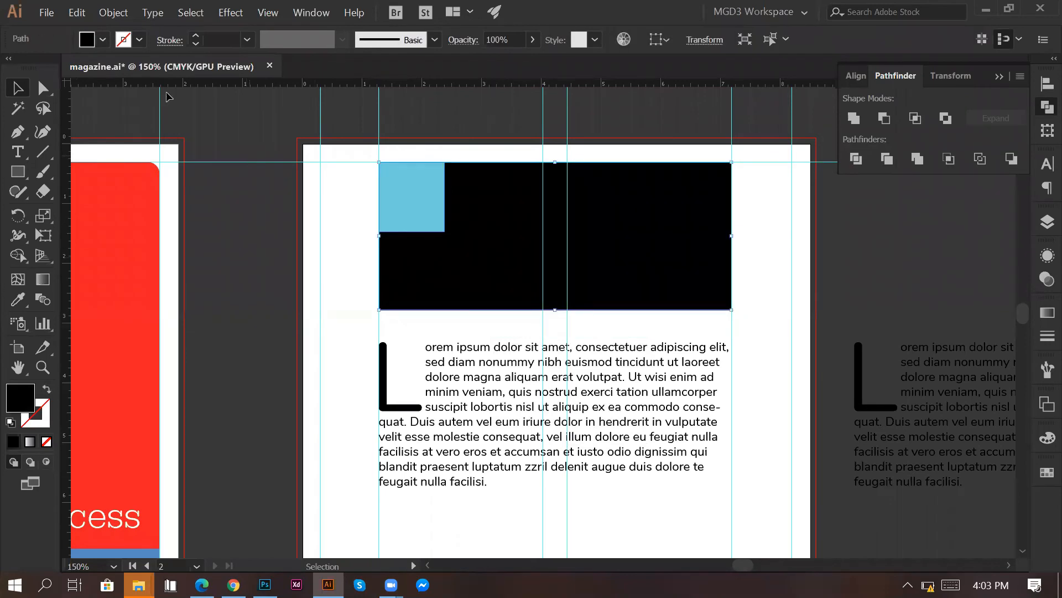
{"action": "left_click", "coordinate": [103, 39]}
{"action": "left_click", "coordinate": [105, 69]}
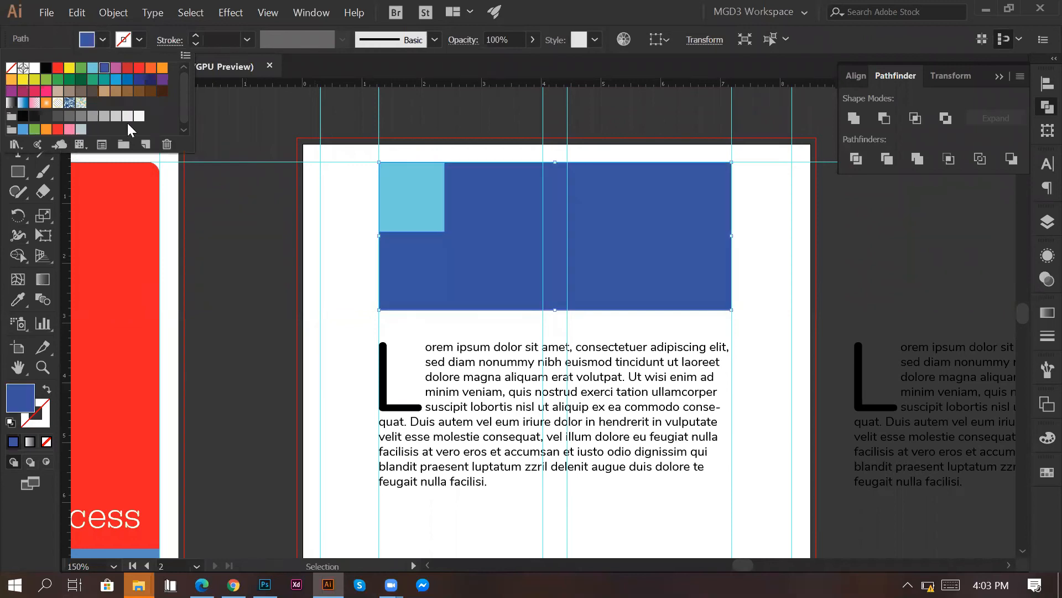
Step: Inspect the separated blue pieces, then compare them with the paragraph's notched text frame and its drop cap
{"action": "left_click", "coordinate": [414, 196]}
{"action": "left_click", "coordinate": [527, 222]}
{"action": "left_click", "coordinate": [406, 217]}
{"action": "left_click", "coordinate": [511, 272]}
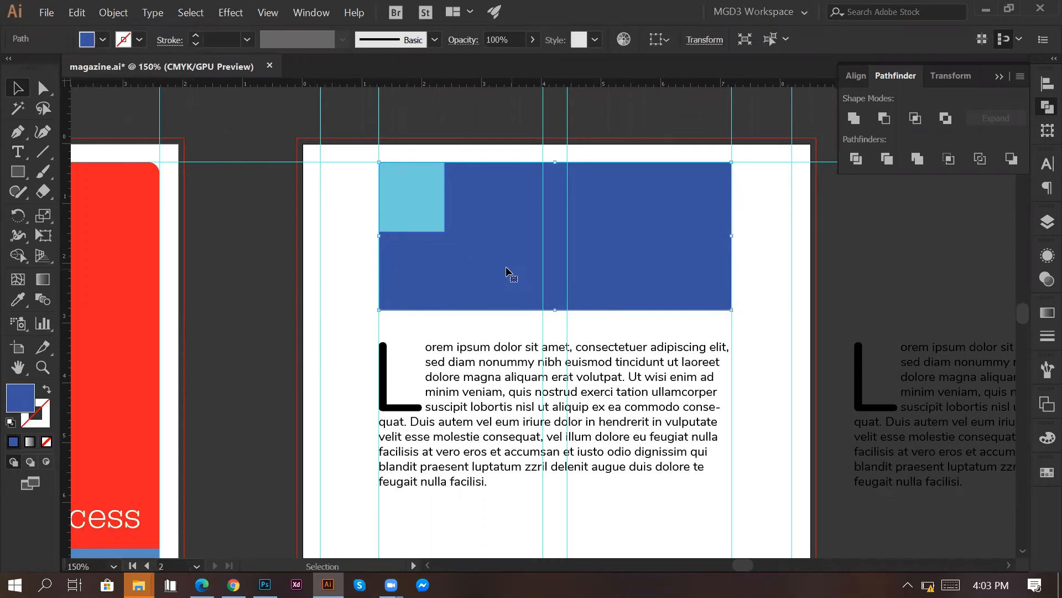
{"action": "left_click", "coordinate": [281, 294]}
{"action": "left_click", "coordinate": [404, 204]}
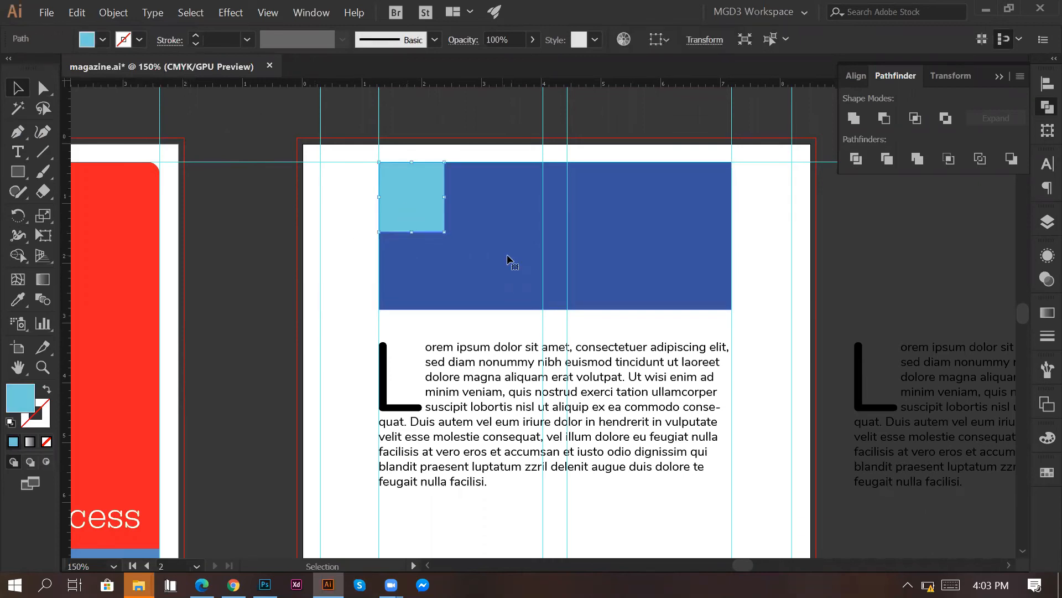
{"action": "left_click", "coordinate": [508, 259]}
{"action": "scroll", "coordinate": [681, 292], "scroll_direction": "down", "scroll_amount": 1}
{"action": "left_click", "coordinate": [520, 364]}
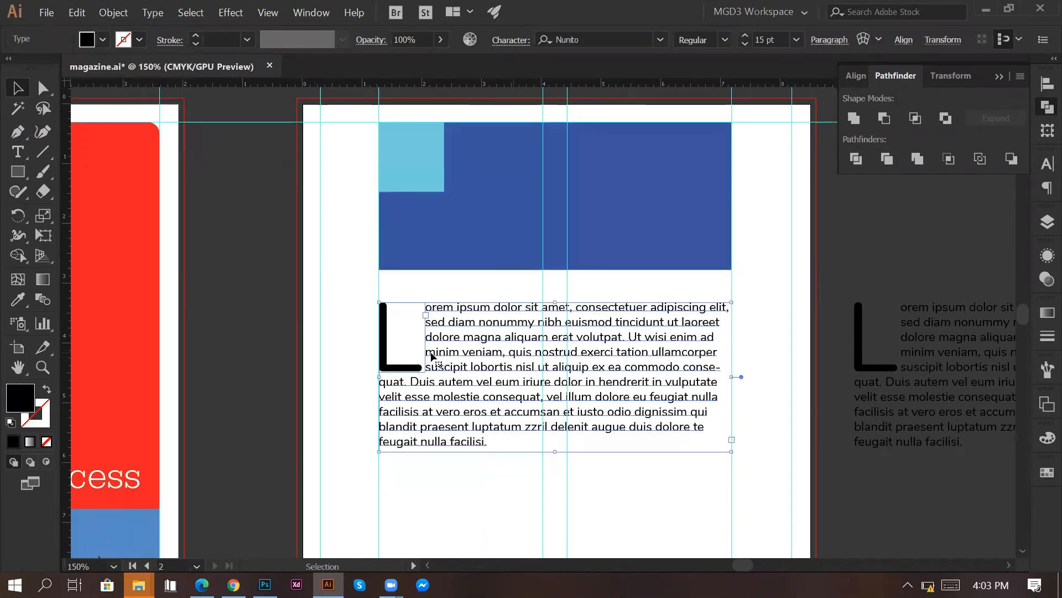
{"action": "left_click", "coordinate": [411, 366]}
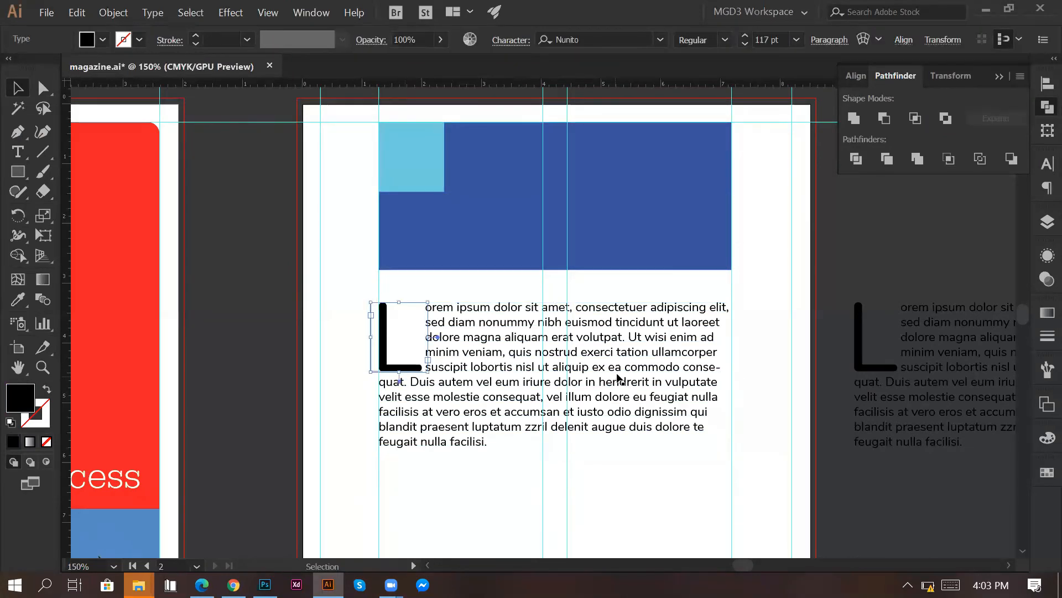
{"action": "left_click", "coordinate": [603, 477]}
{"action": "left_click_drag", "start_coordinate": [344, 317], "coordinate": [486, 429]}
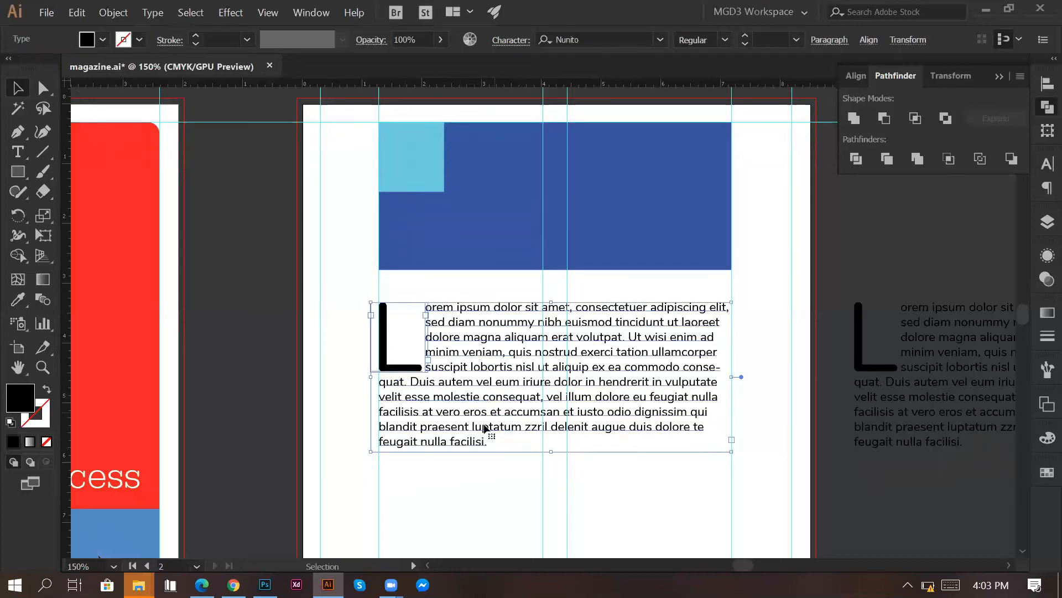
{"action": "left_click", "coordinate": [443, 489]}
{"action": "left_click", "coordinate": [434, 339]}
{"action": "scroll", "coordinate": [502, 392], "scroll_direction": "down", "scroll_amount": 1}
{"action": "scroll", "coordinate": [503, 394], "scroll_direction": "down", "scroll_amount": 1}
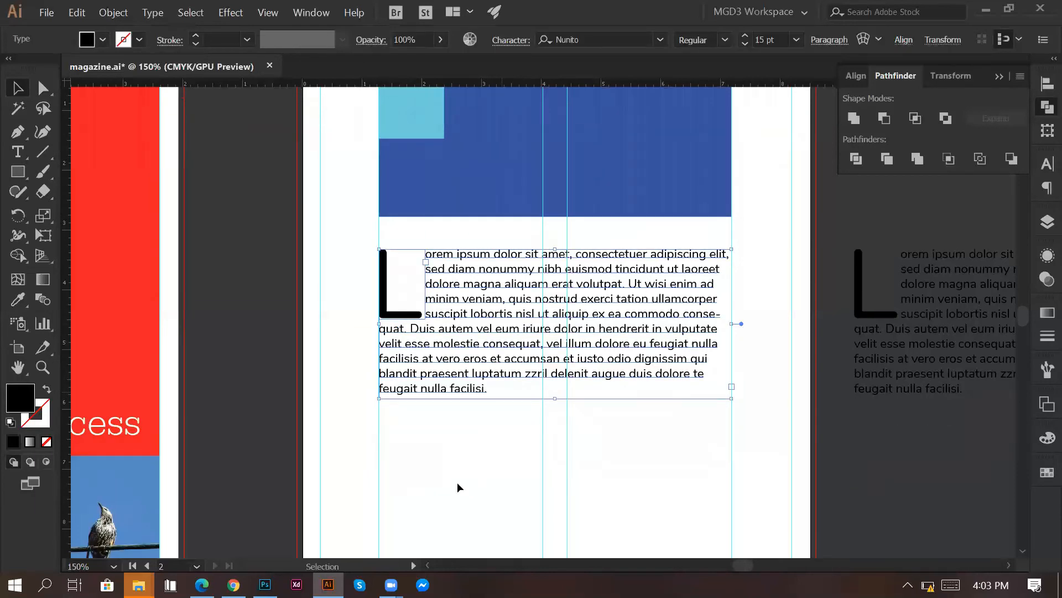
{"action": "left_click", "coordinate": [462, 445]}
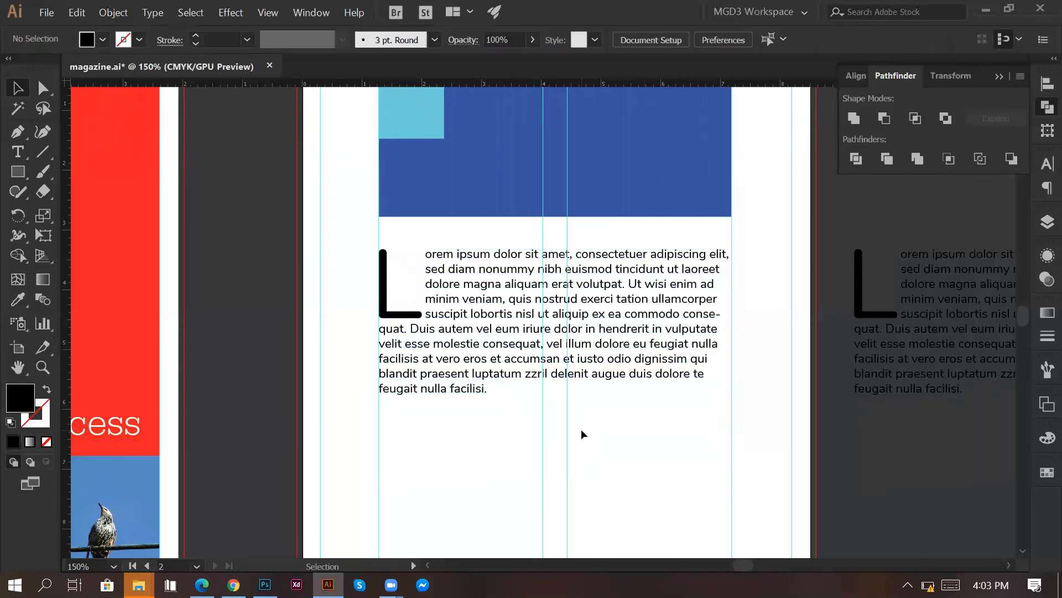
Step: Delete the light blue rectangle and the notched blue shape above the paragraph
{"action": "scroll", "coordinate": [581, 429], "scroll_direction": "up", "scroll_amount": 2}
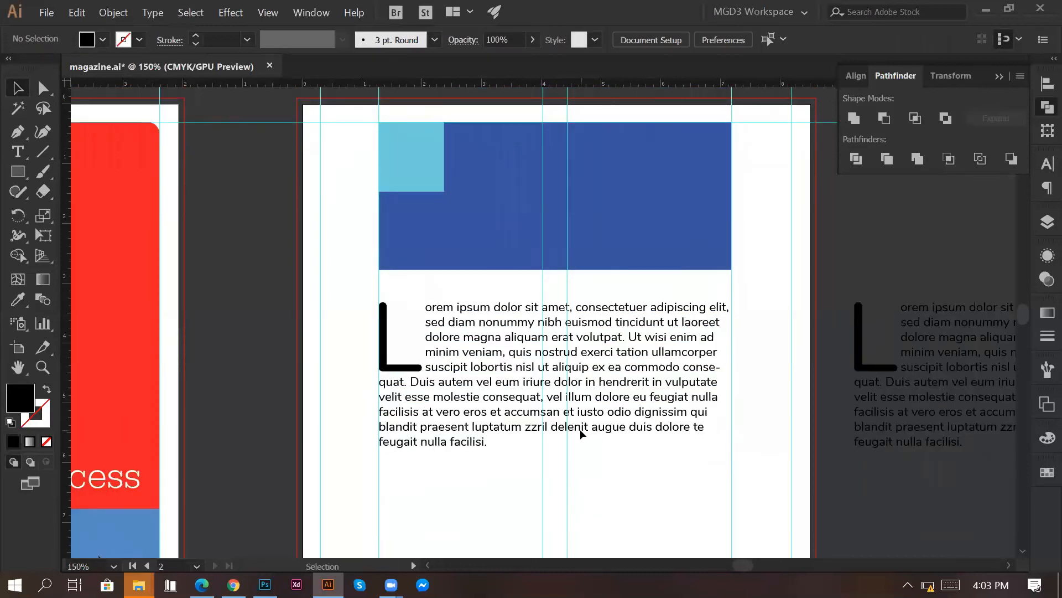
{"action": "scroll", "coordinate": [432, 231], "scroll_direction": "up", "scroll_amount": 2}
{"action": "left_click", "coordinate": [433, 231]}
{"action": "key", "text": "Delete"}
{"action": "left_click", "coordinate": [459, 232]}
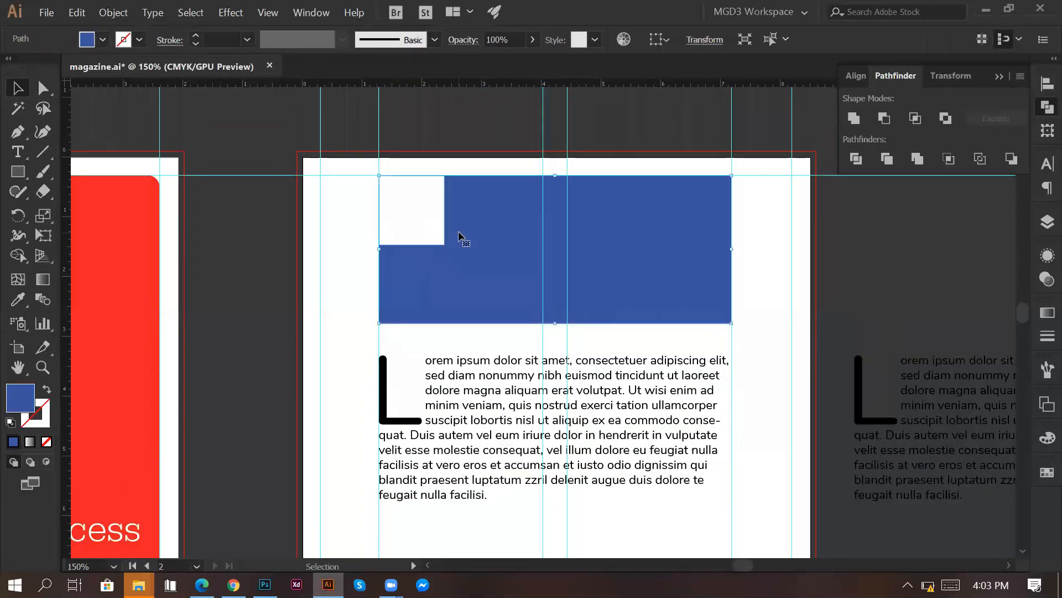
{"action": "key", "text": "Delete"}
Step: Move the paragraph and its drop cap up to the top margin guide, and deselect them
{"action": "left_click_drag", "start_coordinate": [505, 422], "coordinate": [506, 242]}
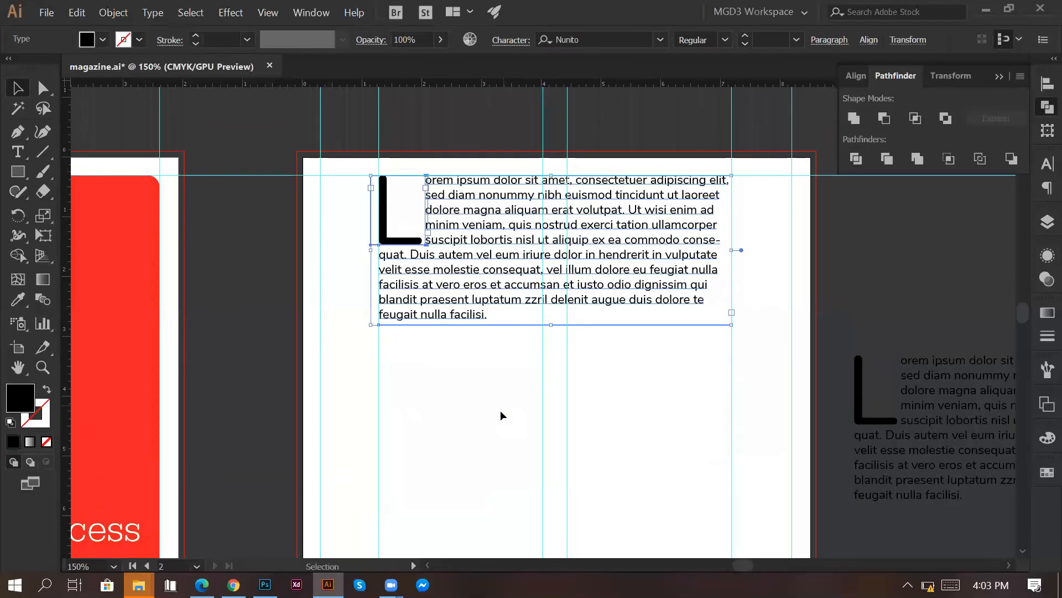
{"action": "left_click", "coordinate": [500, 410]}
{"action": "scroll", "coordinate": [500, 360], "scroll_direction": "down", "scroll_amount": 2}
Step: Copy the "Success" title from the left-hand page to below the opening paragraph, and fill the copy with black
{"action": "key", "text": "alt+Tab"}
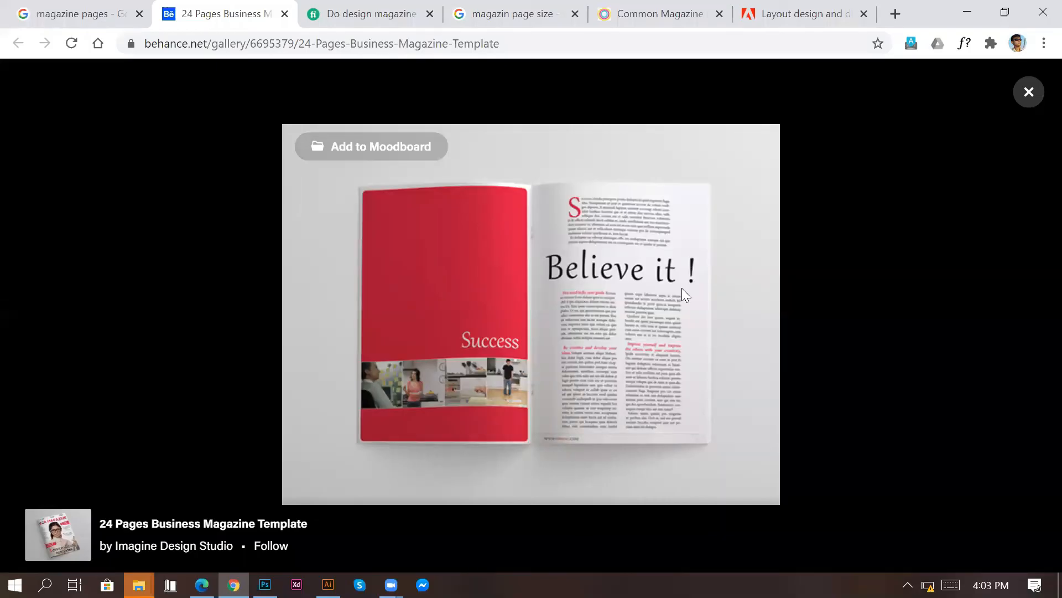
{"action": "key", "text": "alt+Tab"}
{"action": "scroll", "coordinate": [520, 365], "scroll_direction": "down", "scroll_amount": 1}
{"action": "left_click_drag", "start_coordinate": [223, 425], "coordinate": [522, 335], "text": "alt"}
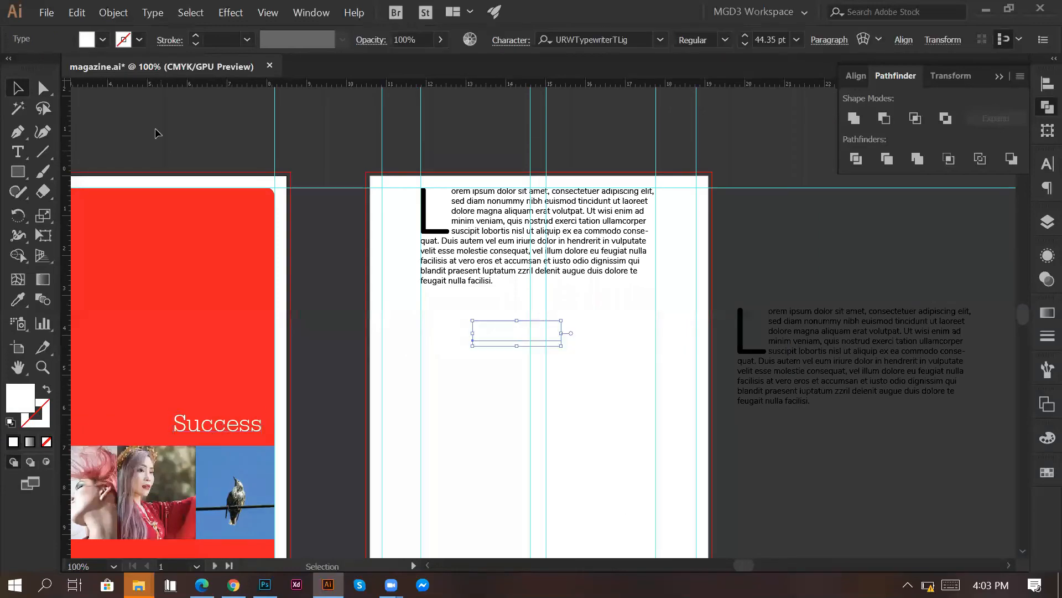
{"action": "left_click", "coordinate": [102, 40]}
{"action": "left_click", "coordinate": [47, 68]}
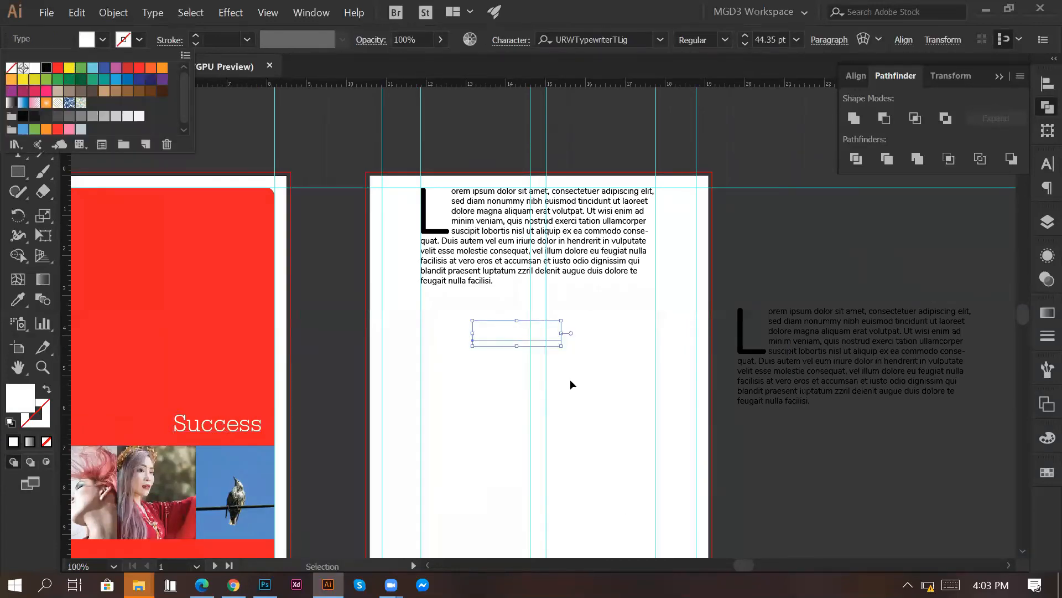
{"action": "left_click", "coordinate": [570, 379]}
Step: Recolour the drop cap with the red sampled from the left-hand page using the Eyedropper, and deselect it
{"action": "left_click", "coordinate": [450, 233]}
{"action": "key", "text": "alt+Tab"}
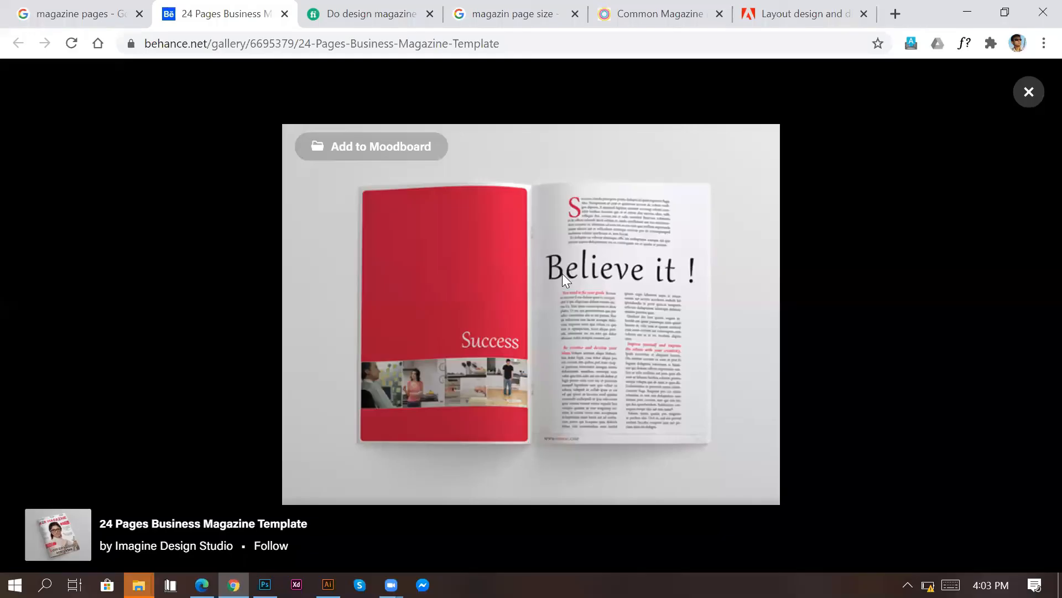
{"action": "key", "text": "alt+Tab"}
{"action": "left_click", "coordinate": [18, 299]}
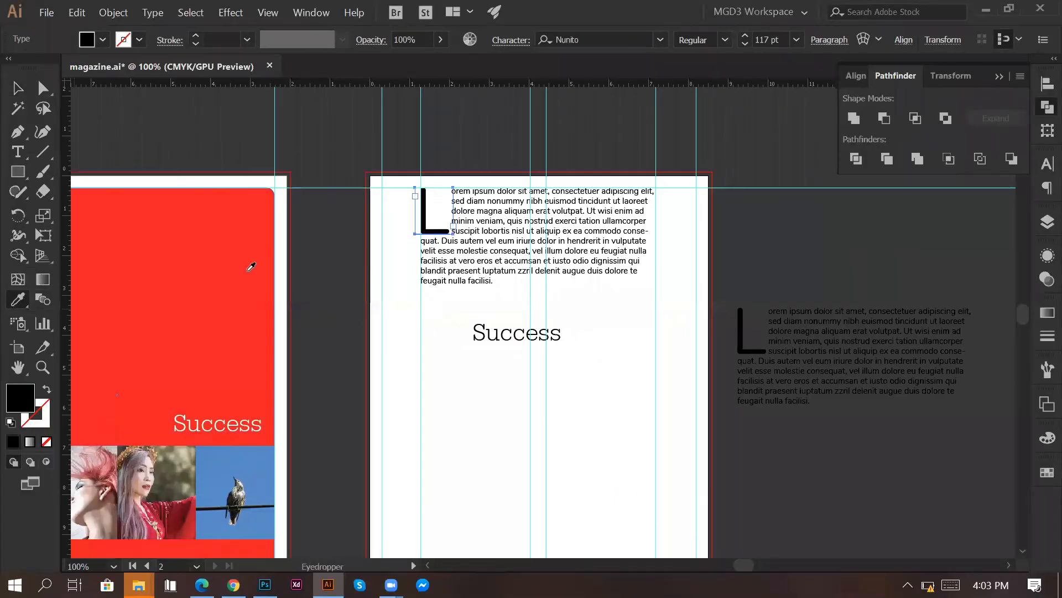
{"action": "left_click", "coordinate": [250, 265]}
{"action": "key", "text": "v"}
{"action": "left_click", "coordinate": [564, 433]}
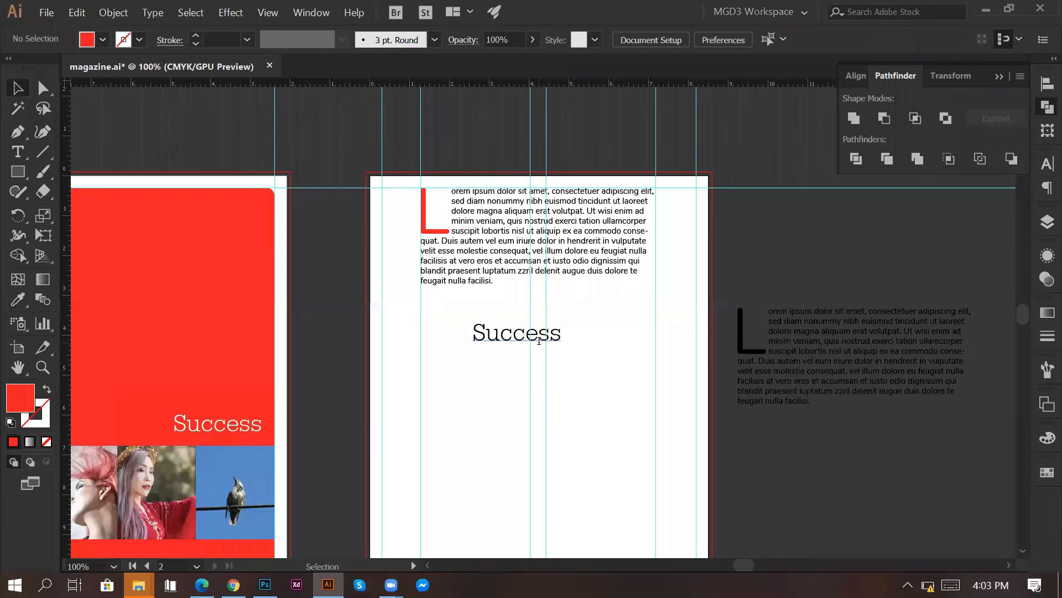
Step: Replace the copied title's text with "Believe it!", following the reference spread
{"action": "double_click", "coordinate": [539, 341]}
{"action": "type", "text": "Believe"}
{"action": "key", "text": "alt+Tab"}
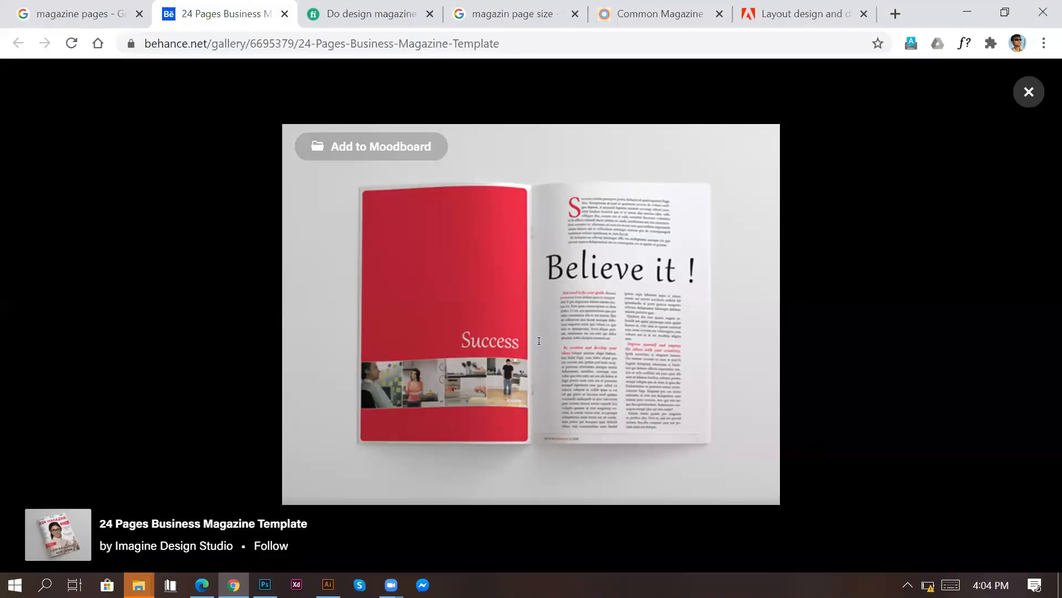
{"action": "key", "text": "alt+Tab"}
{"action": "type", "text": "it!"}
{"action": "key", "text": "Escape"}
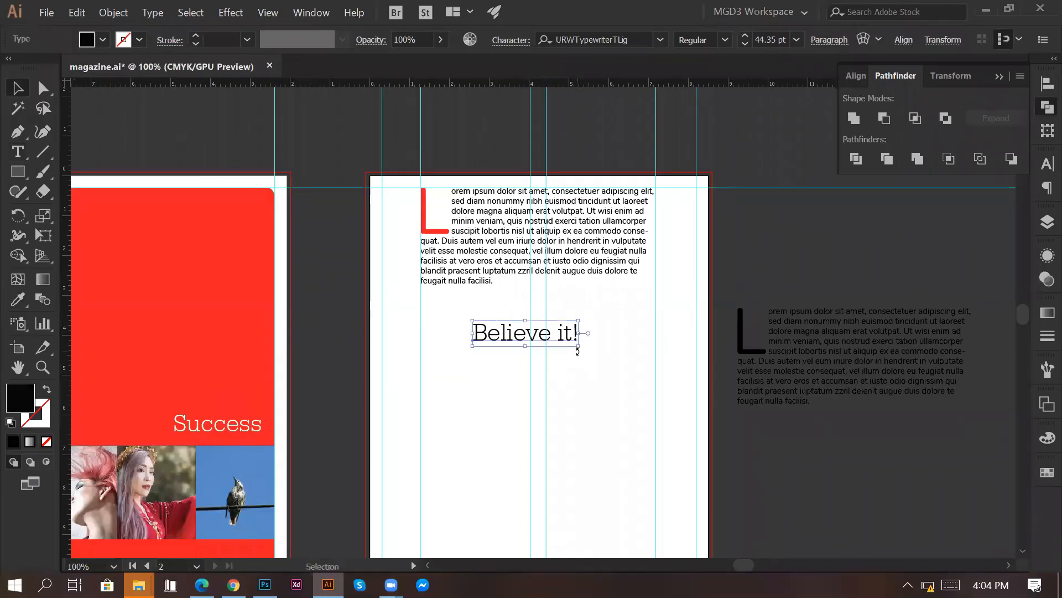
Step: Enlarge the "Believe it!" title to about 131.64 pt so it spans the outer margin guides, and deselect it
{"action": "left_click_drag", "start_coordinate": [578, 351], "coordinate": [655, 401]}
{"action": "key", "text": "alt+Tab"}
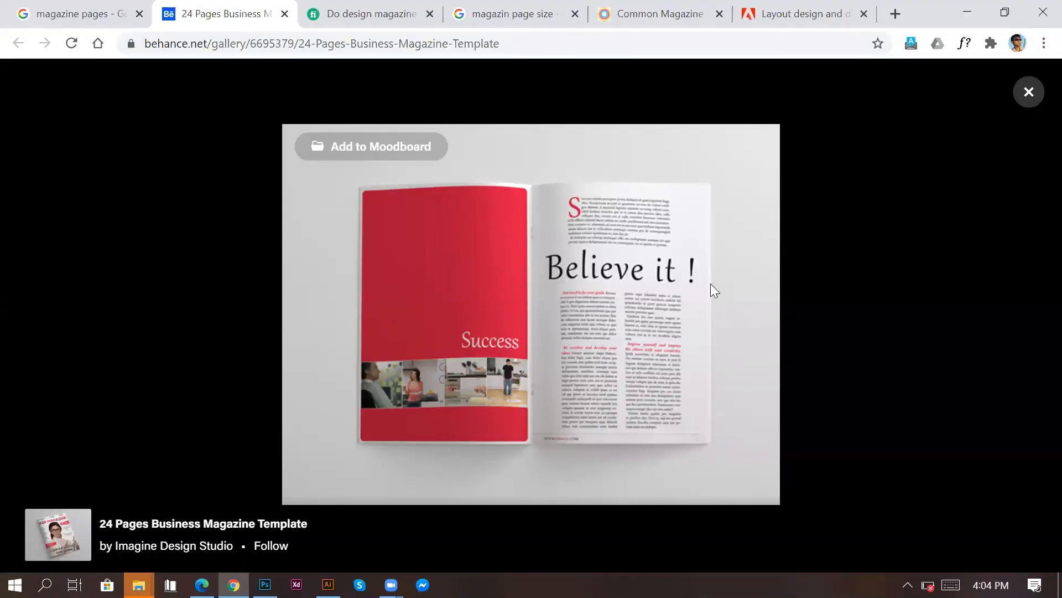
{"action": "key", "text": "alt+Tab"}
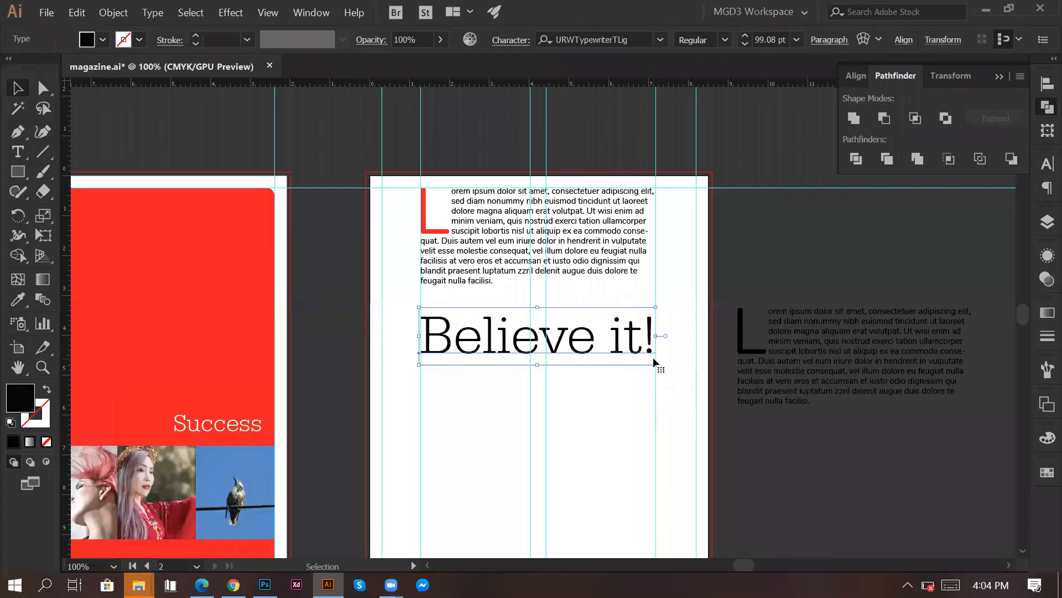
{"action": "left_click_drag", "start_coordinate": [657, 365], "coordinate": [696, 399]}
{"action": "left_click_drag", "start_coordinate": [419, 374], "coordinate": [383, 400]}
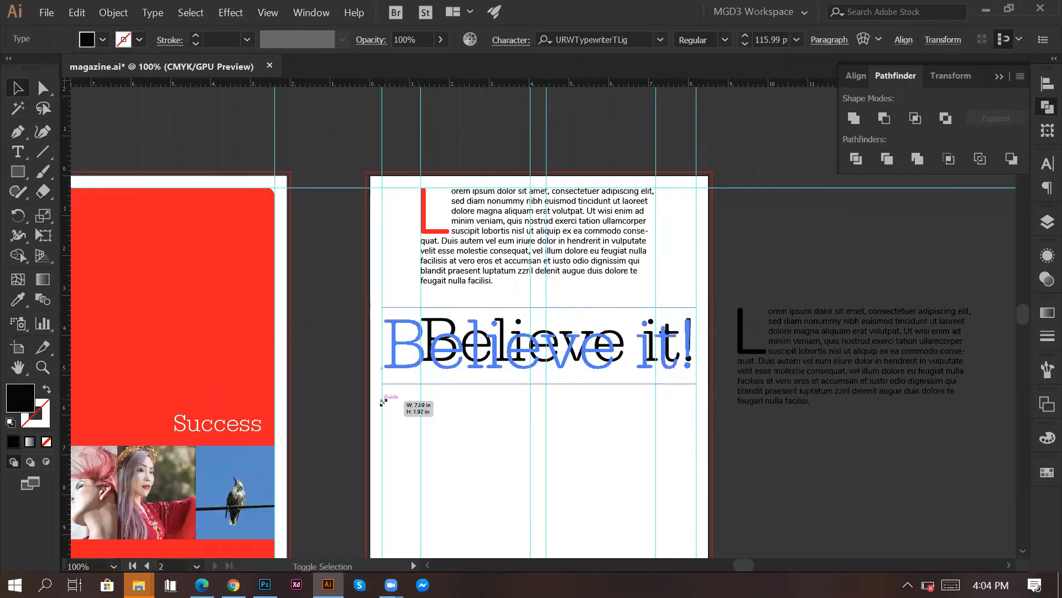
{"action": "left_click", "coordinate": [534, 435]}
Step: Draw a rectangle about 0.99 × 0.71 in over the title's B, between the outer margin guide and the paragraph guide
{"action": "scroll", "coordinate": [602, 351], "scroll_direction": "down", "scroll_amount": 3}
{"action": "scroll", "coordinate": [602, 351], "scroll_direction": "up", "scroll_amount": 1}
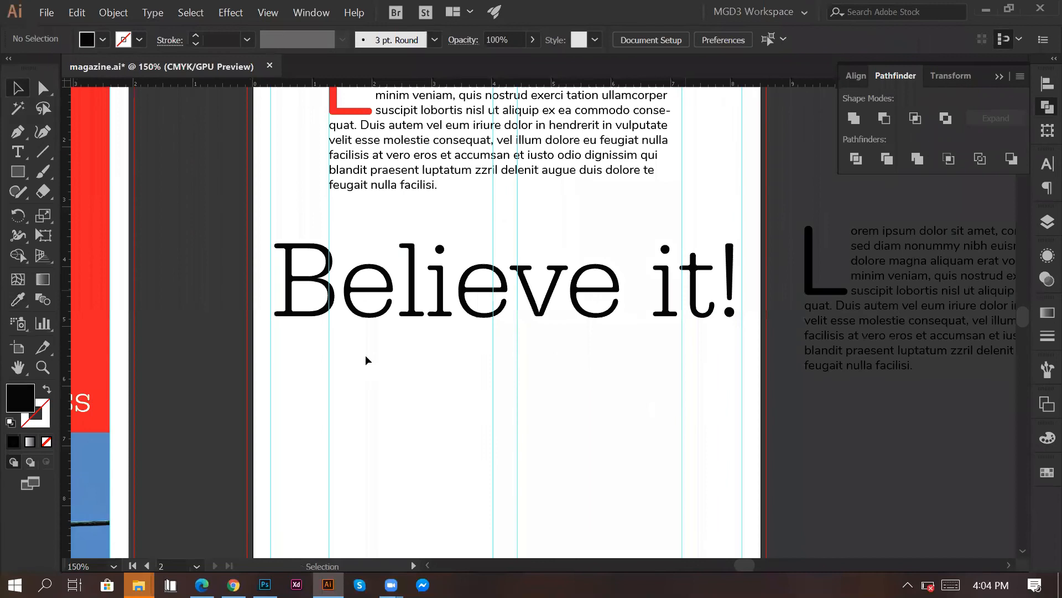
{"action": "key", "text": "m"}
{"action": "scroll", "coordinate": [332, 216], "scroll_direction": "up", "scroll_amount": 2}
{"action": "left_click_drag", "start_coordinate": [343, 209], "coordinate": [460, 294]}
Step: Halve the rectangle's width and move it flush against the outer left margin guide
{"action": "left_click", "coordinate": [20, 90]}
{"action": "left_click", "coordinate": [757, 39]}
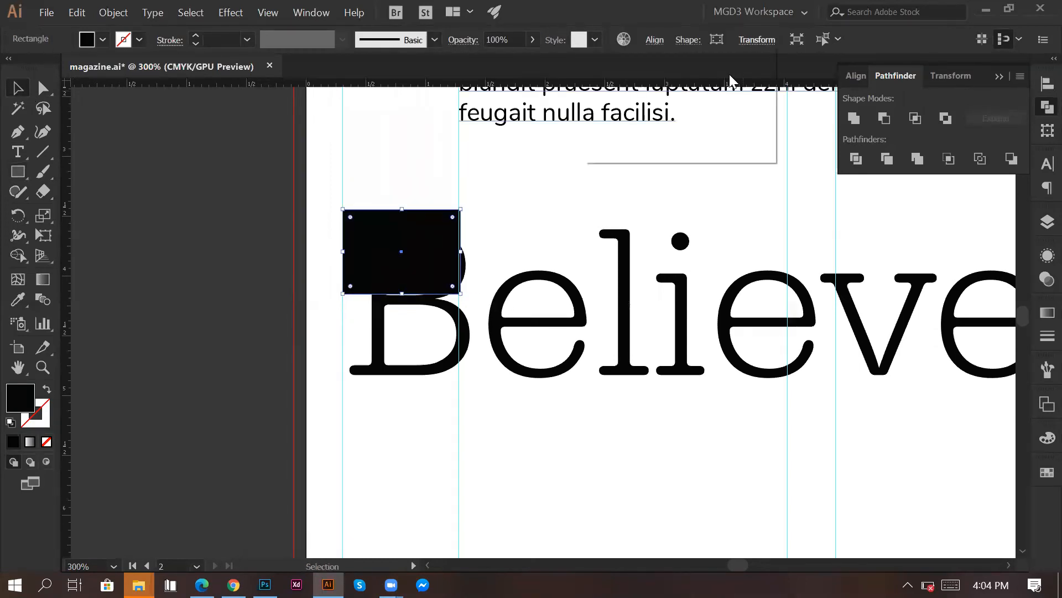
{"action": "left_click", "coordinate": [736, 67]}
{"action": "type", "text": "/2"}
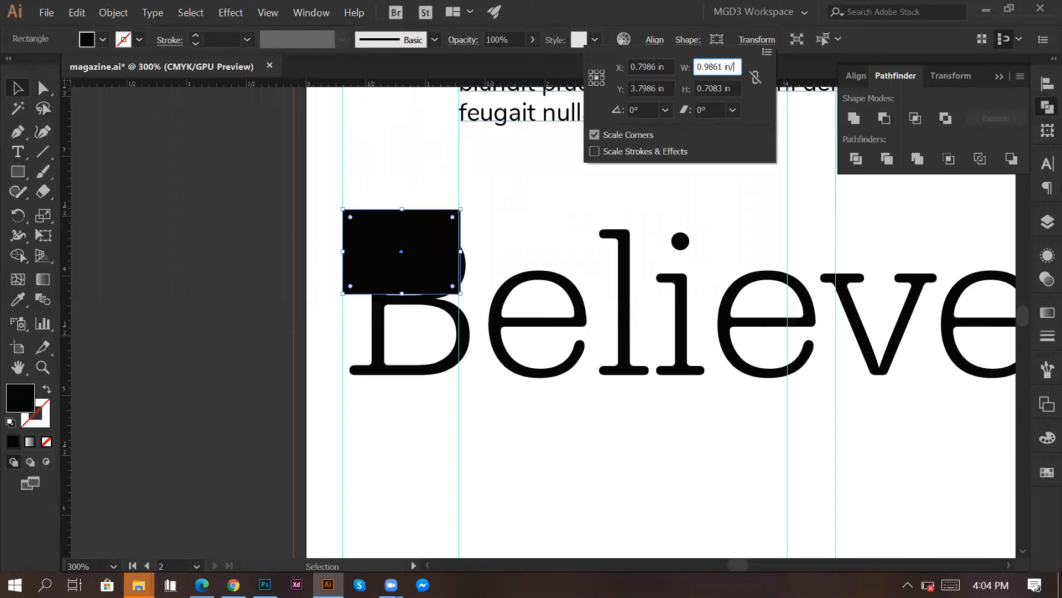
{"action": "key", "text": "Return"}
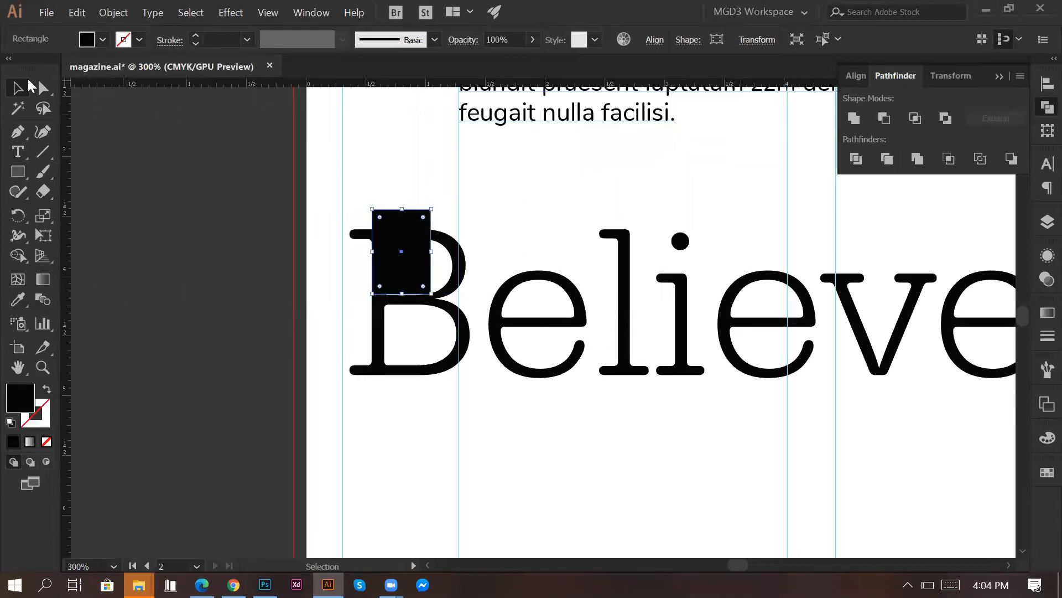
{"action": "left_click", "coordinate": [144, 199]}
{"action": "mouse_move", "coordinate": [381, 253]}
{"action": "left_mouse_down"}
{"action": "mouse_move", "coordinate": [349, 254]}
{"action": "mouse_move", "coordinate": [457, 294]}
{"action": "mouse_move", "coordinate": [349, 254]}
{"action": "mouse_move", "coordinate": [379, 260]}
{"action": "left_mouse_up"}
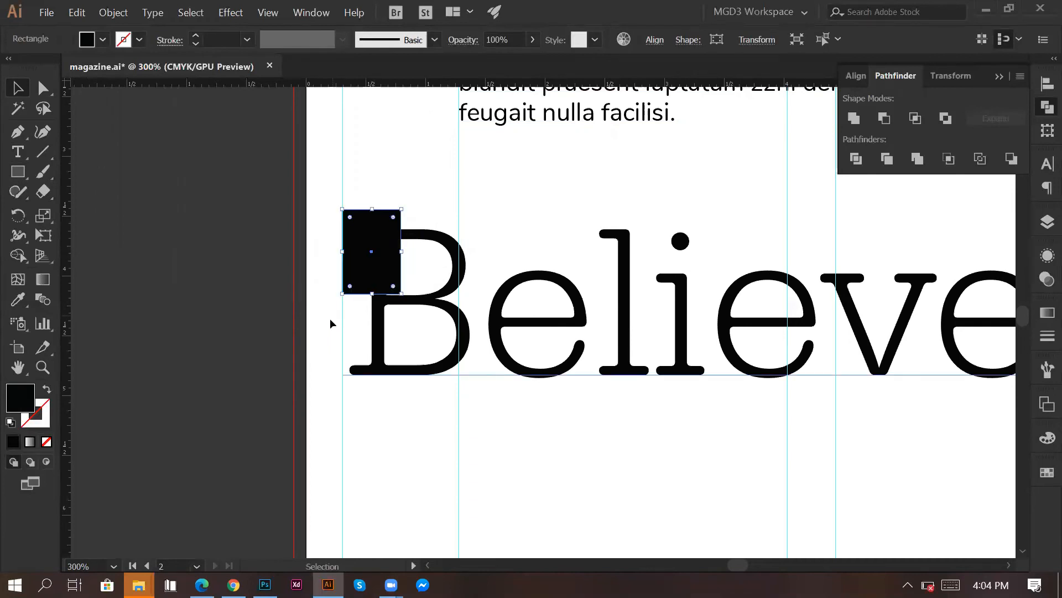
Step: Copy the small spacer rectangle to the title's far end, flush with the outer right margin guide
{"action": "scroll", "coordinate": [330, 317], "scroll_direction": "down", "scroll_amount": 2}
{"action": "left_click_drag", "start_coordinate": [698, 323], "coordinate": [758, 317]}
{"action": "left_click", "coordinate": [389, 403]}
{"action": "left_click", "coordinate": [351, 287]}
{"action": "left_click_drag", "start_coordinate": [351, 286], "coordinate": [781, 305]}
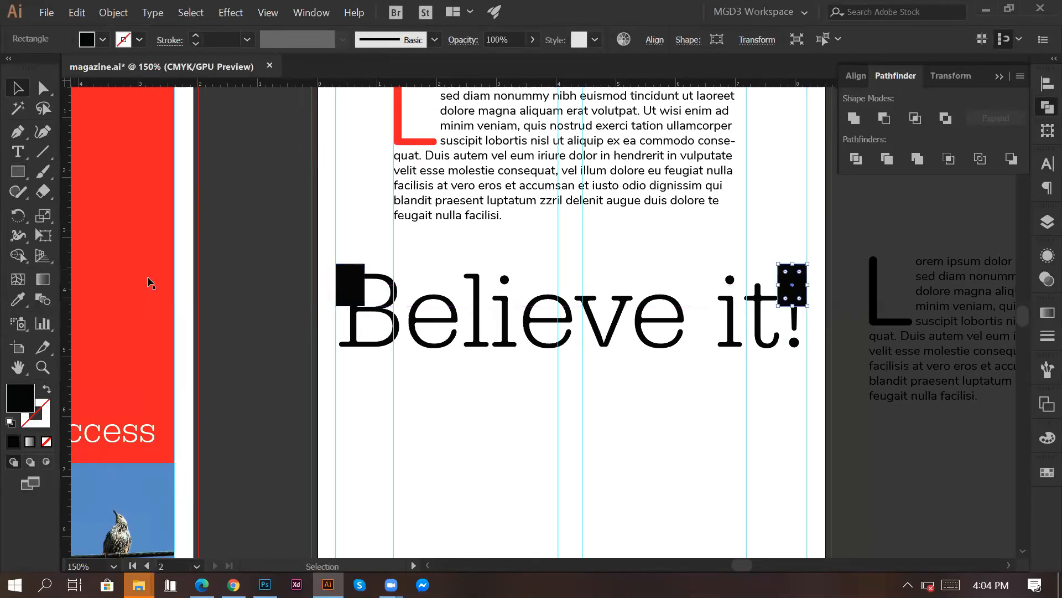
Step: Shrink the "Believe it!" title from both ends to about 118.74 pt, using the spacer rectangles as inner margins
{"action": "left_click", "coordinate": [363, 275]}
{"action": "left_click", "coordinate": [374, 335]}
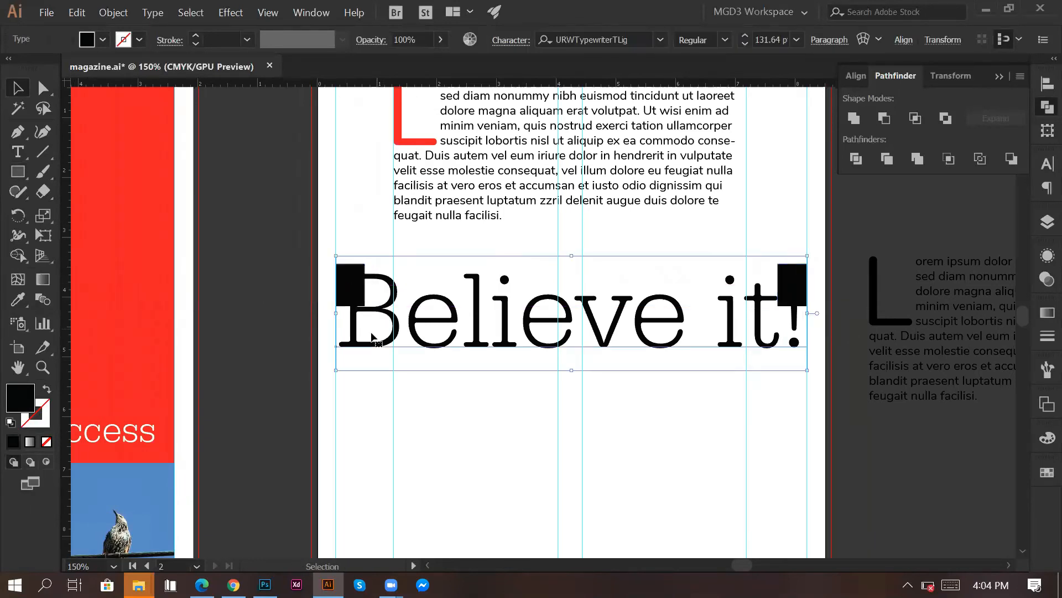
{"action": "left_click_drag", "start_coordinate": [337, 369], "coordinate": [344, 365]}
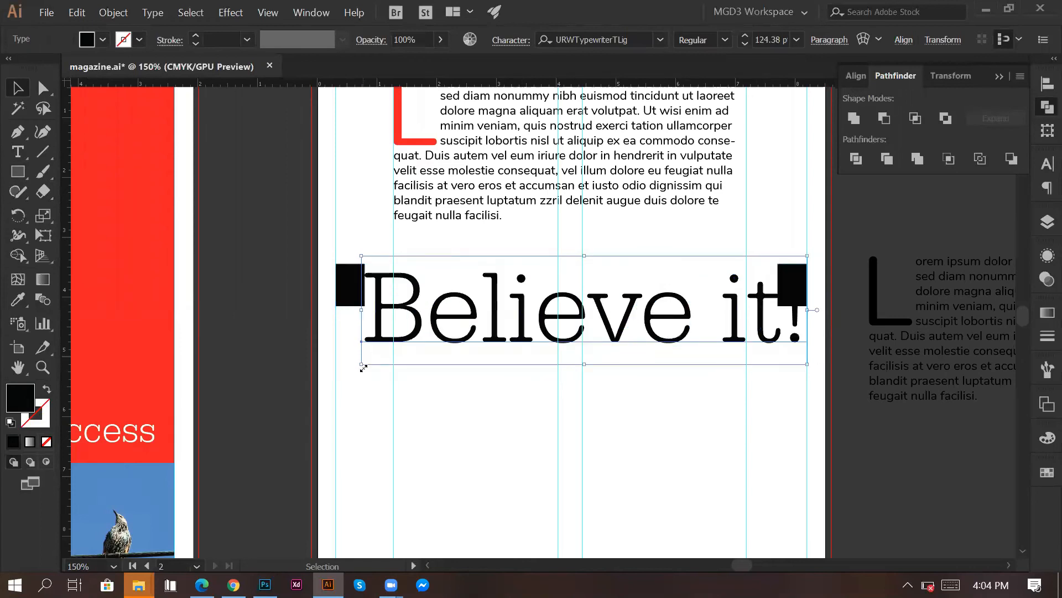
{"action": "left_click_drag", "start_coordinate": [807, 364], "coordinate": [799, 361]}
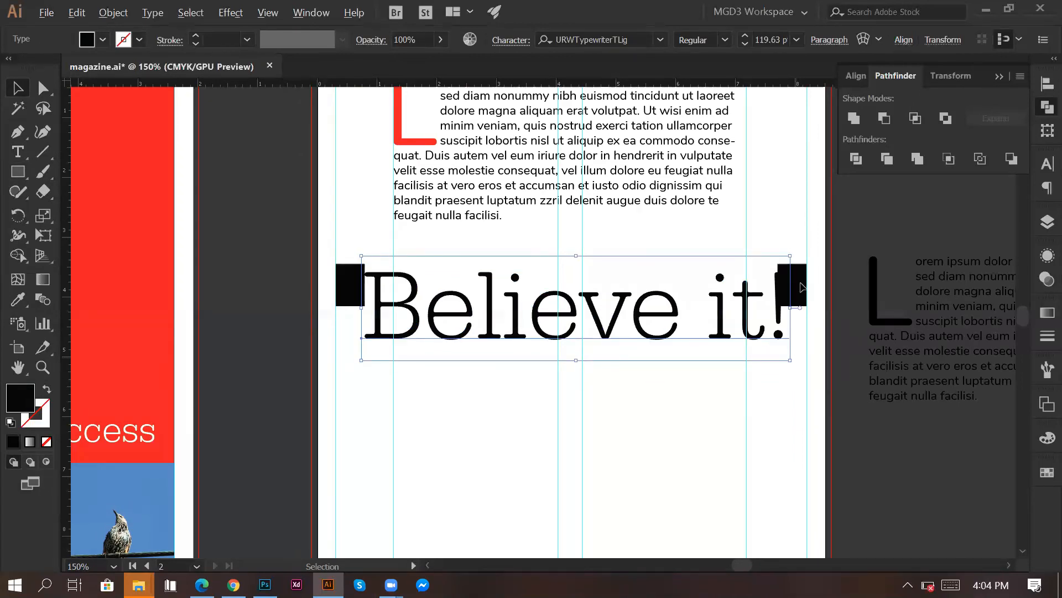
{"action": "scroll", "coordinate": [799, 332], "scroll_direction": "up", "scroll_amount": 3}
{"action": "left_click_drag", "start_coordinate": [779, 135], "coordinate": [772, 140]}
Step: Centre-align the title's text, and move it back between the two spacer rectangles
{"action": "left_click", "coordinate": [912, 38]}
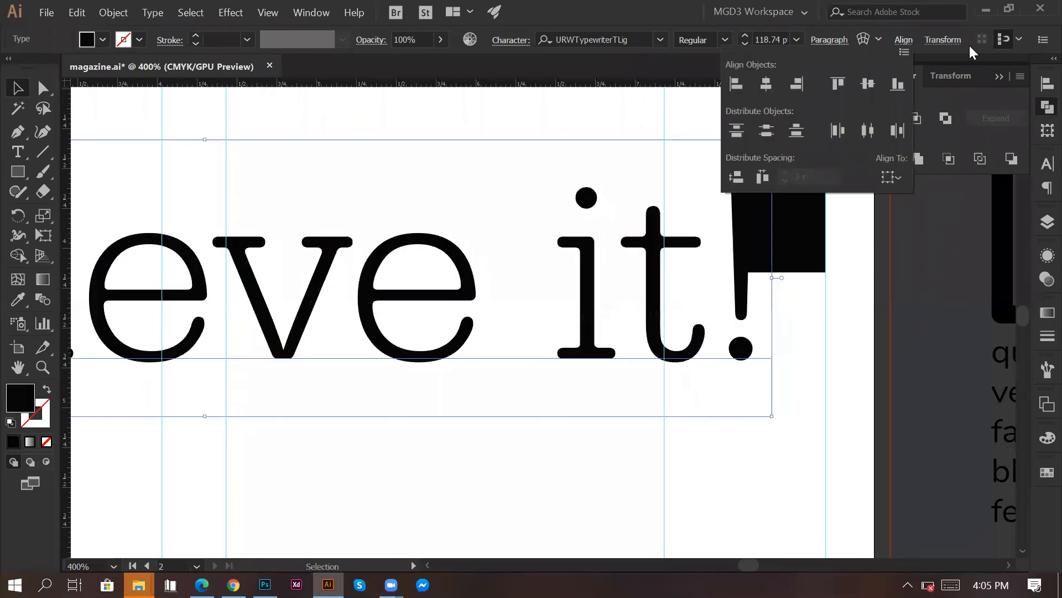
{"action": "left_click", "coordinate": [835, 42]}
{"action": "left_click", "coordinate": [695, 71]}
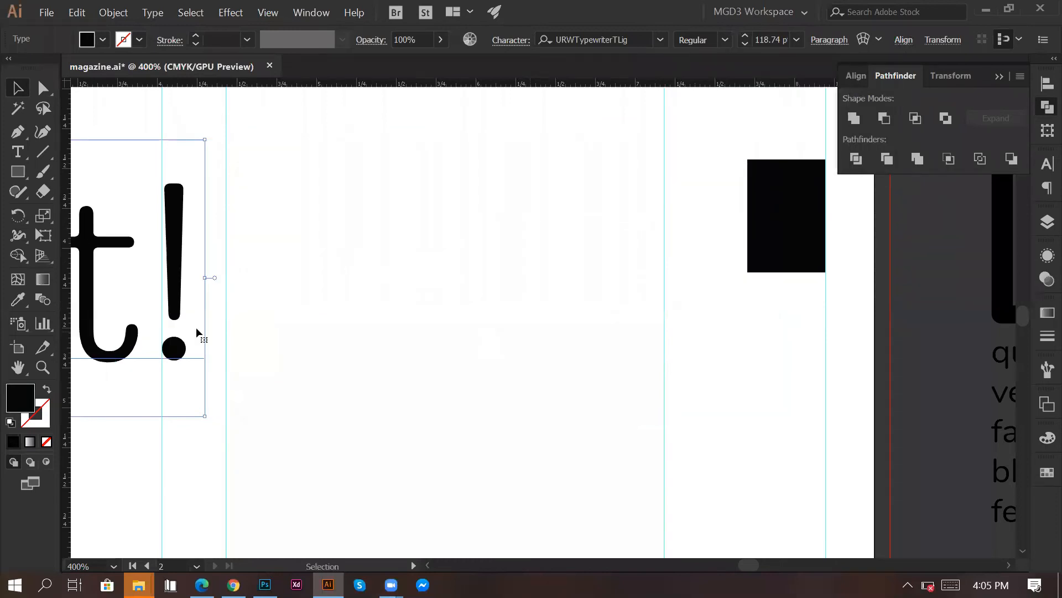
{"action": "left_click_drag", "start_coordinate": [457, 333], "coordinate": [750, 335]}
{"action": "key", "text": "ctrl+minus"}
{"action": "key", "text": "ctrl+minus"}
{"action": "key", "text": "ctrl+minus"}
{"action": "left_click", "coordinate": [763, 288]}
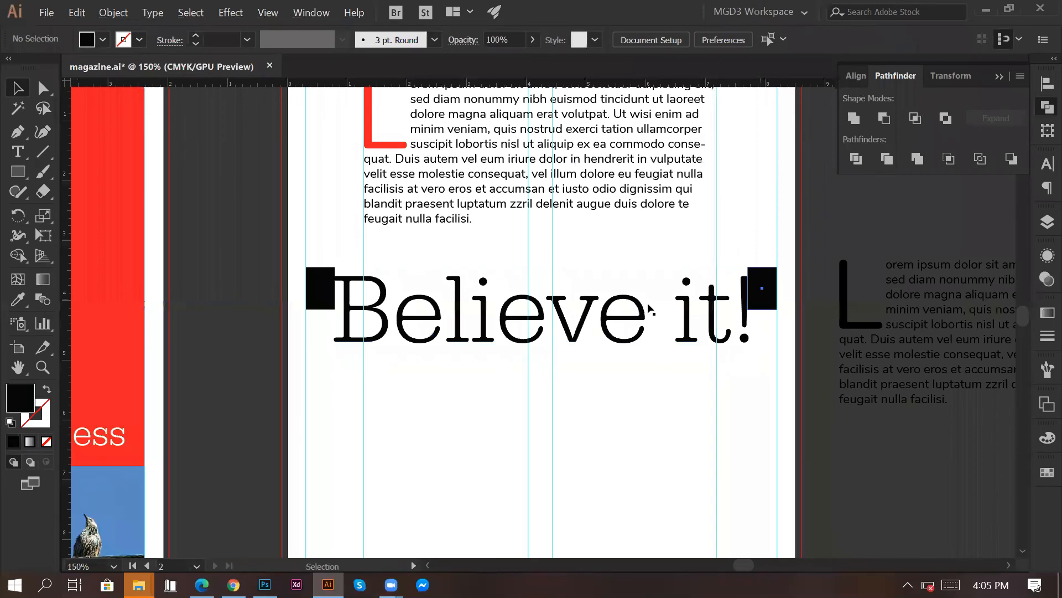
Step: Delete both black spacer rectangles and move the "Believe it!" title up closer to the drop cap paragraph
{"action": "left_click", "coordinate": [321, 287], "text": "shift"}
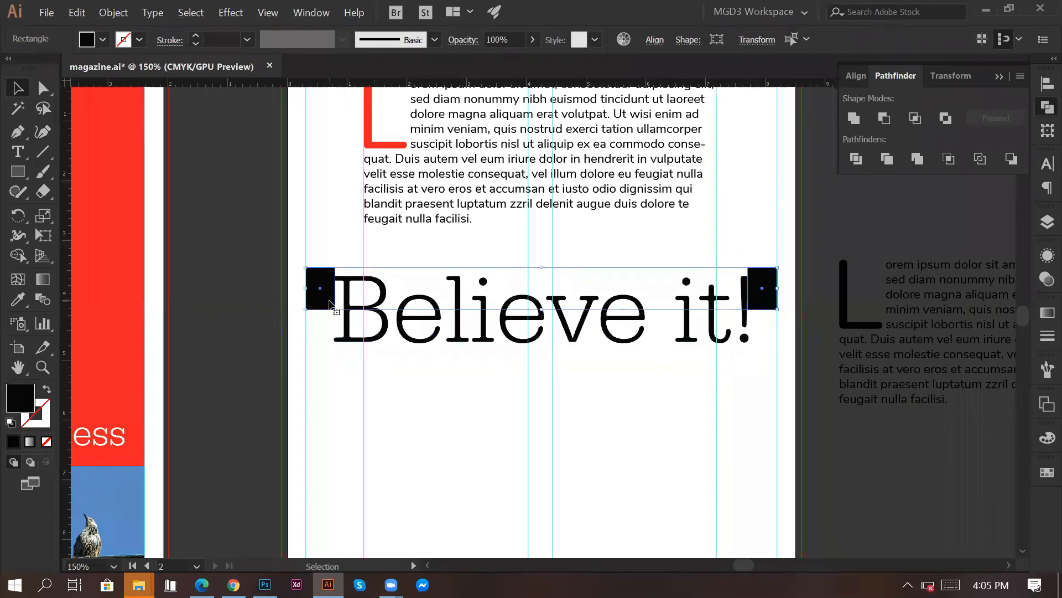
{"action": "key", "text": "Delete"}
{"action": "left_click_drag", "start_coordinate": [394, 317], "coordinate": [393, 288]}
{"action": "key", "text": "ctrl+minus"}
{"action": "key", "text": "ctrl+minus"}
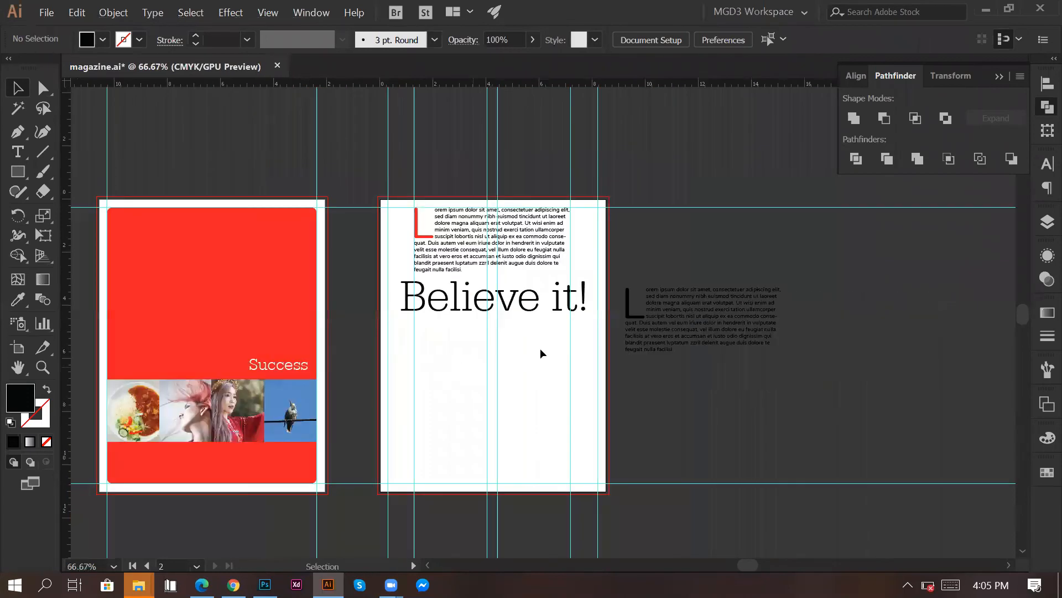
Step: Check the page with the guides hidden, show them again, and nudge the "Believe it!" title slightly down
{"action": "key", "text": "ctrl+semicolon"}
{"action": "key", "text": "ctrl+semicolon"}
{"action": "key", "text": "alt+Tab"}
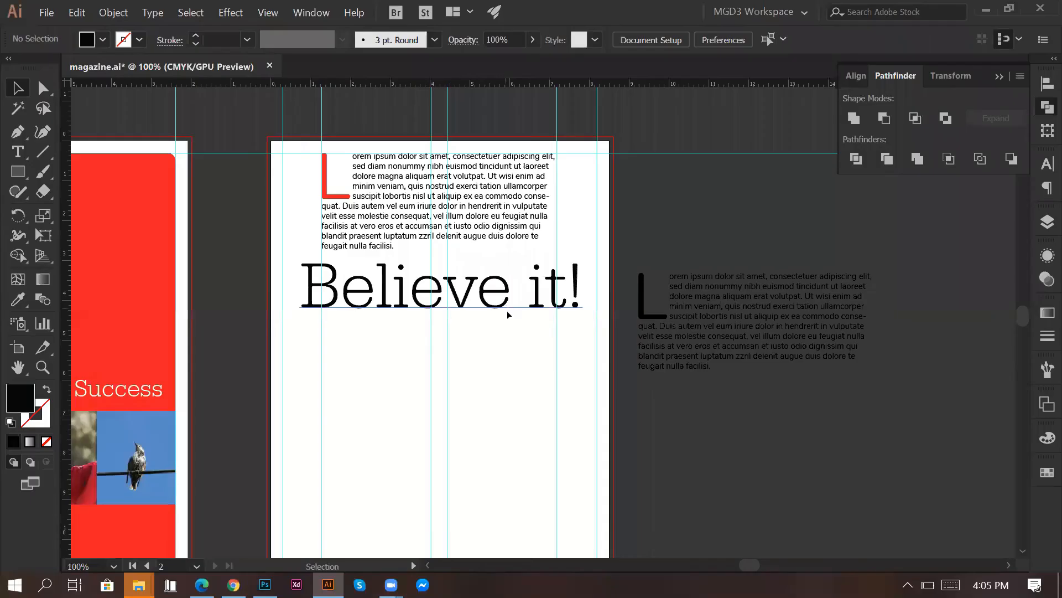
{"action": "left_click_drag", "start_coordinate": [507, 311], "coordinate": [507, 319]}
{"action": "left_click", "coordinate": [504, 369]}
{"action": "scroll", "coordinate": [504, 369], "scroll_direction": "down", "scroll_amount": 4}
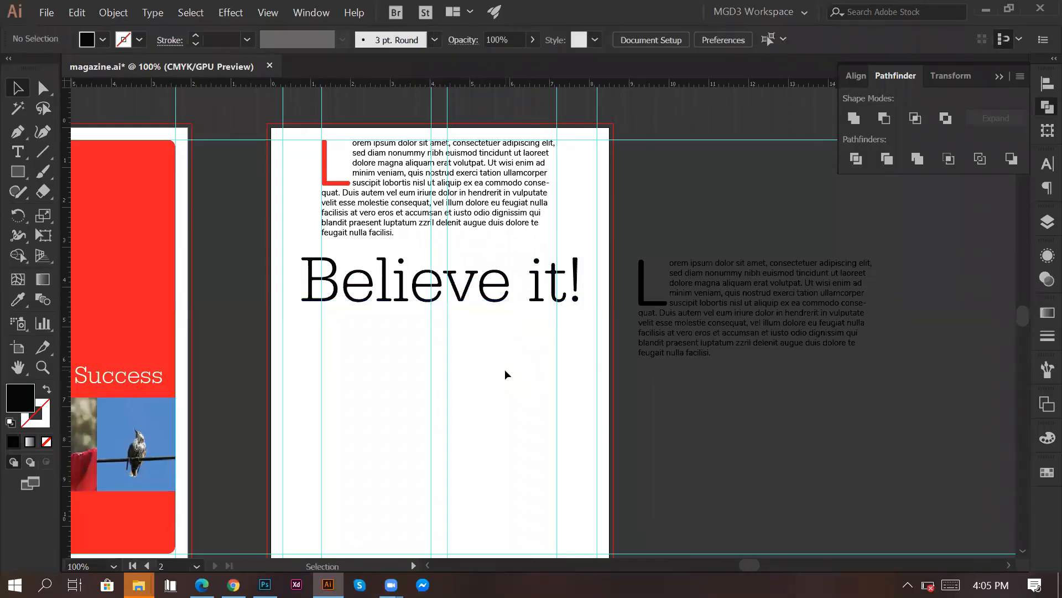
Step: Draw two black rectangles beneath the title, one per column between the inner guides, reaching down to the bottom margin guide
{"action": "key", "text": "alt+Tab"}
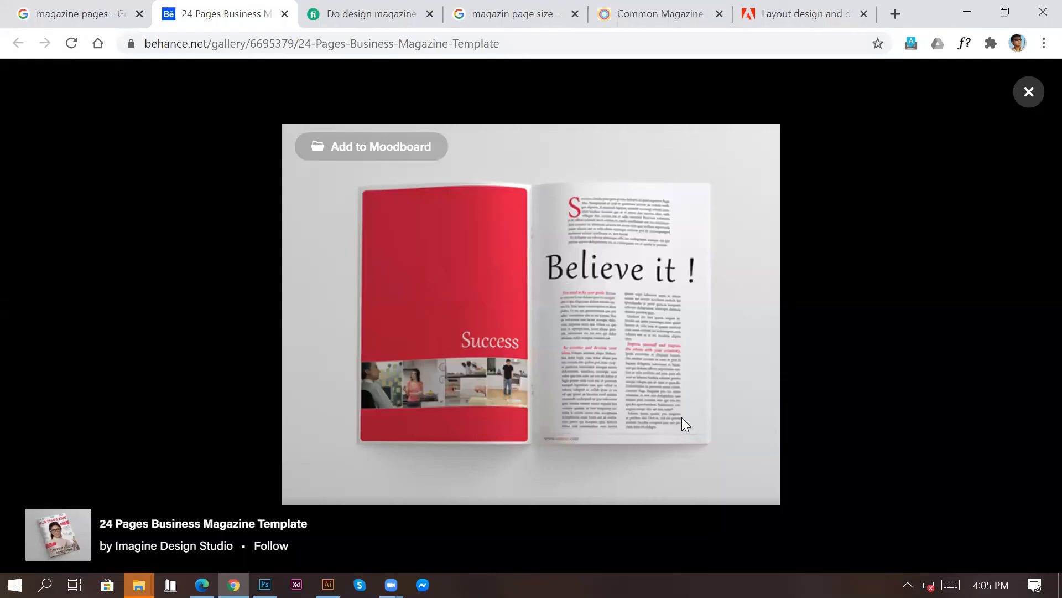
{"action": "key", "text": "alt+Tab"}
{"action": "scroll", "coordinate": [392, 377], "scroll_direction": "up", "scroll_amount": 1}
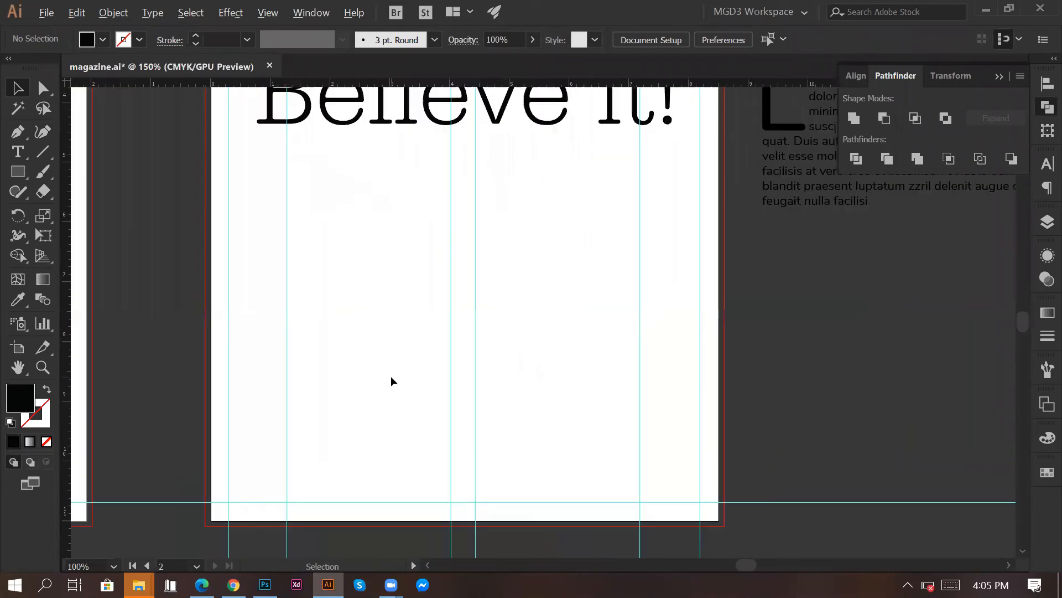
{"action": "scroll", "coordinate": [390, 376], "scroll_direction": "down", "scroll_amount": 1, "text": "alt"}
{"action": "left_click", "coordinate": [18, 171]}
{"action": "left_click_drag", "start_coordinate": [322, 222], "coordinate": [431, 460]}
{"action": "left_click_drag", "start_coordinate": [446, 221], "coordinate": [557, 459]}
{"action": "key", "text": "v"}
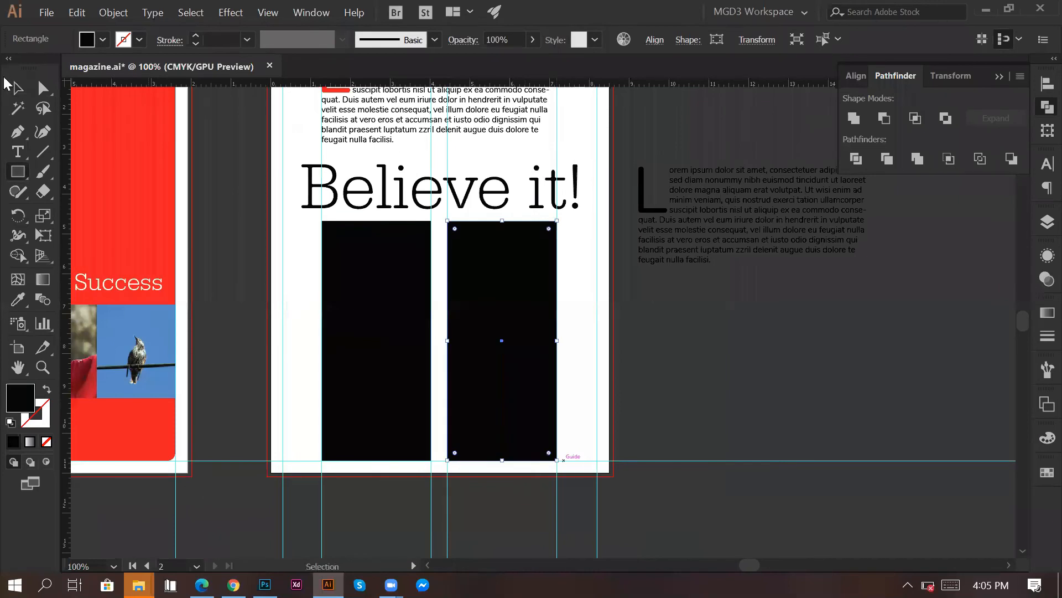
{"action": "left_click", "coordinate": [712, 356]}
{"action": "scroll", "coordinate": [647, 368], "scroll_direction": "up", "scroll_amount": 2}
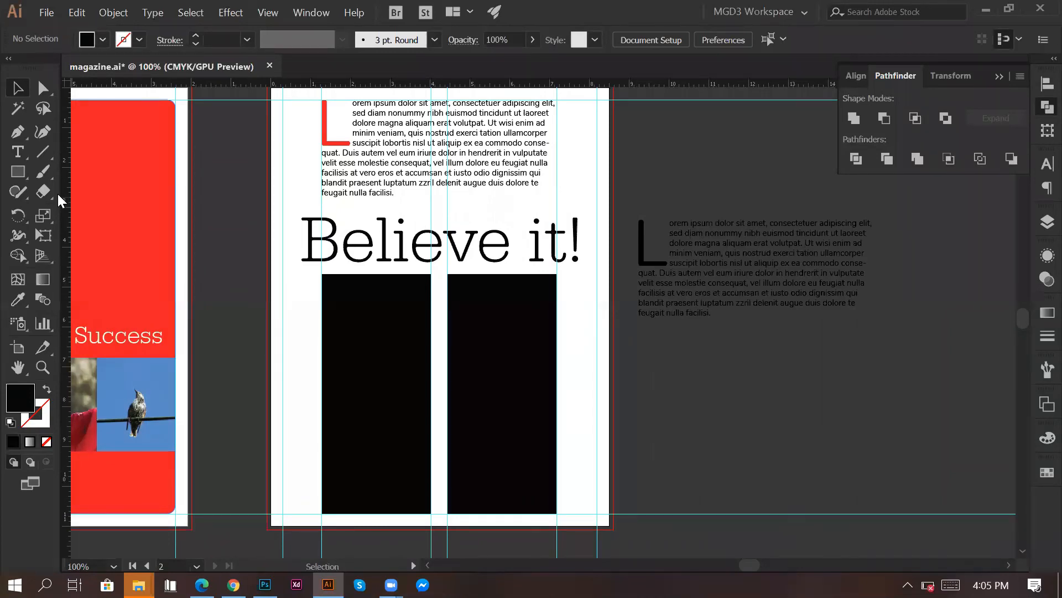
Step: Copy the full text of the drop cap paragraph and append it to the duplicate paragraph on the pasteboard
{"action": "double_click", "coordinate": [490, 183]}
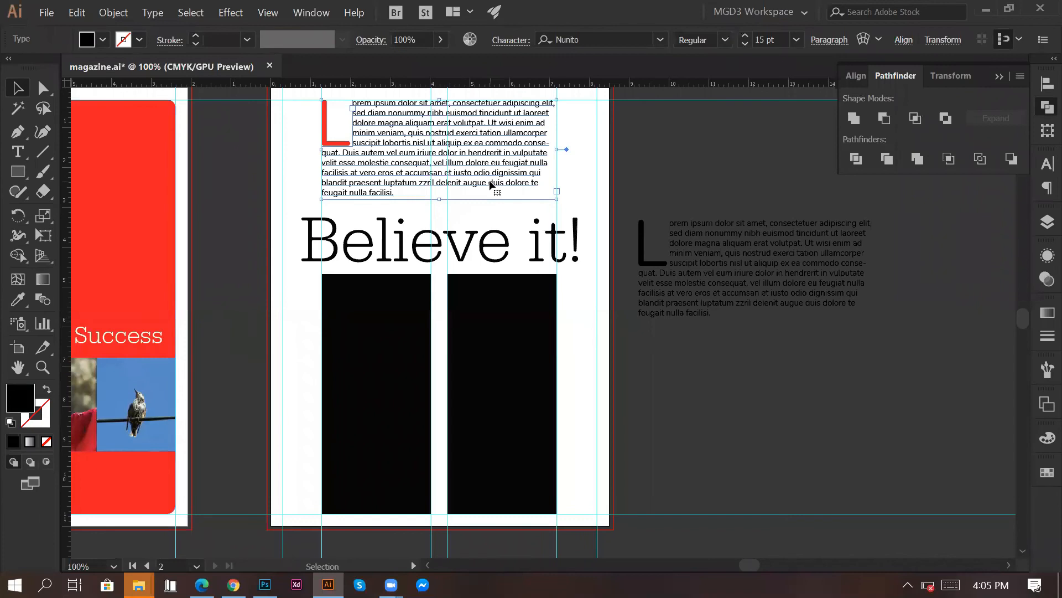
{"action": "key", "text": "ctrl+a"}
{"action": "left_click", "coordinate": [733, 275]}
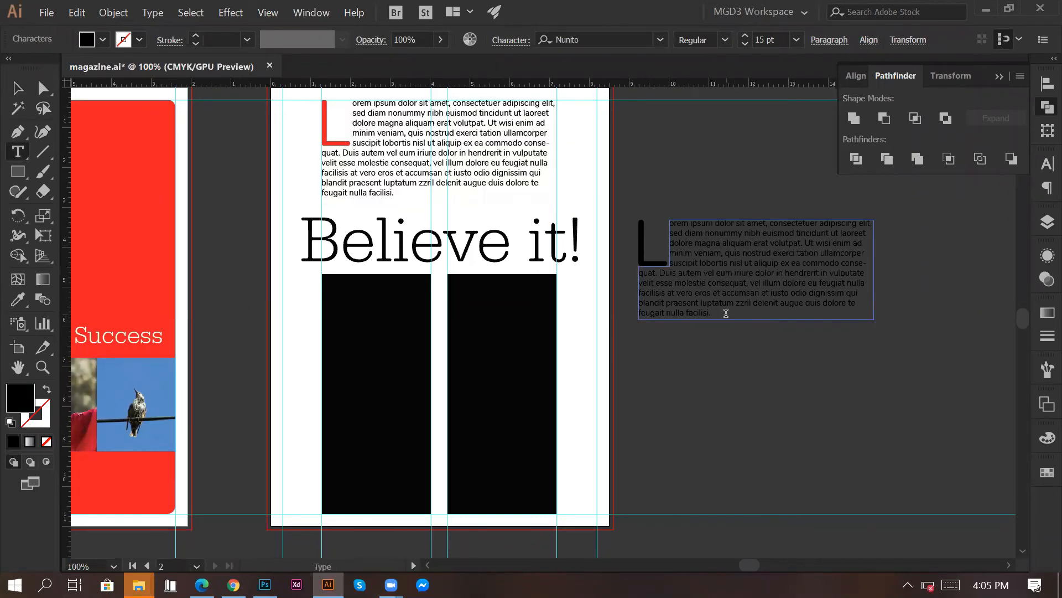
{"action": "key", "text": "alt+Tab"}
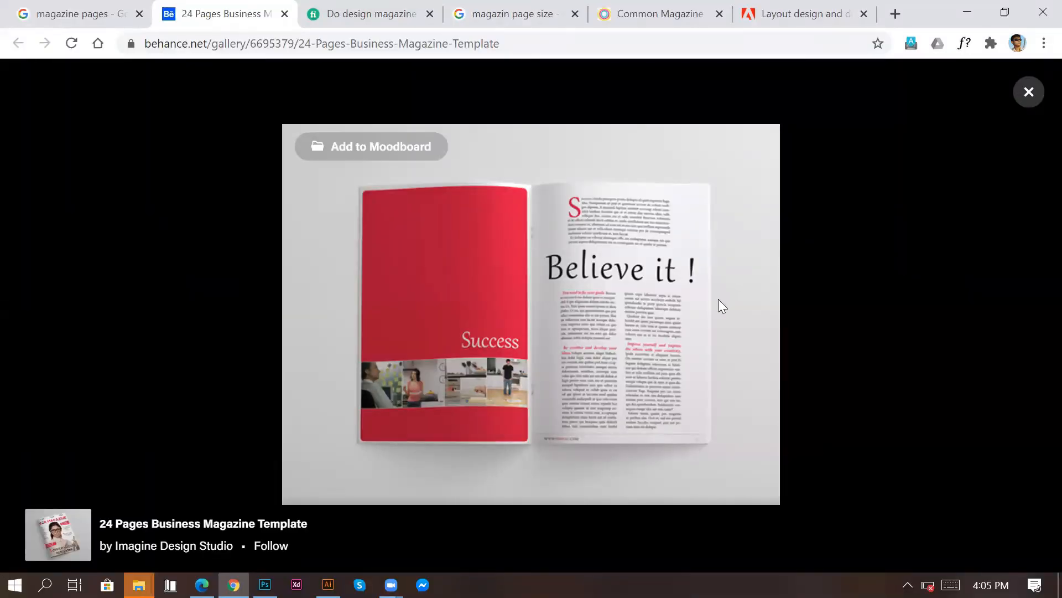
{"action": "key", "text": "alt+Tab"}
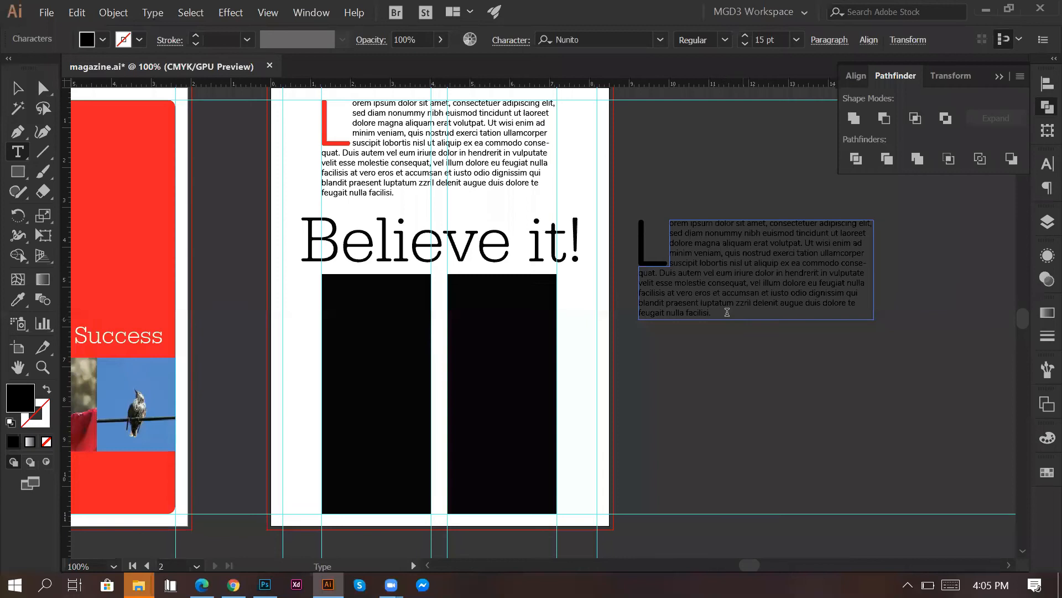
{"action": "key", "text": "ctrl+v"}
Step: Try to extend the pasteboard paragraph's text frame downward to fit all the text, and undo the resize
{"action": "left_click", "coordinate": [50, 88]}
{"action": "left_click", "coordinate": [786, 322]}
{"action": "left_click", "coordinate": [785, 319]}
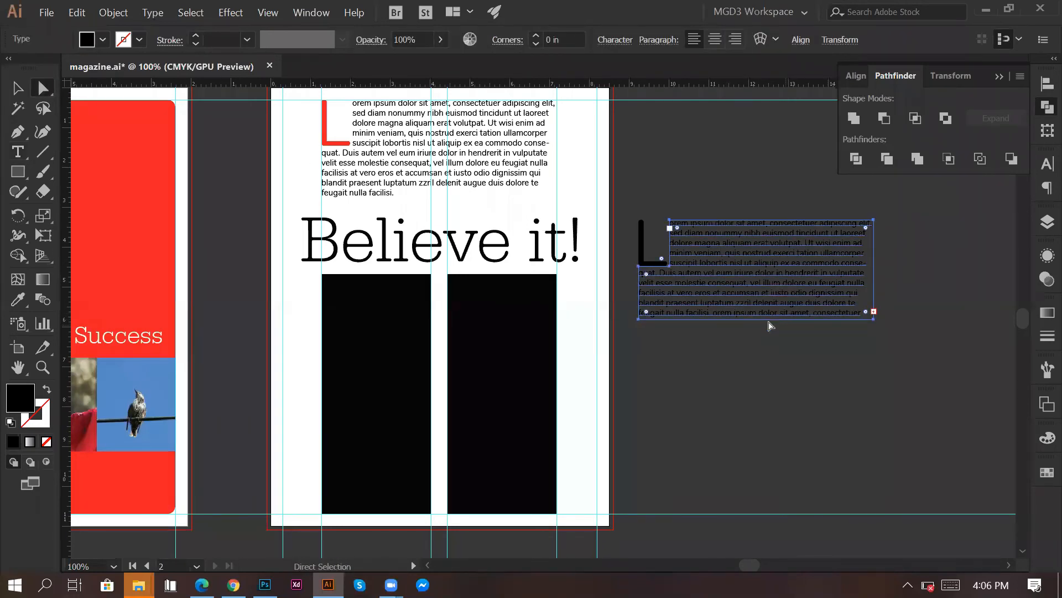
{"action": "left_click_drag", "start_coordinate": [766, 320], "coordinate": [767, 407]}
{"action": "key", "text": "ctrl+z"}
{"action": "left_click", "coordinate": [783, 337]}
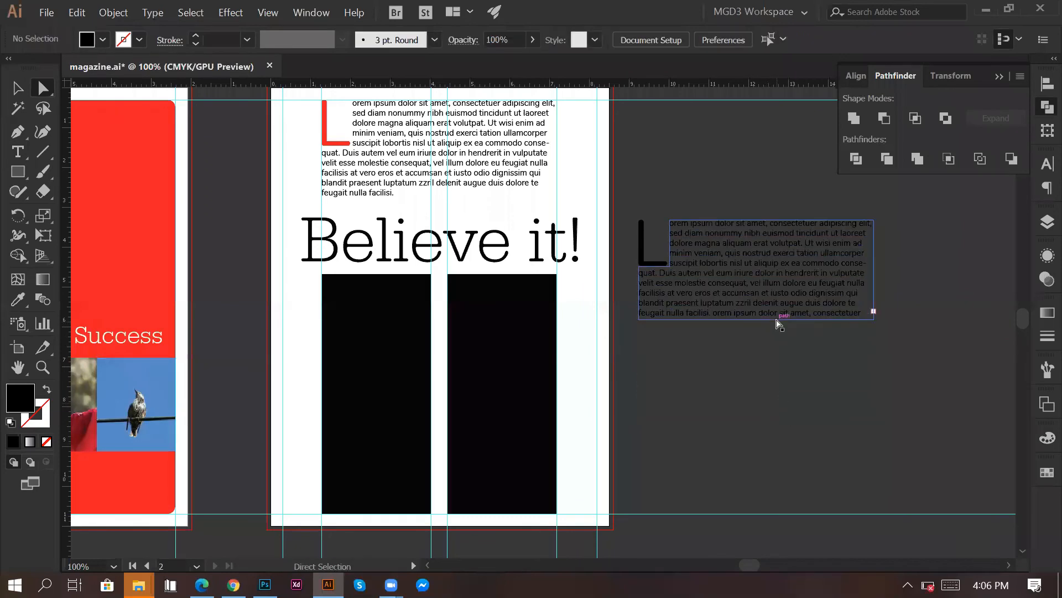
{"action": "left_click_drag", "start_coordinate": [776, 319], "coordinate": [809, 416]}
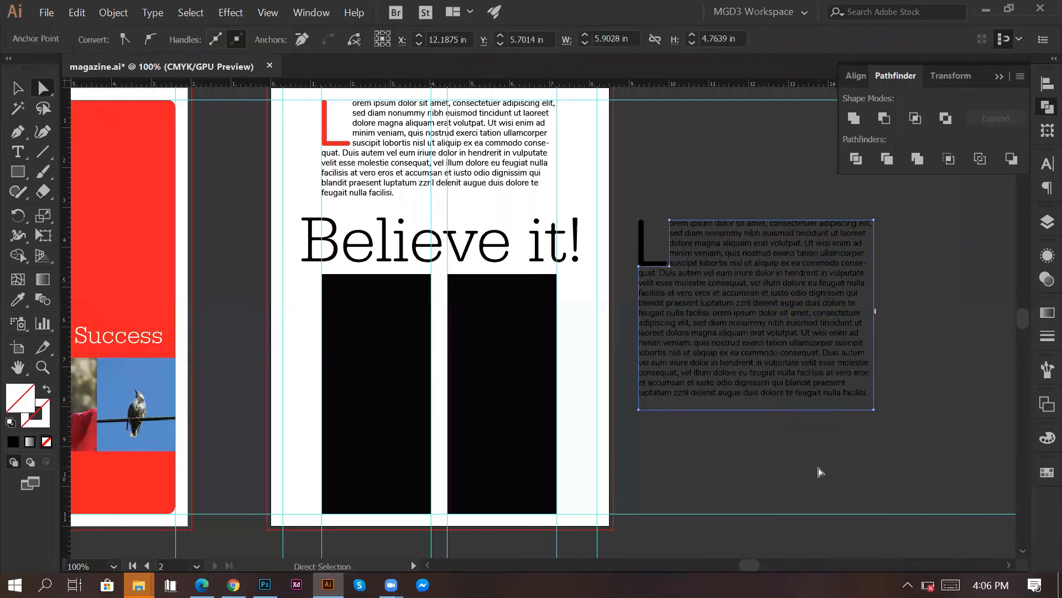
{"action": "left_click", "coordinate": [820, 472]}
{"action": "key", "text": "t"}
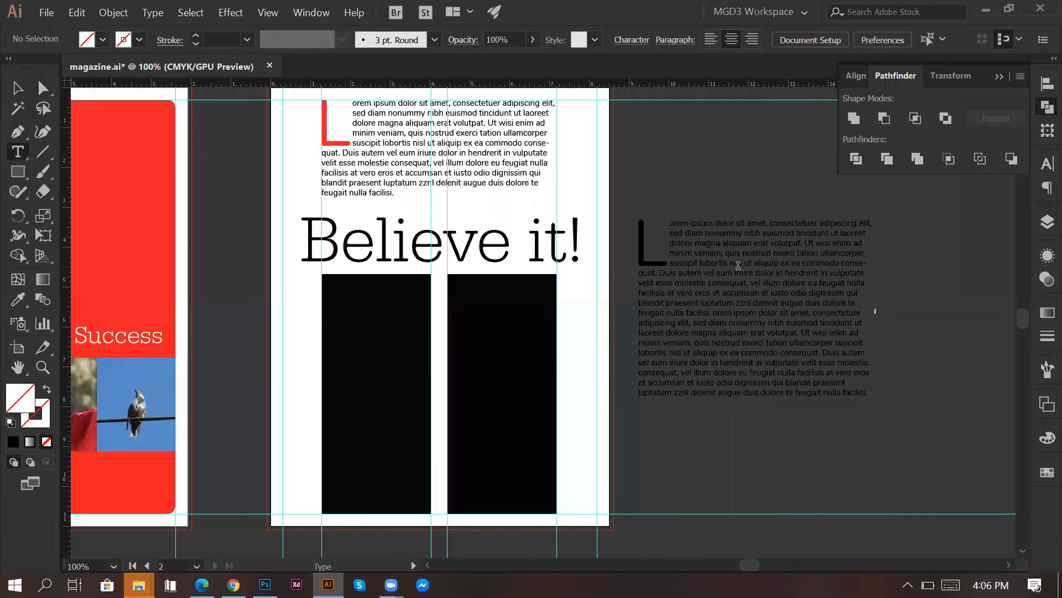
{"action": "key", "text": "ctrl+z"}
{"action": "key", "text": "ctrl+z"}
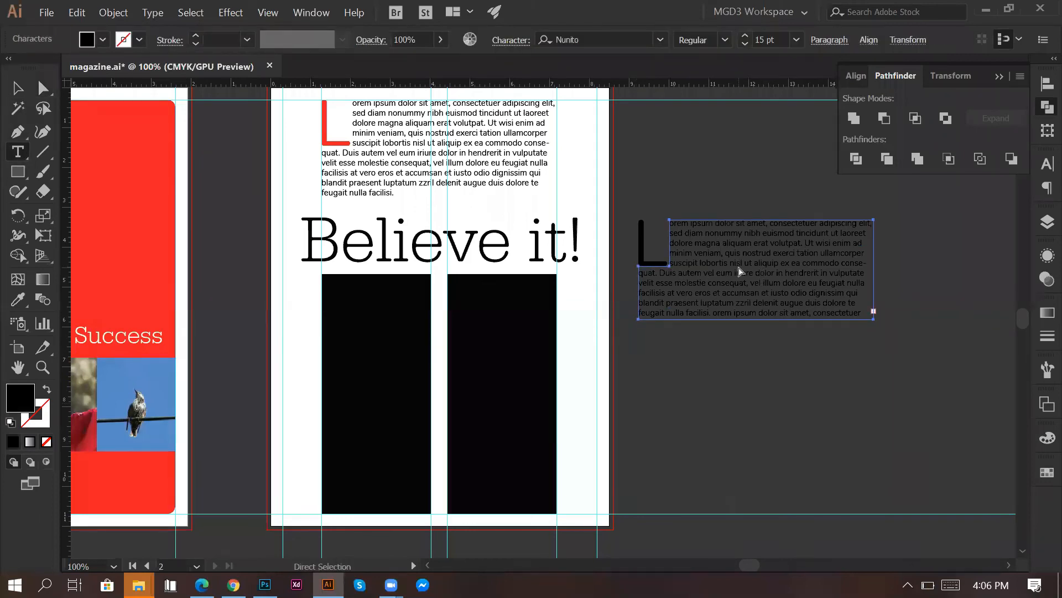
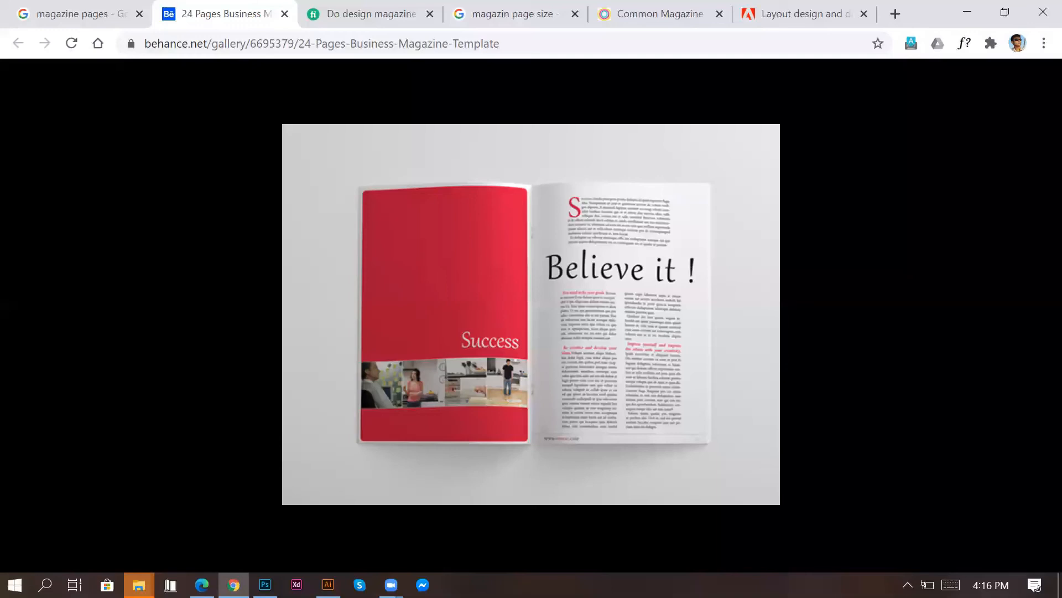
Step: Compare the reference spread, and select the two-column body text as an object with its paragraph settings open
{"action": "mouse_move", "coordinate": [570, 304]}
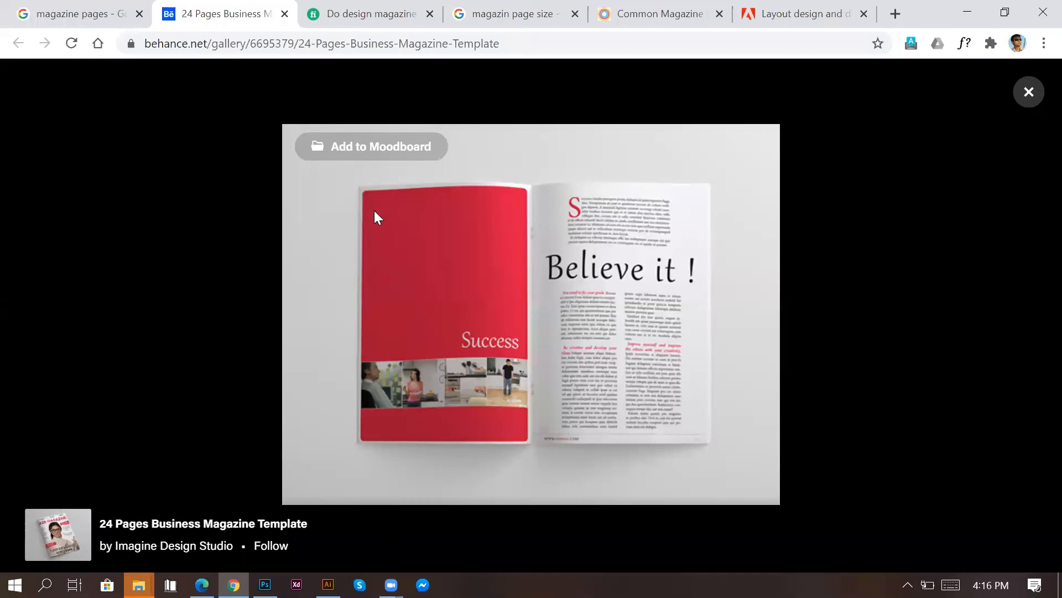
{"action": "key", "text": "alt+Tab"}
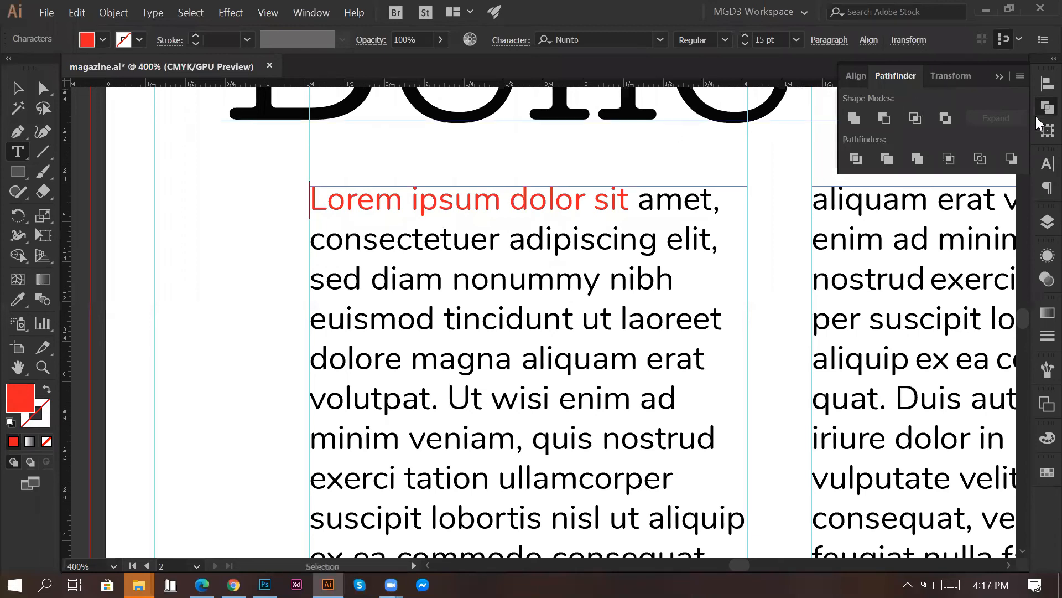
{"action": "left_click", "coordinate": [1037, 185]}
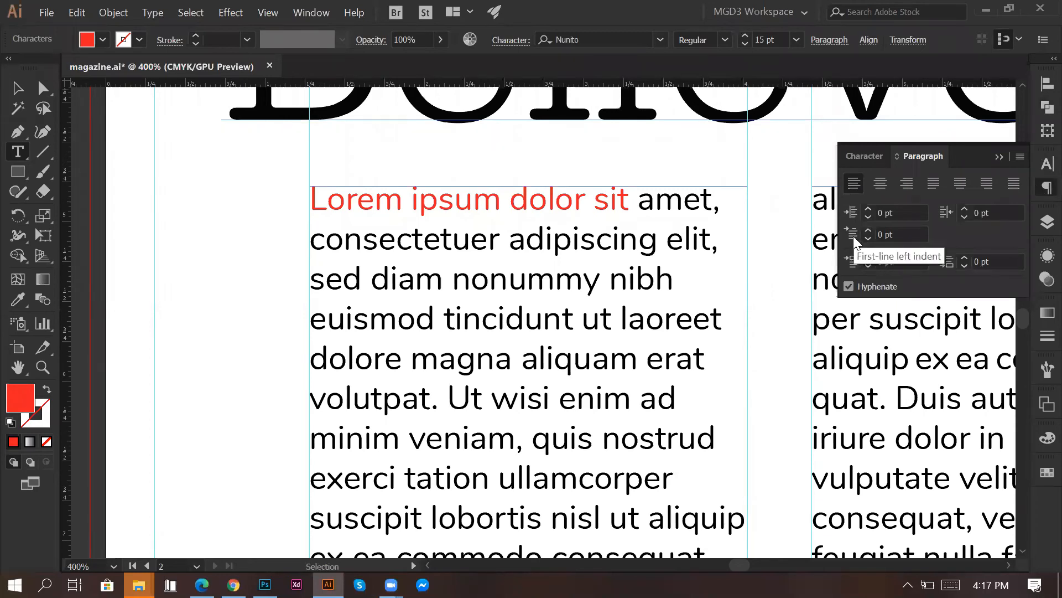
{"action": "key", "text": "Escape"}
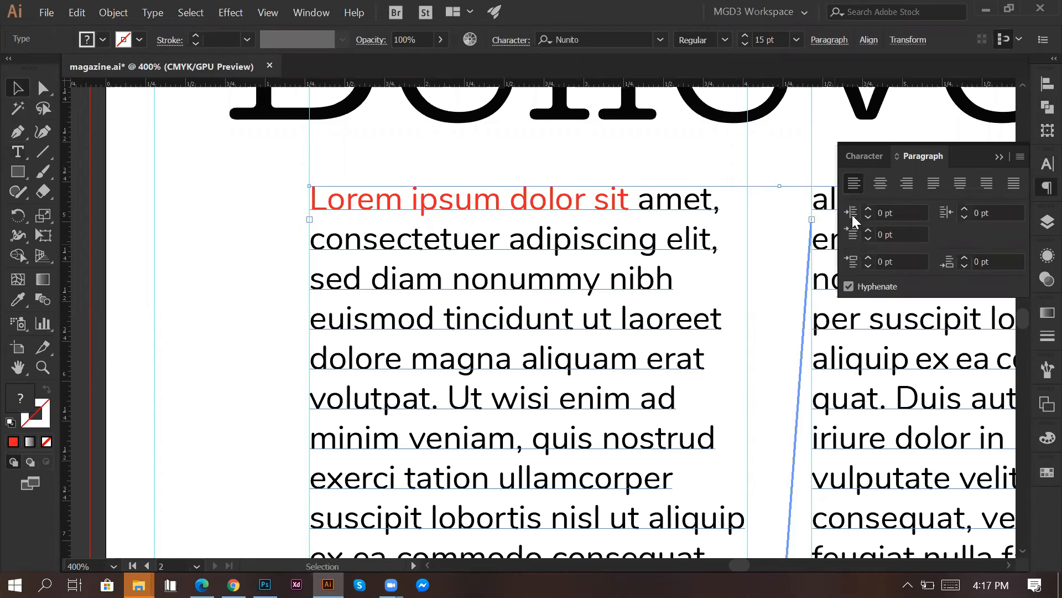
Step: Try a first-line left indent of 14 pt on the body text, and reset it to 0 pt
{"action": "left_click", "coordinate": [903, 234]}
{"action": "key", "text": "Up"}
{"action": "key", "text": "Up"}
{"action": "key", "text": "Up"}
{"action": "key", "text": "Up"}
{"action": "key", "text": "Up"}
{"action": "key", "text": "Up"}
{"action": "key", "text": "Up"}
{"action": "key", "text": "Up"}
{"action": "key", "text": "Up"}
{"action": "key", "text": "Up"}
{"action": "key", "text": "Up"}
{"action": "key", "text": "Up"}
{"action": "key", "text": "Up"}
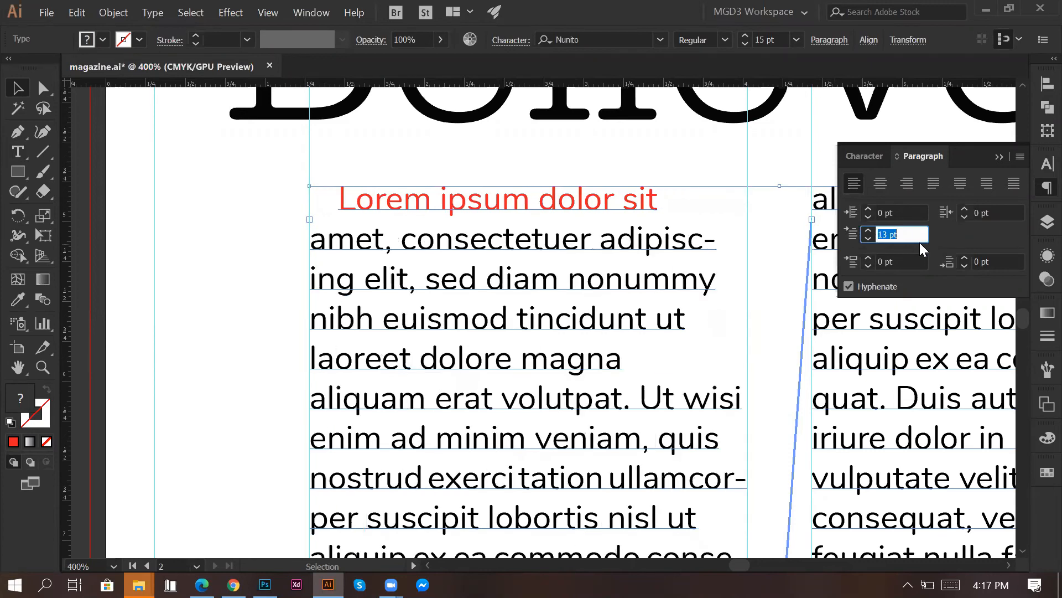
{"action": "key", "text": "Up"}
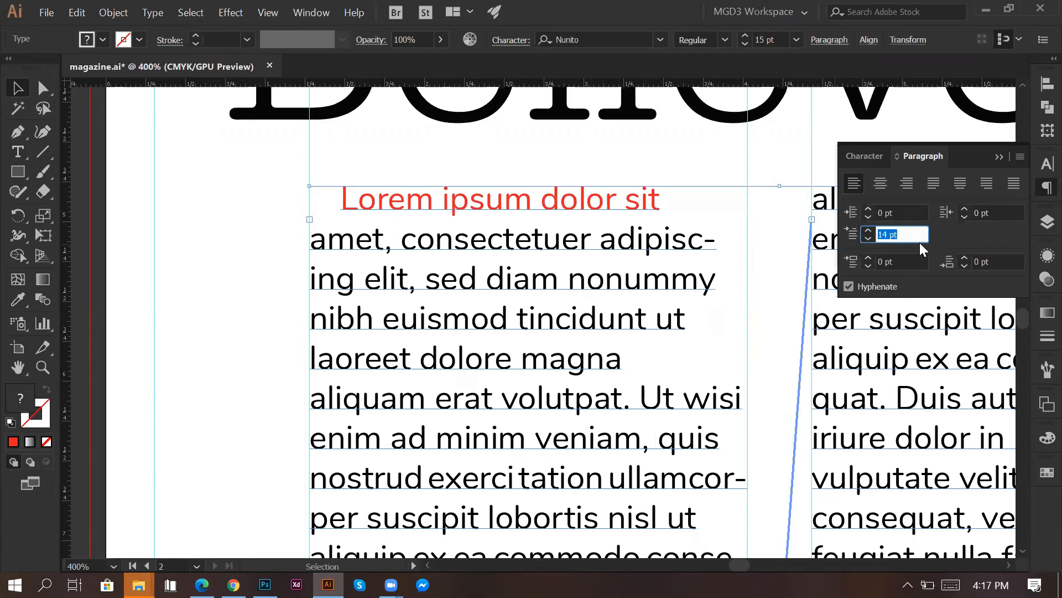
{"action": "type", "text": "0"}
Step: Try a left indent of 4 pt on the whole body text, and reset it to 0 pt
{"action": "left_click", "coordinate": [903, 212]}
{"action": "key", "text": "Up"}
{"action": "key", "text": "Up"}
{"action": "key", "text": "Up"}
{"action": "key", "text": "Up"}
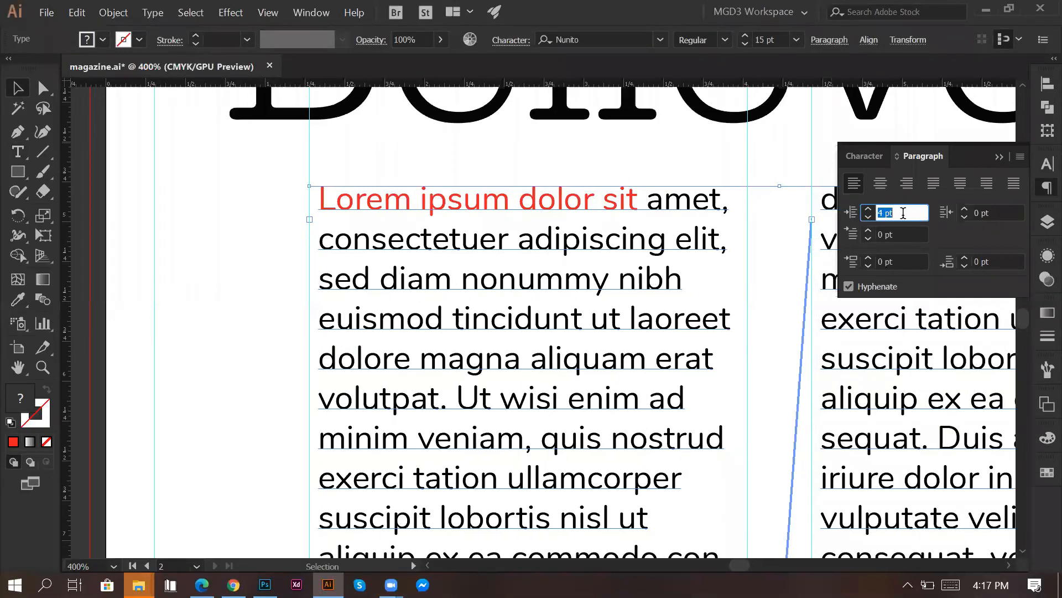
{"action": "type", "text": "0"}
{"action": "key", "text": "Return"}
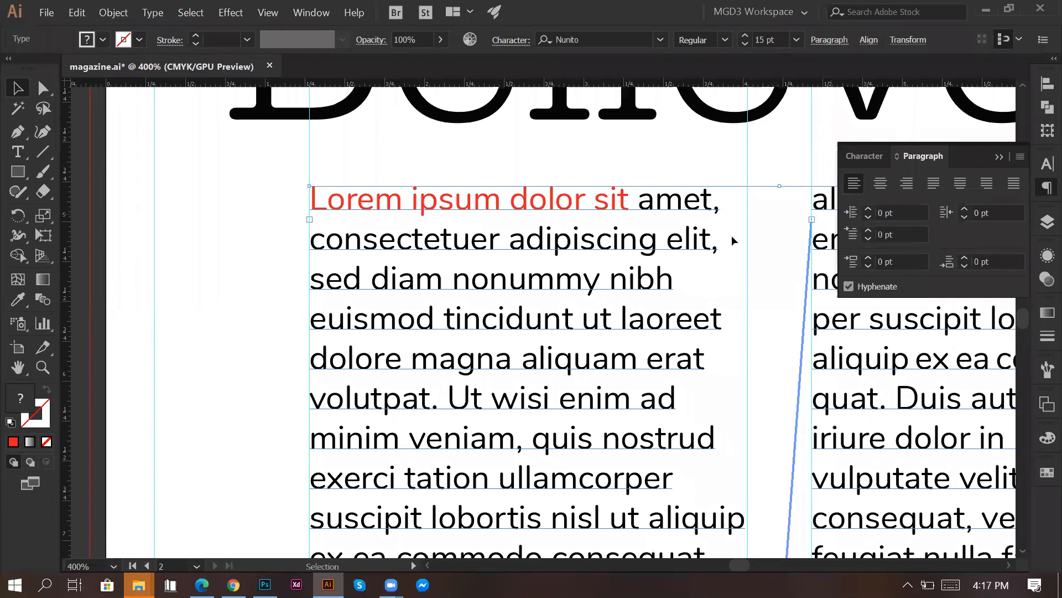
Step: Set the body text's first-line left indent to 7 pt
{"action": "left_click", "coordinate": [911, 234]}
{"action": "key", "text": "Up"}
{"action": "key", "text": "Up"}
{"action": "key", "text": "Up"}
{"action": "key", "text": "Up"}
{"action": "key", "text": "Up"}
{"action": "key", "text": "Up"}
{"action": "key", "text": "Up"}
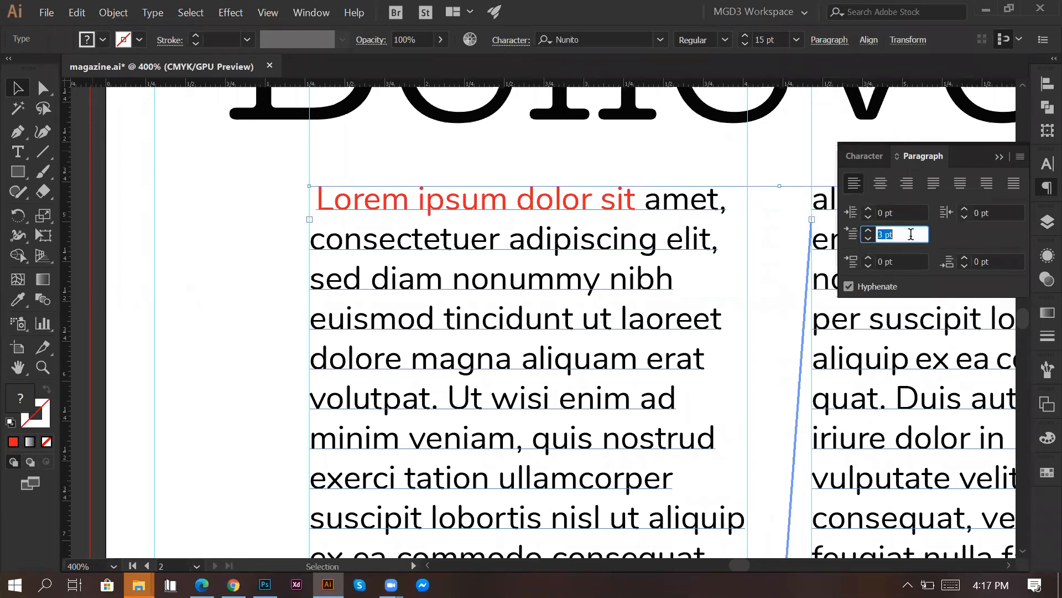
{"action": "scroll", "coordinate": [624, 230], "scroll_direction": "down", "scroll_amount": 1}
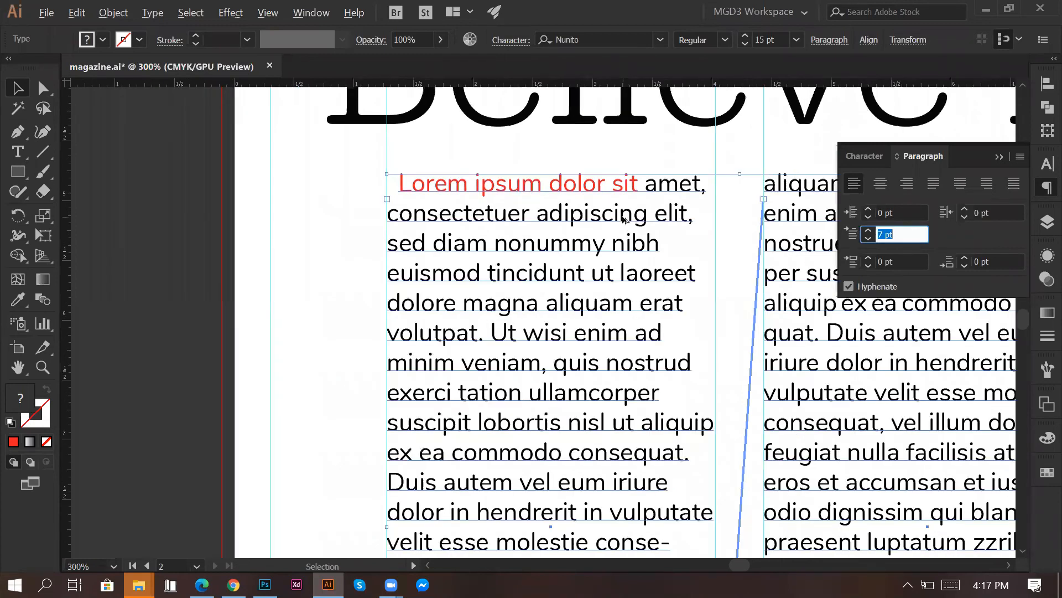
Step: Break the body text into a new paragraph after "Duis autem vel eum iriure" and delete the space before "dolor"
{"action": "scroll", "coordinate": [653, 342], "scroll_direction": "down", "scroll_amount": 3}
{"action": "double_click", "coordinate": [684, 306]}
{"action": "key", "text": "ctrl+a"}
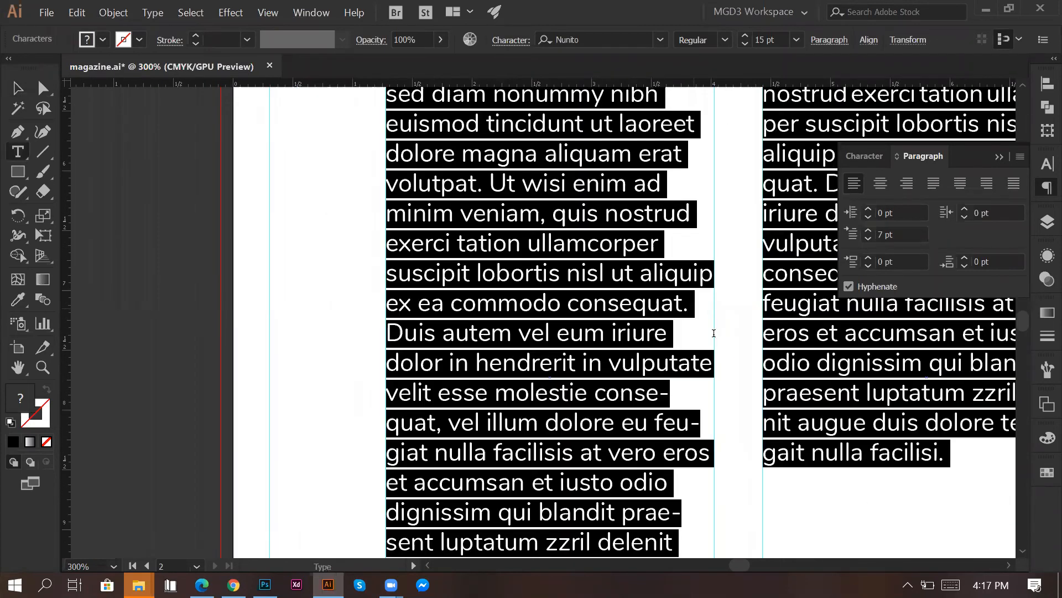
{"action": "left_click", "coordinate": [714, 332]}
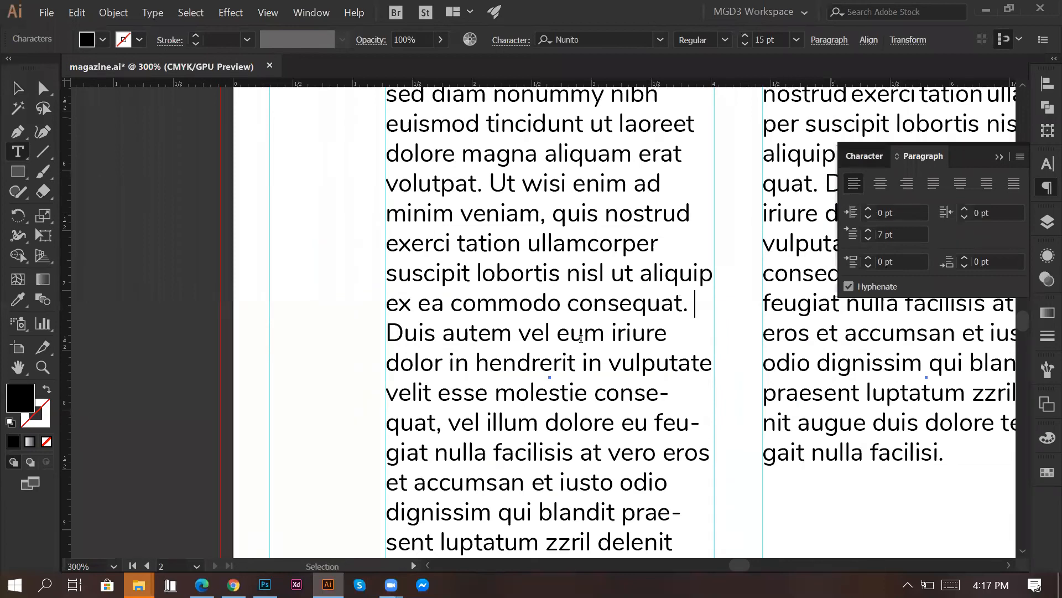
{"action": "left_click", "coordinate": [671, 333]}
{"action": "key", "text": "Return"}
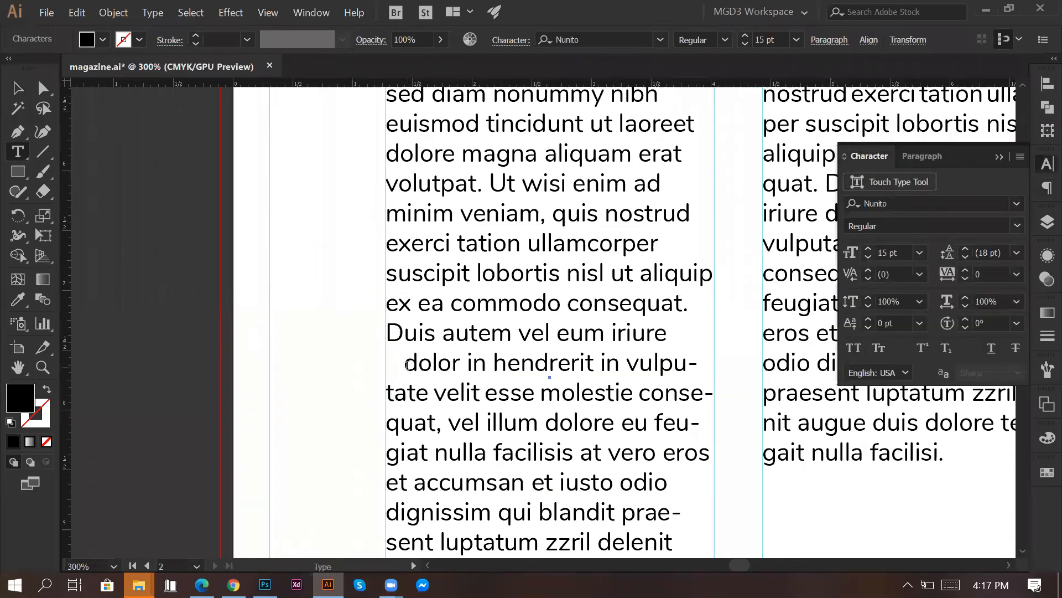
{"action": "key", "text": "shift+Right"}
{"action": "key", "text": "Delete"}
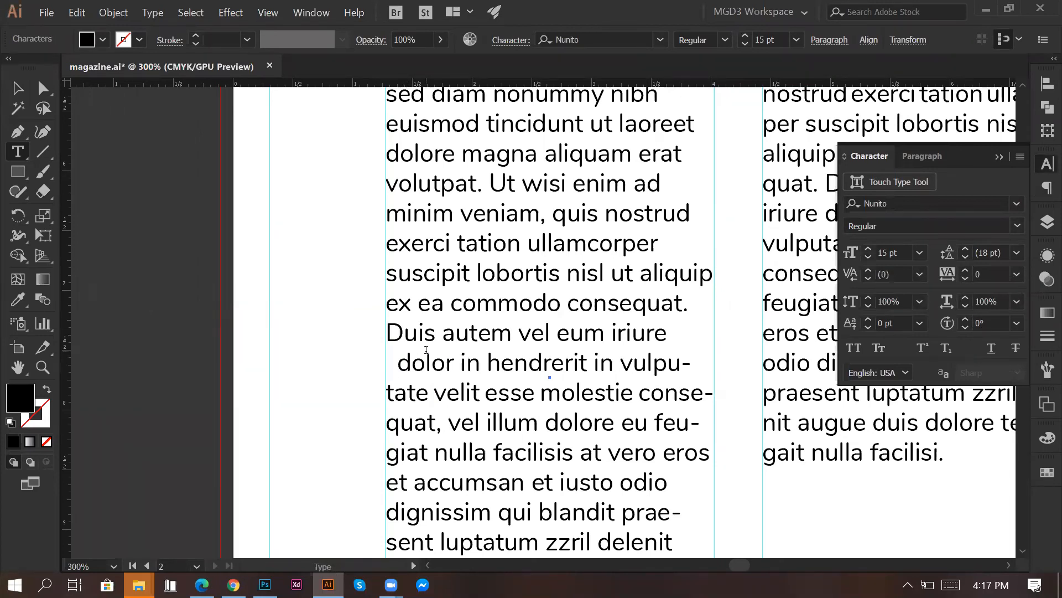
Step: Colour the words "dolor in hendrerit" at the start of the left column's new paragraph red
{"action": "scroll", "coordinate": [414, 277], "scroll_direction": "up", "scroll_amount": 2}
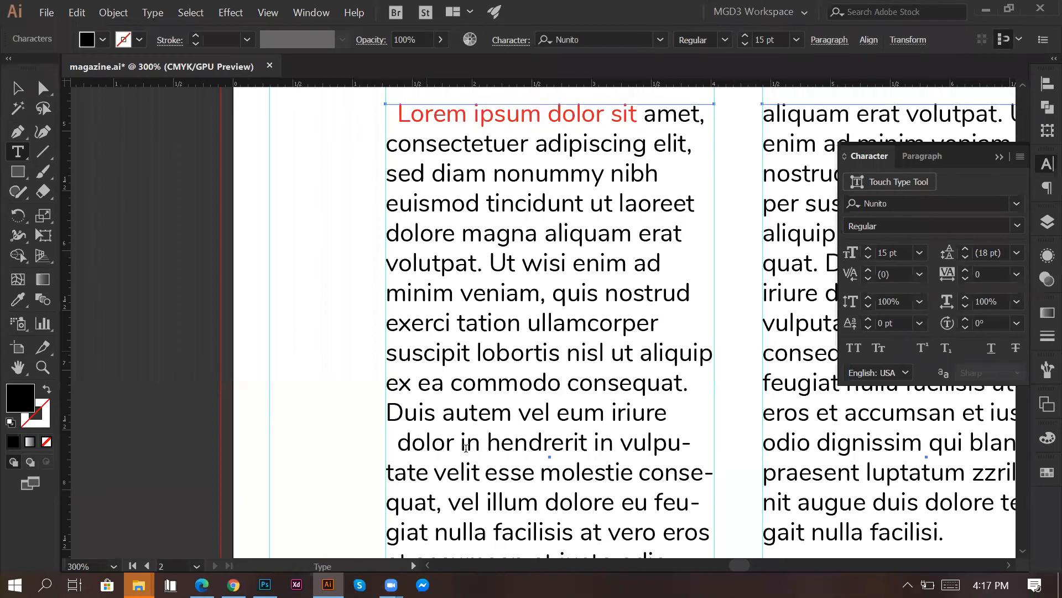
{"action": "scroll", "coordinate": [464, 447], "scroll_direction": "up", "scroll_amount": 1}
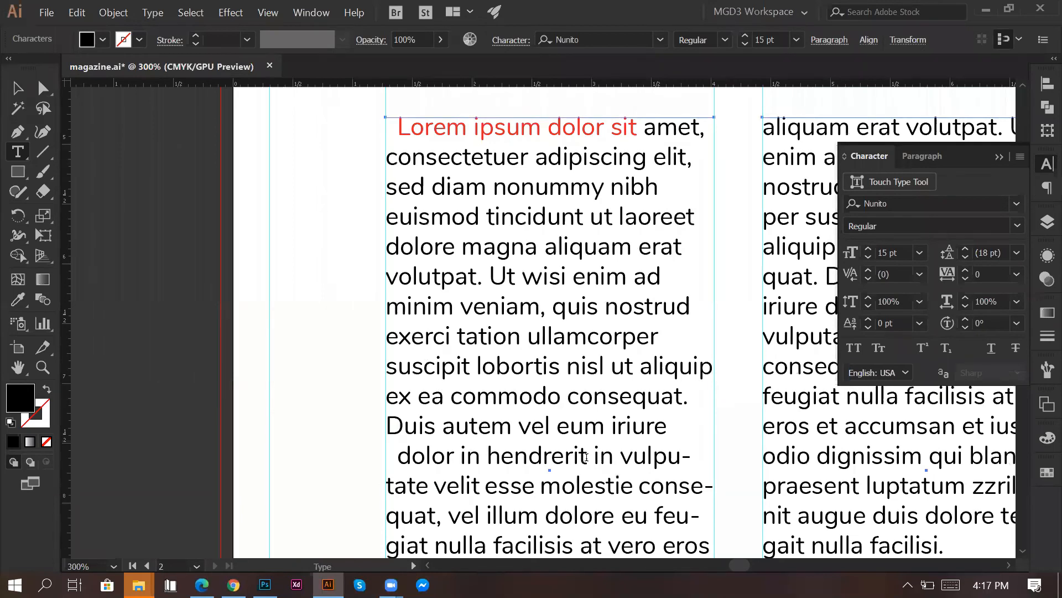
{"action": "left_click_drag", "start_coordinate": [391, 454], "coordinate": [587, 456]}
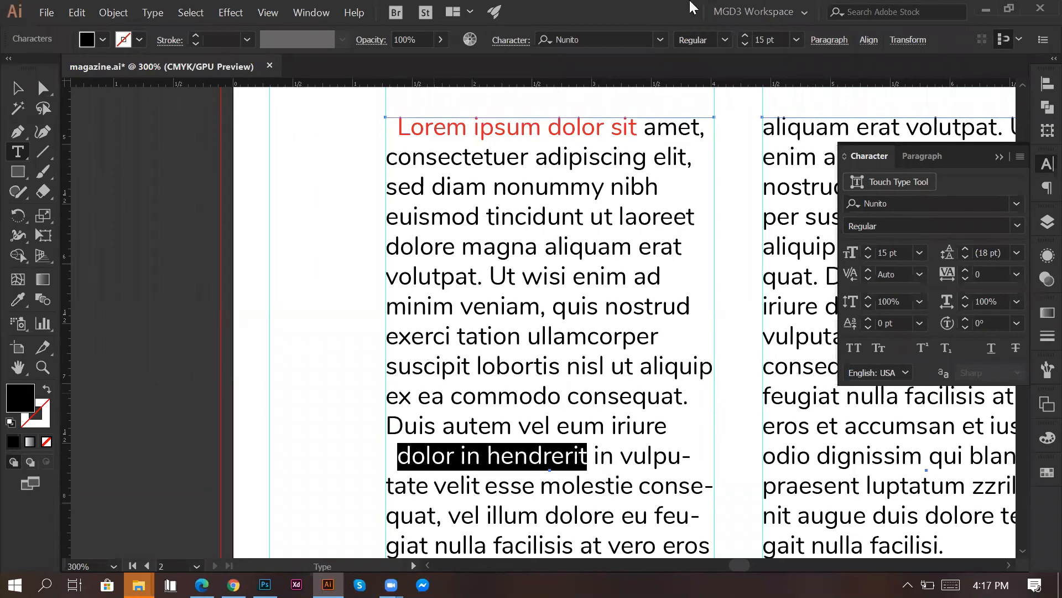
{"action": "left_click", "coordinate": [102, 40]}
{"action": "left_click", "coordinate": [69, 69]}
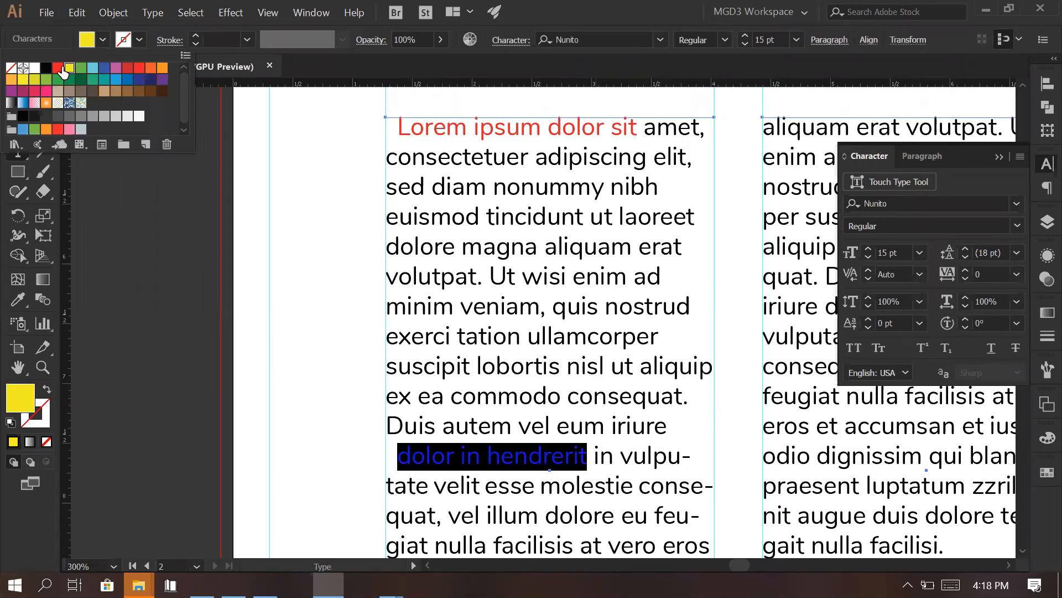
{"action": "left_click", "coordinate": [60, 68]}
{"action": "key", "text": "Escape"}
{"action": "key", "text": "Escape"}
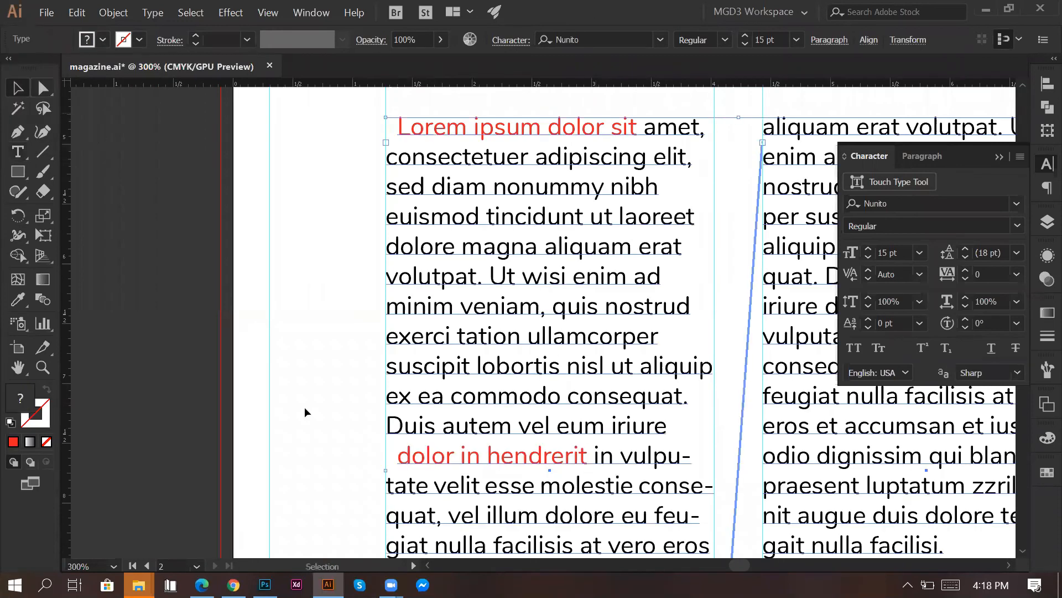
{"action": "left_click", "coordinate": [326, 354]}
Step: Compare the text with the reference spread in the browser, and set the leading of the line "Duis autem vel eum iriure" to 19 pt
{"action": "key", "text": "alt+Tab"}
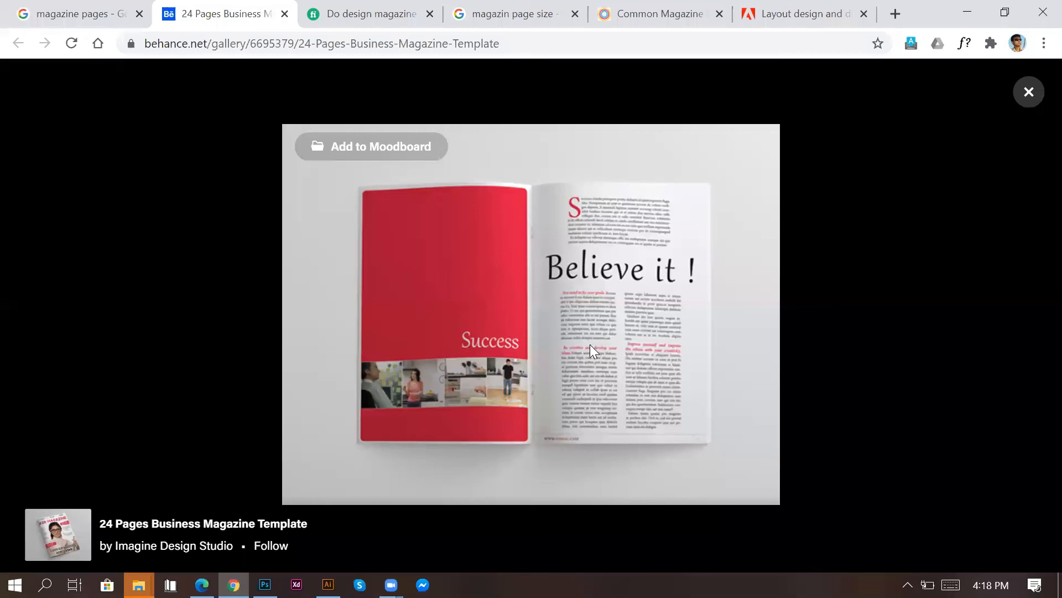
{"action": "key", "text": "alt+Tab"}
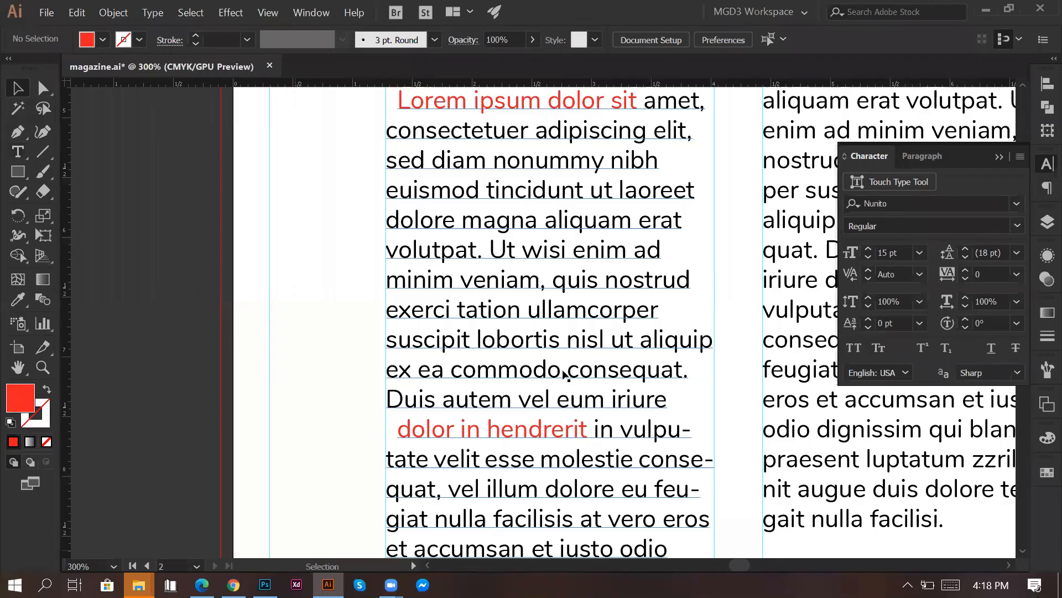
{"action": "key", "text": "ctrl+minus"}
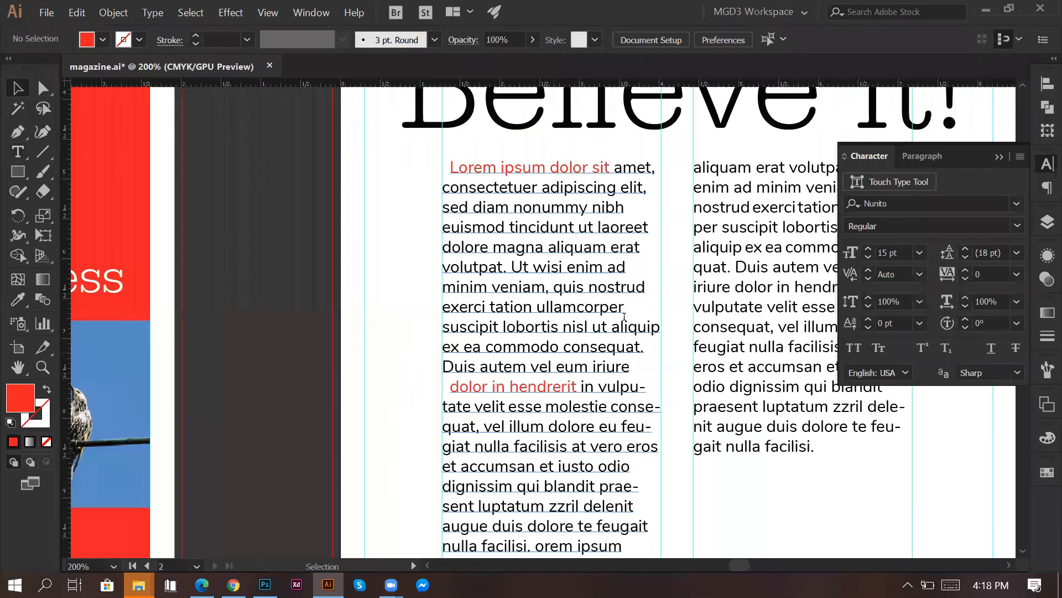
{"action": "triple_click", "coordinate": [625, 317]}
{"action": "scroll", "coordinate": [641, 314], "scroll_direction": "down", "scroll_amount": 2}
{"action": "left_click_drag", "start_coordinate": [434, 314], "coordinate": [634, 314]}
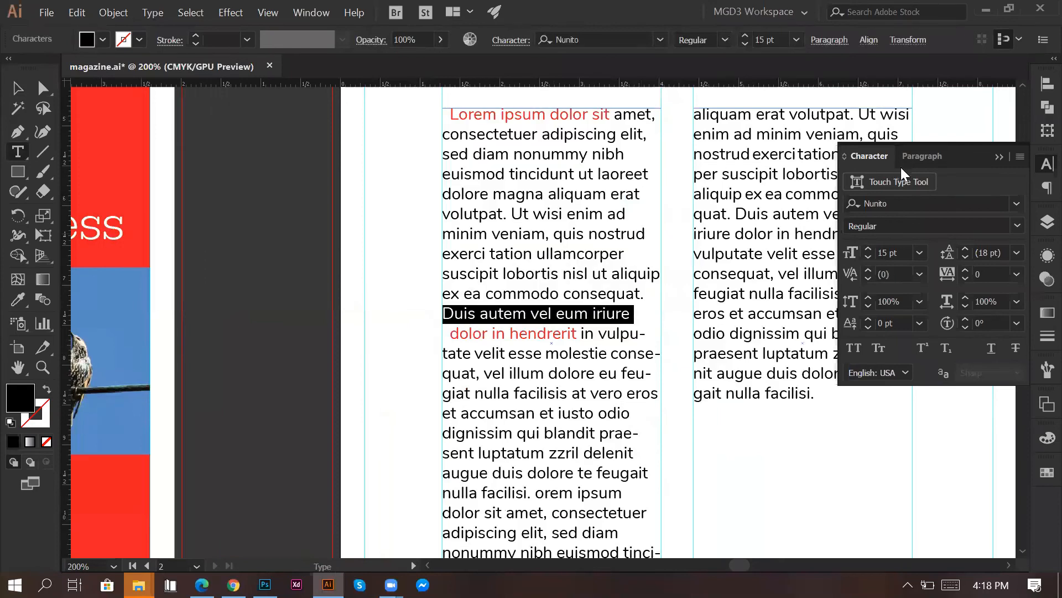
{"action": "left_click", "coordinate": [990, 253]}
{"action": "type", "text": "20"}
{"action": "key", "text": "Return"}
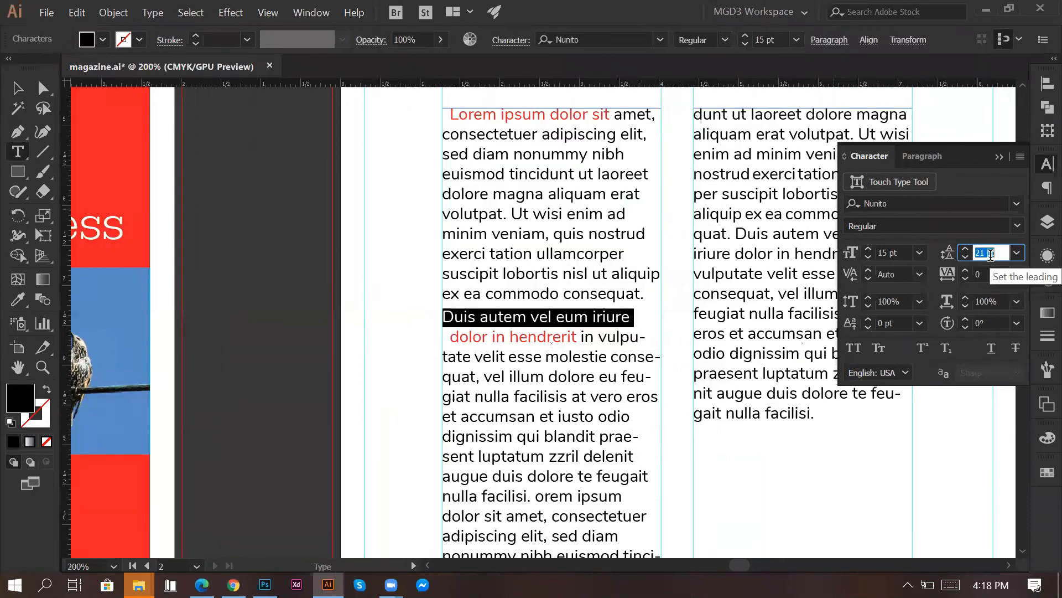
{"action": "key", "text": "Down"}
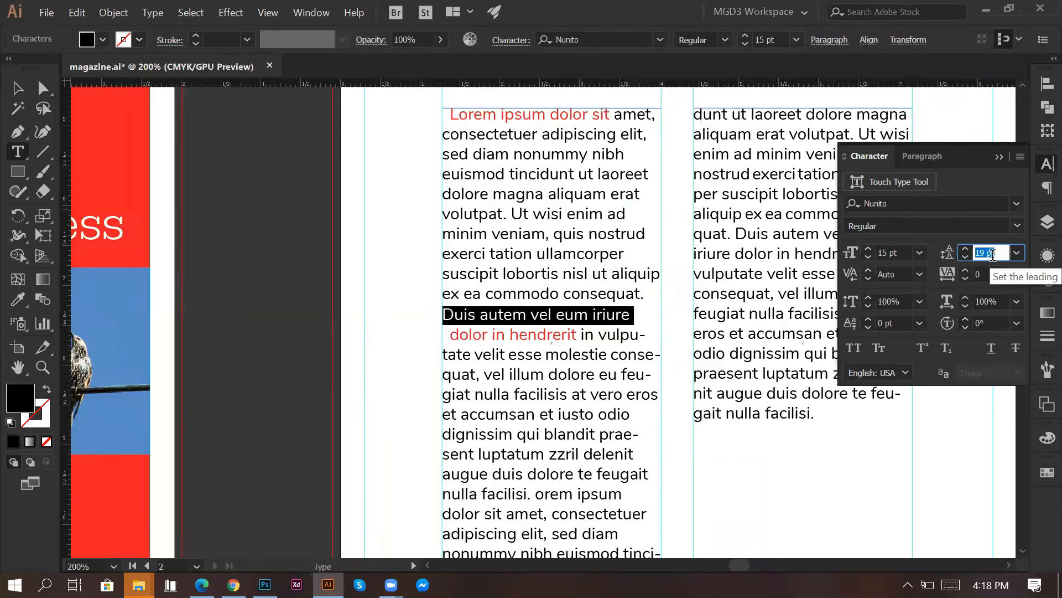
{"action": "left_click", "coordinate": [603, 329]}
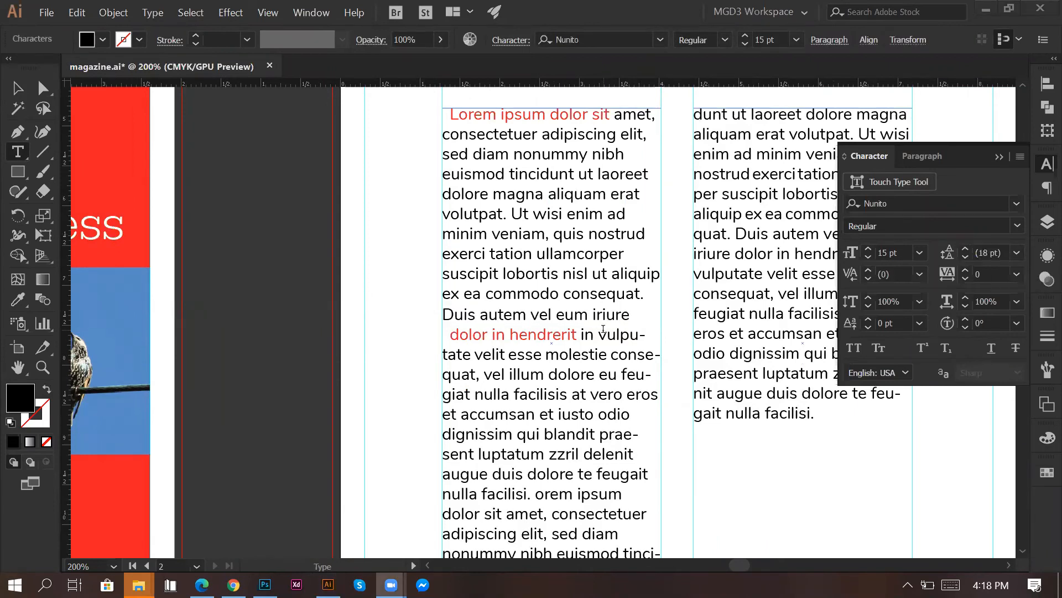
Step: Set the leading of the left column's line beginning with the red "dolor in hendrerit" to 27 pt
{"action": "triple_click", "coordinate": [549, 338]}
{"action": "left_click_drag", "start_coordinate": [450, 334], "coordinate": [646, 335]}
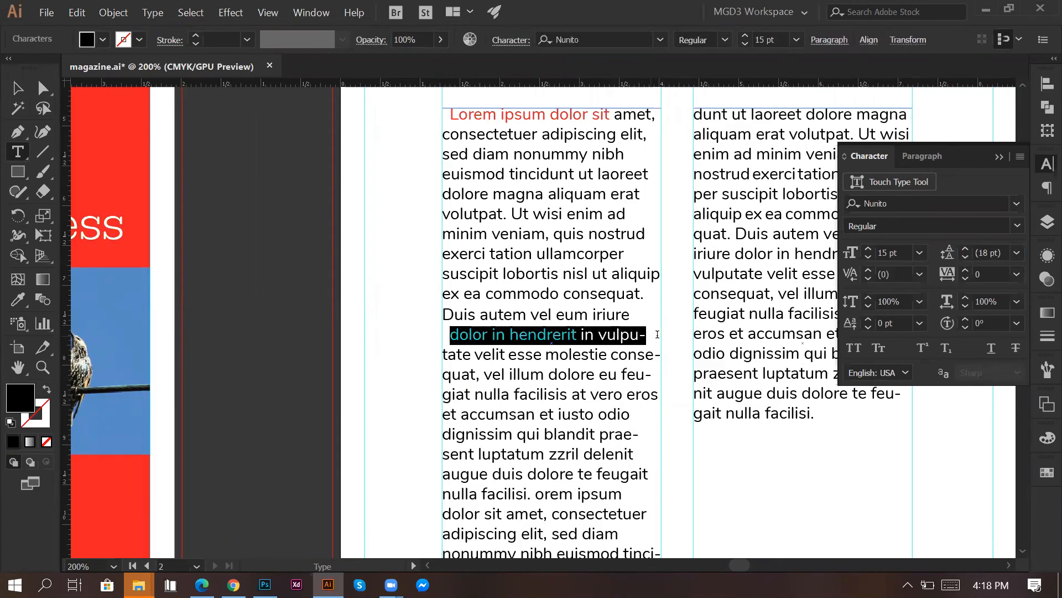
{"action": "left_click", "coordinate": [1006, 252]}
{"action": "scroll", "coordinate": [992, 271], "scroll_direction": "up", "scroll_amount": 1}
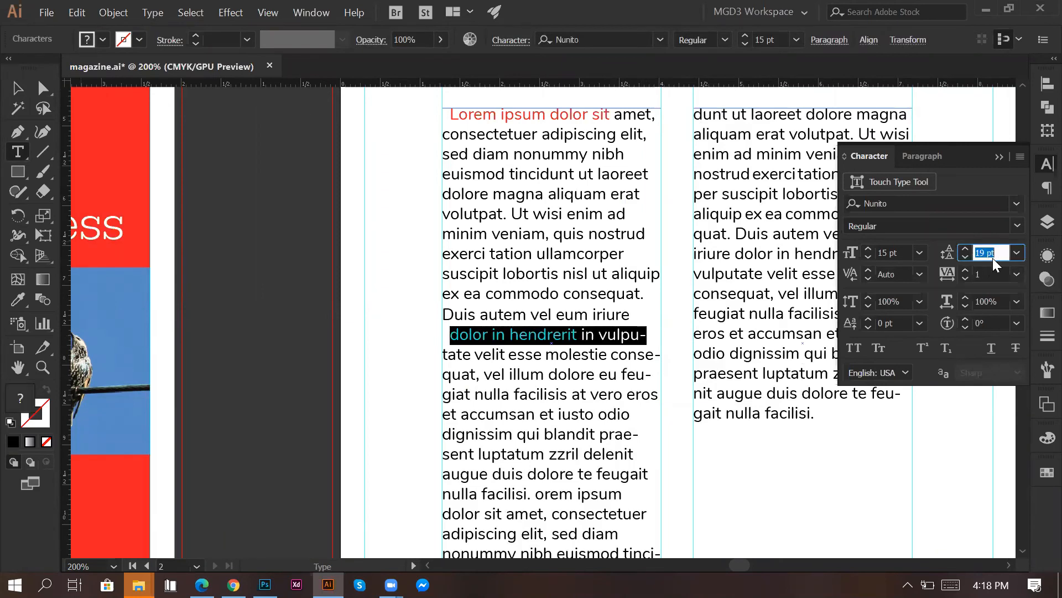
{"action": "scroll", "coordinate": [993, 258], "scroll_direction": "up", "scroll_amount": 8}
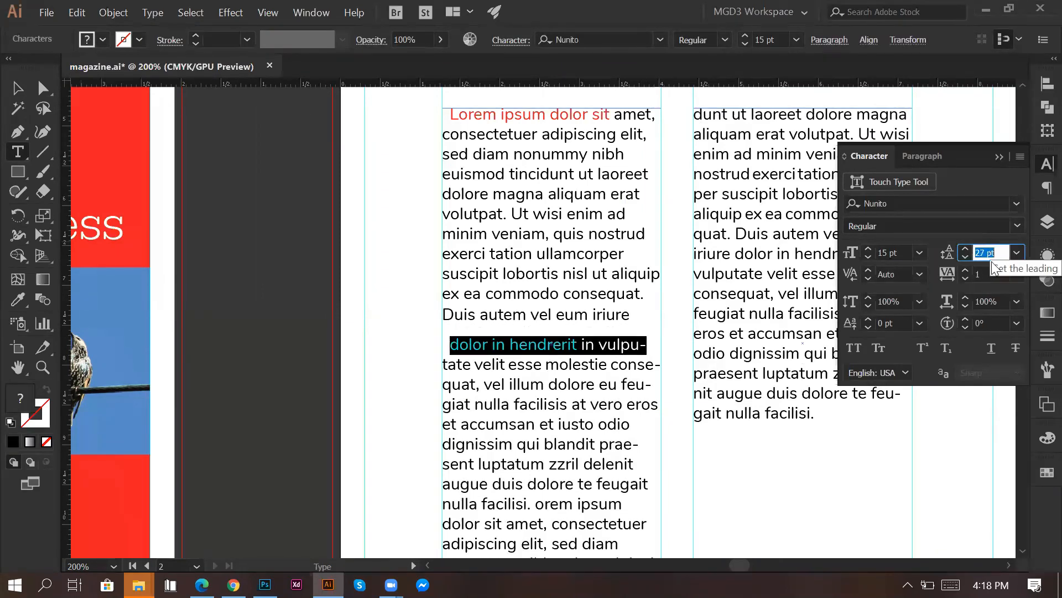
{"action": "left_click", "coordinate": [18, 89]}
{"action": "left_click", "coordinate": [297, 322]}
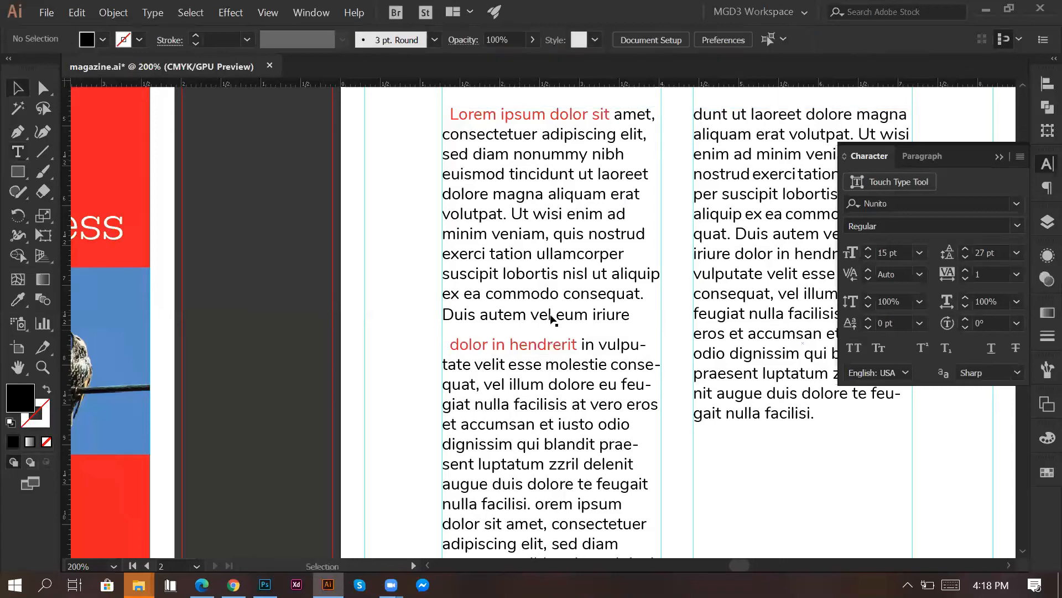
{"action": "left_click", "coordinate": [497, 346]}
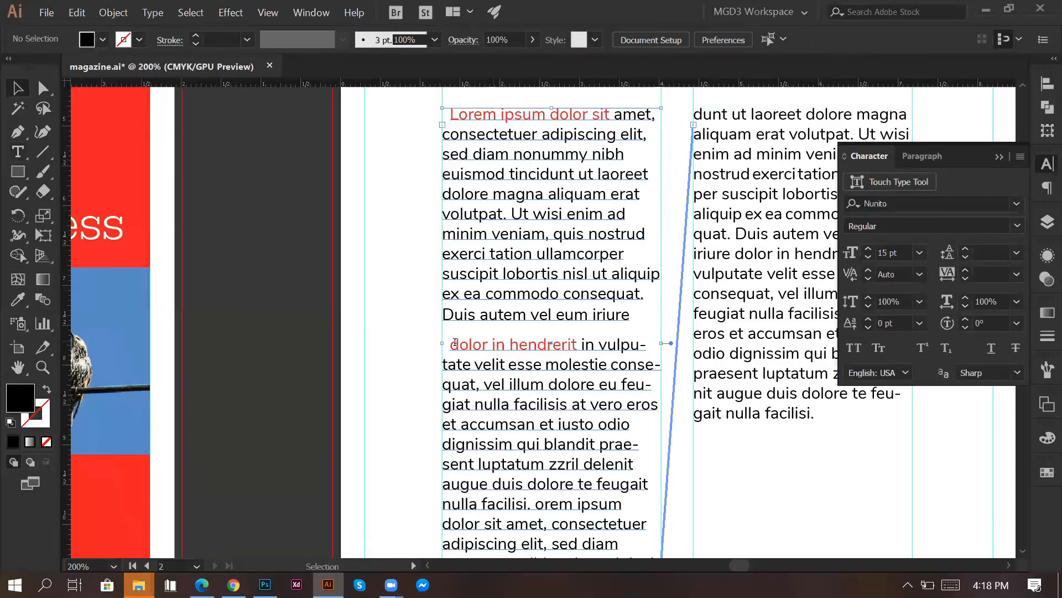
{"action": "double_click", "coordinate": [455, 343]}
{"action": "left_click_drag", "start_coordinate": [451, 344], "coordinate": [646, 346]}
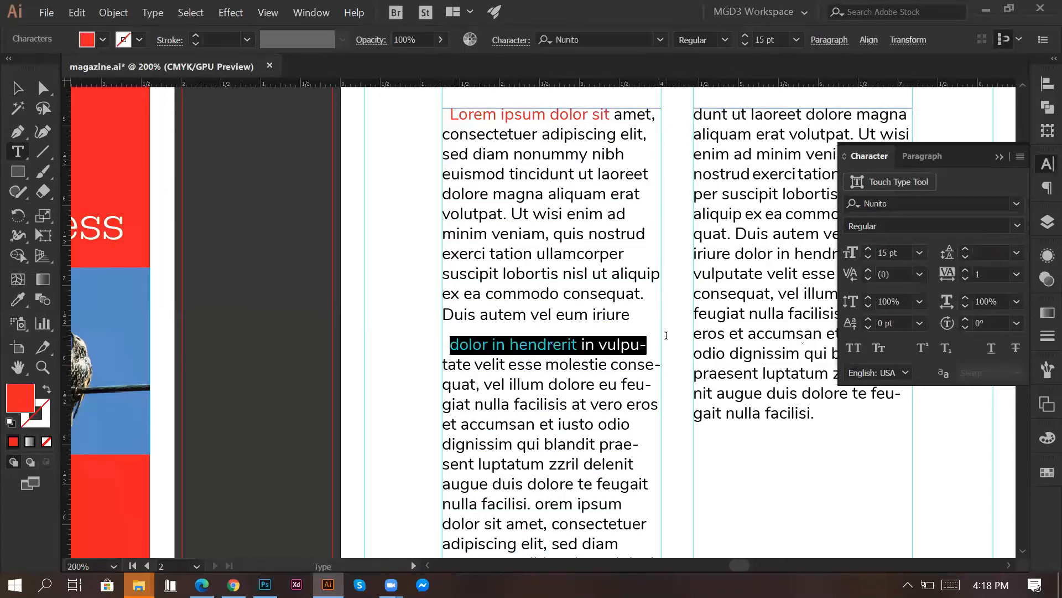
{"action": "left_click", "coordinate": [630, 346]}
{"action": "double_click", "coordinate": [630, 346]}
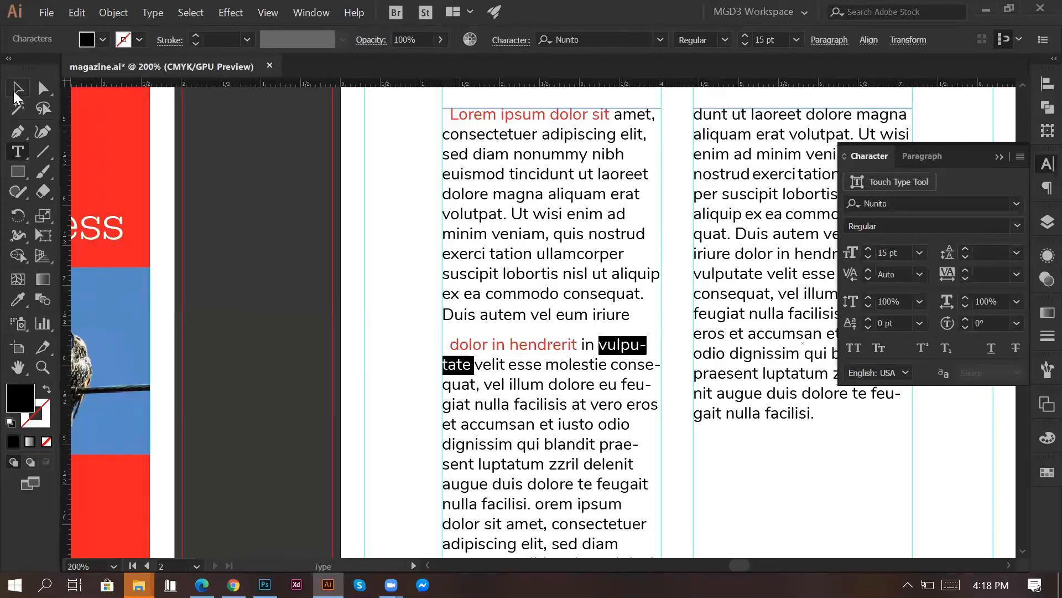
Step: Turn off hyphenation for the whole two-column body text
{"action": "left_click", "coordinate": [17, 88]}
{"action": "scroll", "coordinate": [648, 334], "scroll_direction": "down", "scroll_amount": 1}
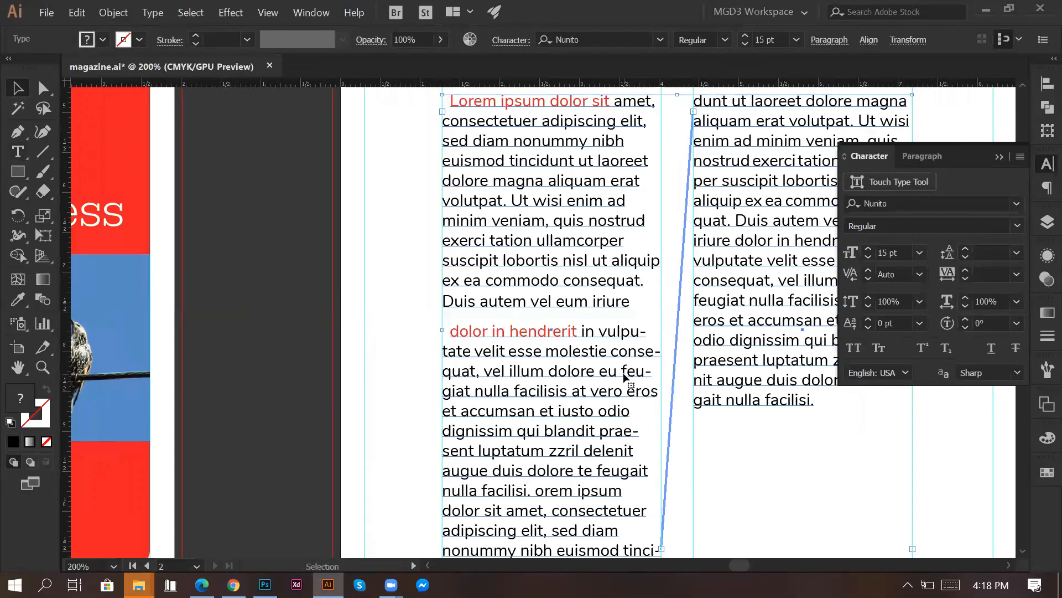
{"action": "left_click", "coordinate": [925, 157]}
{"action": "left_click", "coordinate": [849, 286]}
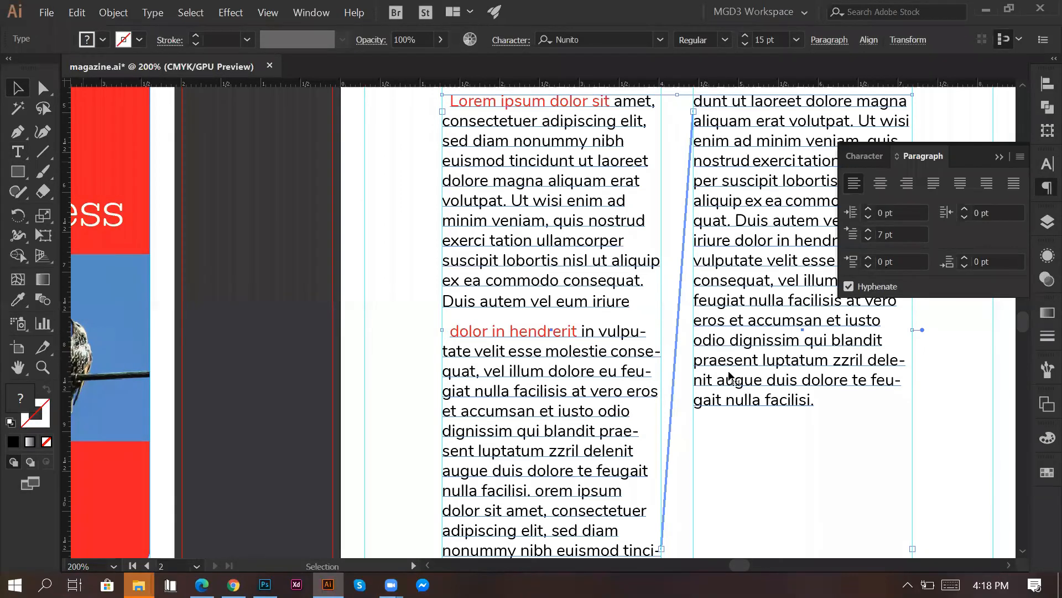
Step: Apply the text formatting of the paragraph above to the line "vulputate velit esse molestie" with the Eyedropper
{"action": "triple_click", "coordinate": [532, 337]}
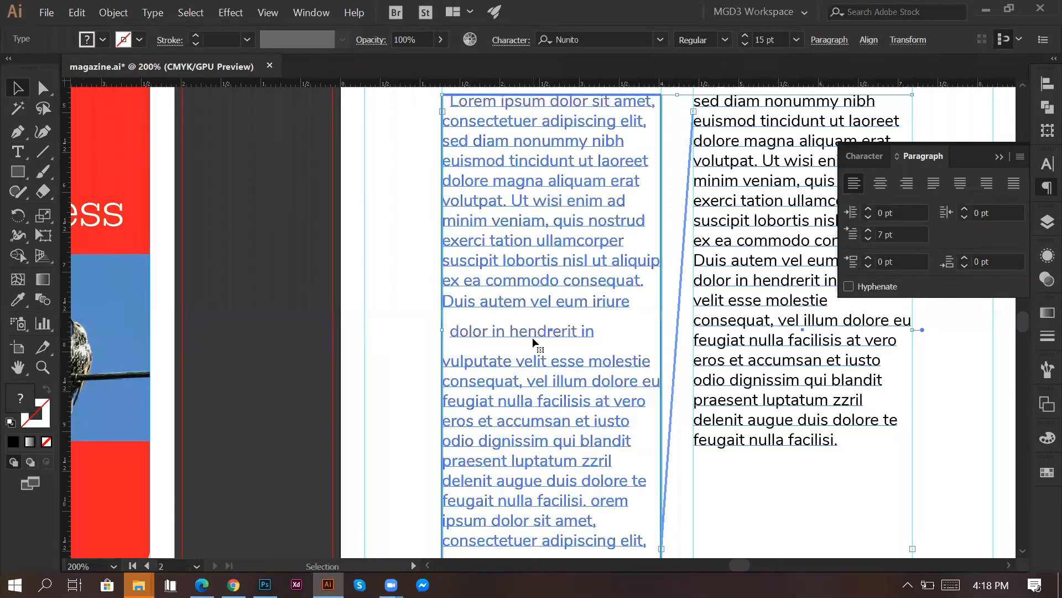
{"action": "left_click", "coordinate": [536, 355]}
{"action": "triple_click", "coordinate": [535, 355]}
{"action": "left_click", "coordinate": [536, 355]}
{"action": "left_click_drag", "start_coordinate": [442, 360], "coordinate": [654, 361]}
{"action": "left_click", "coordinate": [18, 299]}
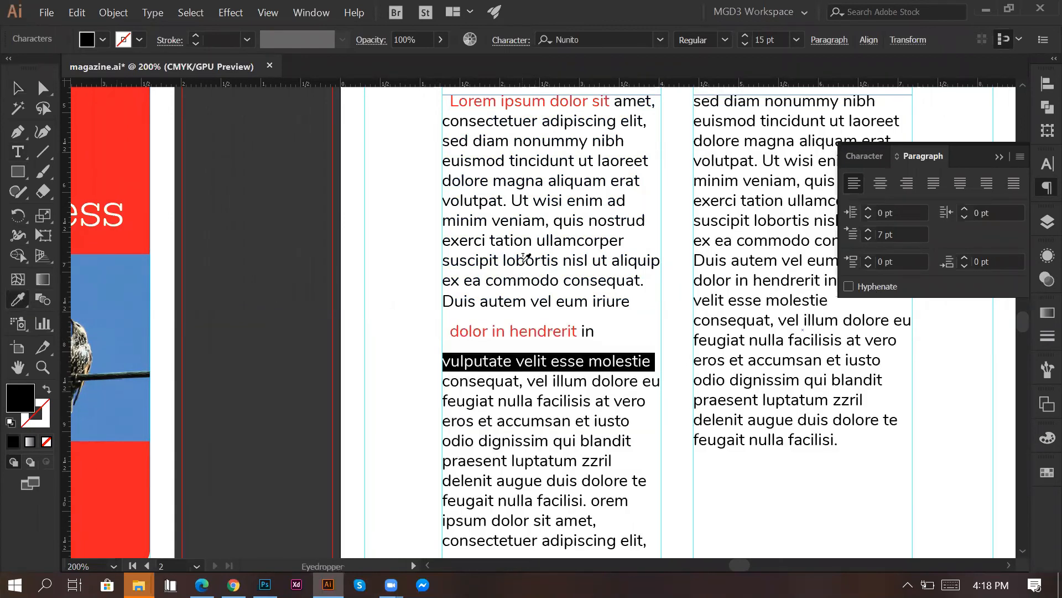
{"action": "left_click", "coordinate": [523, 266]}
{"action": "key", "text": "t"}
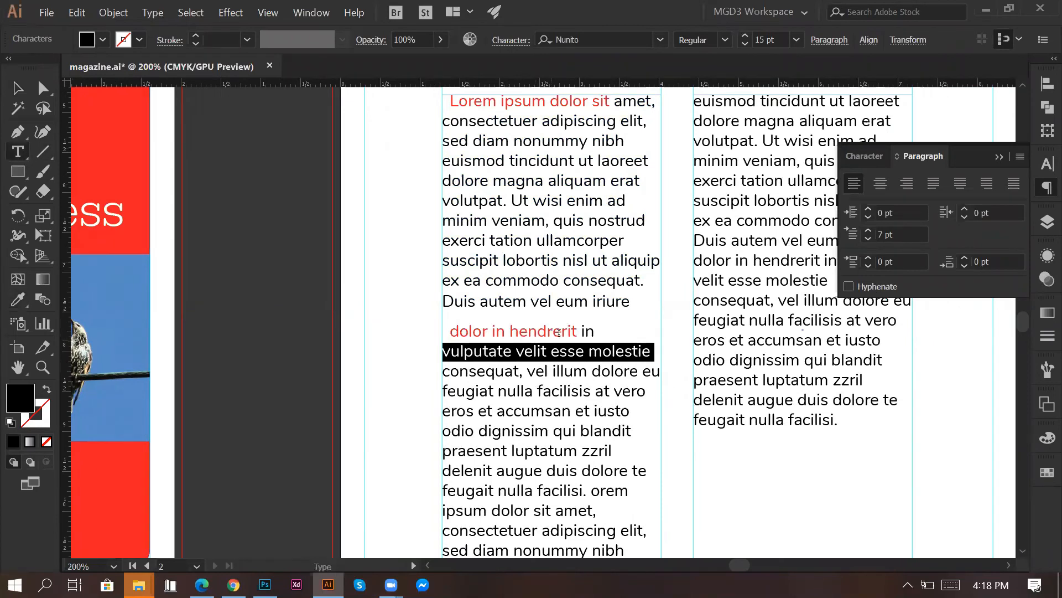
Step: Check the leading of the left column's line "dolor in hendrerit in"
{"action": "left_click", "coordinate": [545, 332]}
{"action": "left_click_drag", "start_coordinate": [450, 331], "coordinate": [625, 330]}
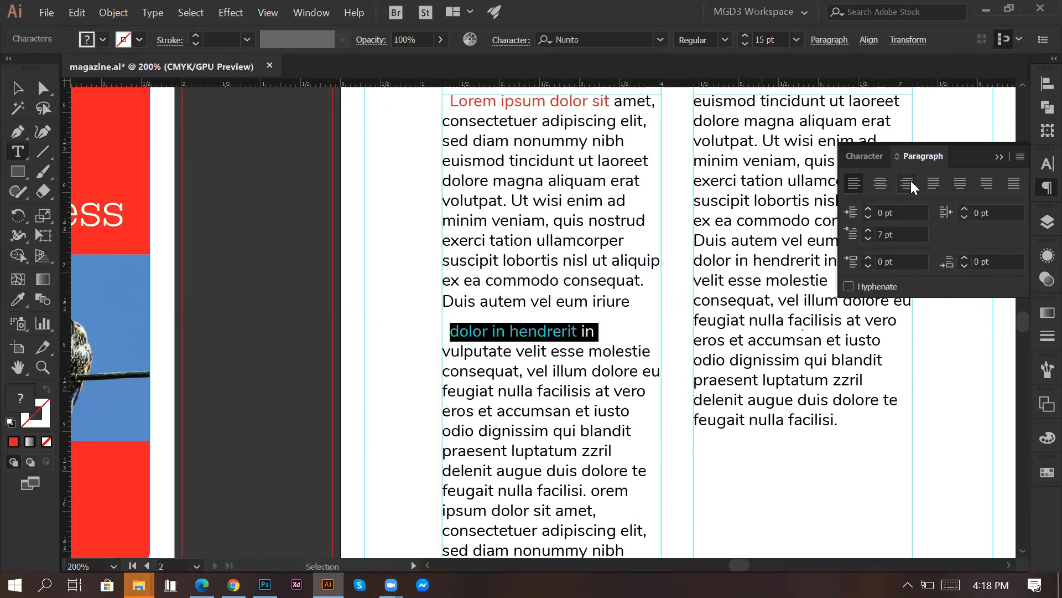
{"action": "left_click", "coordinate": [864, 156]}
{"action": "left_click", "coordinate": [948, 253]}
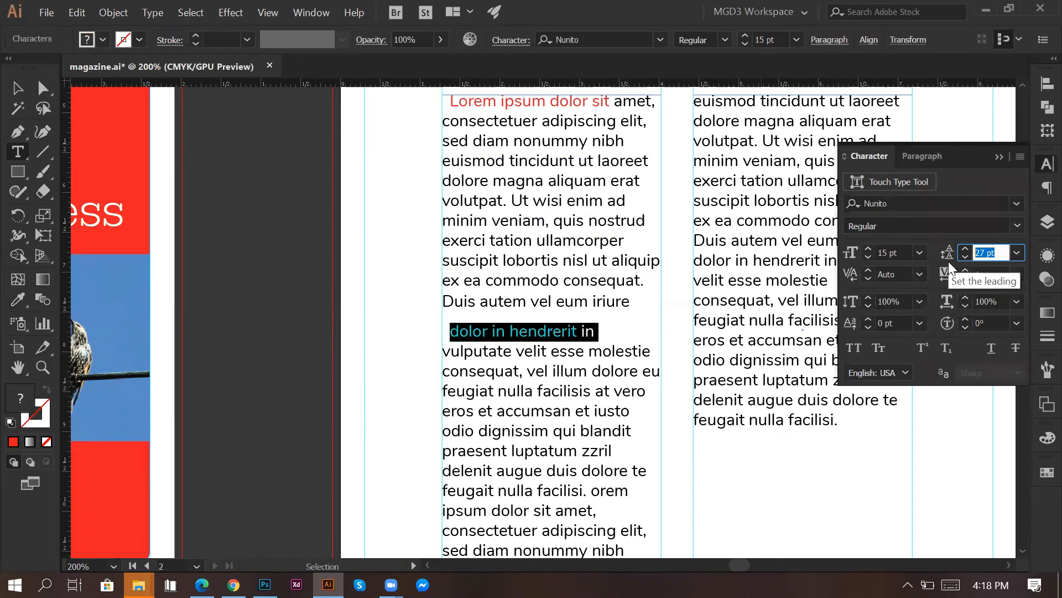
Step: Break the left column into a new paragraph before "consectetuer adipiscing elit," near its end, and set that line's leading to 27 pt
{"action": "scroll", "coordinate": [510, 386], "scroll_direction": "down", "scroll_amount": 2}
{"action": "left_click", "coordinate": [626, 436]}
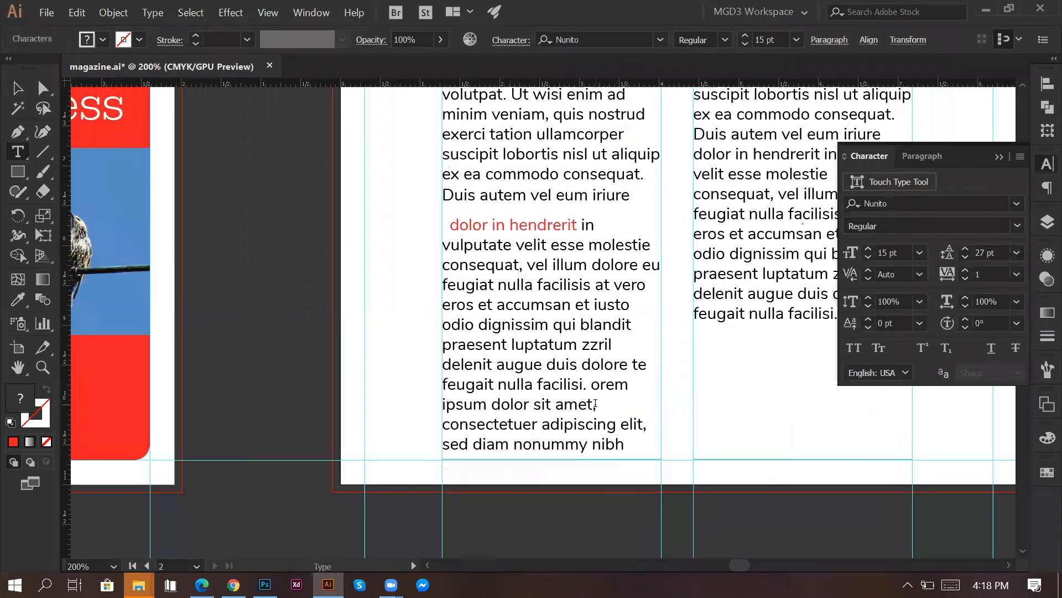
{"action": "key", "text": "Return"}
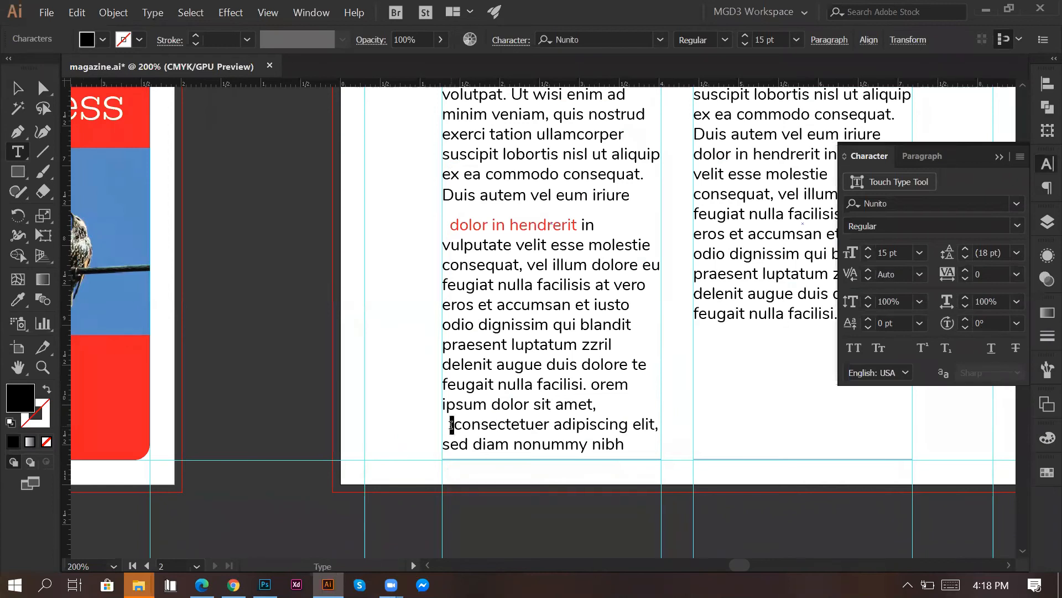
{"action": "left_click_drag", "start_coordinate": [450, 425], "coordinate": [693, 425]}
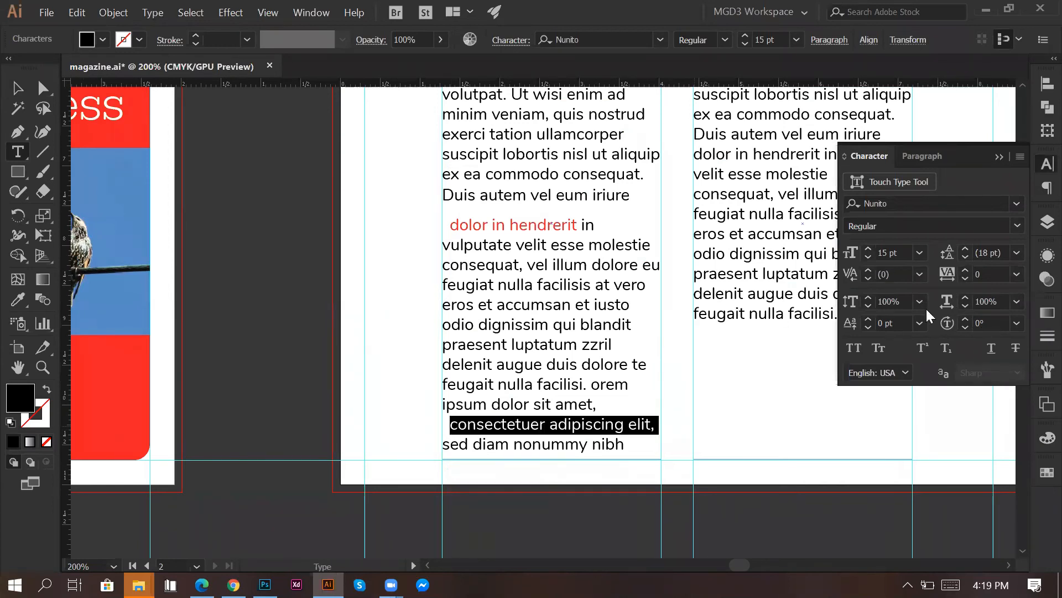
{"action": "left_click", "coordinate": [990, 252]}
{"action": "type", "text": "27"}
{"action": "key", "text": "Return"}
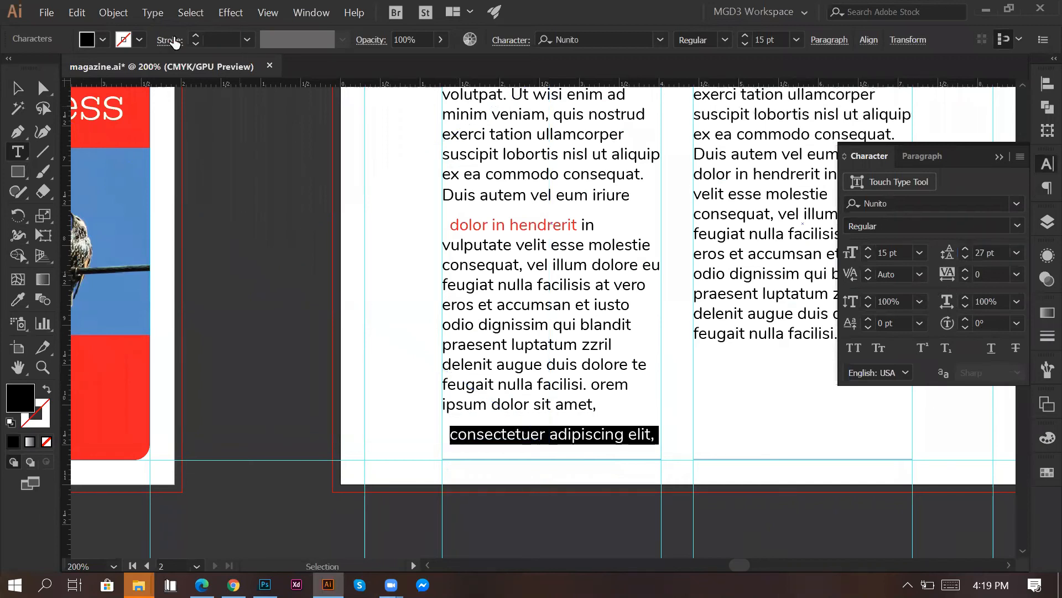
Step: Colour the words "consectetuer adipiscing" at the end of the left column red
{"action": "left_click_drag", "start_coordinate": [627, 437], "coordinate": [450, 437]}
{"action": "left_click", "coordinate": [103, 39]}
{"action": "left_click", "coordinate": [60, 145]}
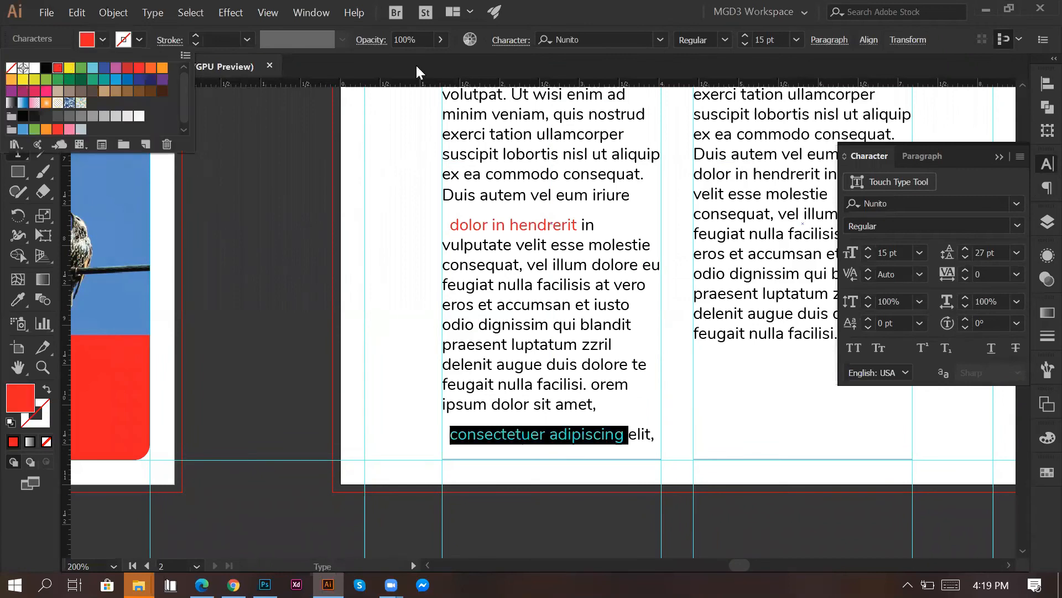
{"action": "key", "text": "Escape"}
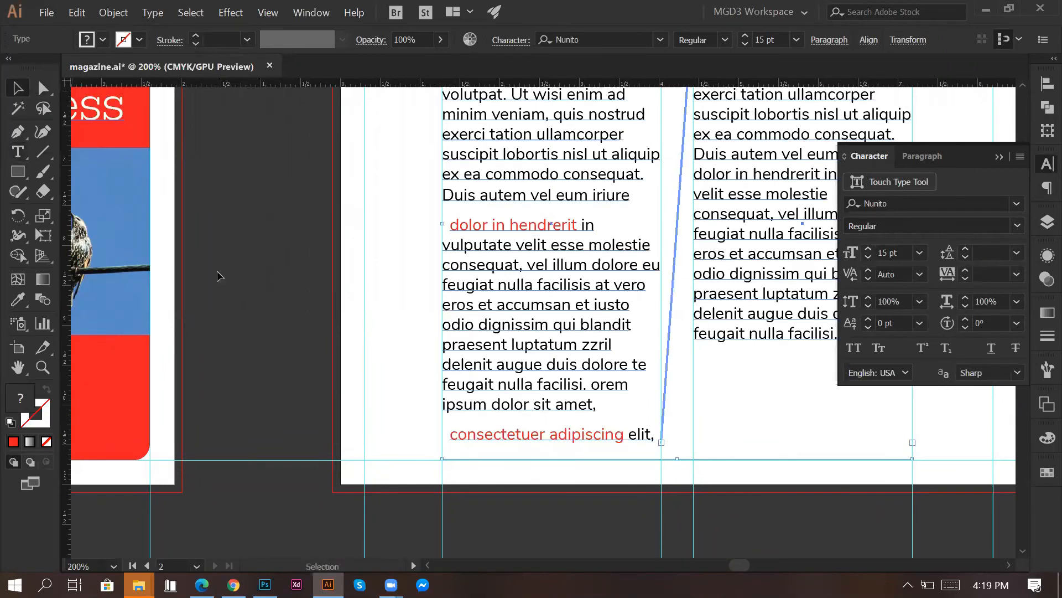
{"action": "left_click", "coordinate": [218, 275]}
Step: Break the right column into a new paragraph before "consequat, vel illum"
{"action": "scroll", "coordinate": [278, 322], "scroll_direction": "down", "scroll_amount": 1}
{"action": "scroll", "coordinate": [654, 365], "scroll_direction": "down", "scroll_amount": 1}
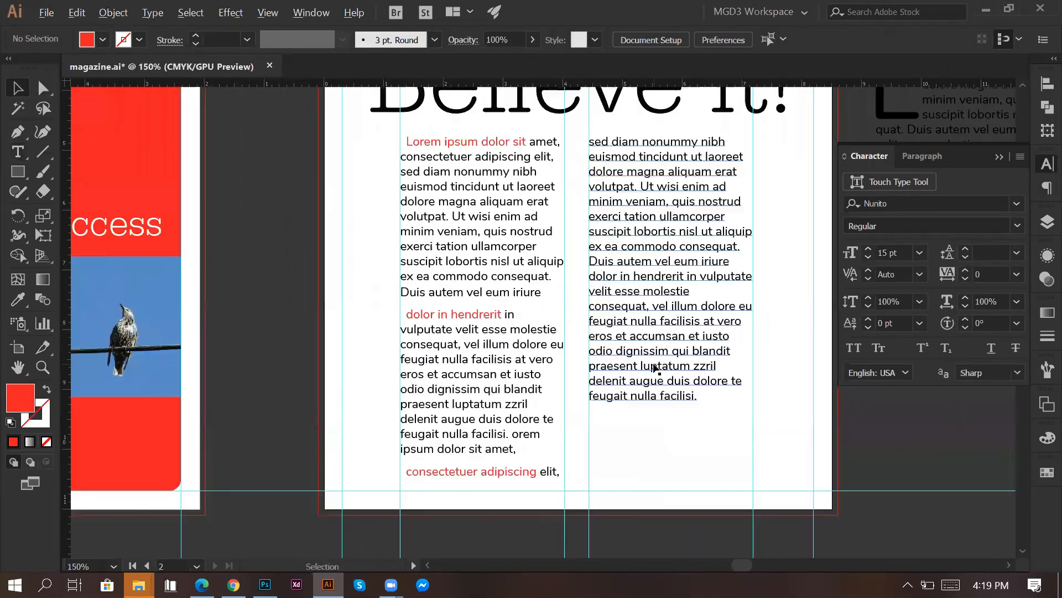
{"action": "left_click", "coordinate": [720, 420]}
{"action": "scroll", "coordinate": [729, 365], "scroll_direction": "up", "scroll_amount": 1}
{"action": "double_click", "coordinate": [642, 301]}
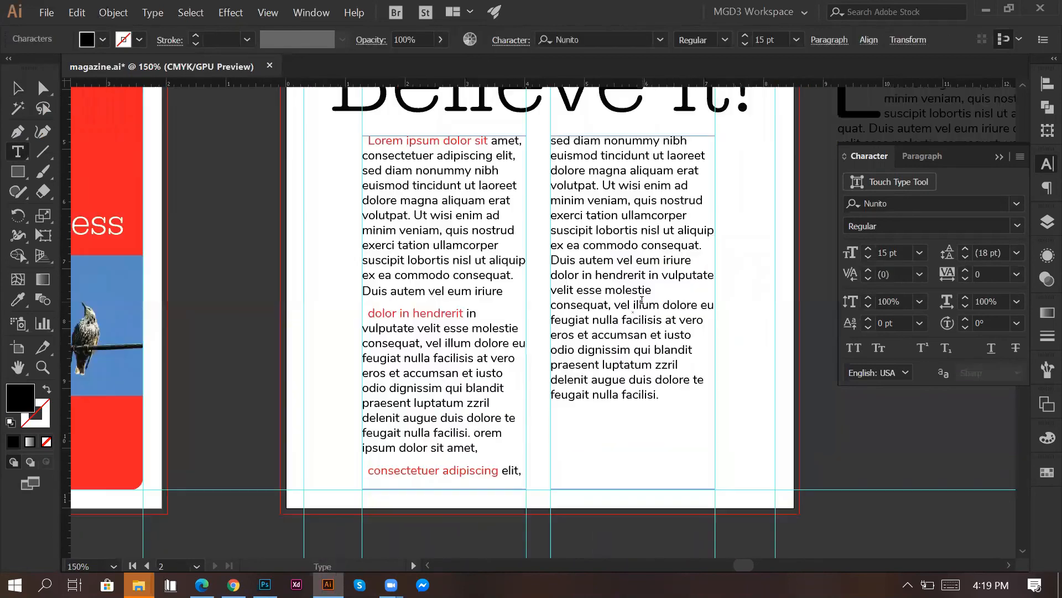
{"action": "left_click", "coordinate": [658, 293]}
{"action": "key", "text": "Return"}
Step: Colour the lead-in words "consequat, vel illum" in the right column red
{"action": "left_click_drag", "start_coordinate": [558, 305], "coordinate": [666, 305]}
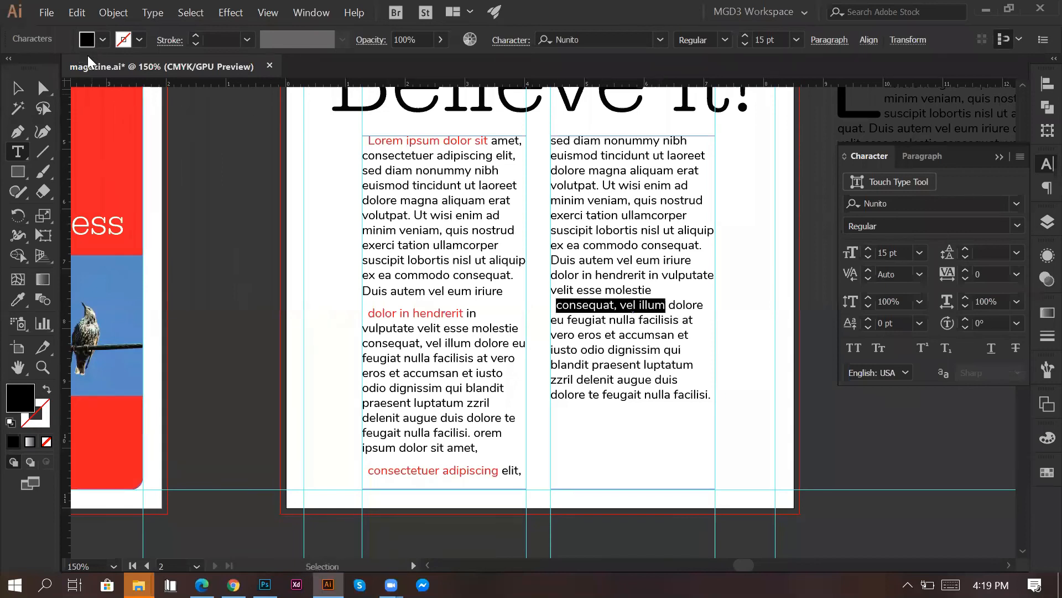
{"action": "left_click", "coordinate": [87, 39]}
{"action": "left_click", "coordinate": [57, 66]}
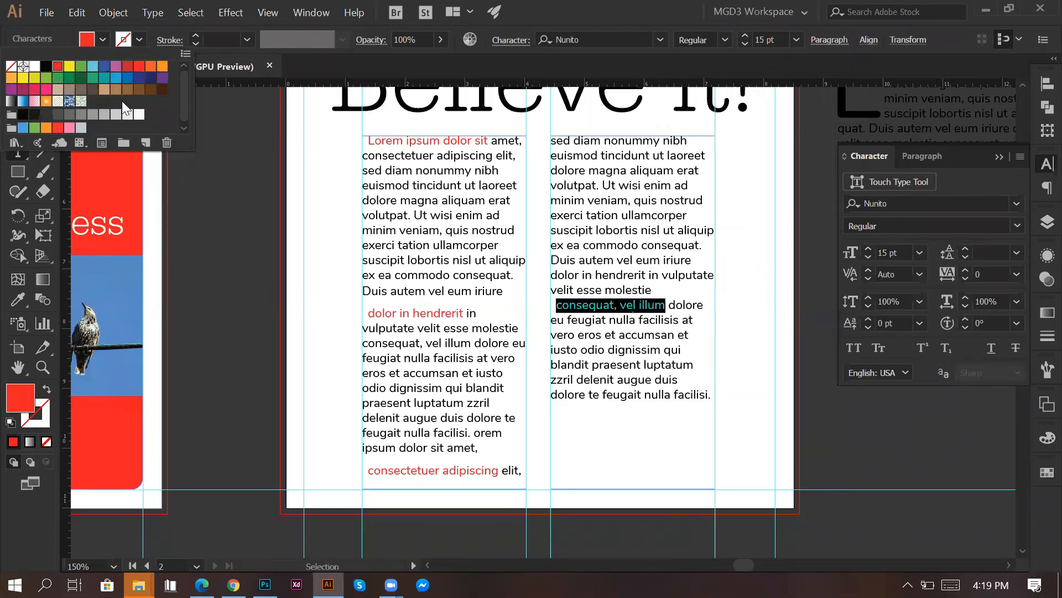
{"action": "left_click", "coordinate": [575, 302]}
Step: Set the leading of the right column's line "consequat, vel illum dolore" to 27 pt and deselect the text
{"action": "left_click", "coordinate": [557, 304]}
{"action": "left_click_drag", "start_coordinate": [557, 304], "coordinate": [703, 305]}
{"action": "left_click", "coordinate": [990, 253]}
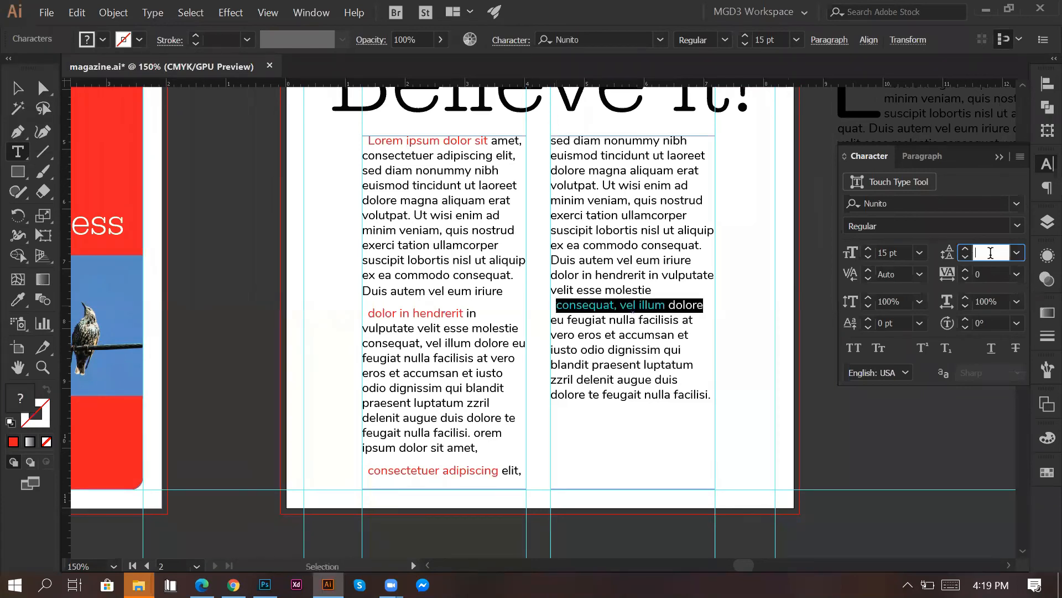
{"action": "type", "text": "27"}
{"action": "key", "text": "Return"}
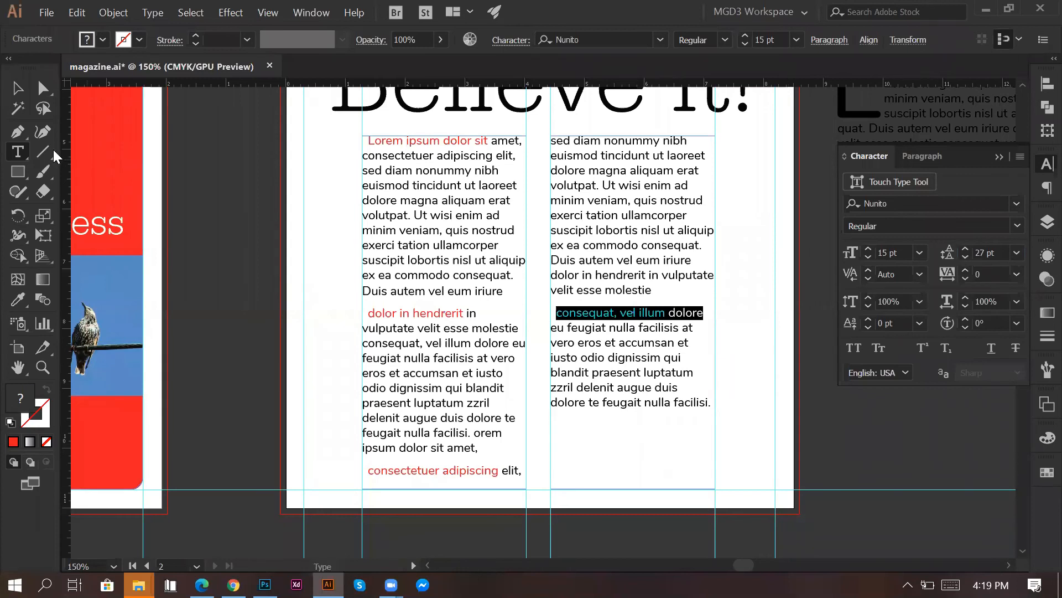
{"action": "left_click", "coordinate": [18, 90]}
{"action": "key", "text": "ctrl+1"}
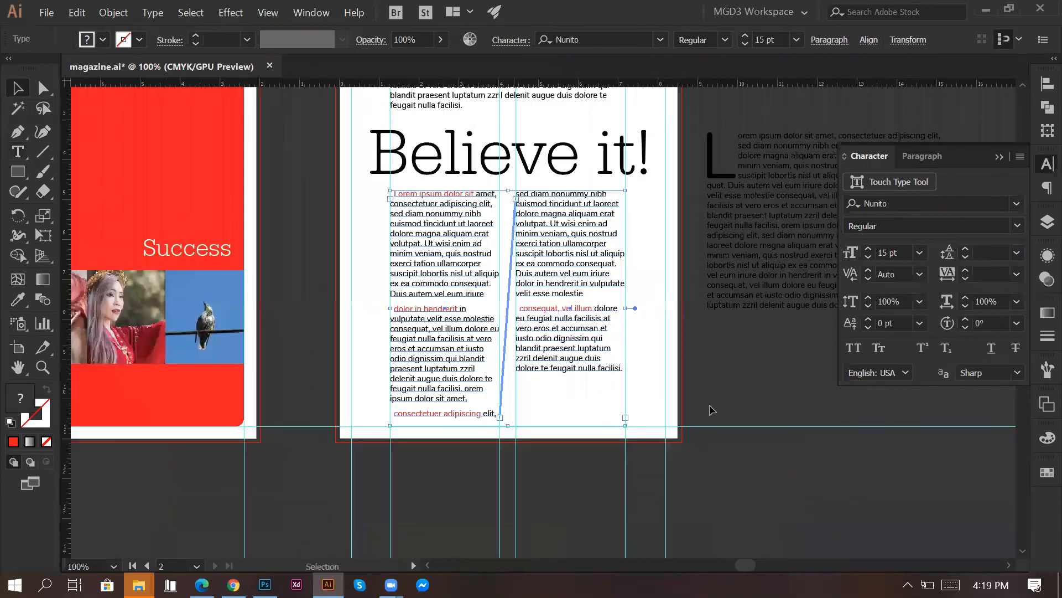
{"action": "left_click", "coordinate": [712, 409]}
Step: Move the intro paragraph and its red drop cap together slightly down, closer to the "Believe it!" headline
{"action": "scroll", "coordinate": [711, 410], "scroll_direction": "up", "scroll_amount": 1}
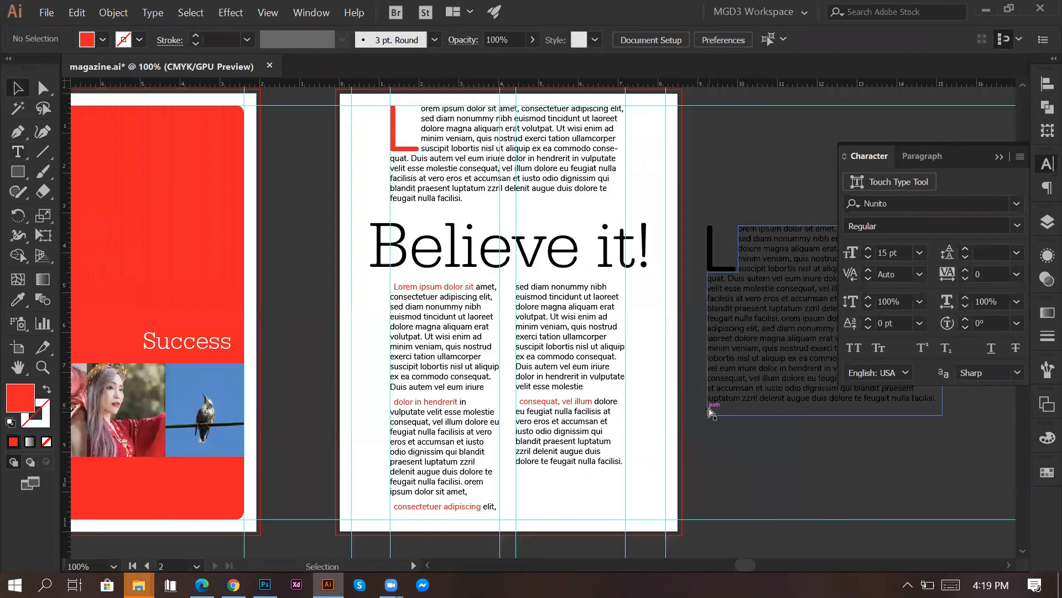
{"action": "scroll", "coordinate": [710, 410], "scroll_direction": "down", "scroll_amount": 1}
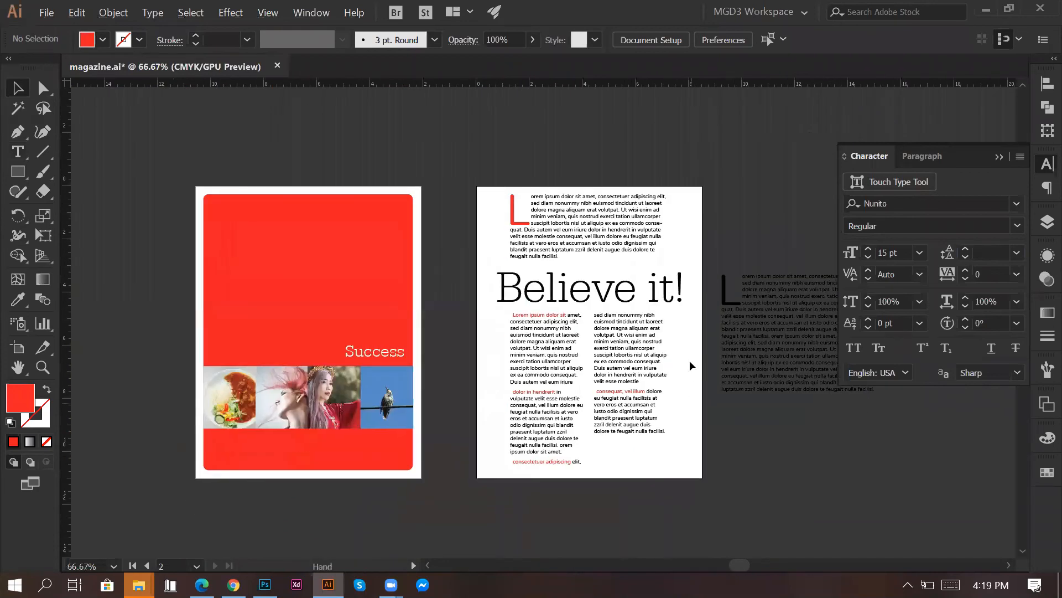
{"action": "scroll", "coordinate": [710, 437], "scroll_direction": "up", "scroll_amount": 1}
{"action": "scroll", "coordinate": [712, 437], "scroll_direction": "up", "scroll_amount": 1}
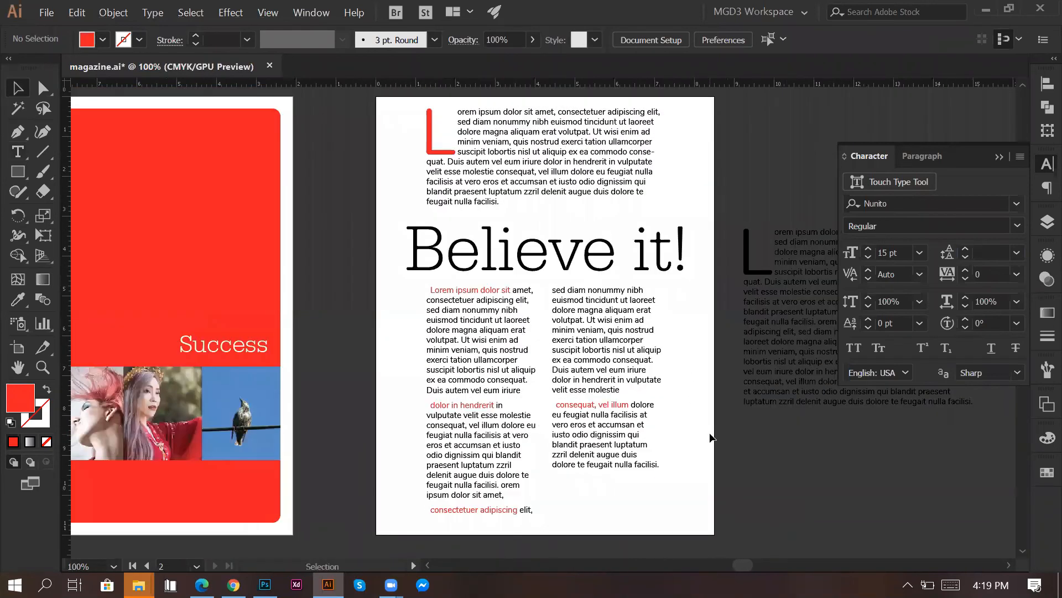
{"action": "left_click", "coordinate": [522, 161]}
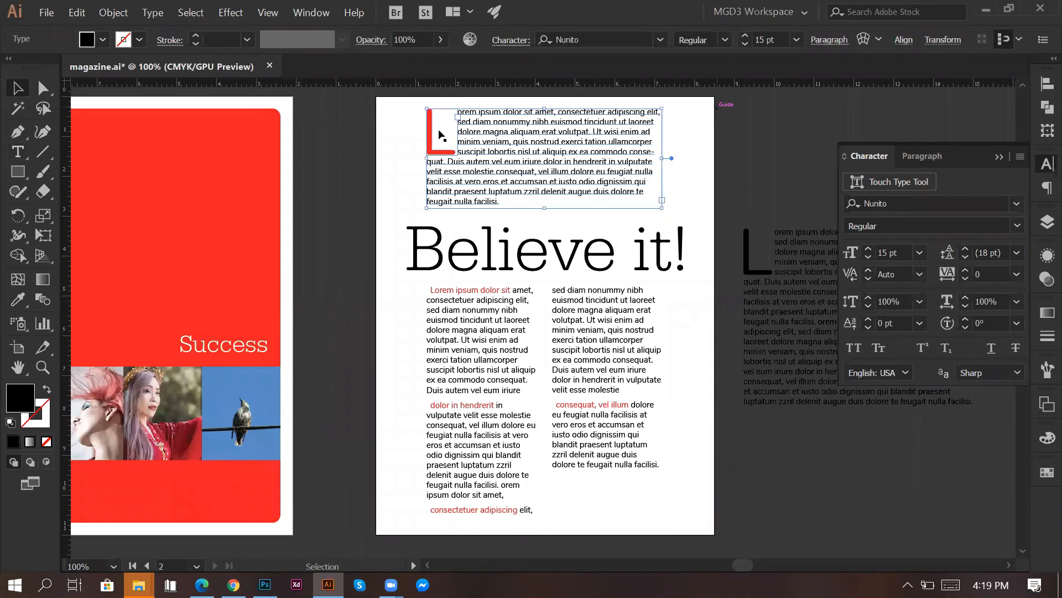
{"action": "left_click_drag", "start_coordinate": [386, 116], "coordinate": [525, 154]}
{"action": "left_click", "coordinate": [698, 188]}
{"action": "left_click_drag", "start_coordinate": [697, 180], "coordinate": [422, 134]}
{"action": "key", "text": "shift+Down"}
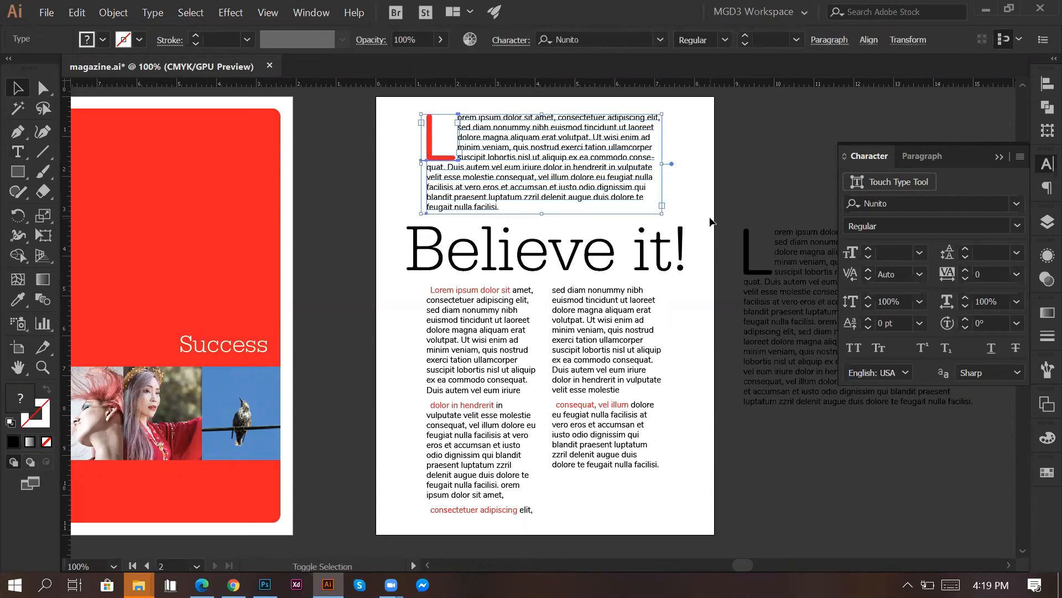
{"action": "key", "text": "shift+Down"}
{"action": "key", "text": "Up"}
{"action": "key", "text": "Up"}
{"action": "key", "text": "Up"}
{"action": "key", "text": "Up"}
{"action": "key", "text": "Up"}
{"action": "key", "text": "Up"}
{"action": "key", "text": "Up"}
{"action": "key", "text": "Up"}
{"action": "key", "text": "Up"}
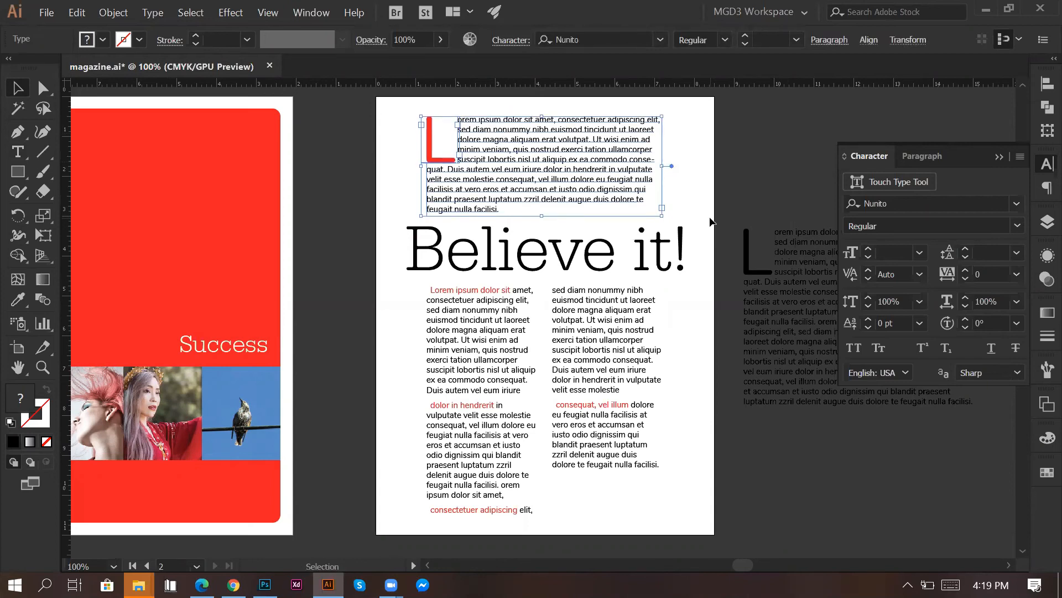
Step: Set the font size of the "Believe it!" headline to 108 pt
{"action": "left_click", "coordinate": [546, 246]}
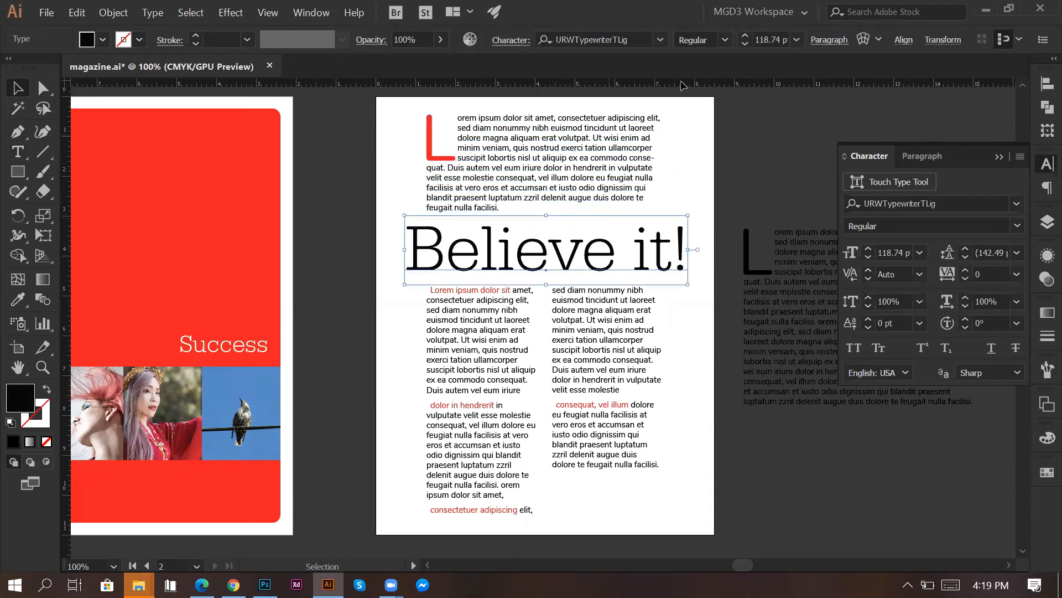
{"action": "left_click", "coordinate": [774, 40]}
{"action": "type", "text": "113"}
{"action": "key", "text": "Return"}
{"action": "key", "text": "Down"}
{"action": "key", "text": "Down"}
{"action": "key", "text": "Down"}
{"action": "key", "text": "Down"}
{"action": "key", "text": "Down"}
Step: Try the Oblique style on the whole "Believe it!" headline, undo it, and look at the font list
{"action": "left_click", "coordinate": [723, 38]}
{"action": "left_click", "coordinate": [717, 70]}
{"action": "left_click", "coordinate": [772, 138]}
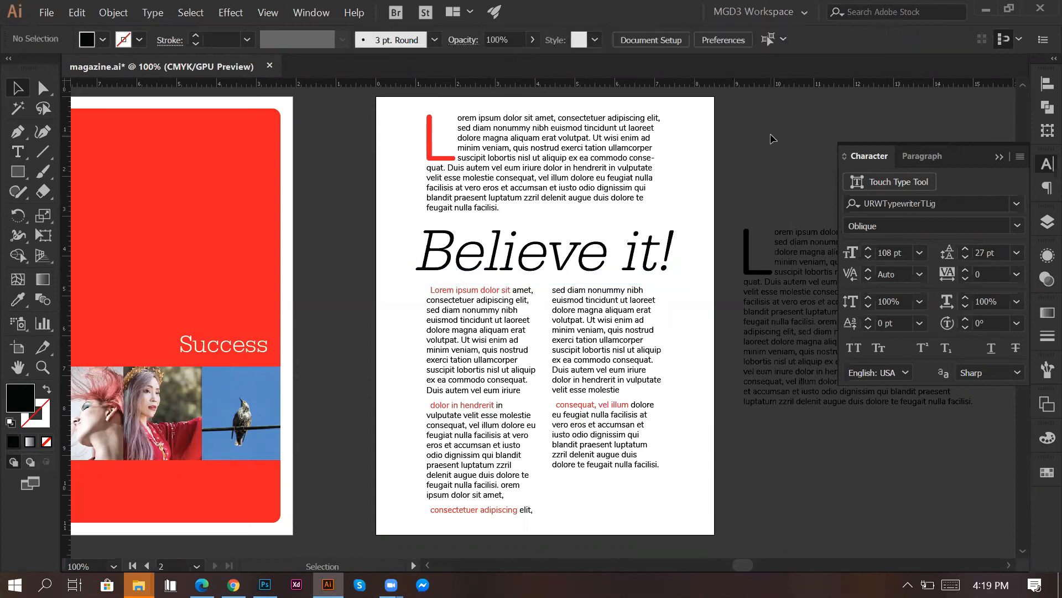
{"action": "key", "text": "ctrl+z"}
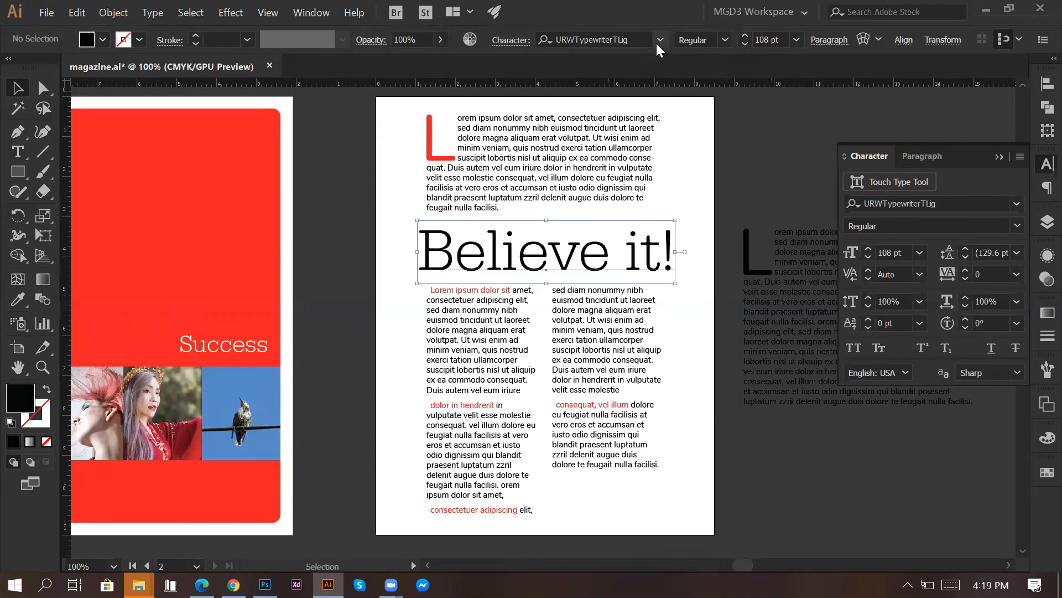
{"action": "left_click", "coordinate": [659, 41]}
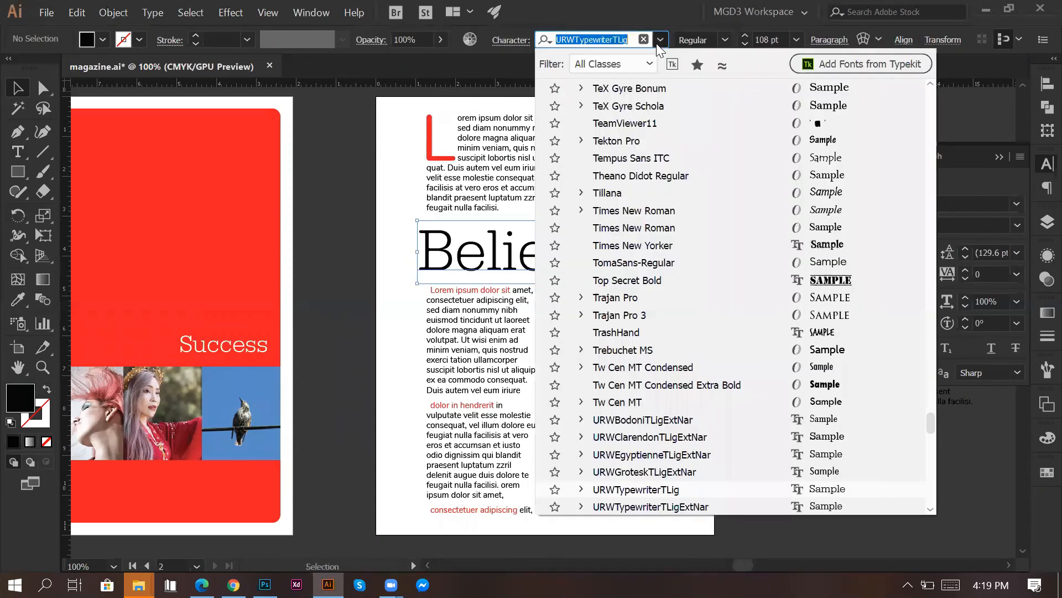
{"action": "left_click", "coordinate": [778, 142]}
Step: Delete the spare text block with the black drop cap beside the right-hand page
{"action": "left_click", "coordinate": [751, 386]}
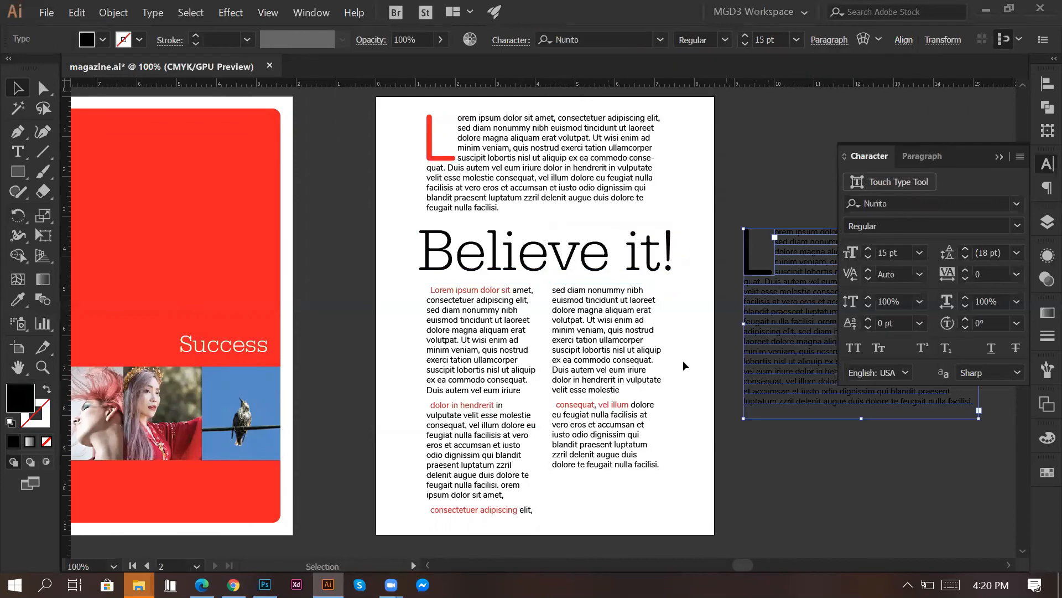
{"action": "left_click", "coordinate": [842, 493]}
{"action": "left_click", "coordinate": [824, 332]}
{"action": "key", "text": "Delete"}
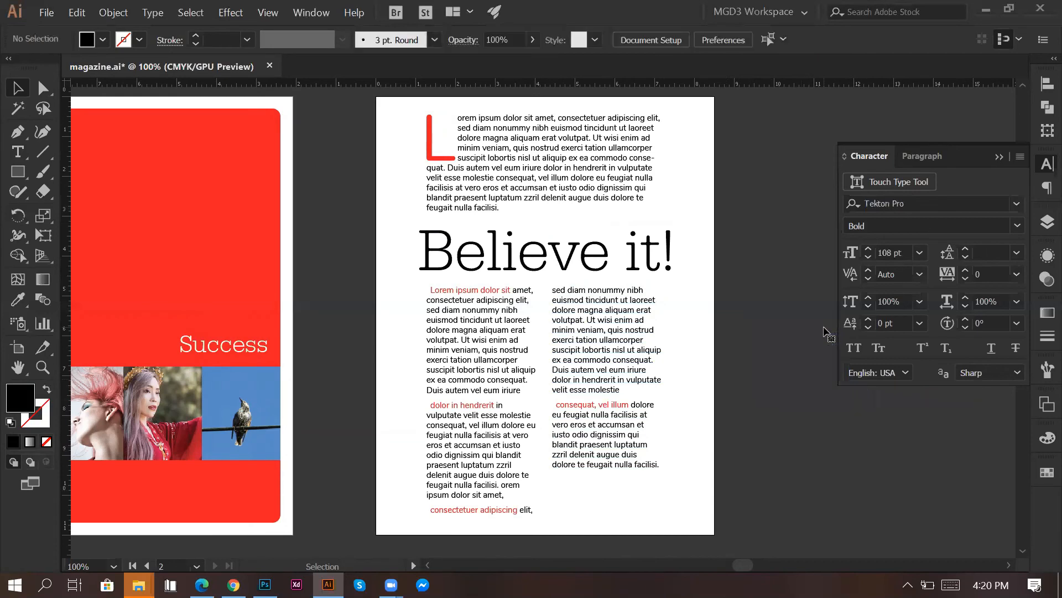
Step: Look over both pages of the spread and save the document
{"action": "scroll", "coordinate": [687, 310], "scroll_direction": "down", "scroll_amount": 1}
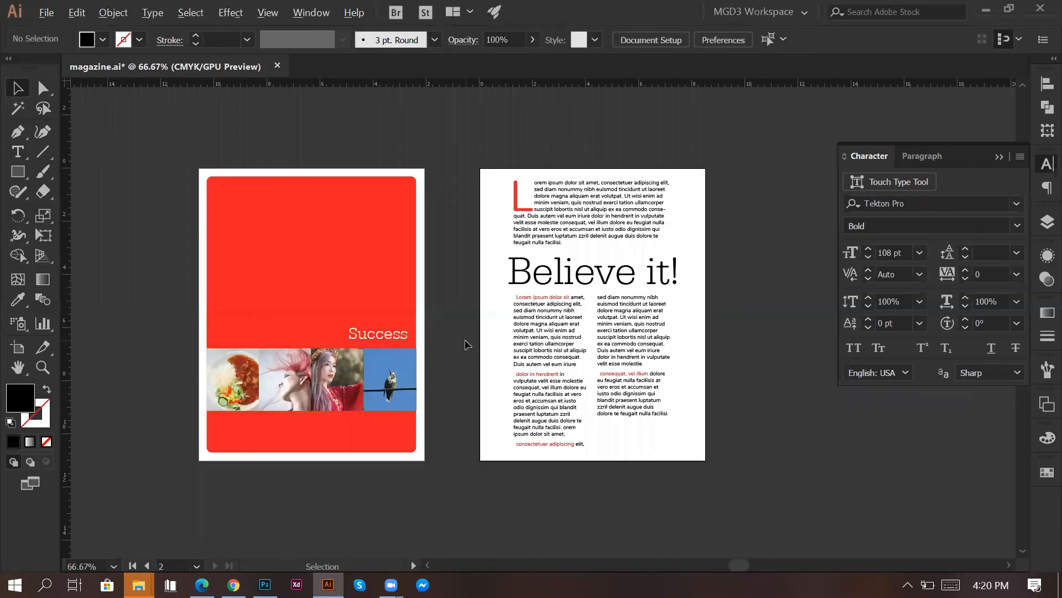
{"action": "scroll", "coordinate": [467, 341], "scroll_direction": "up", "scroll_amount": 1}
{"action": "scroll", "coordinate": [722, 363], "scroll_direction": "down", "scroll_amount": 1}
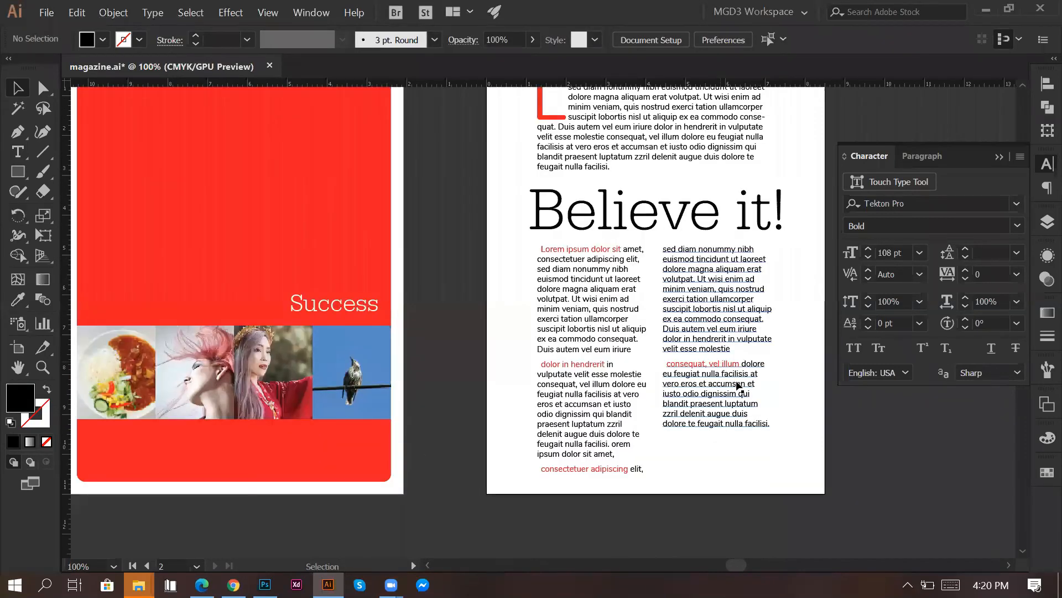
{"action": "scroll", "coordinate": [738, 385], "scroll_direction": "down", "scroll_amount": 1}
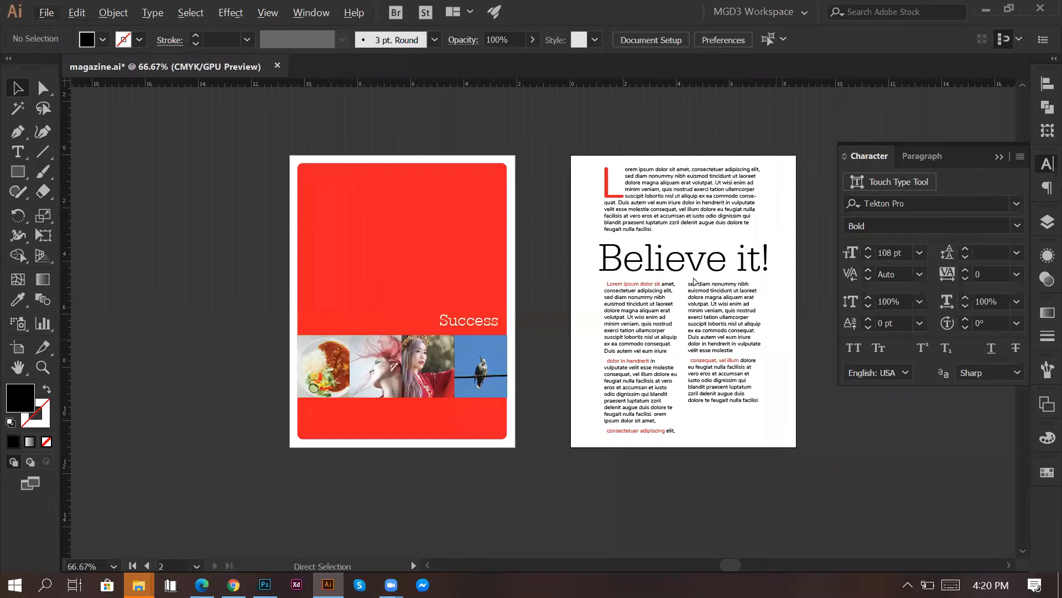
{"action": "key", "text": "ctrl+s"}
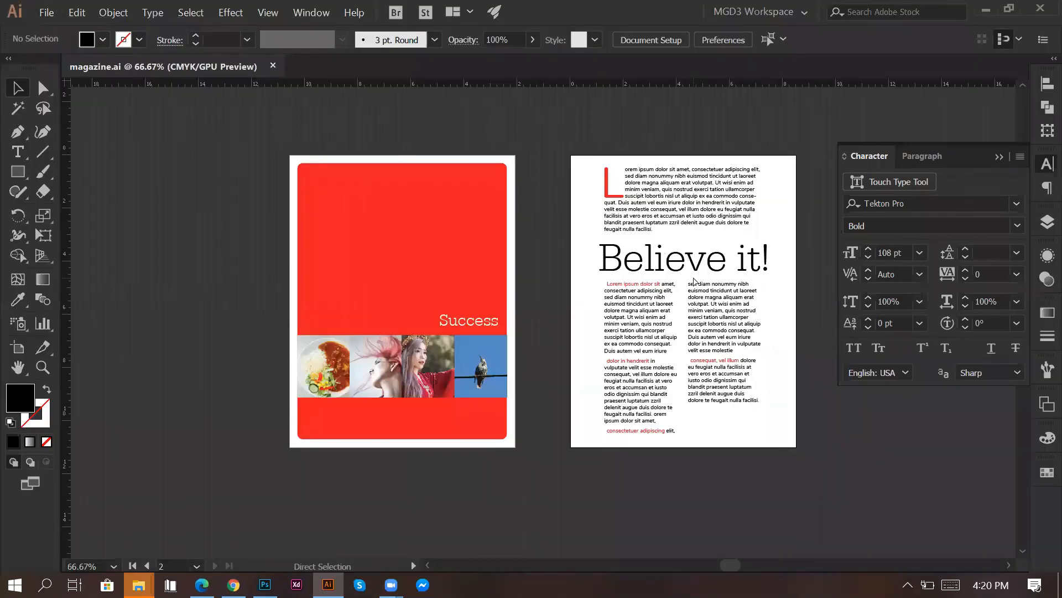
{"action": "key", "text": "v"}
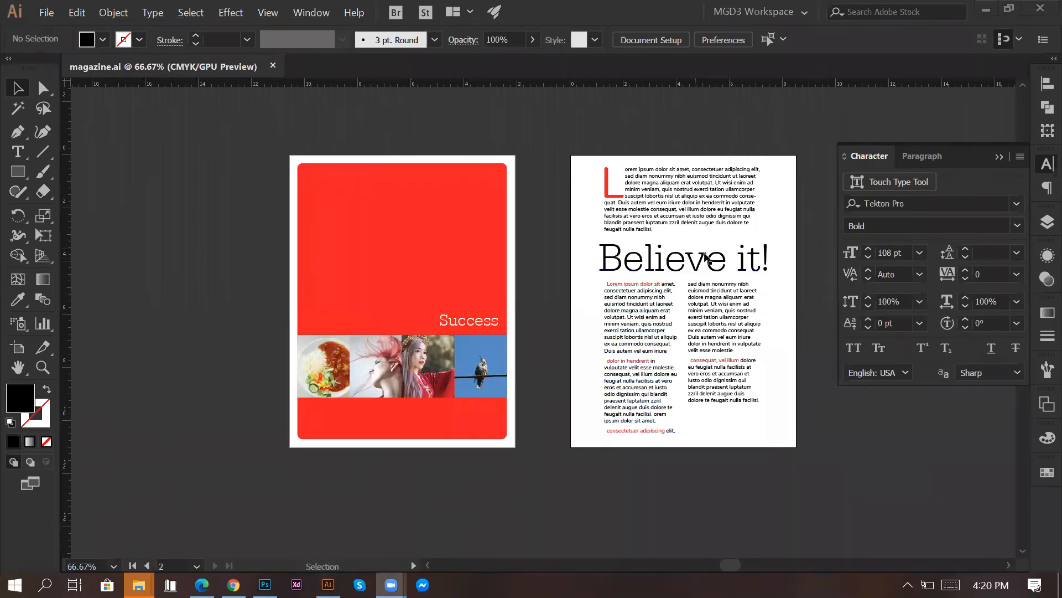
{"action": "scroll", "coordinate": [803, 366], "scroll_direction": "up", "scroll_amount": 1}
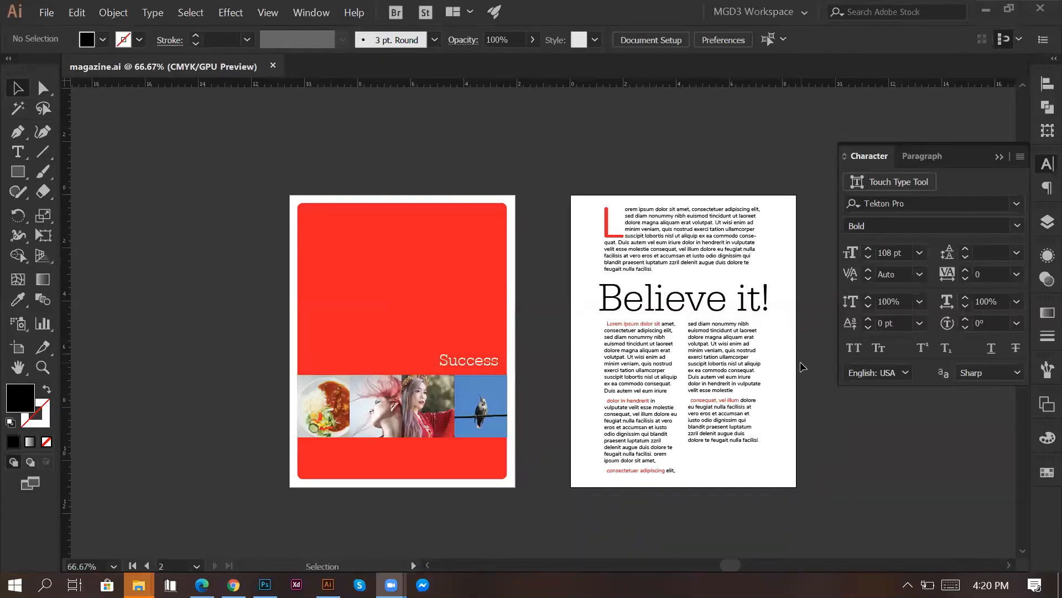
{"action": "double_click", "coordinate": [763, 302]}
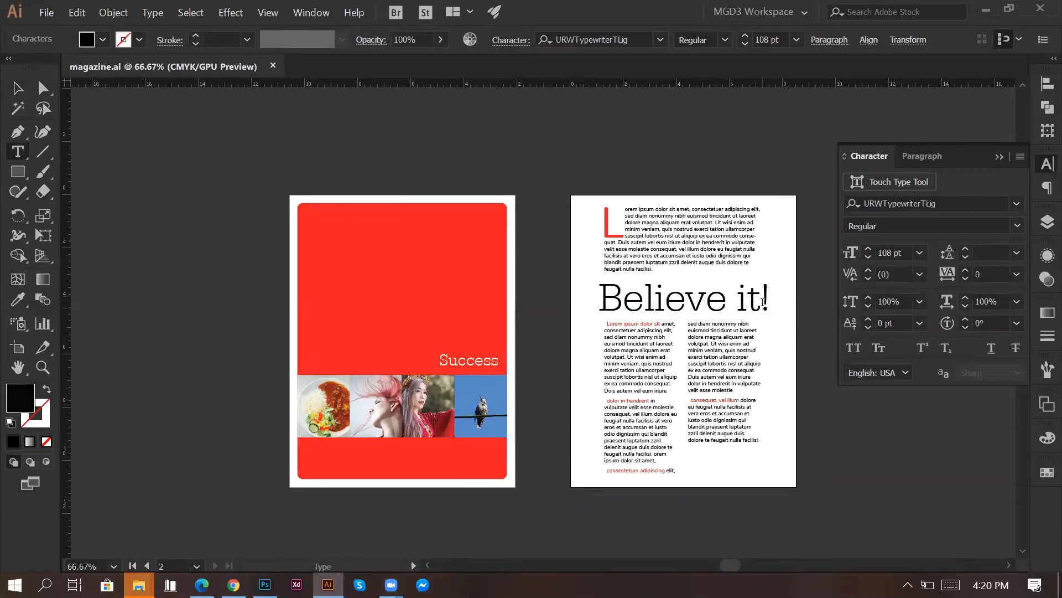
{"action": "triple_click", "coordinate": [765, 302]}
{"action": "double_click", "coordinate": [766, 301]}
{"action": "left_click", "coordinate": [21, 92]}
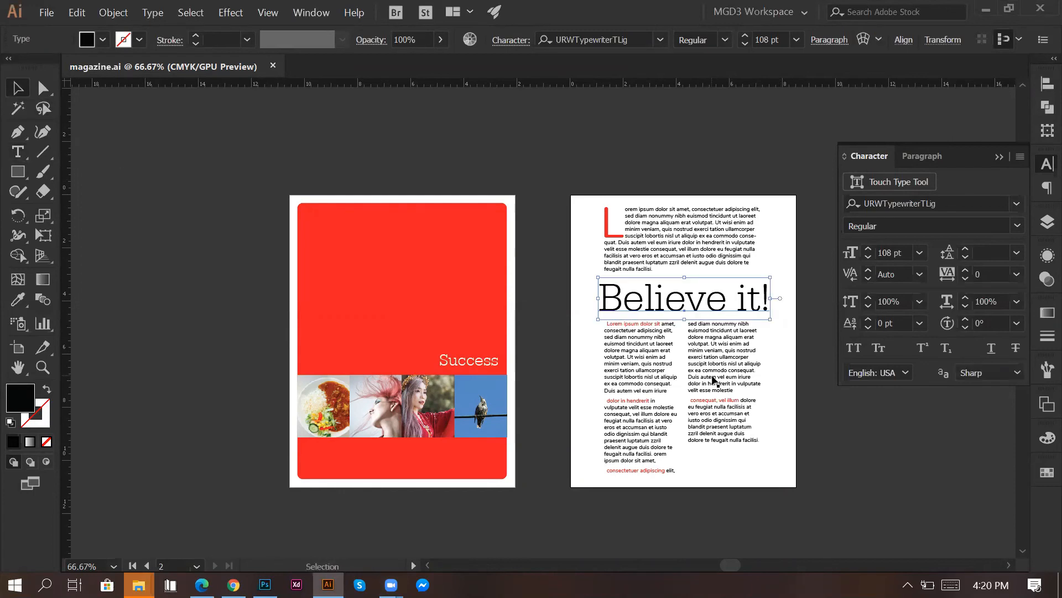
{"action": "left_click", "coordinate": [800, 365]}
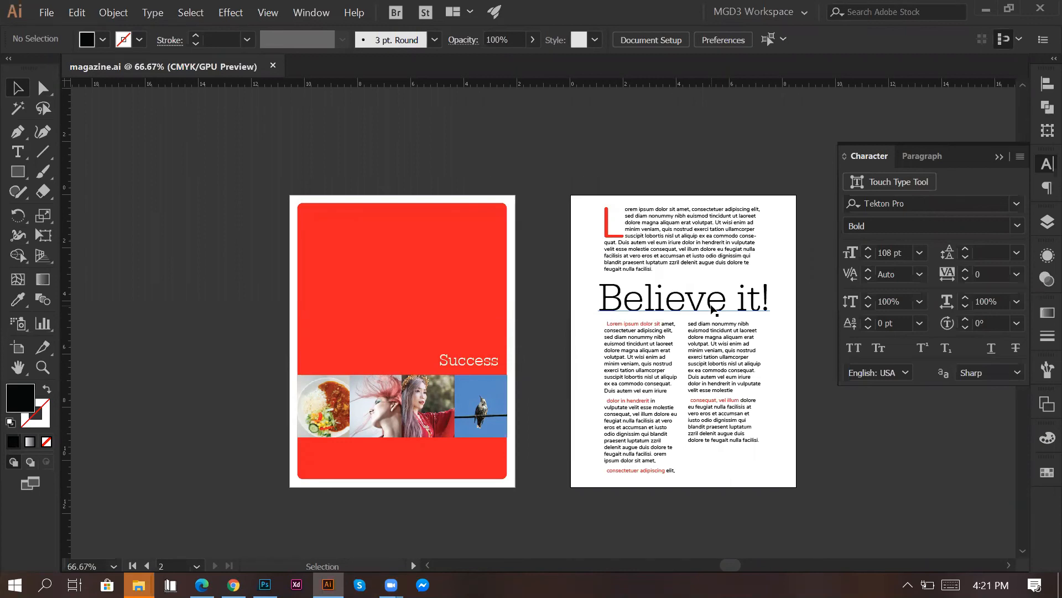
Step: Justify both body text columns under the headline with the last line aligned left
{"action": "left_click", "coordinate": [695, 385]}
{"action": "left_click", "coordinate": [651, 364], "text": "shift"}
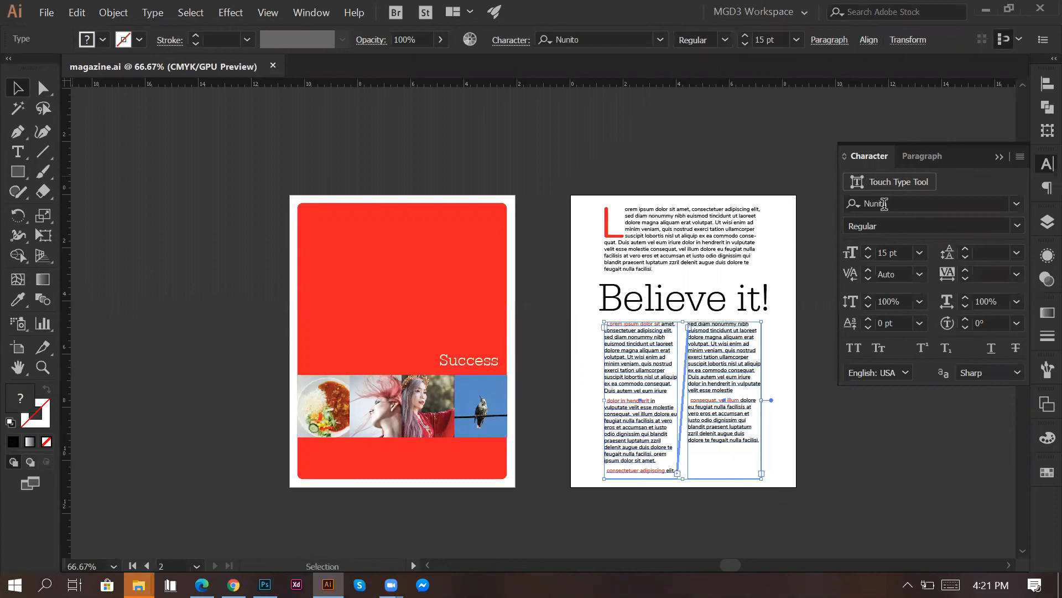
{"action": "left_click", "coordinate": [918, 156]}
{"action": "left_click", "coordinate": [933, 182]}
{"action": "left_click", "coordinate": [852, 392]}
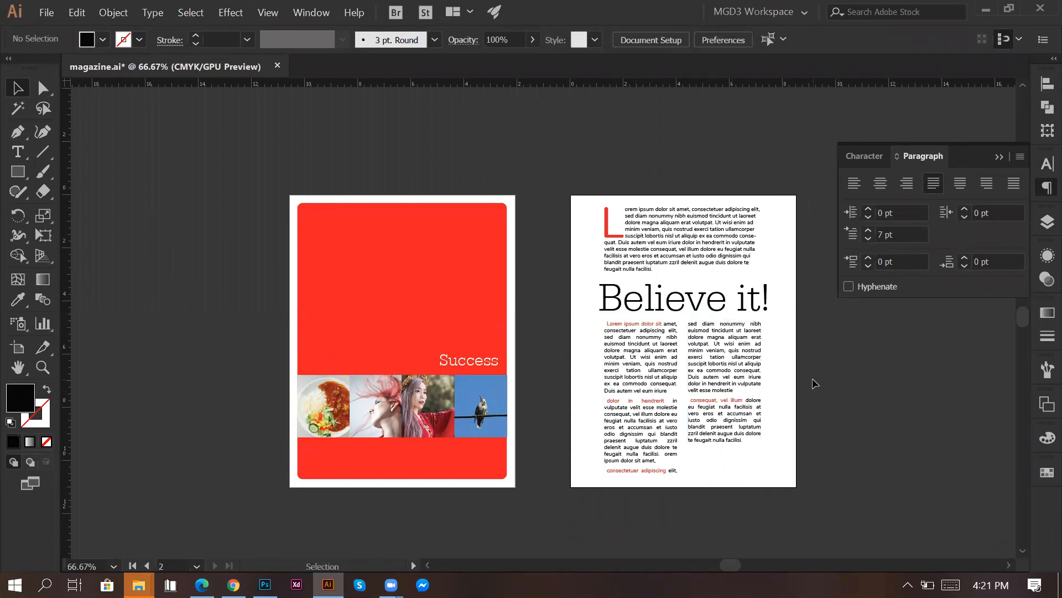
Step: Set only the exclamation mark of the "Believe it!" headline to the Oblique style
{"action": "left_click", "coordinate": [756, 308]}
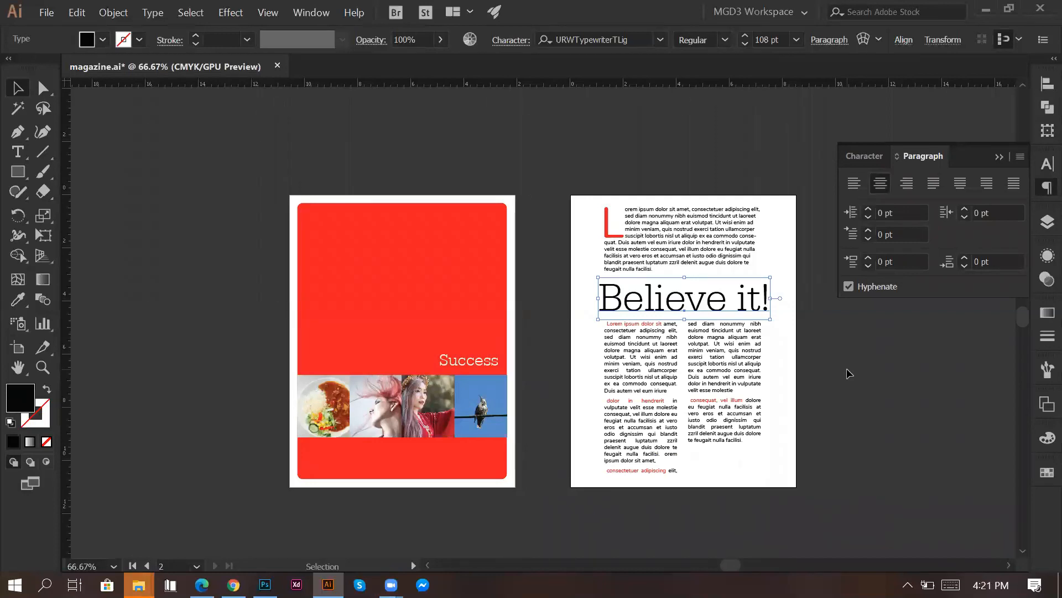
{"action": "double_click", "coordinate": [761, 306]}
{"action": "left_click_drag", "start_coordinate": [760, 306], "coordinate": [823, 358]}
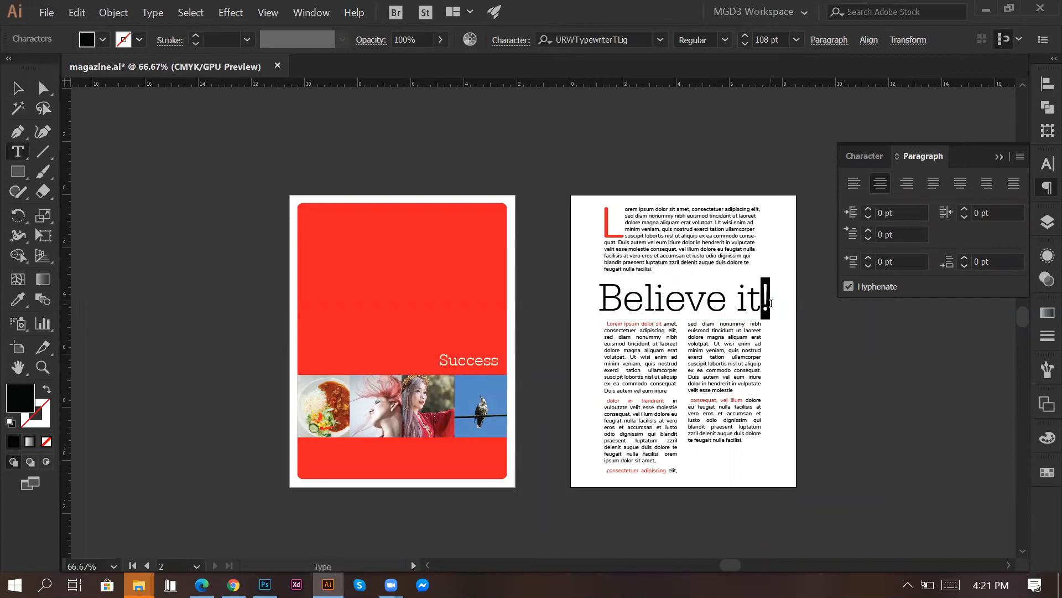
{"action": "left_click", "coordinate": [724, 40]}
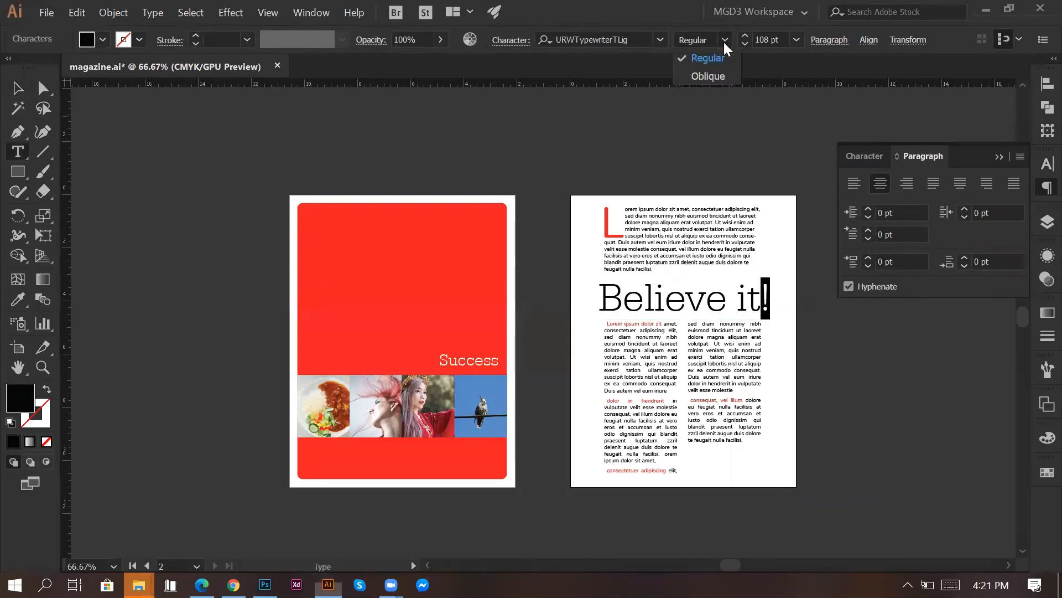
{"action": "left_click", "coordinate": [716, 72]}
{"action": "left_click", "coordinate": [21, 90]}
{"action": "left_click", "coordinate": [151, 137]}
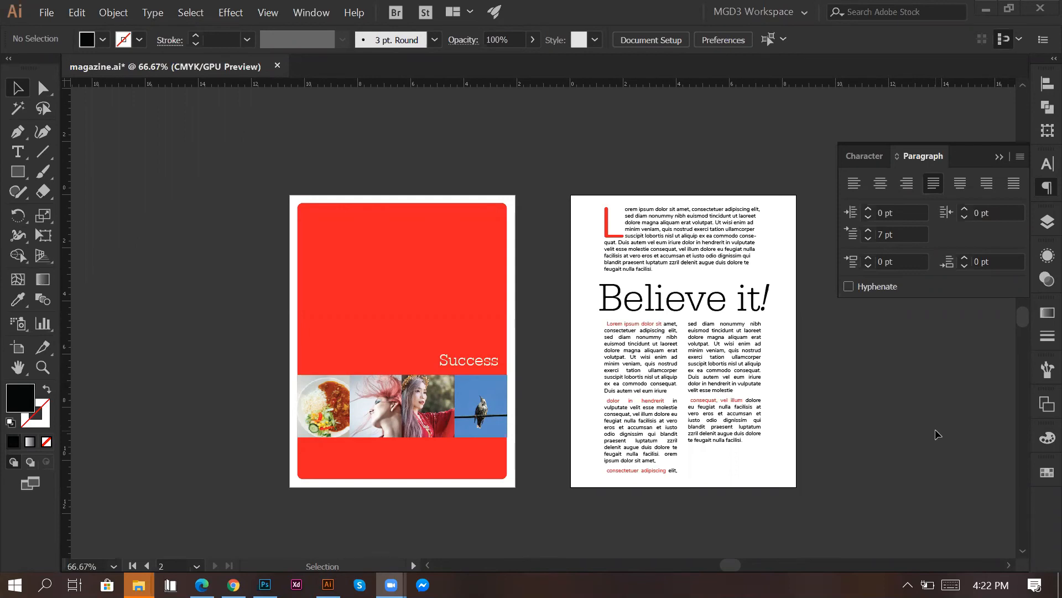
{"action": "key", "text": "ctrl"}
{"action": "left_click", "coordinate": [899, 429]}
{"action": "key", "text": "ctrl+1"}
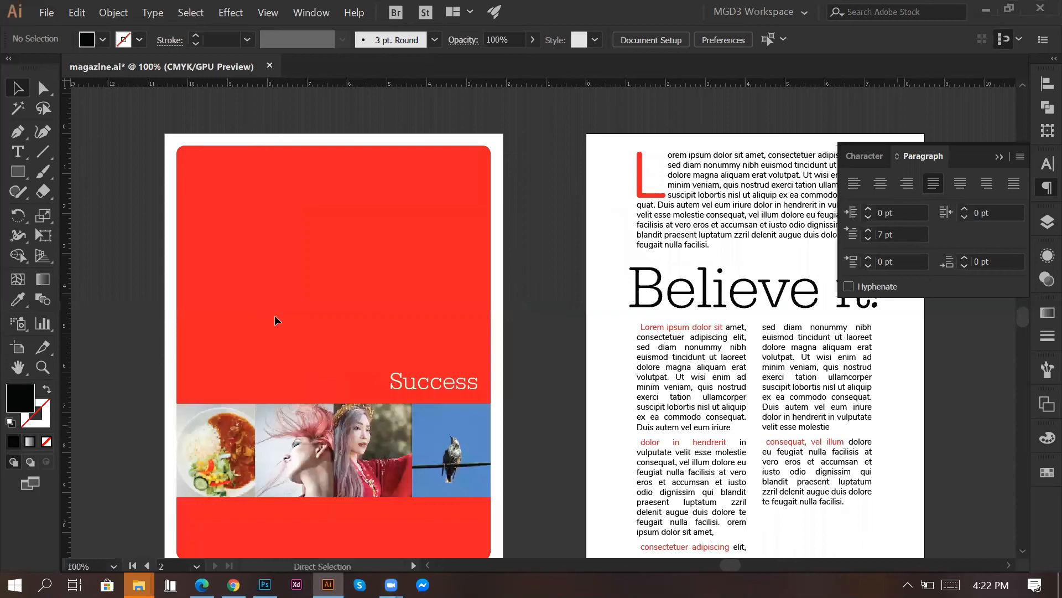
Step: Show the guides and bleed lines over both pages and save the document
{"action": "left_click", "coordinate": [327, 236]}
{"action": "key", "text": "ctrl+minus"}
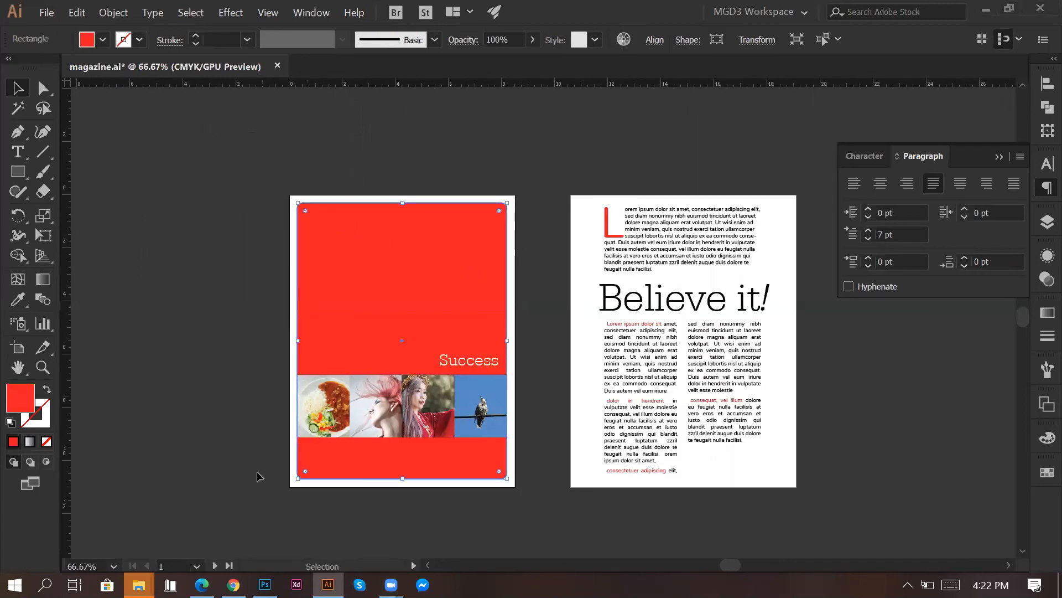
{"action": "left_click", "coordinate": [536, 262]}
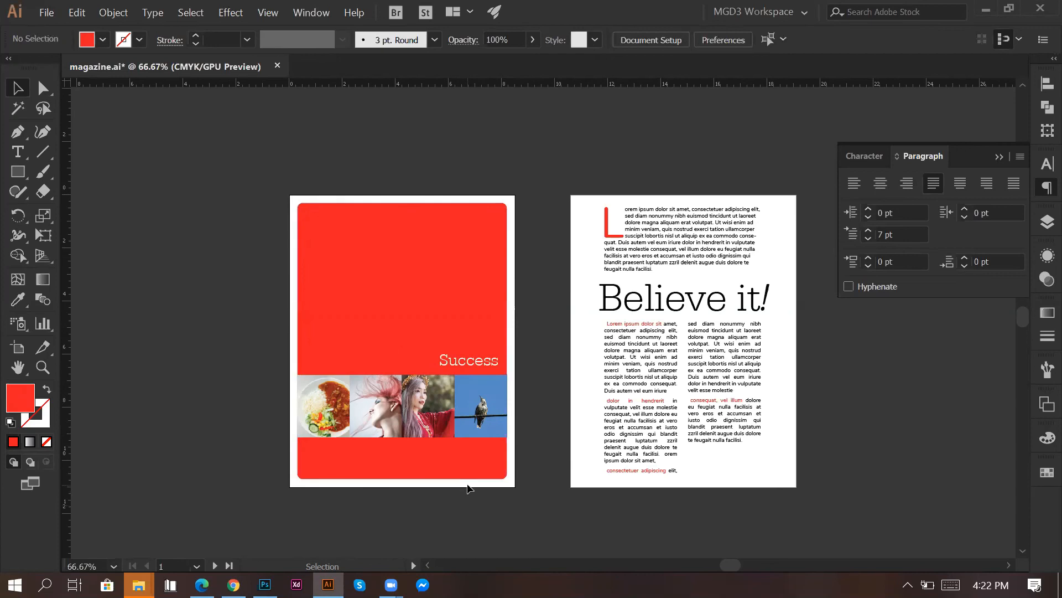
{"action": "key", "text": "a"}
{"action": "key", "text": "ctrl+semicolon"}
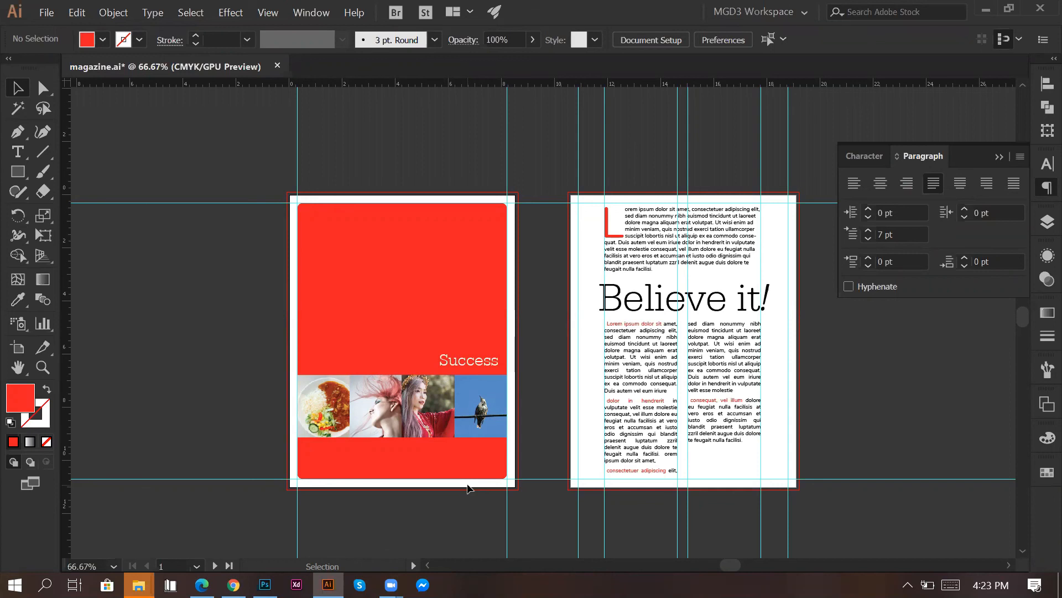
{"action": "key", "text": "ctrl"}
{"action": "key", "text": "ctrl+s"}
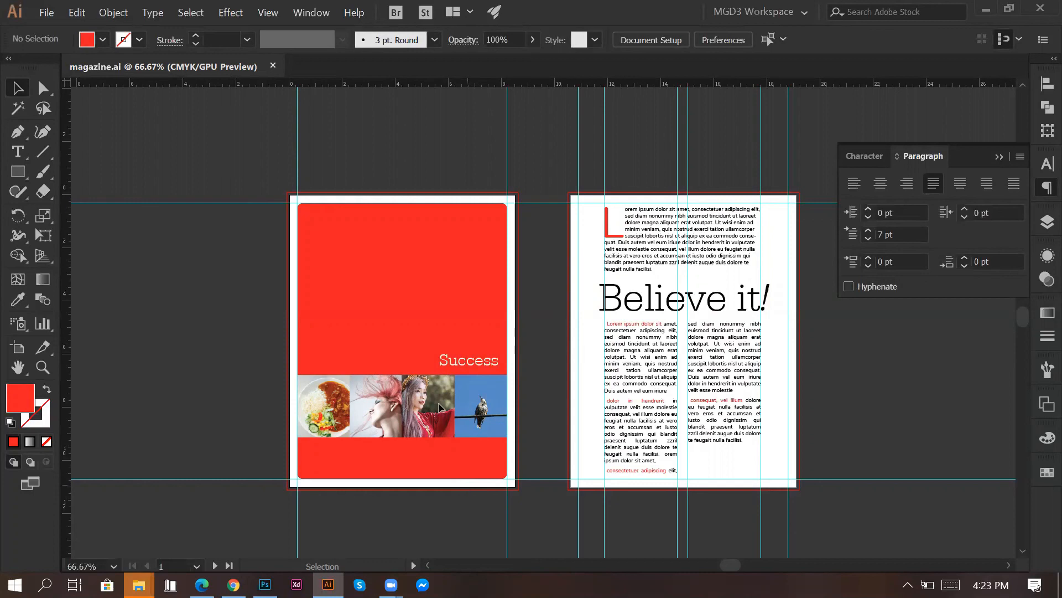
{"action": "left_click", "coordinate": [19, 173]}
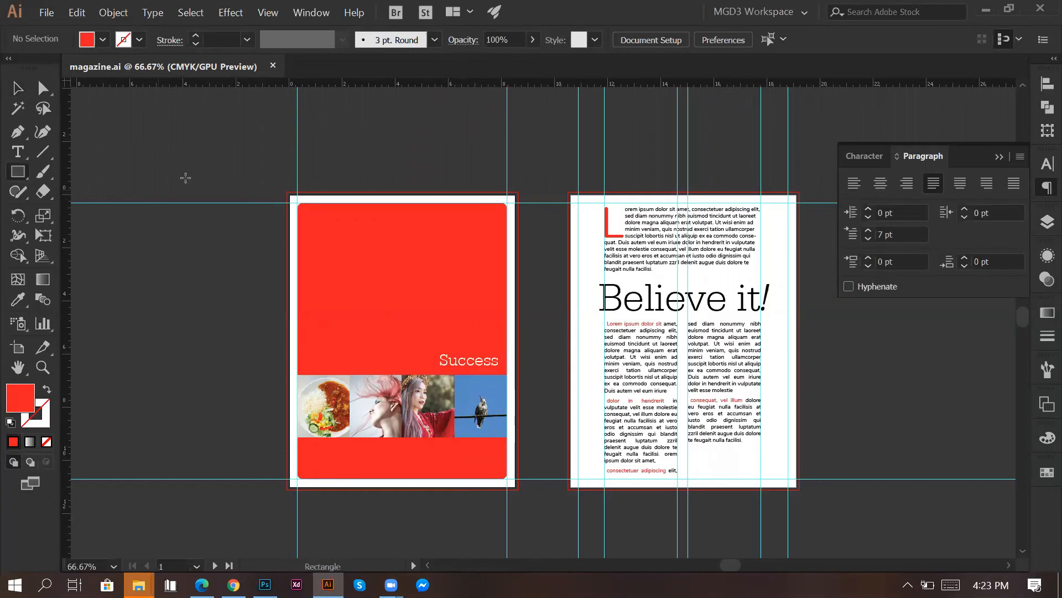
{"action": "mouse_move", "coordinate": [293, 195]}
{"action": "left_mouse_down"}
{"action": "mouse_move", "coordinate": [524, 452]}
{"action": "mouse_move", "coordinate": [518, 489]}
{"action": "left_mouse_up"}
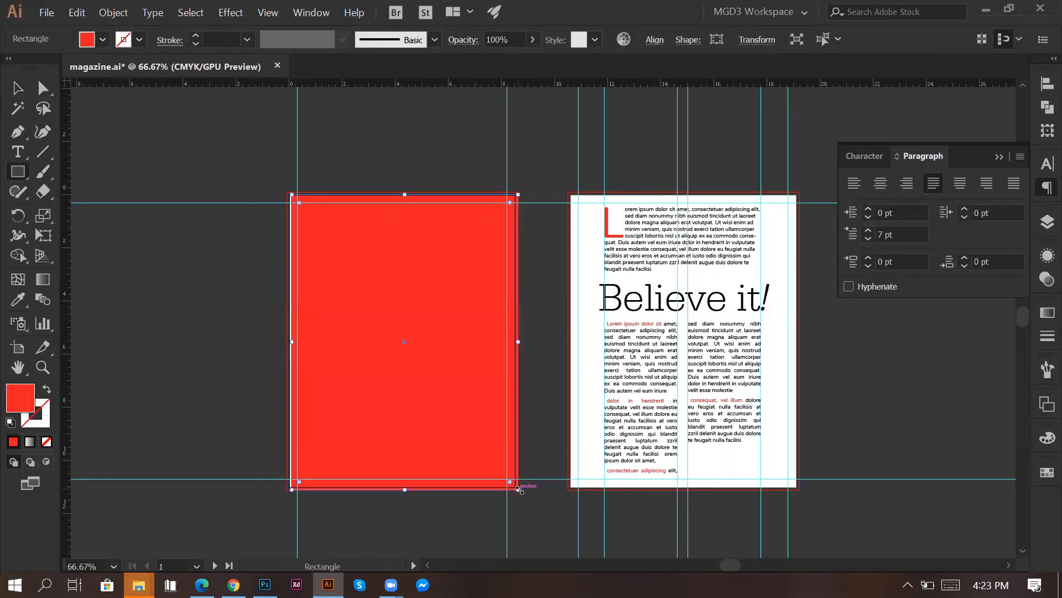
{"action": "left_click", "coordinate": [17, 89]}
{"action": "key", "text": "ctrl+z"}
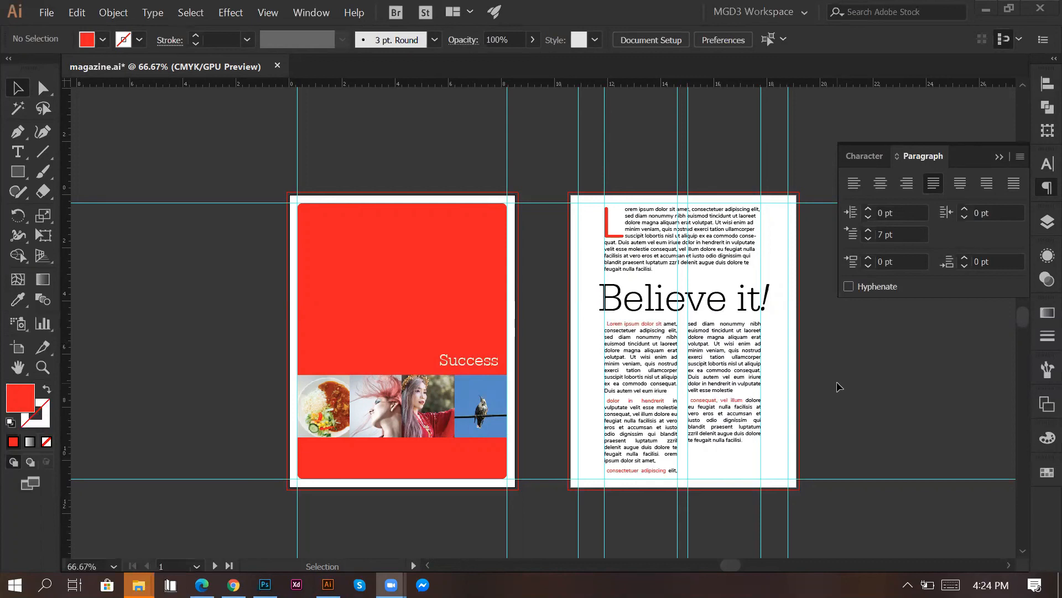
{"action": "left_click", "coordinate": [385, 415]}
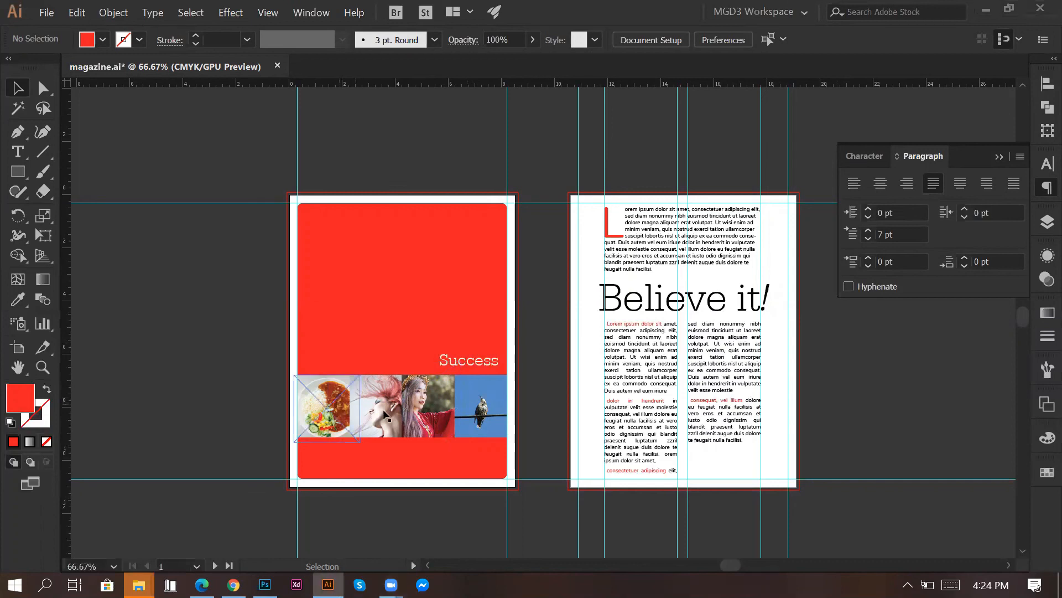
{"action": "left_click", "coordinate": [387, 409]}
{"action": "left_click", "coordinate": [233, 353]}
{"action": "left_click", "coordinate": [303, 397]}
{"action": "left_click", "coordinate": [359, 408]}
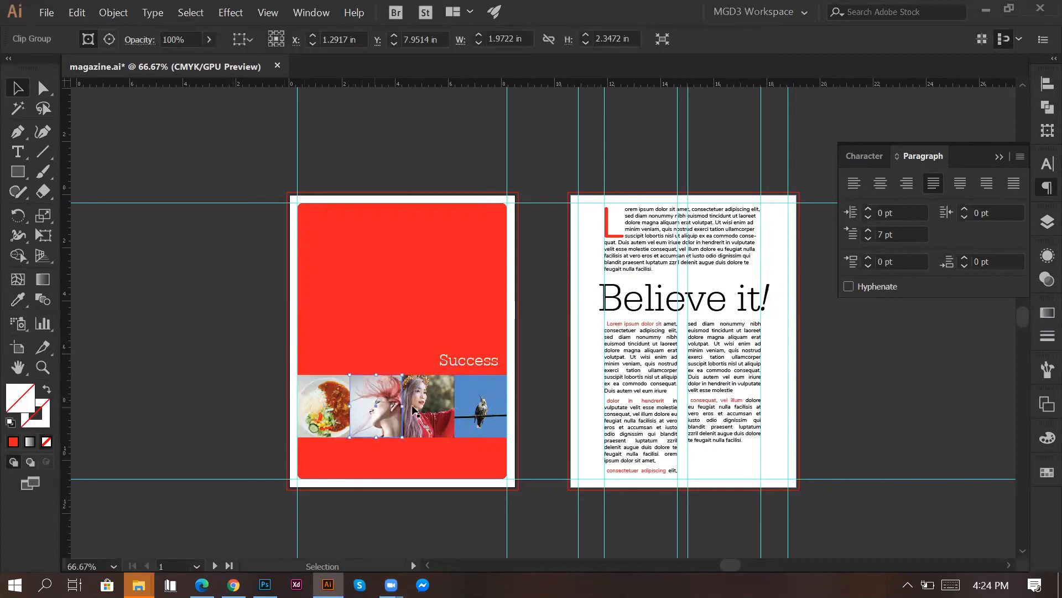
{"action": "left_click", "coordinate": [415, 409]}
{"action": "left_click", "coordinate": [210, 436]}
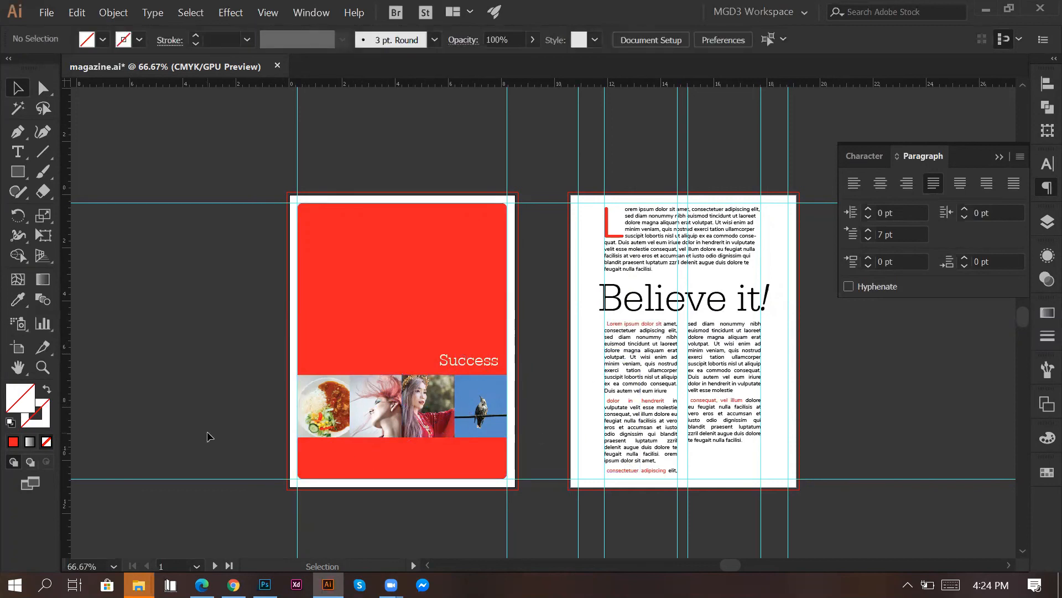
Step: Draw a thin vertical rectangle over the seam between the food photo and the pink-hair photo and fill it white
{"action": "scroll", "coordinate": [208, 436], "scroll_direction": "up", "scroll_amount": 1}
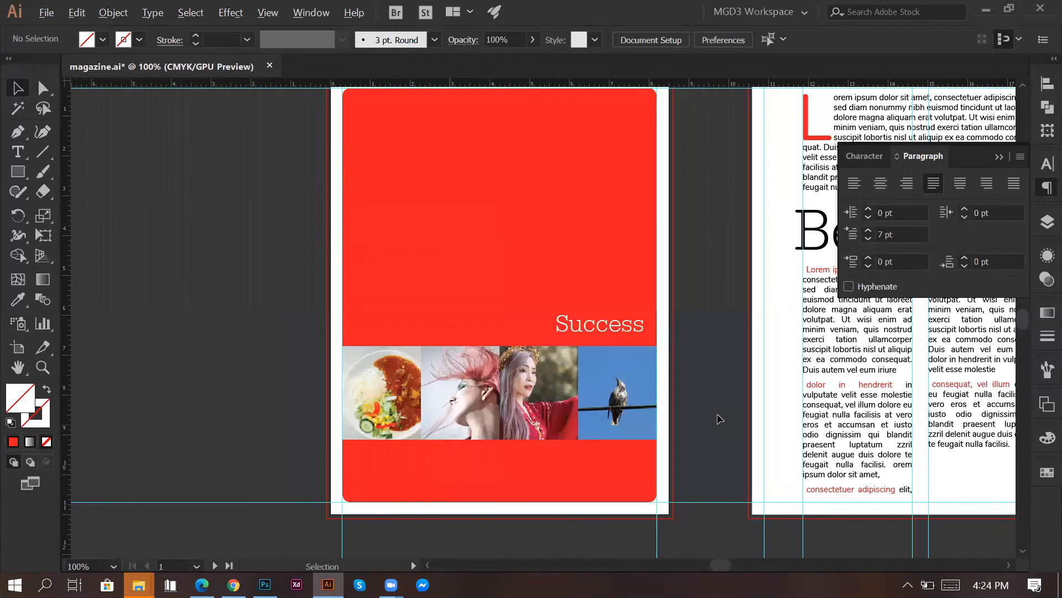
{"action": "scroll", "coordinate": [718, 419], "scroll_direction": "up", "scroll_amount": 1}
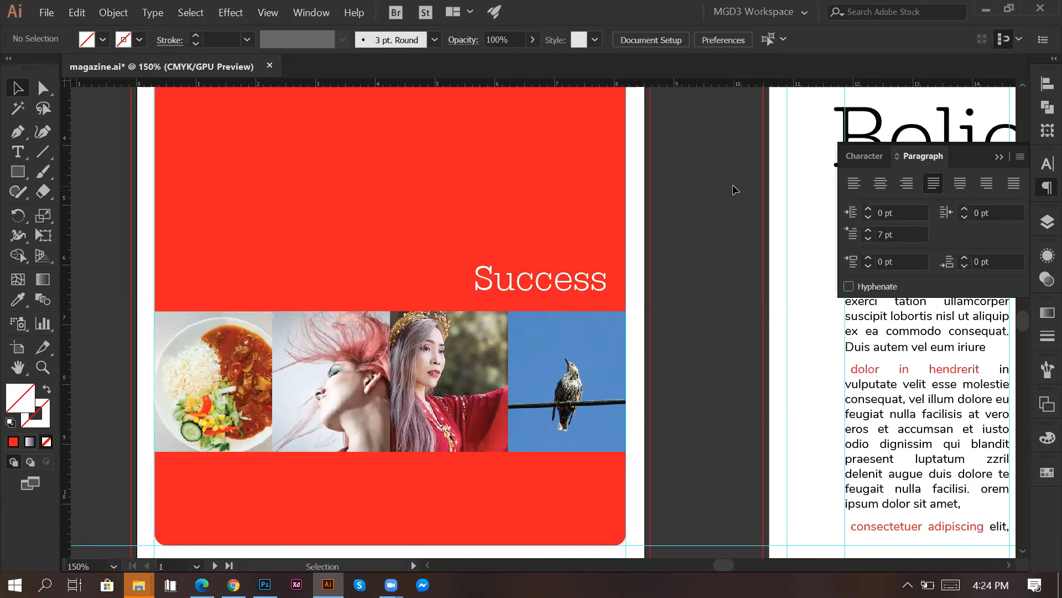
{"action": "left_click", "coordinate": [18, 171]}
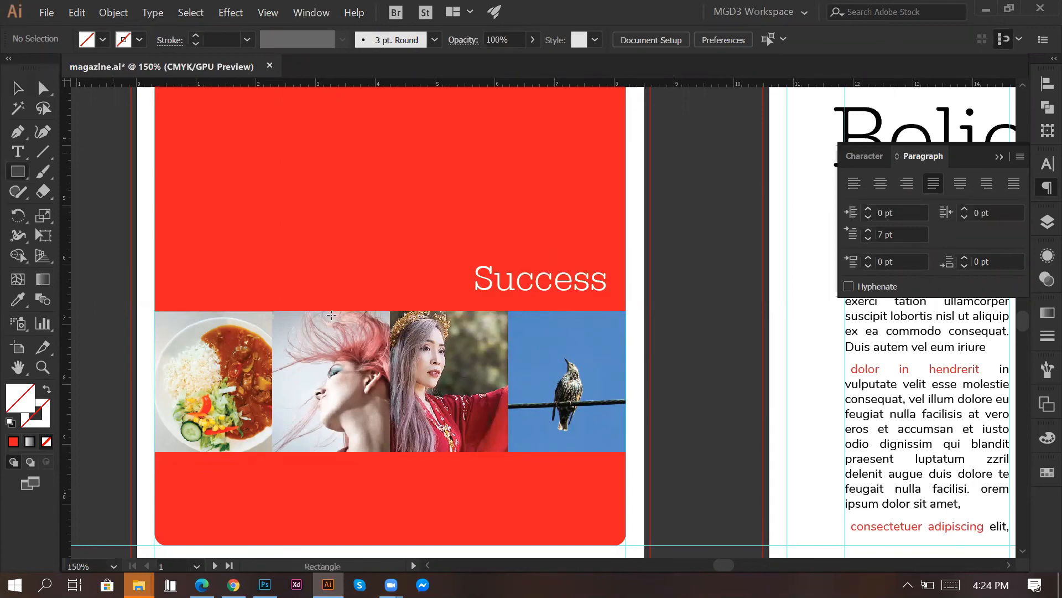
{"action": "left_click_drag", "start_coordinate": [270, 312], "coordinate": [274, 451]}
{"action": "left_click", "coordinate": [103, 40]}
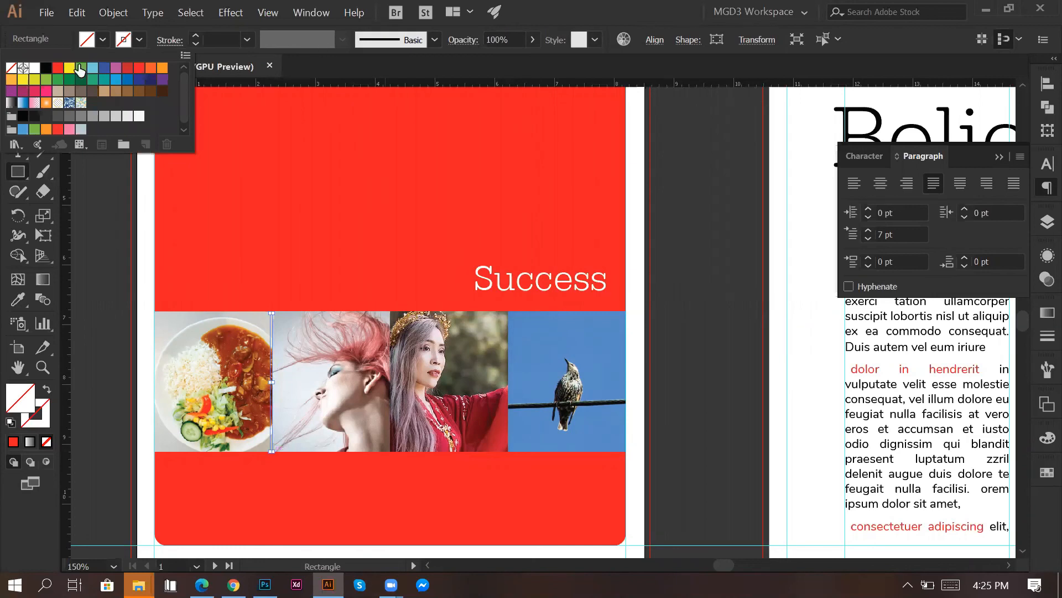
{"action": "left_click", "coordinate": [34, 67]}
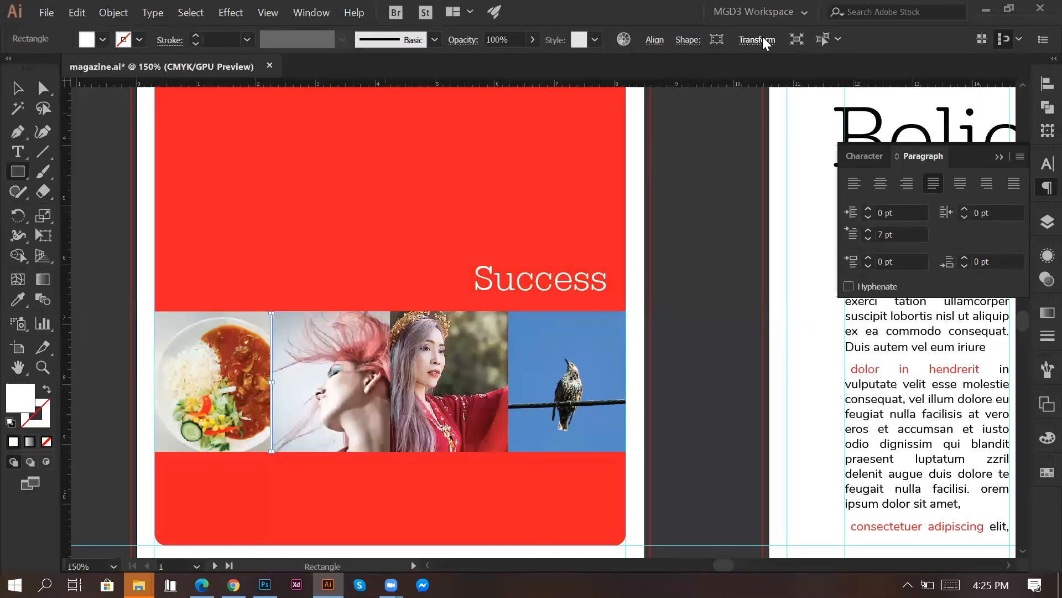
{"action": "left_click", "coordinate": [711, 278]}
{"action": "left_click", "coordinate": [652, 350]}
{"action": "left_click", "coordinate": [18, 88]}
{"action": "left_click", "coordinate": [90, 161]}
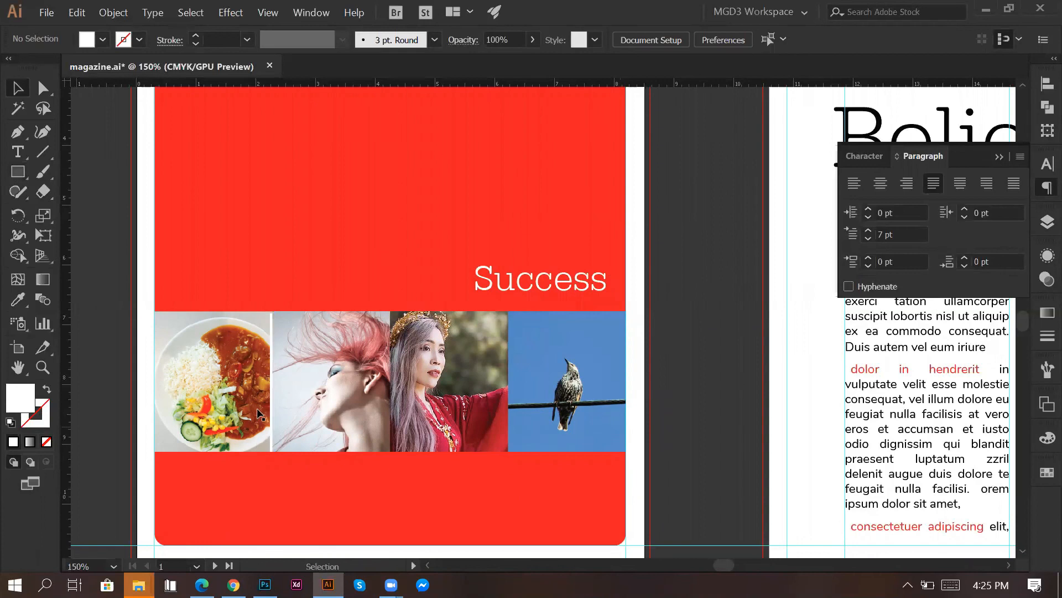
Step: Stretch the thin white strip so its ends meet the upper and lower edges of the photo row
{"action": "scroll", "coordinate": [268, 310], "scroll_direction": "up", "scroll_amount": 4}
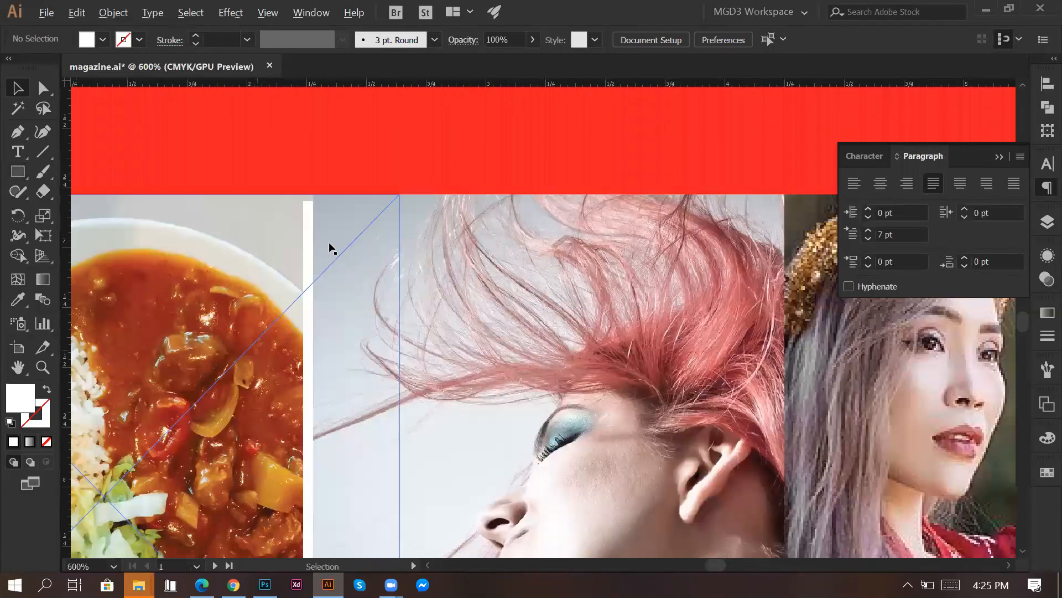
{"action": "scroll", "coordinate": [345, 219], "scroll_direction": "up", "scroll_amount": 4}
{"action": "left_click_drag", "start_coordinate": [332, 238], "coordinate": [657, 224]}
{"action": "scroll", "coordinate": [345, 200], "scroll_direction": "down", "scroll_amount": 5}
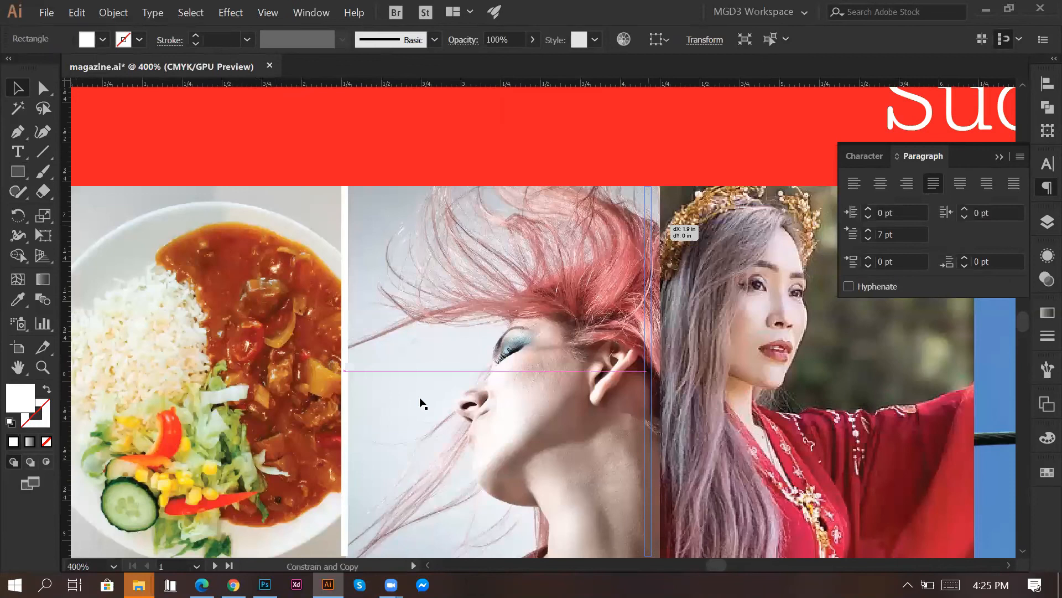
{"action": "key", "text": "ctrl+z"}
{"action": "scroll", "coordinate": [314, 408], "scroll_direction": "down", "scroll_amount": 4}
{"action": "scroll", "coordinate": [342, 404], "scroll_direction": "up", "scroll_amount": 8}
{"action": "left_click_drag", "start_coordinate": [390, 281], "coordinate": [396, 352]}
{"action": "scroll", "coordinate": [462, 222], "scroll_direction": "up", "scroll_amount": 3}
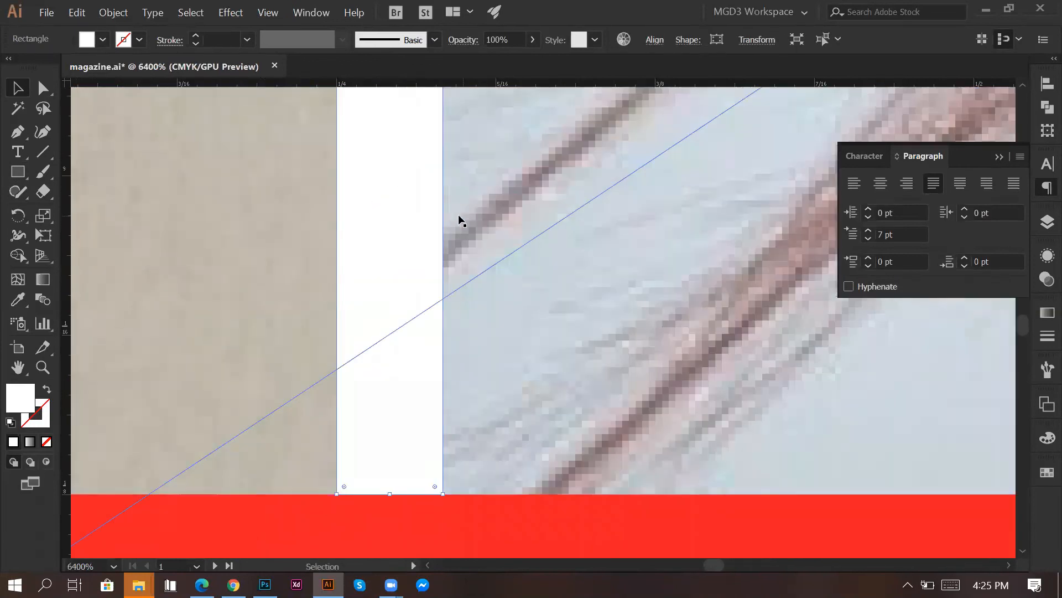
{"action": "scroll", "coordinate": [440, 349], "scroll_direction": "down", "scroll_amount": 1}
{"action": "left_click_drag", "start_coordinate": [435, 450], "coordinate": [464, 451]}
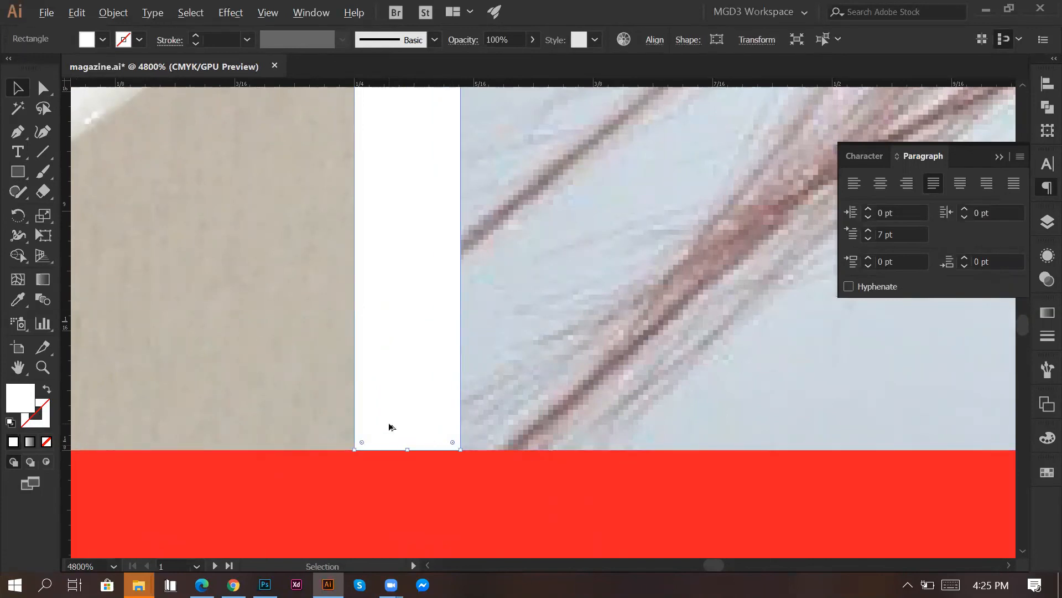
Step: Duplicate the white strip straight across onto the other two seams between the photos
{"action": "scroll", "coordinate": [389, 427], "scroll_direction": "down", "scroll_amount": 4}
{"action": "scroll", "coordinate": [391, 425], "scroll_direction": "down", "scroll_amount": 10}
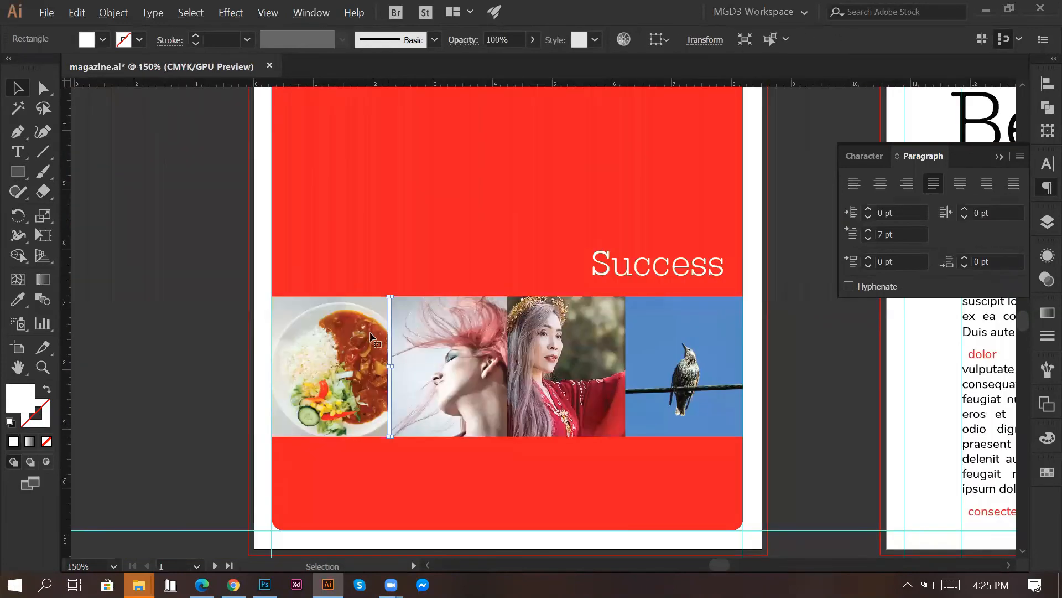
{"action": "scroll", "coordinate": [686, 345], "scroll_direction": "up", "scroll_amount": 3}
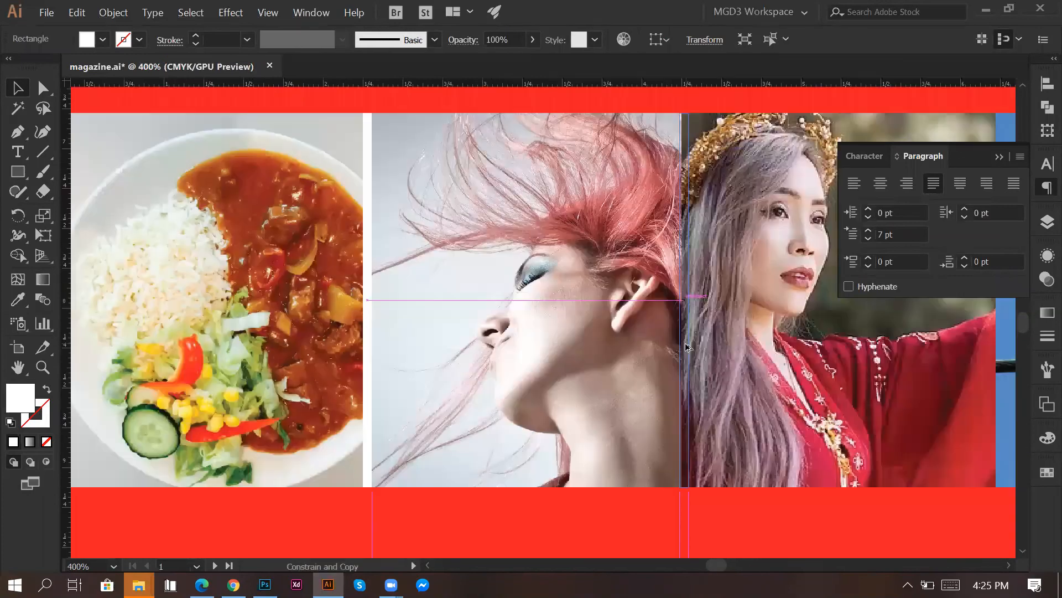
{"action": "scroll", "coordinate": [734, 162], "scroll_direction": "up", "scroll_amount": 4}
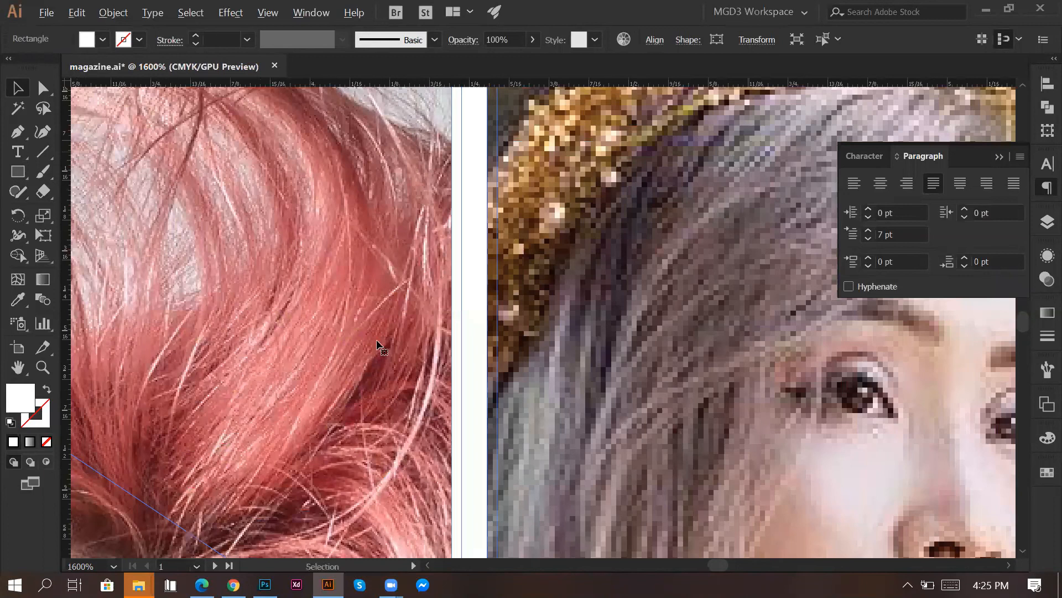
{"action": "scroll", "coordinate": [688, 346], "scroll_direction": "down", "scroll_amount": 4}
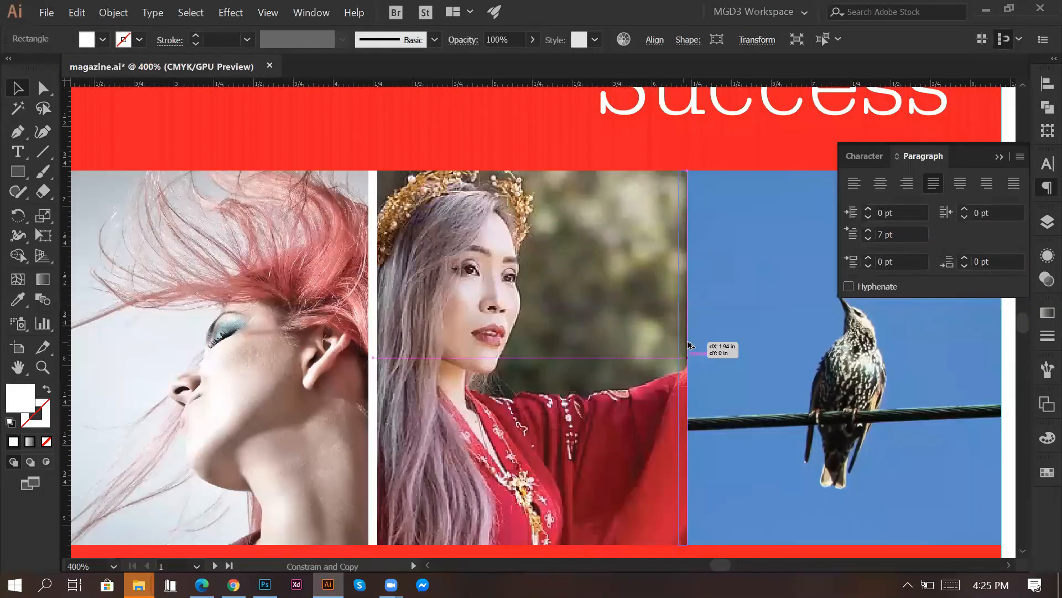
{"action": "scroll", "coordinate": [593, 289], "scroll_direction": "down", "scroll_amount": 3}
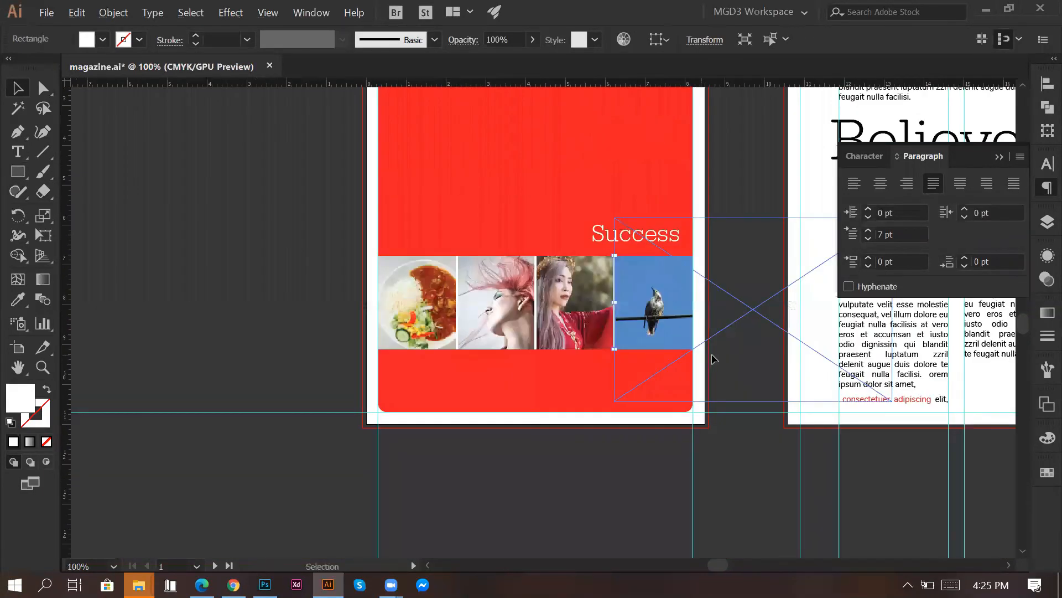
{"action": "left_click", "coordinate": [763, 338]}
Step: Look over both pages of the spread with the guides hidden and shown
{"action": "scroll", "coordinate": [763, 338], "scroll_direction": "up", "scroll_amount": 2}
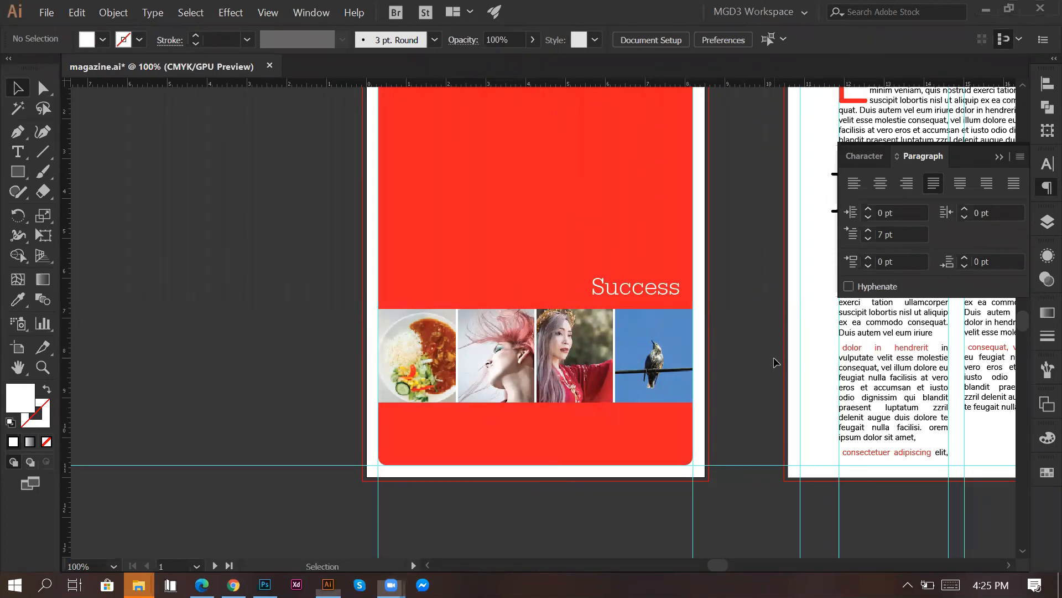
{"action": "scroll", "coordinate": [775, 360], "scroll_direction": "up", "scroll_amount": 4}
{"action": "scroll", "coordinate": [376, 299], "scroll_direction": "down", "scroll_amount": 1}
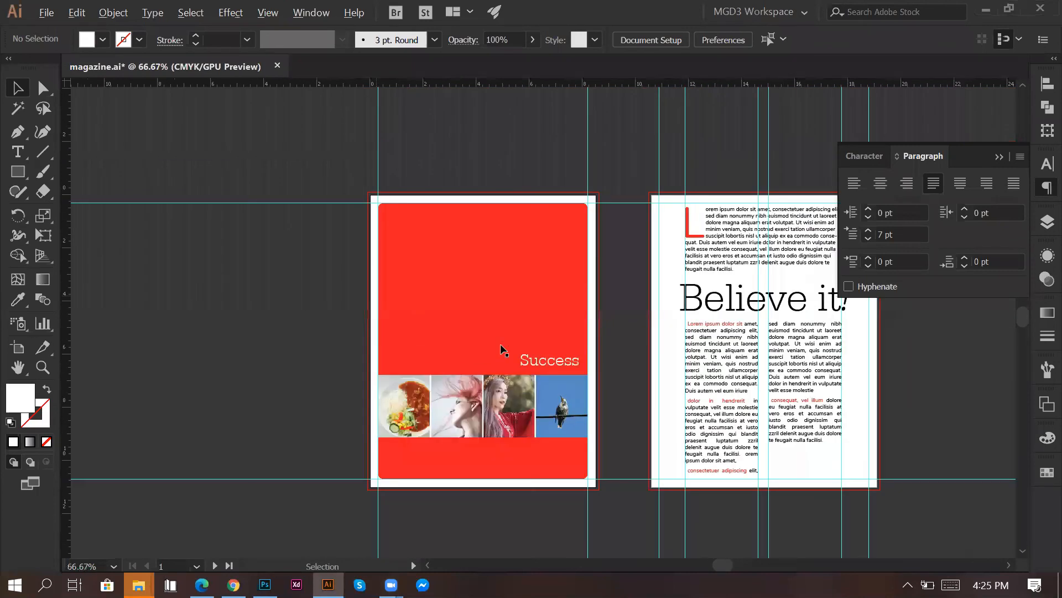
{"action": "scroll", "coordinate": [568, 372], "scroll_direction": "up", "scroll_amount": 1}
{"action": "left_click_drag", "start_coordinate": [647, 382], "coordinate": [483, 354]}
{"action": "key", "text": "ctrl+semicolon"}
{"action": "key", "text": "ctrl+semicolon"}
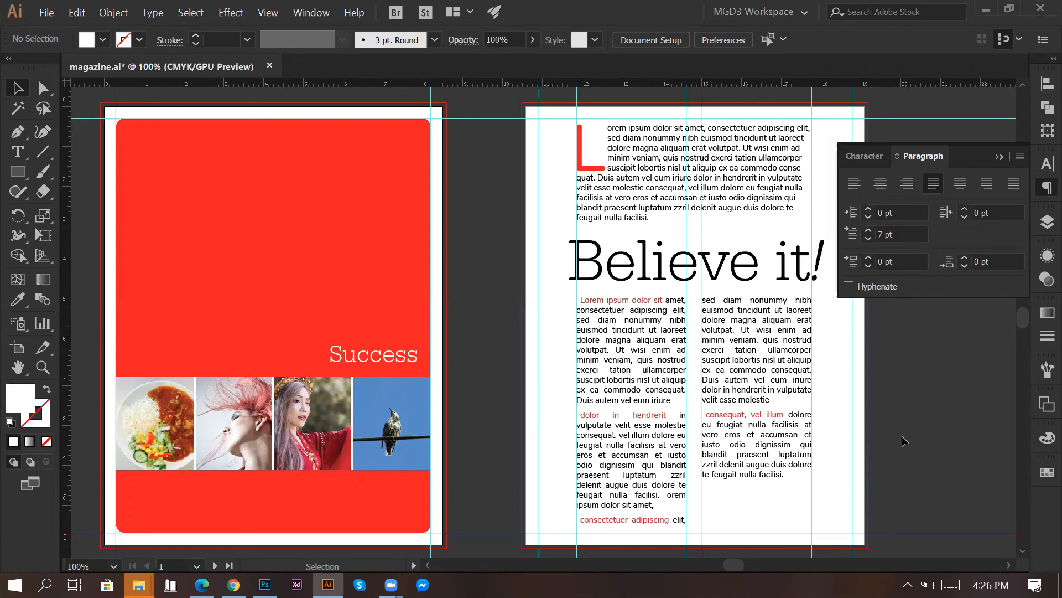
{"action": "scroll", "coordinate": [904, 441], "scroll_direction": "down", "scroll_amount": 1}
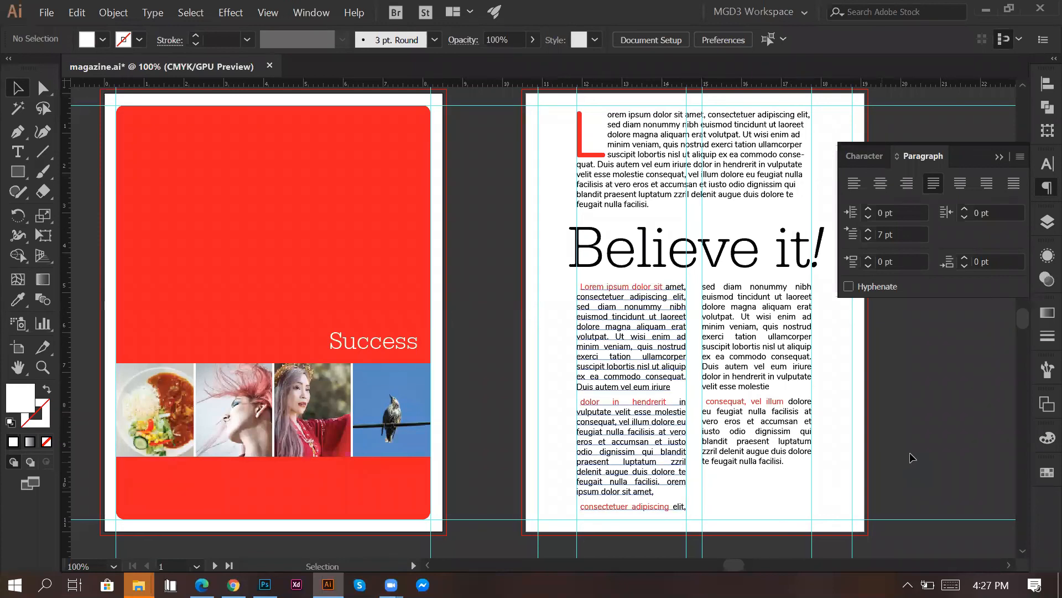
{"action": "left_click", "coordinate": [113, 13]}
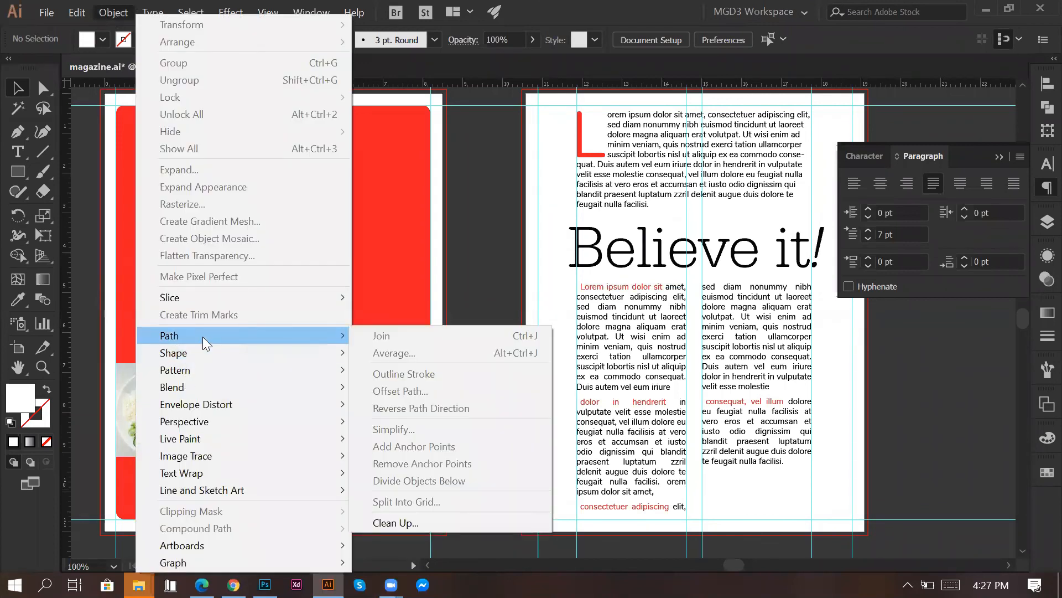
{"action": "mouse_move", "coordinate": [200, 352]}
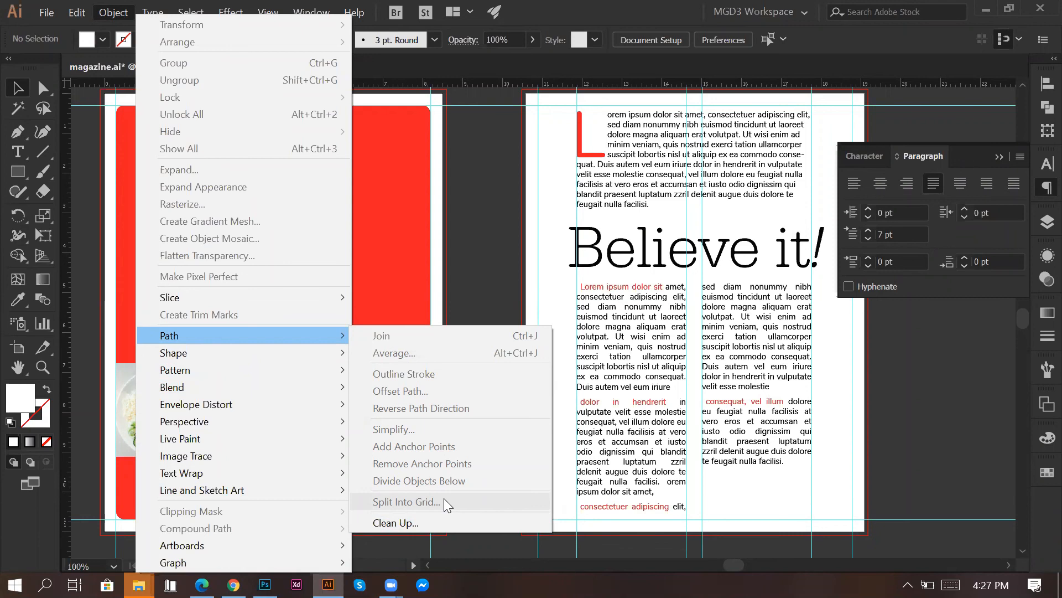
{"action": "left_click", "coordinate": [407, 543]}
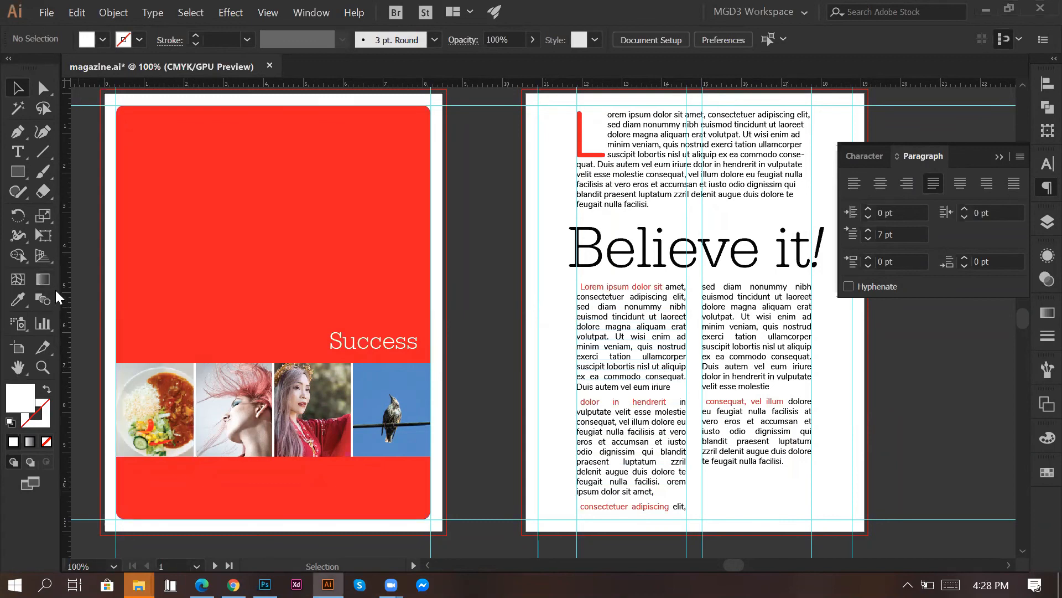
Step: Recolour the strip between the food and pink-hair photos with the red sampled from the page's background panel
{"action": "left_click", "coordinate": [193, 367]}
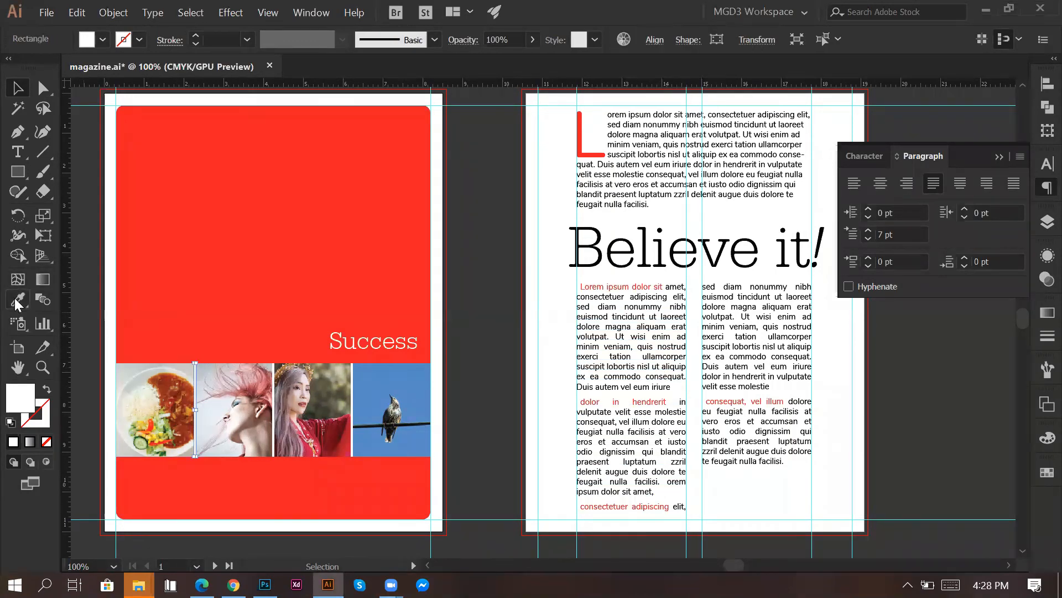
{"action": "left_click", "coordinate": [18, 299]}
{"action": "left_click", "coordinate": [256, 289]}
{"action": "left_click", "coordinate": [18, 89]}
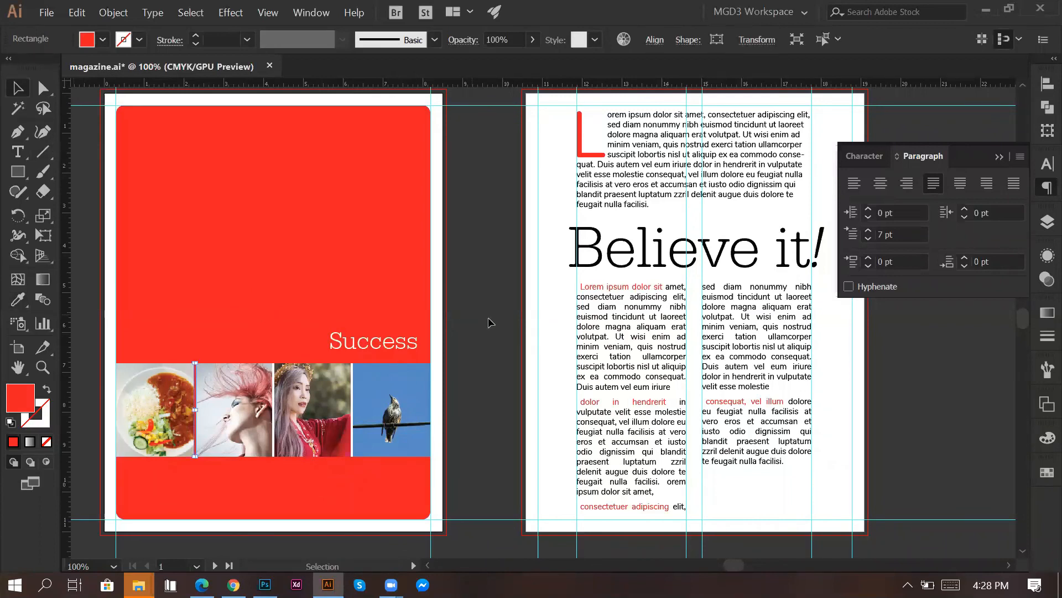
Step: Apply the background panel's red to the strip between the pink-hair photo and the portrait in red clothing
{"action": "left_click", "coordinate": [274, 391]}
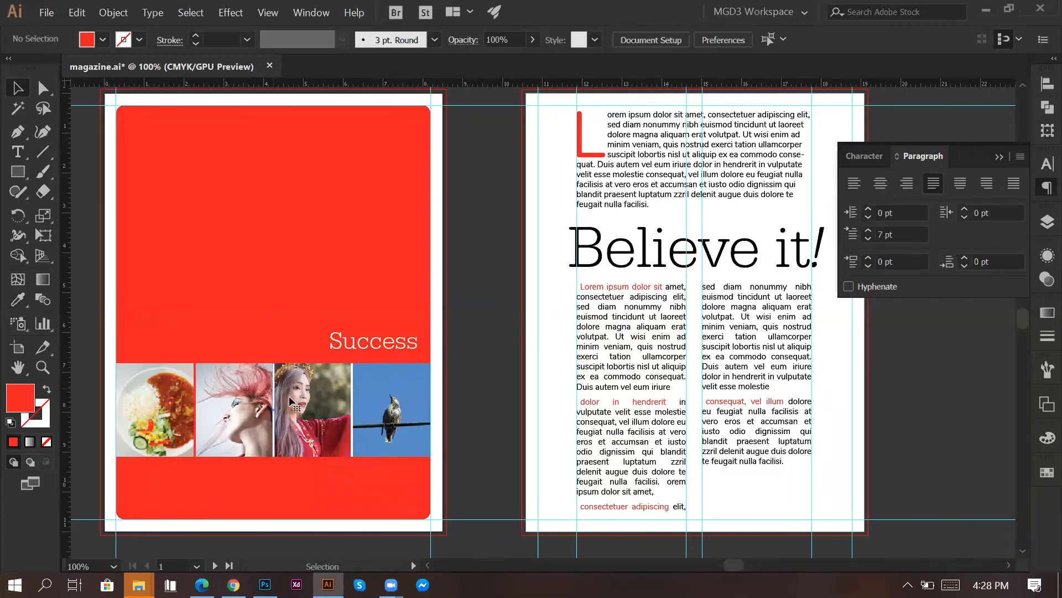
{"action": "left_click", "coordinate": [18, 299]}
{"action": "left_click", "coordinate": [315, 230]}
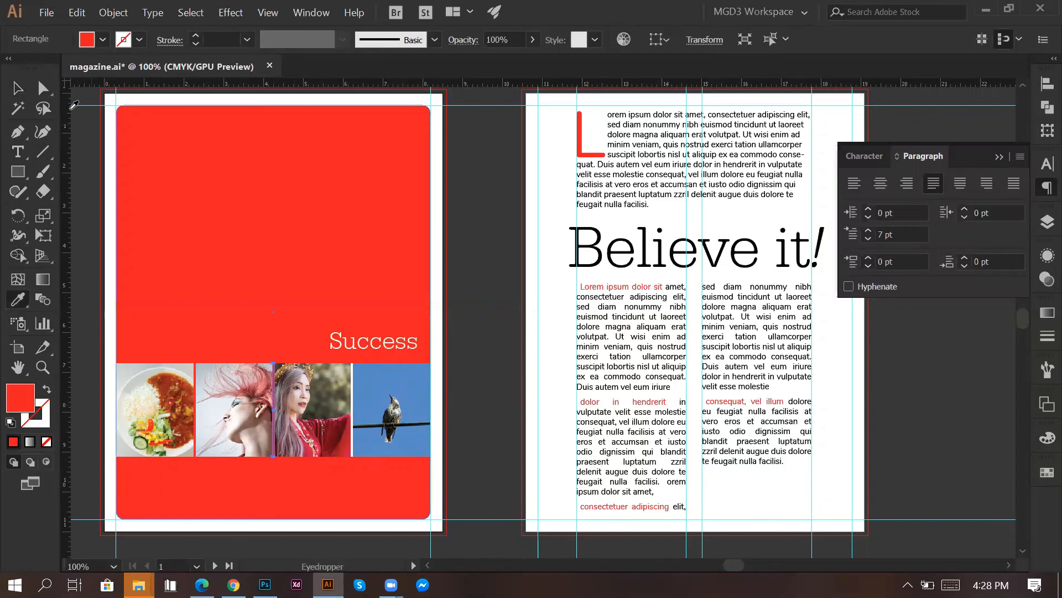
{"action": "left_click", "coordinate": [21, 90]}
{"action": "left_click", "coordinate": [515, 342]}
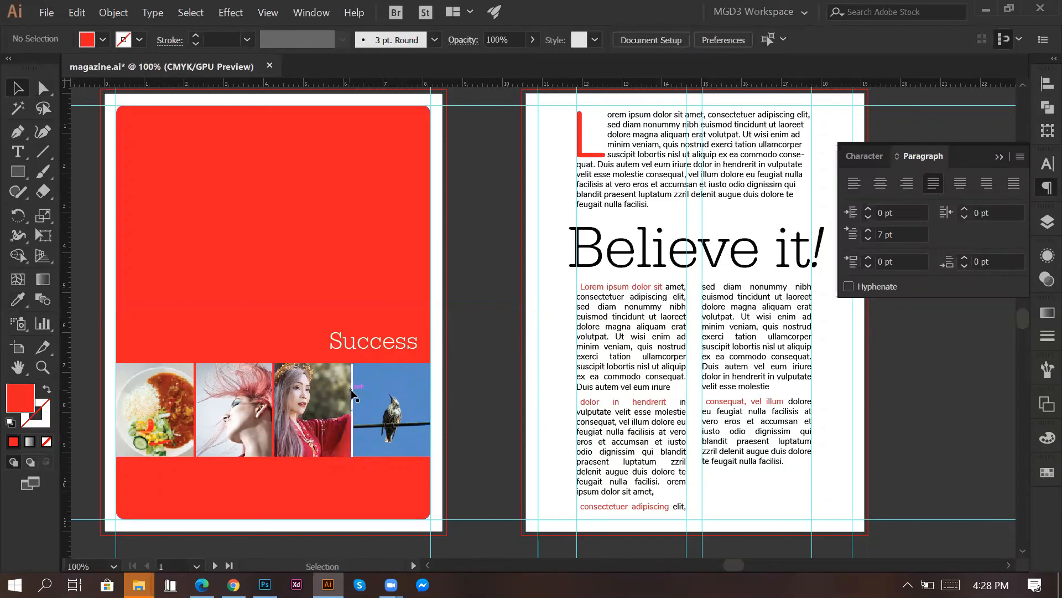
Step: Match the strip between the portrait in red clothing and the bird photo to the background panel's red
{"action": "left_click", "coordinate": [352, 394]}
{"action": "left_click", "coordinate": [17, 300]}
{"action": "left_click", "coordinate": [280, 228]}
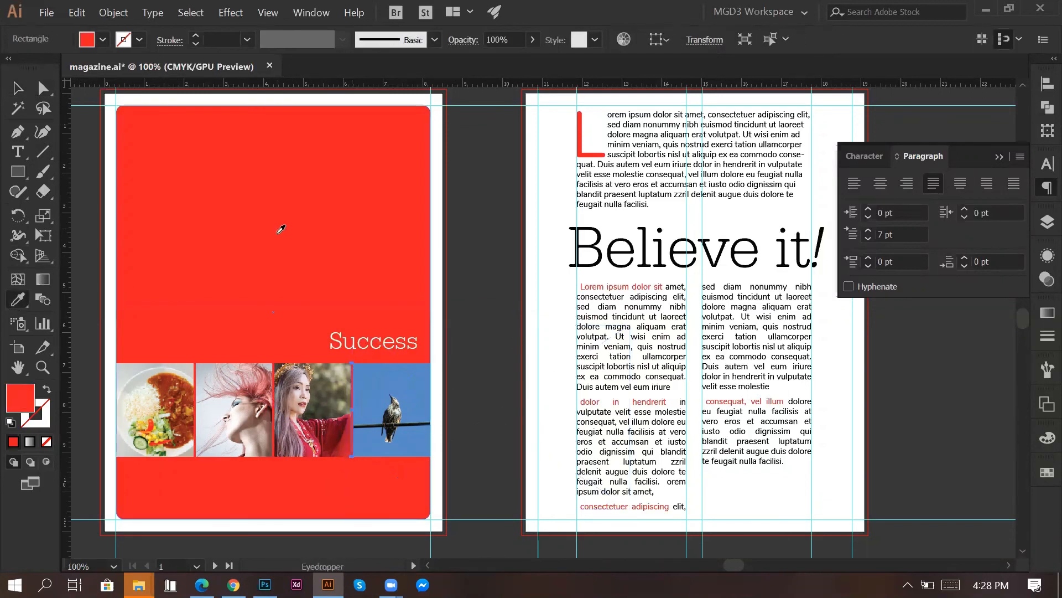
{"action": "left_click", "coordinate": [18, 89]}
{"action": "left_click", "coordinate": [541, 314]}
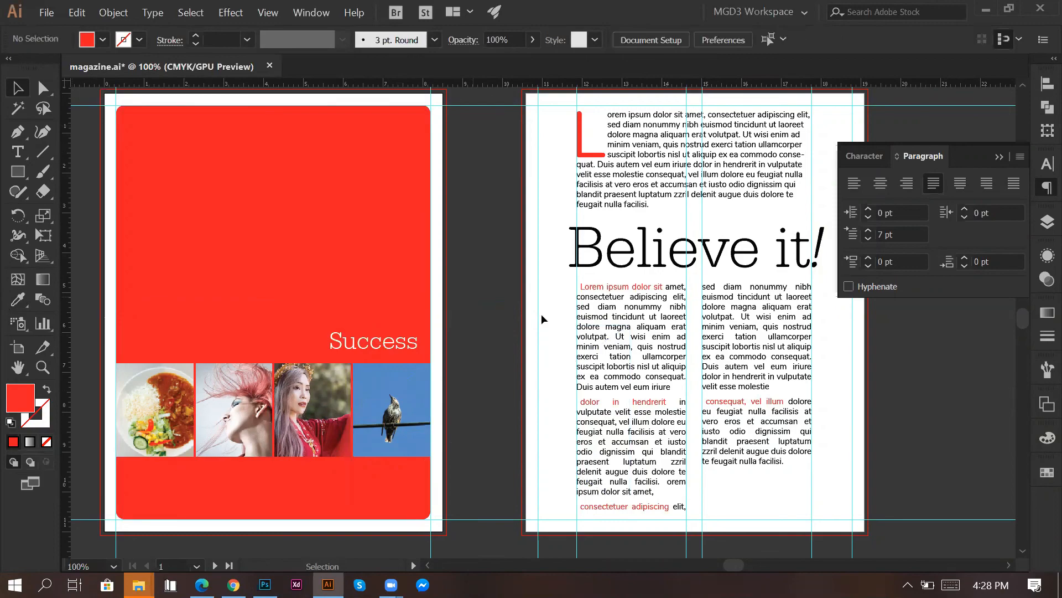